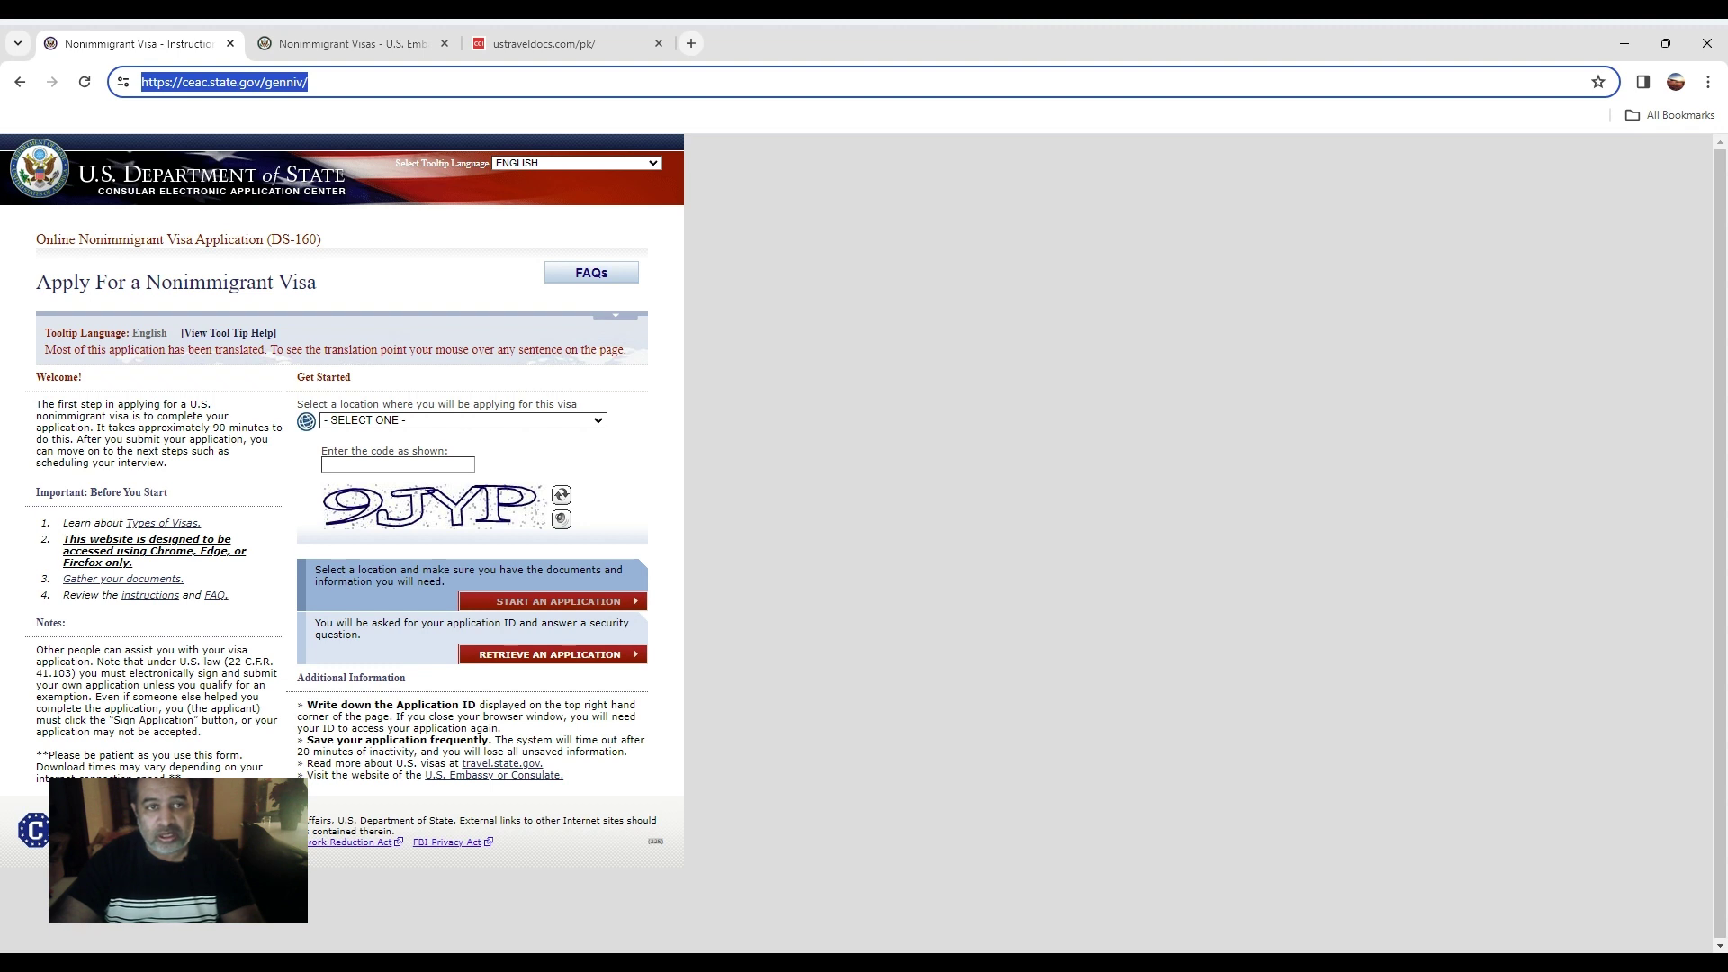
Copy the DS-160 site address from the address bar and return to the browser.
right_click(206, 87)
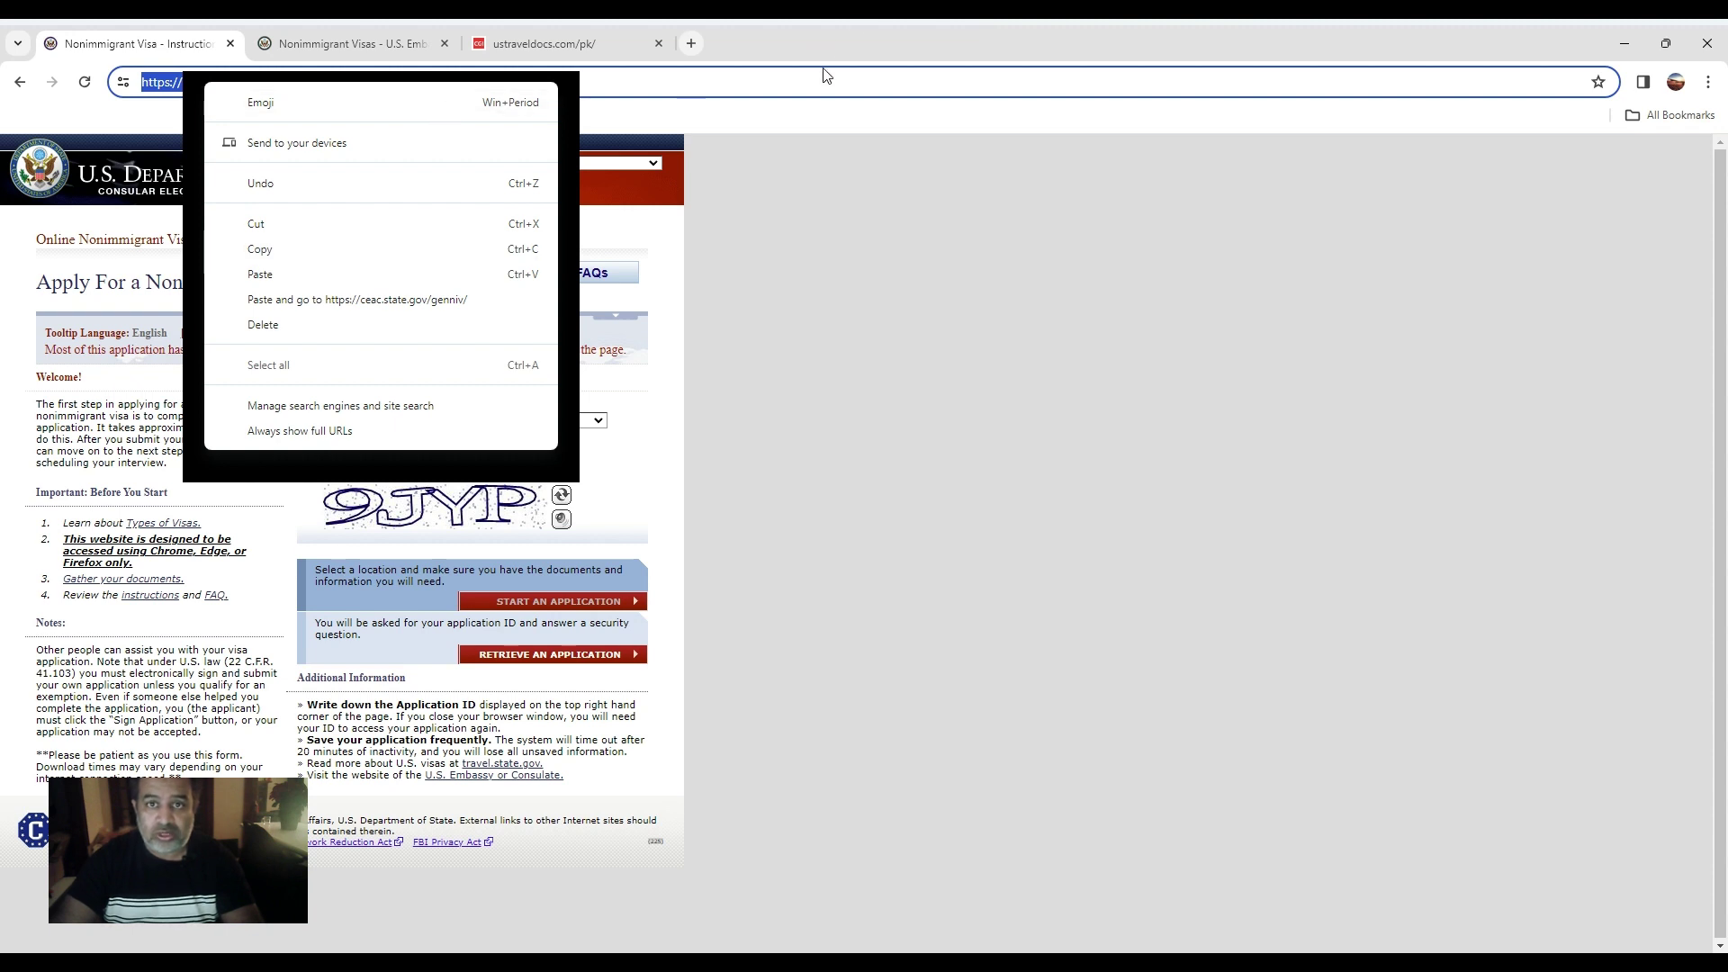
click(854, 48)
right_click(190, 85)
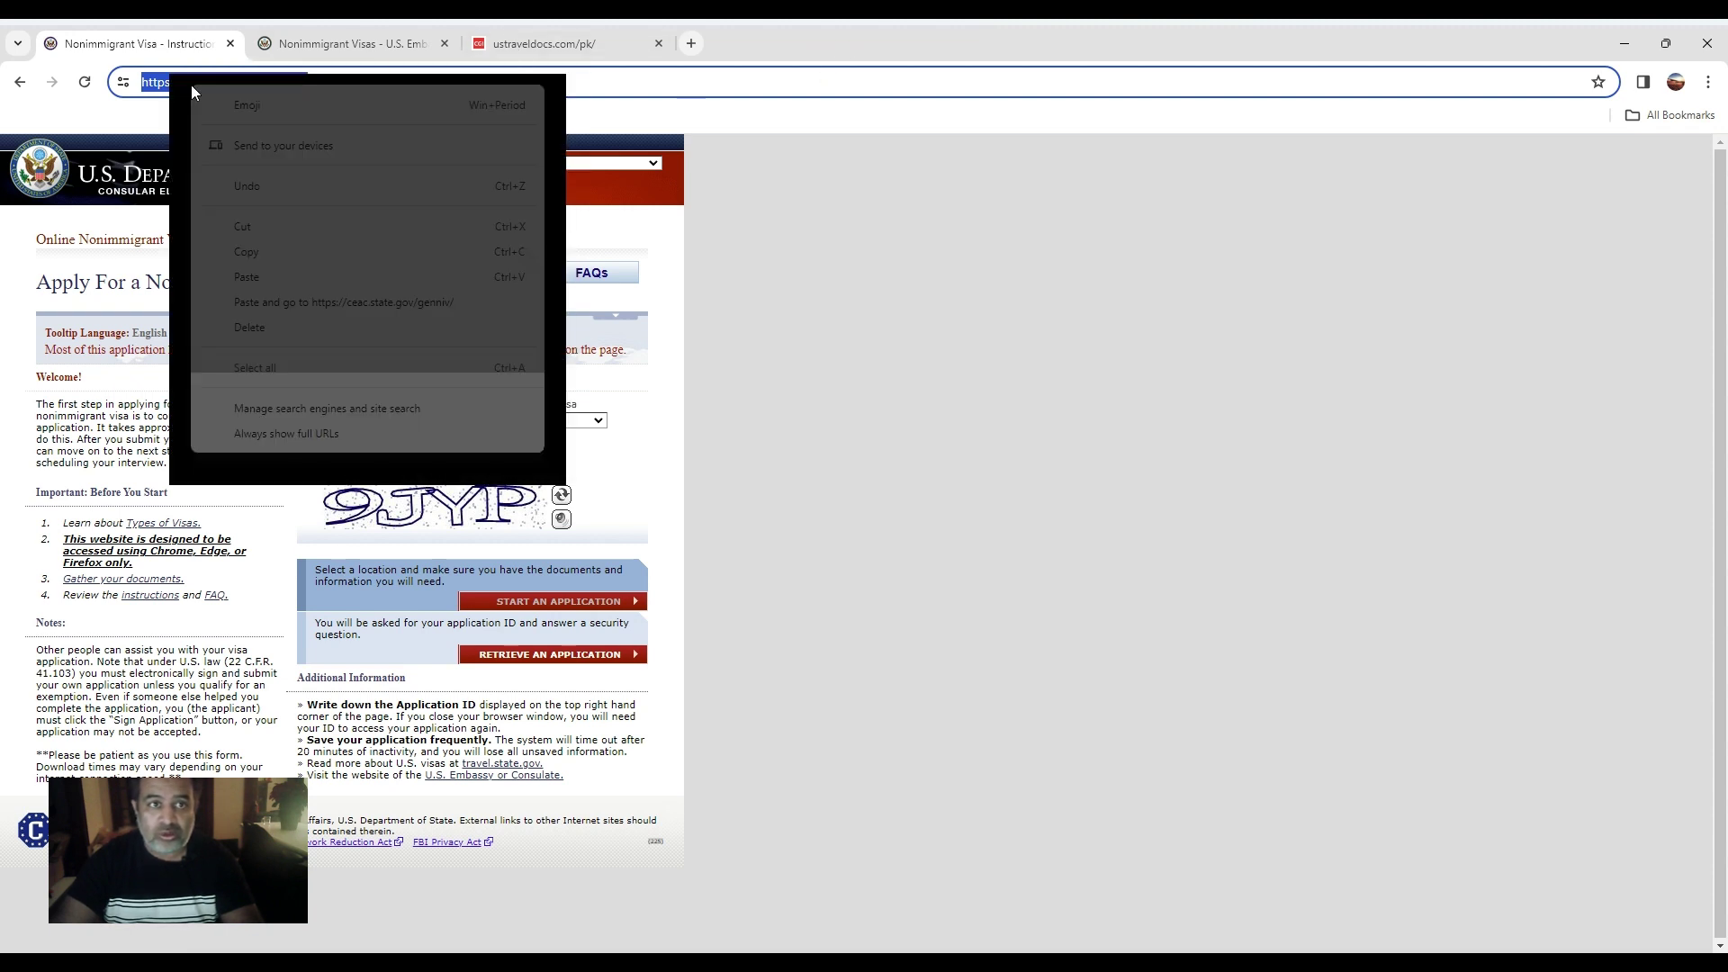
click(285, 257)
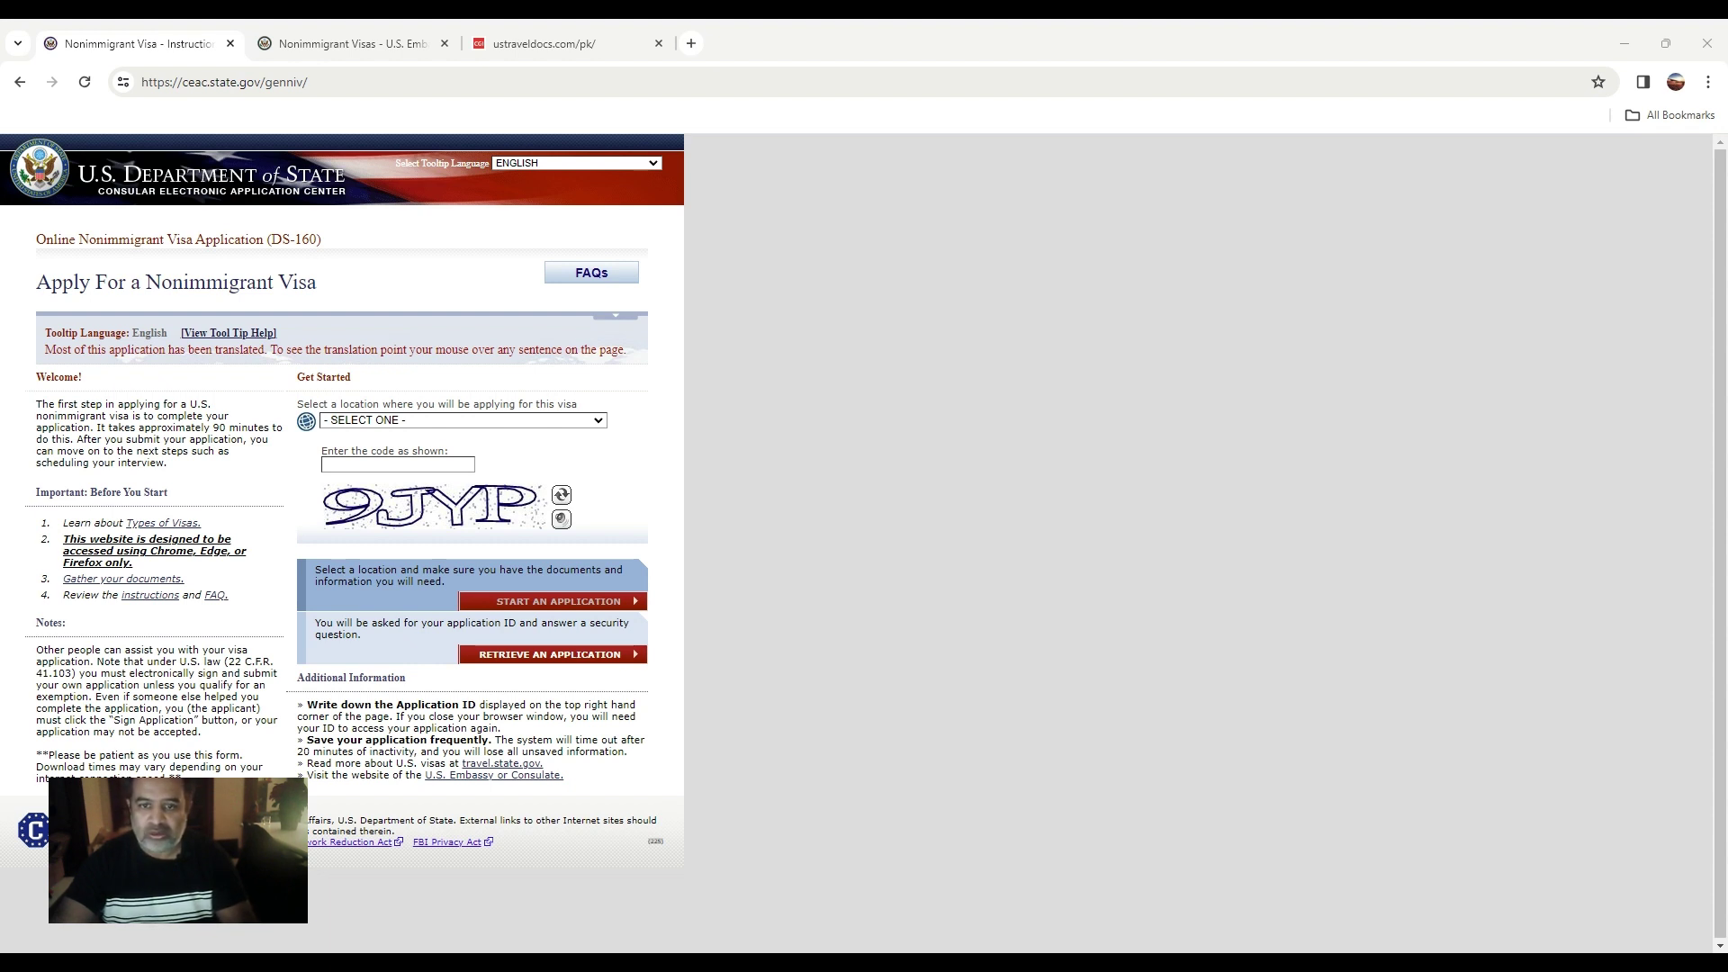
key(alt+Tab)
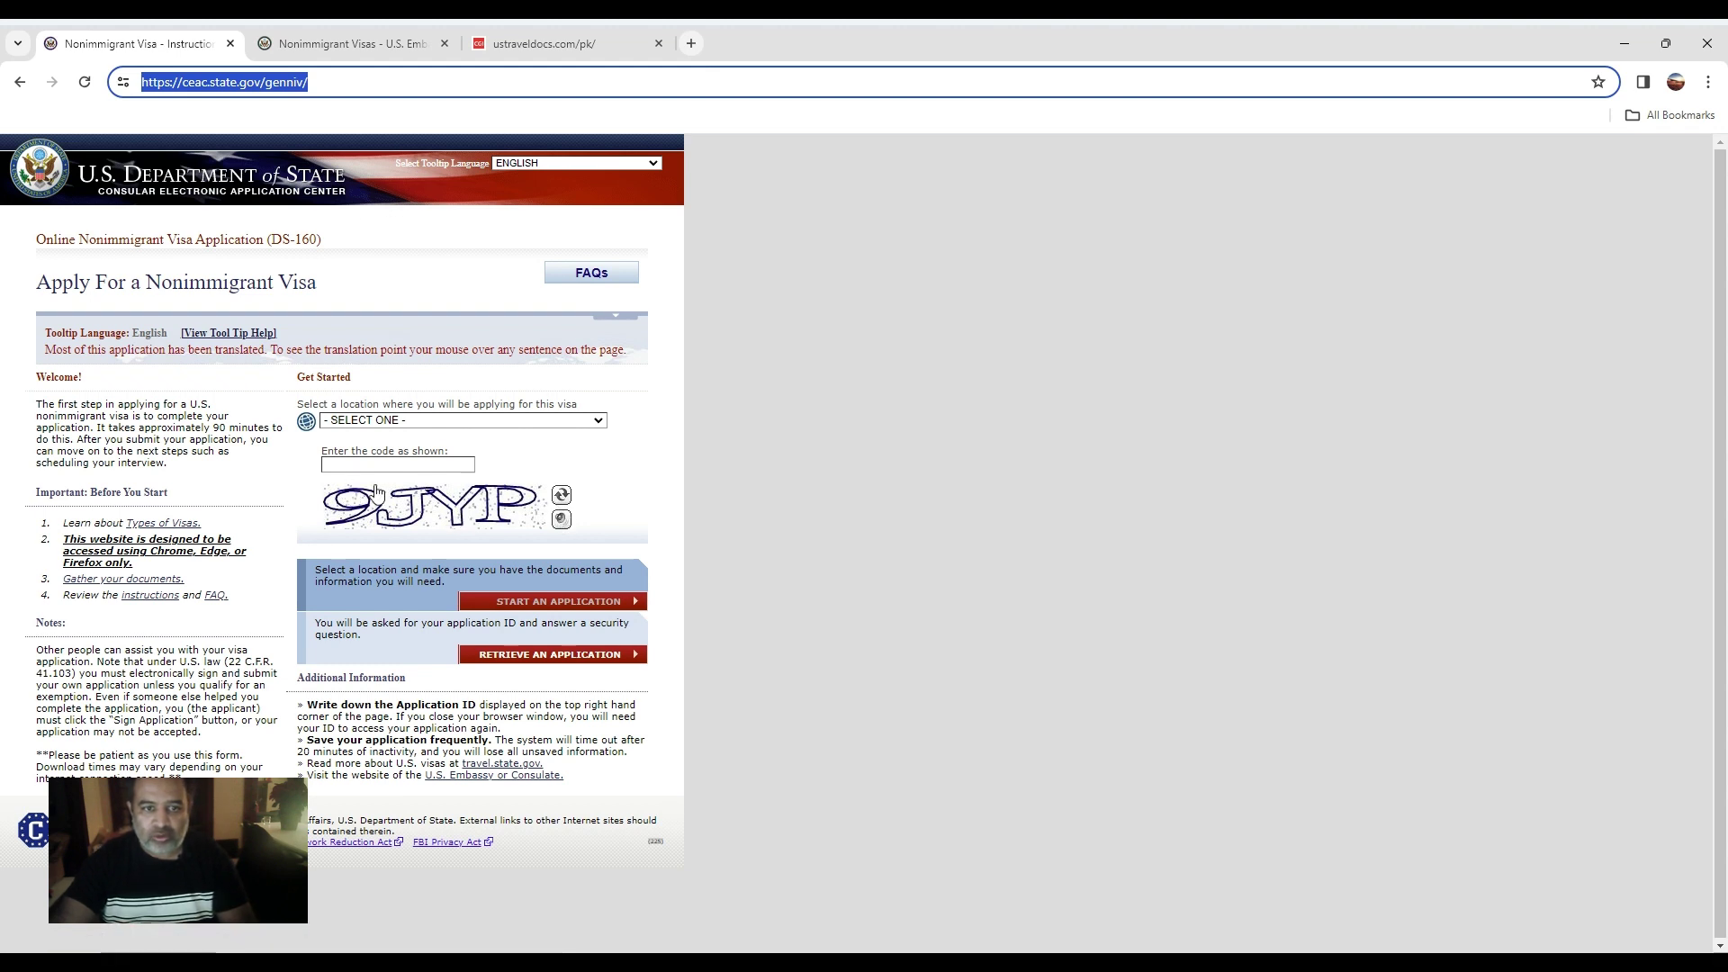
Choose PAKISTAN, KARACHI as the application location and start a new application.
click(361, 423)
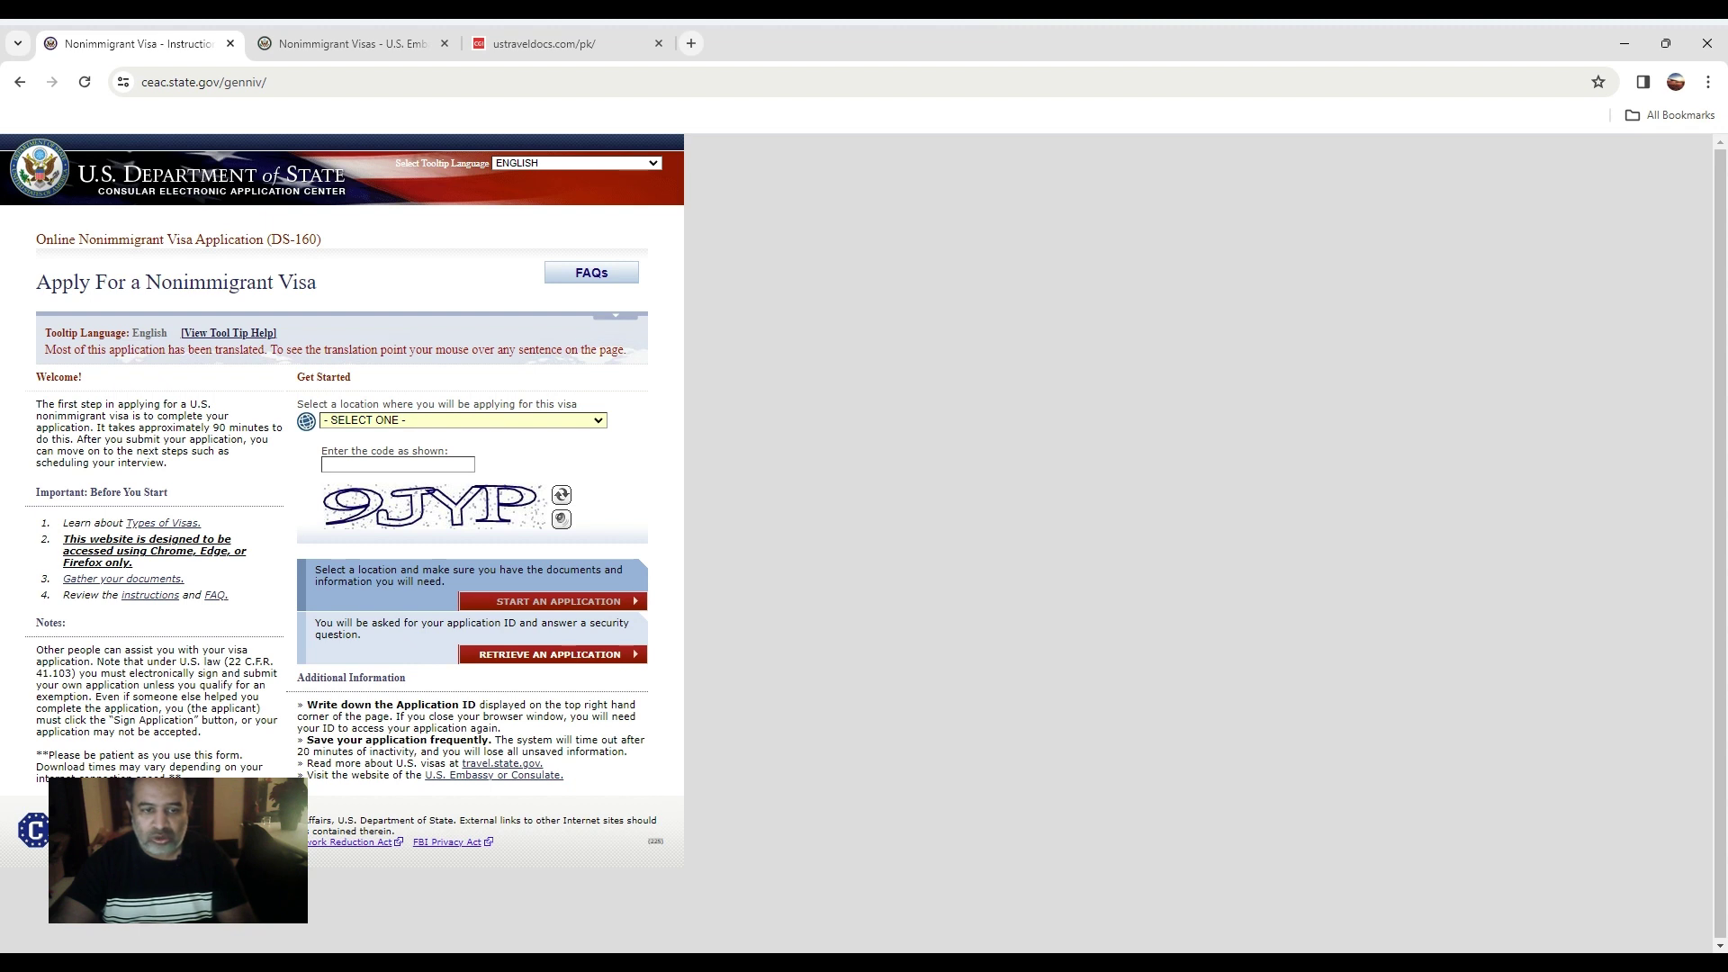
key(p)
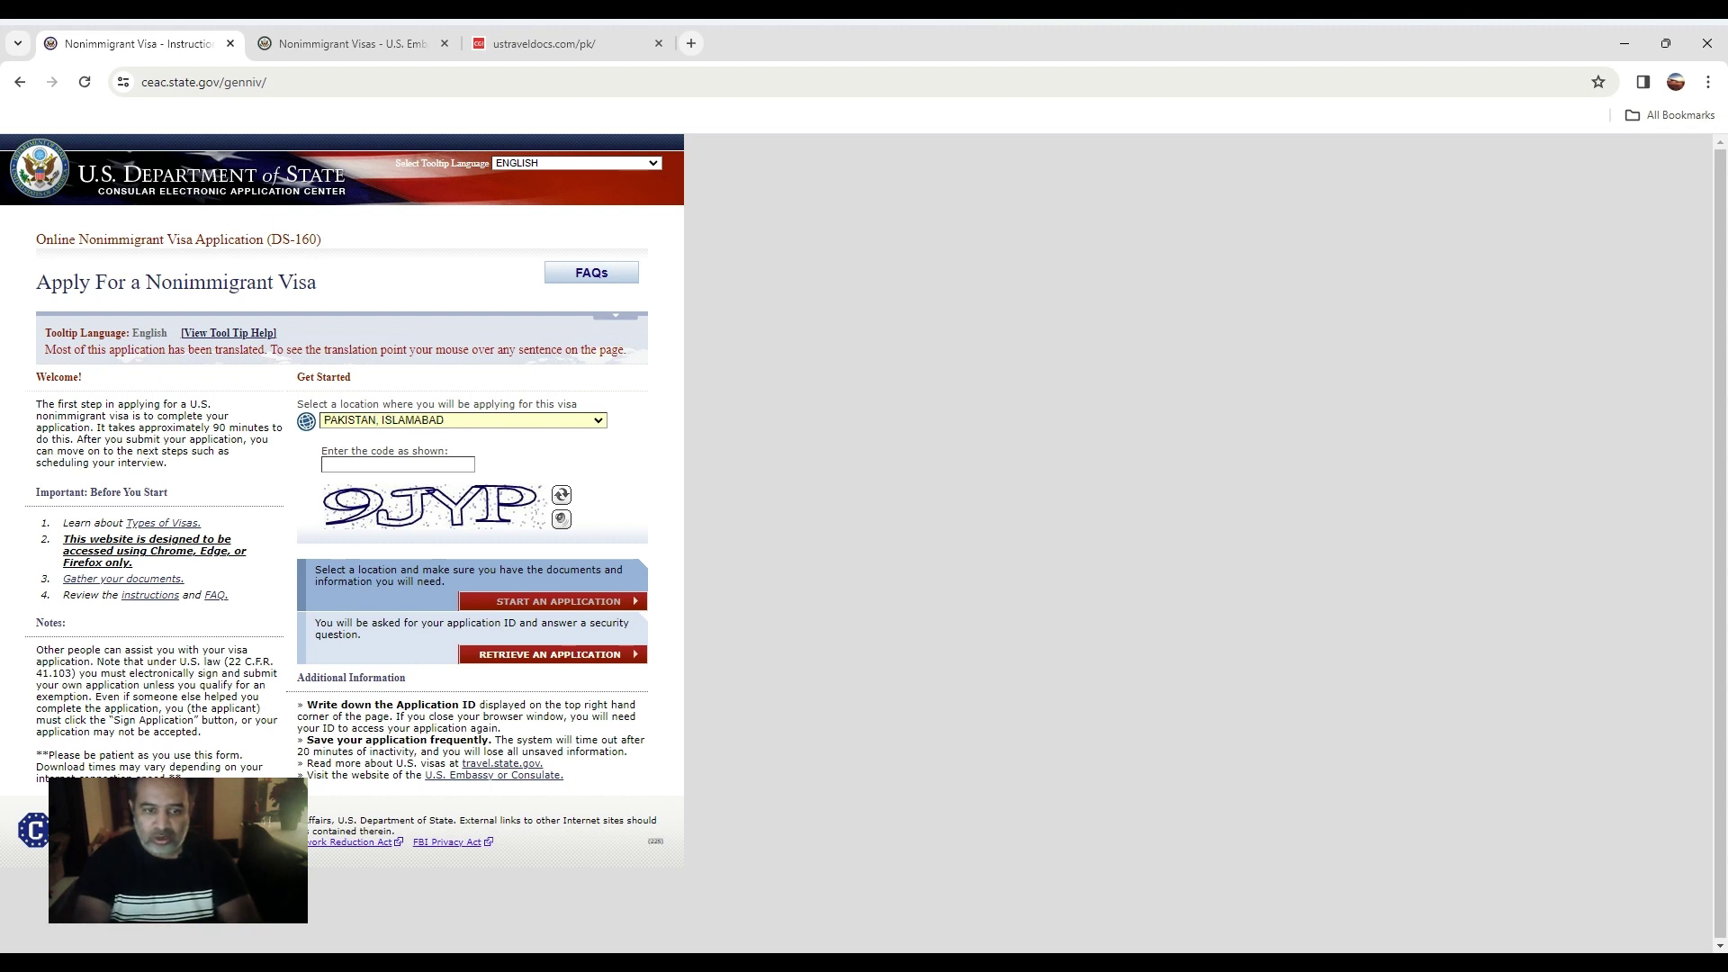
key(p)
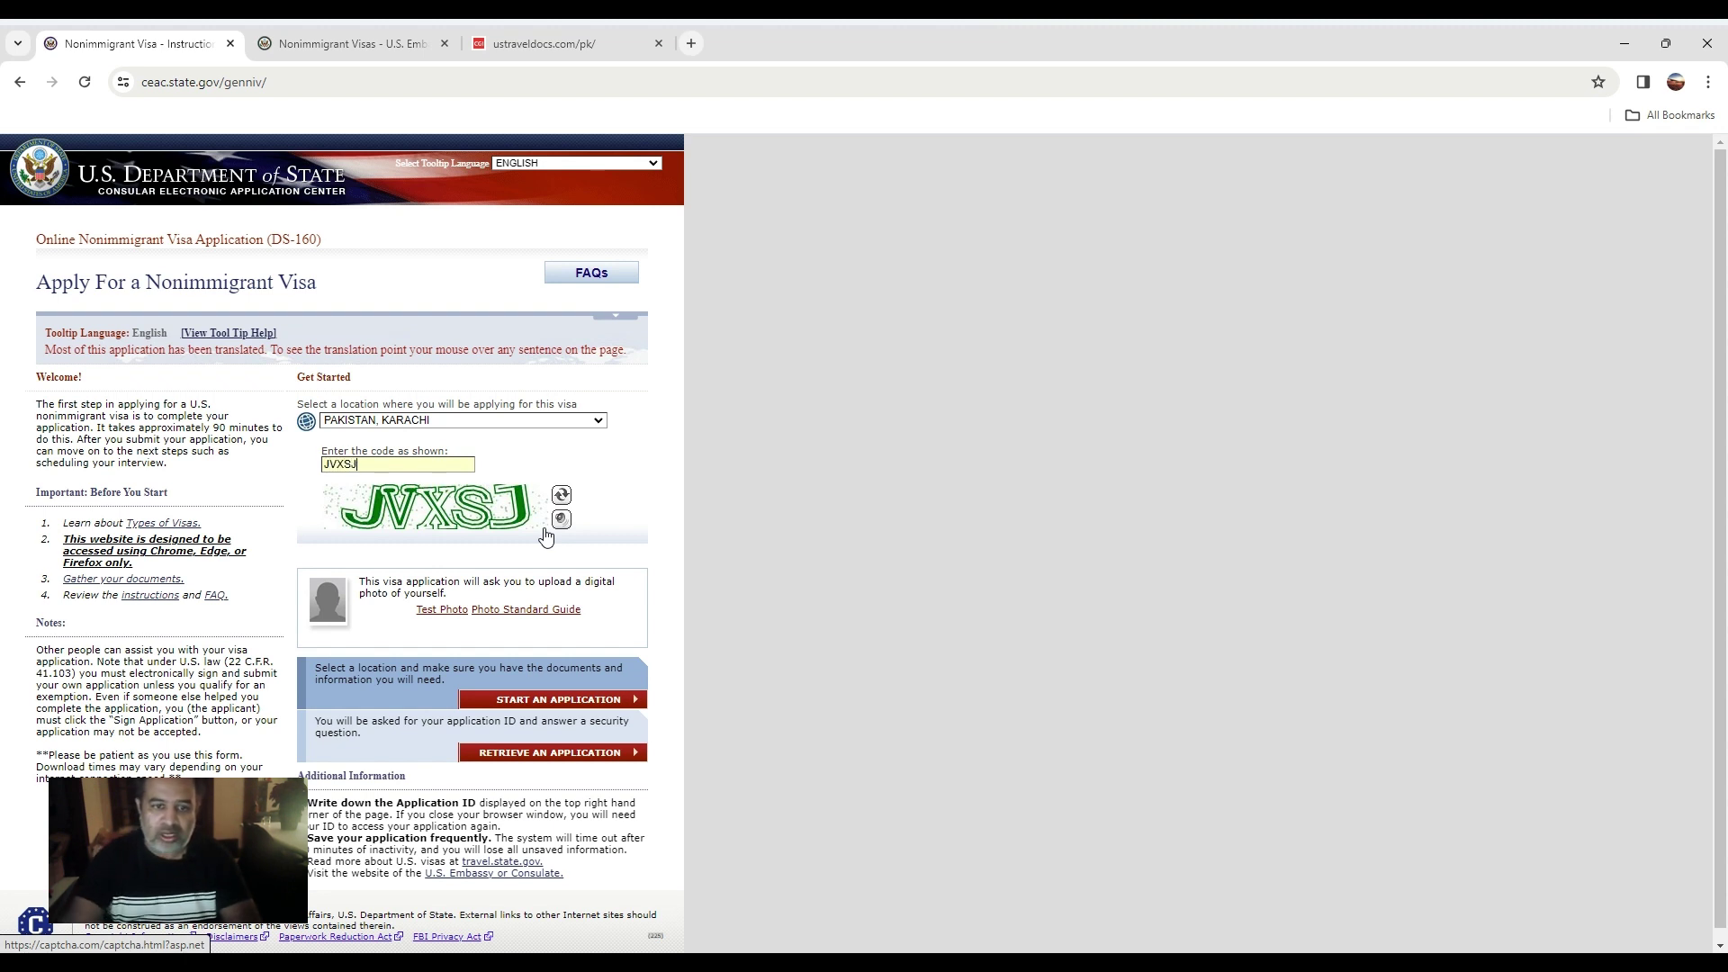
click(531, 702)
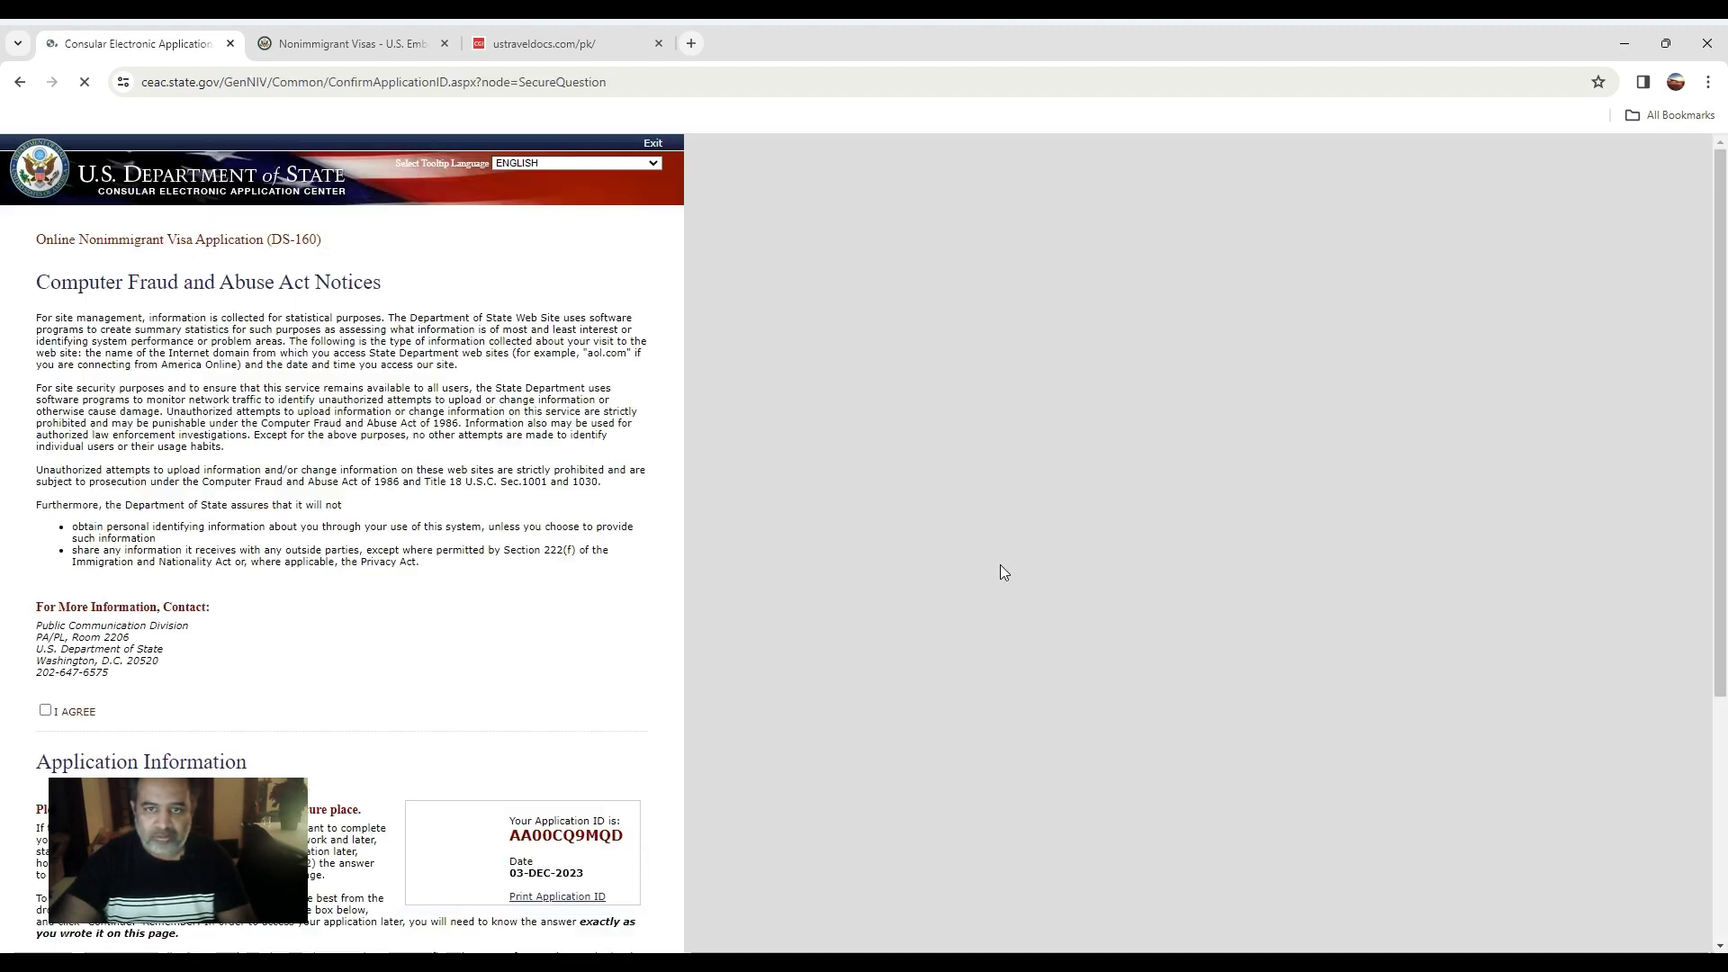
Copy the issued Application ID from the notices page.
scroll(365, 560, down, 3)
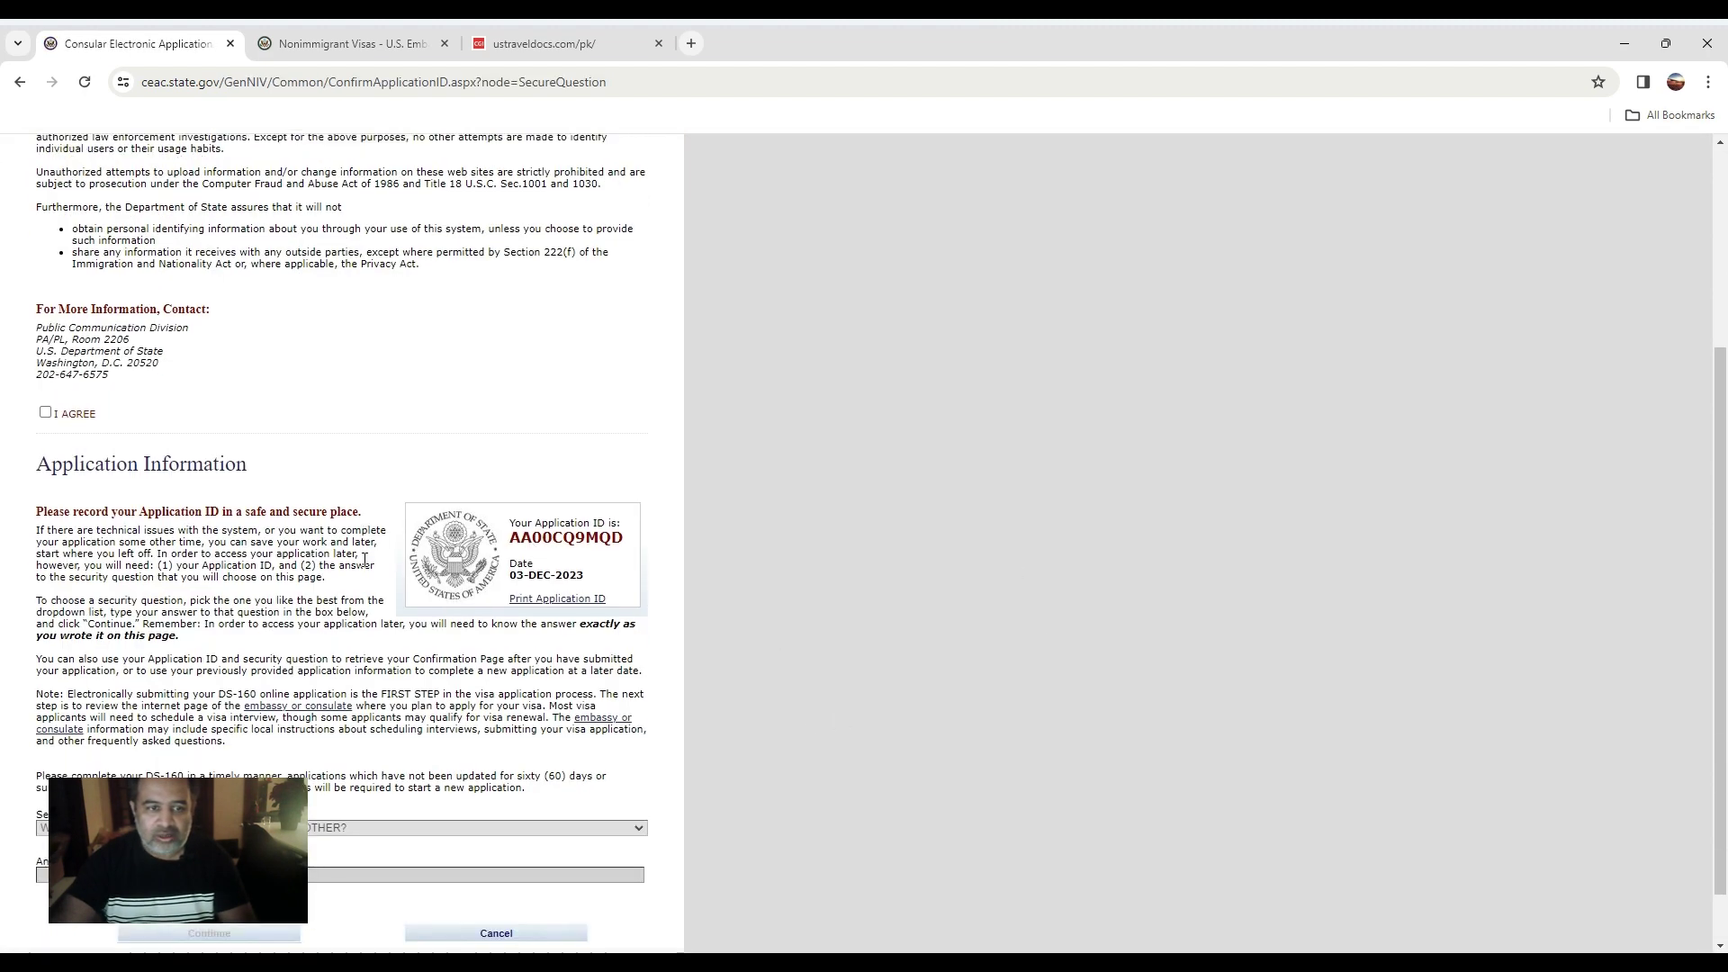
scroll(364, 560, down, 1)
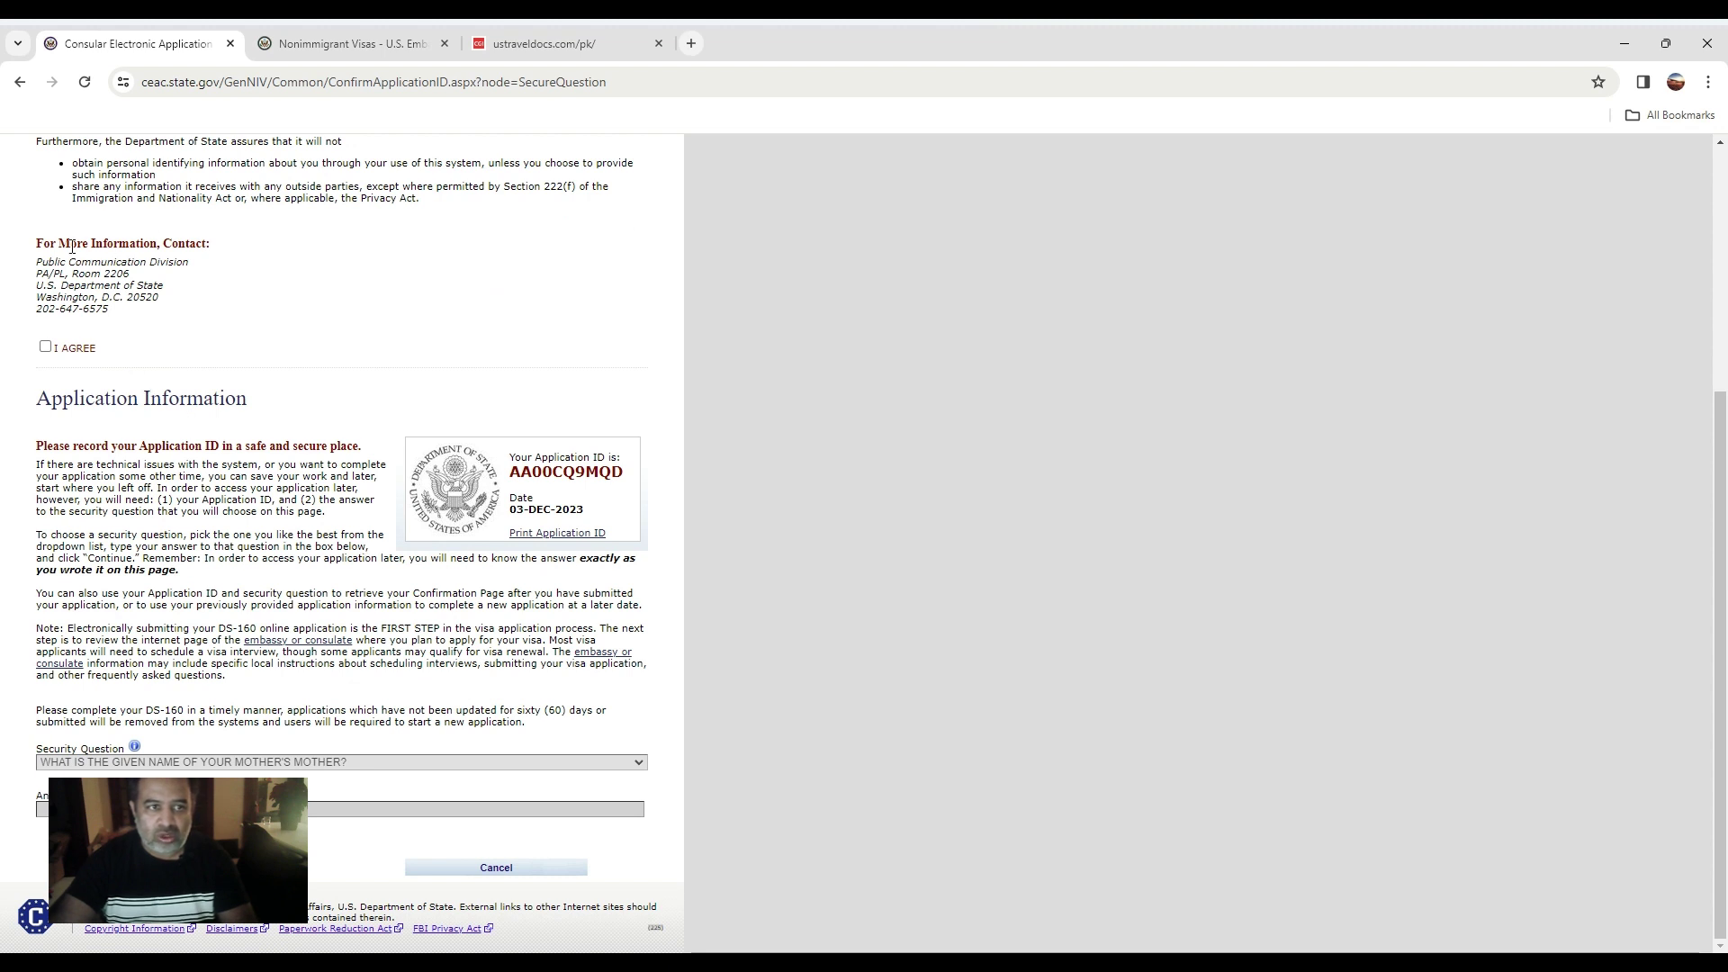
drag(376, 425, 597, 617)
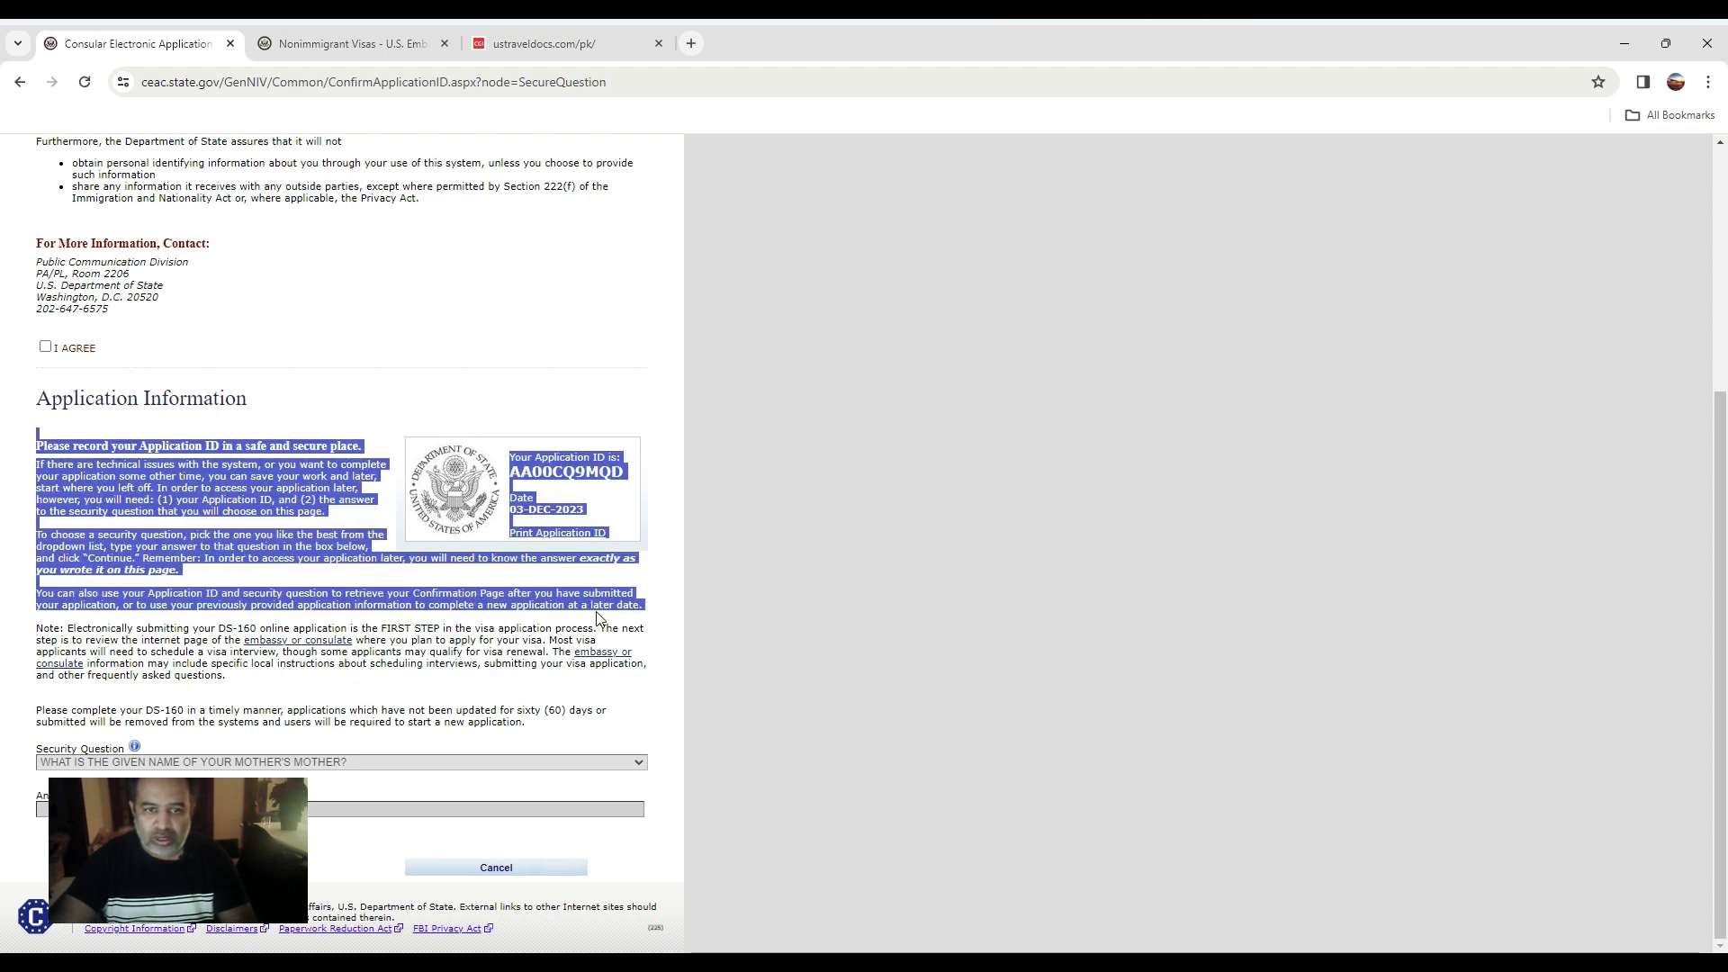
click(495, 363)
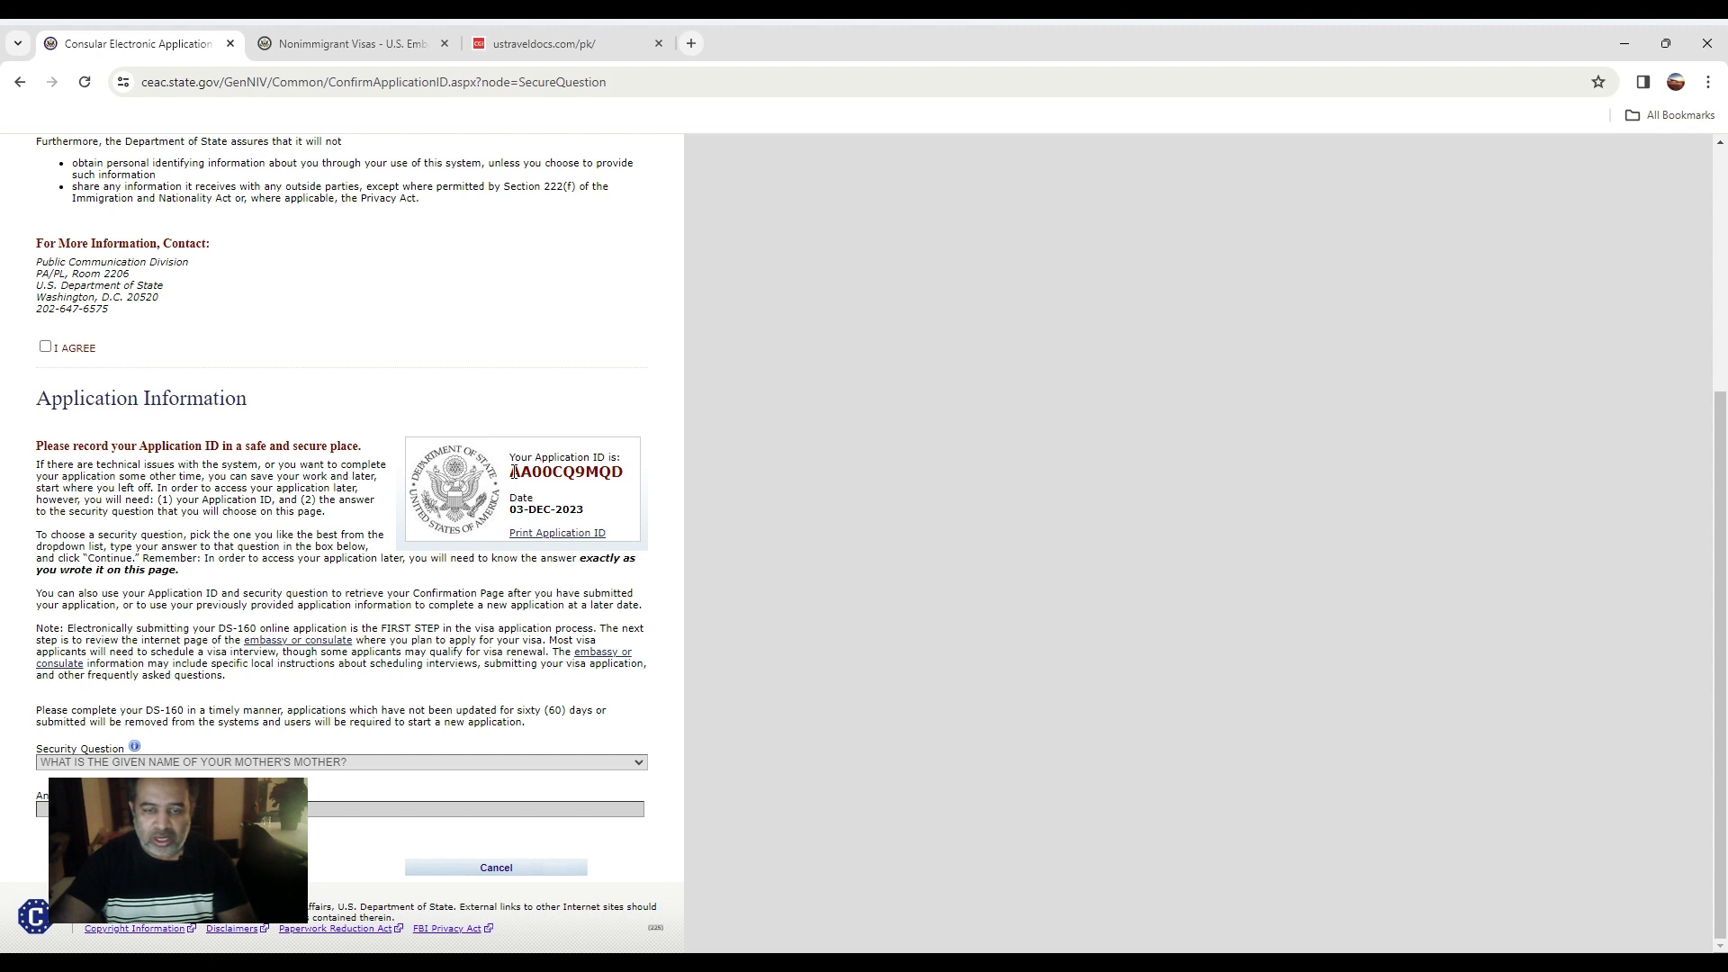
drag(514, 472, 628, 477)
right_click(515, 464)
click(516, 464)
right_click(602, 468)
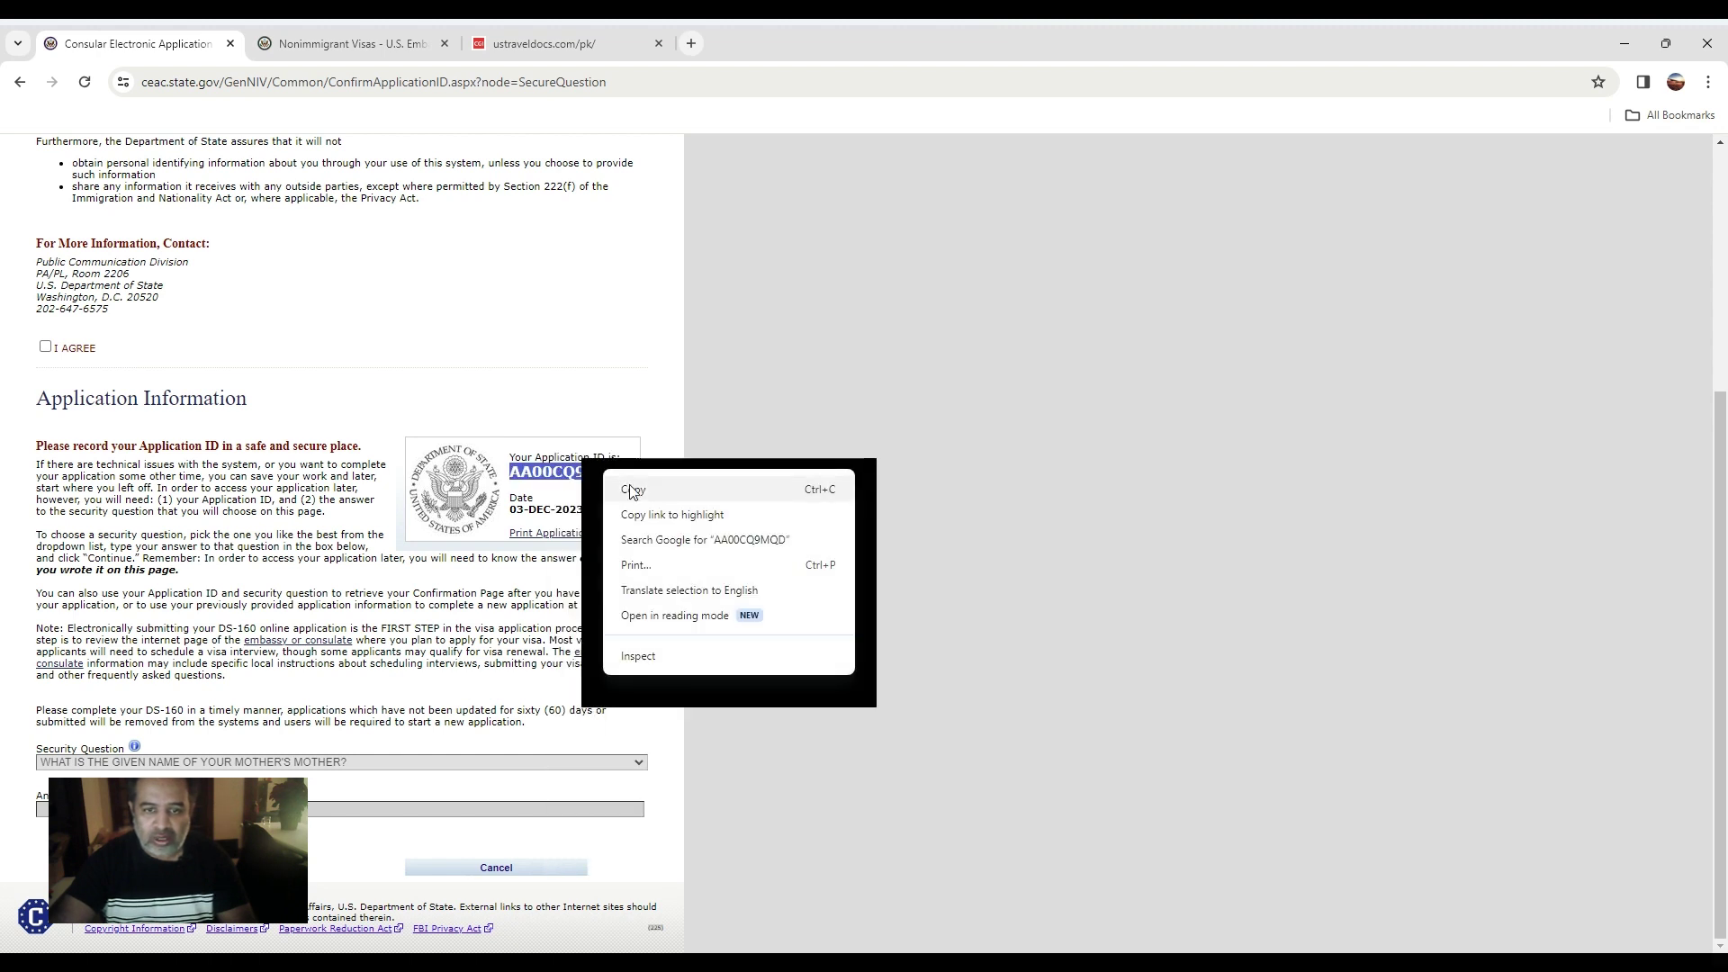
click(631, 490)
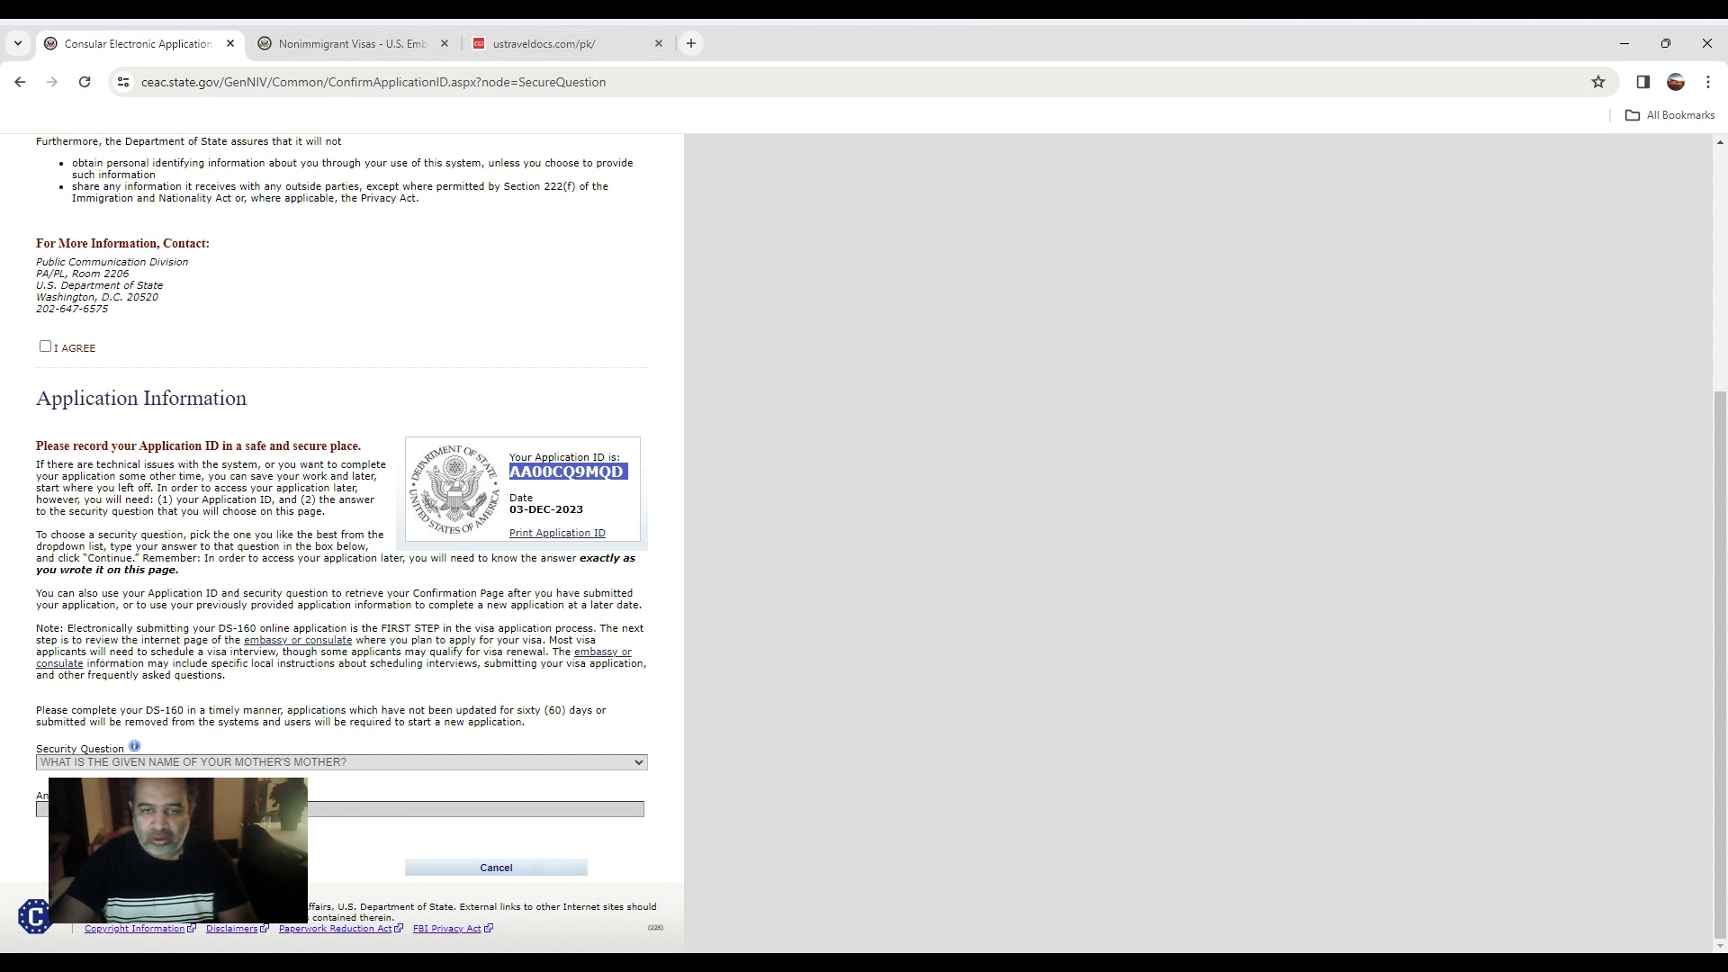
key(alt+Tab)
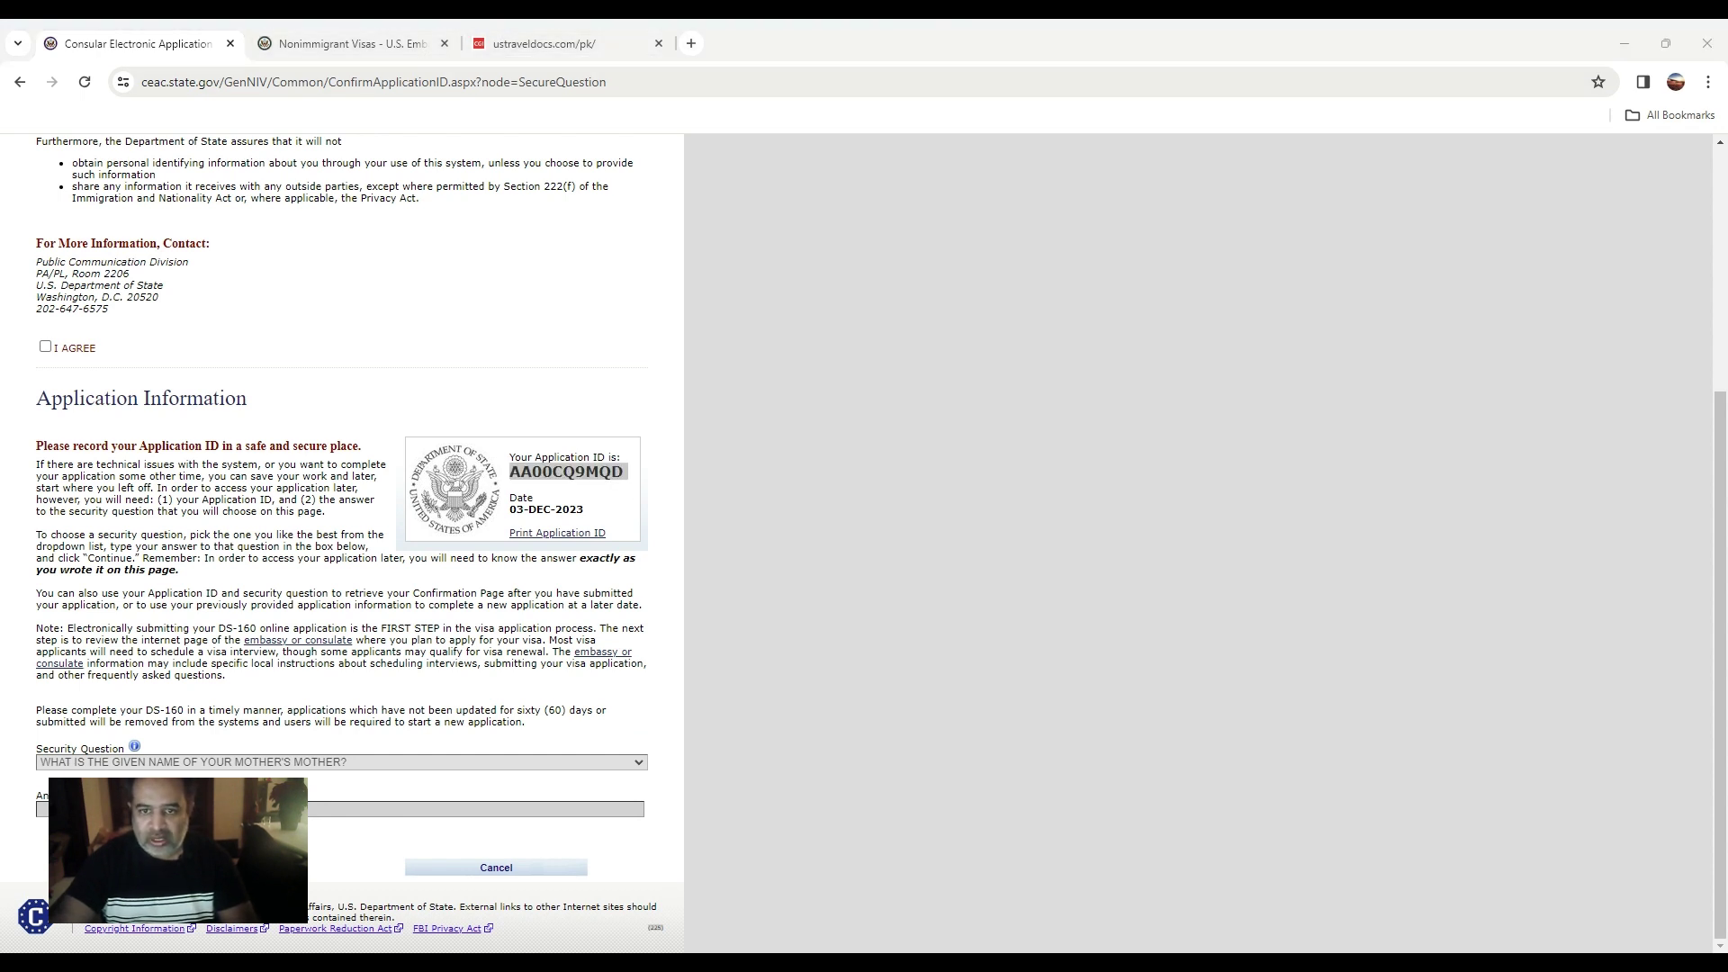
key(alt+Tab)
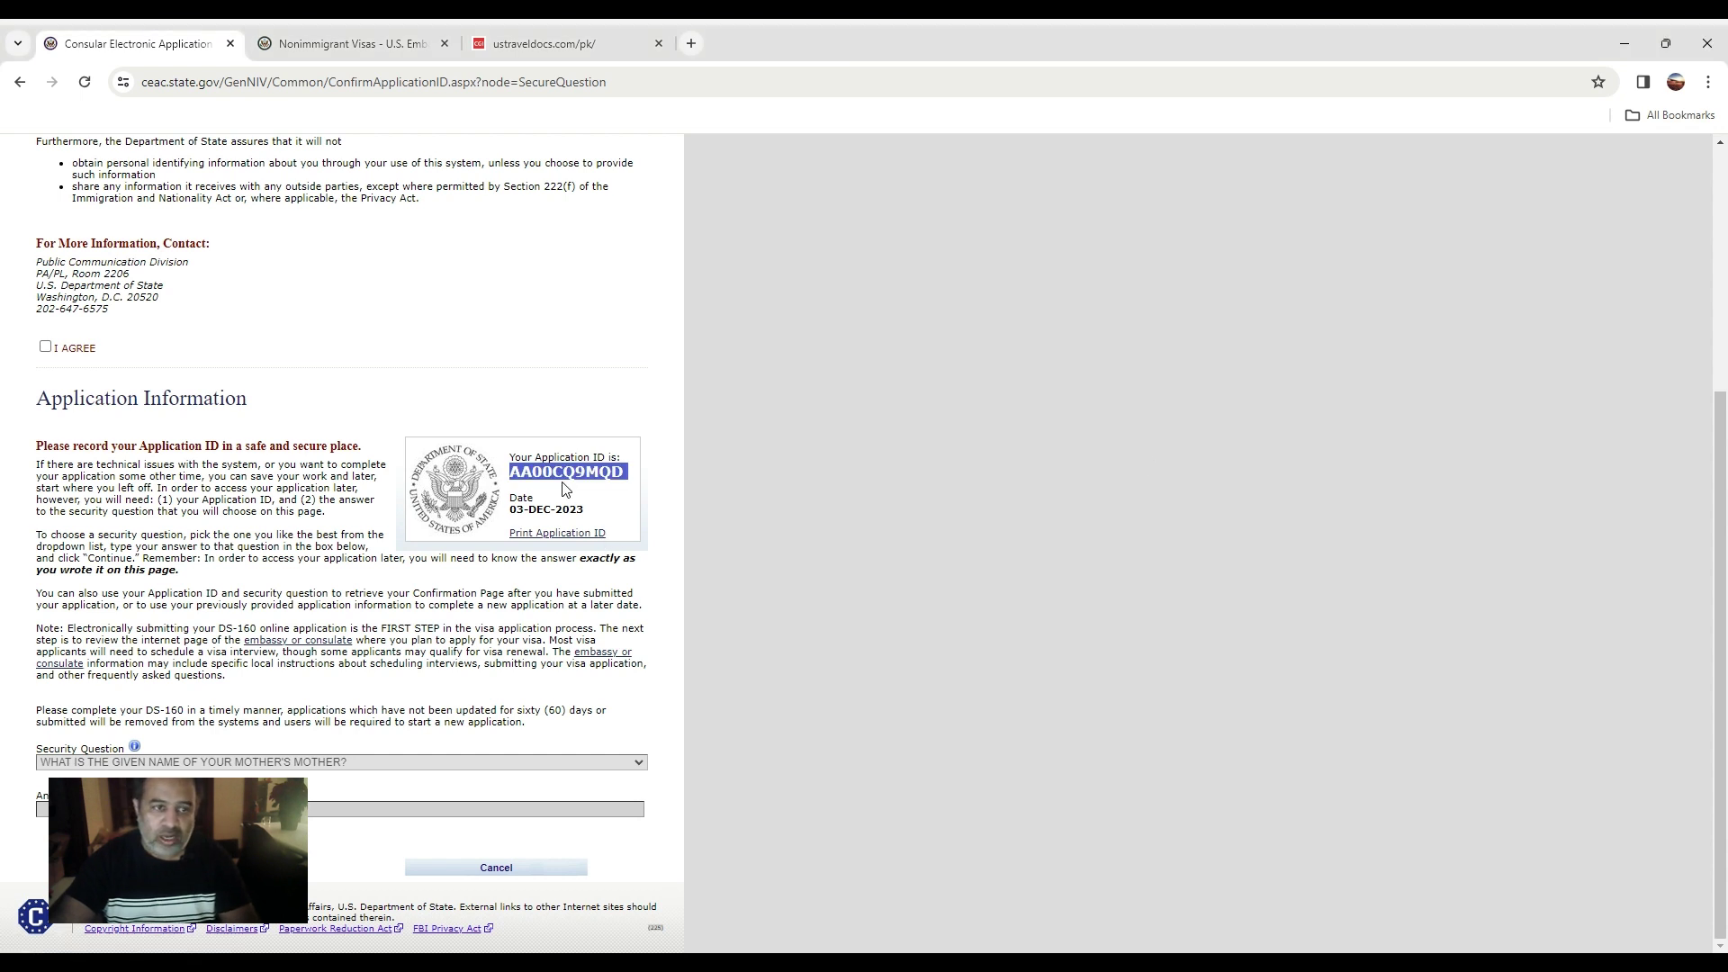
Agree to the notices, pick the youngest child's middle-name security question, and continue.
click(46, 347)
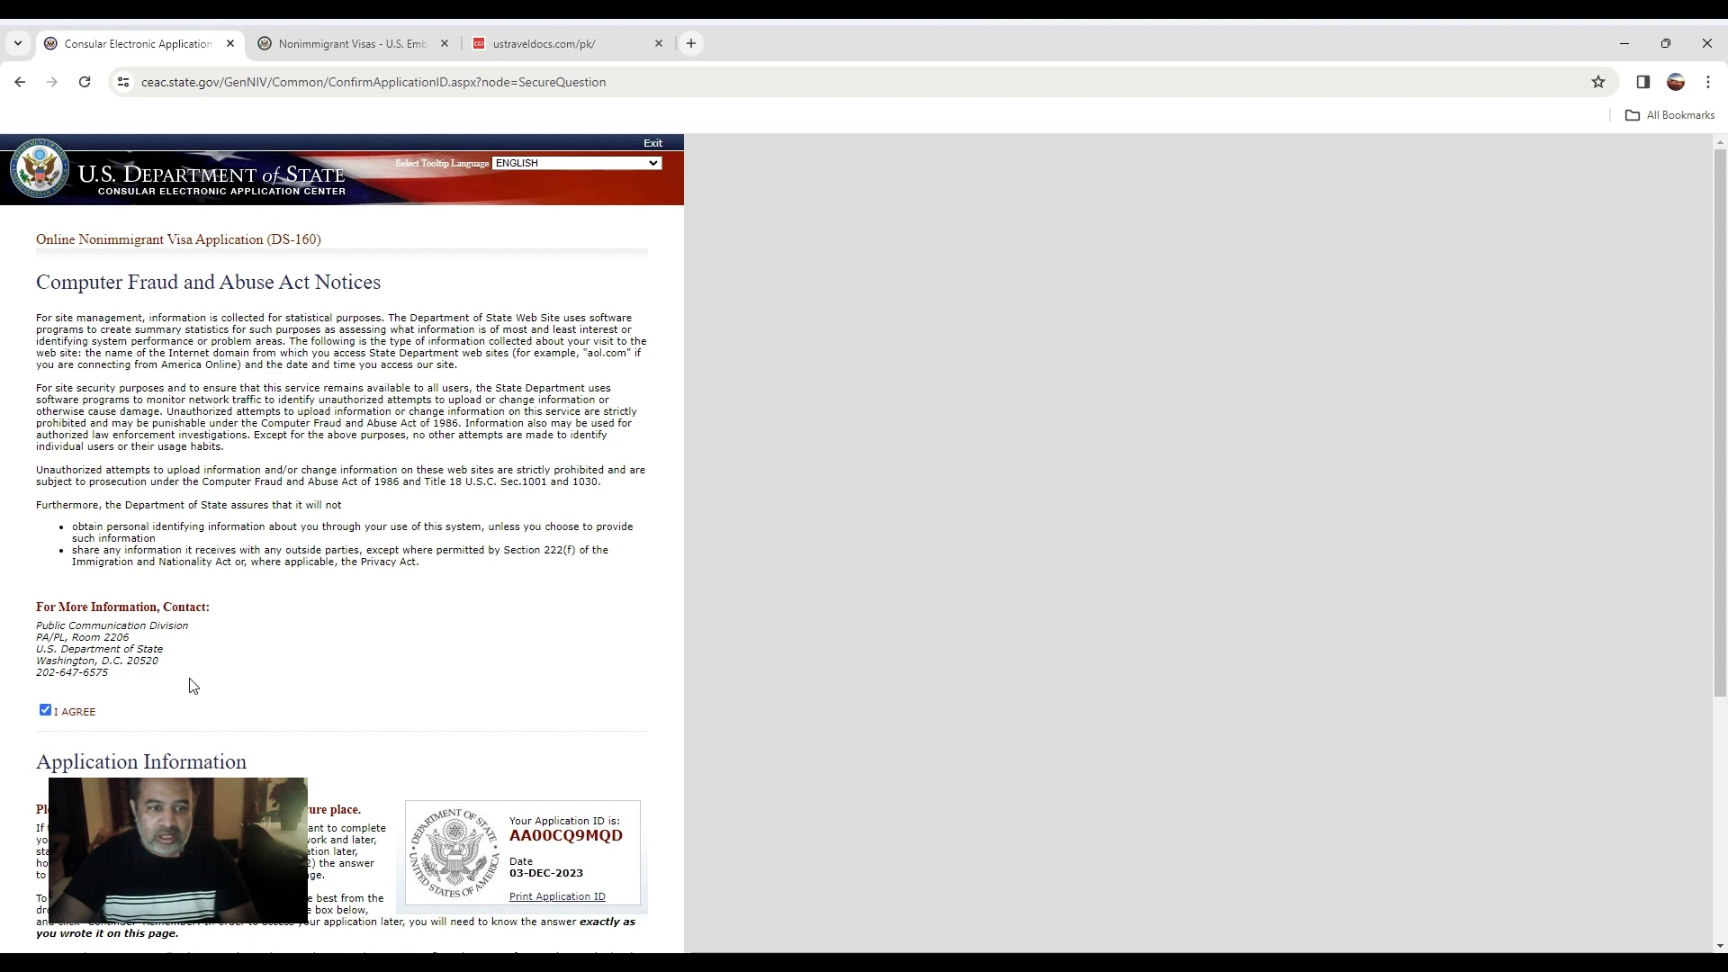
scroll(192, 686, down, 4)
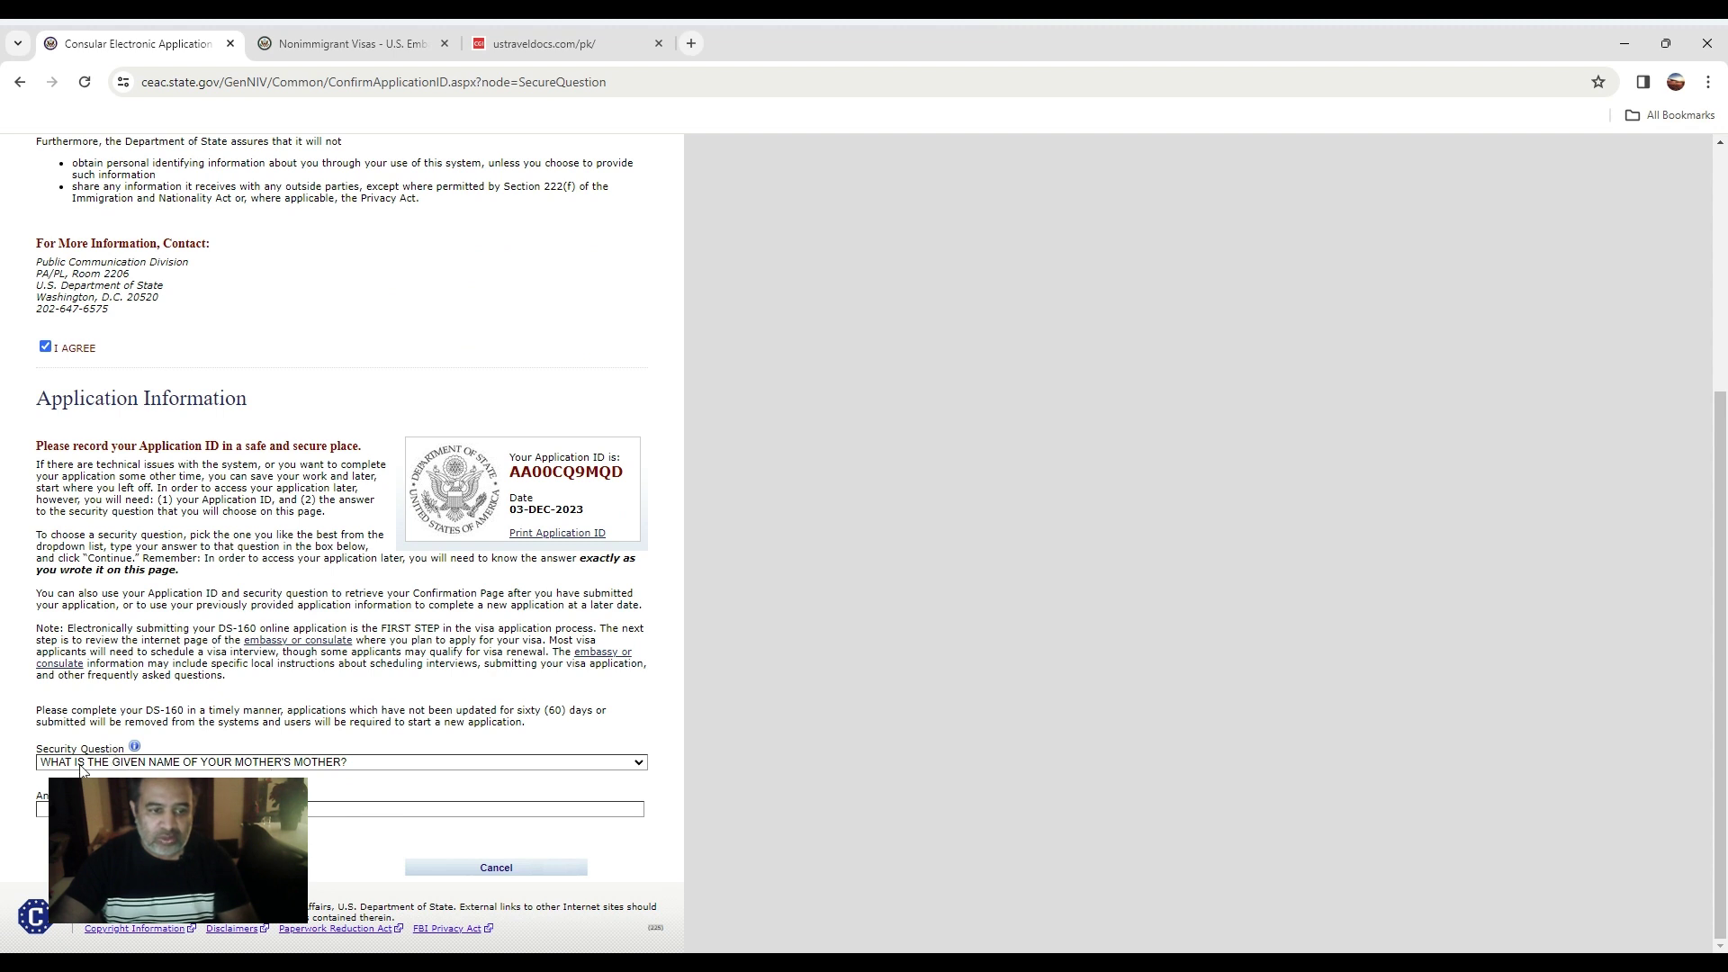
click(313, 770)
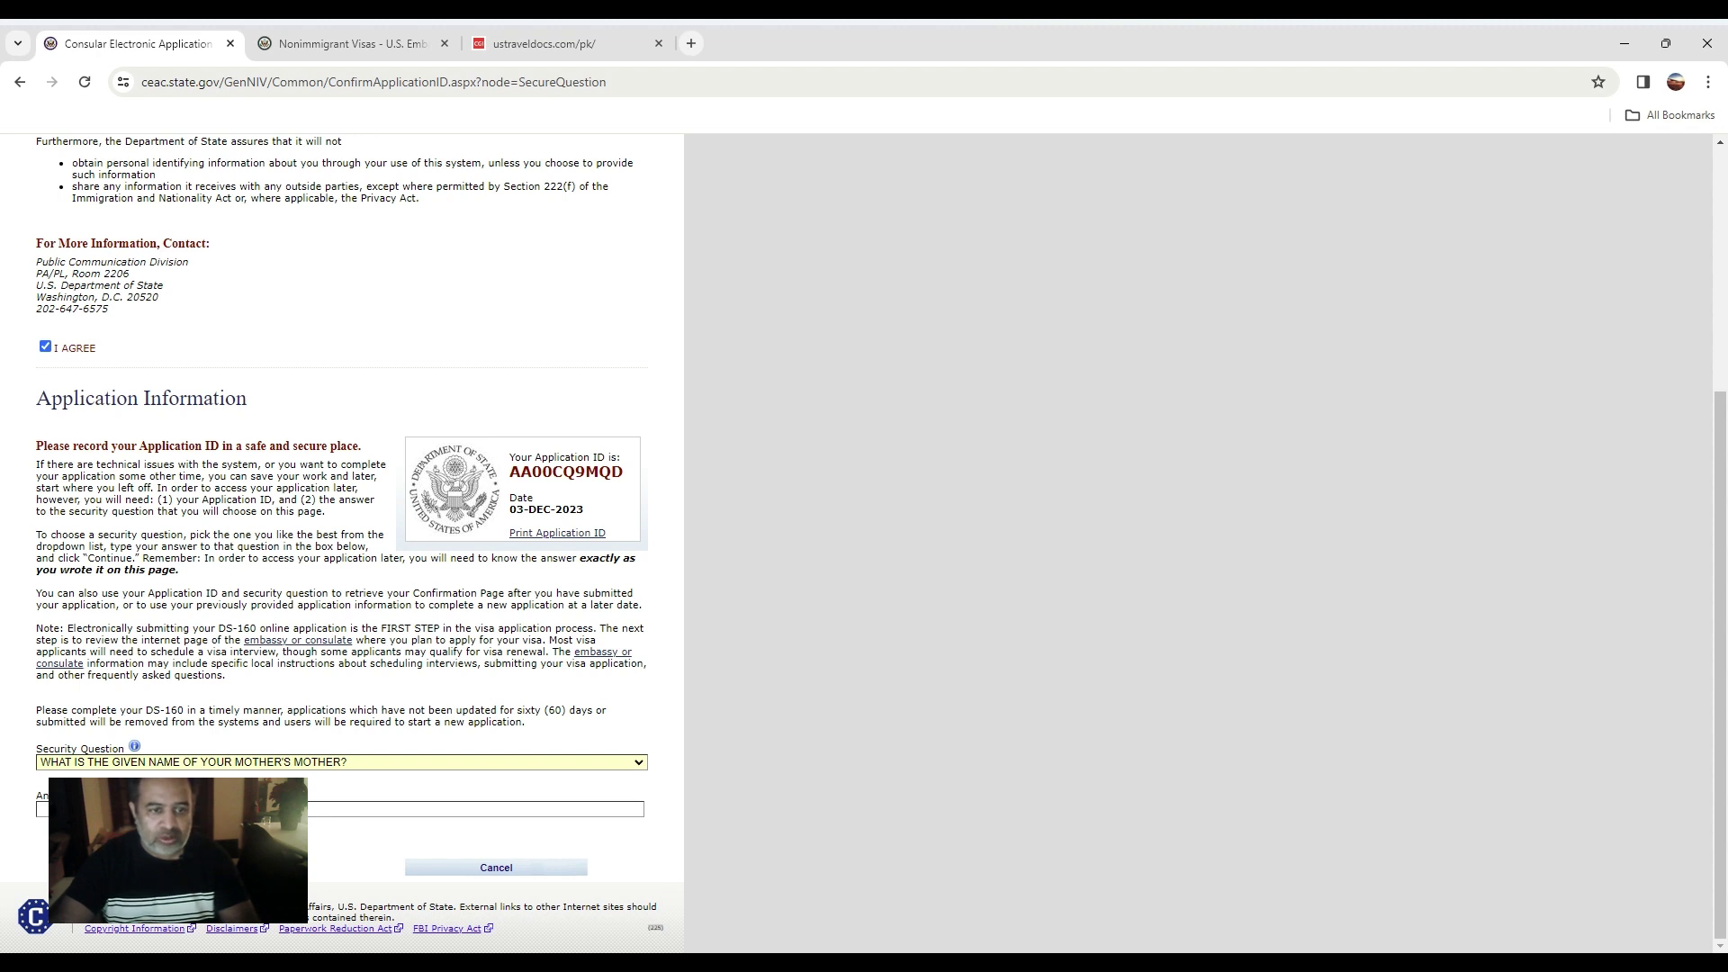
click(297, 587)
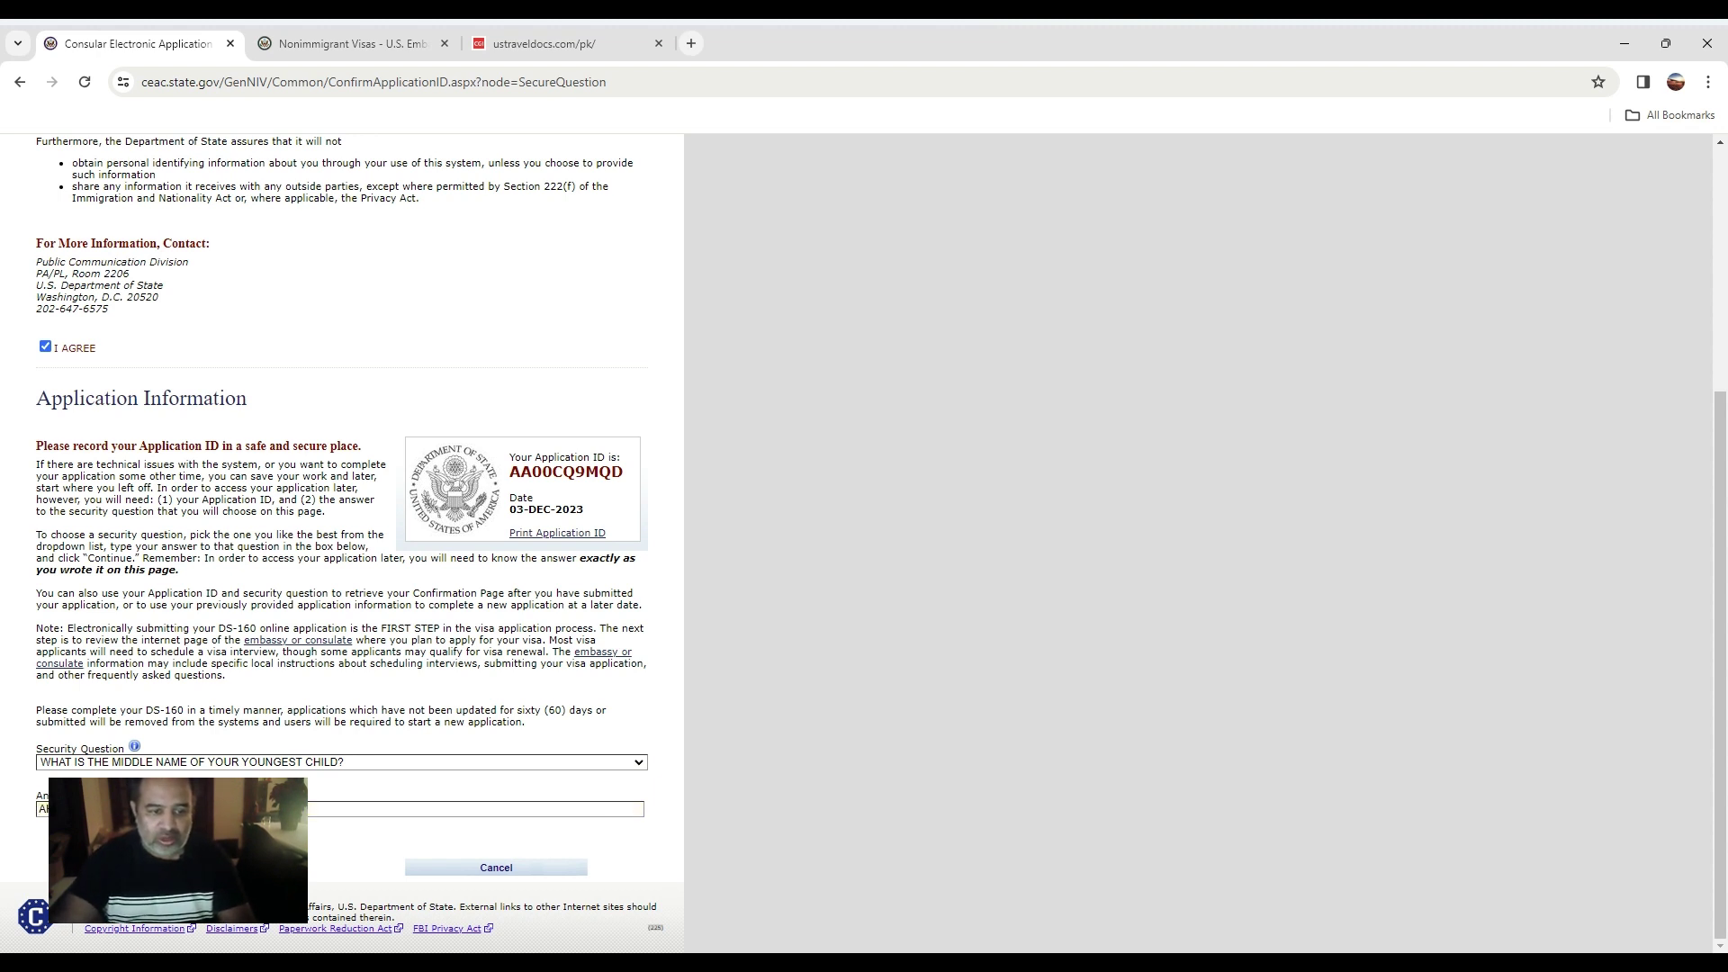
click(188, 867)
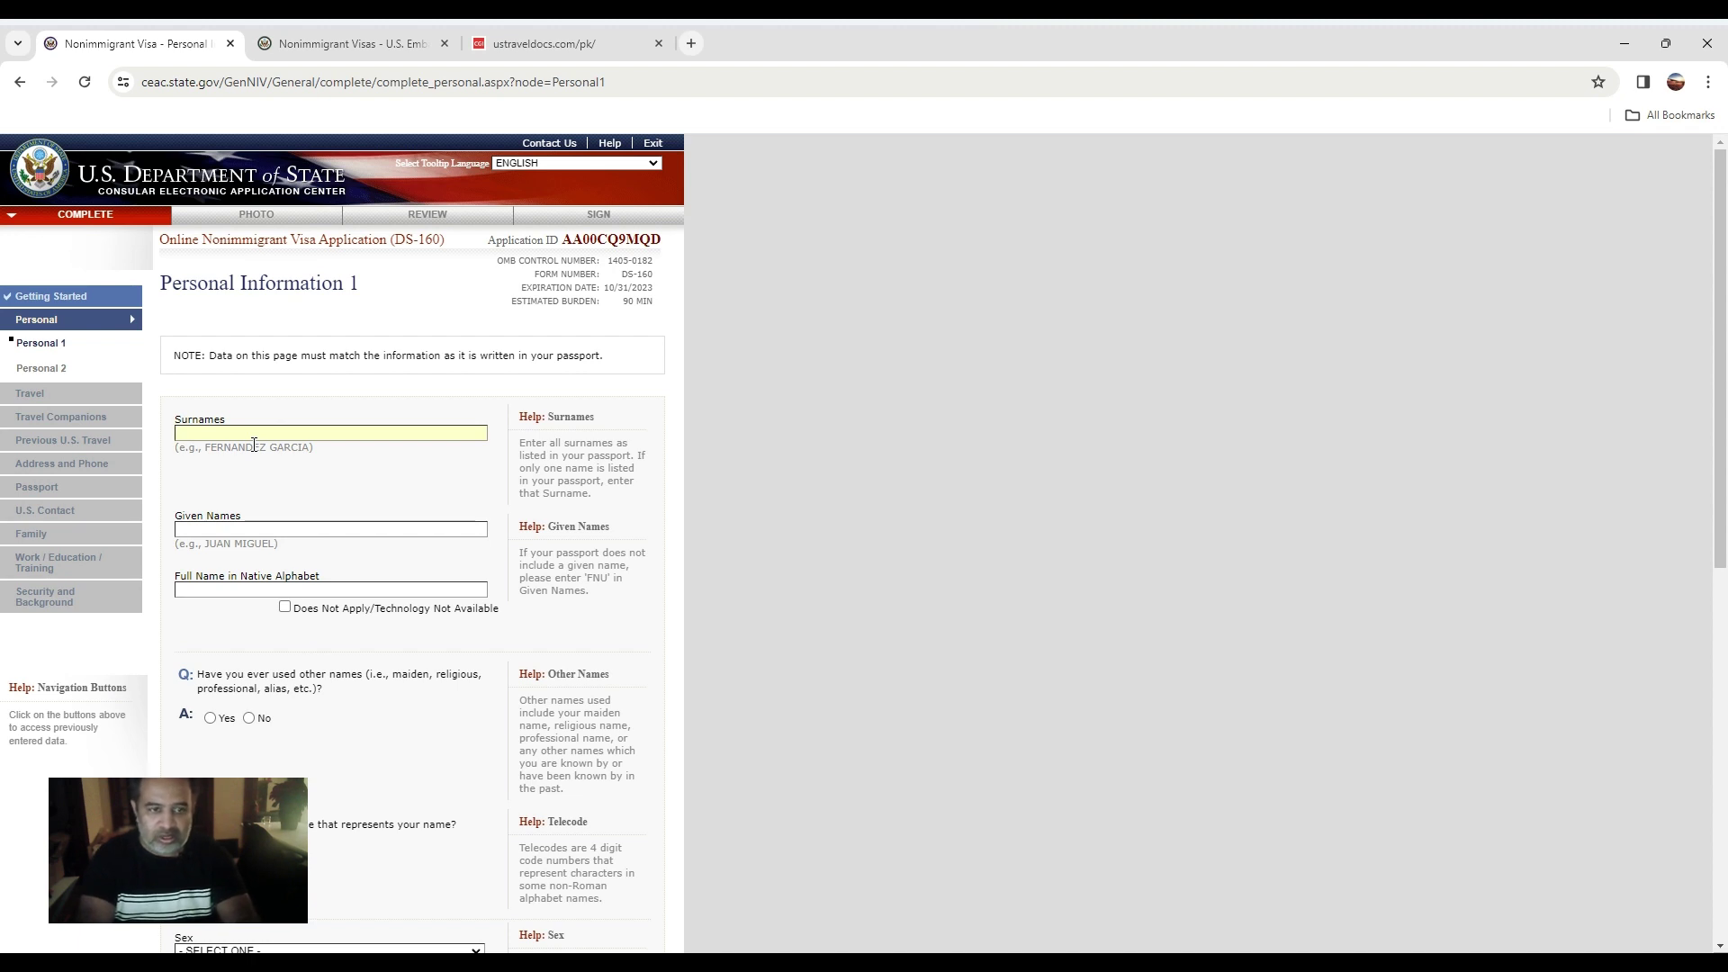
Enter the applicant's surname and given name, mark native-alphabet name not applicable, answer No to other names.
text(MITH)
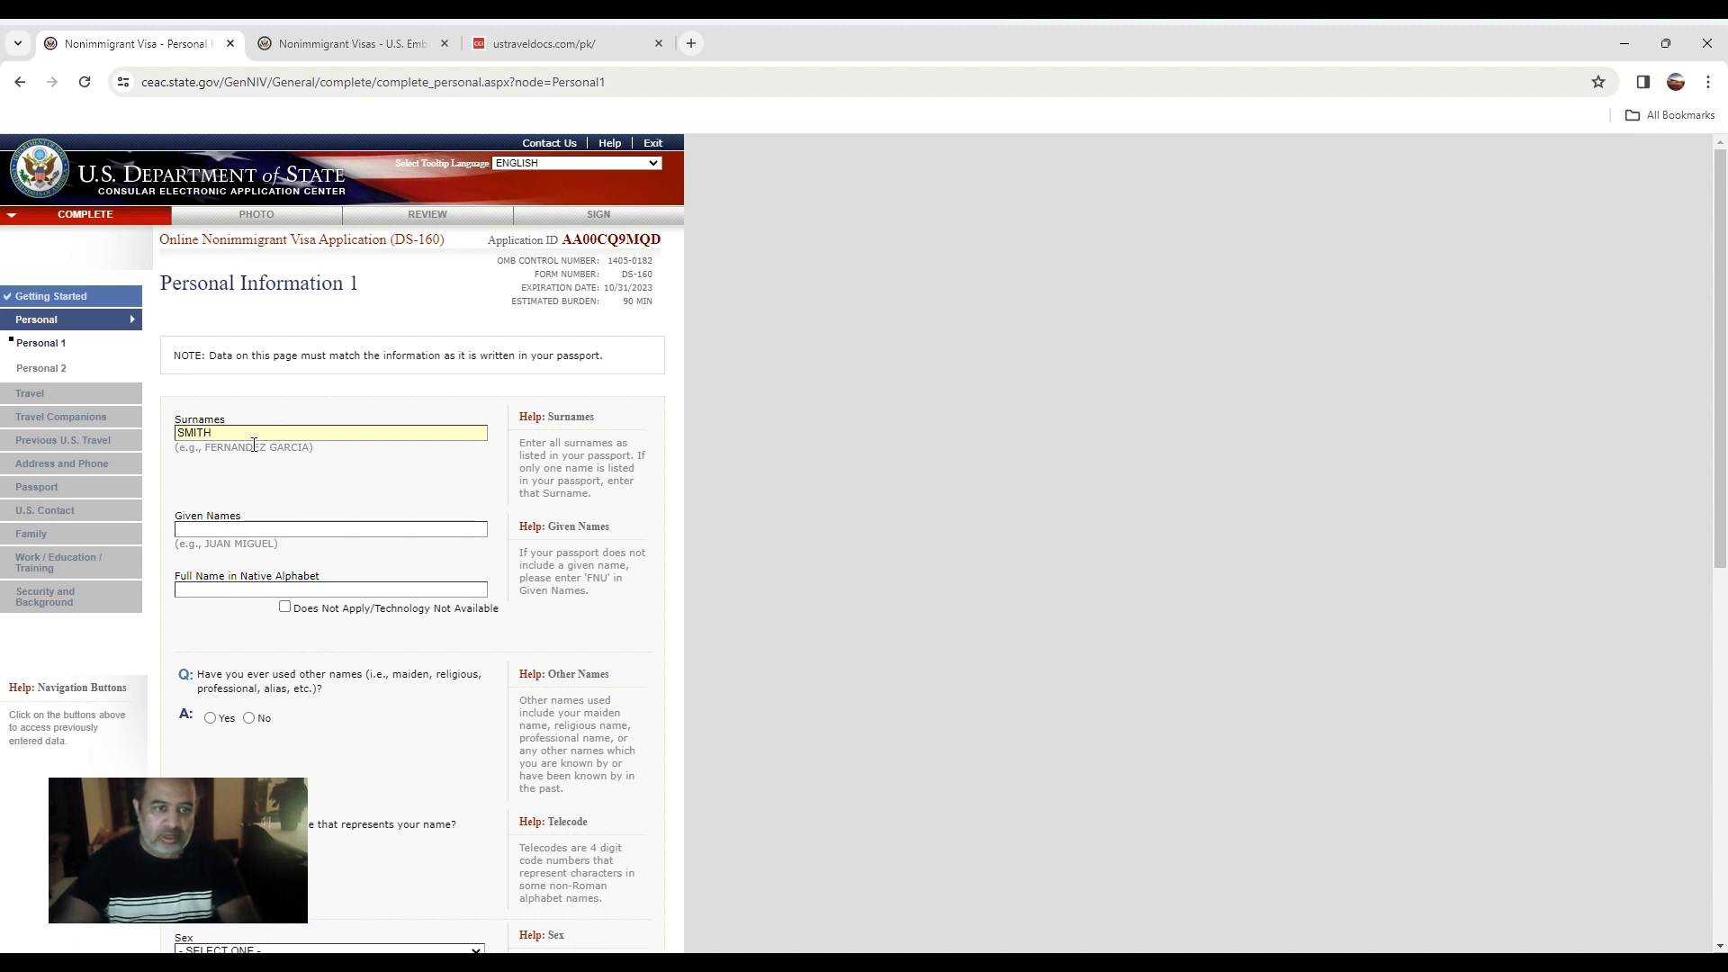
click(247, 527)
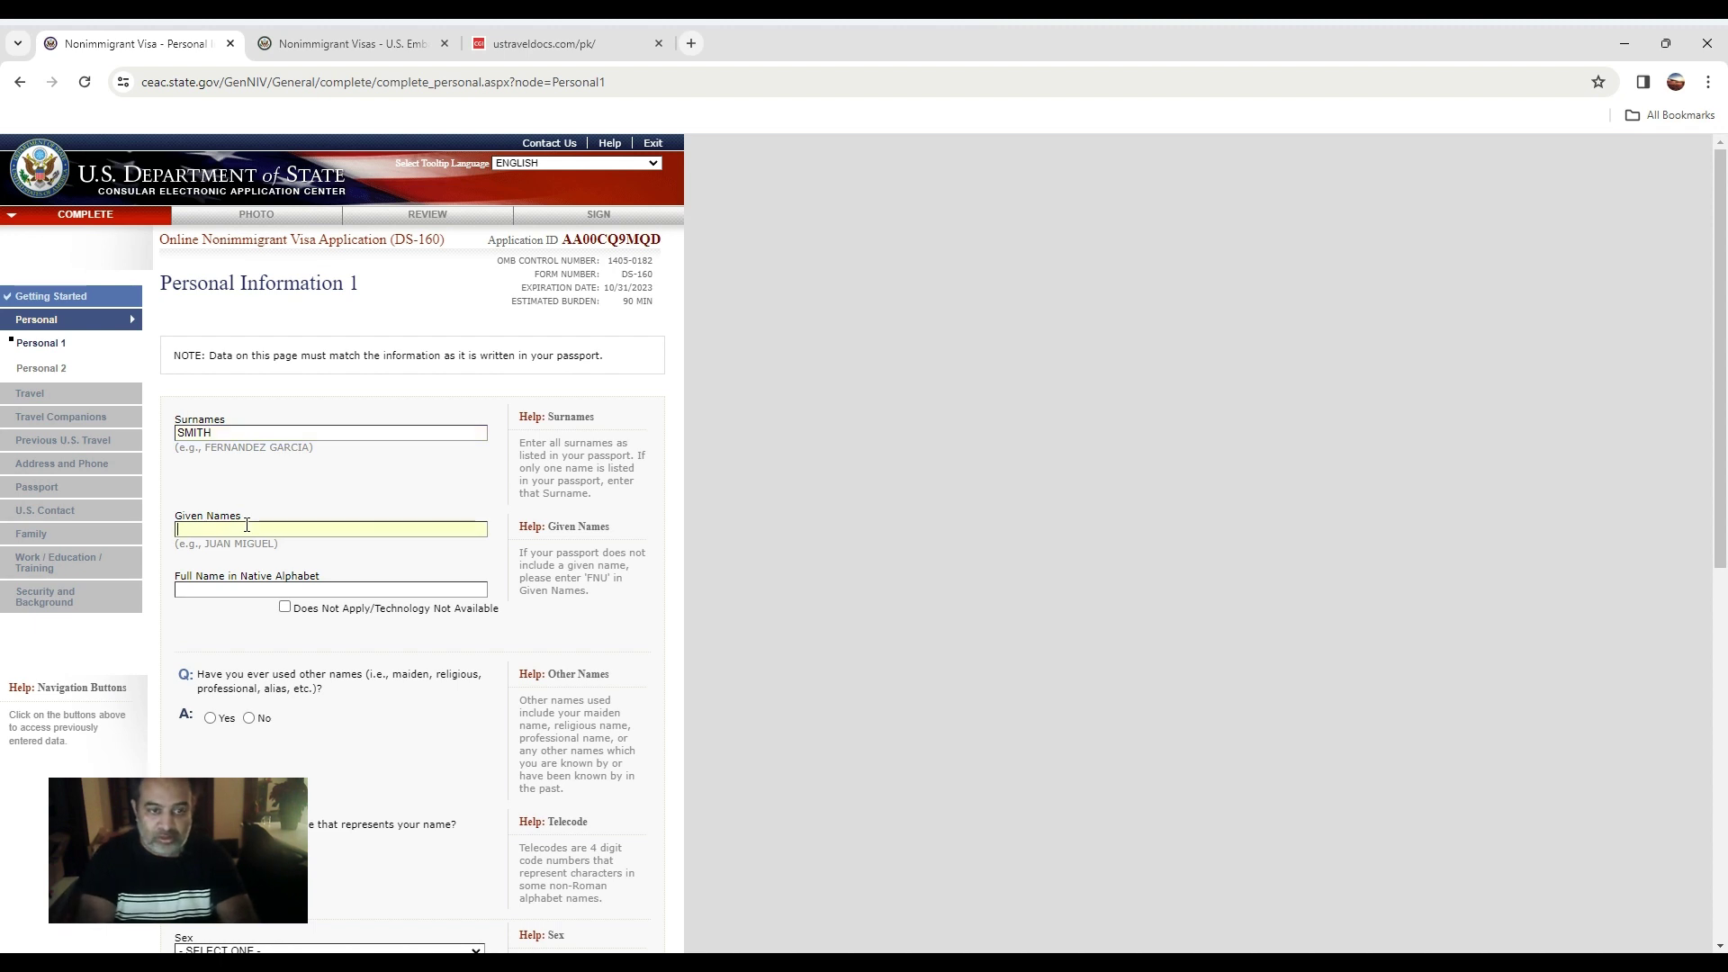
text(JIM)
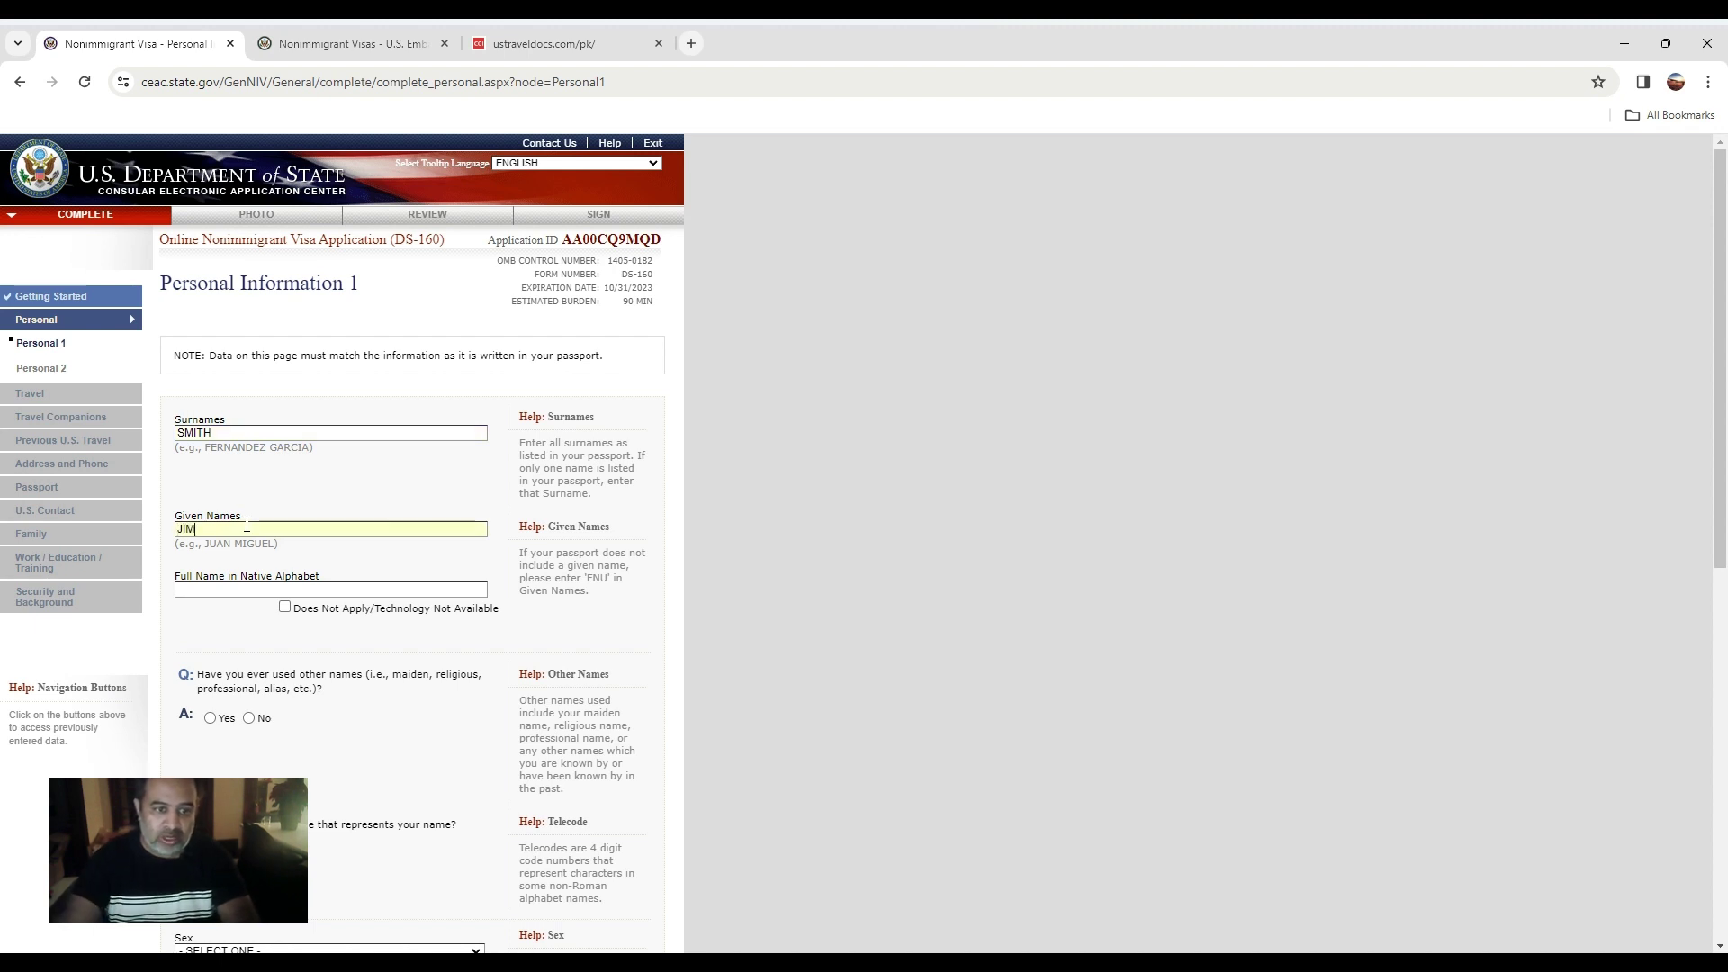
click(362, 589)
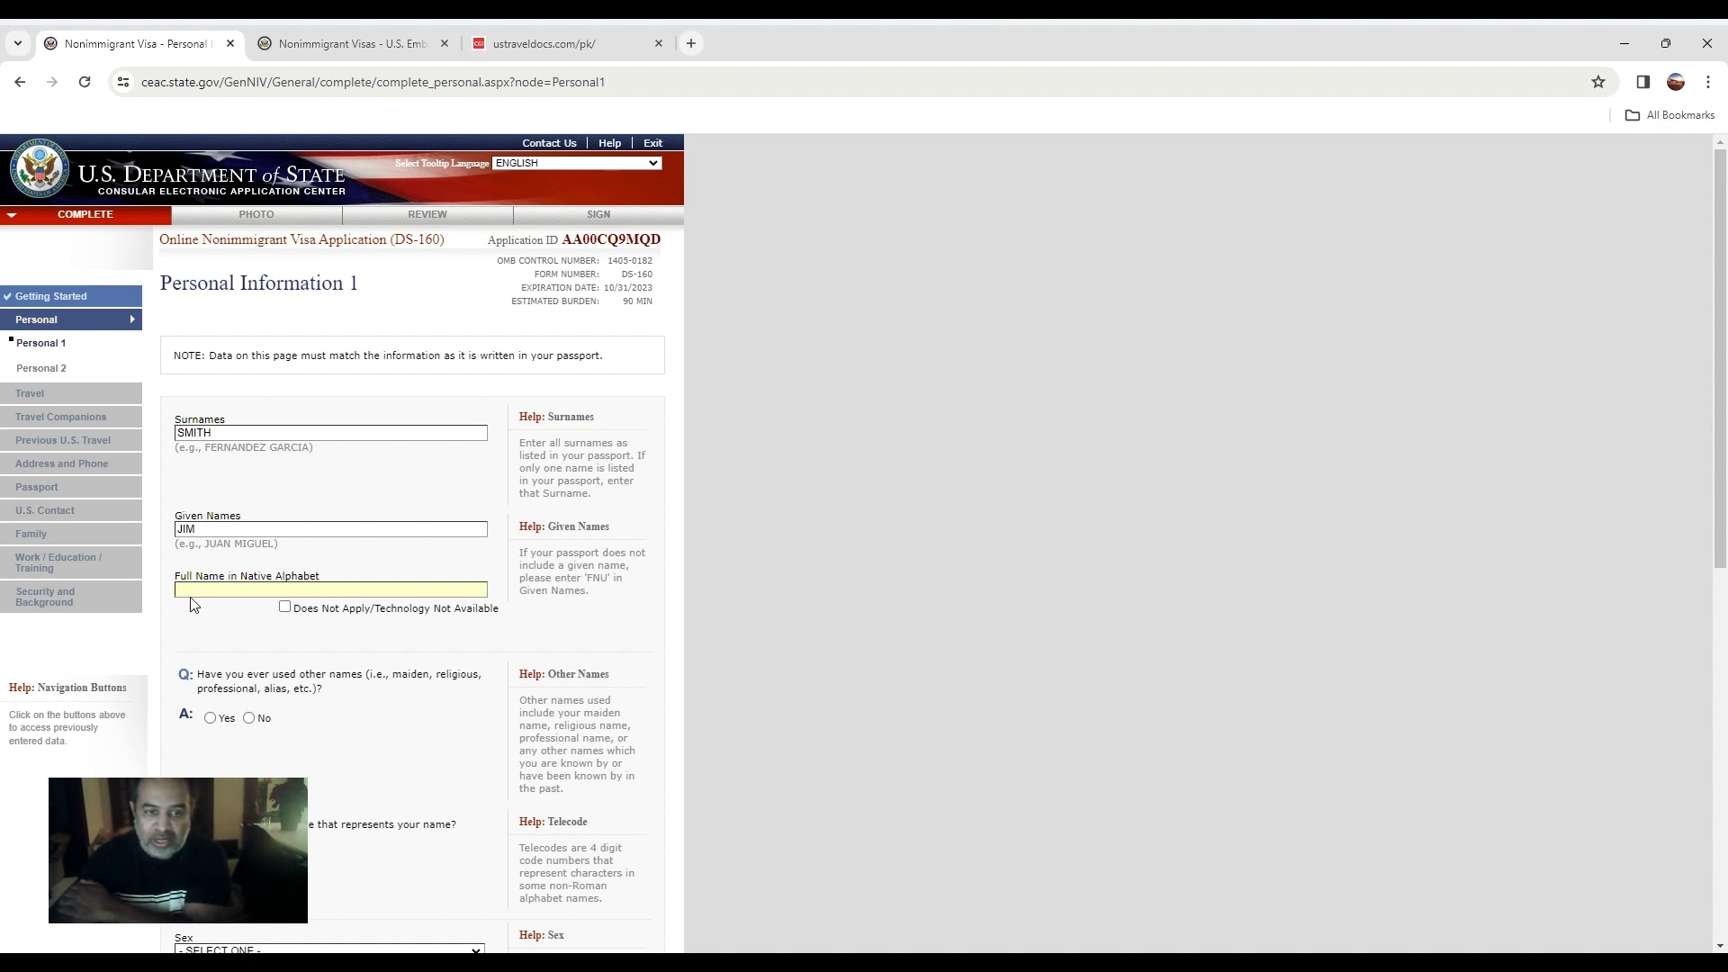
click(284, 607)
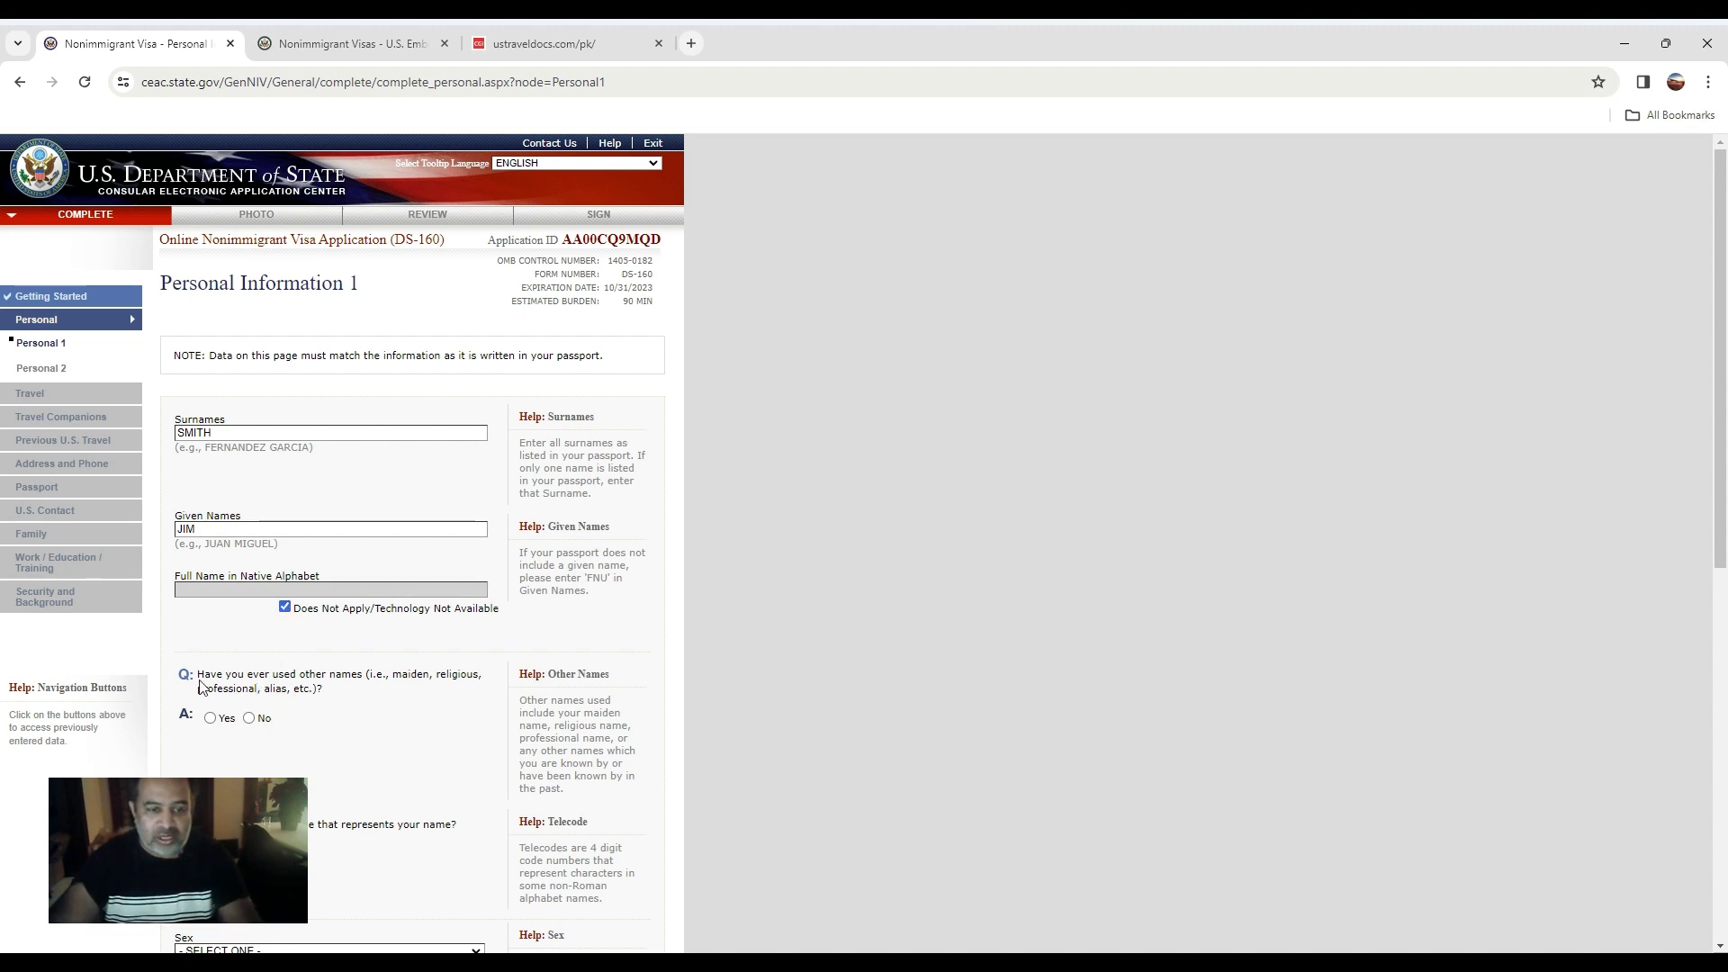
click(257, 720)
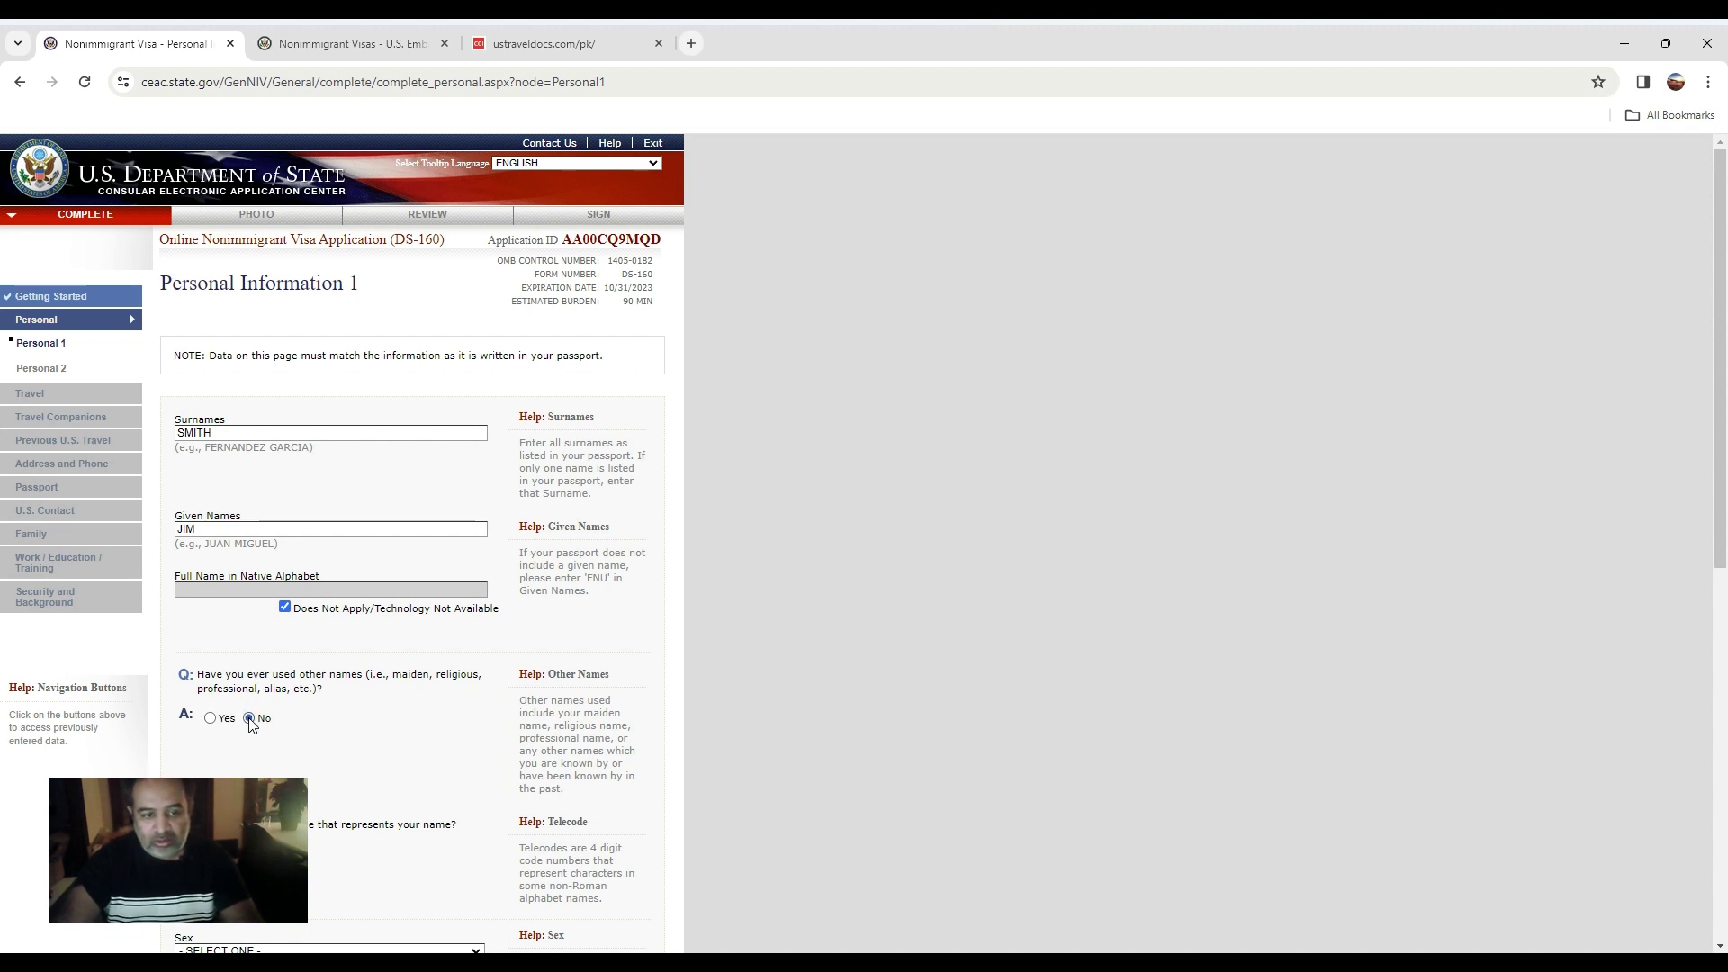
scroll(257, 720, down, 3)
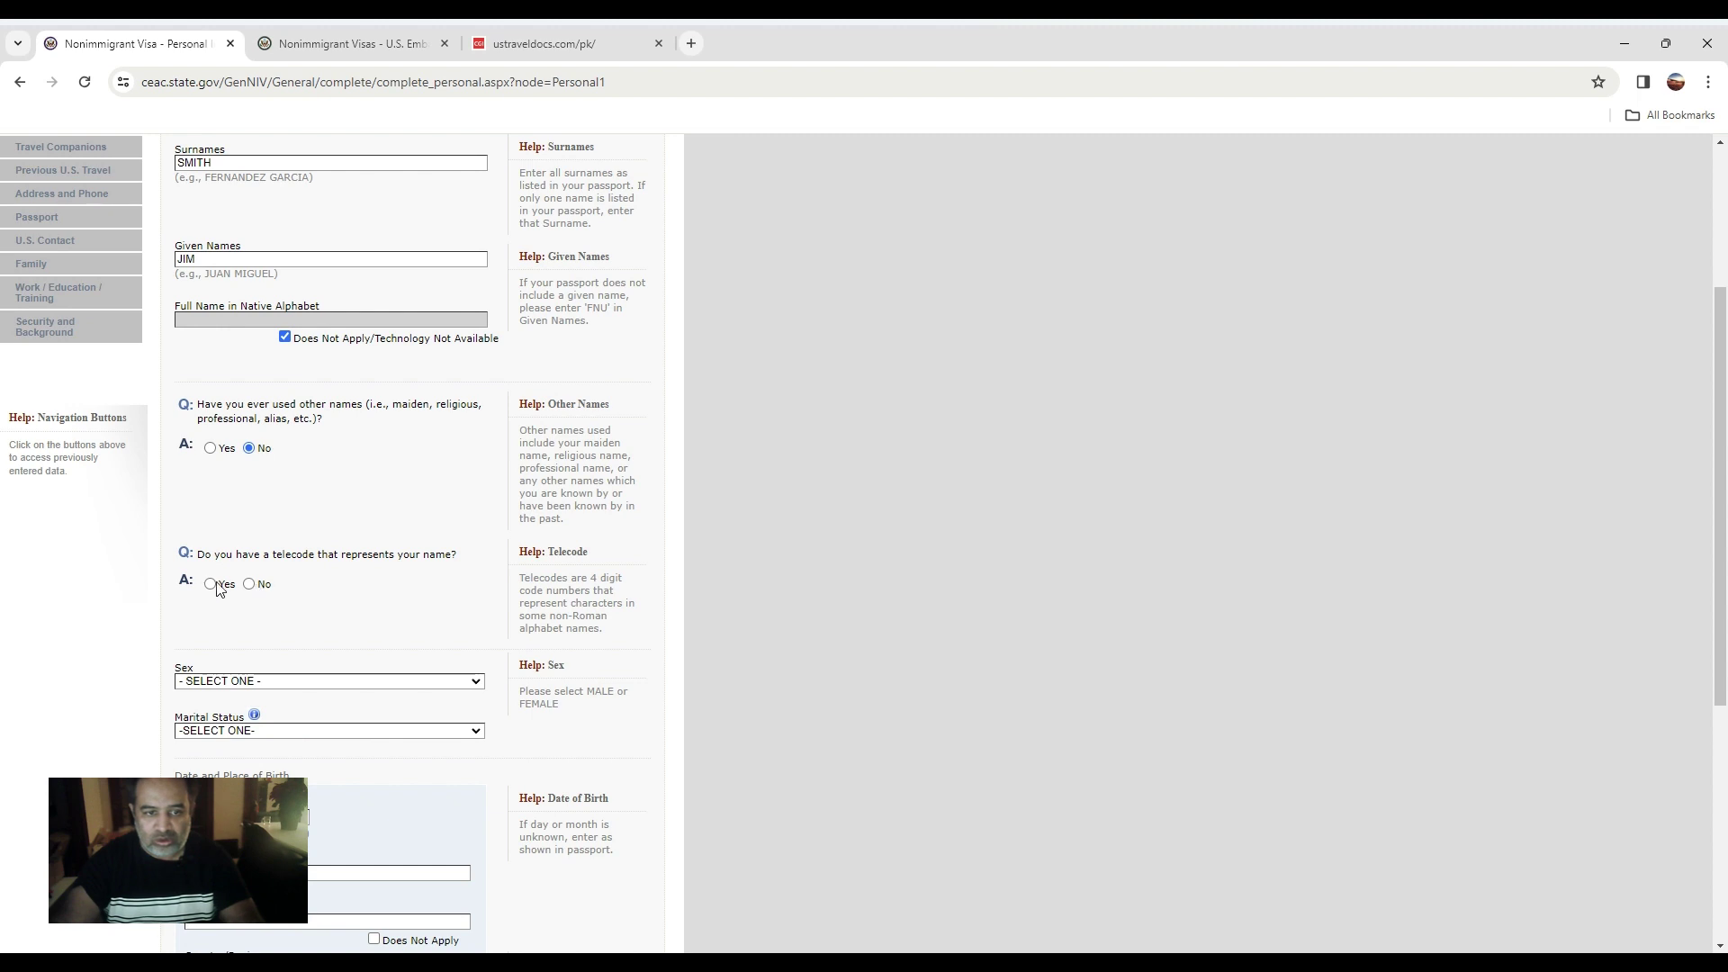
Answer No to telecode, and set sex to MALE and marital status to SINGLE.
click(250, 584)
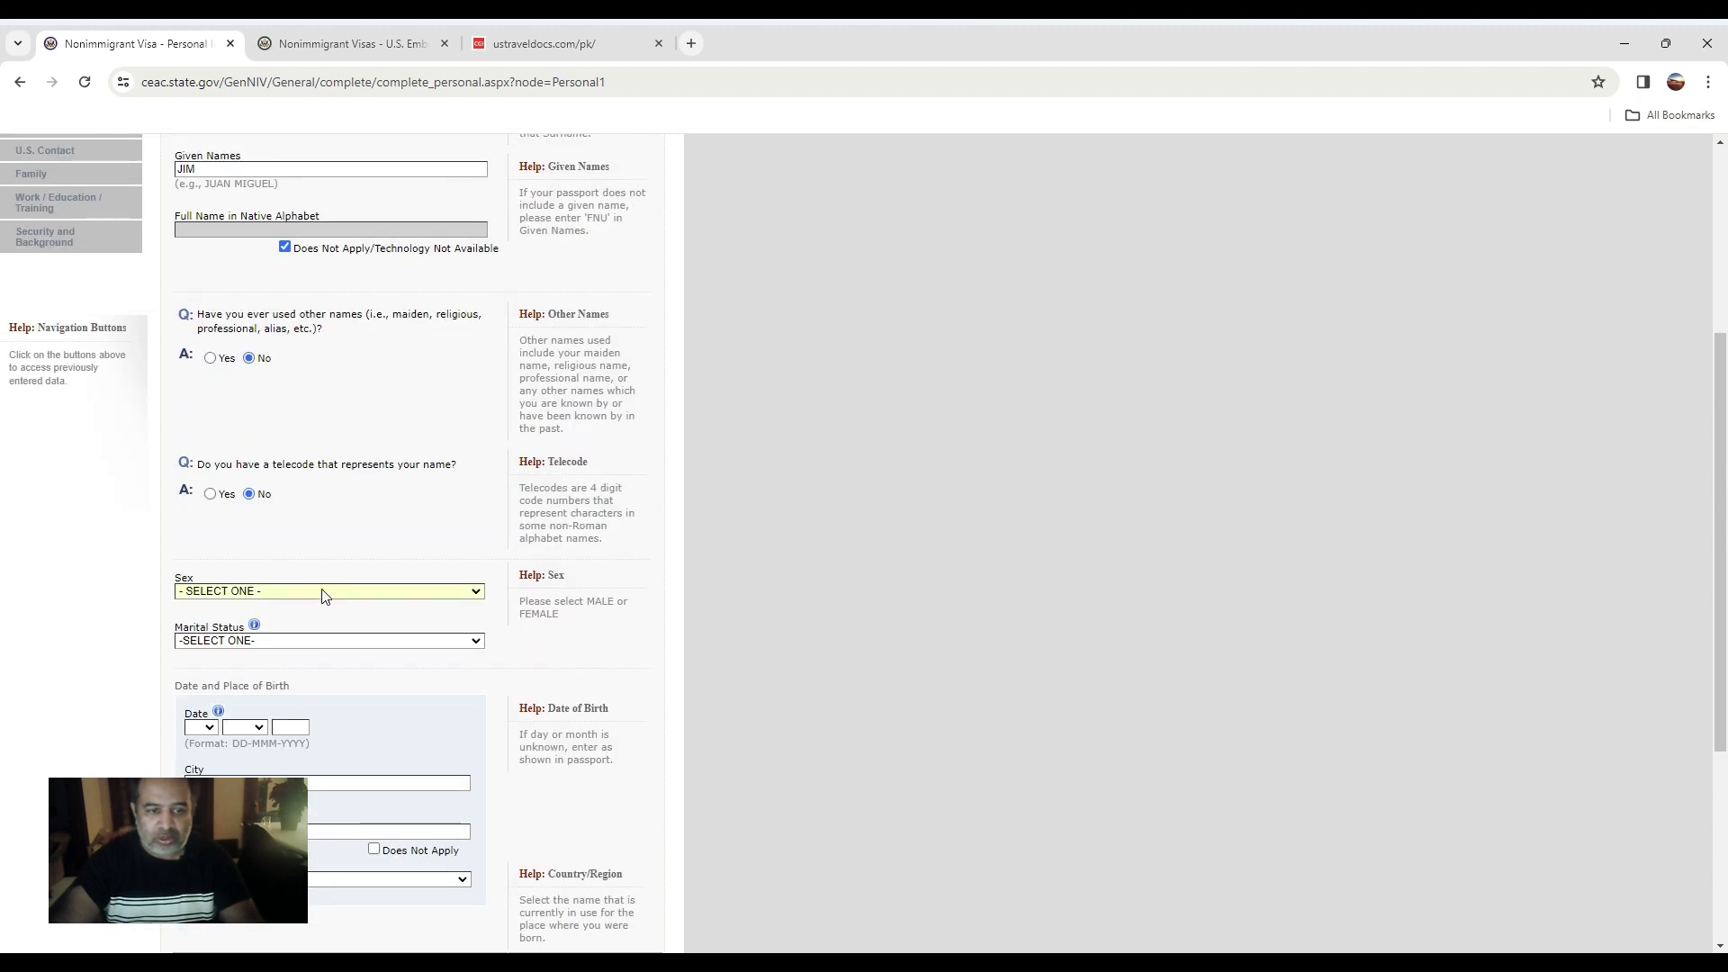
key(m)
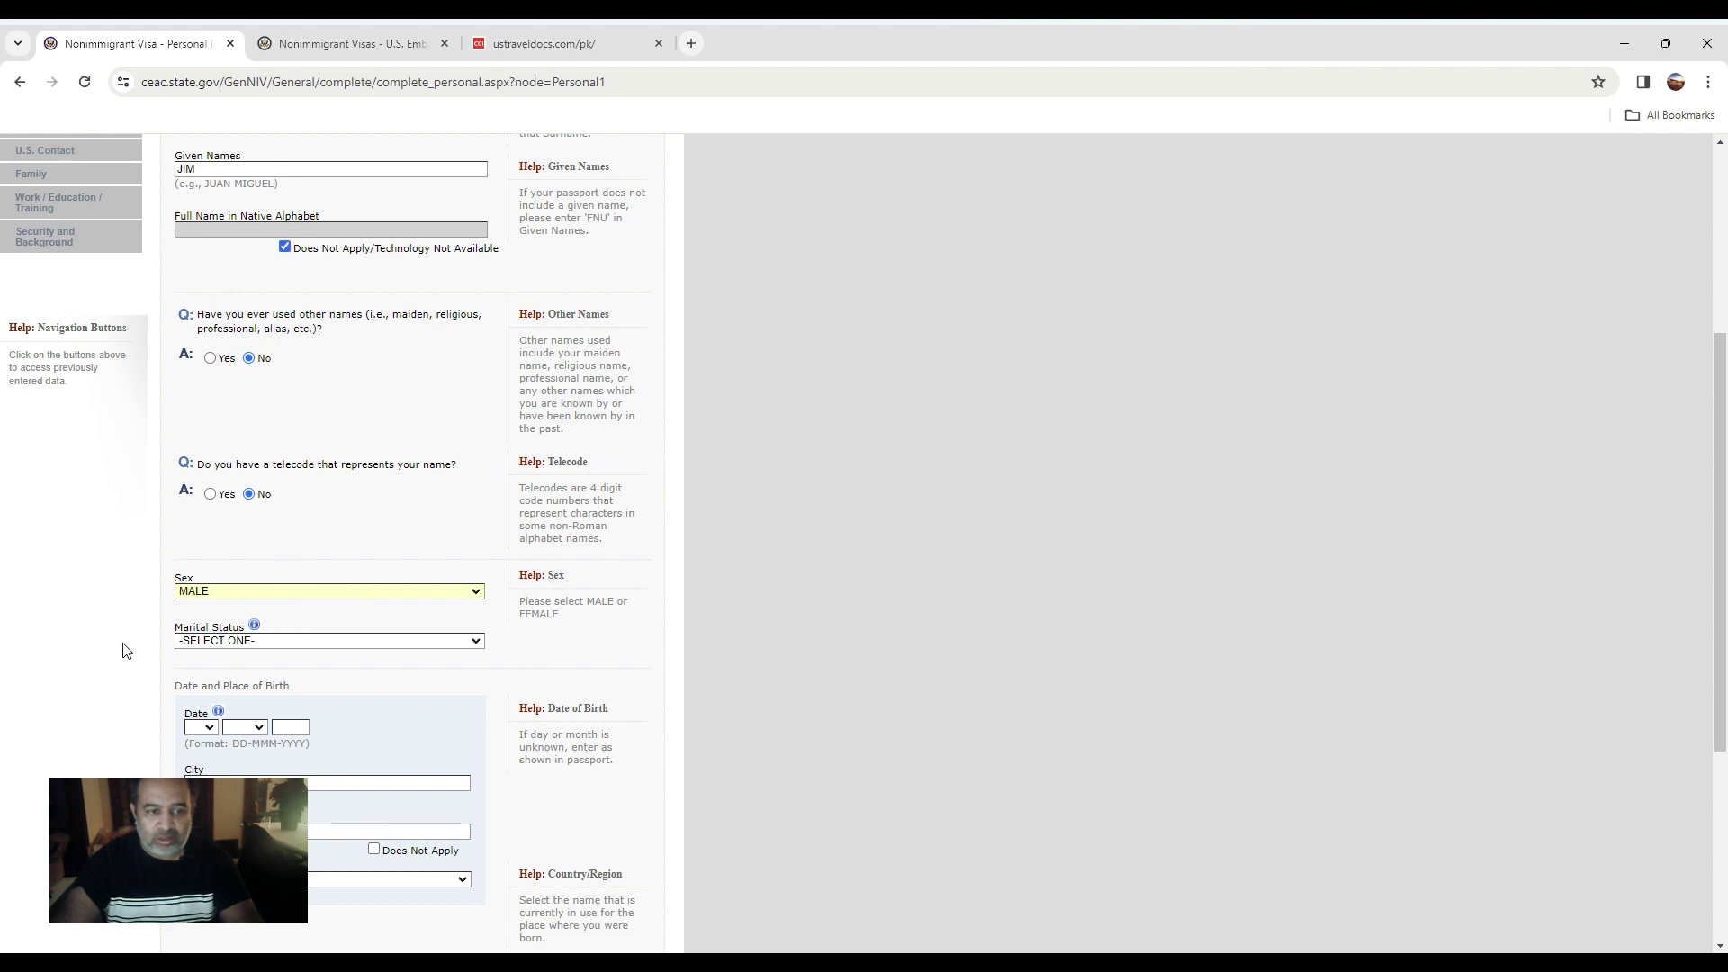
key(Tab)
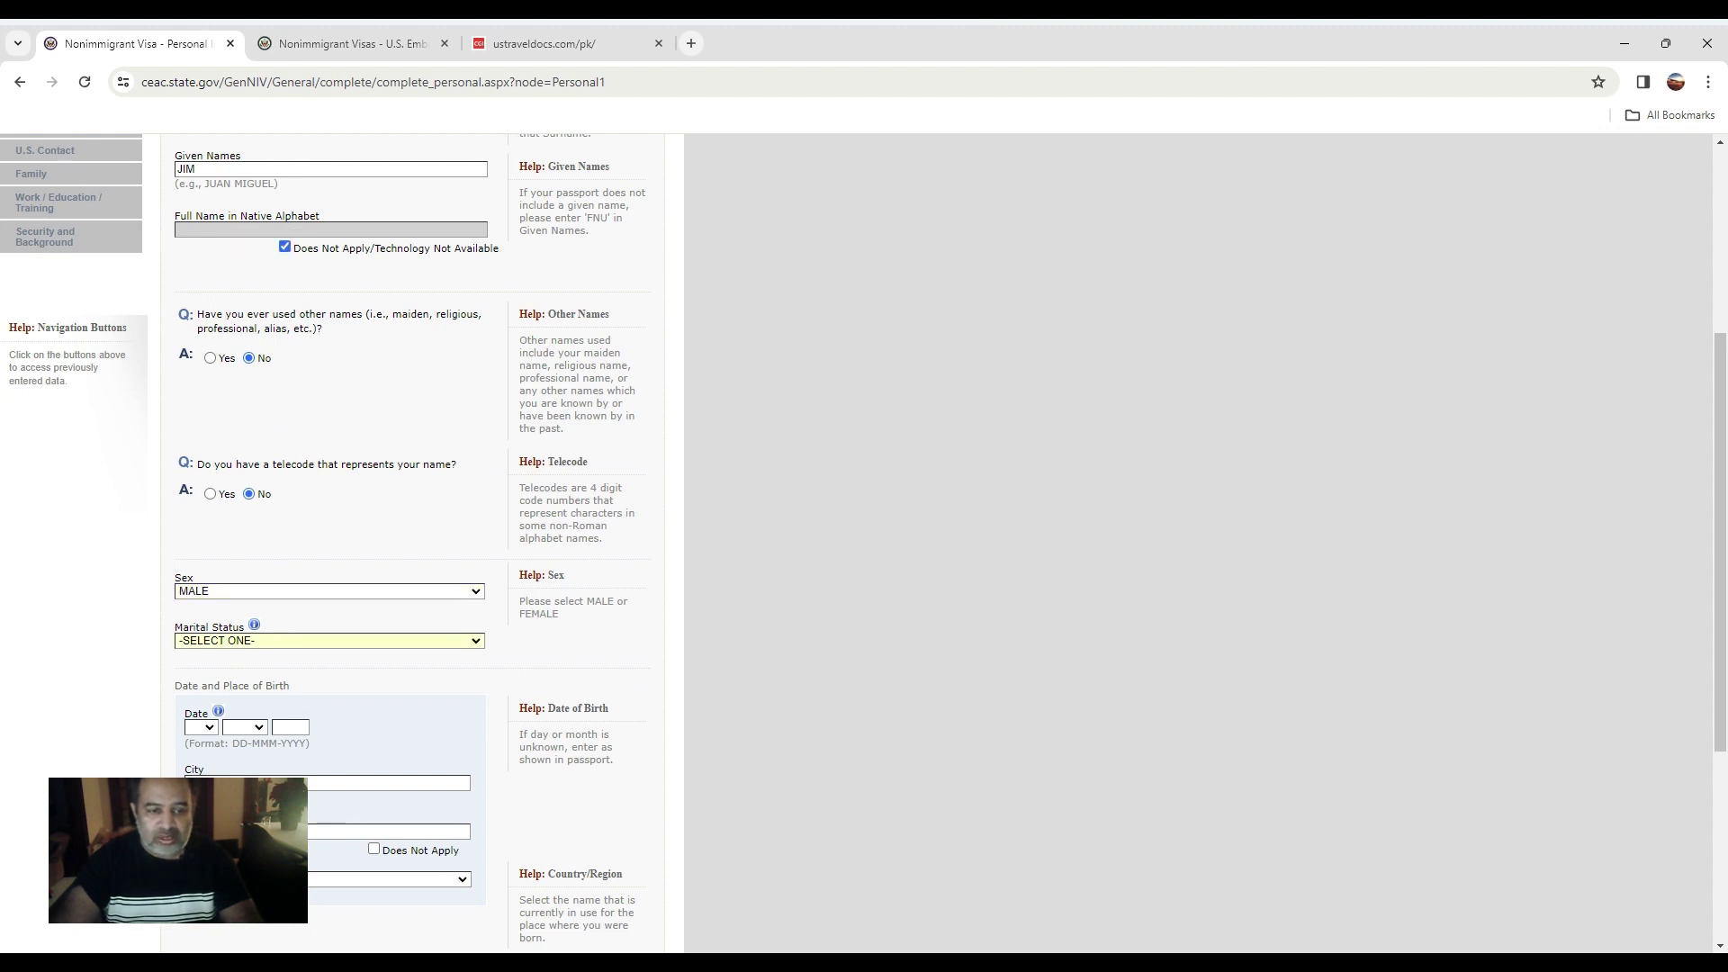
key(s)
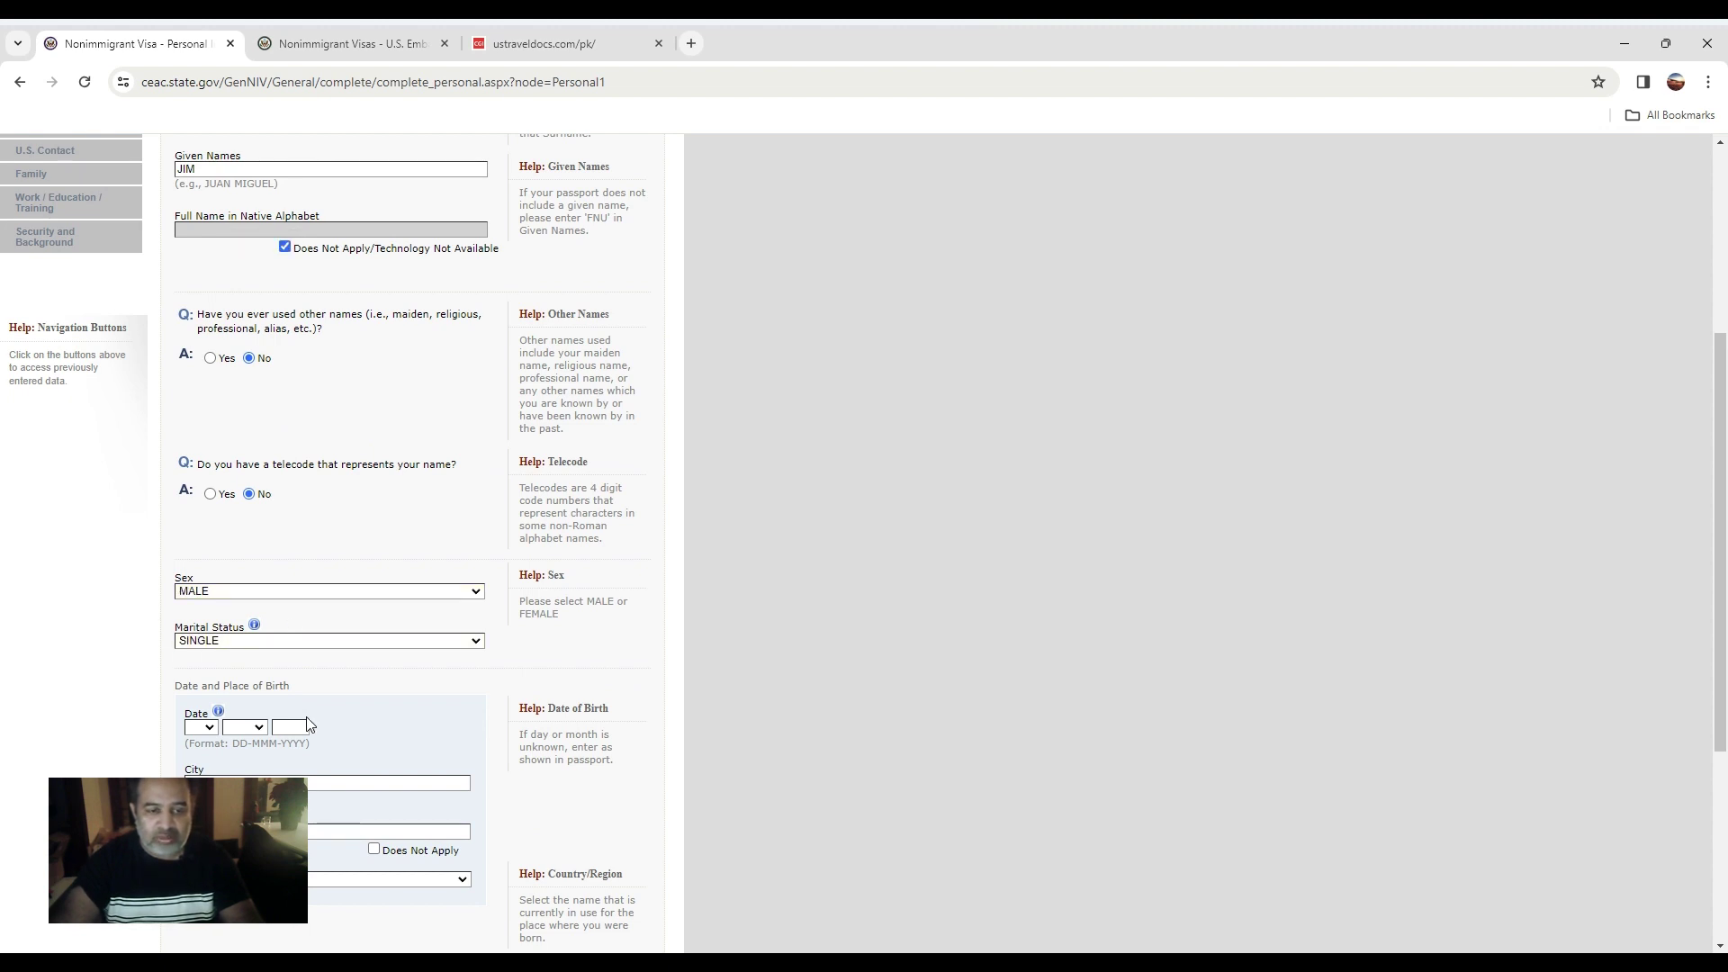
click(202, 727)
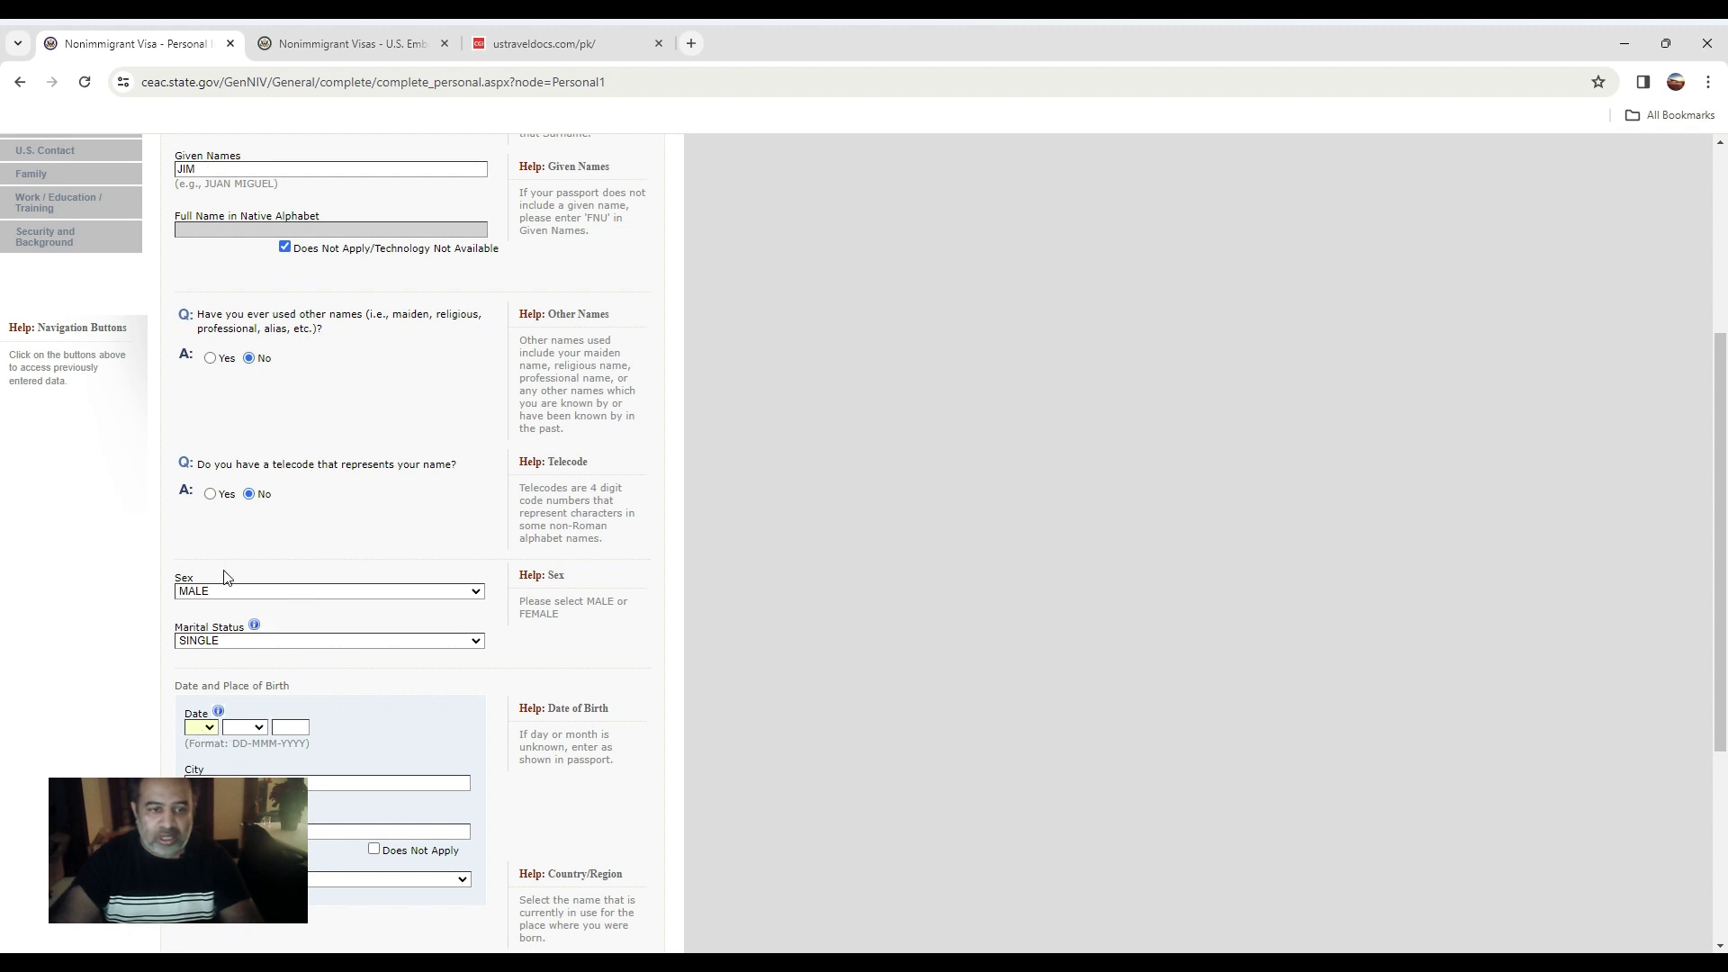
click(200, 467)
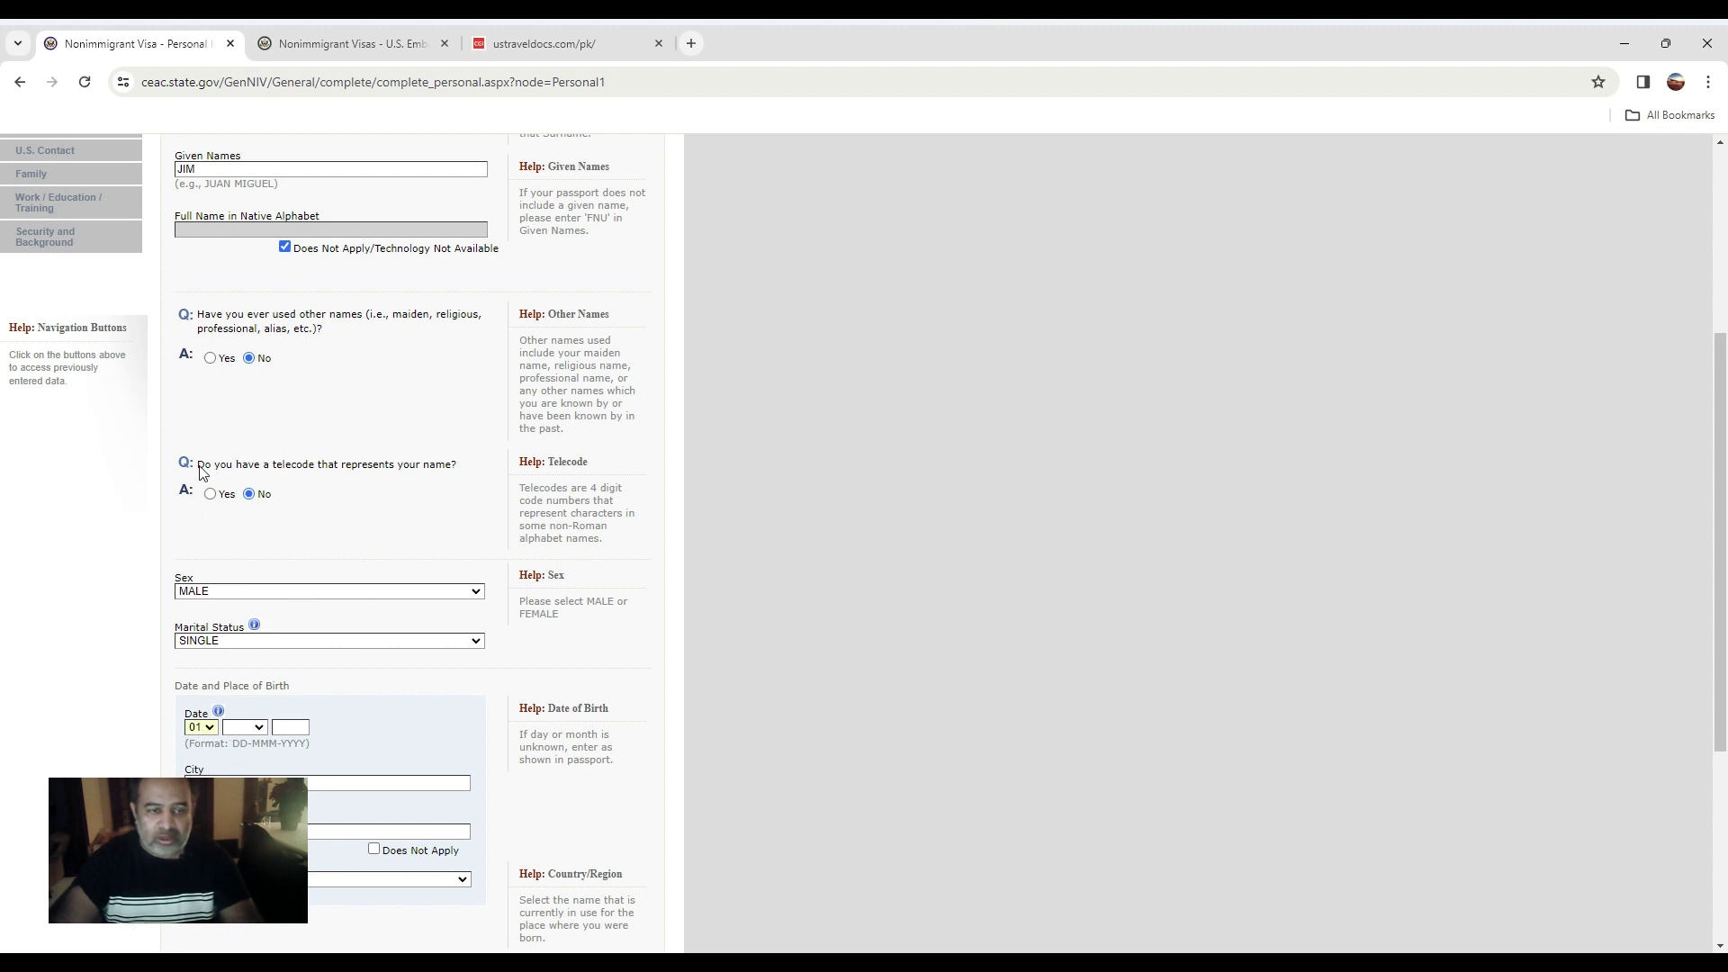
click(239, 729)
click(240, 750)
click(276, 729)
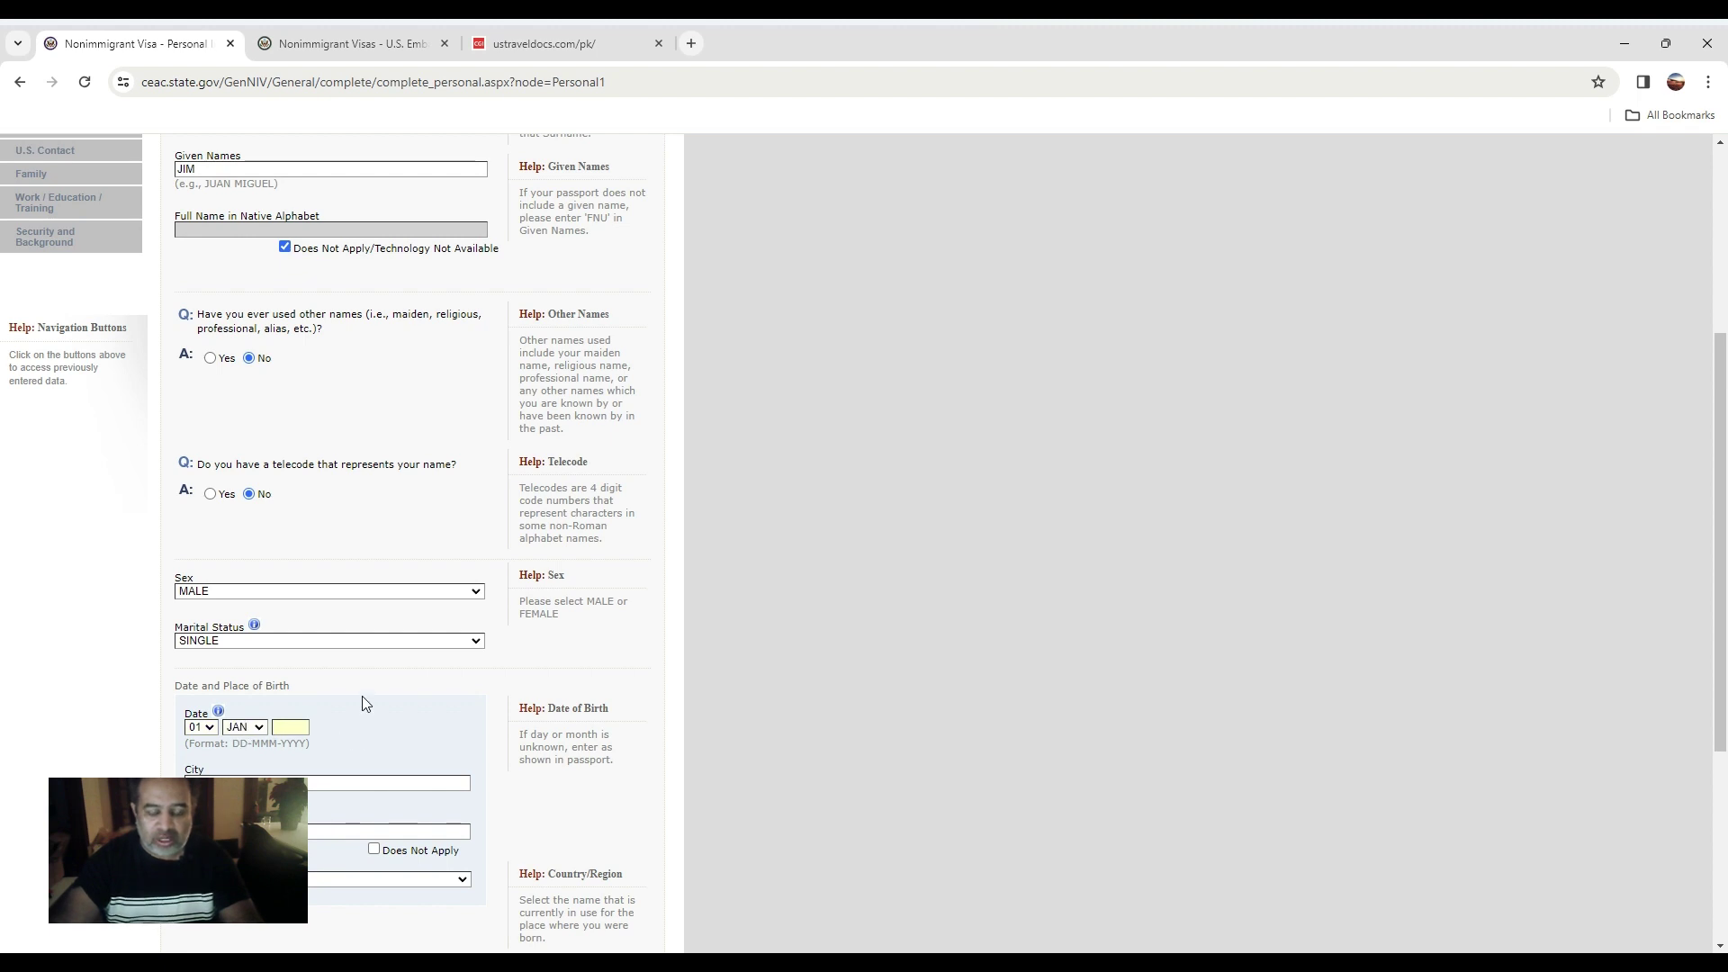
text(1975)
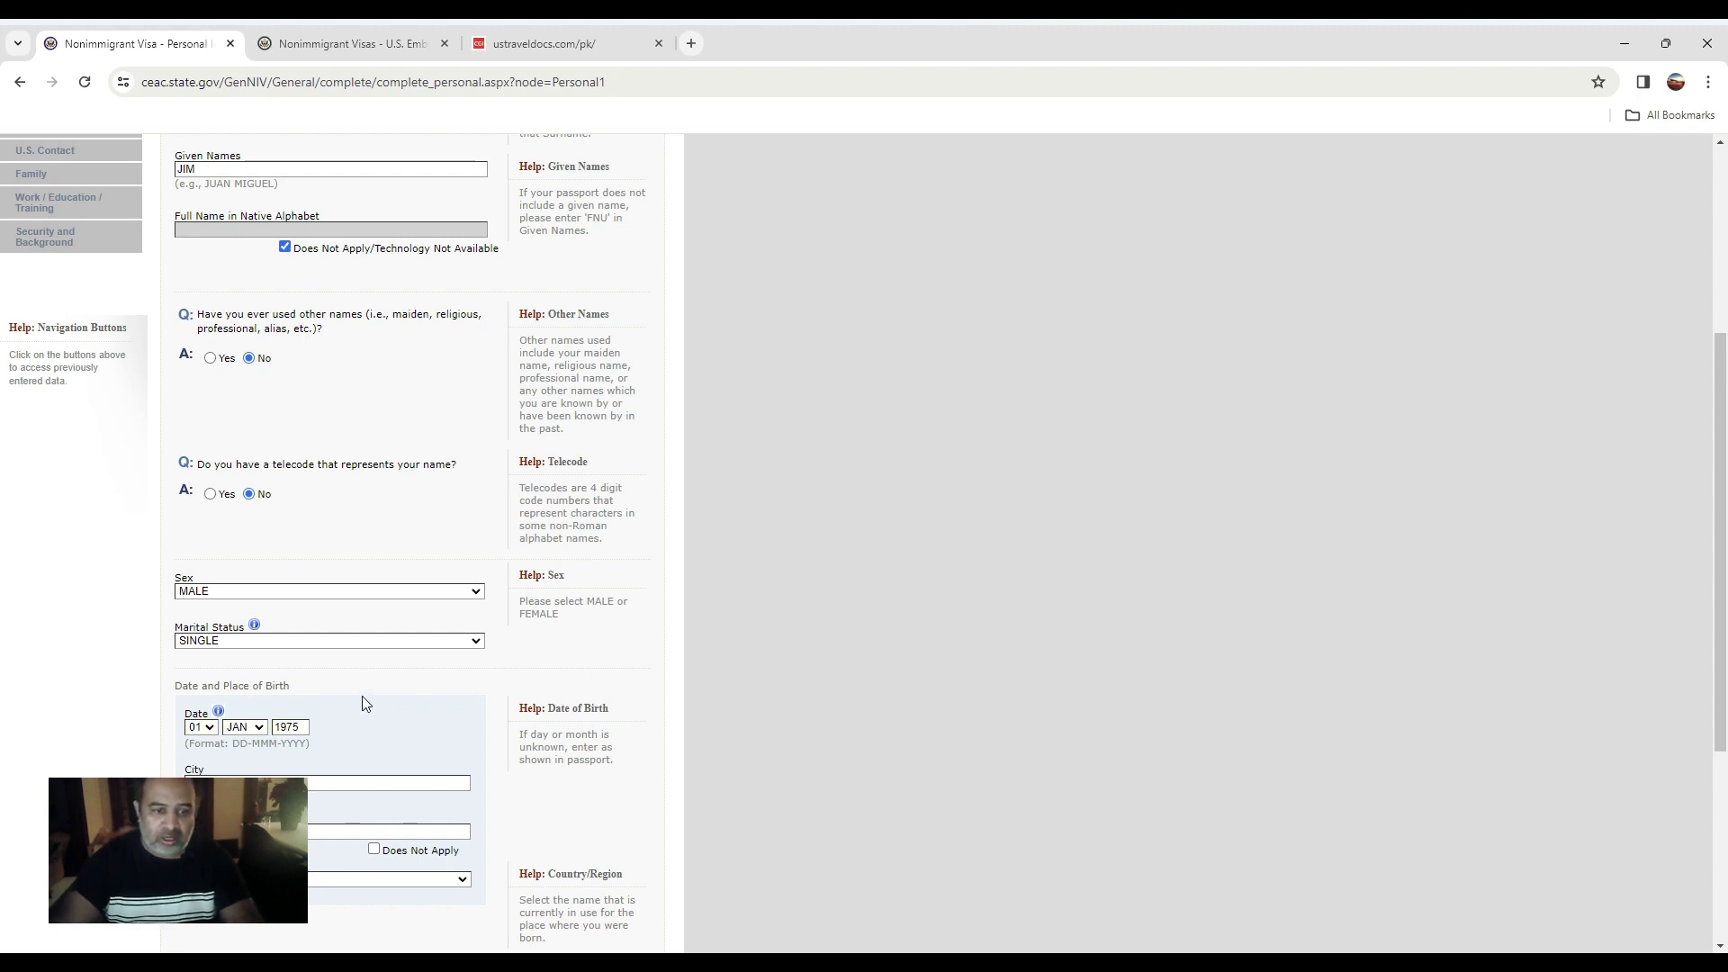
click(375, 785)
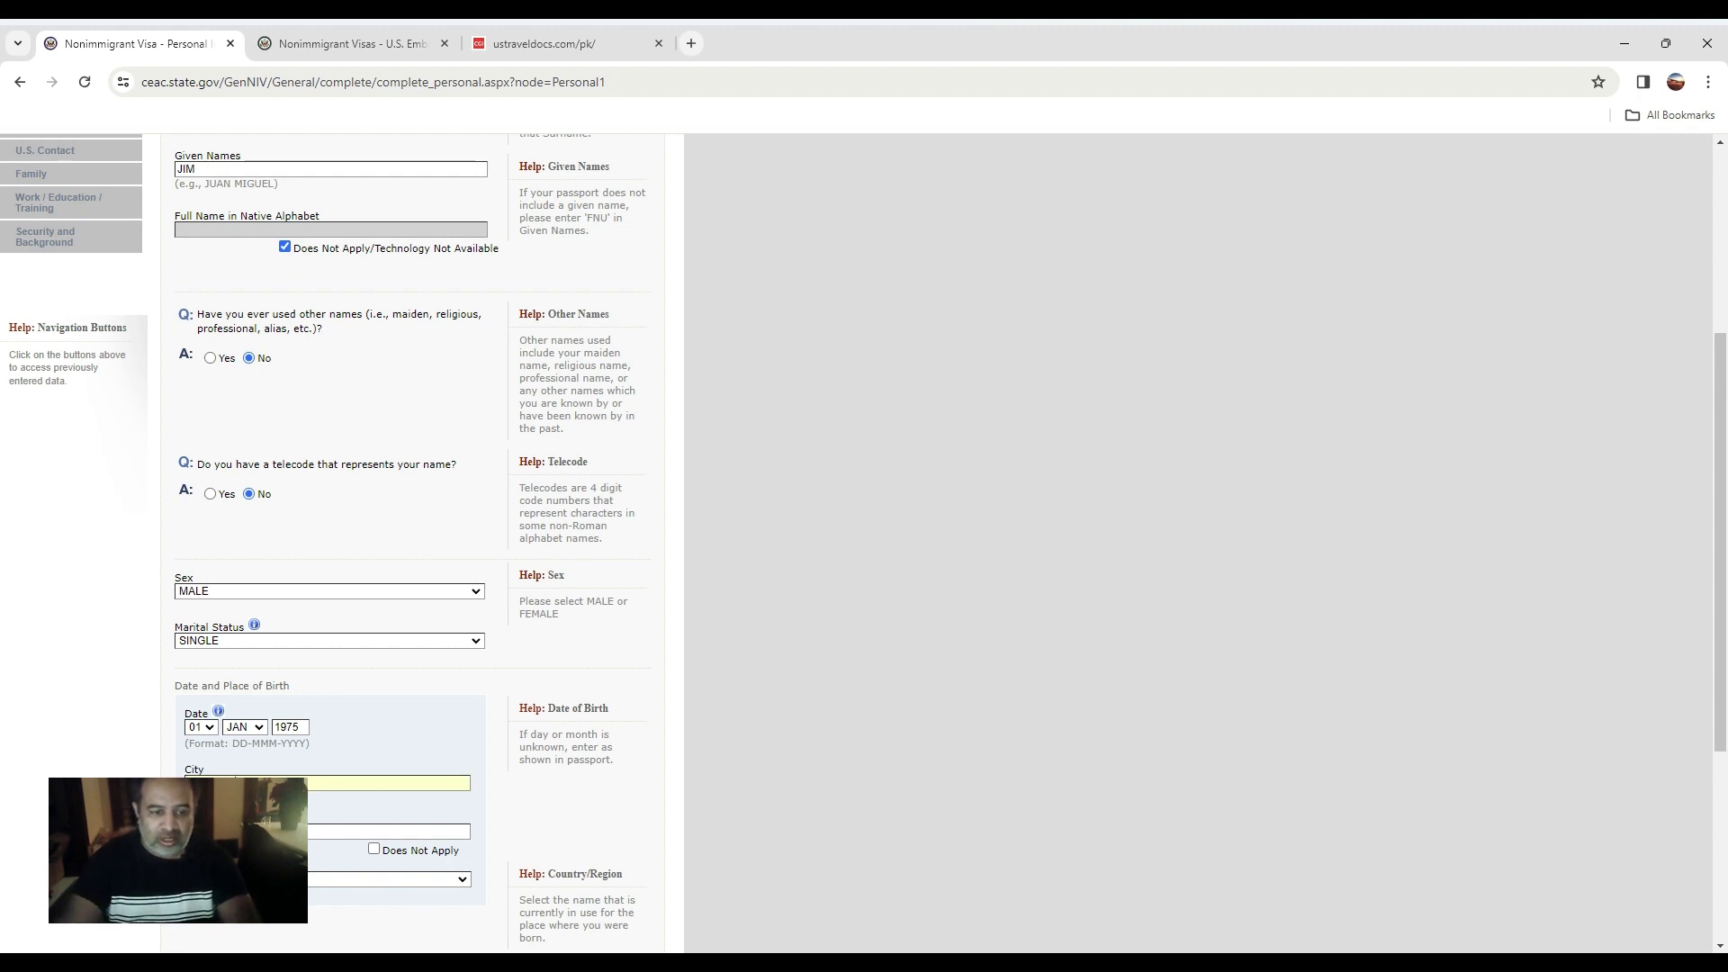
key(Tab)
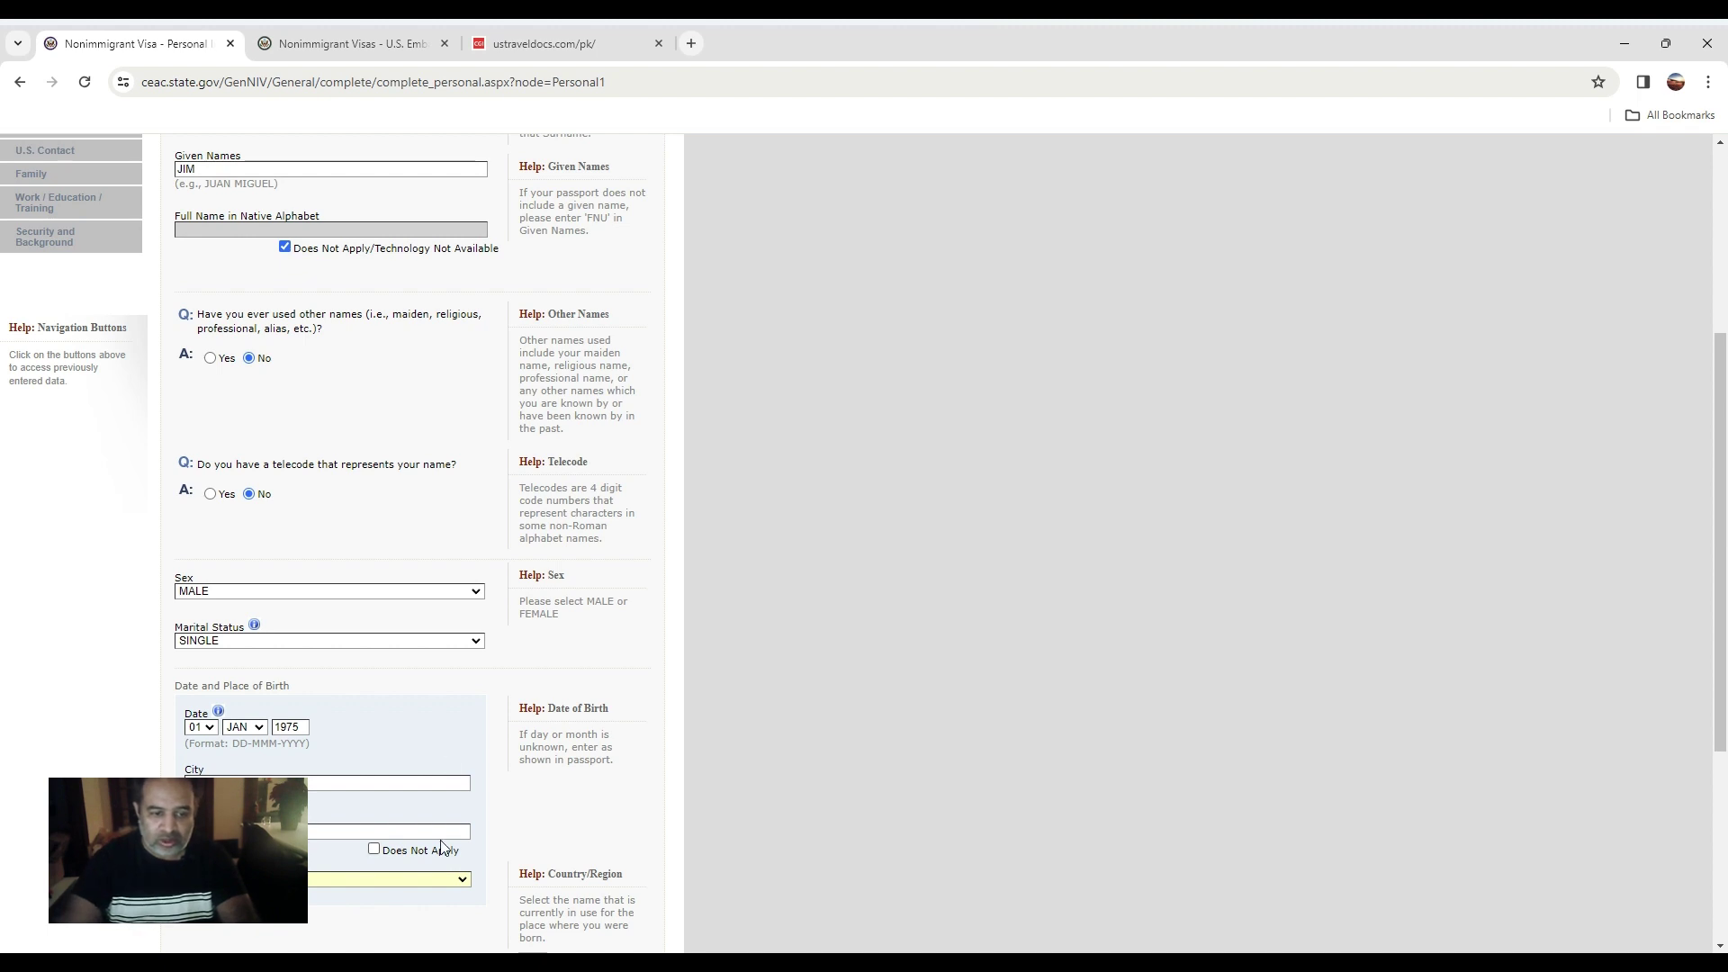
scroll(839, 803, down, 4)
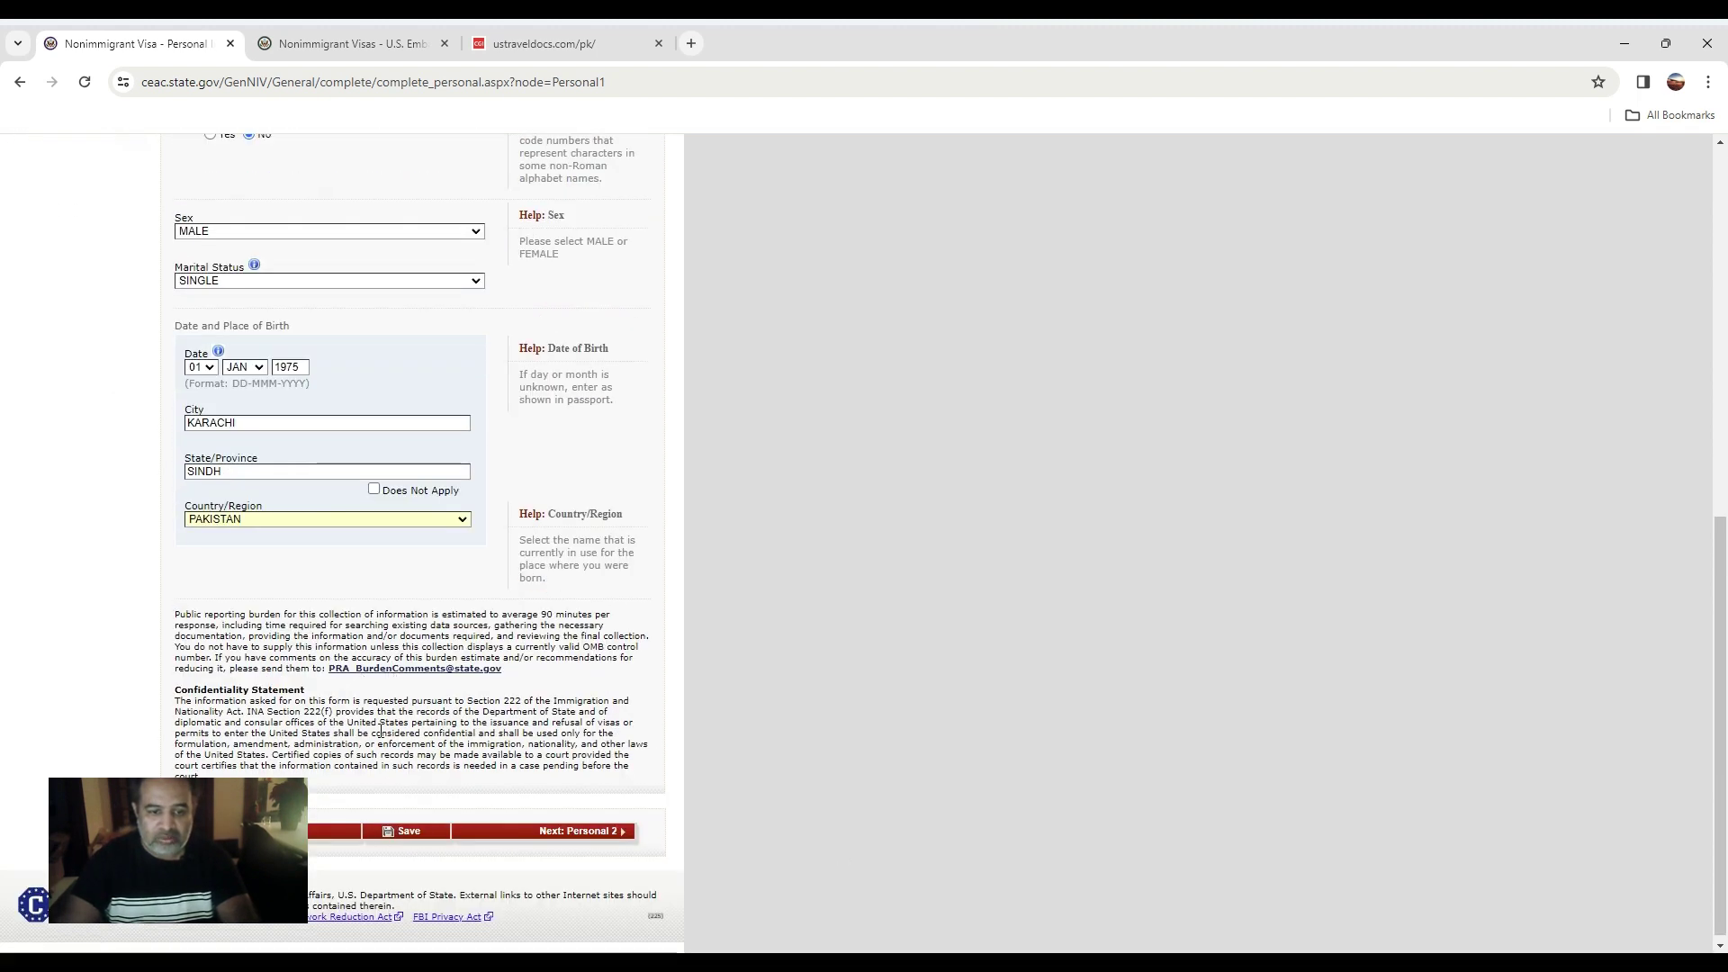
click(590, 833)
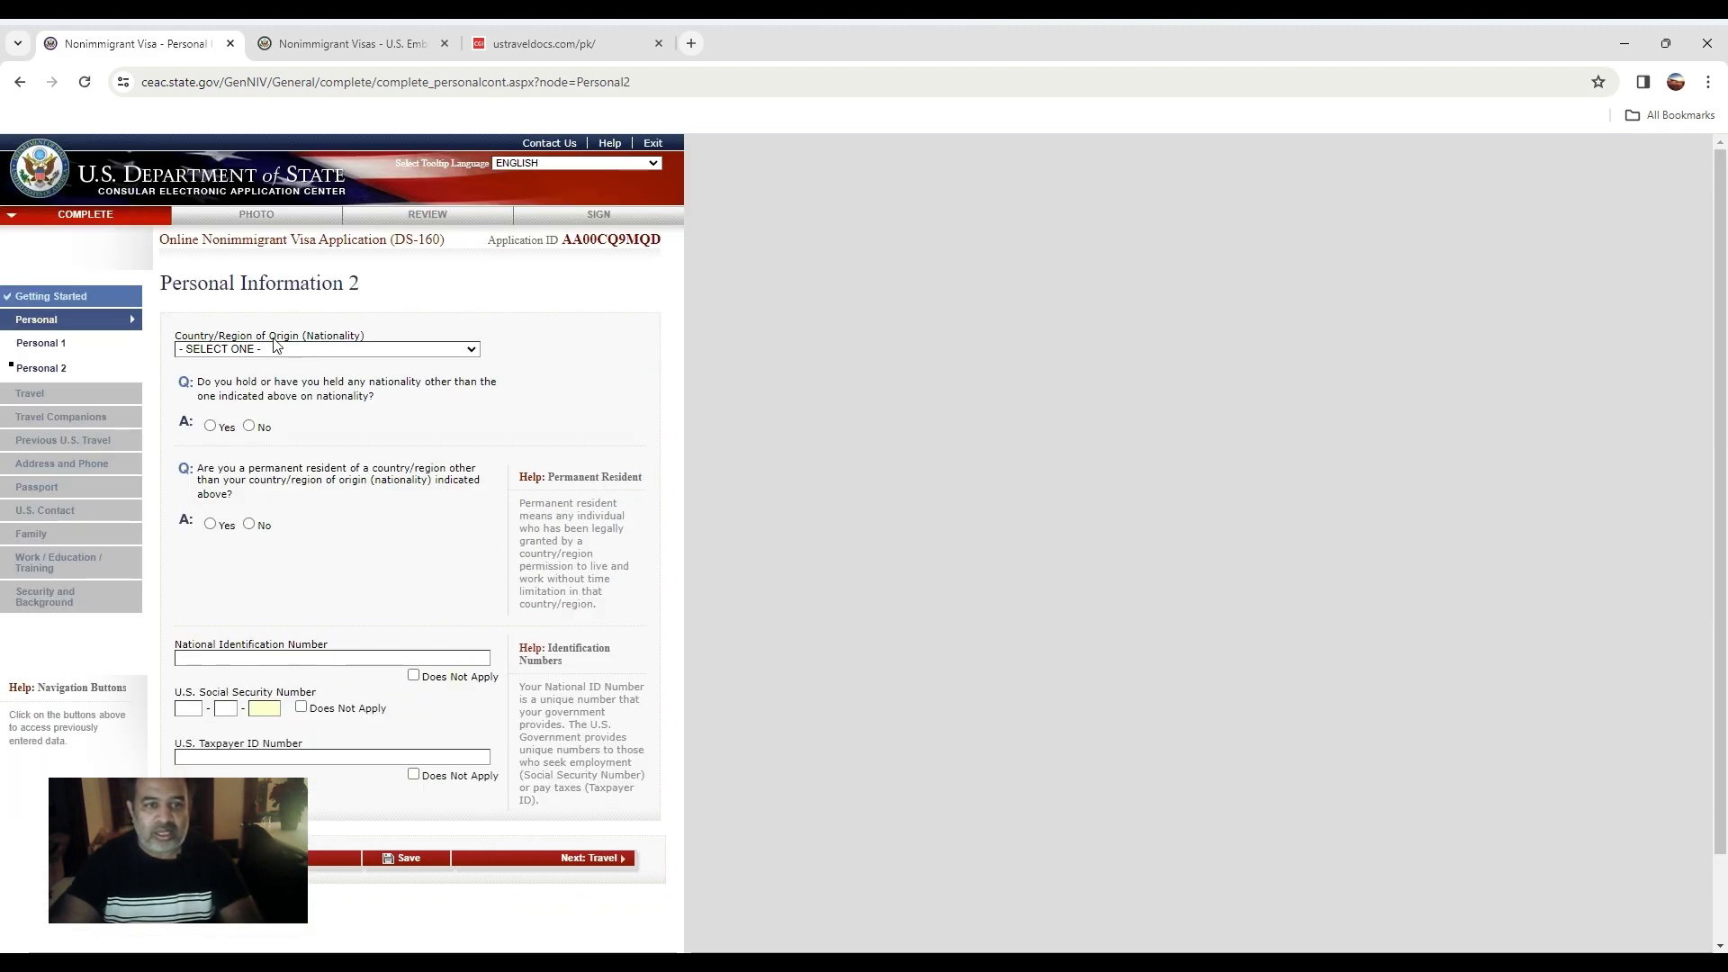
Set nationality to PAKISTAN and answer No to other nationality and permanent residency.
click(267, 350)
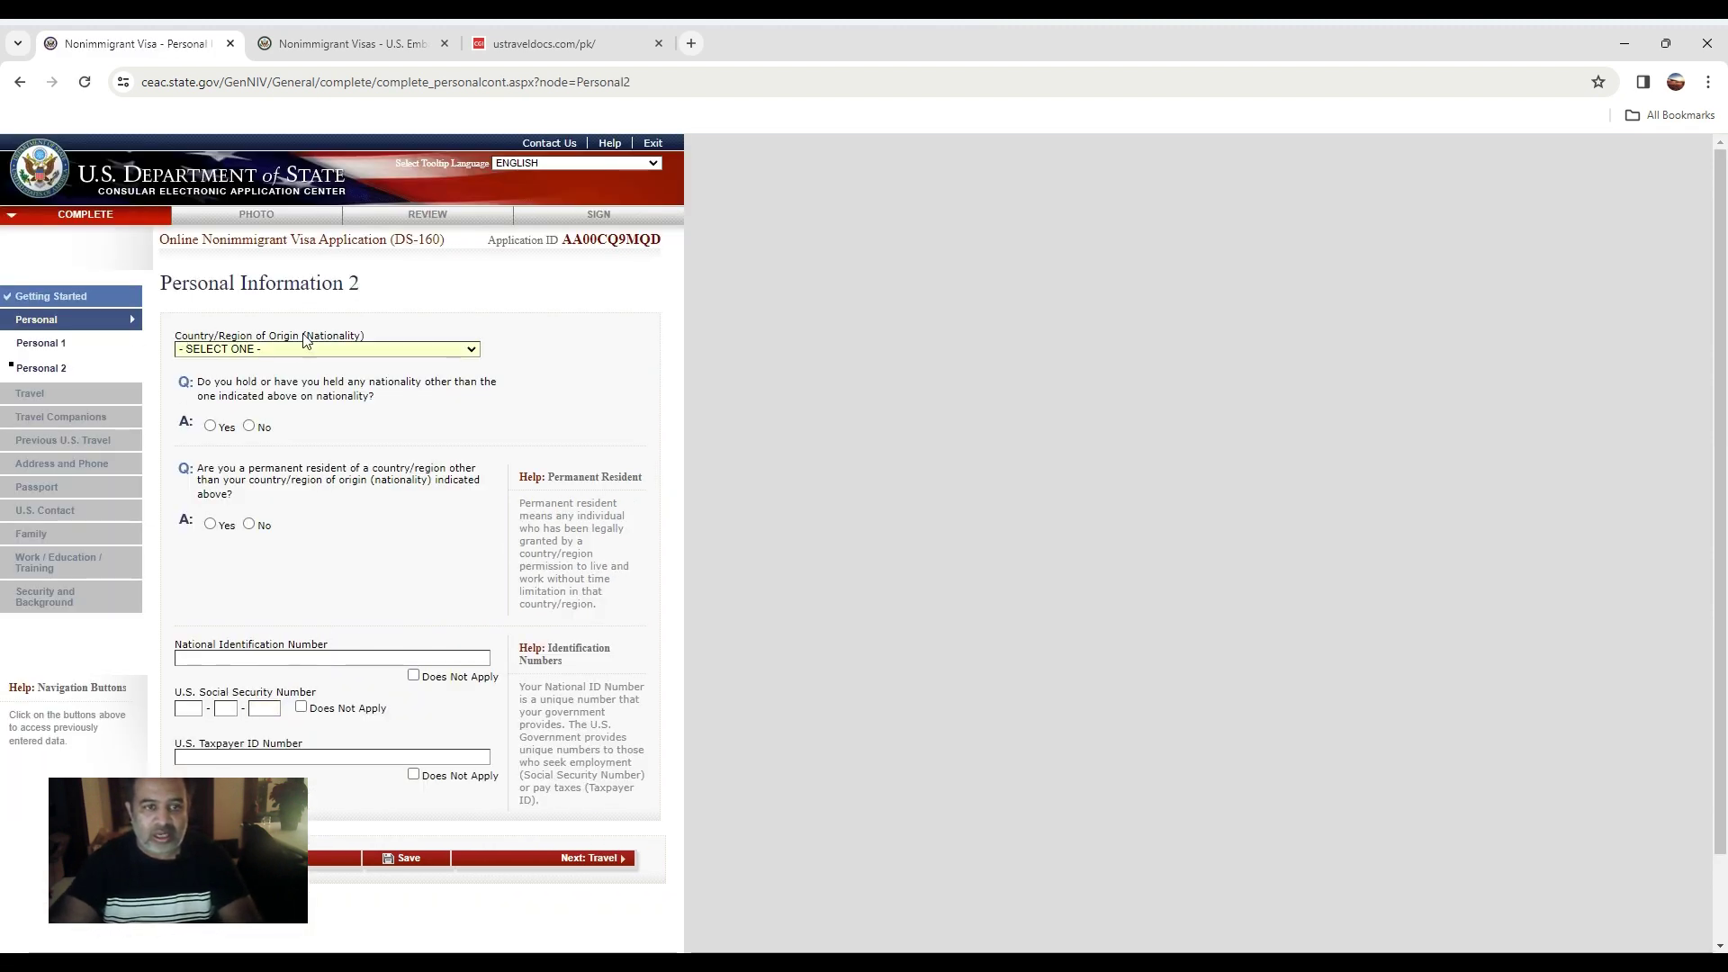
key(p)
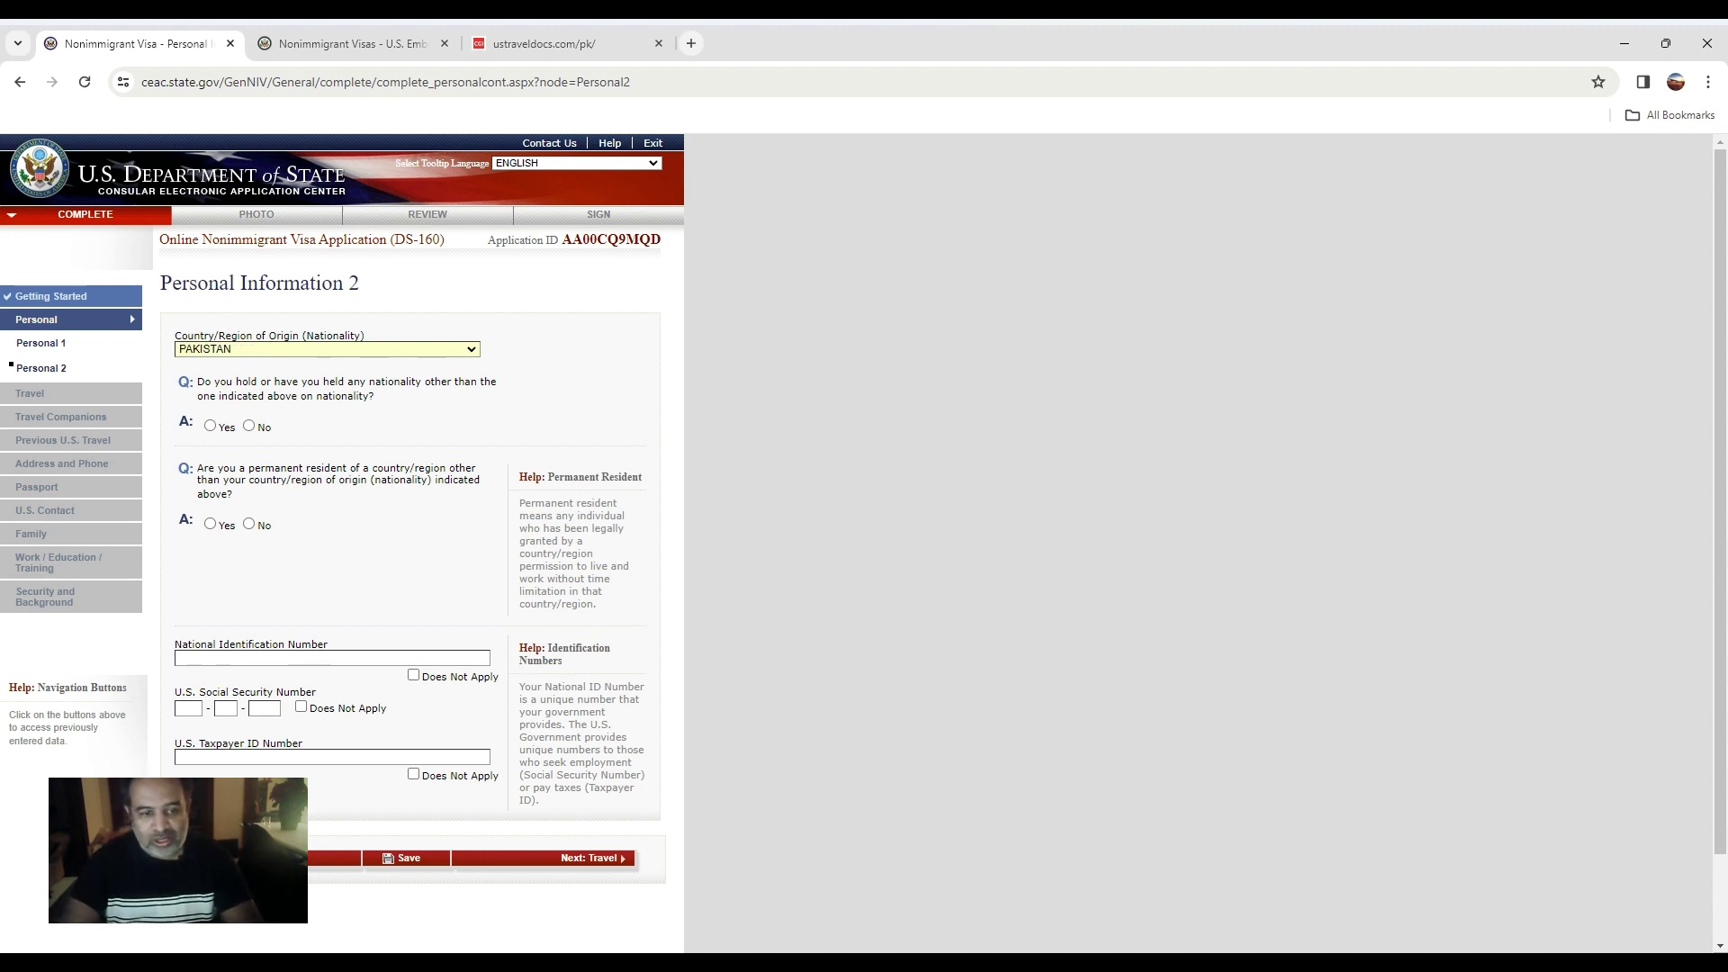
click(265, 708)
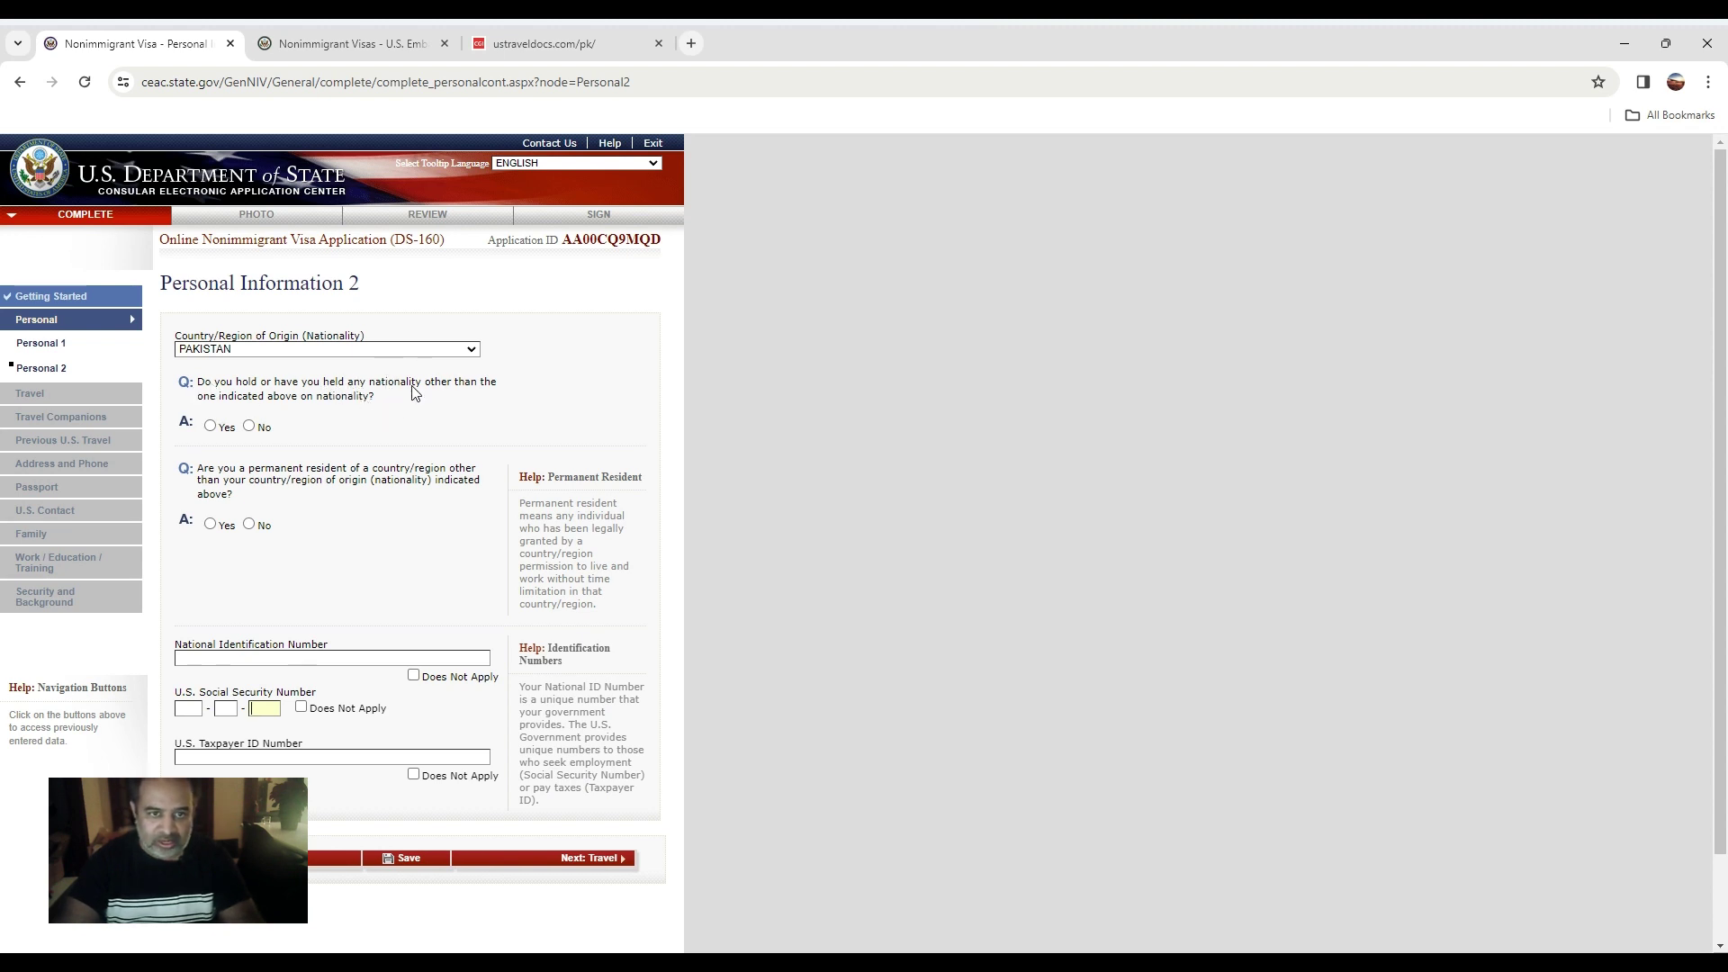
click(250, 427)
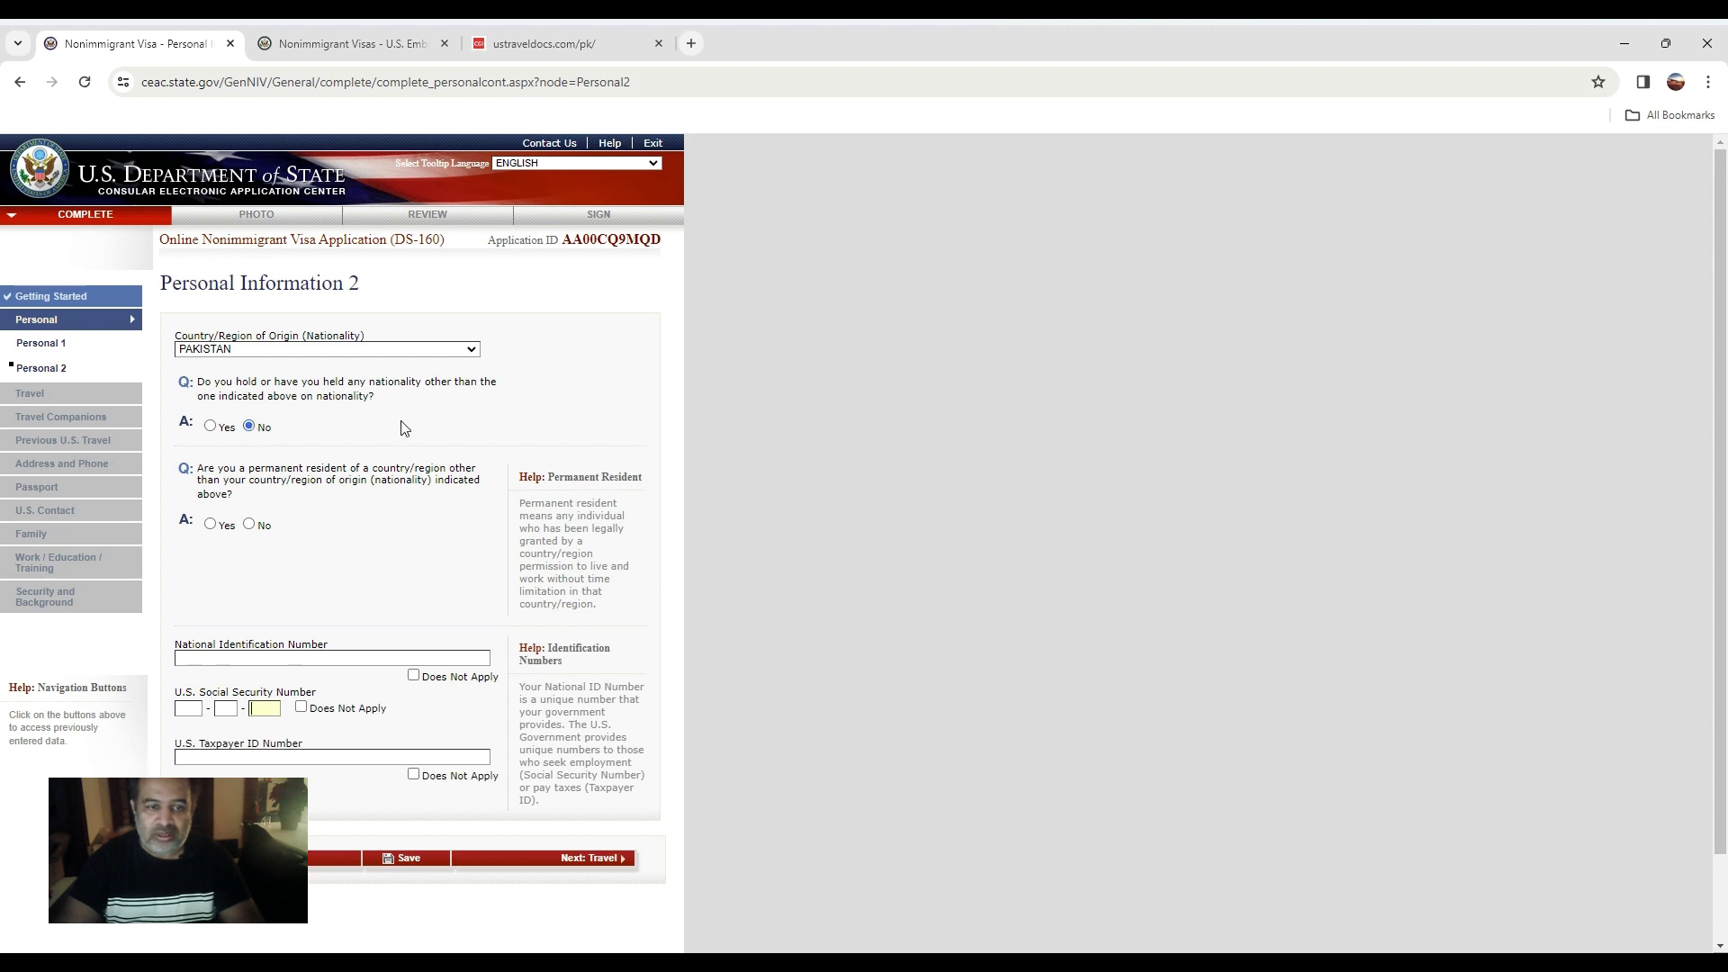
click(212, 427)
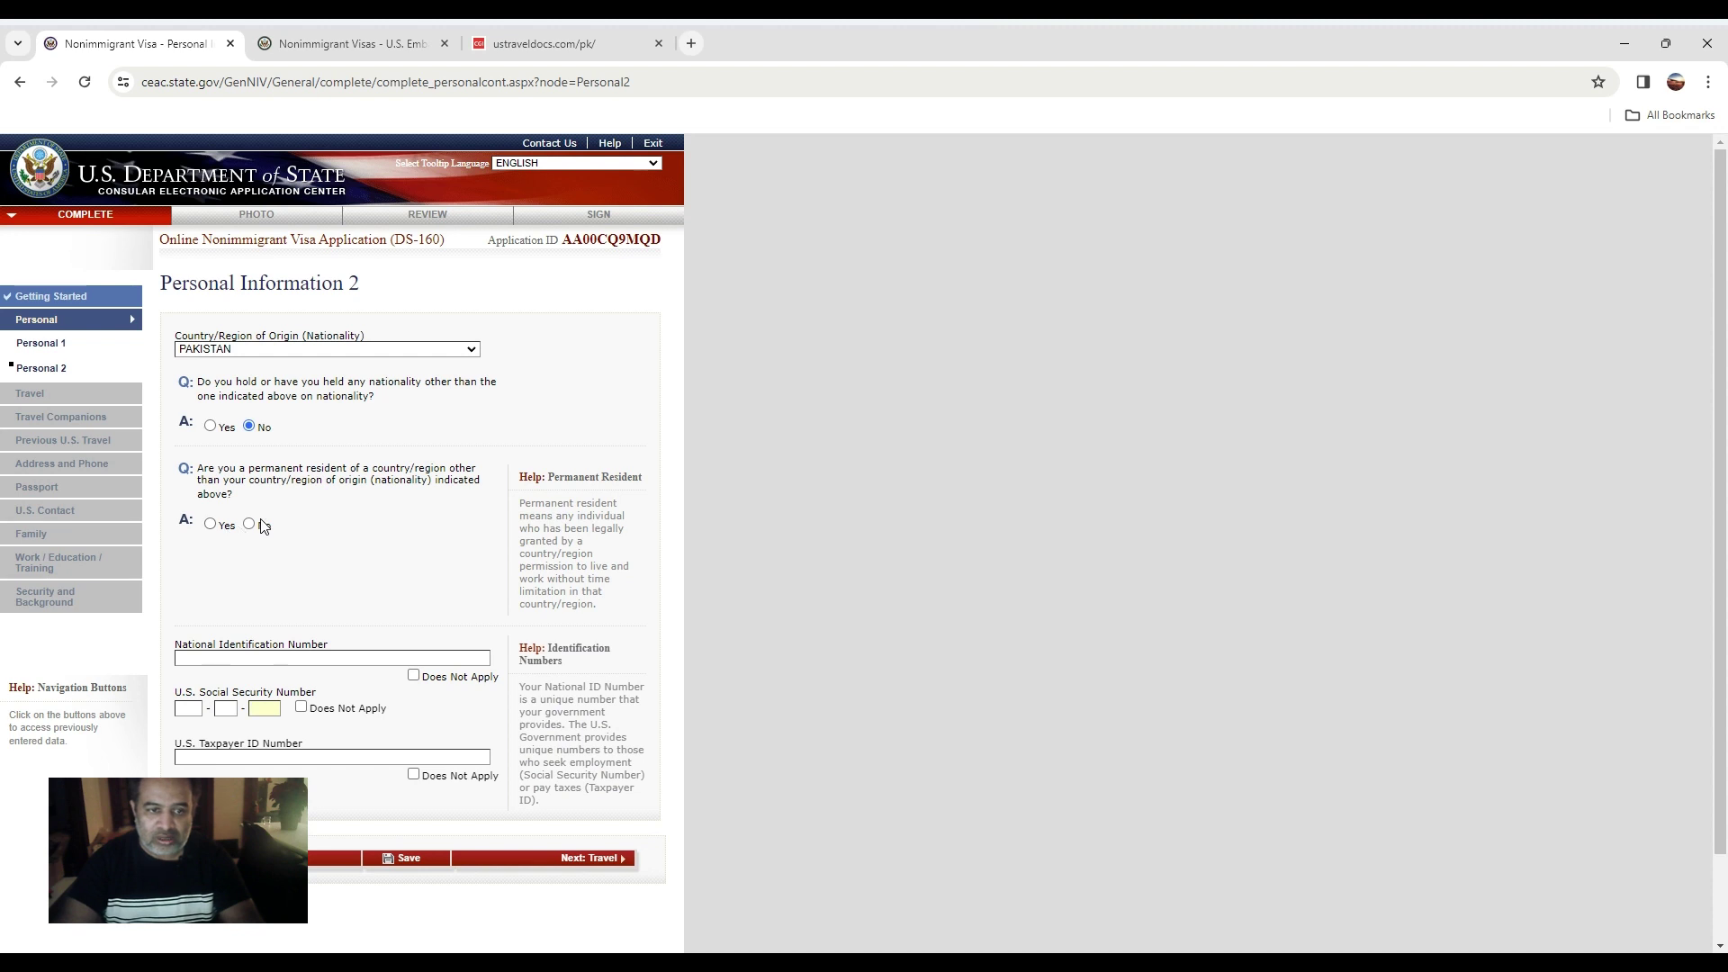
Enter the national ID number, mark SSN and taxpayer ID not applicable, and submit.
click(270, 648)
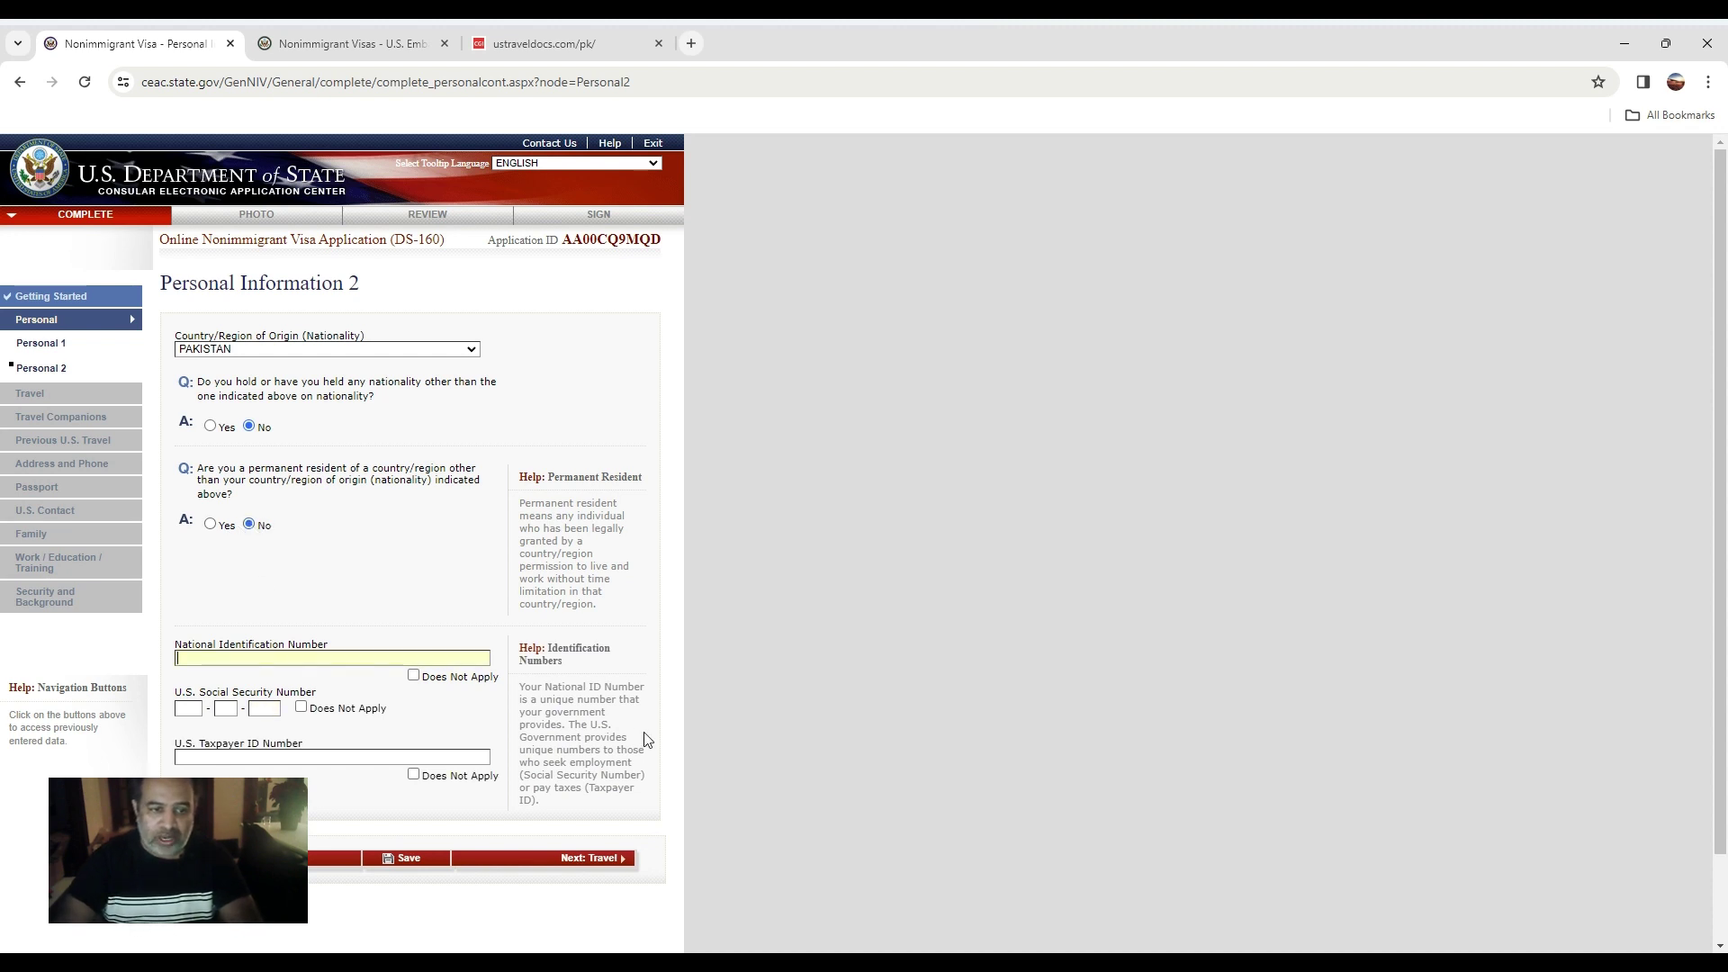
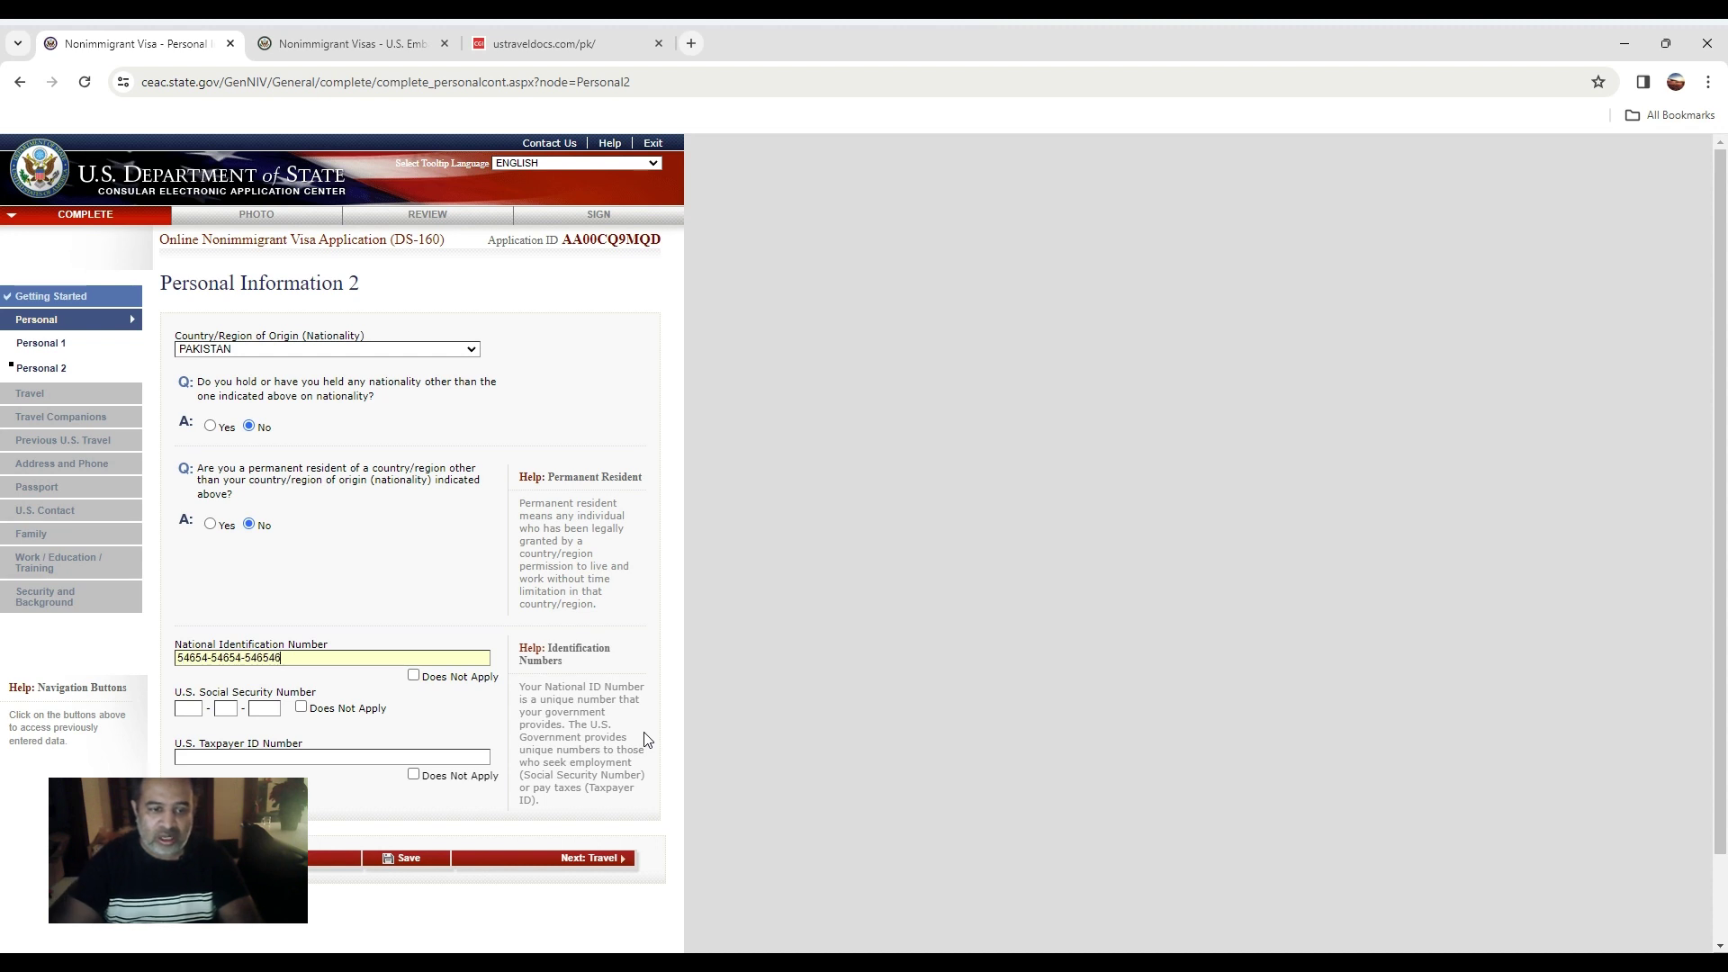
click(313, 711)
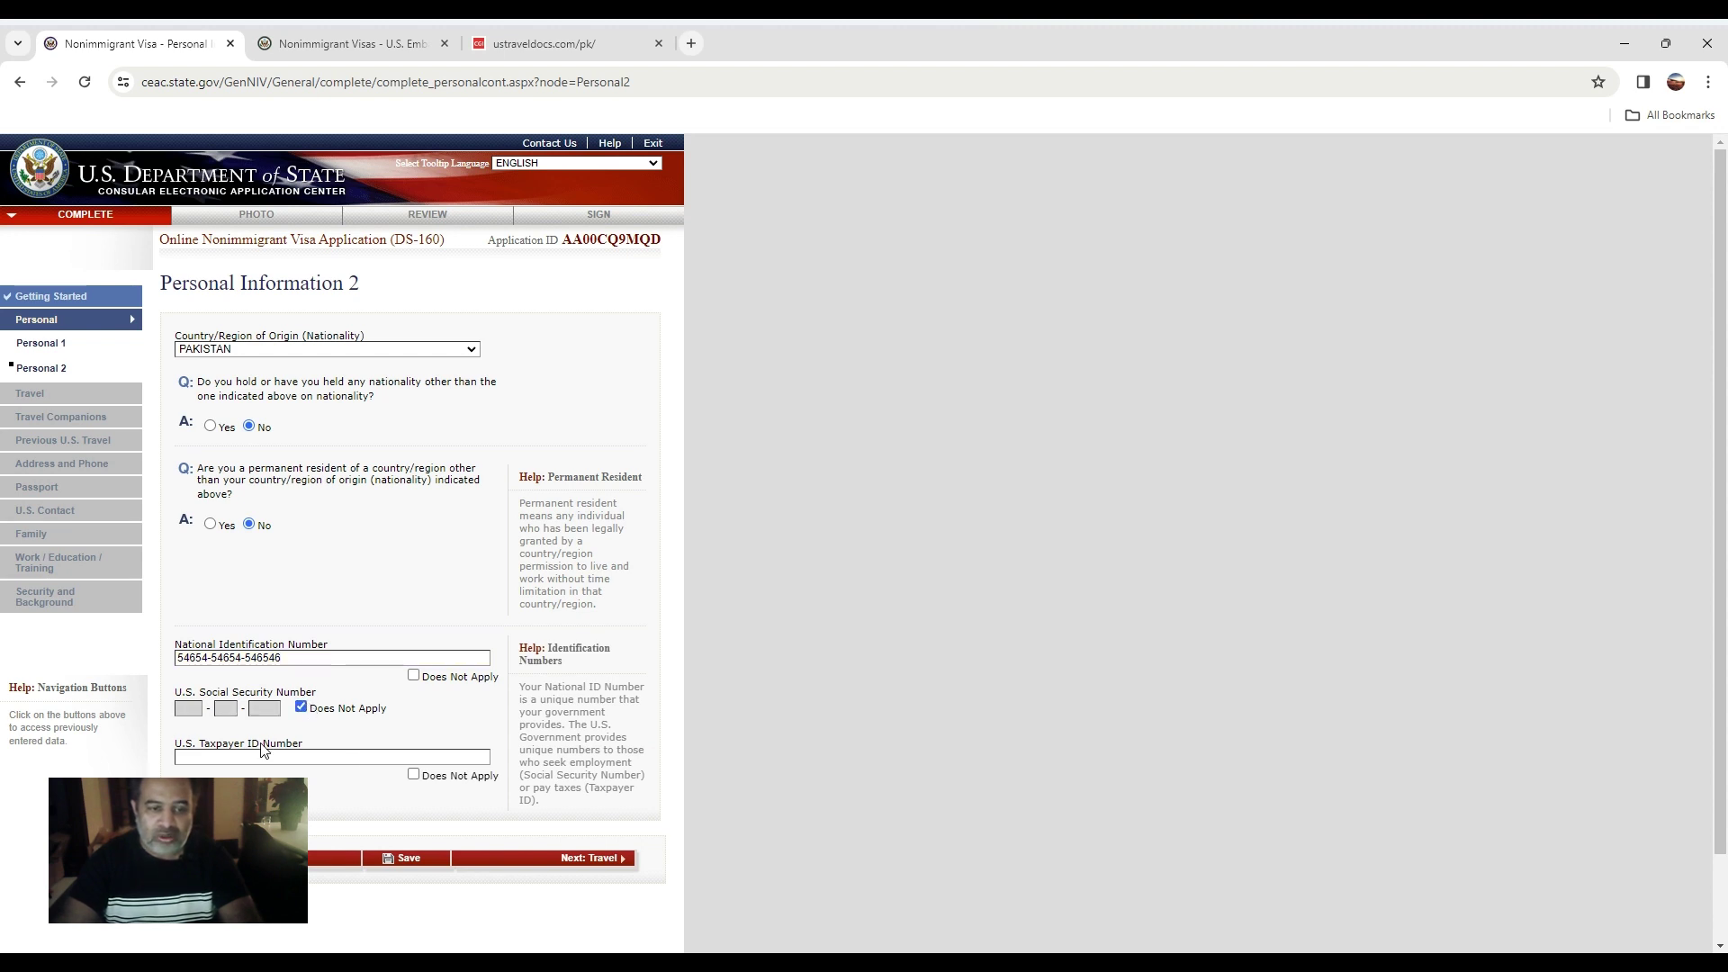
click(413, 775)
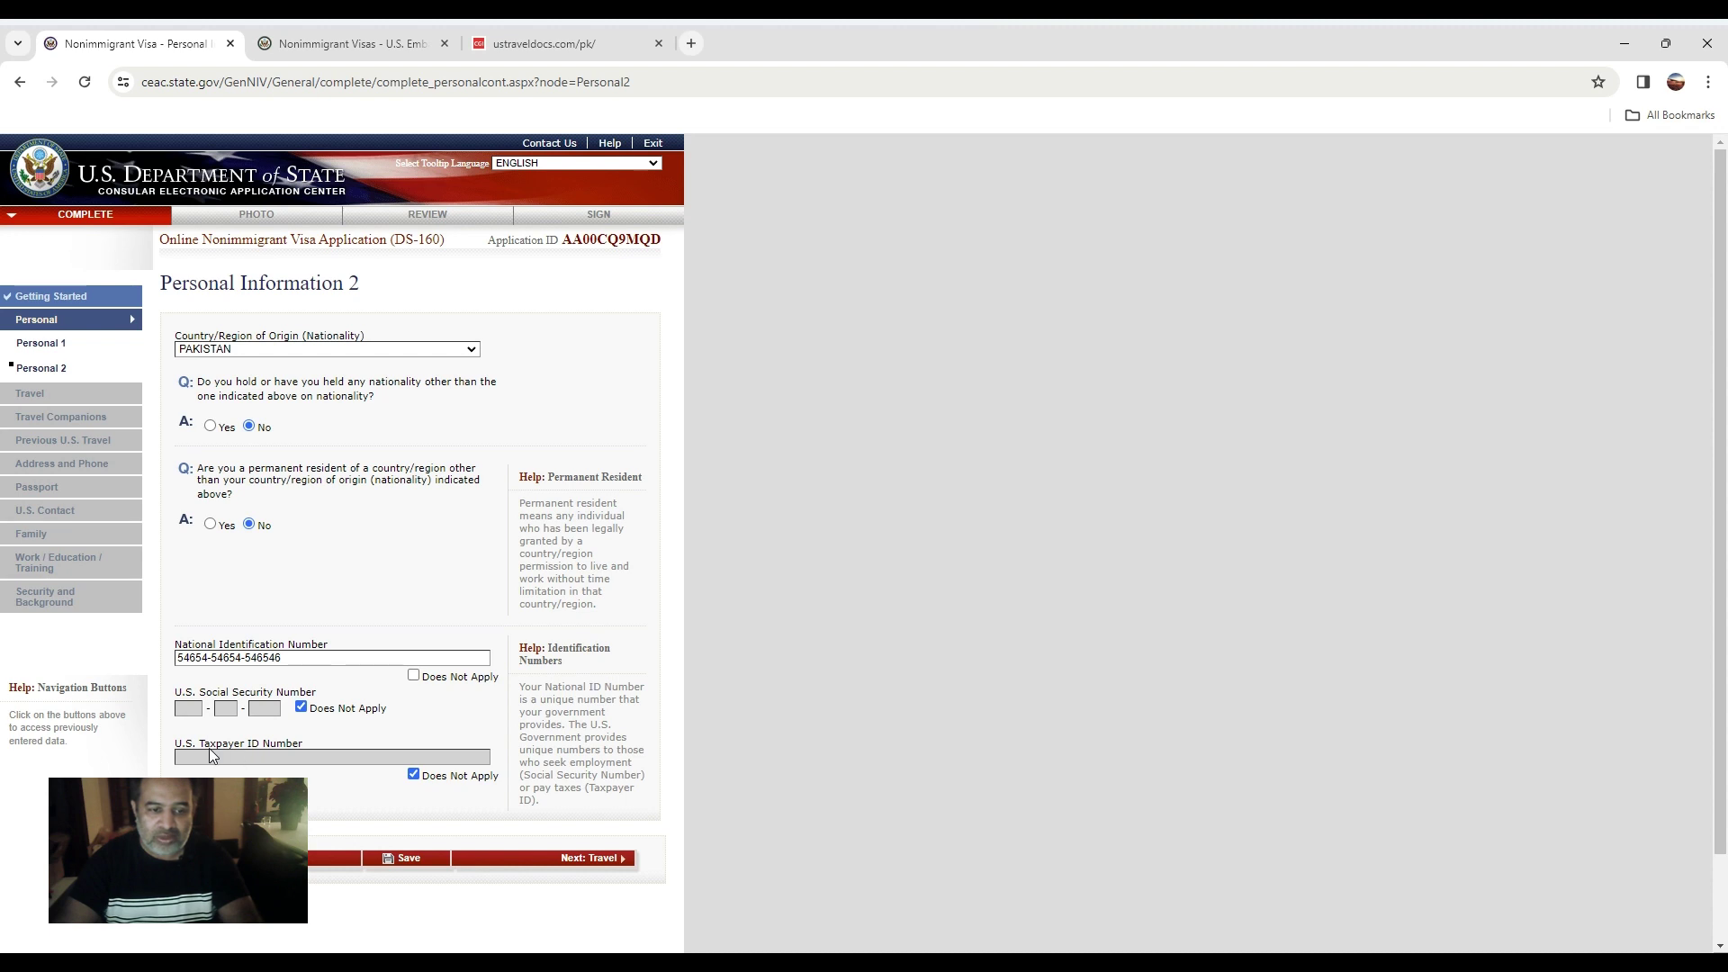
click(621, 862)
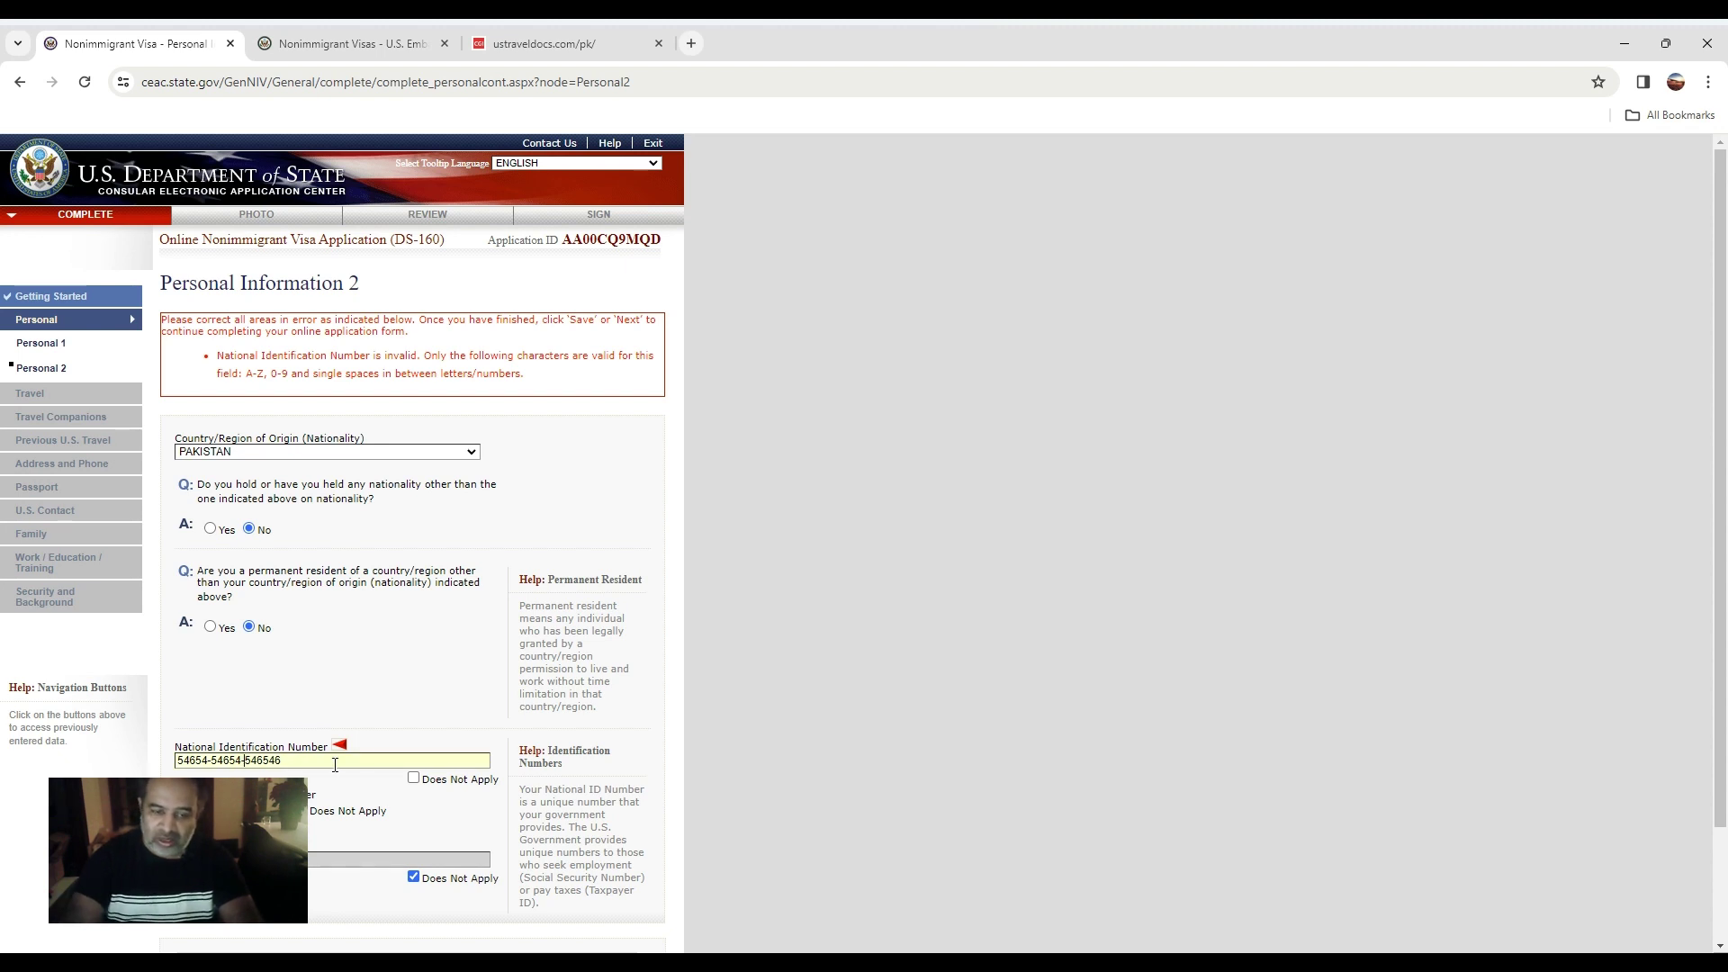
Remove the dashes from the national ID number and resubmit to reach Travel Information.
key(BackSpace)
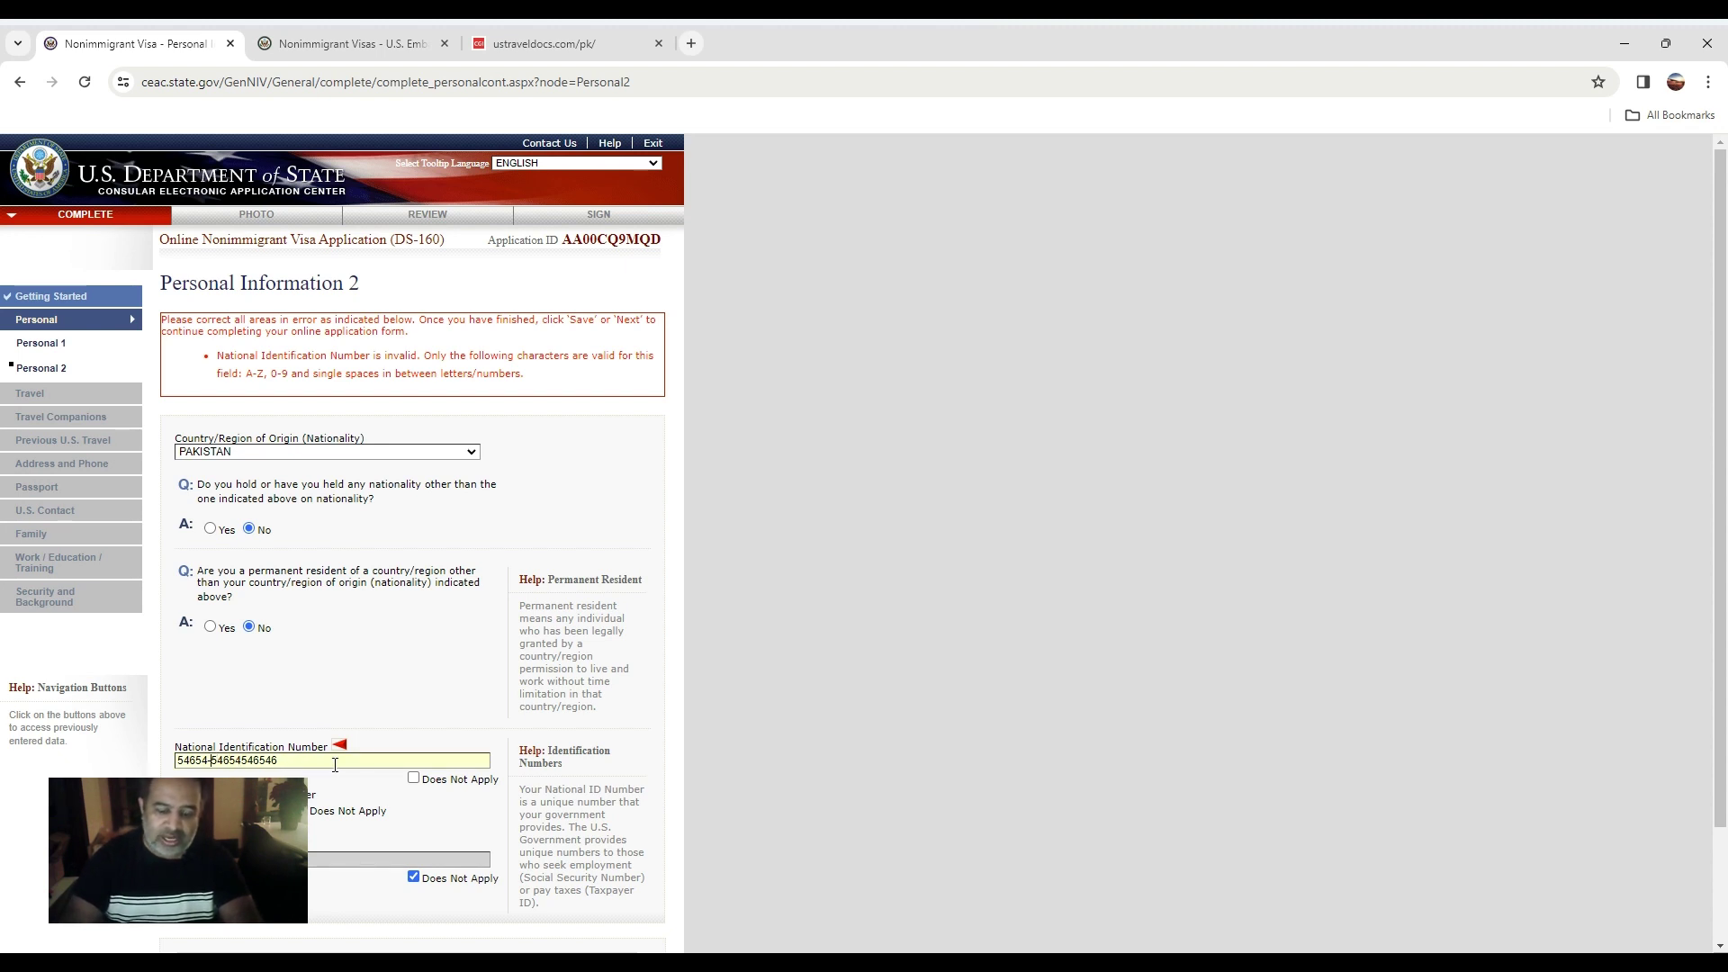
key(BackSpace)
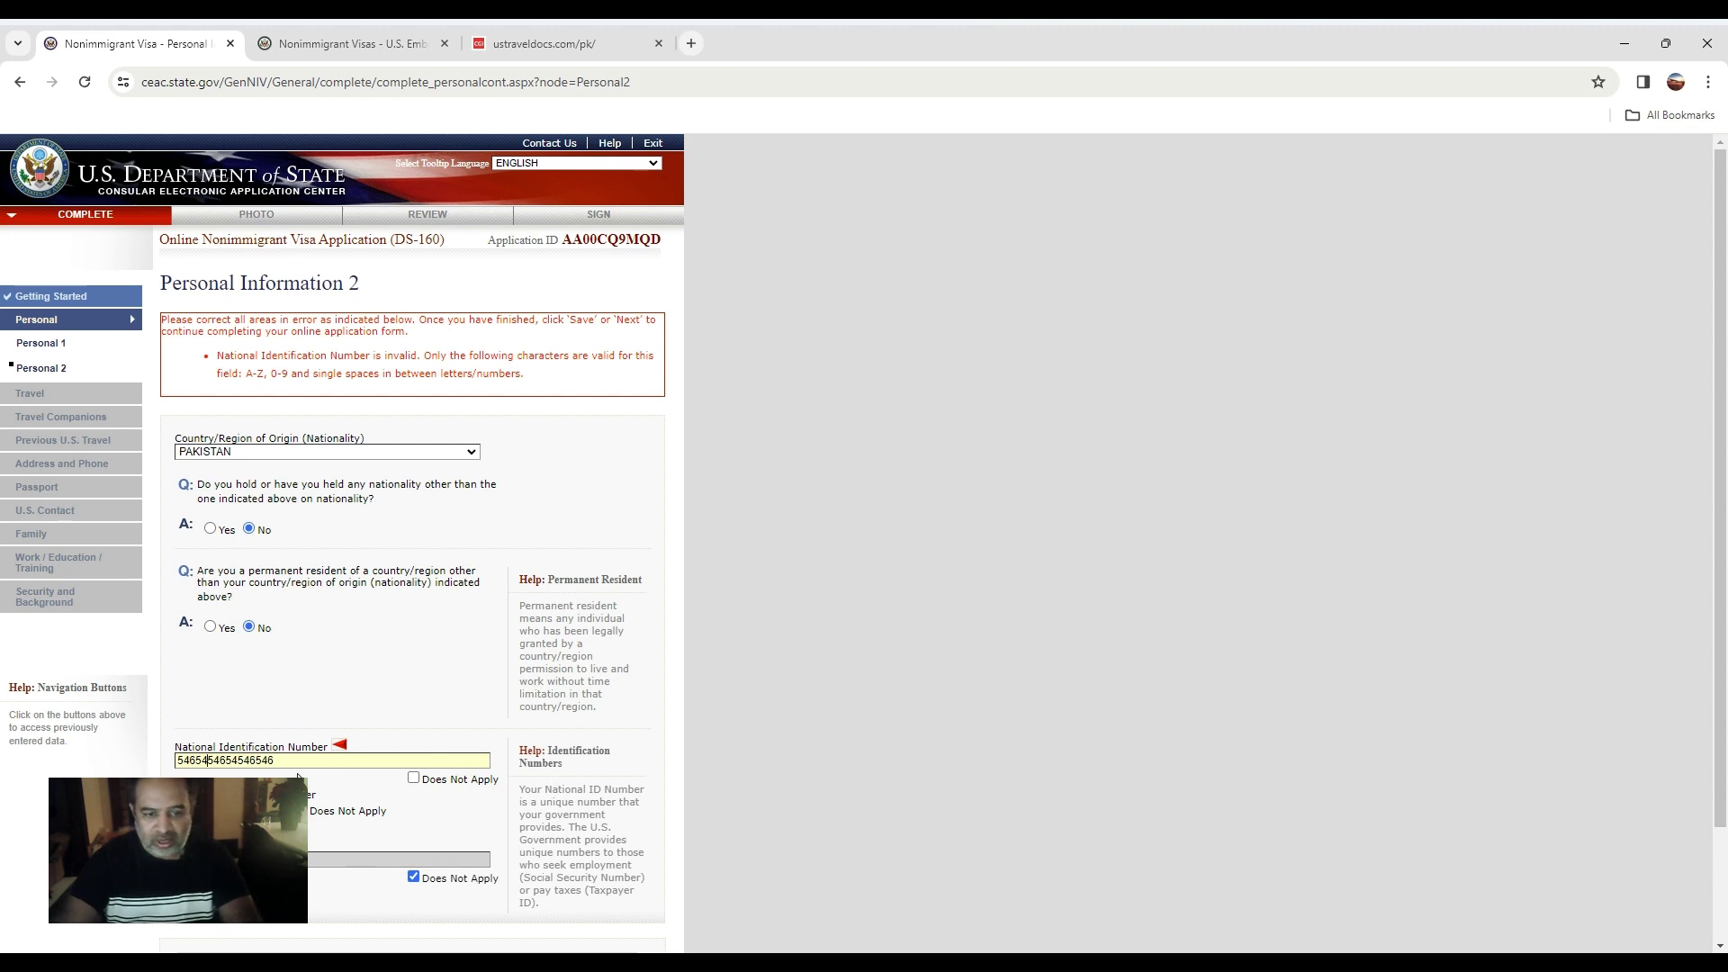
scroll(216, 725, down, 3)
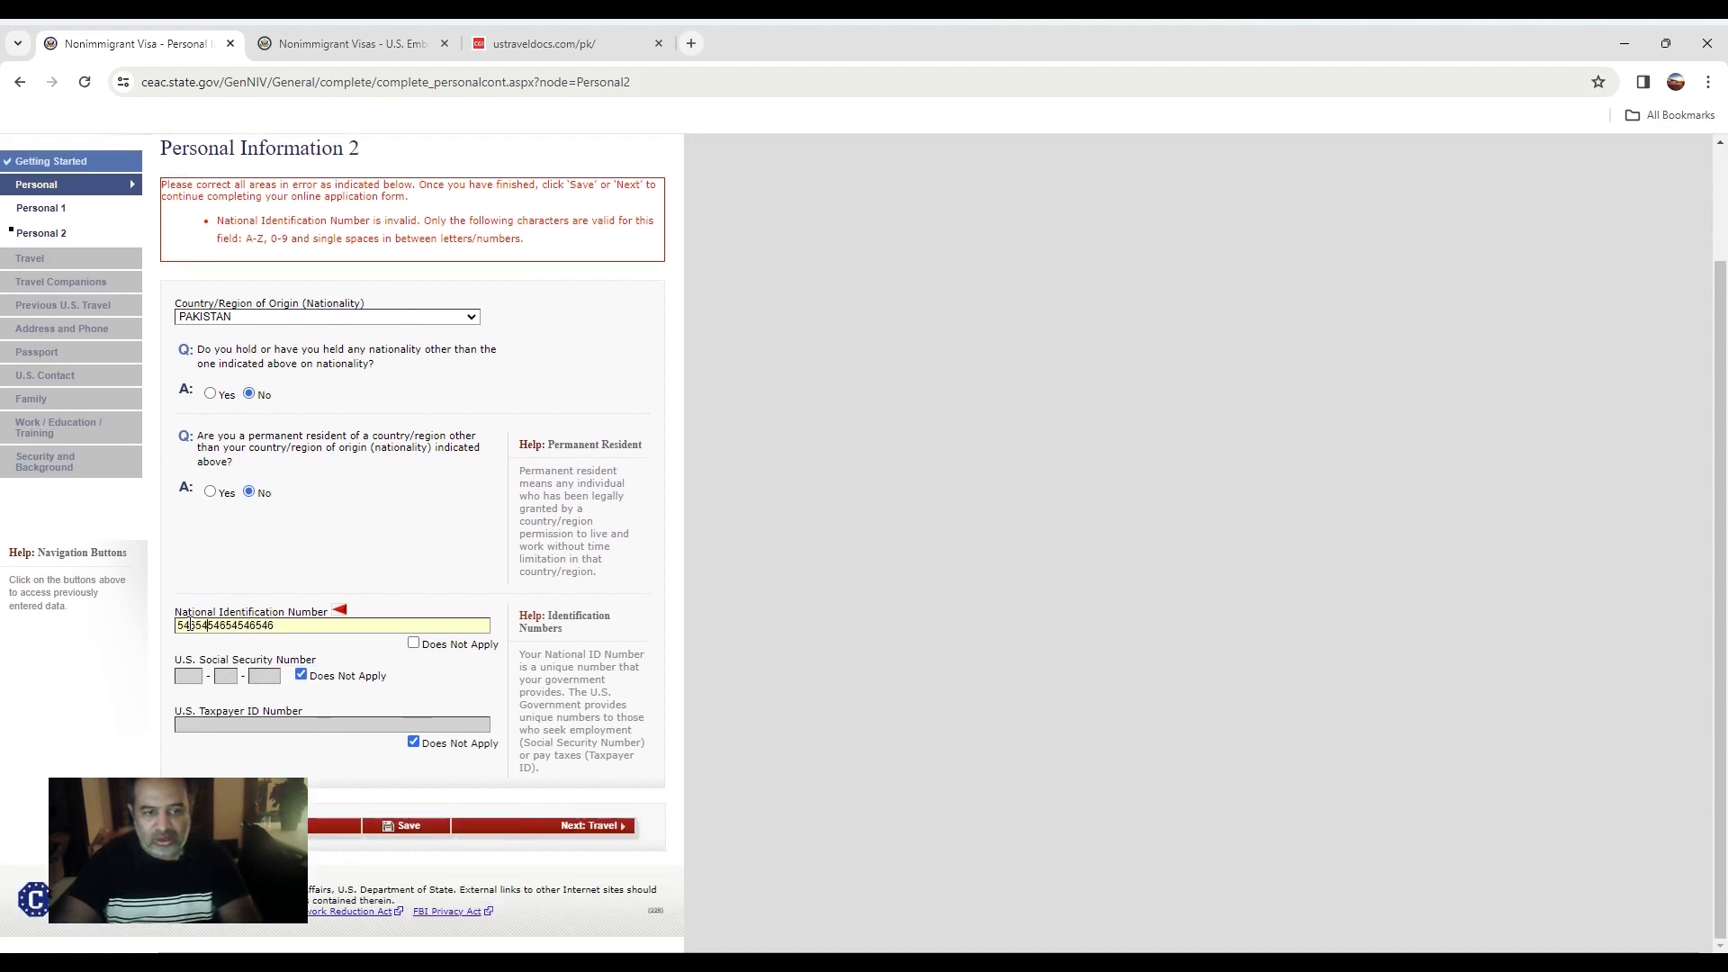
click(579, 828)
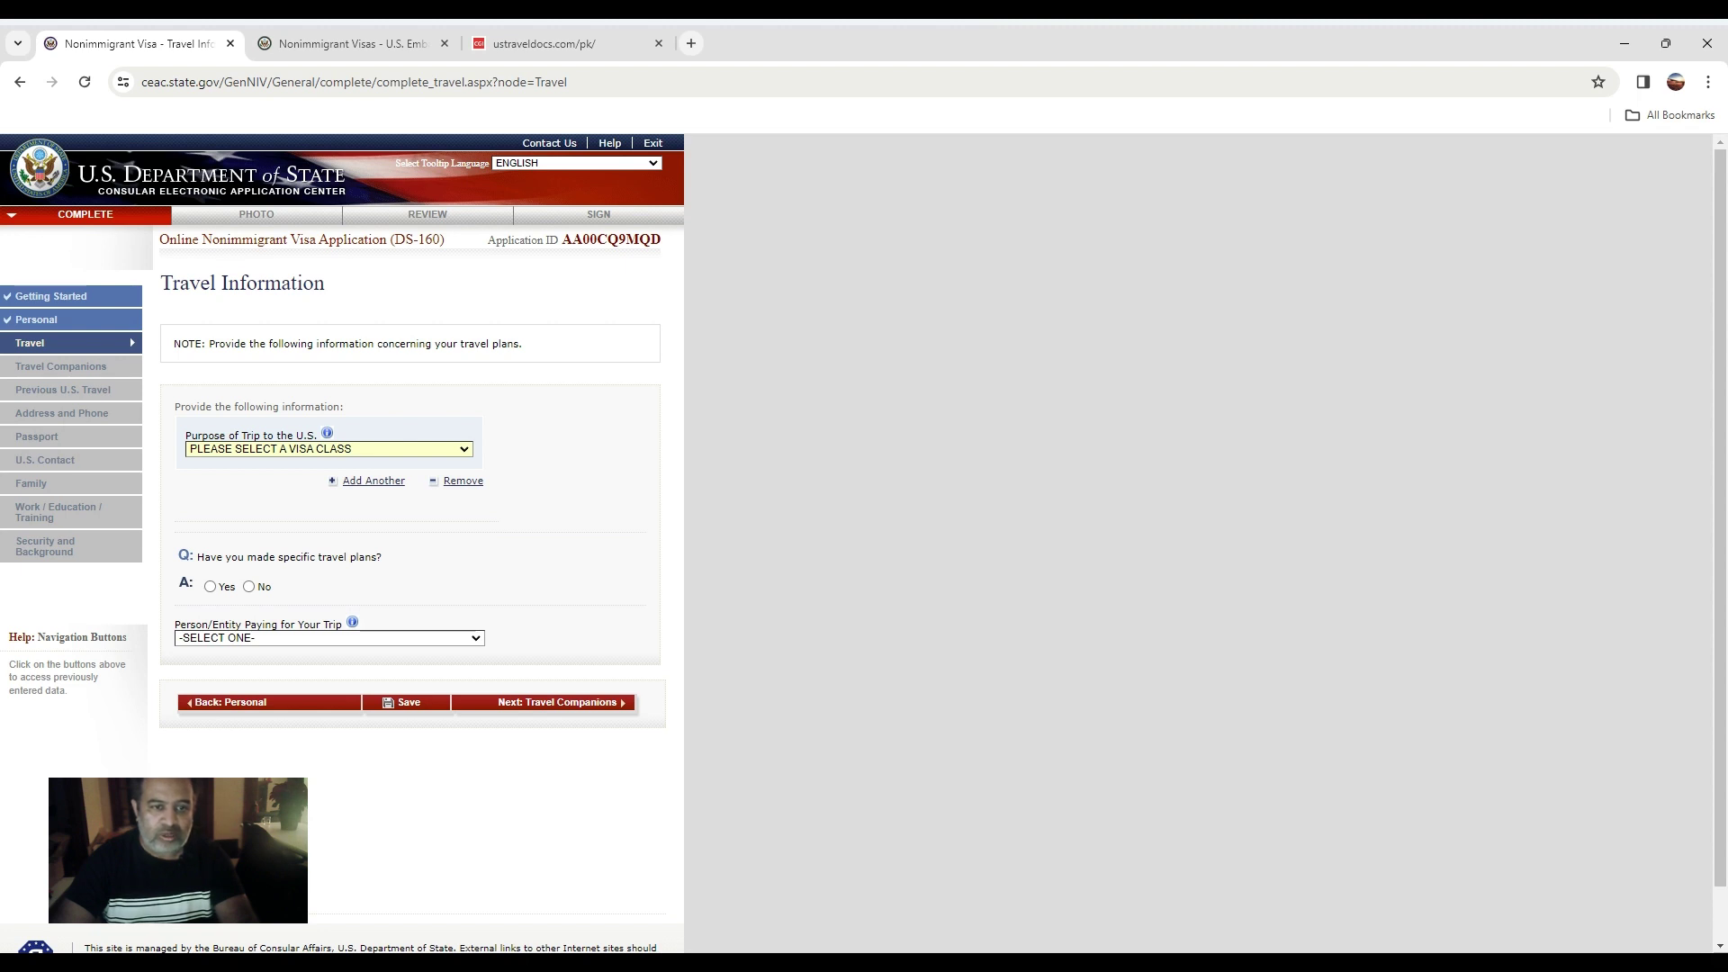
Set the trip purpose to B1/B2 business and tourism with no specific travel plans.
click(267, 494)
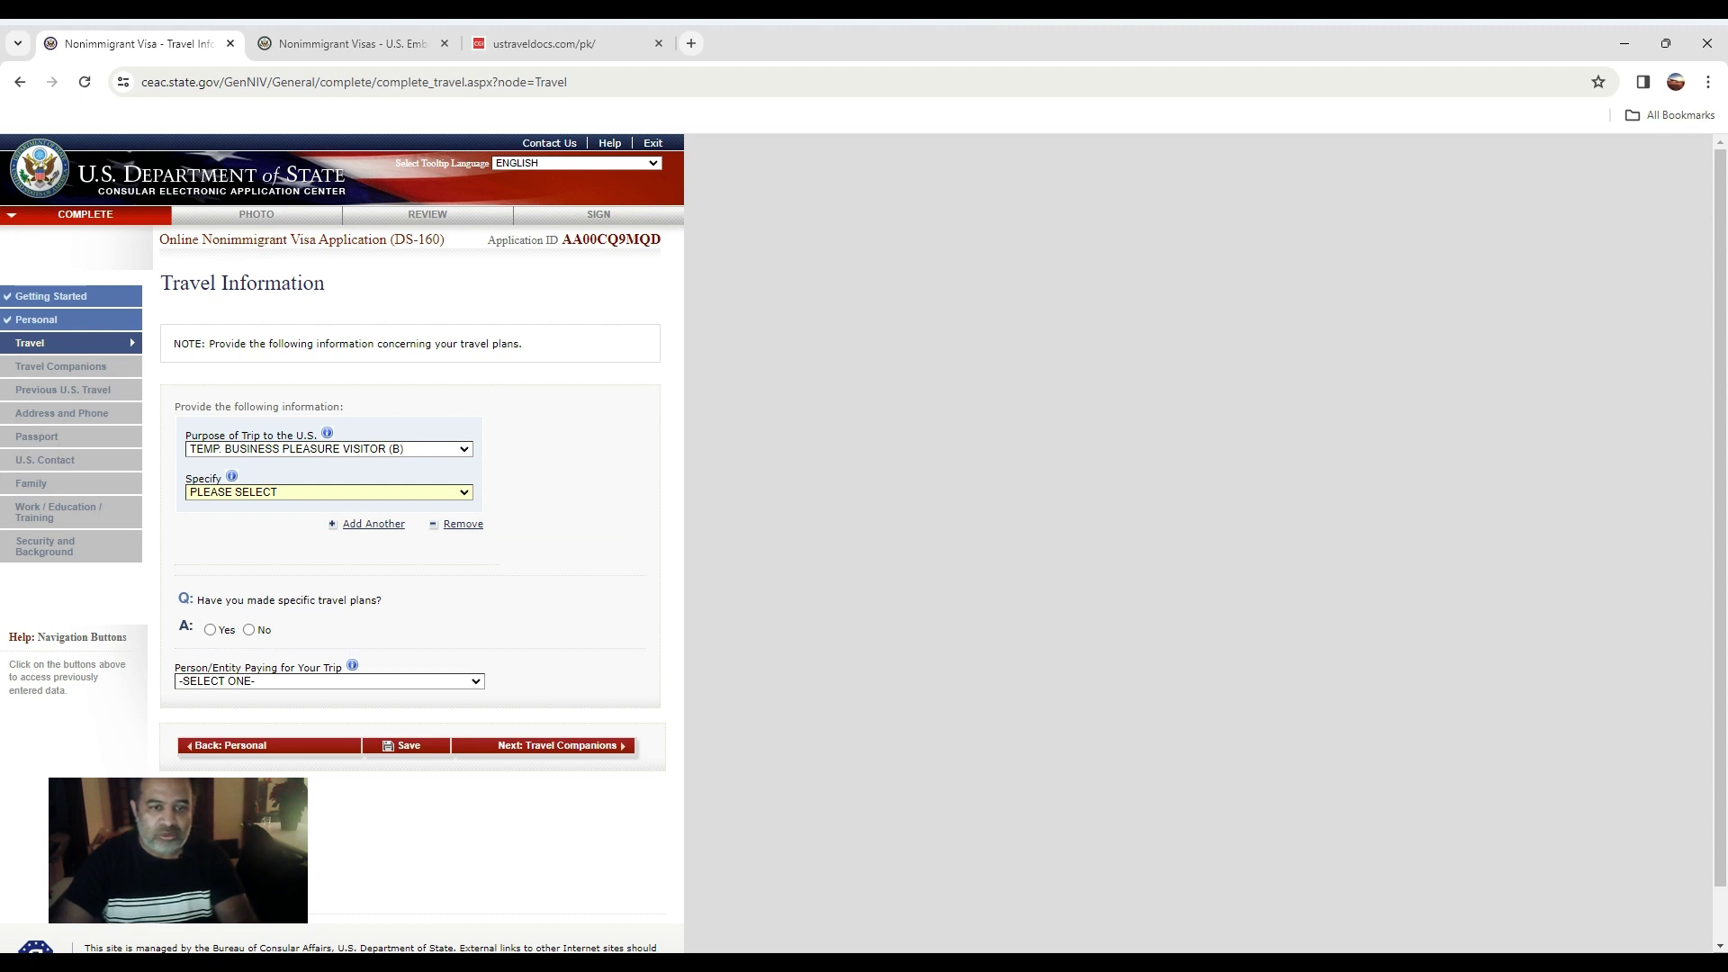
click(253, 533)
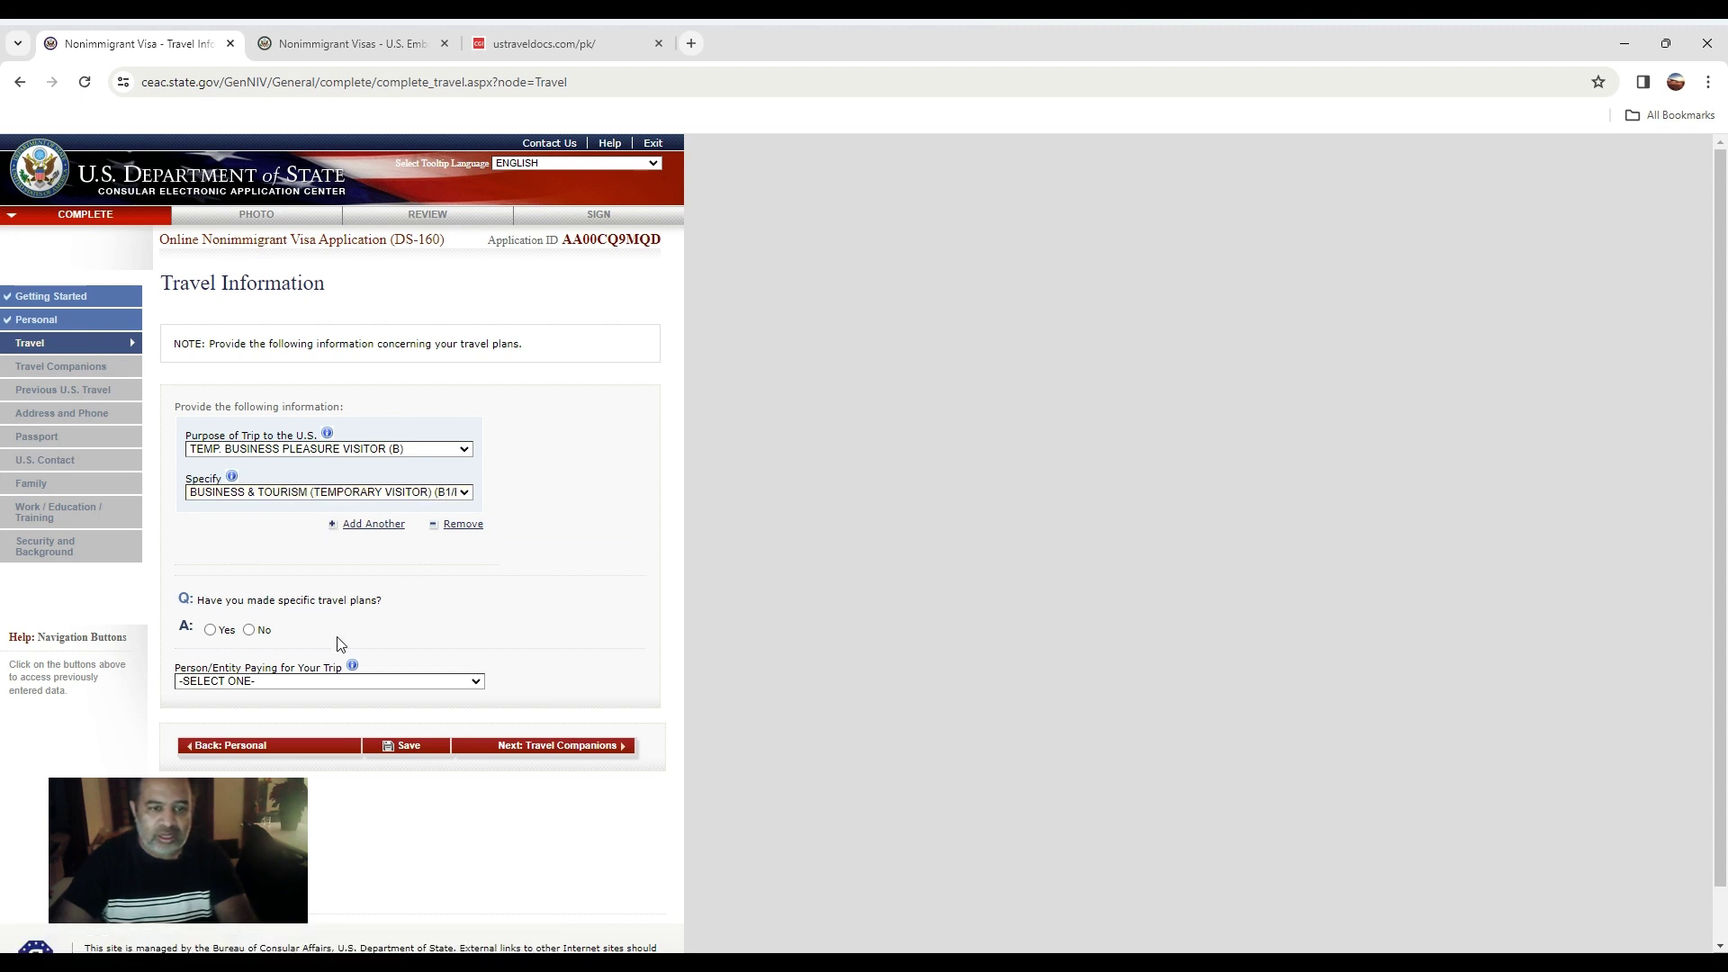
scroll(336, 636, down, 1)
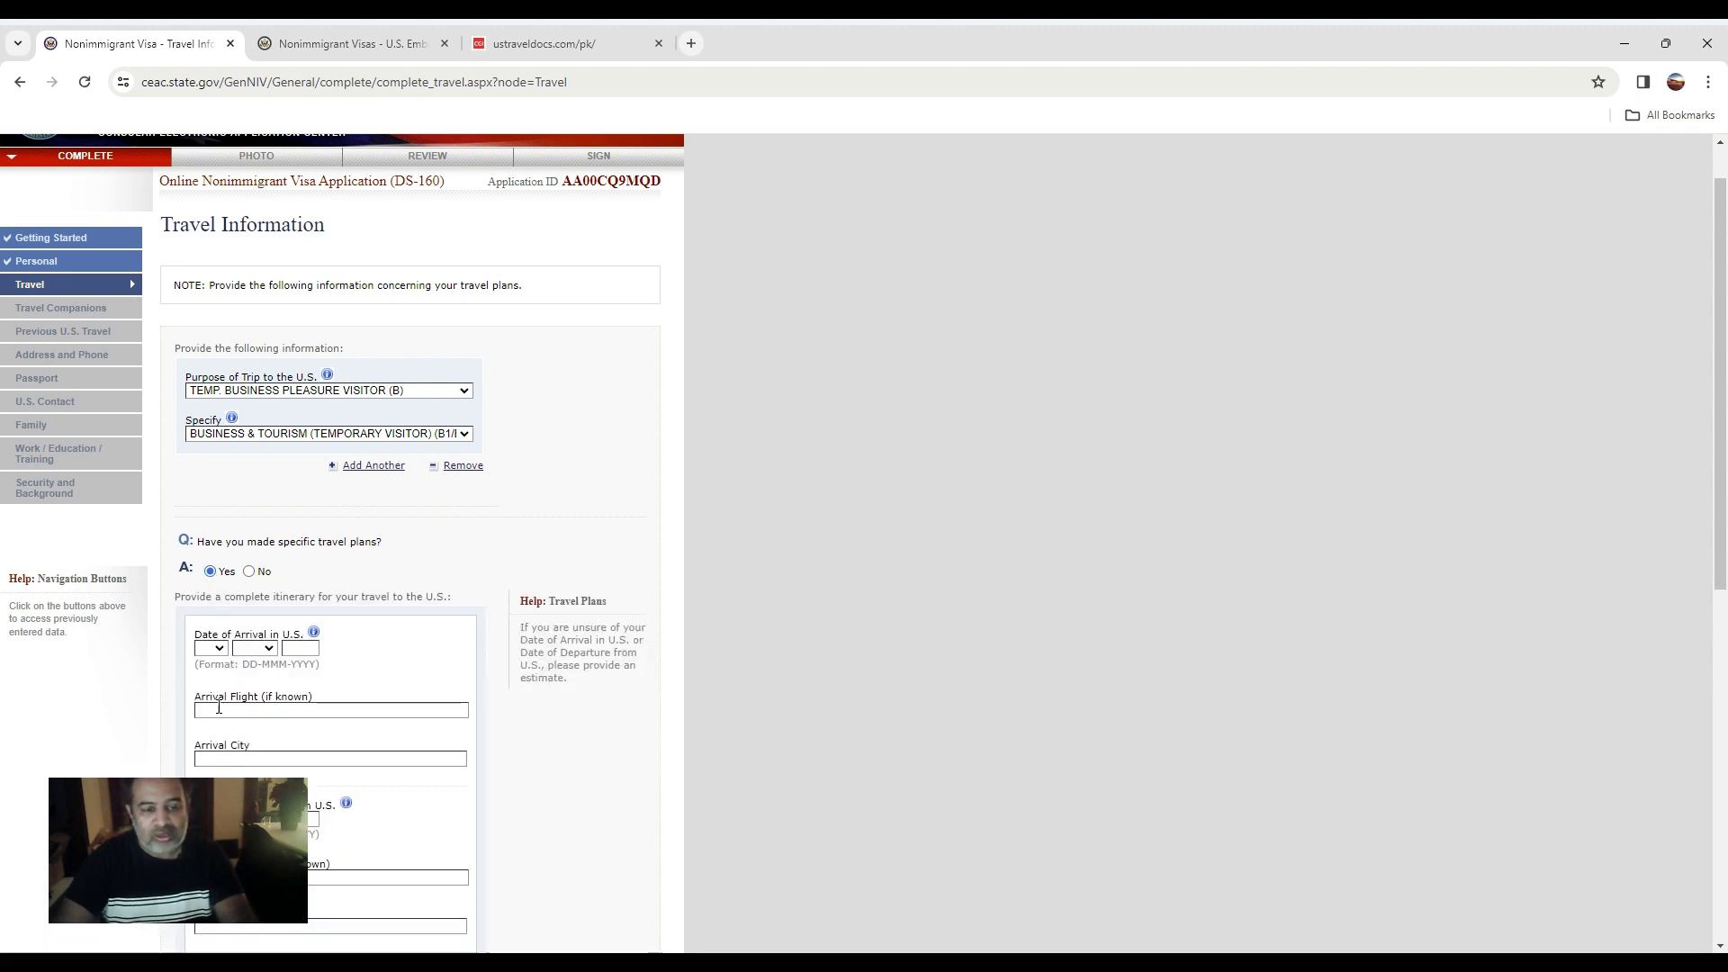
scroll(219, 783, down, 1)
scroll(252, 581, down, 2)
scroll(252, 580, up, 2)
click(249, 573)
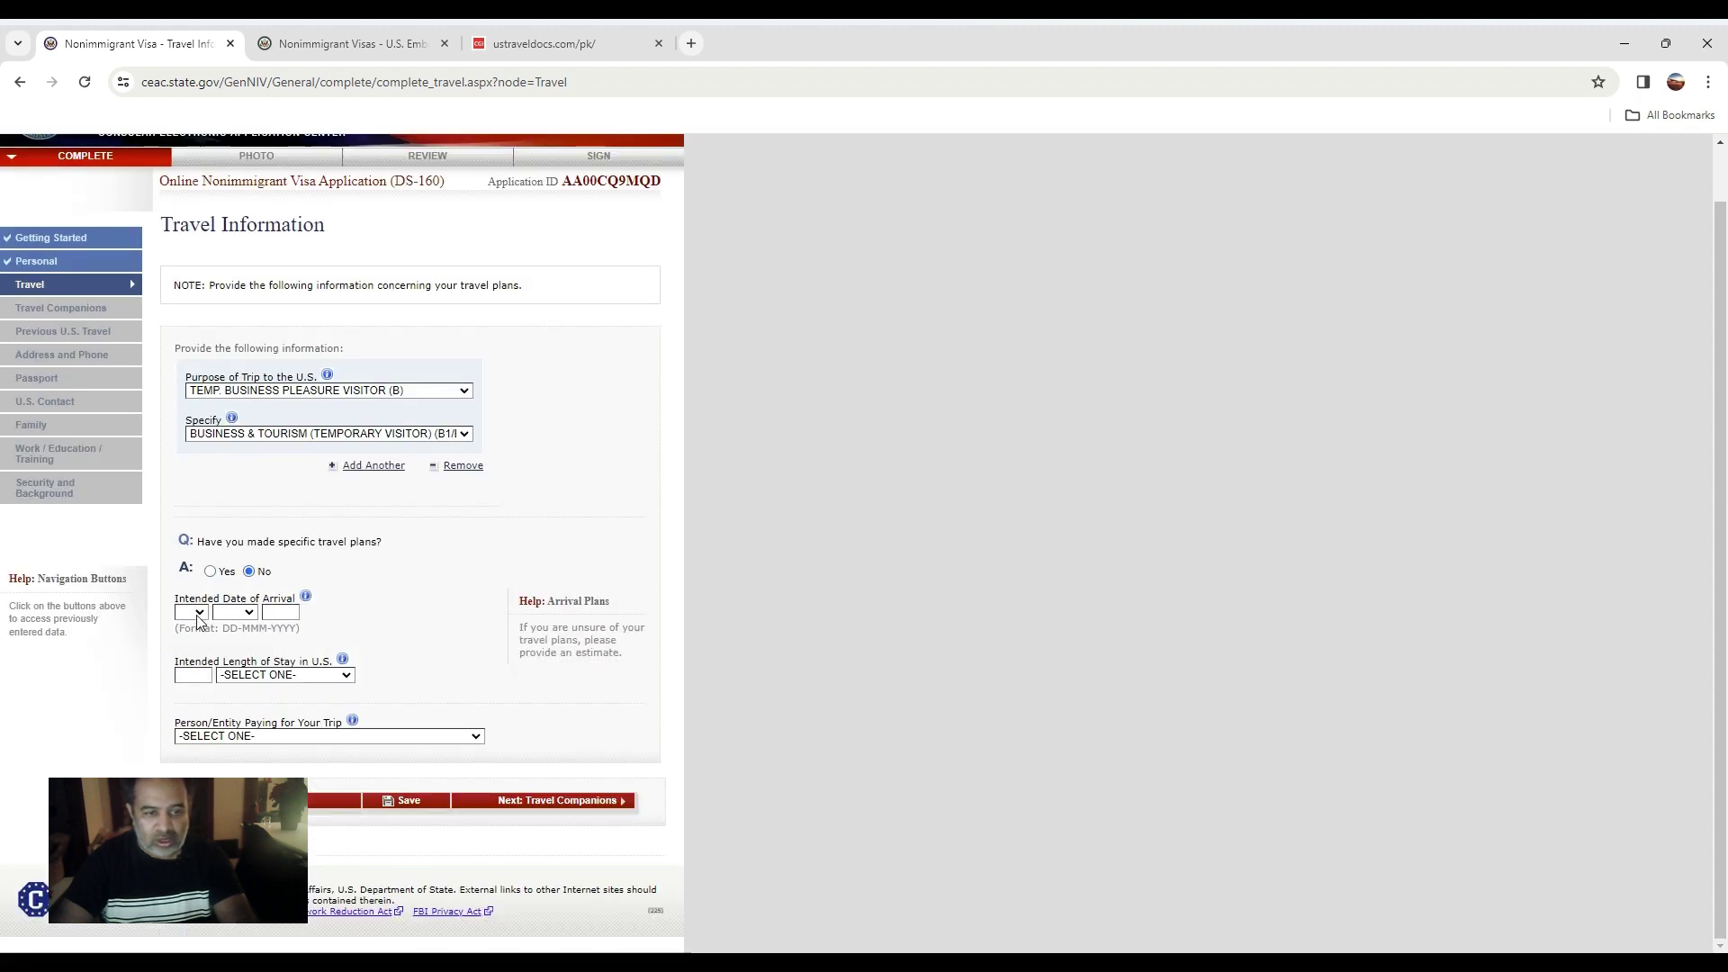
Set arrival date 05 JUL 2024 and an intended stay of 1 MONTH(S).
click(179, 692)
click(250, 616)
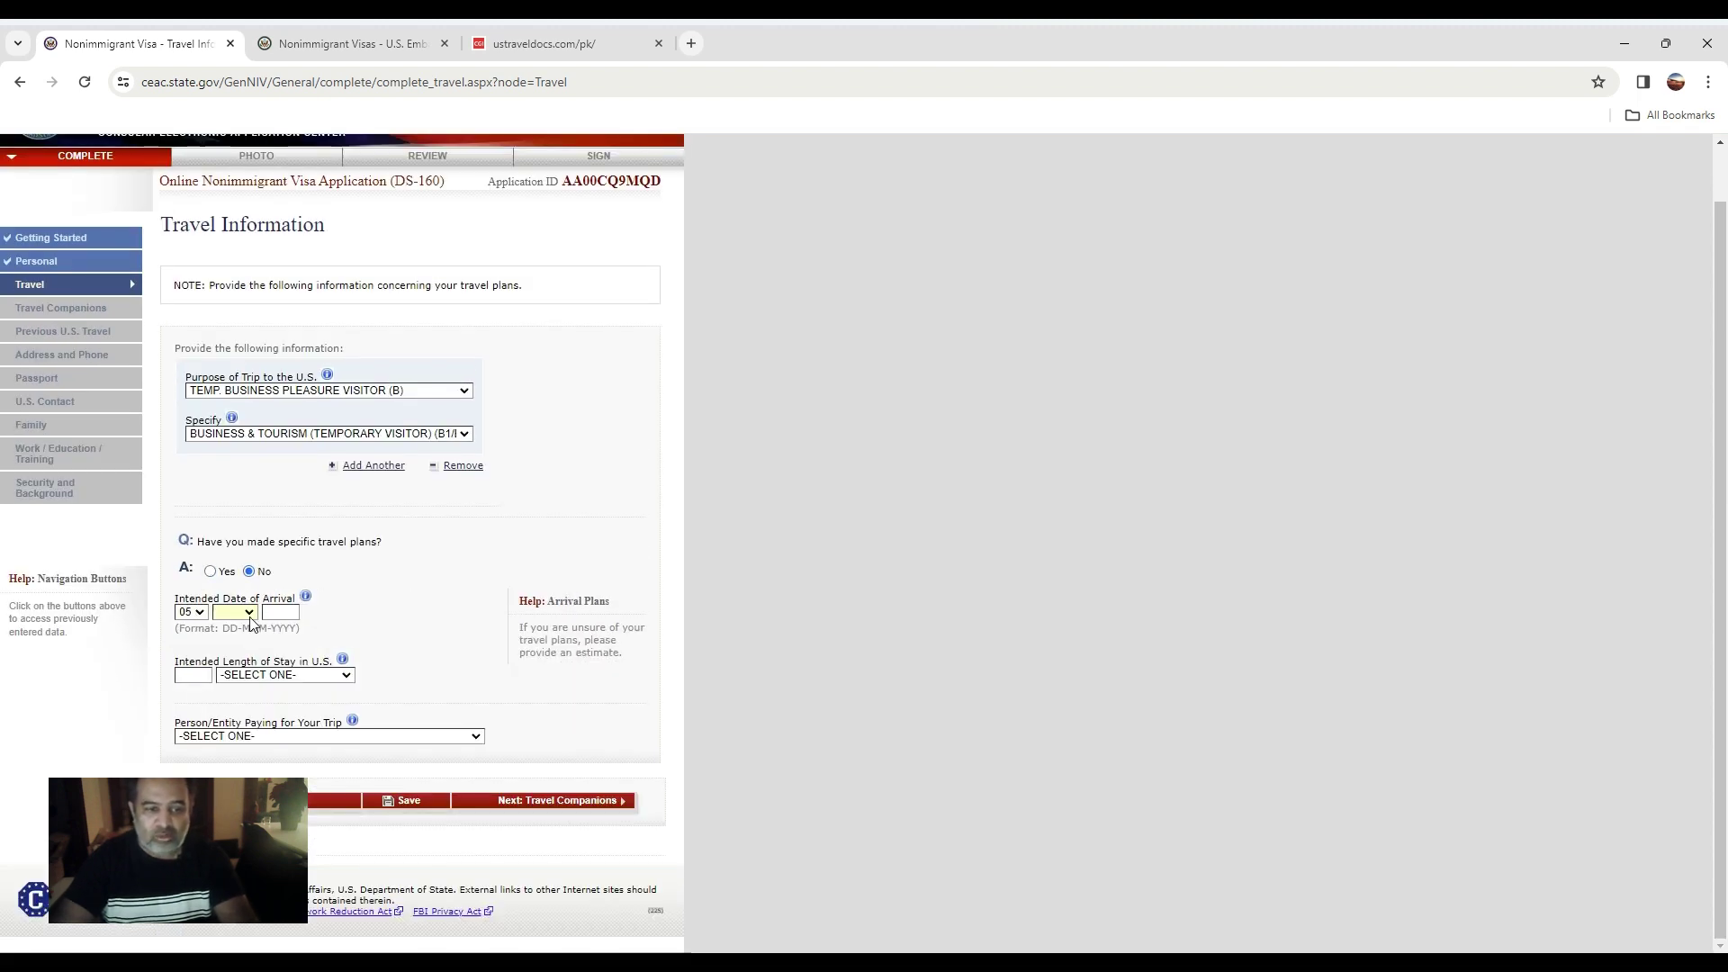
click(230, 706)
click(280, 614)
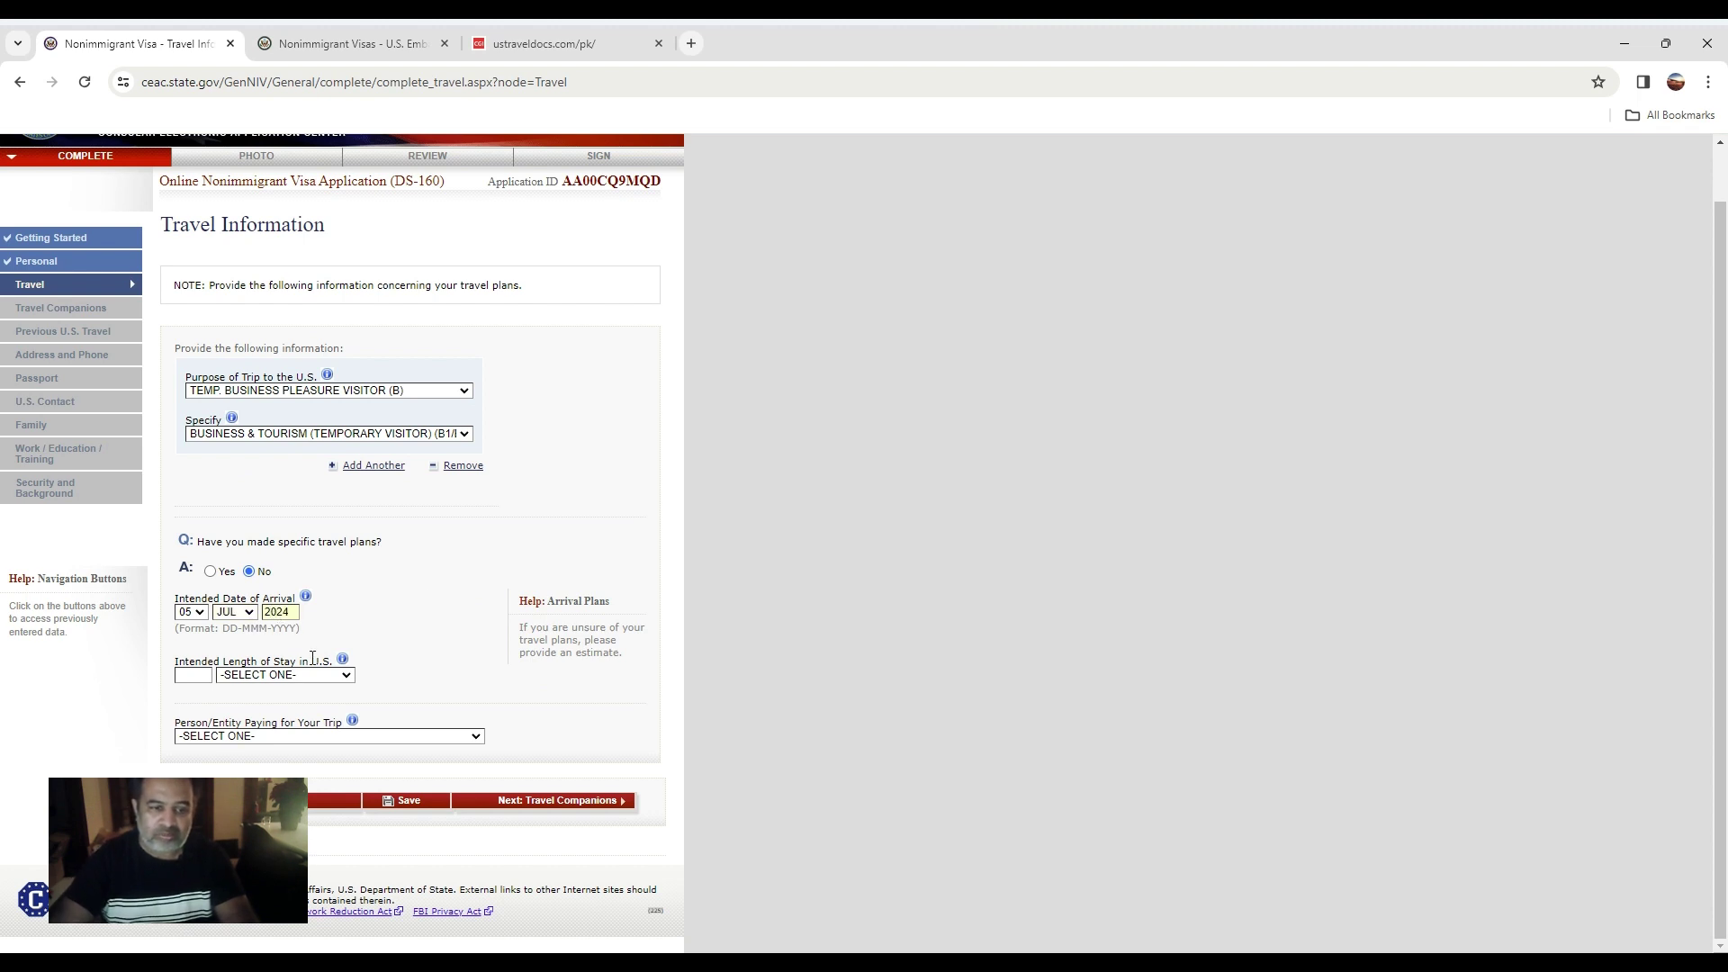
click(185, 674)
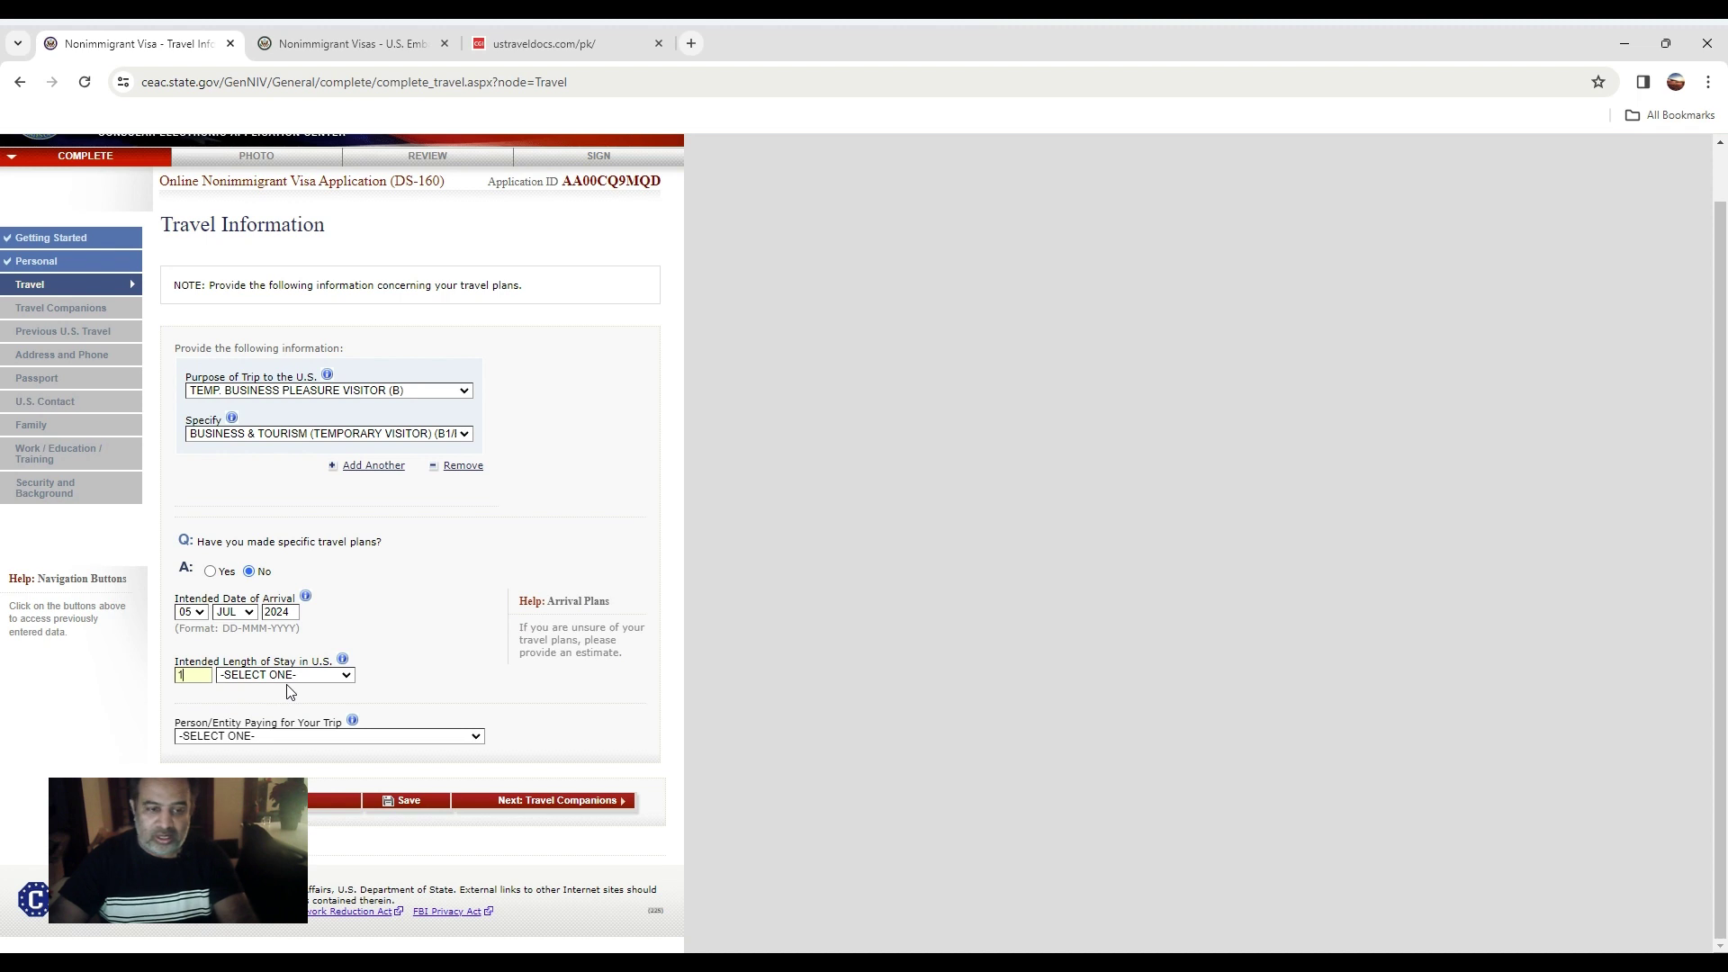
click(295, 679)
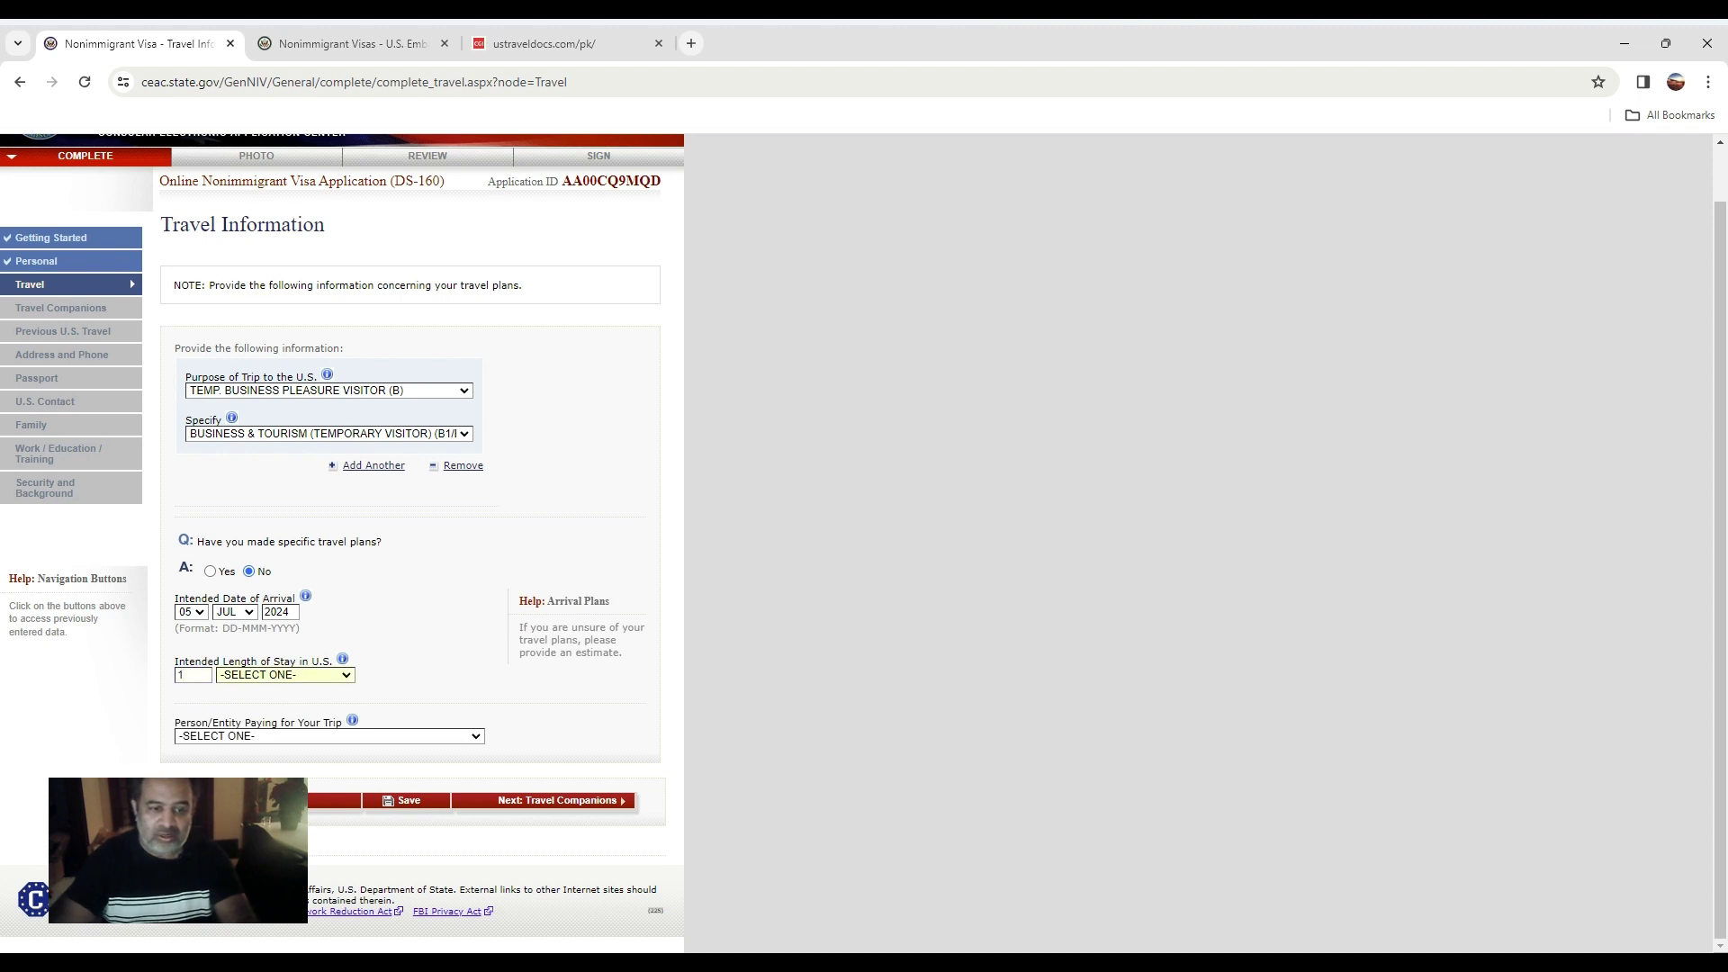
click(290, 723)
Enter the street address of the U.S. stay, correcting typos.
click(353, 764)
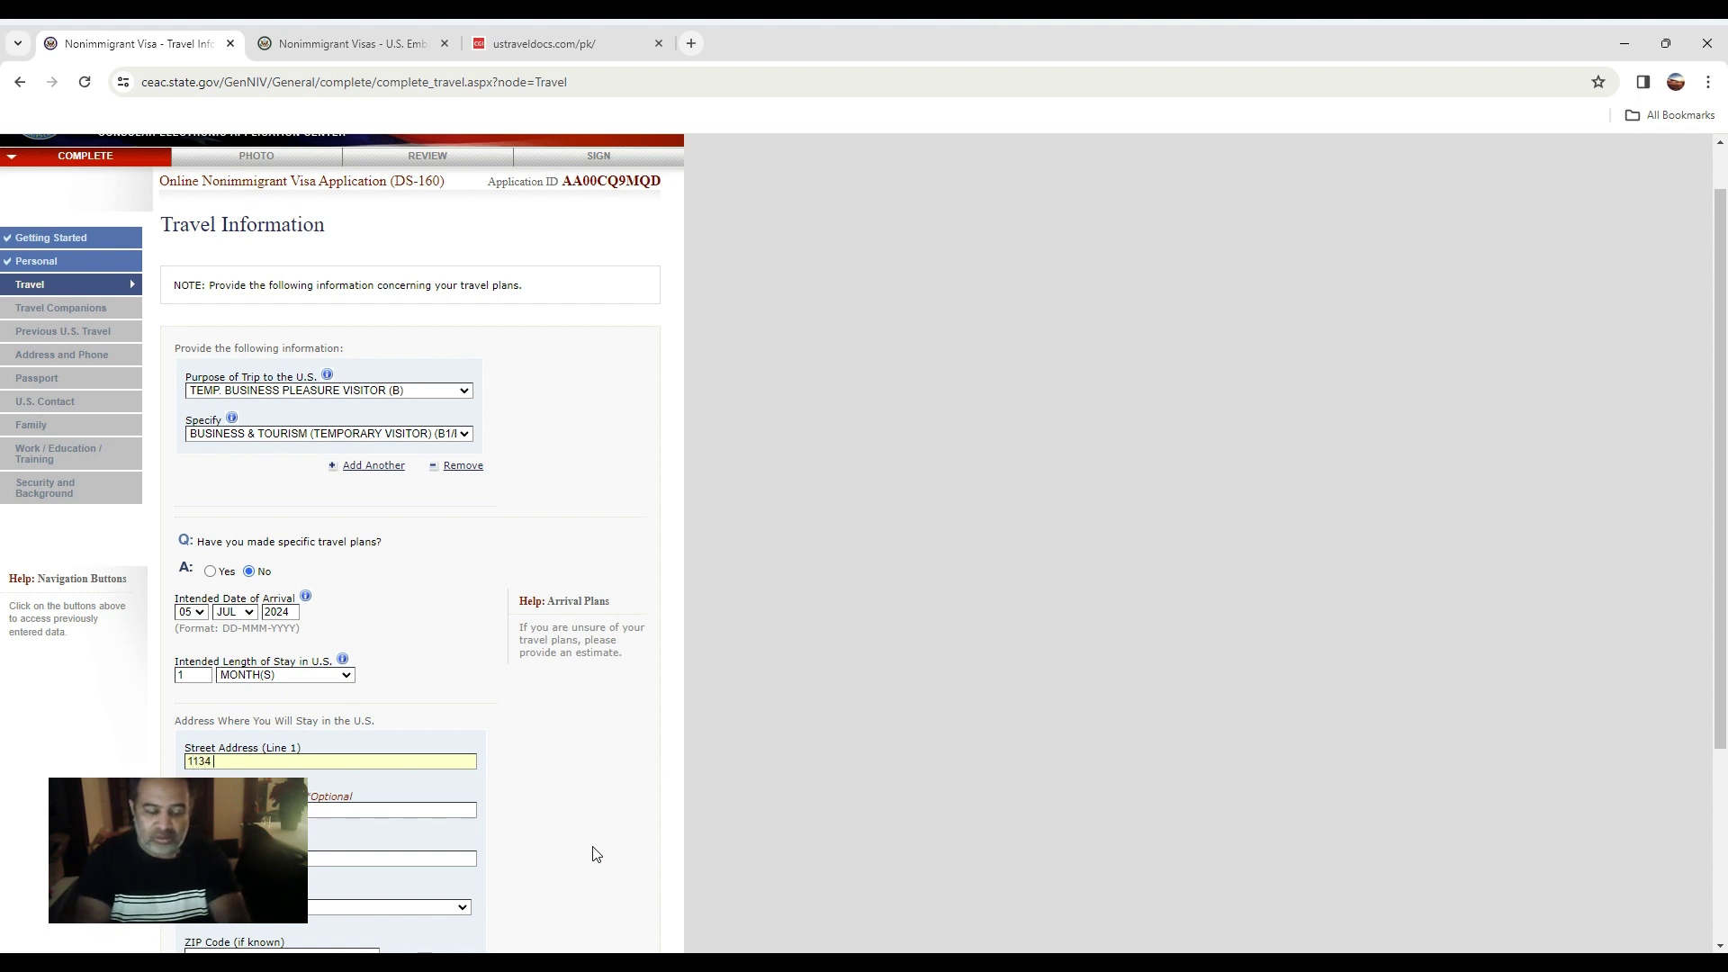
key(BackSpace)
key(BackSpace)
key(BackSpace)
key(BackSpace)
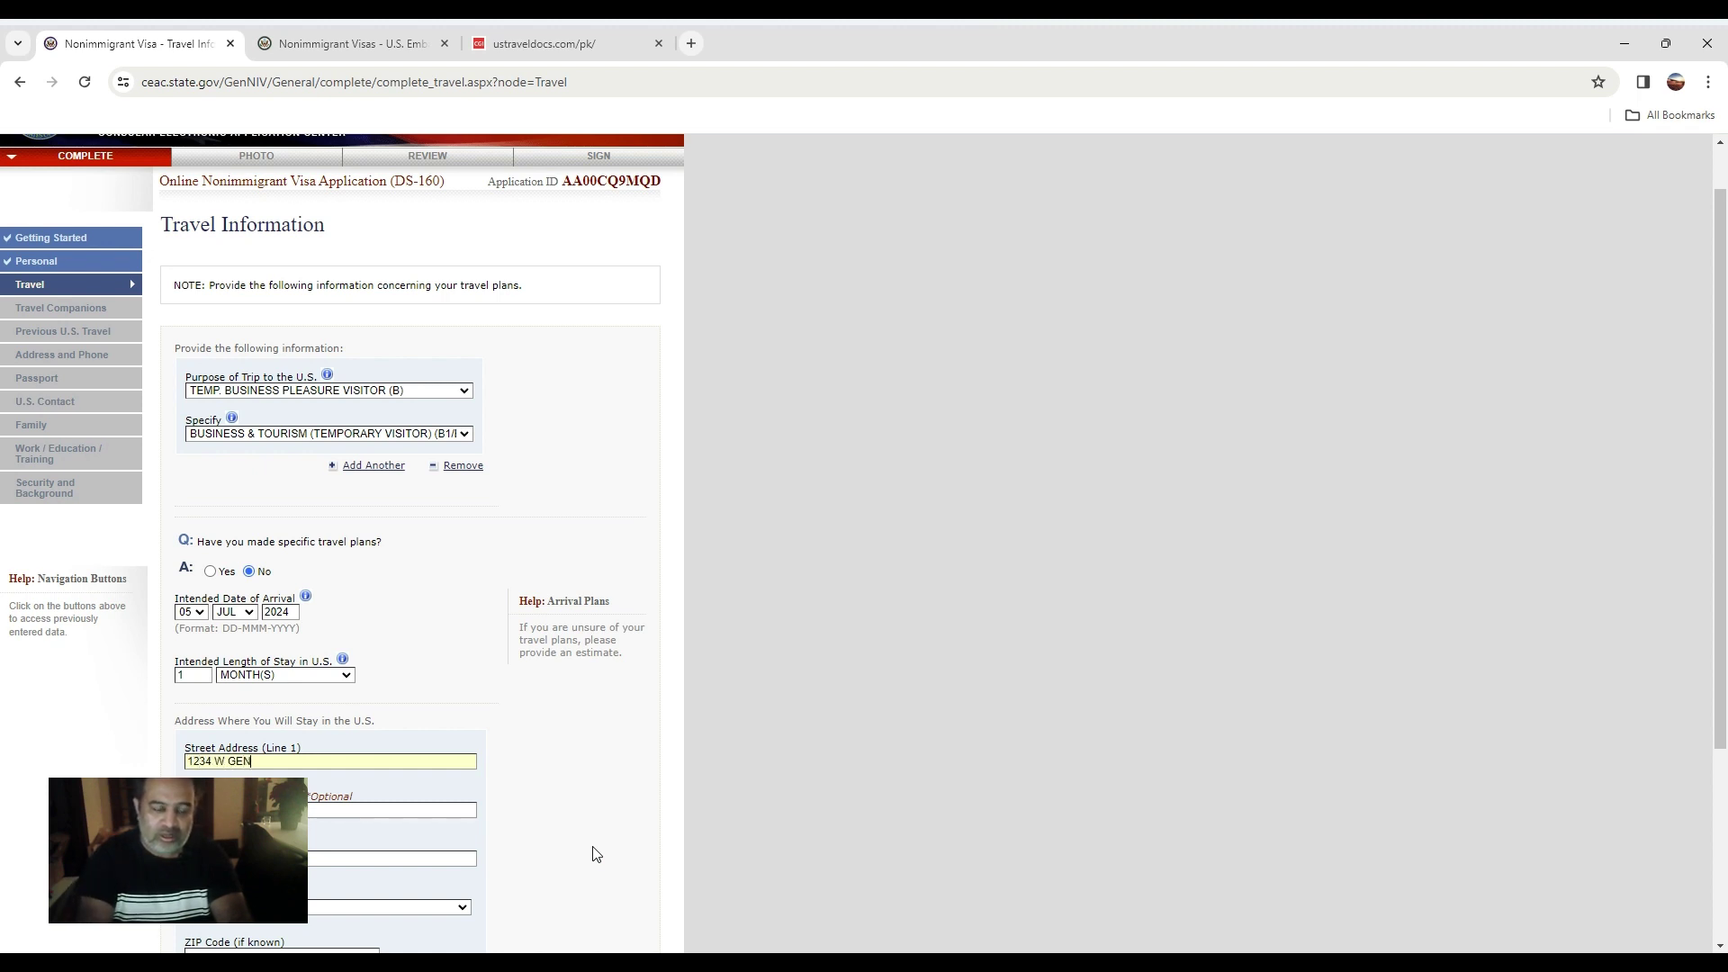
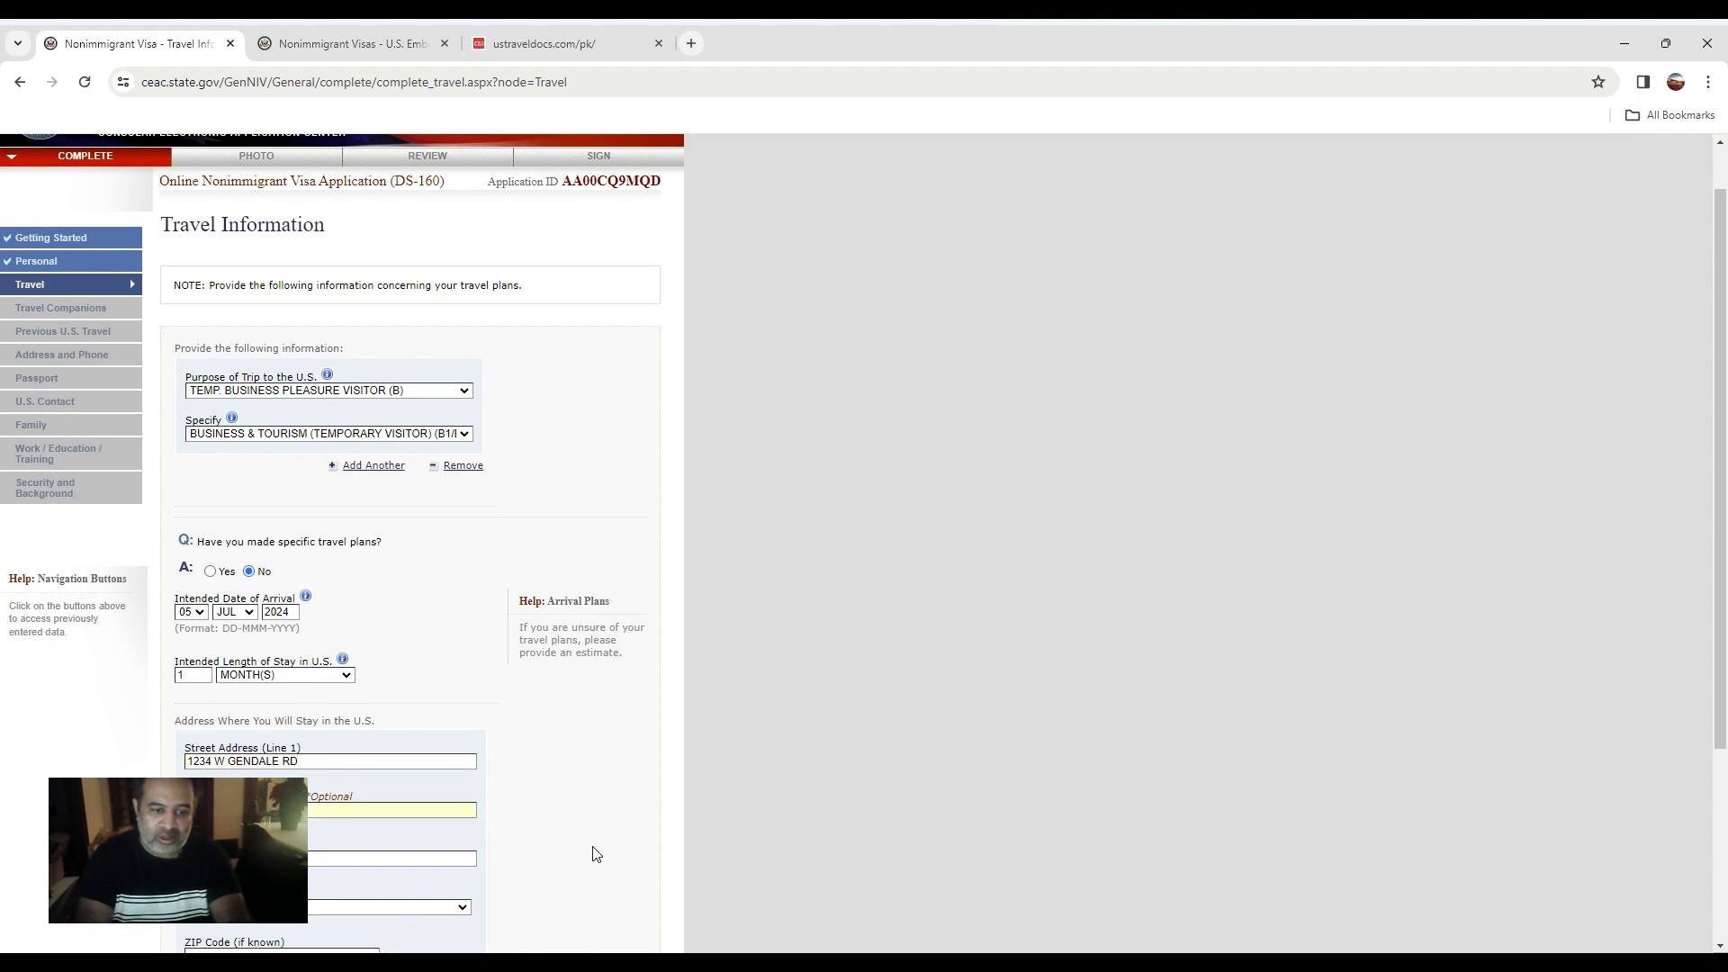
key(Tab)
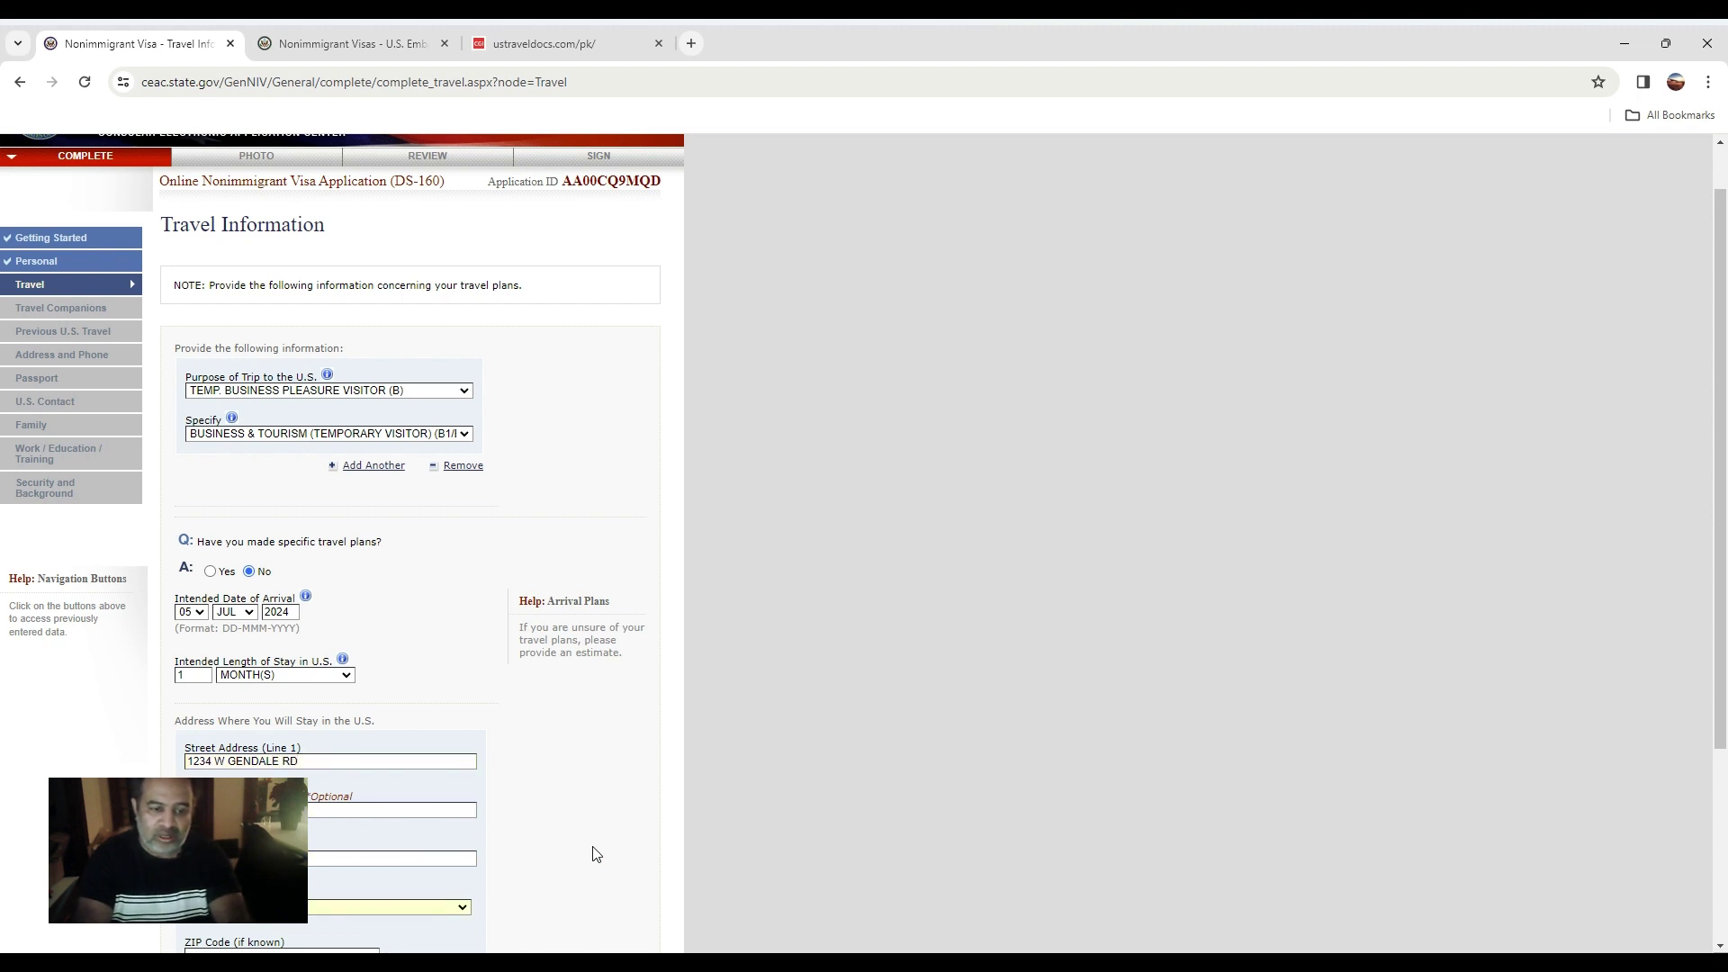
Set the state to ILLINOIS, enter the ZIP code, and choose SELF as trip payer.
scroll(594, 853, down, 3)
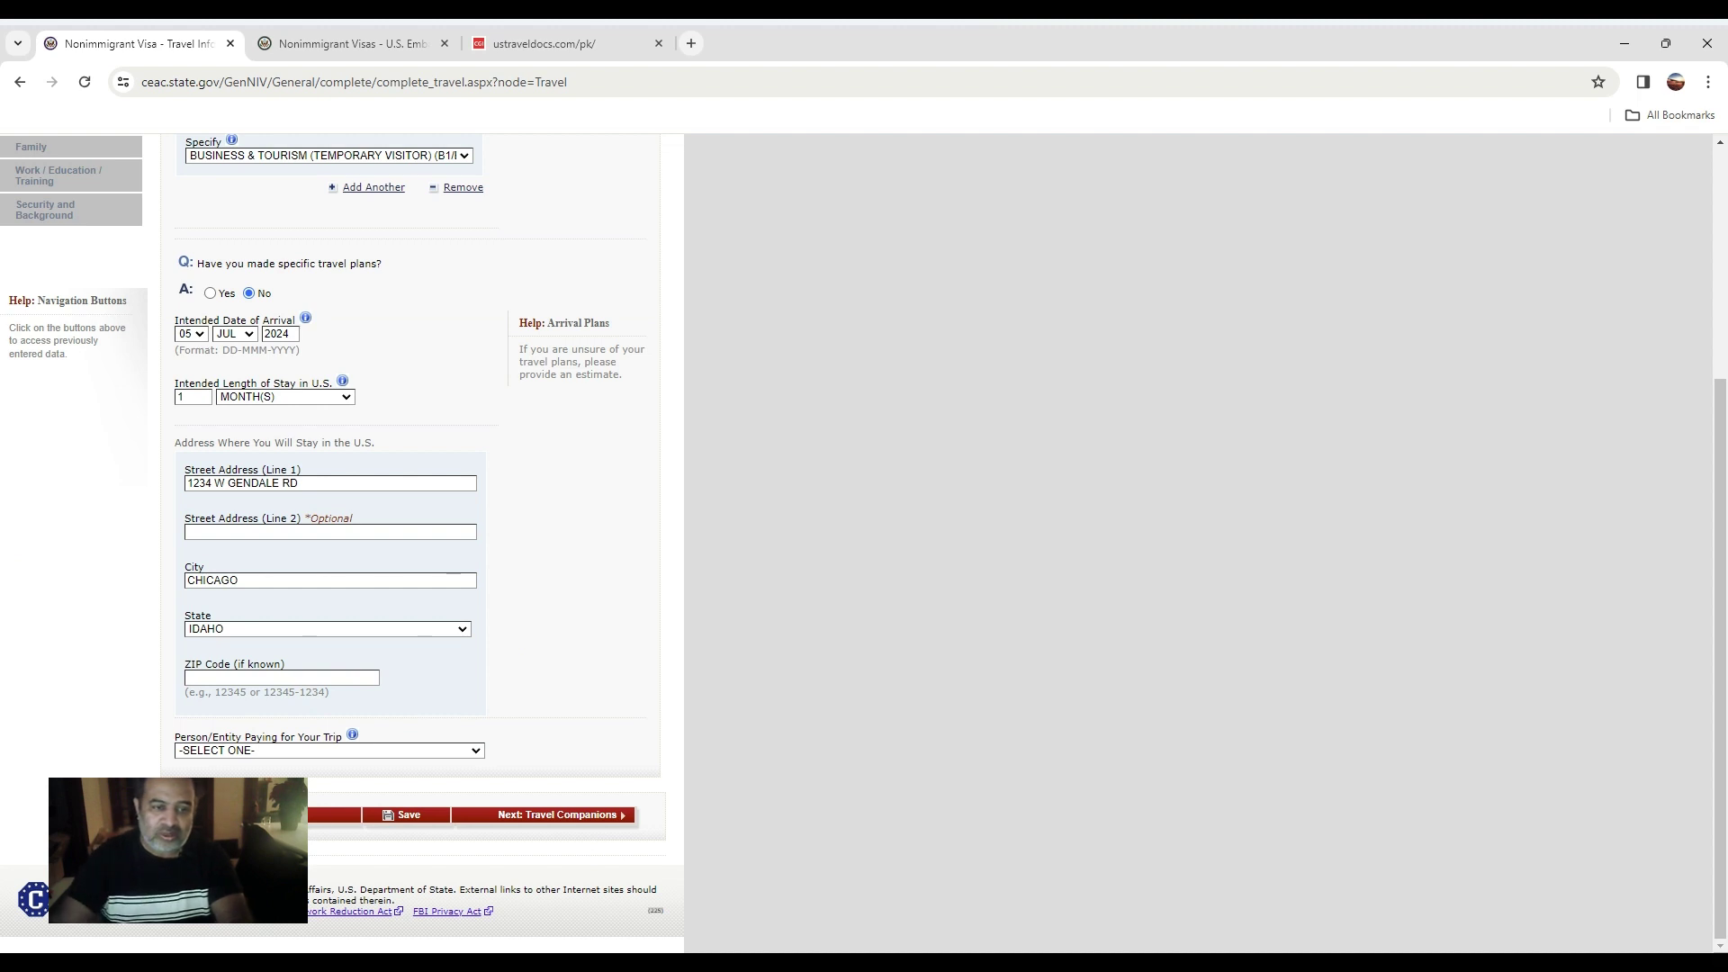
click(252, 628)
key(i)
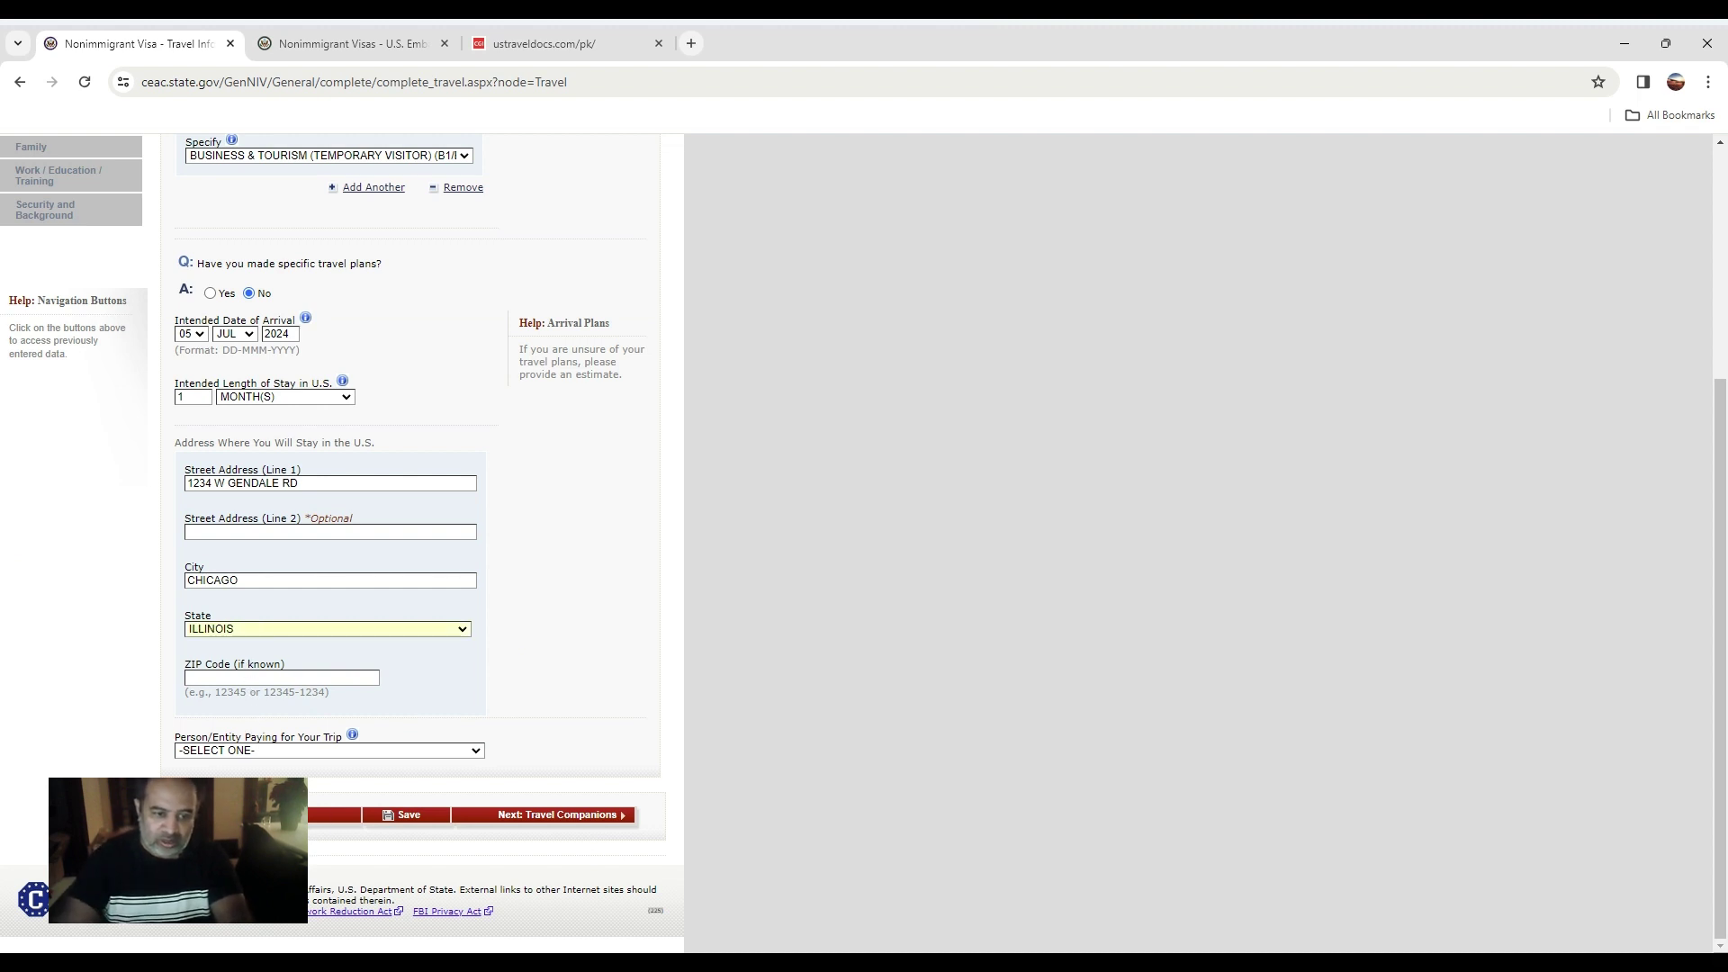
click(213, 675)
text(6)
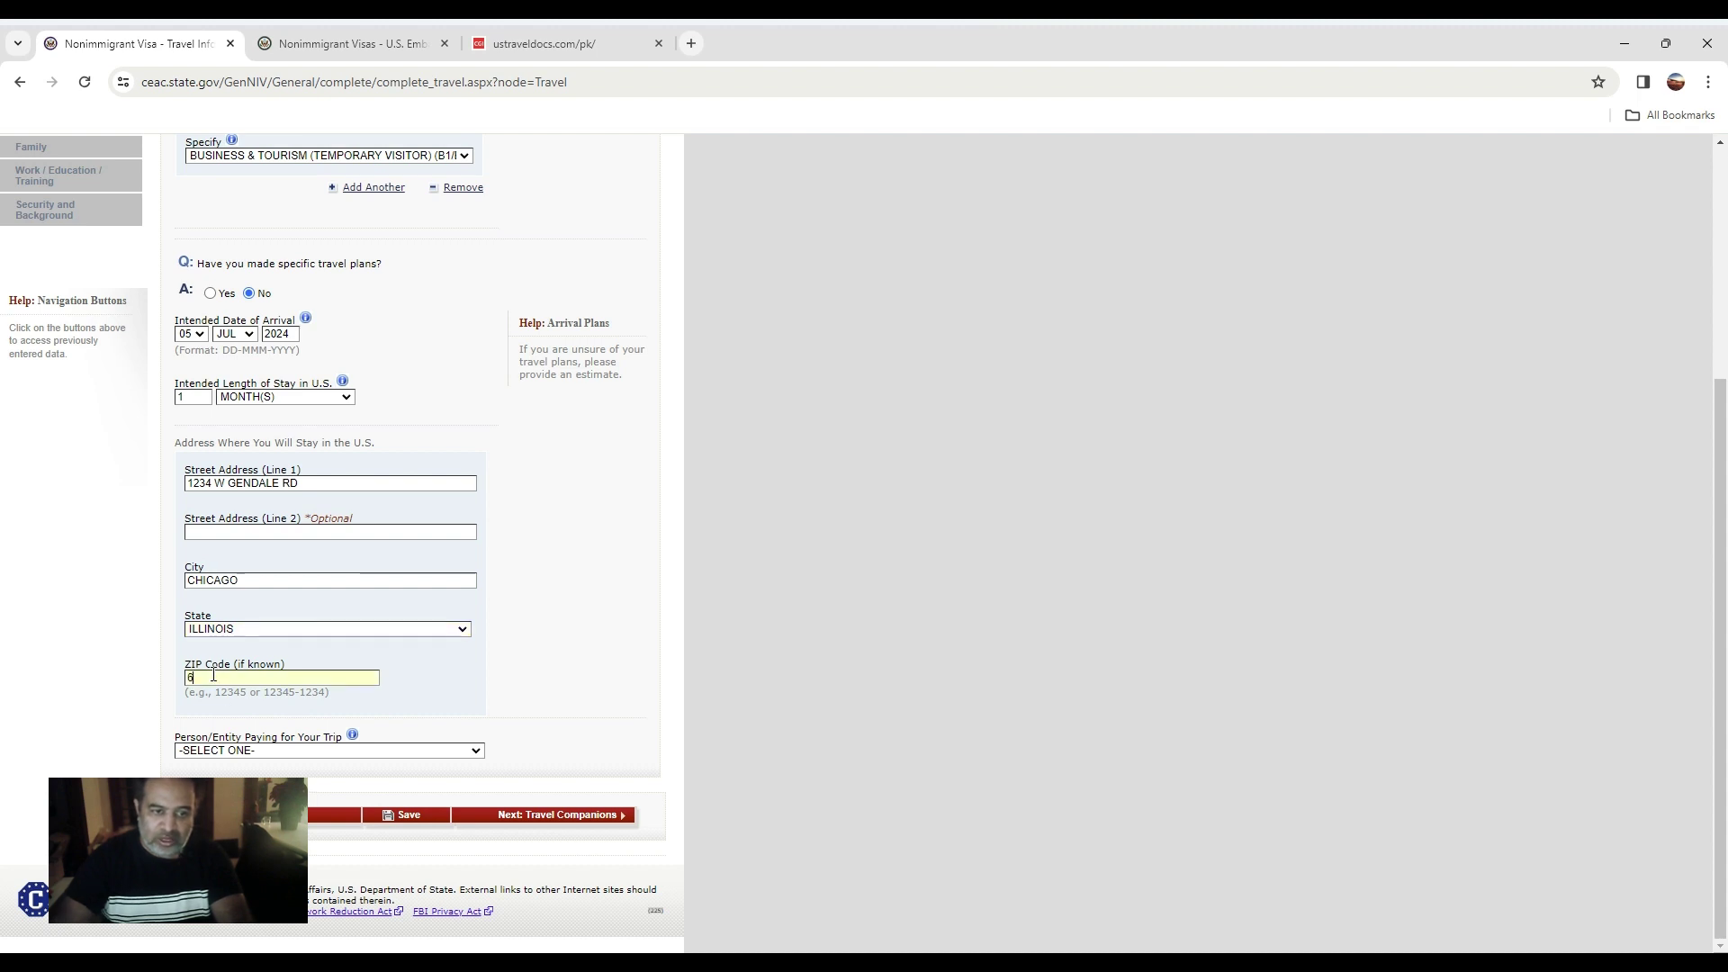
text(066)
key(BackSpace)
key(BackSpace)
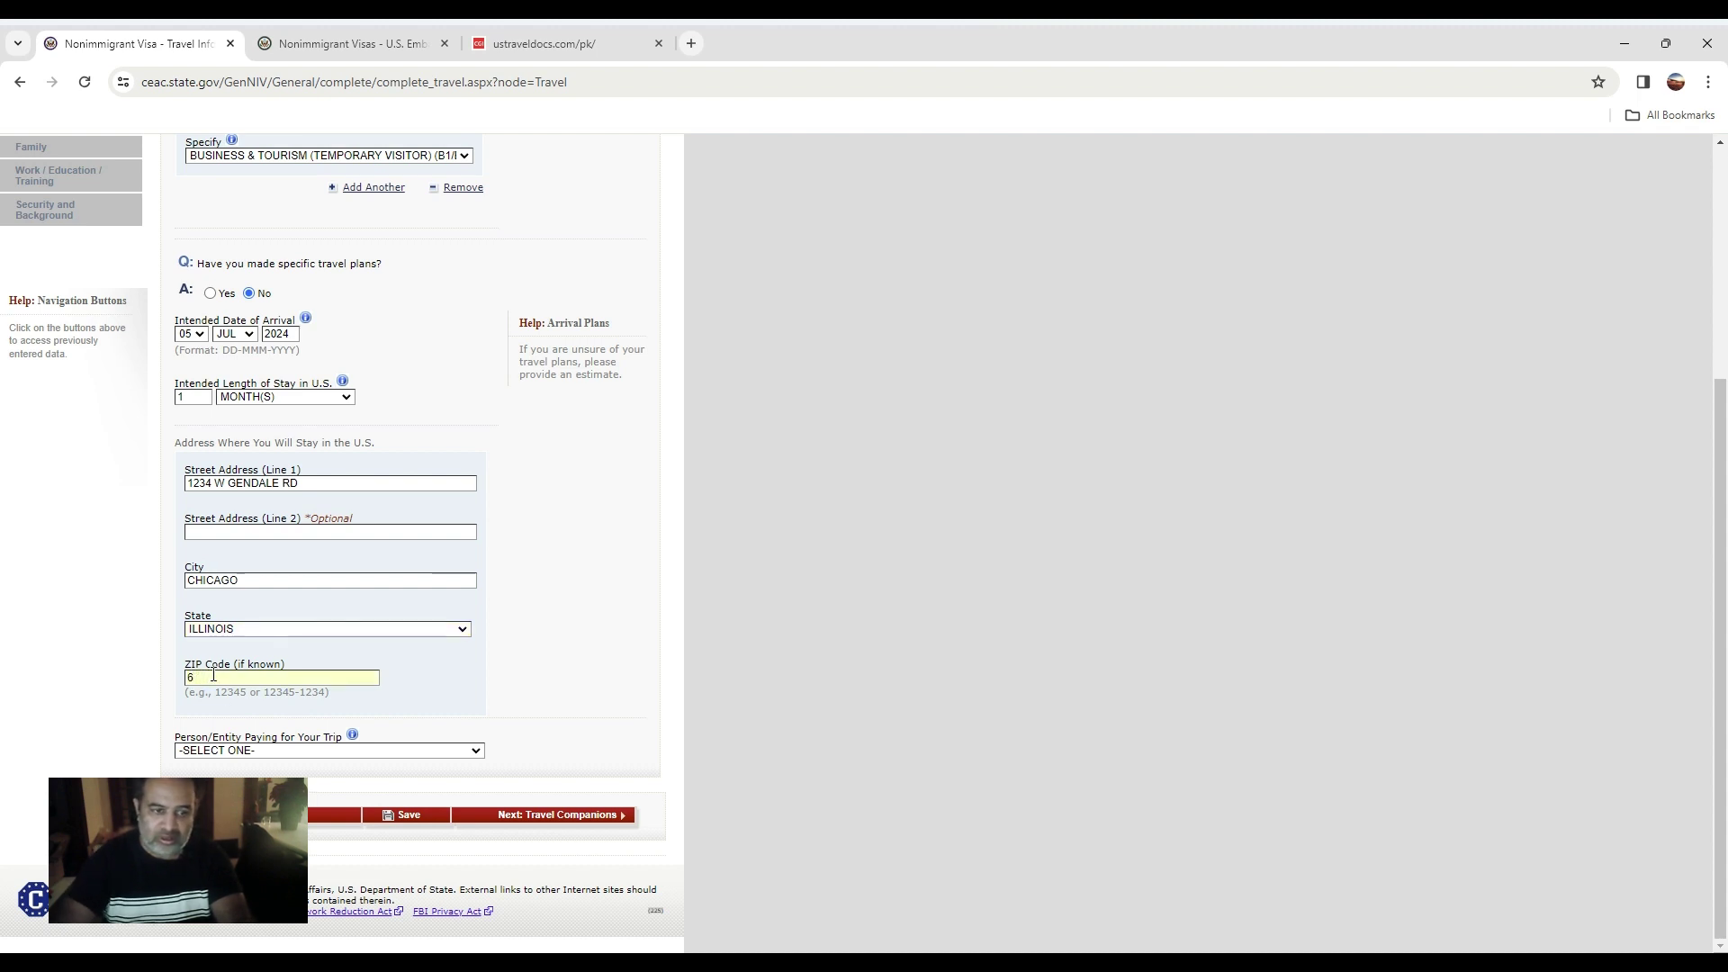
text(0660)
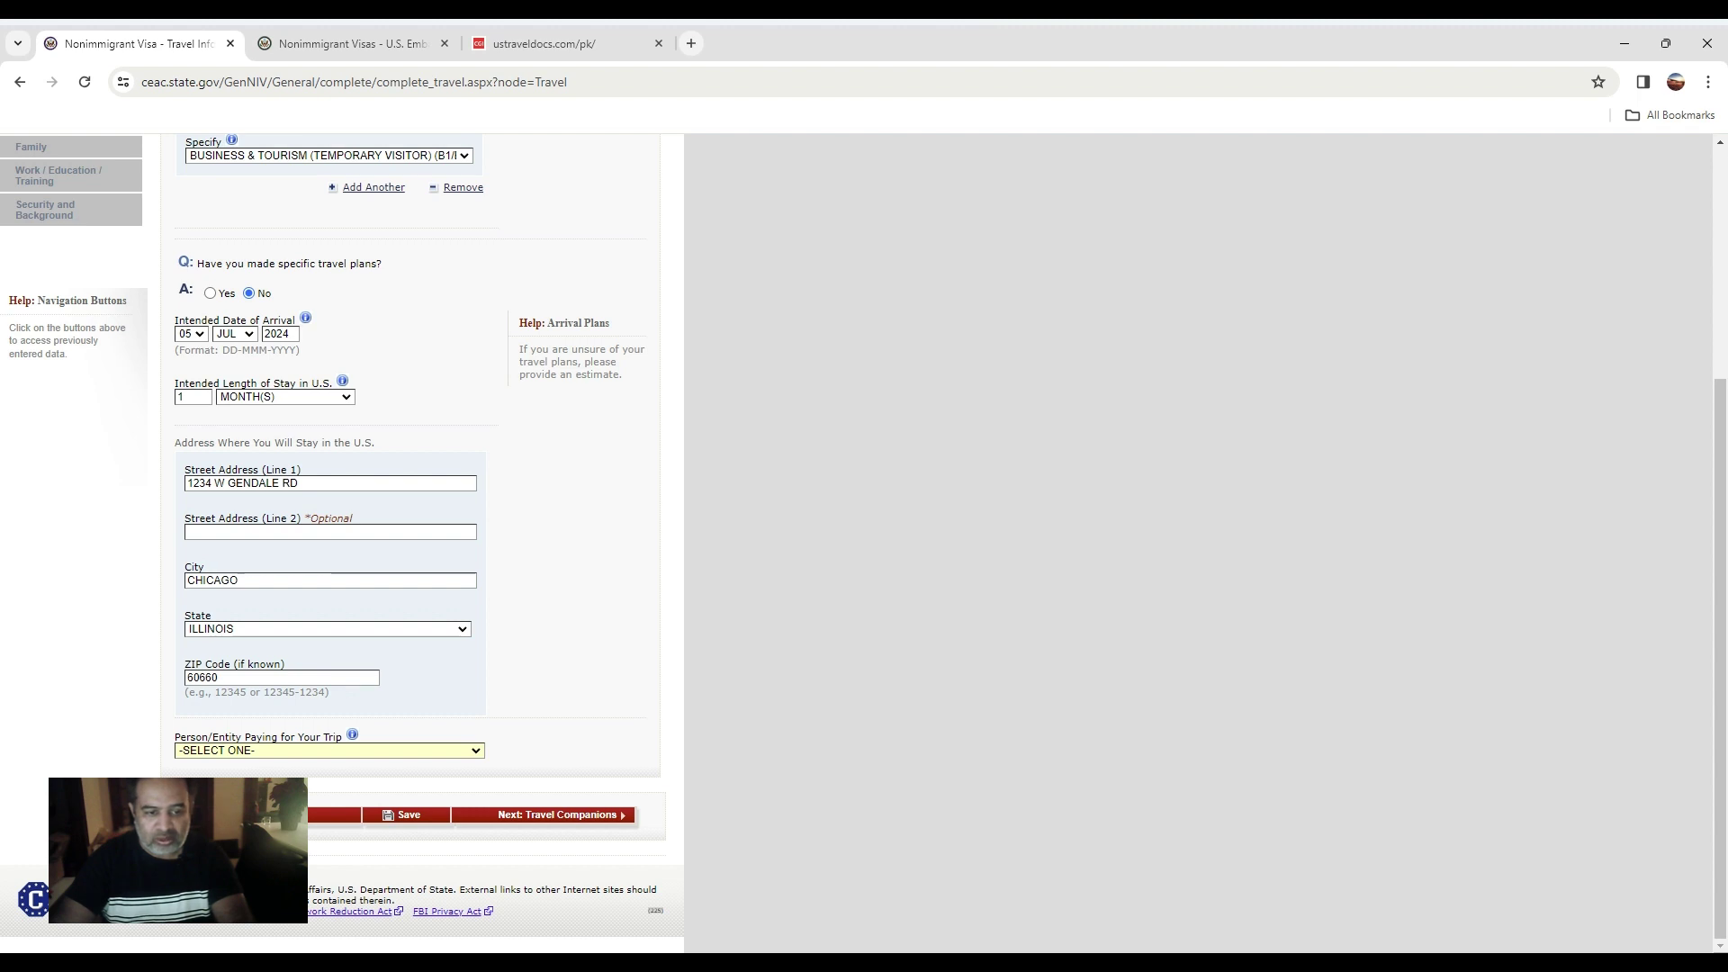
click(155, 764)
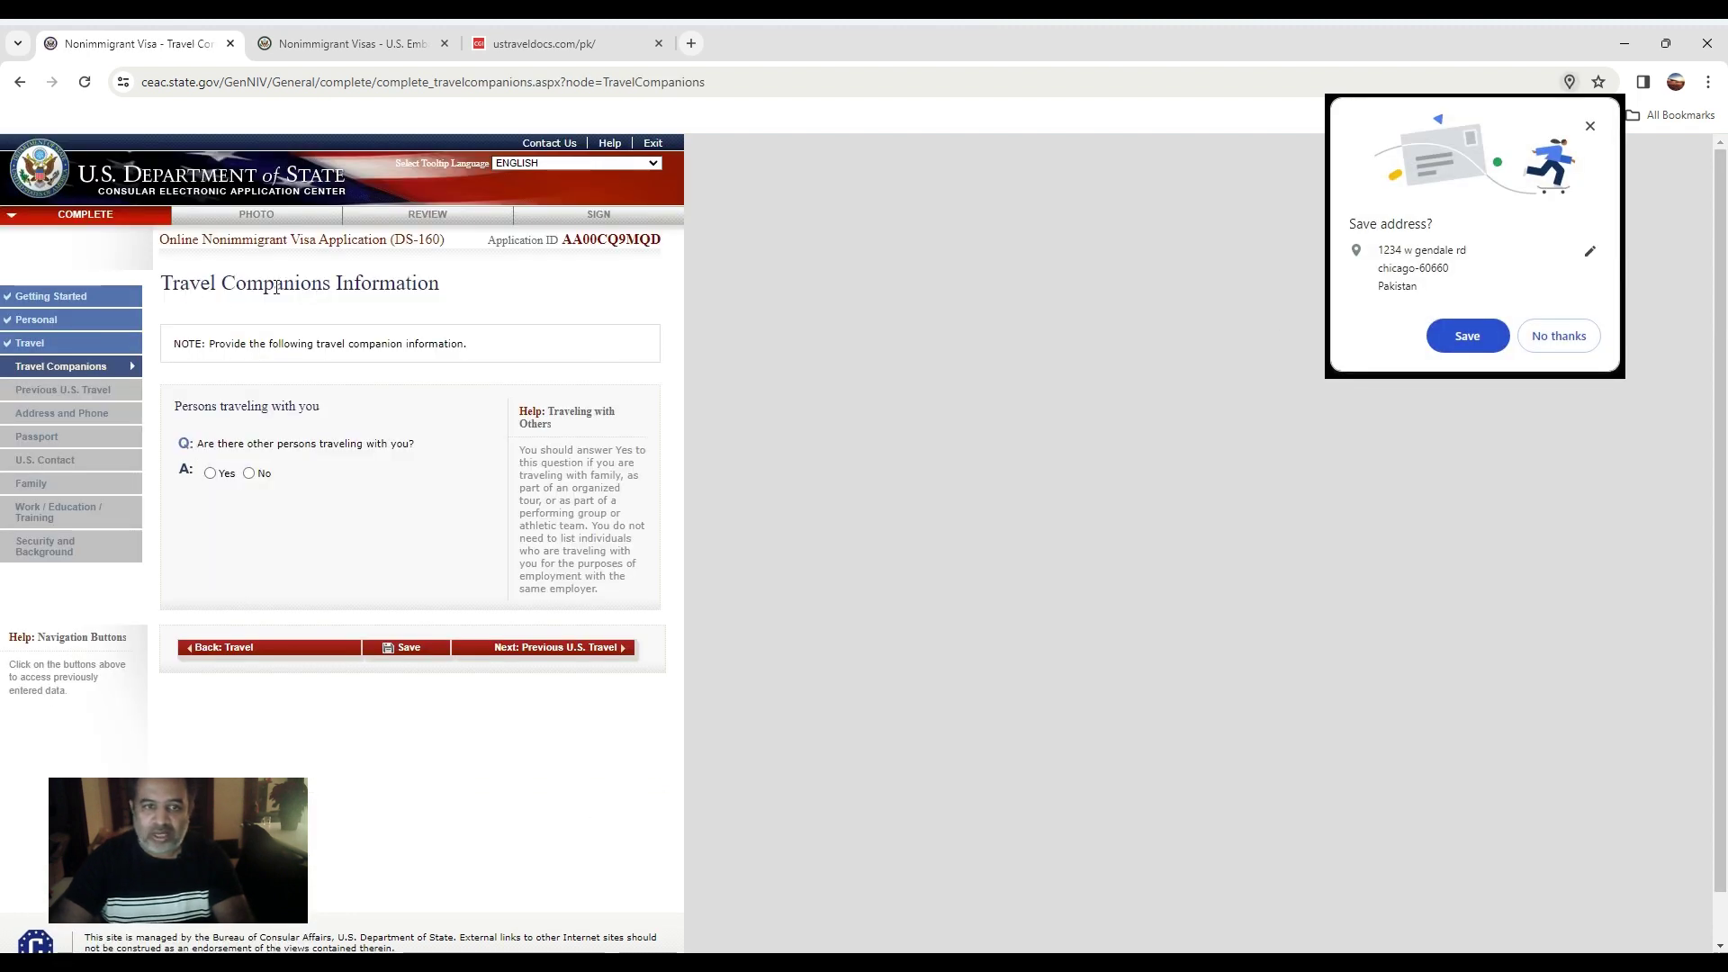
Dismiss the save-address prompt, answer No to travel companions, and continue to Previous U.S. Travel.
click(1590, 126)
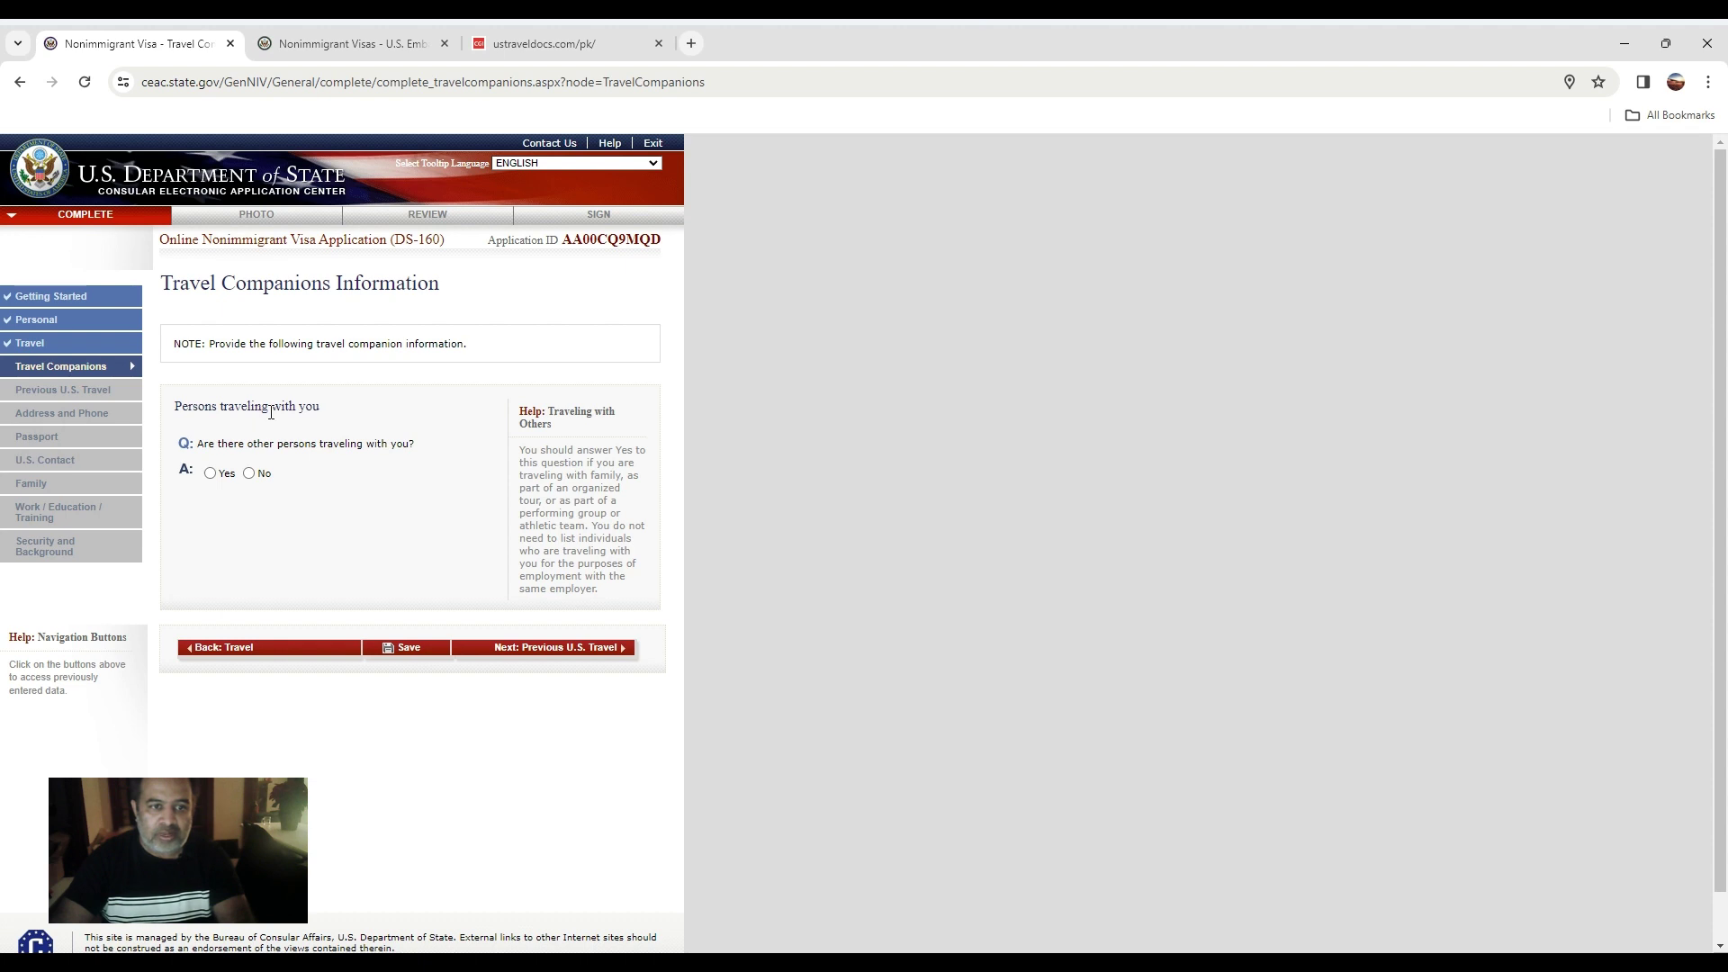
click(211, 473)
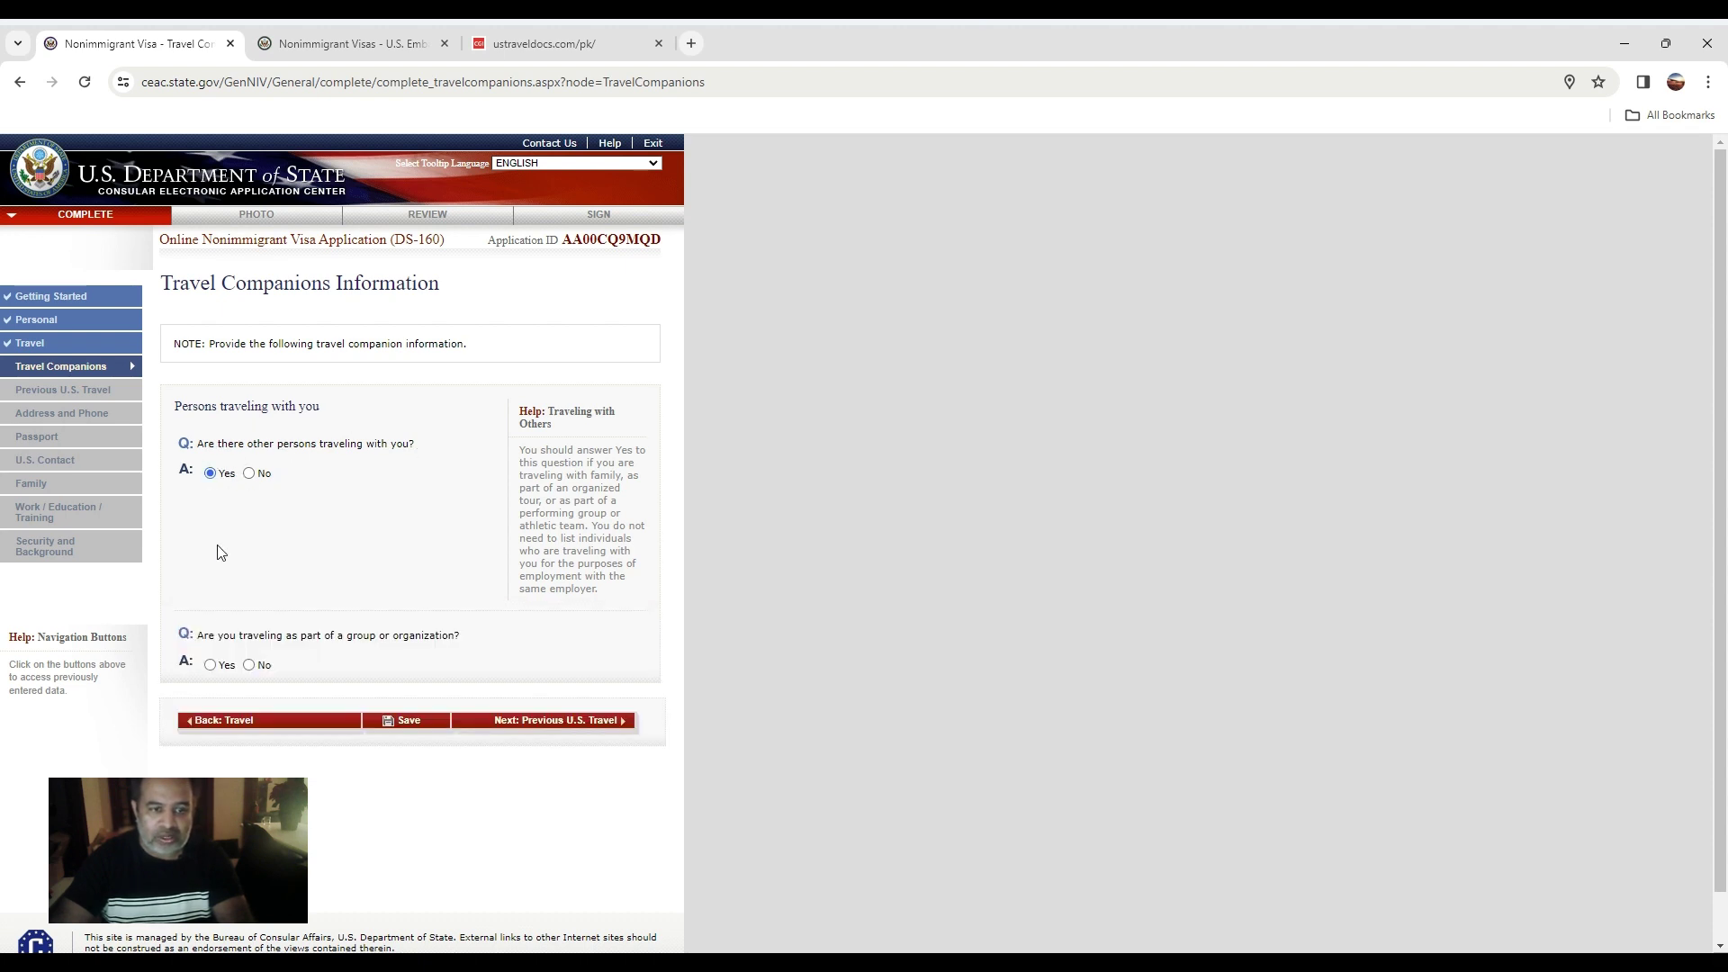
click(249, 473)
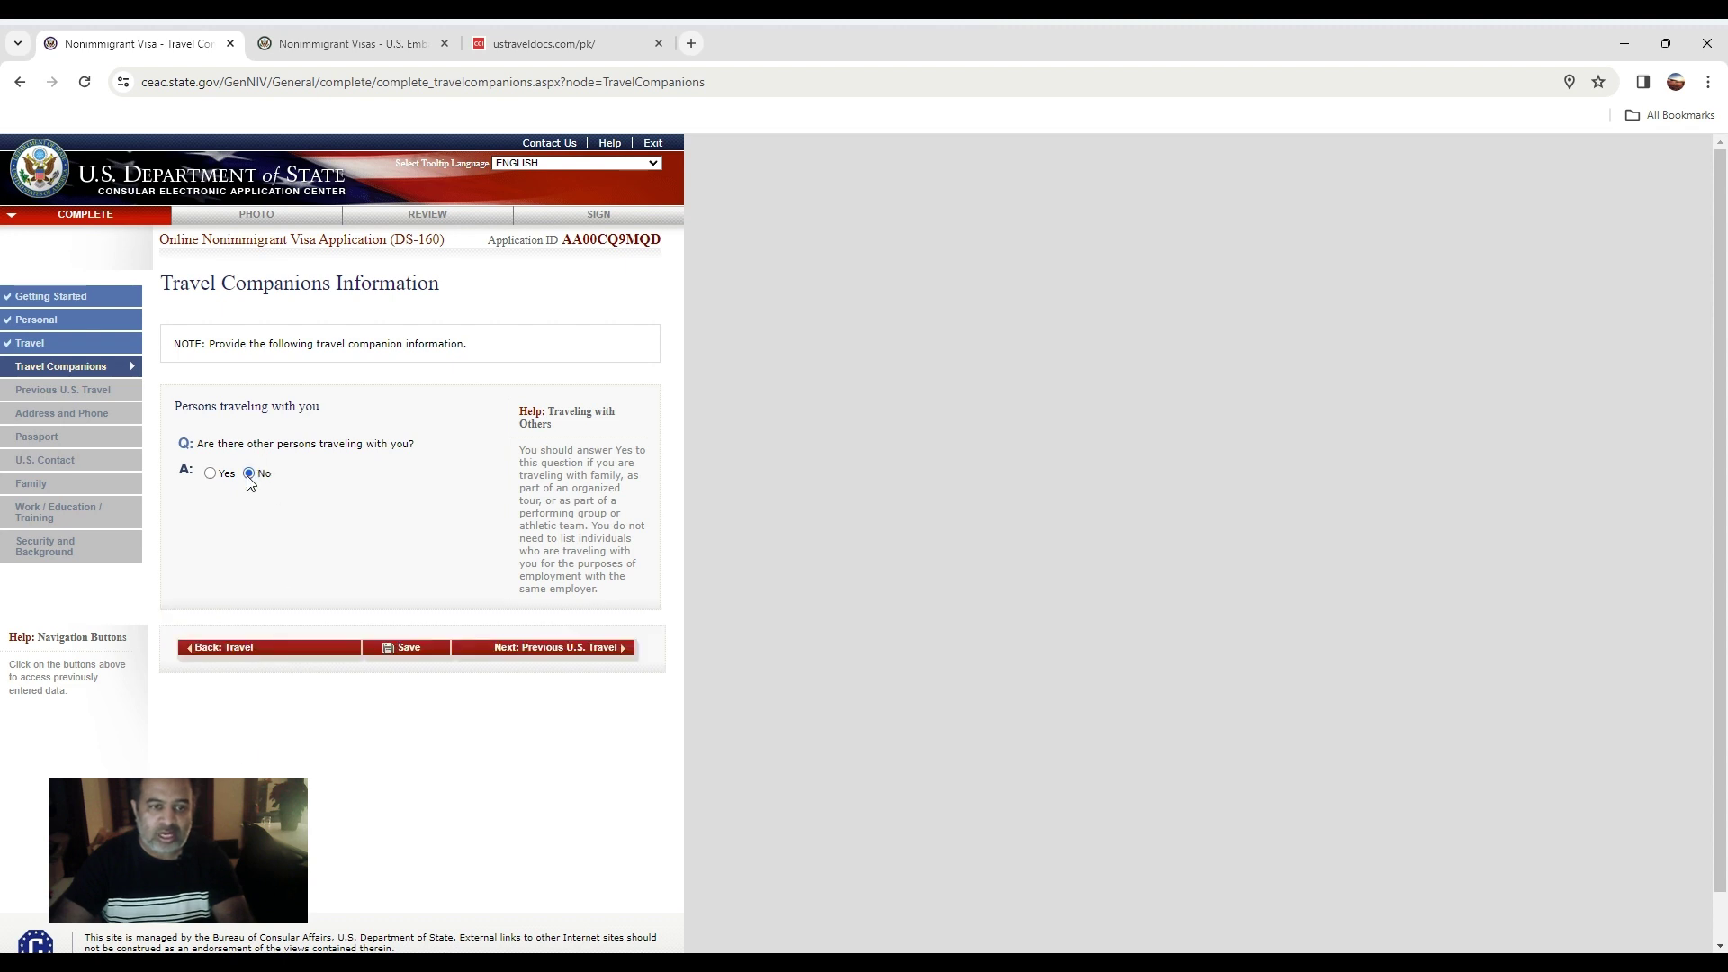
click(608, 653)
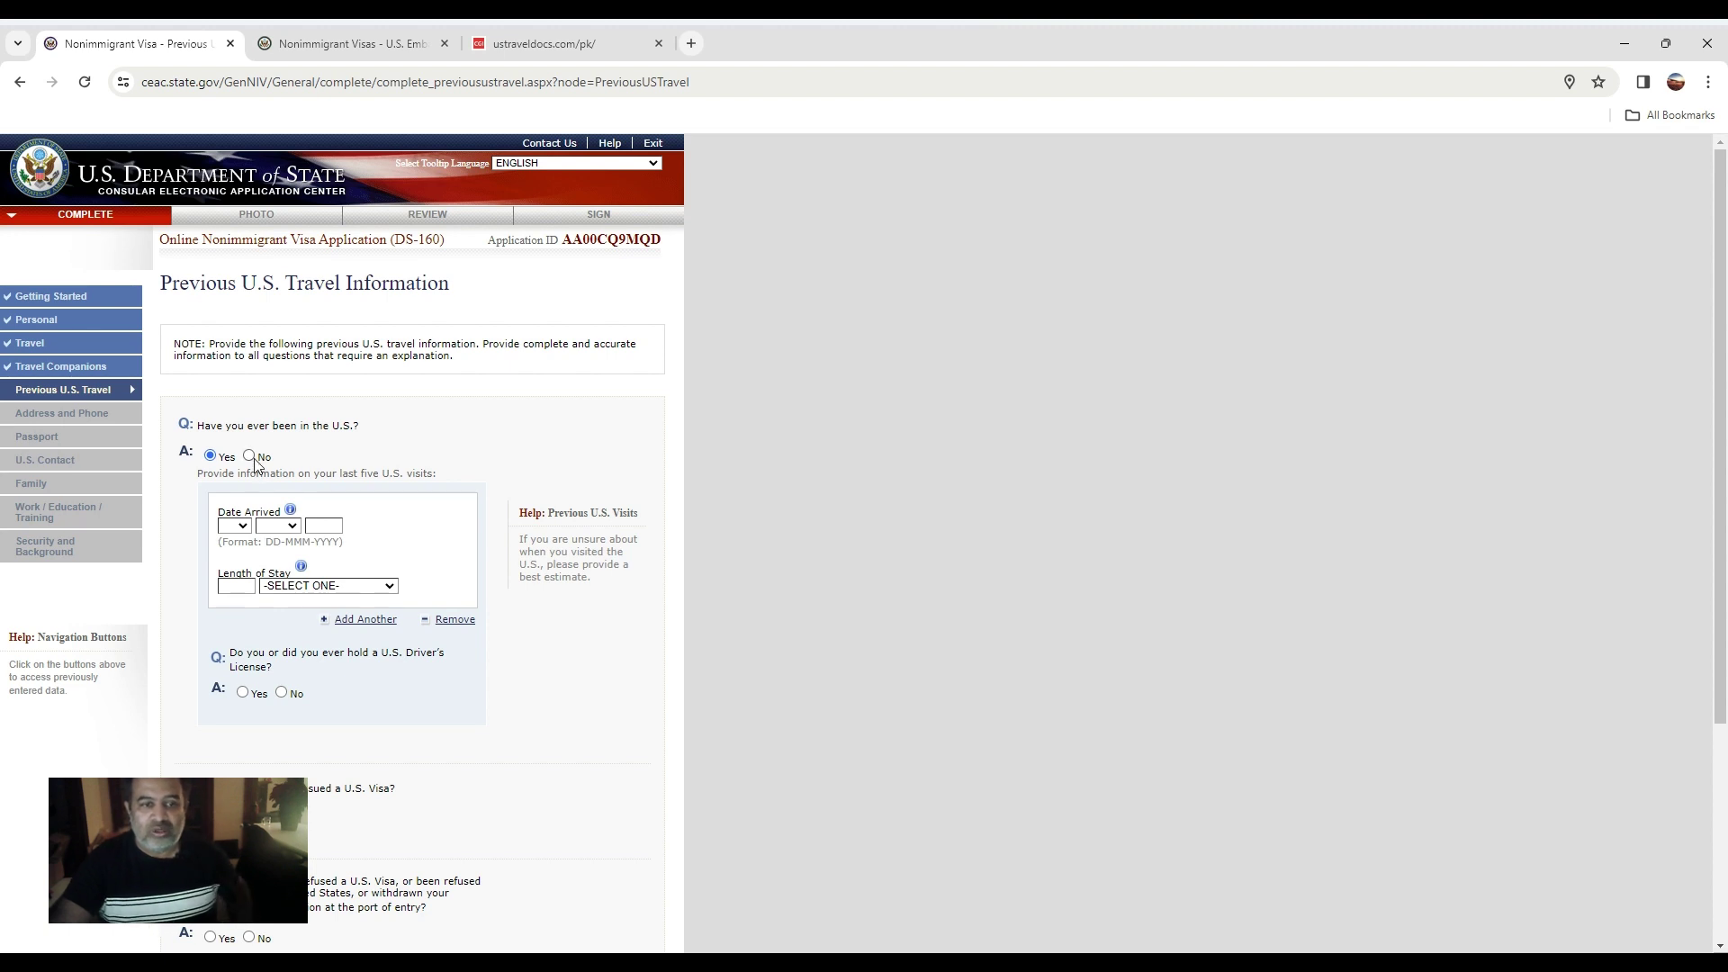
Answer No to prior U.S. visits, visas issued and visa refusals, then go to Address and Phone.
click(249, 456)
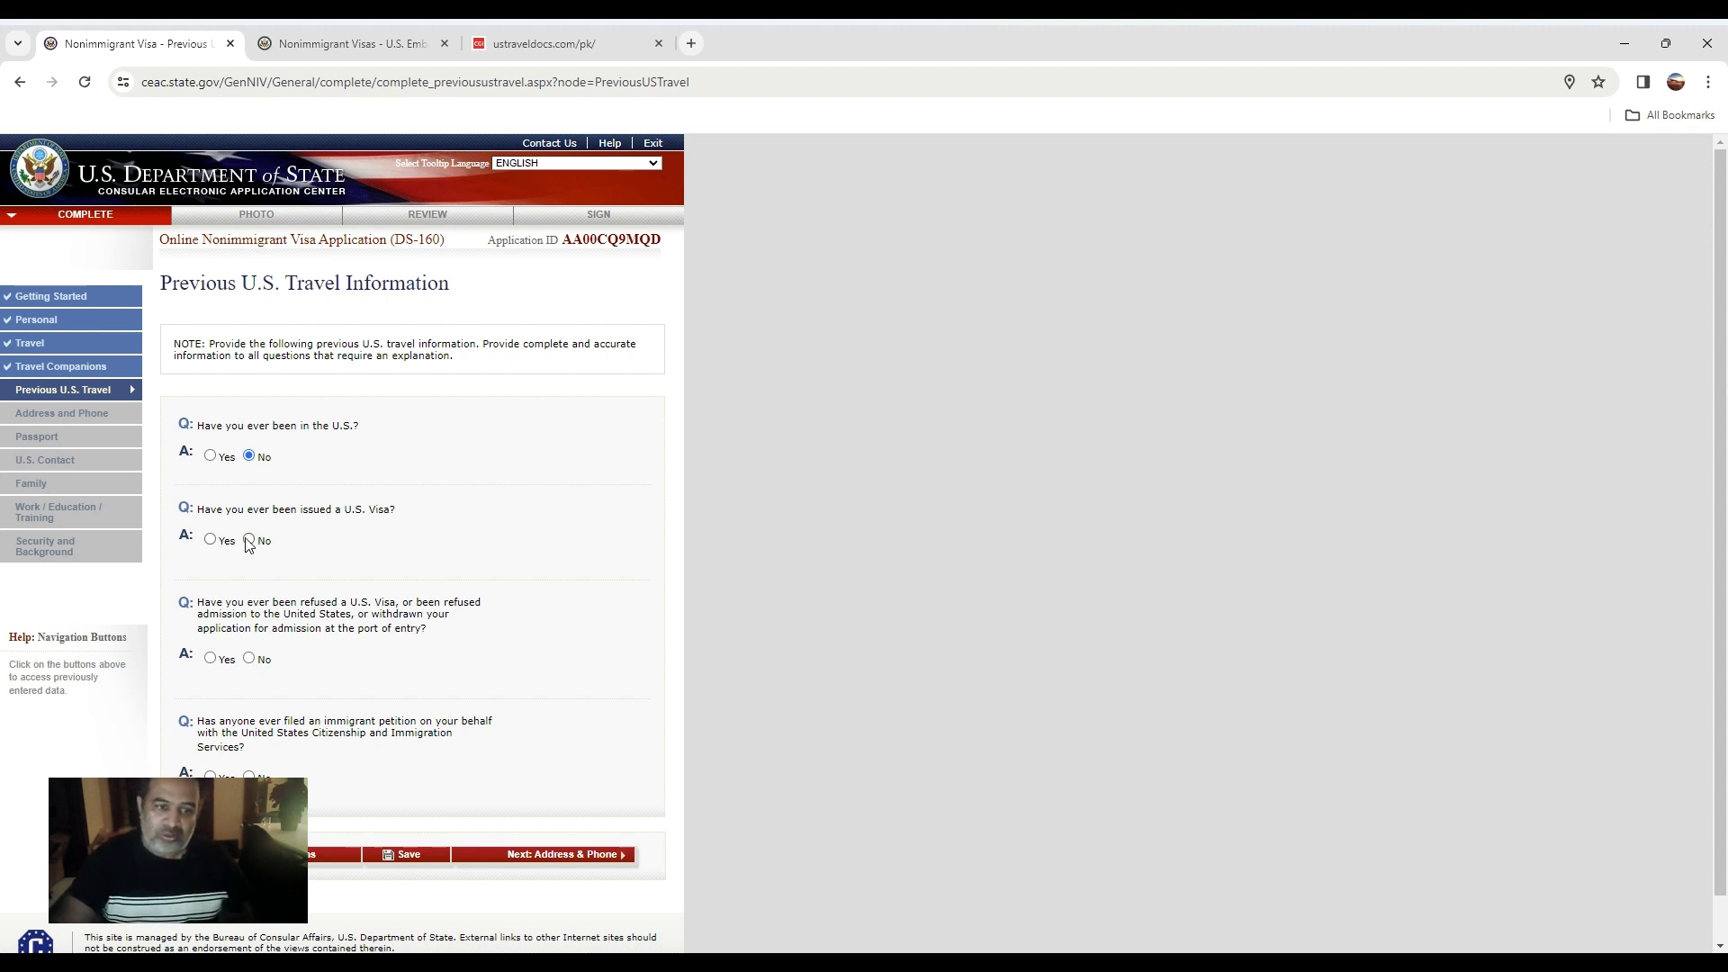
click(248, 539)
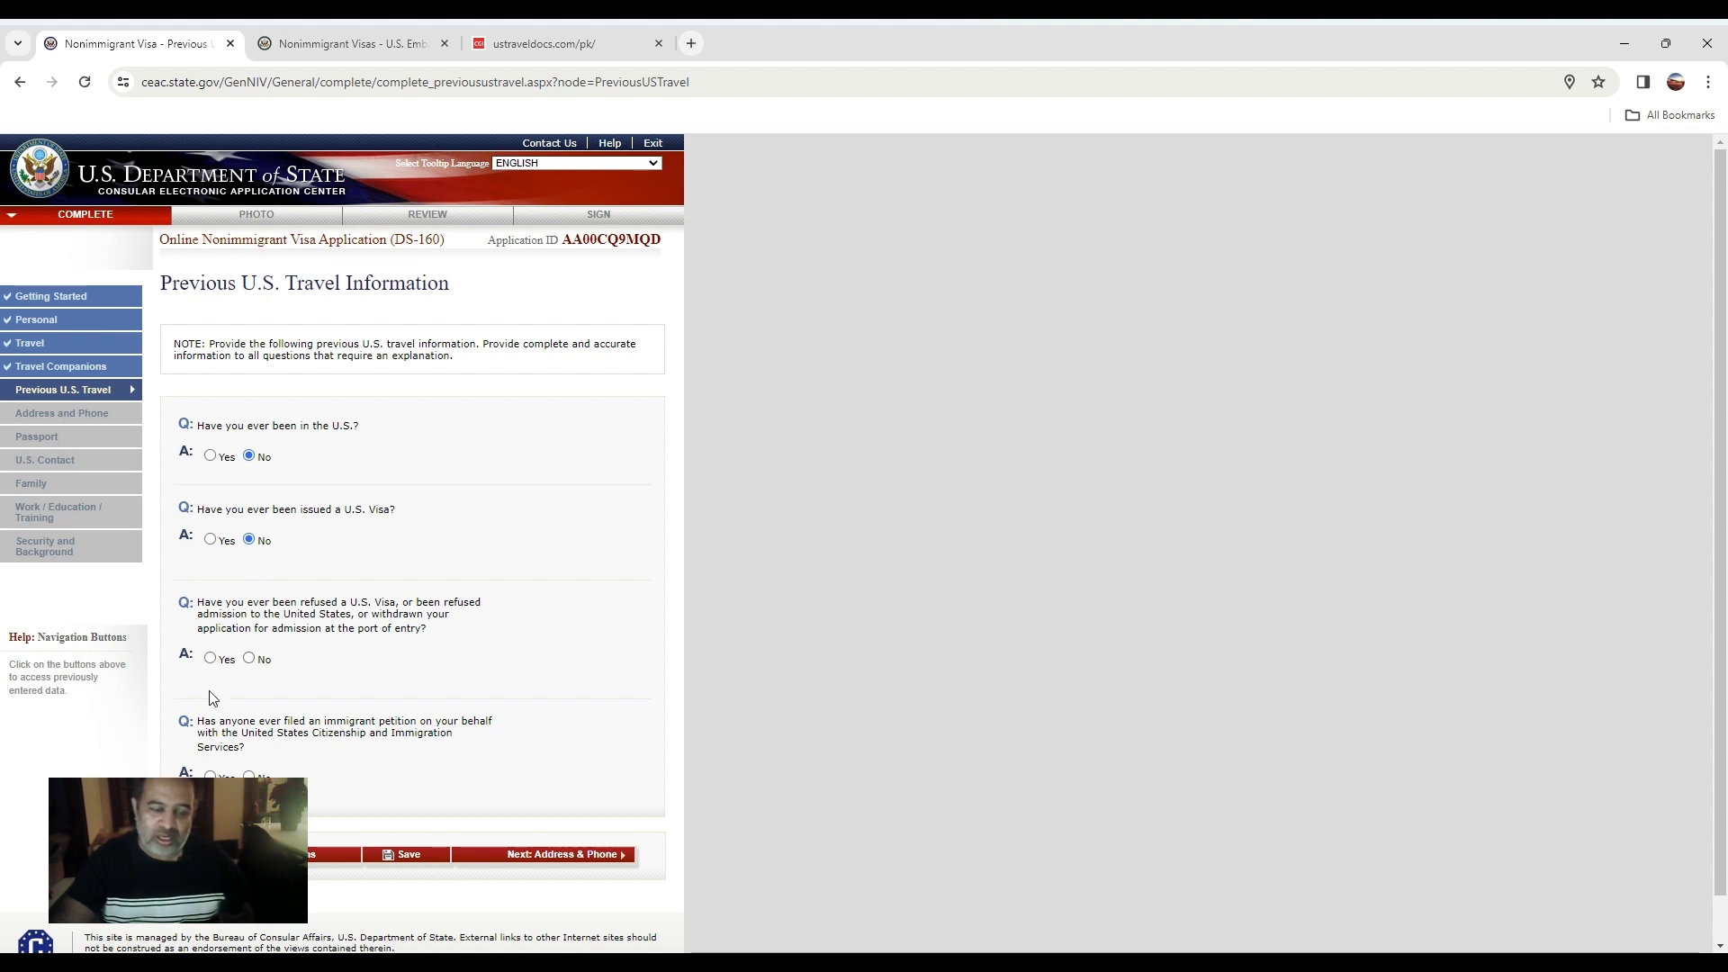
click(249, 659)
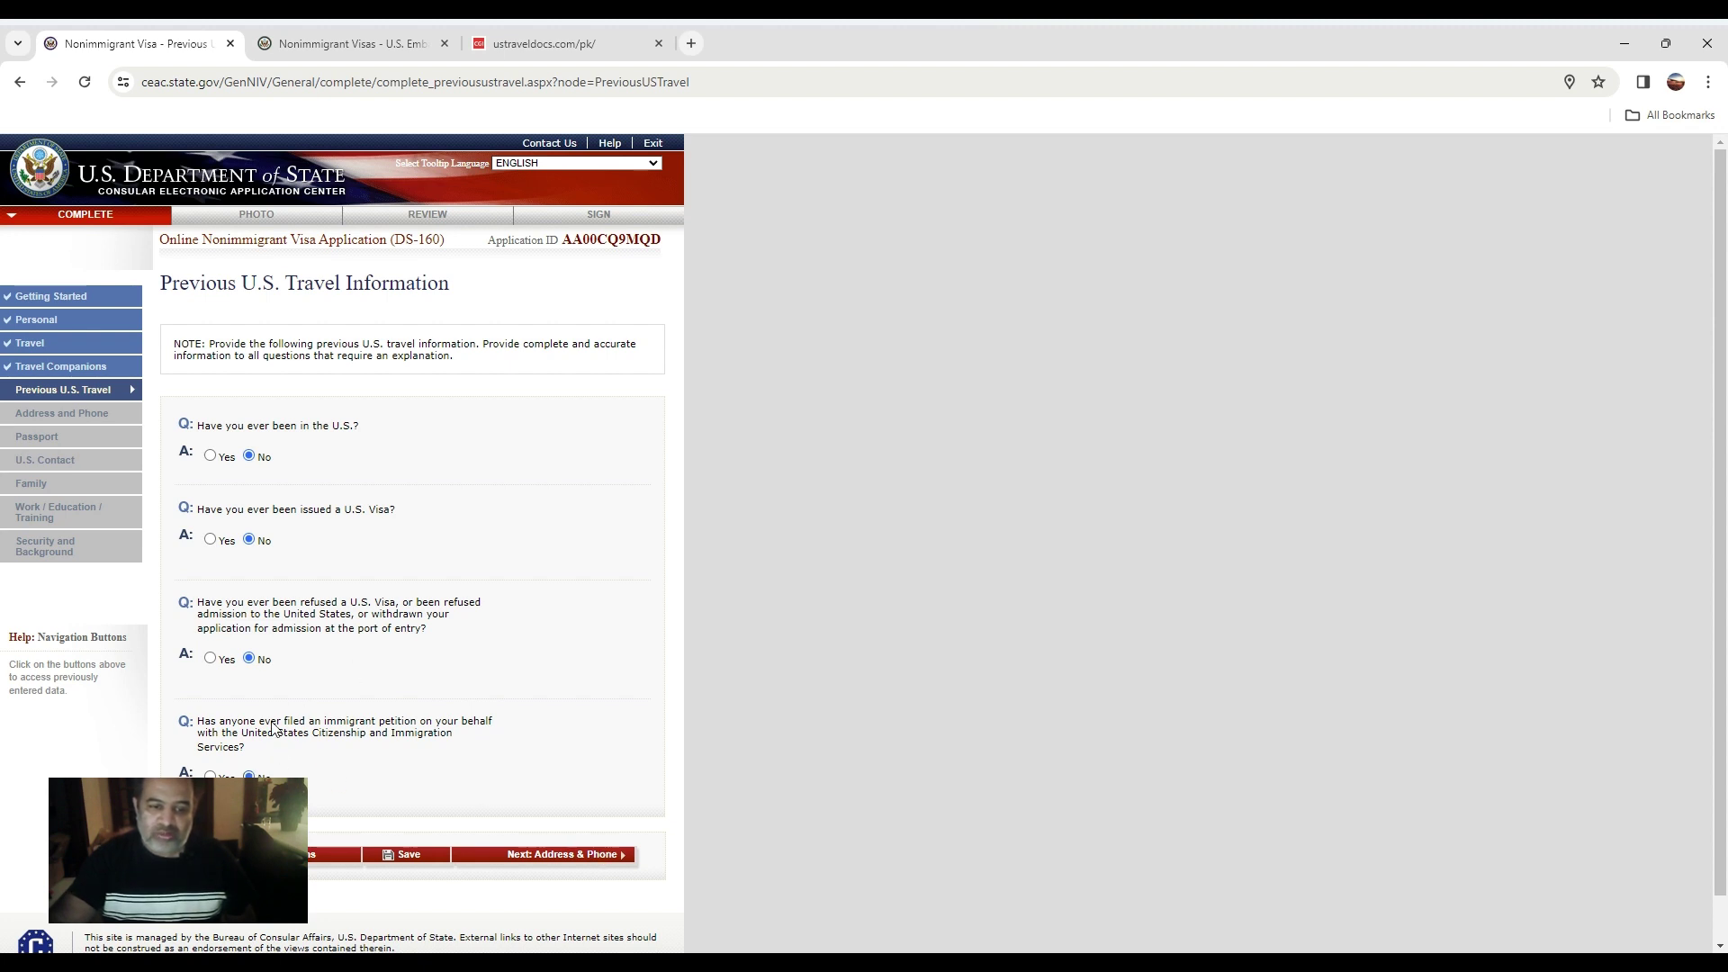
click(524, 850)
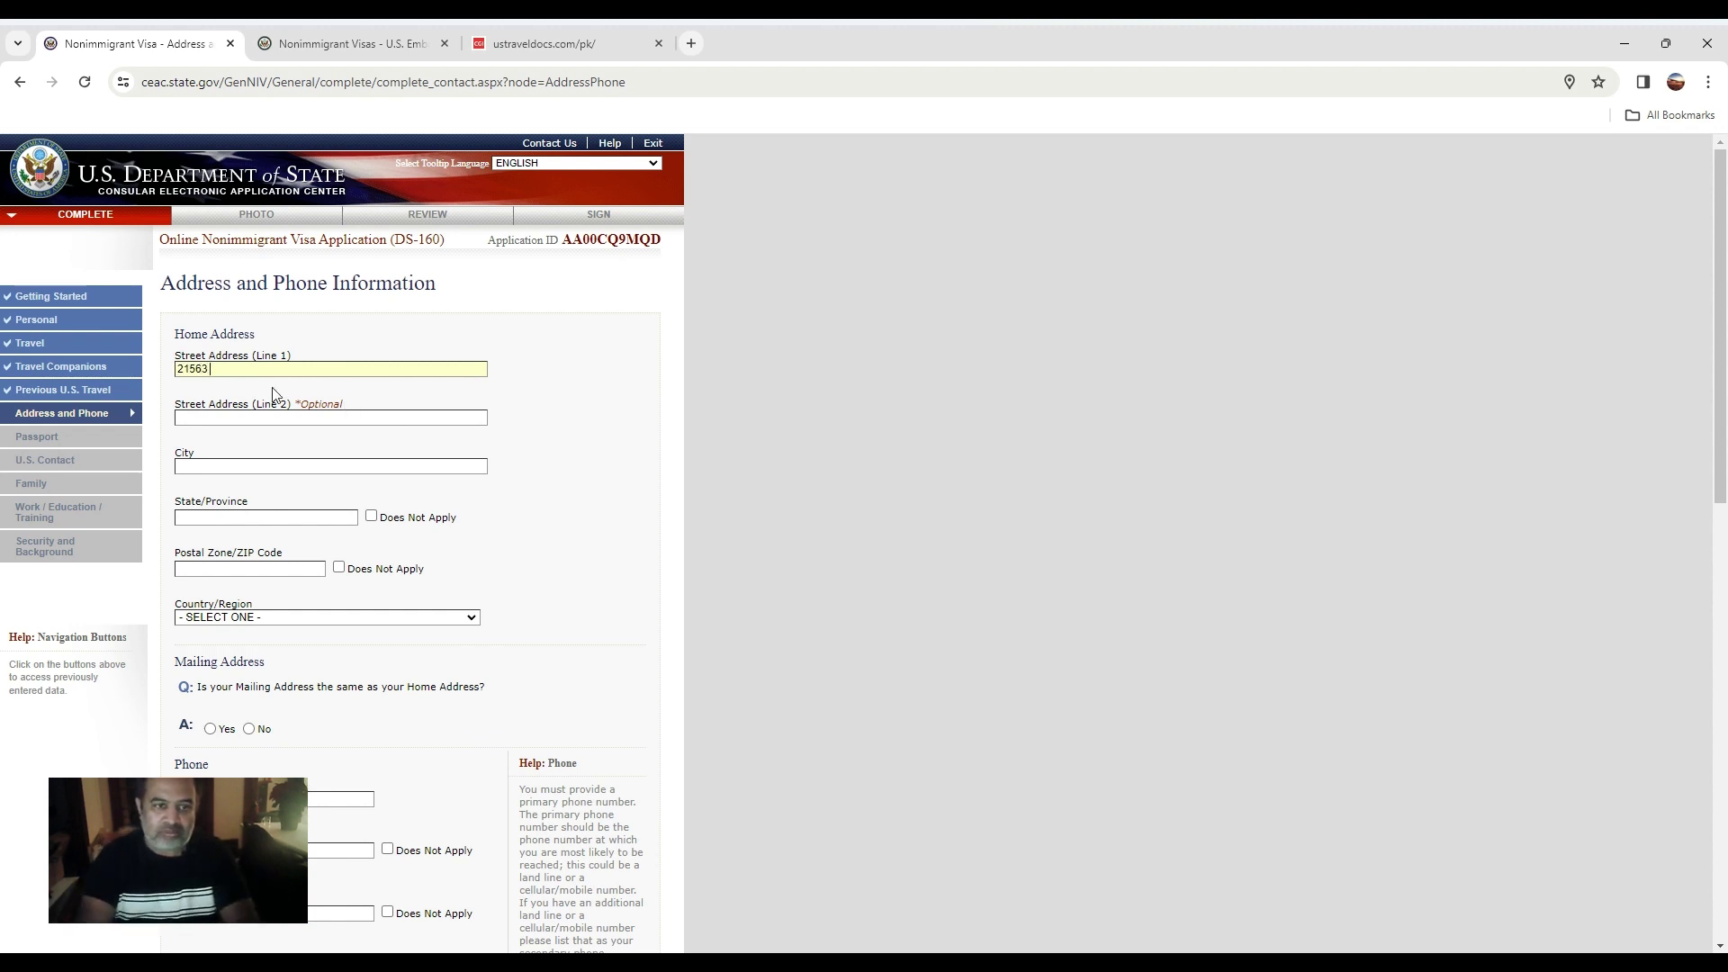
Fill in the home city, street line, province SINDH, postal code and country Pakistan.
click(260, 466)
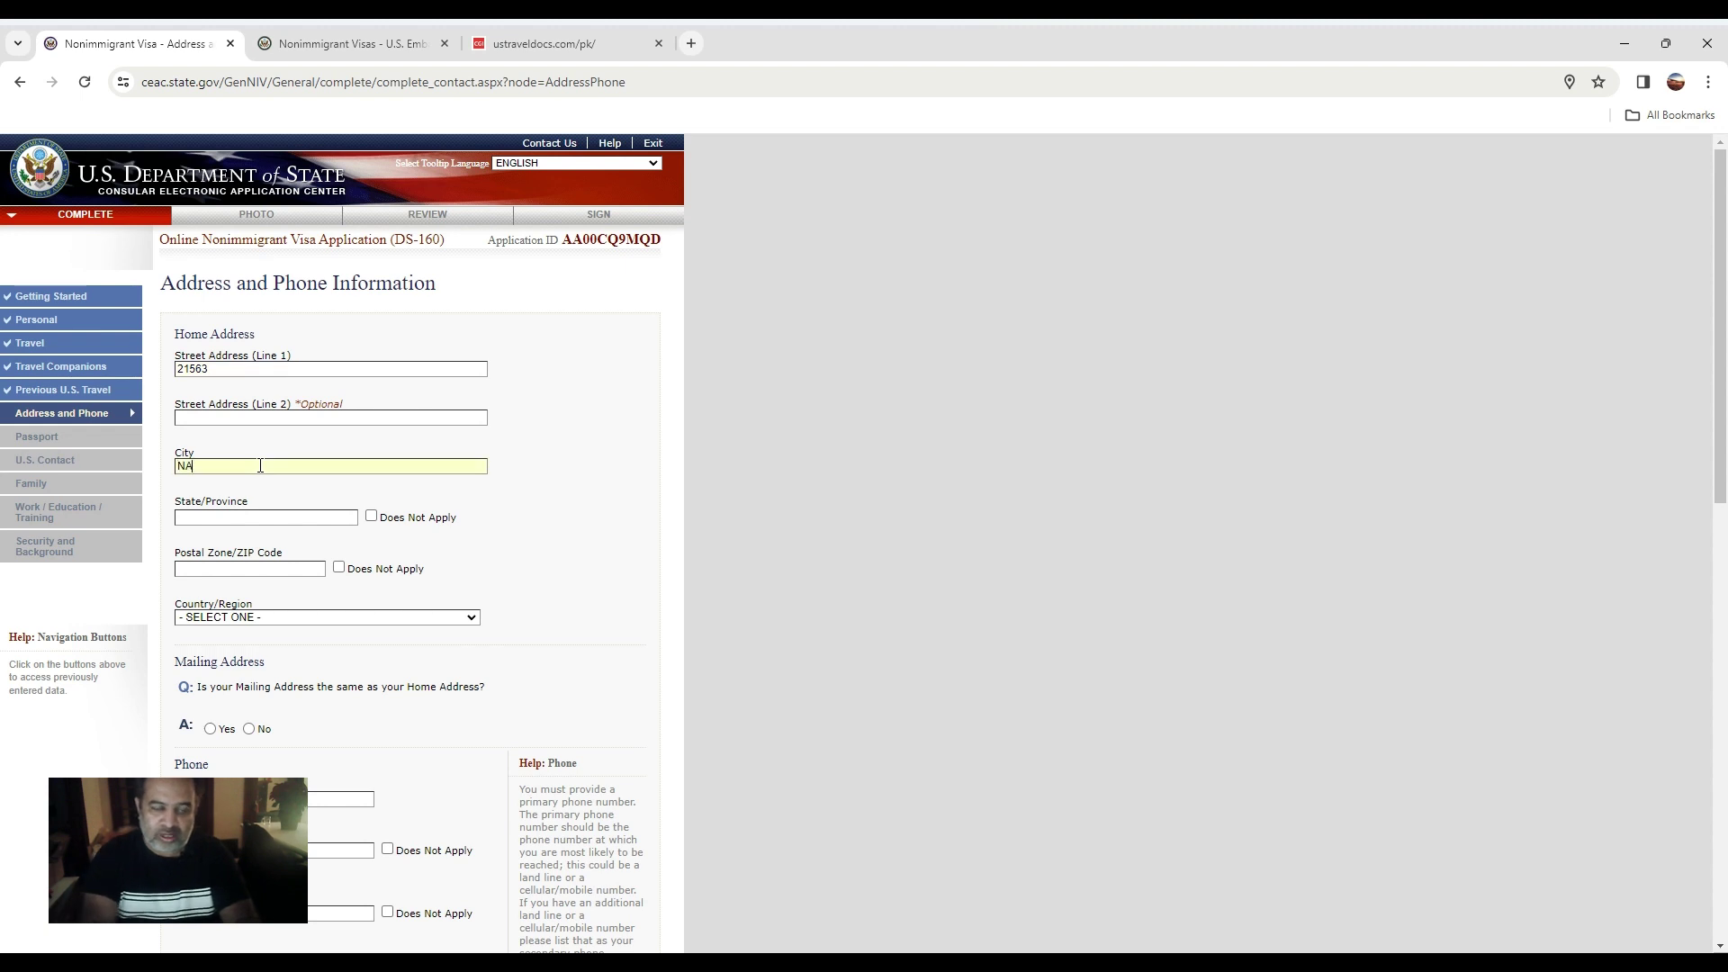
text(NAZAMABA)
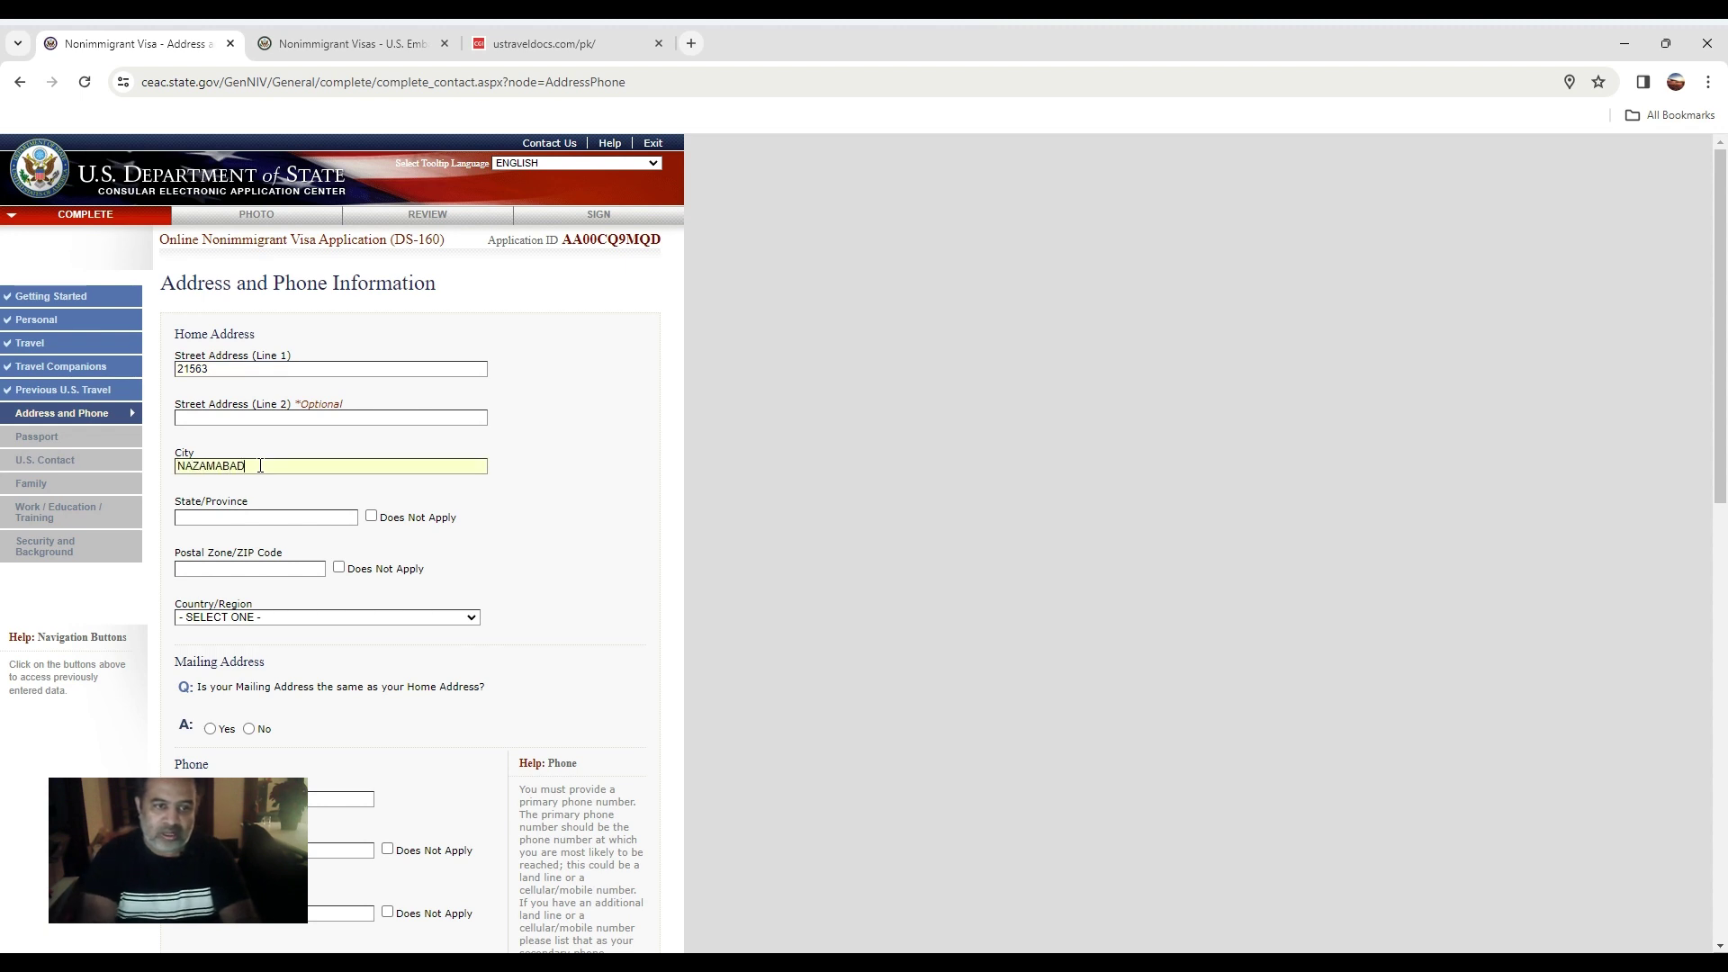
text(D)
click(269, 371)
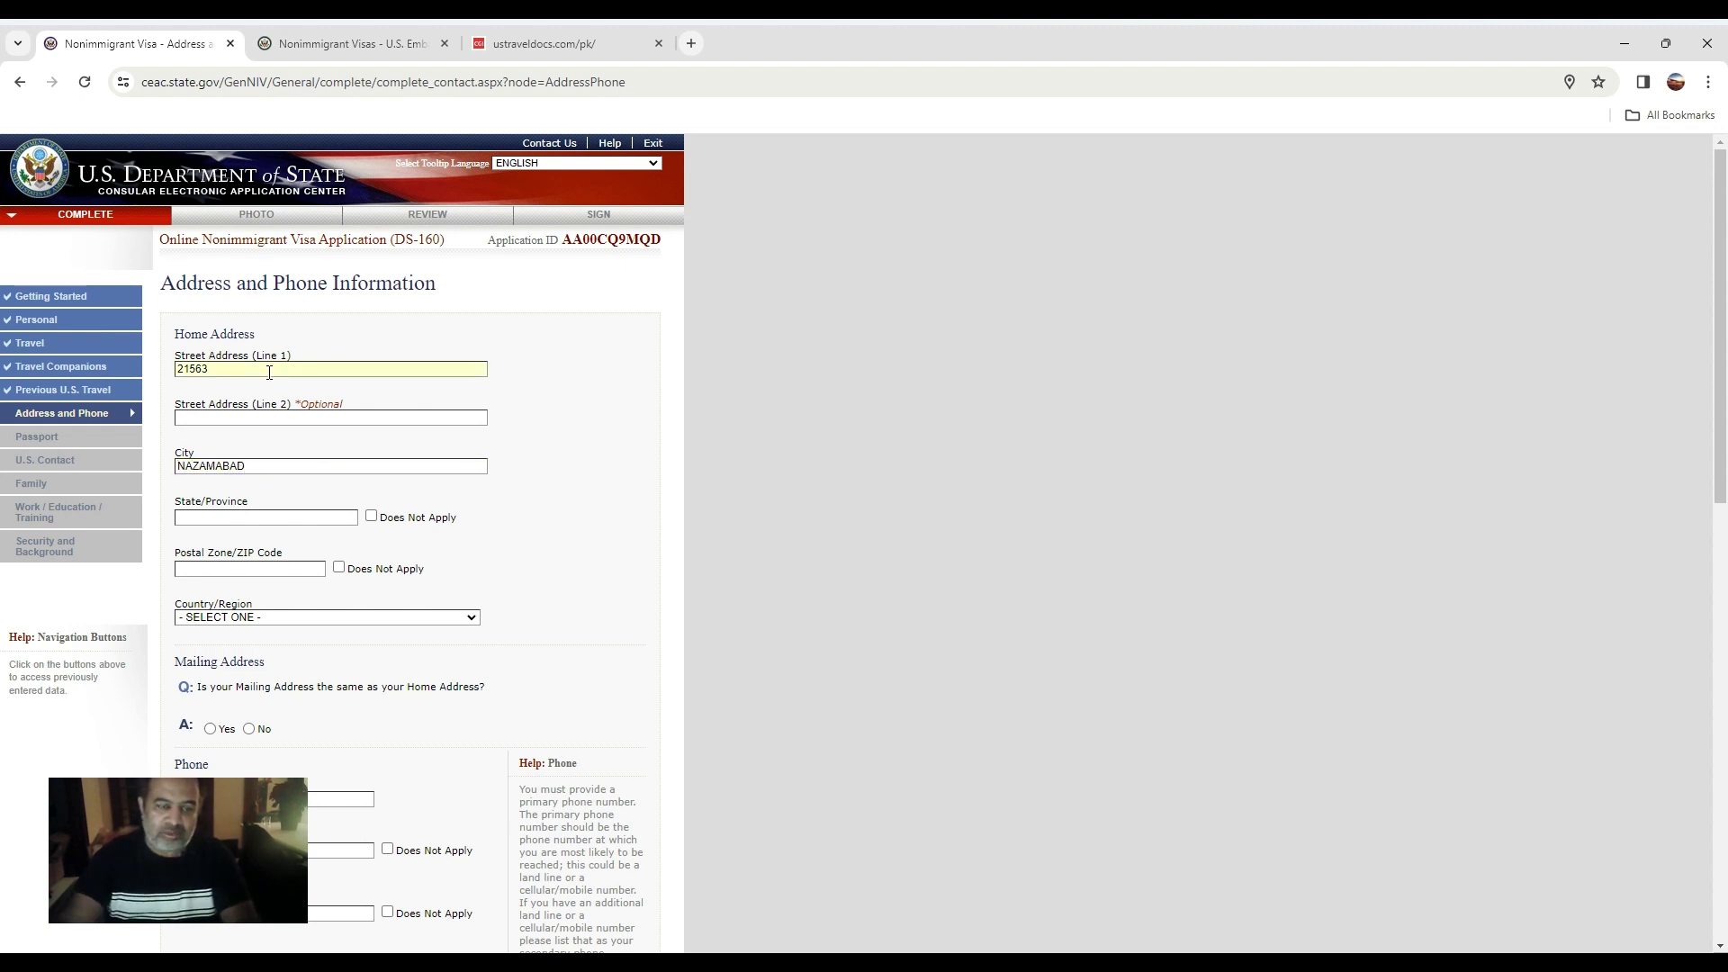
text(KJSFK)
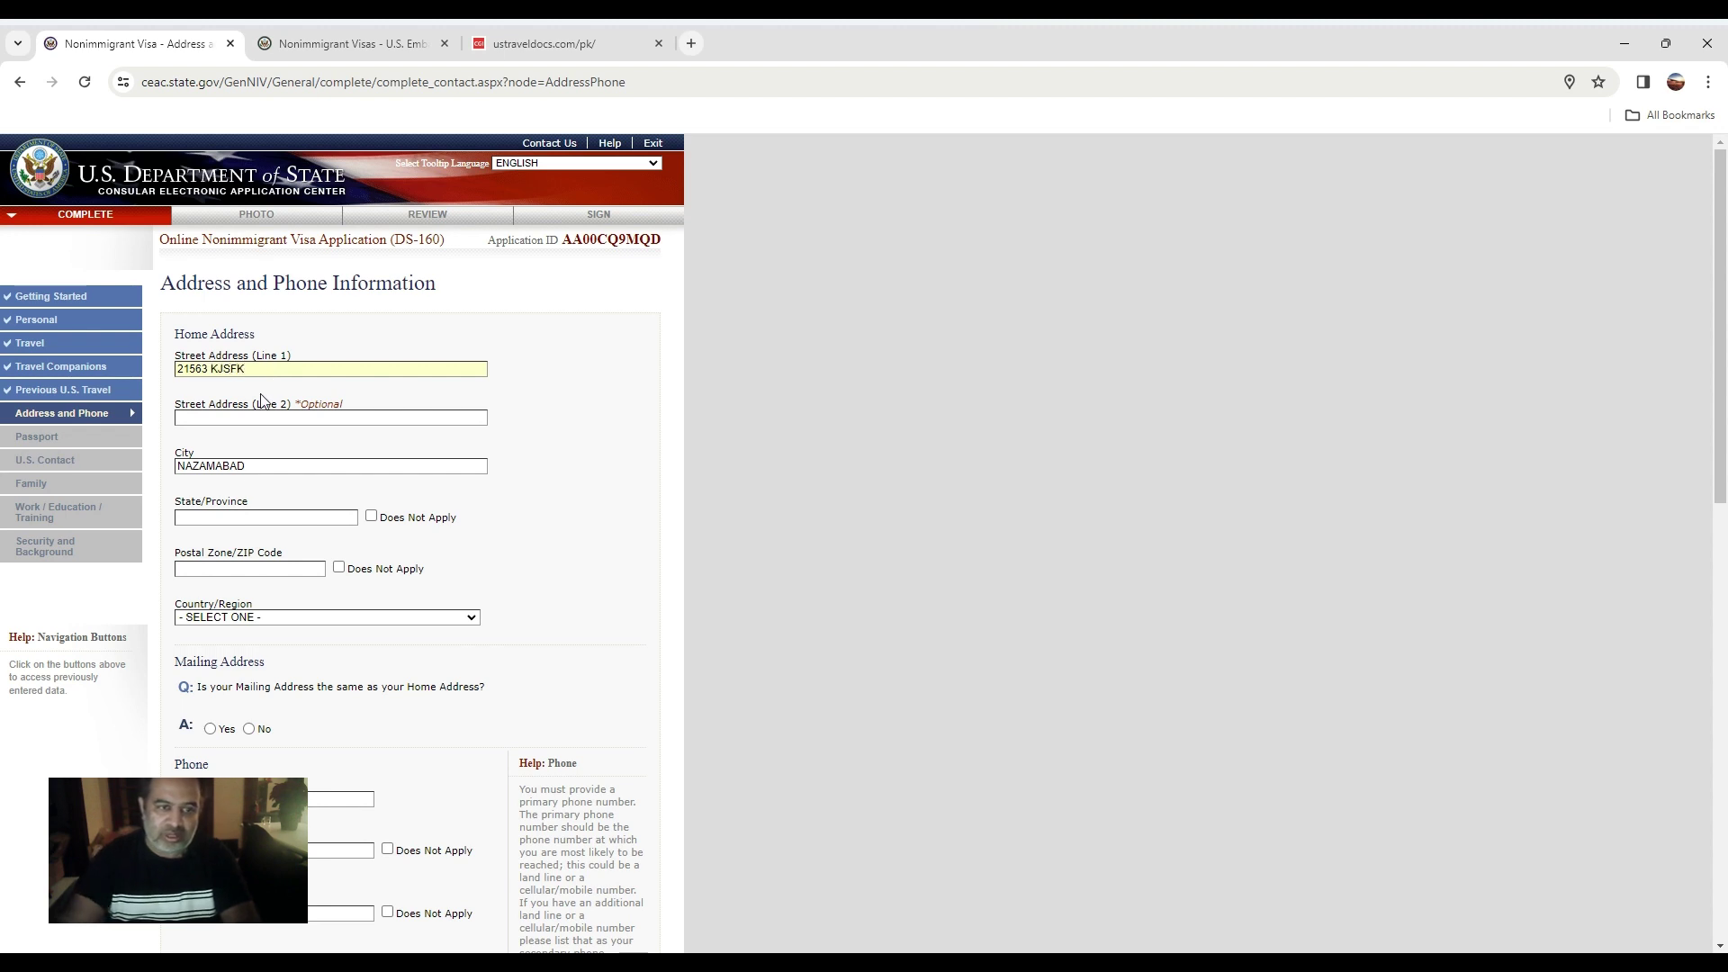
click(218, 516)
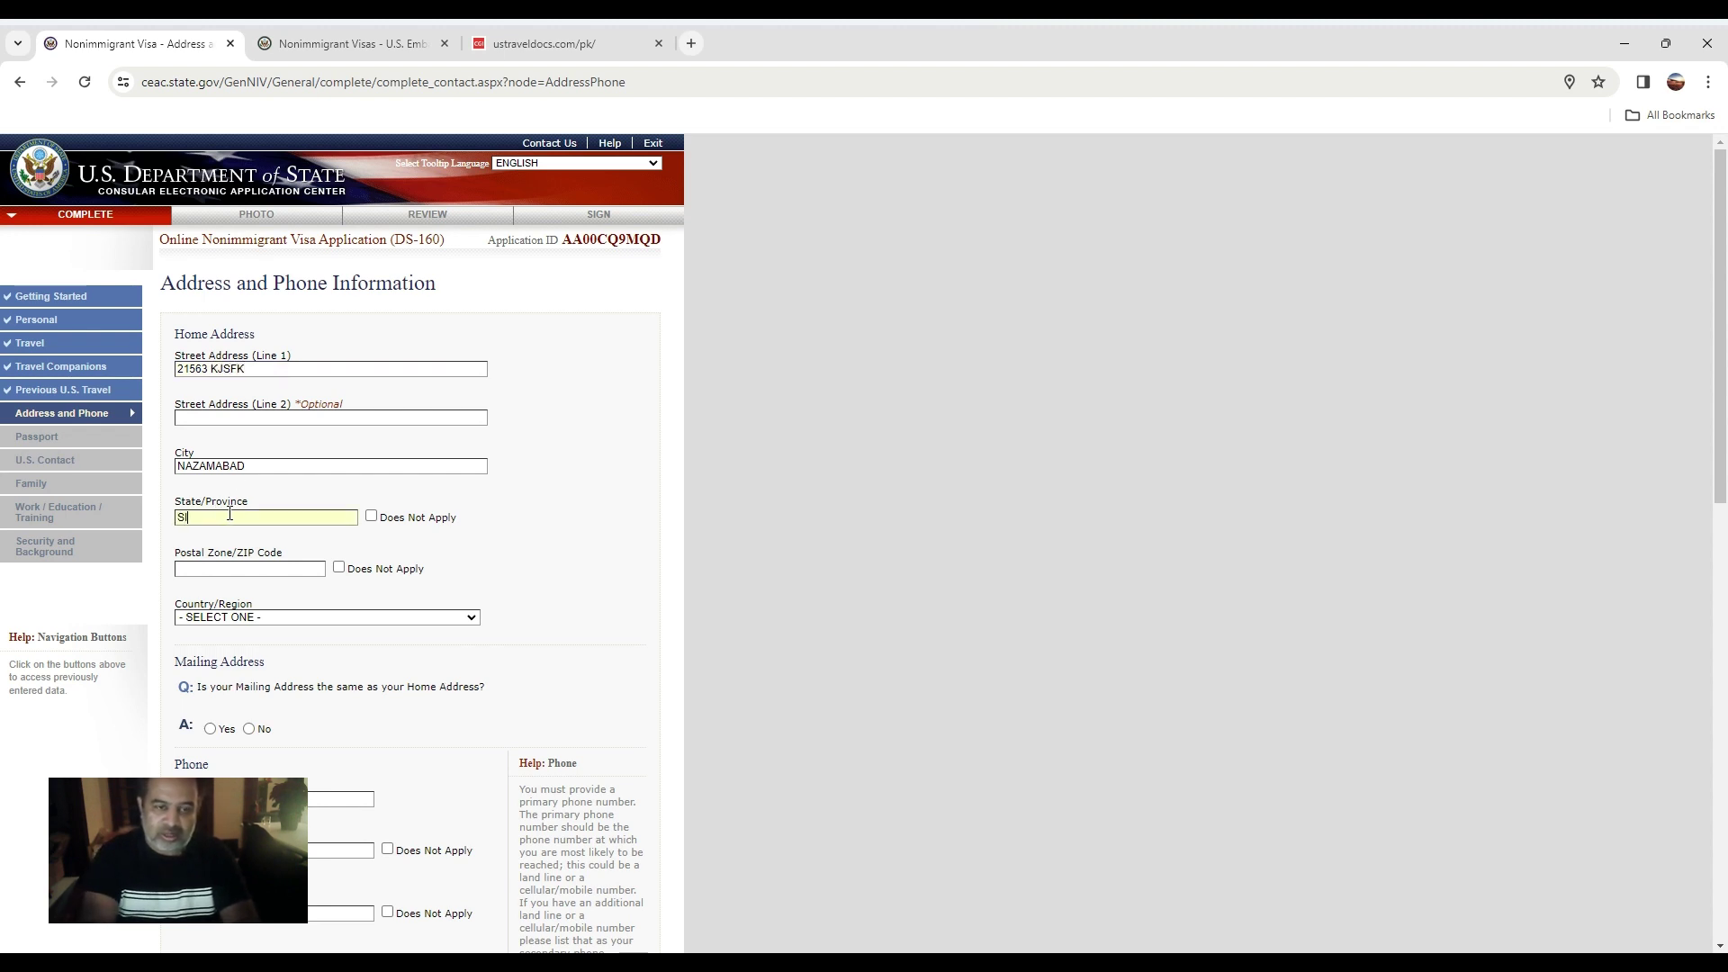
text(SINDH)
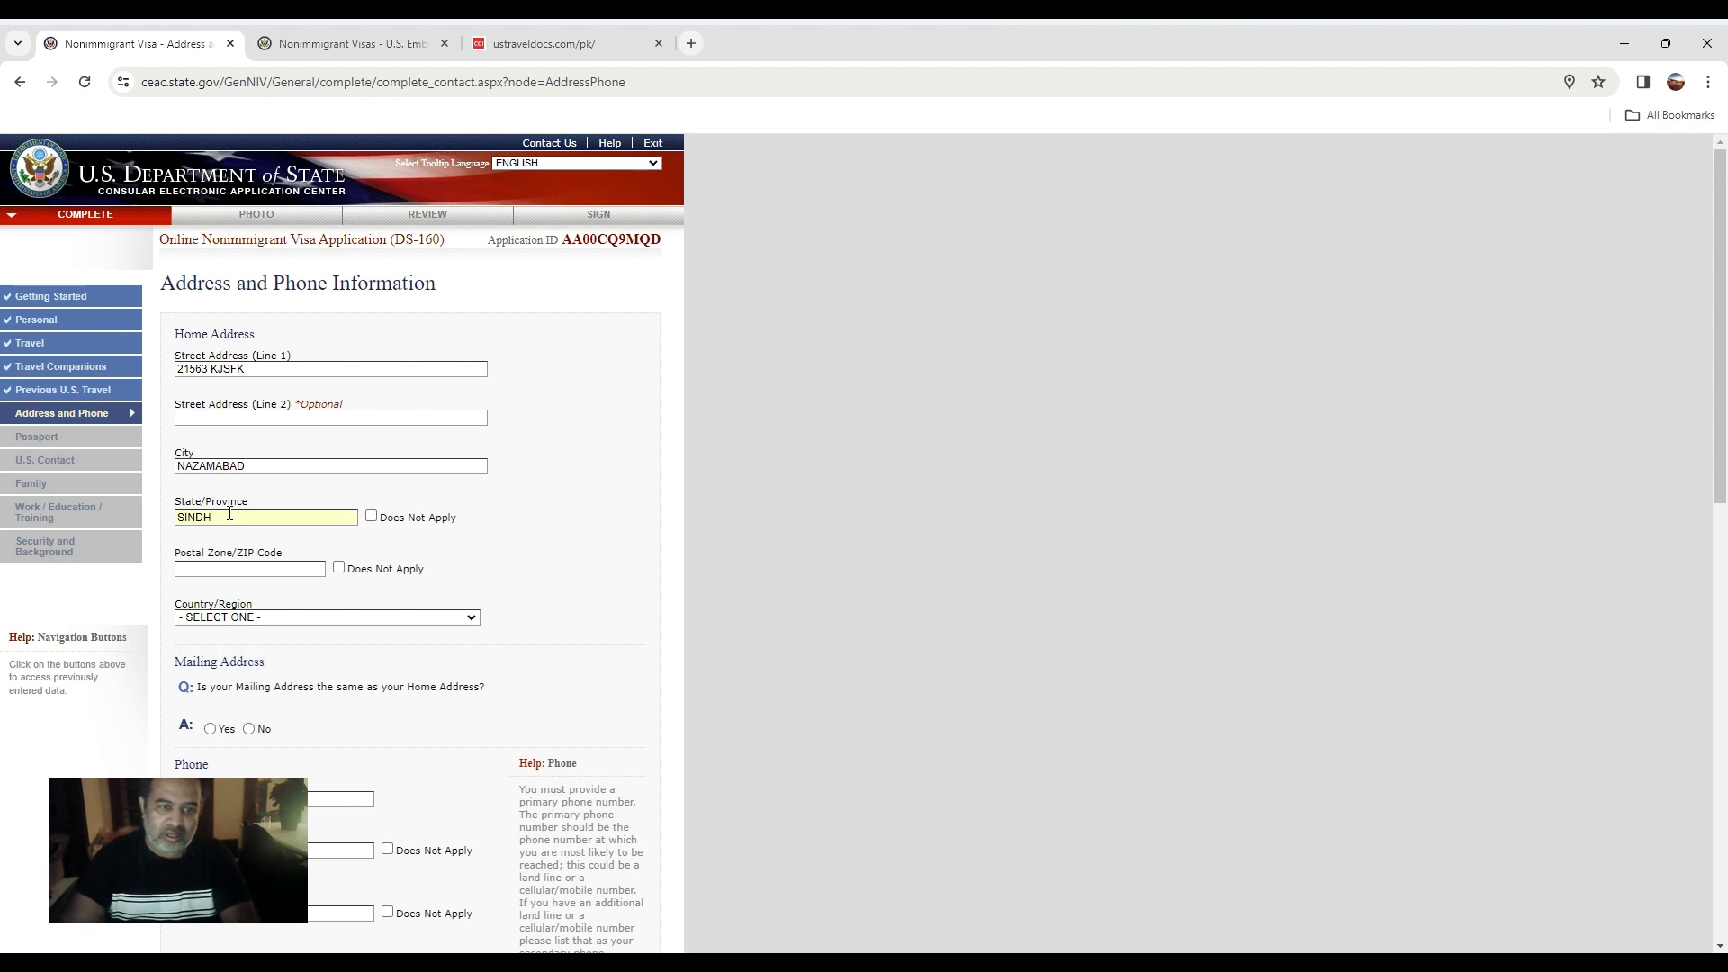
click(224, 564)
text(763654)
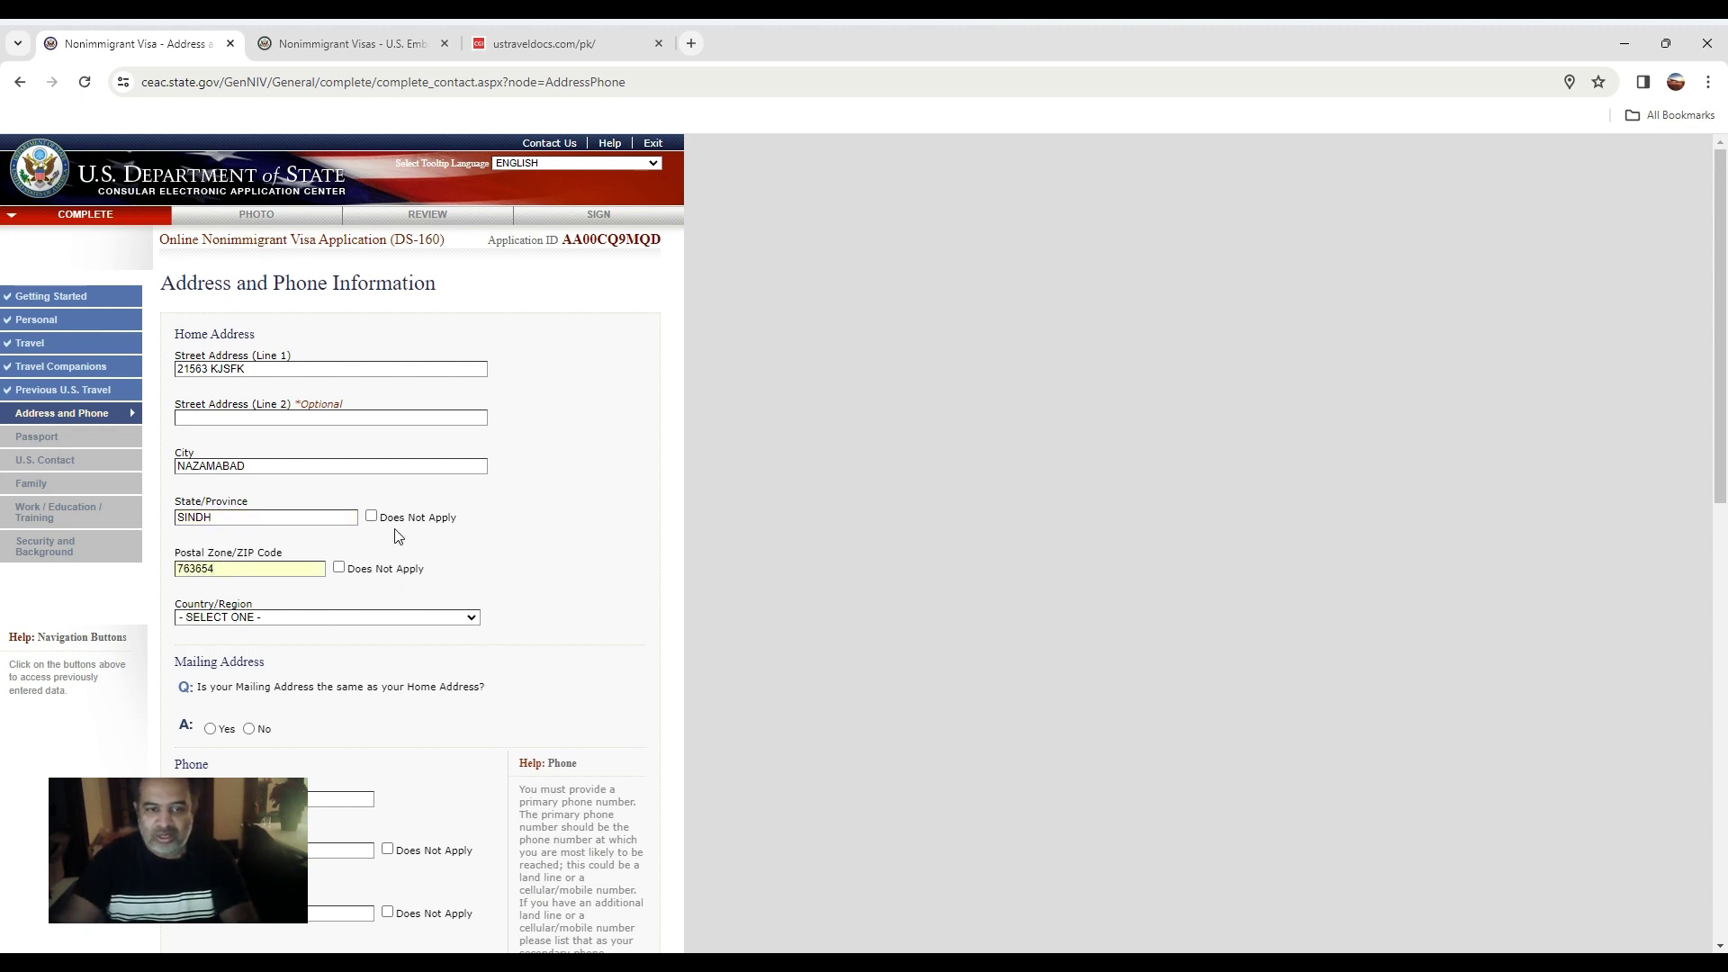
key(Tab)
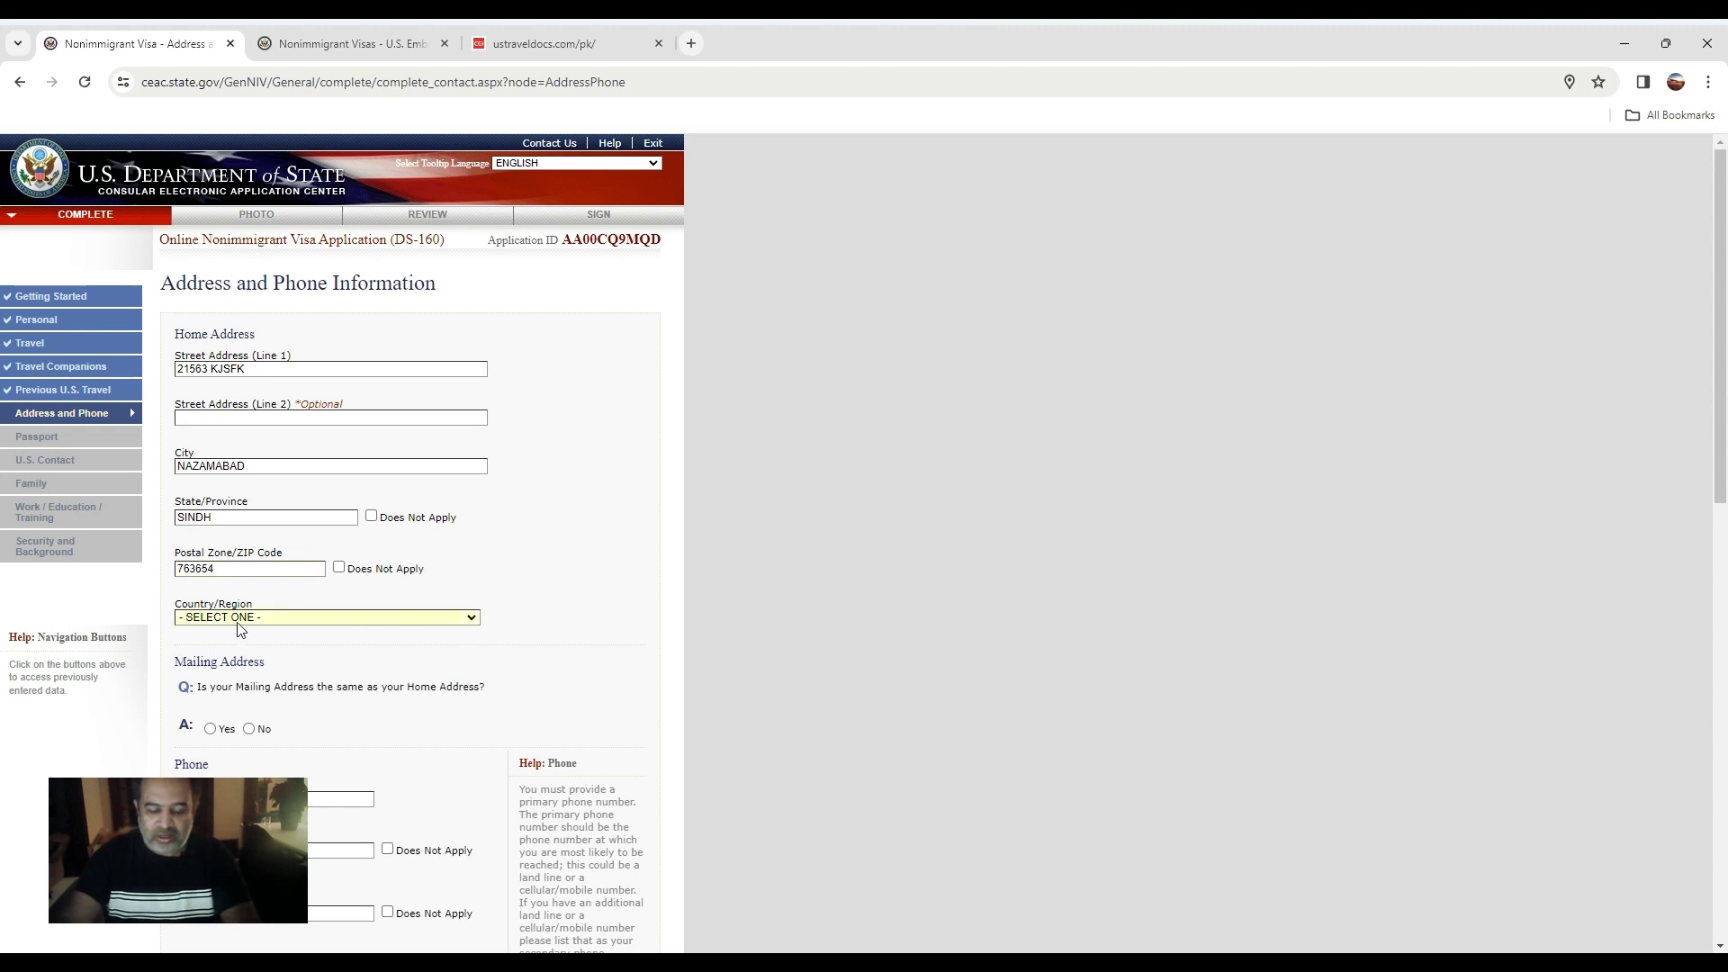
text(pak)
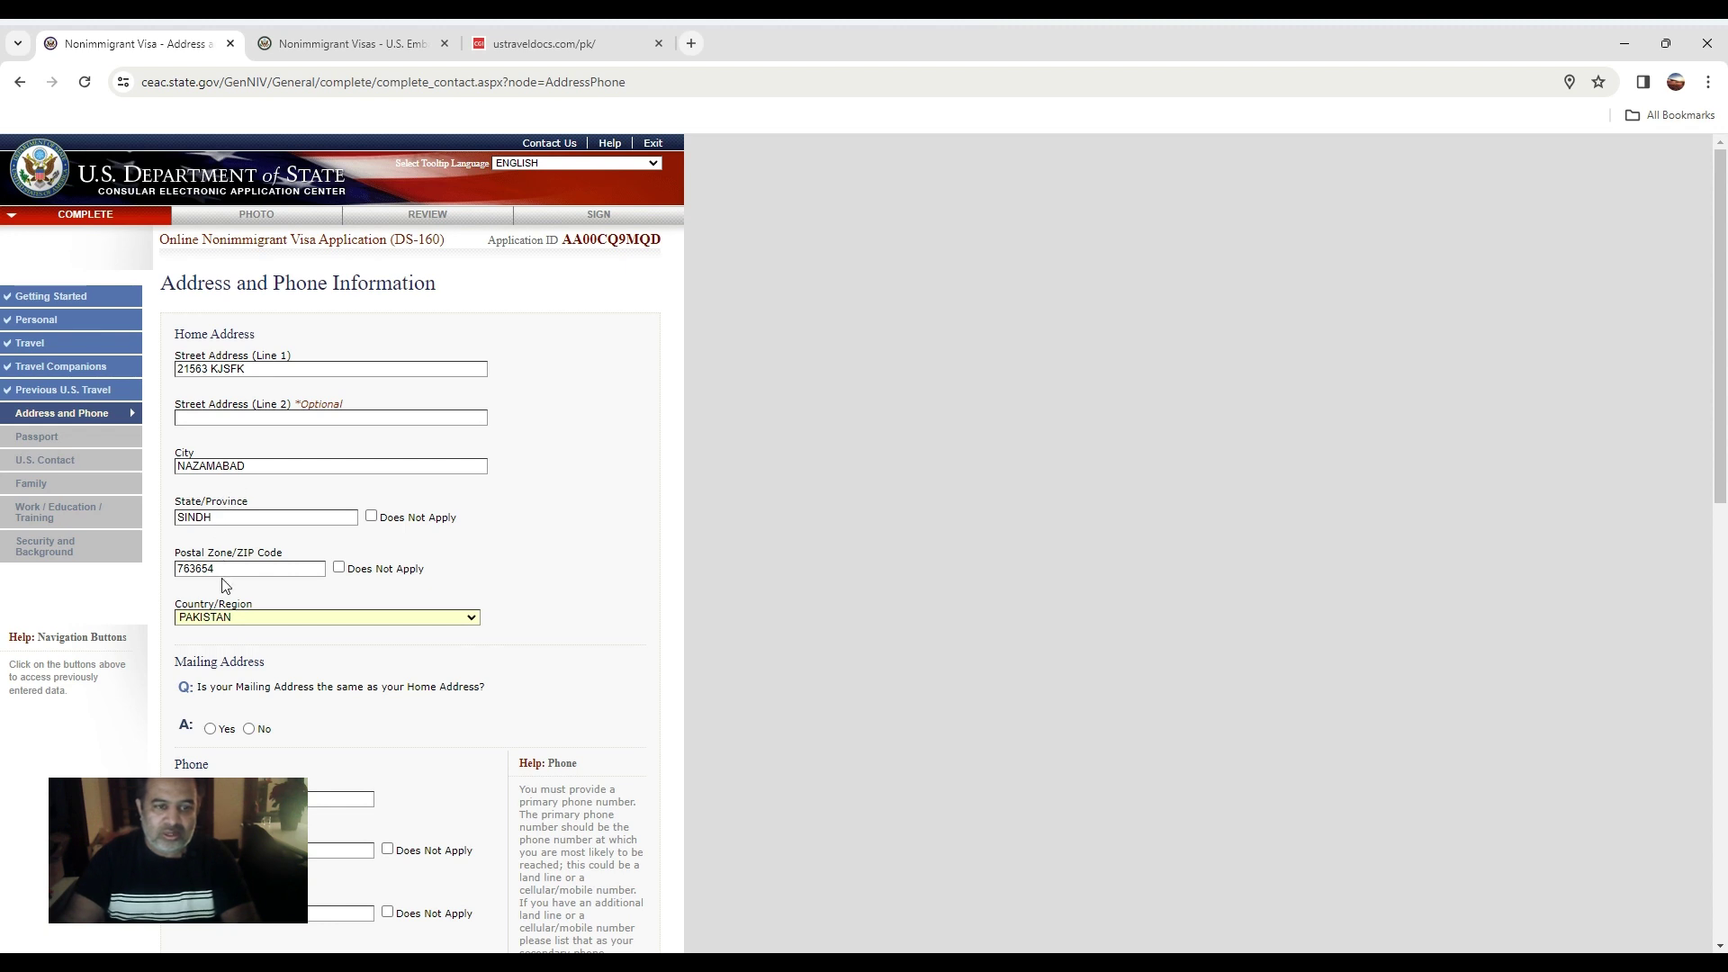
Replace the home city with KARACHINAZMABAD and mark the mailing address as different from home.
click(246, 467)
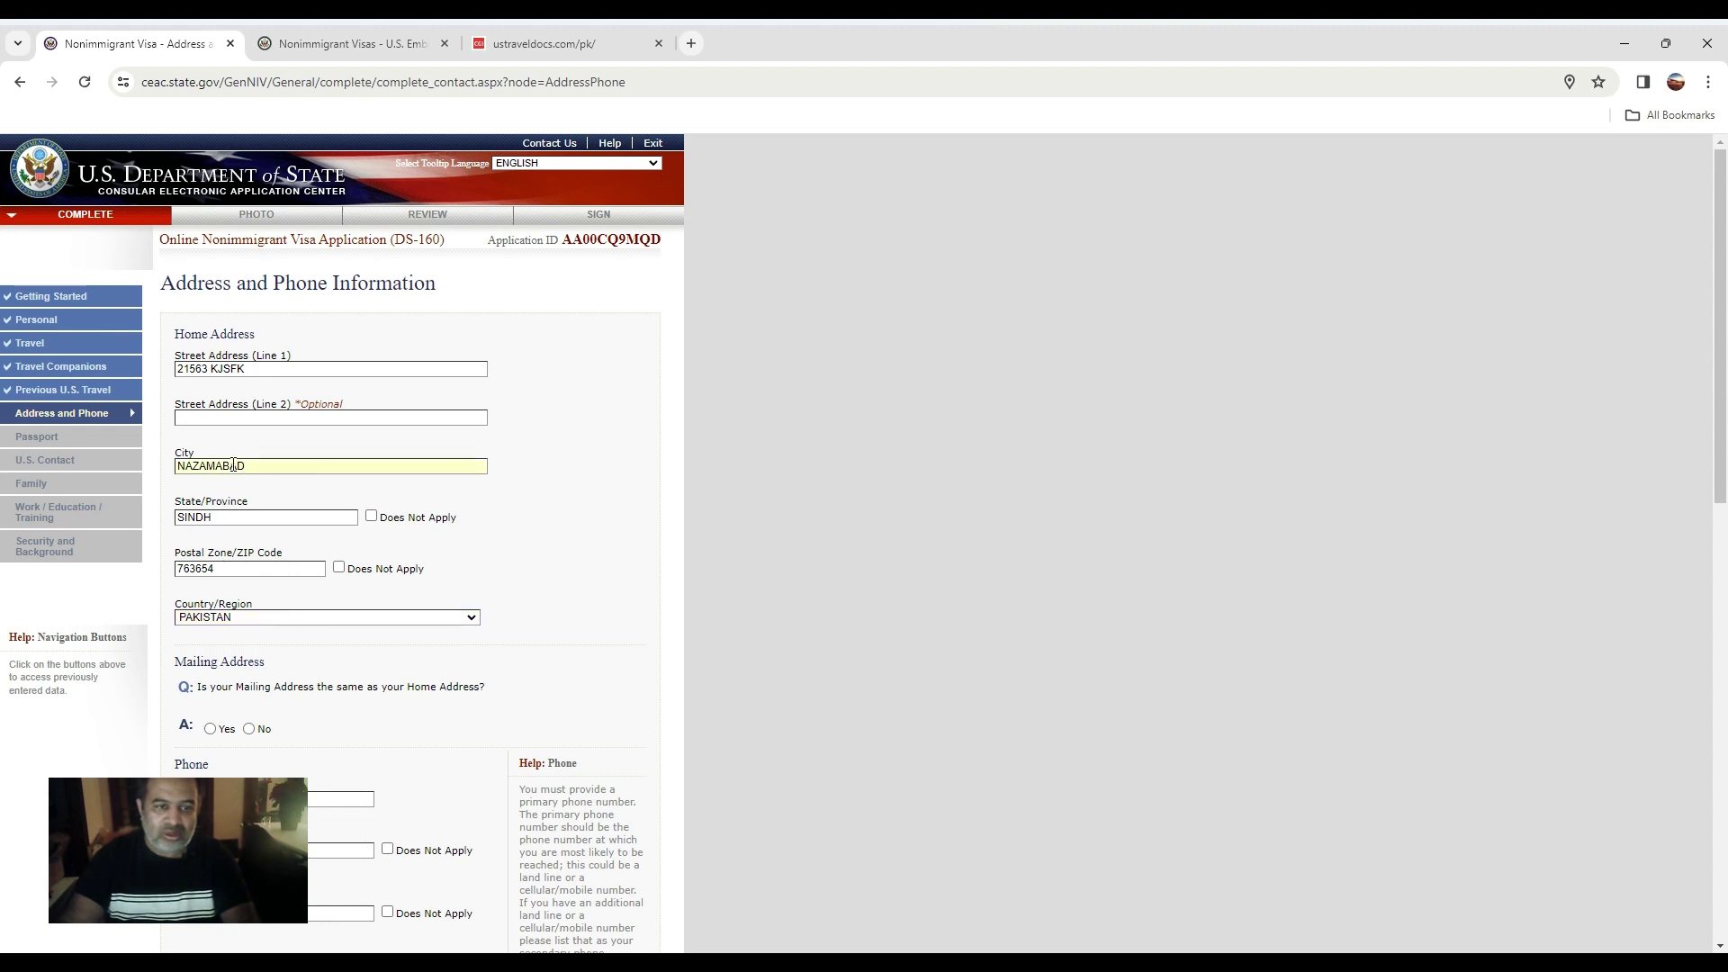
drag(248, 465, 173, 464)
text(KARA)
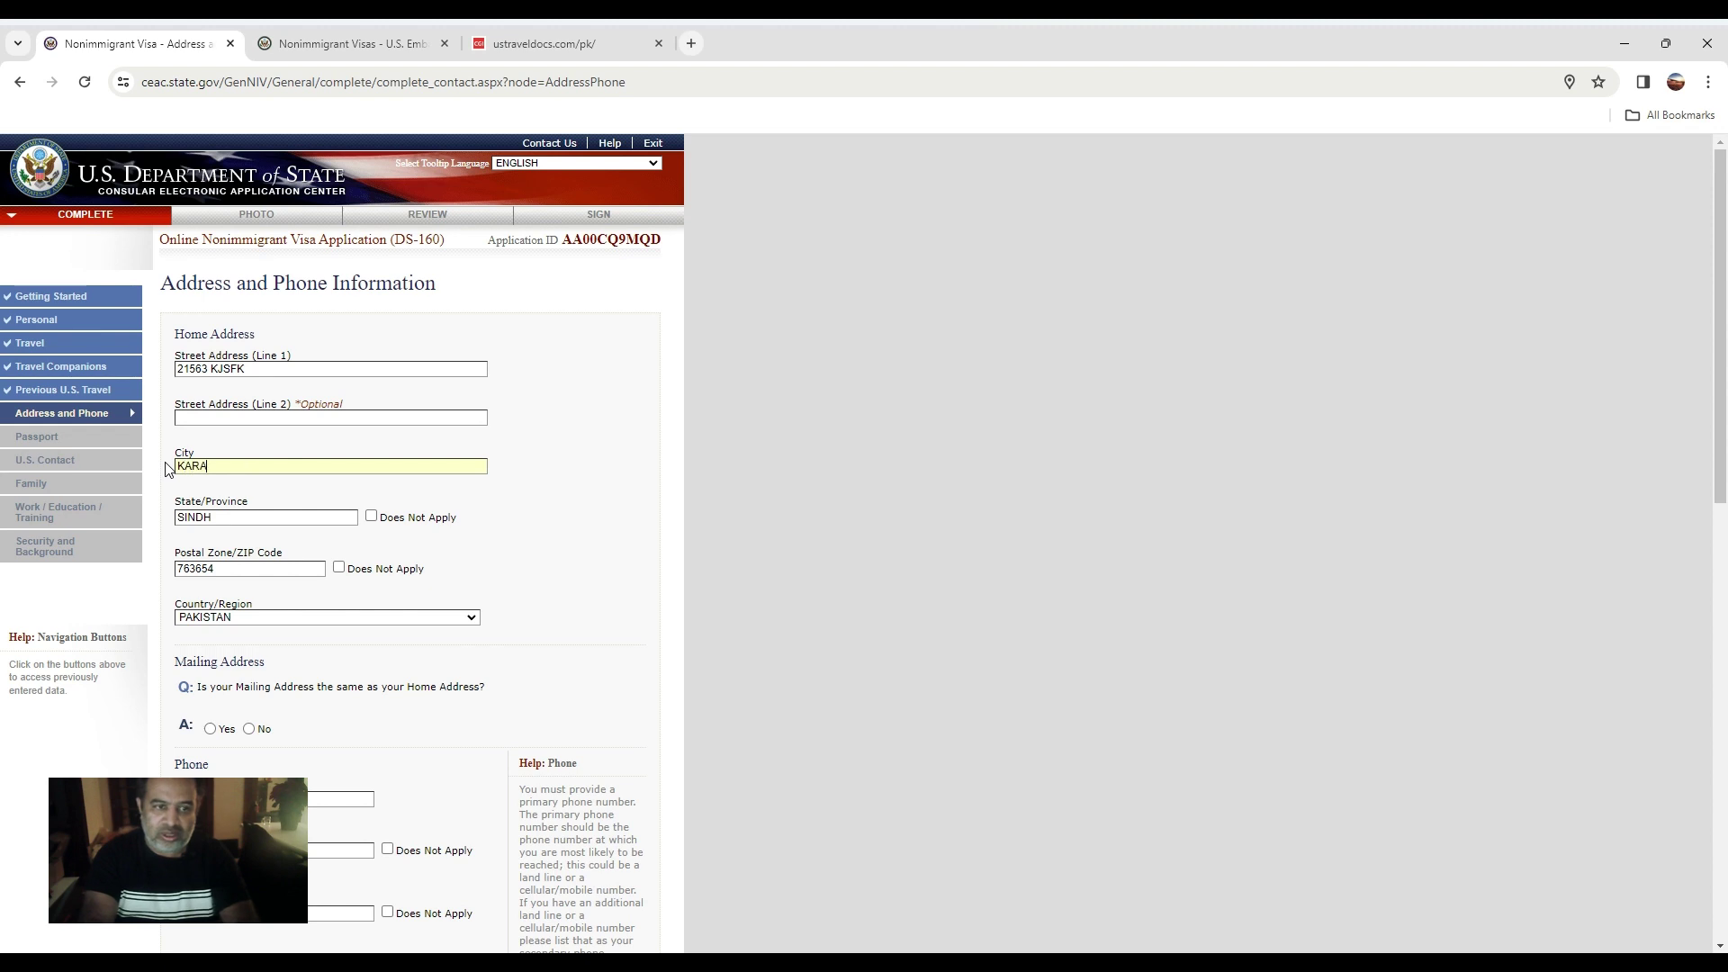
text(CHI)
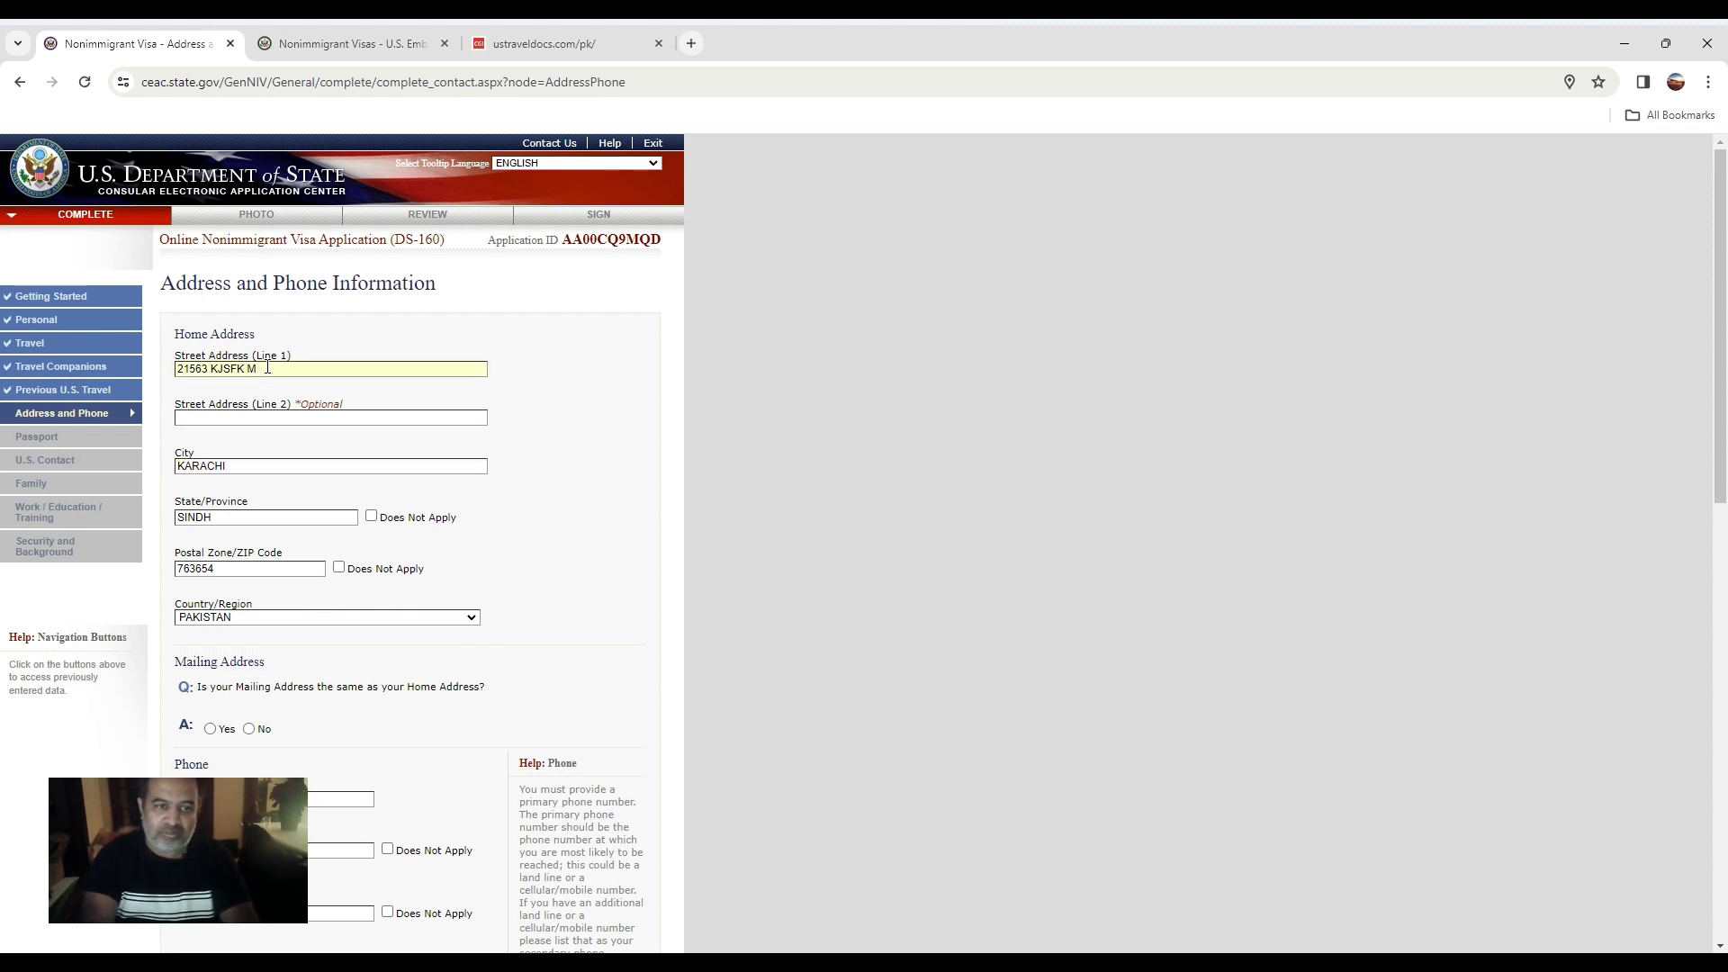
text(NAZ)
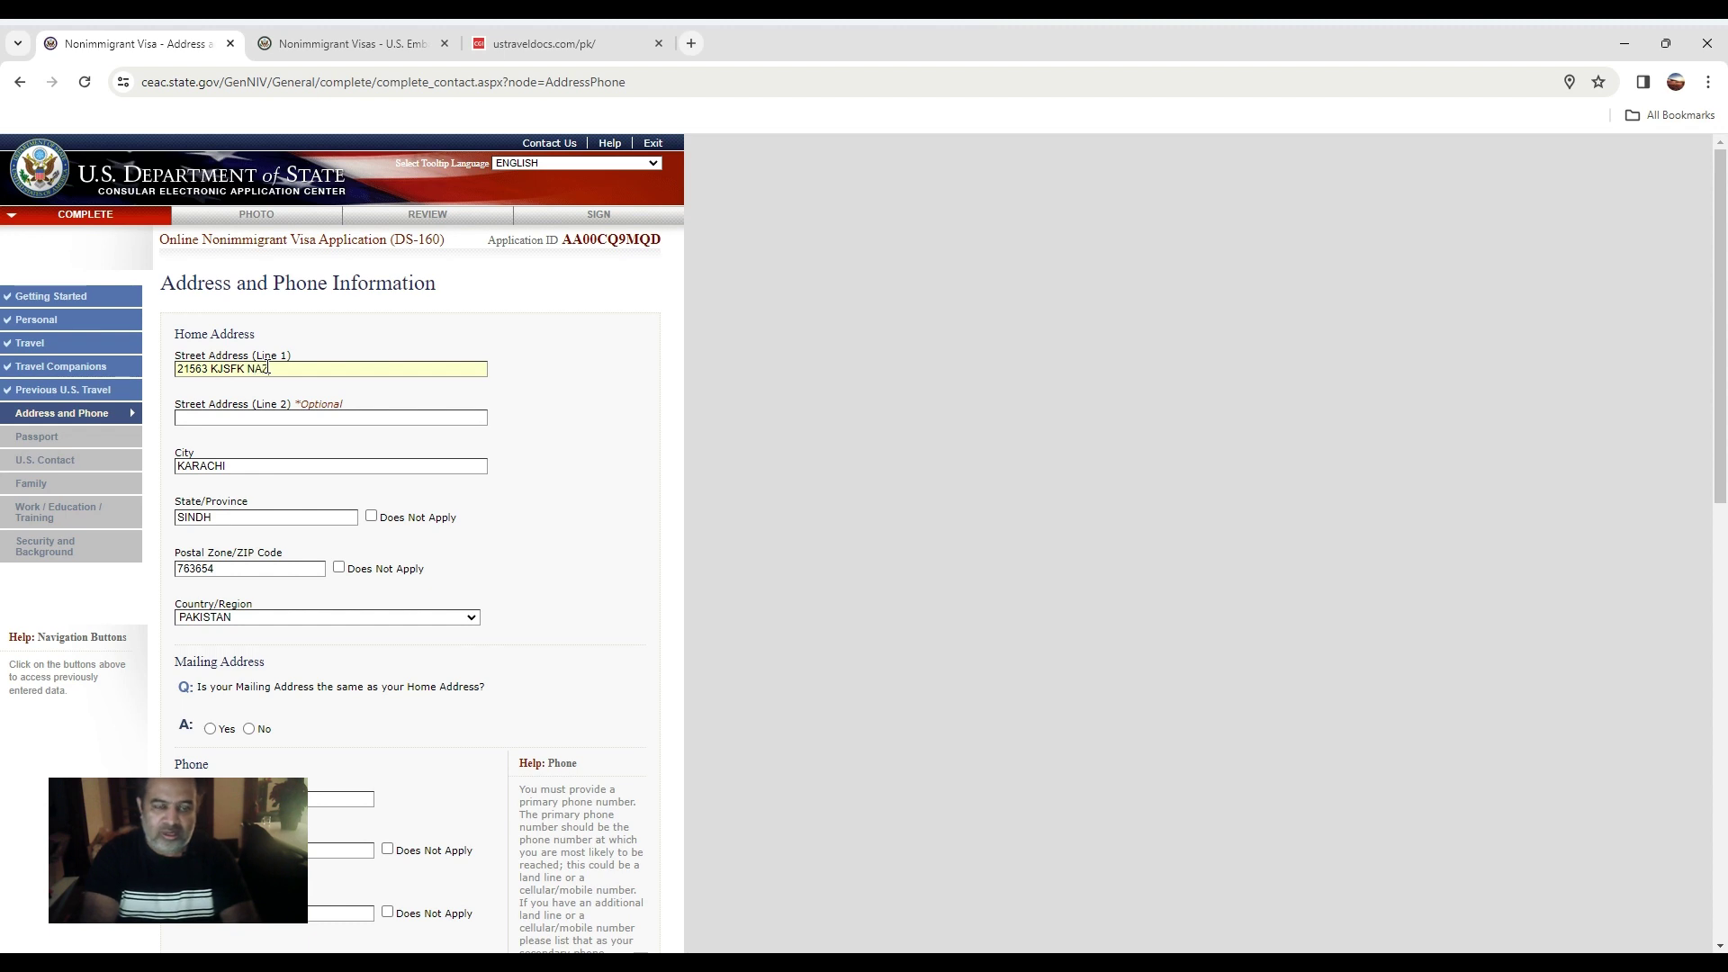
text(MABAD)
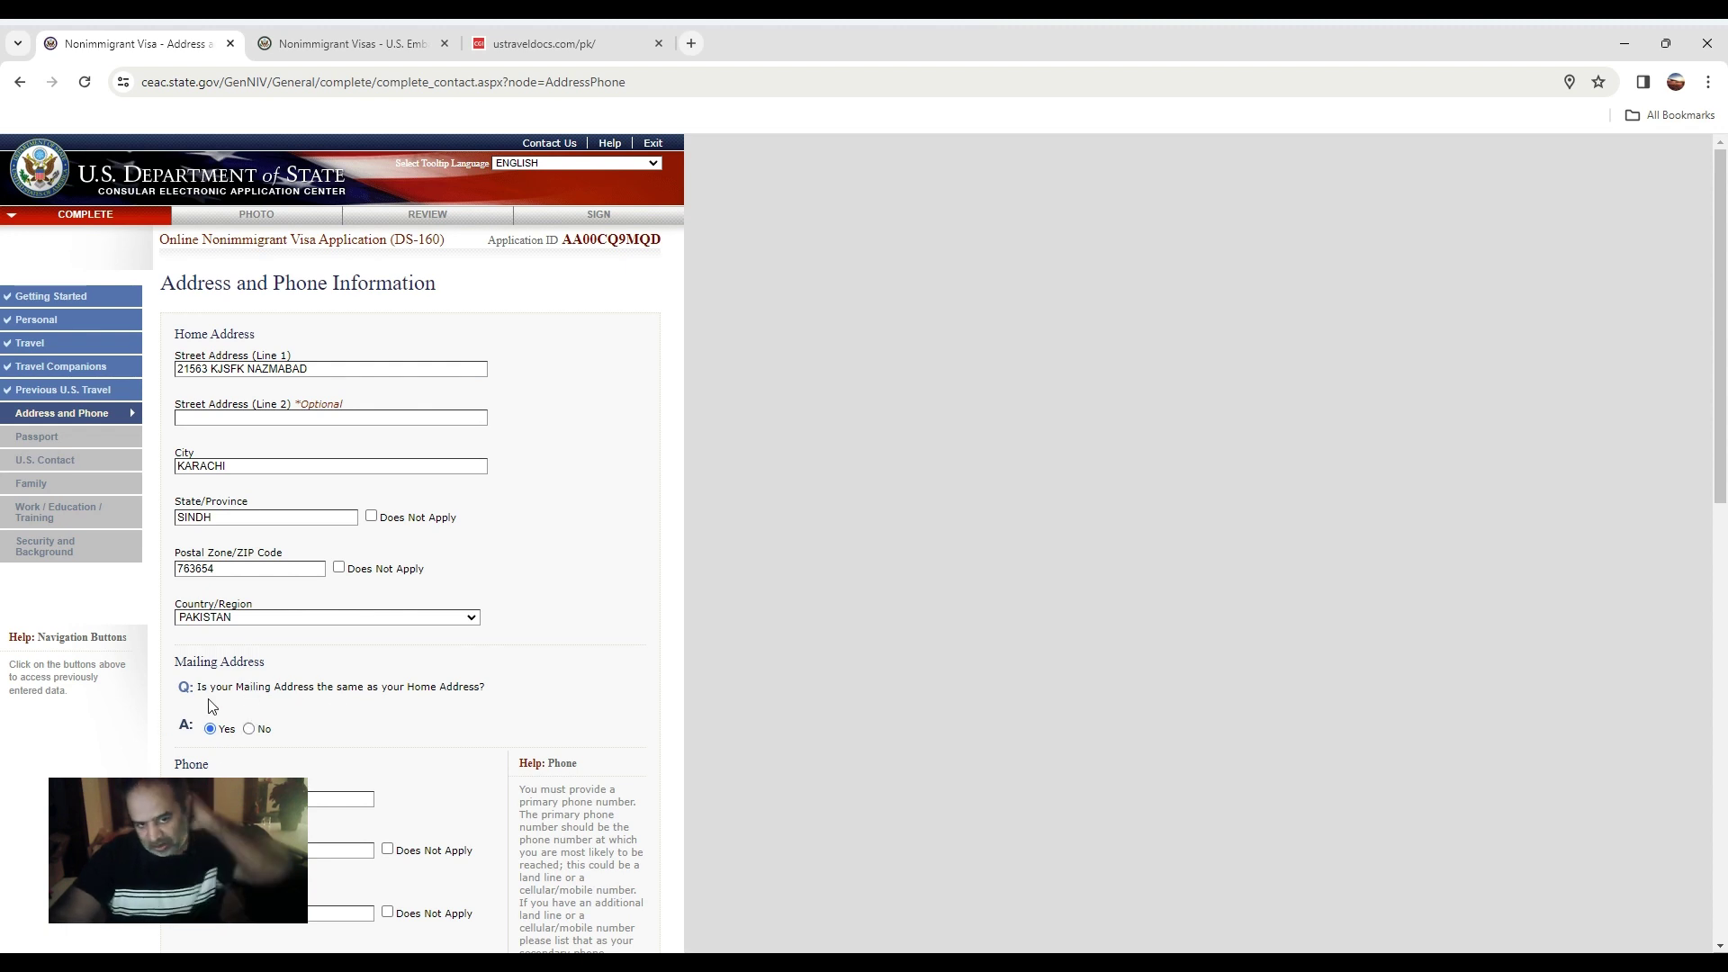
click(249, 729)
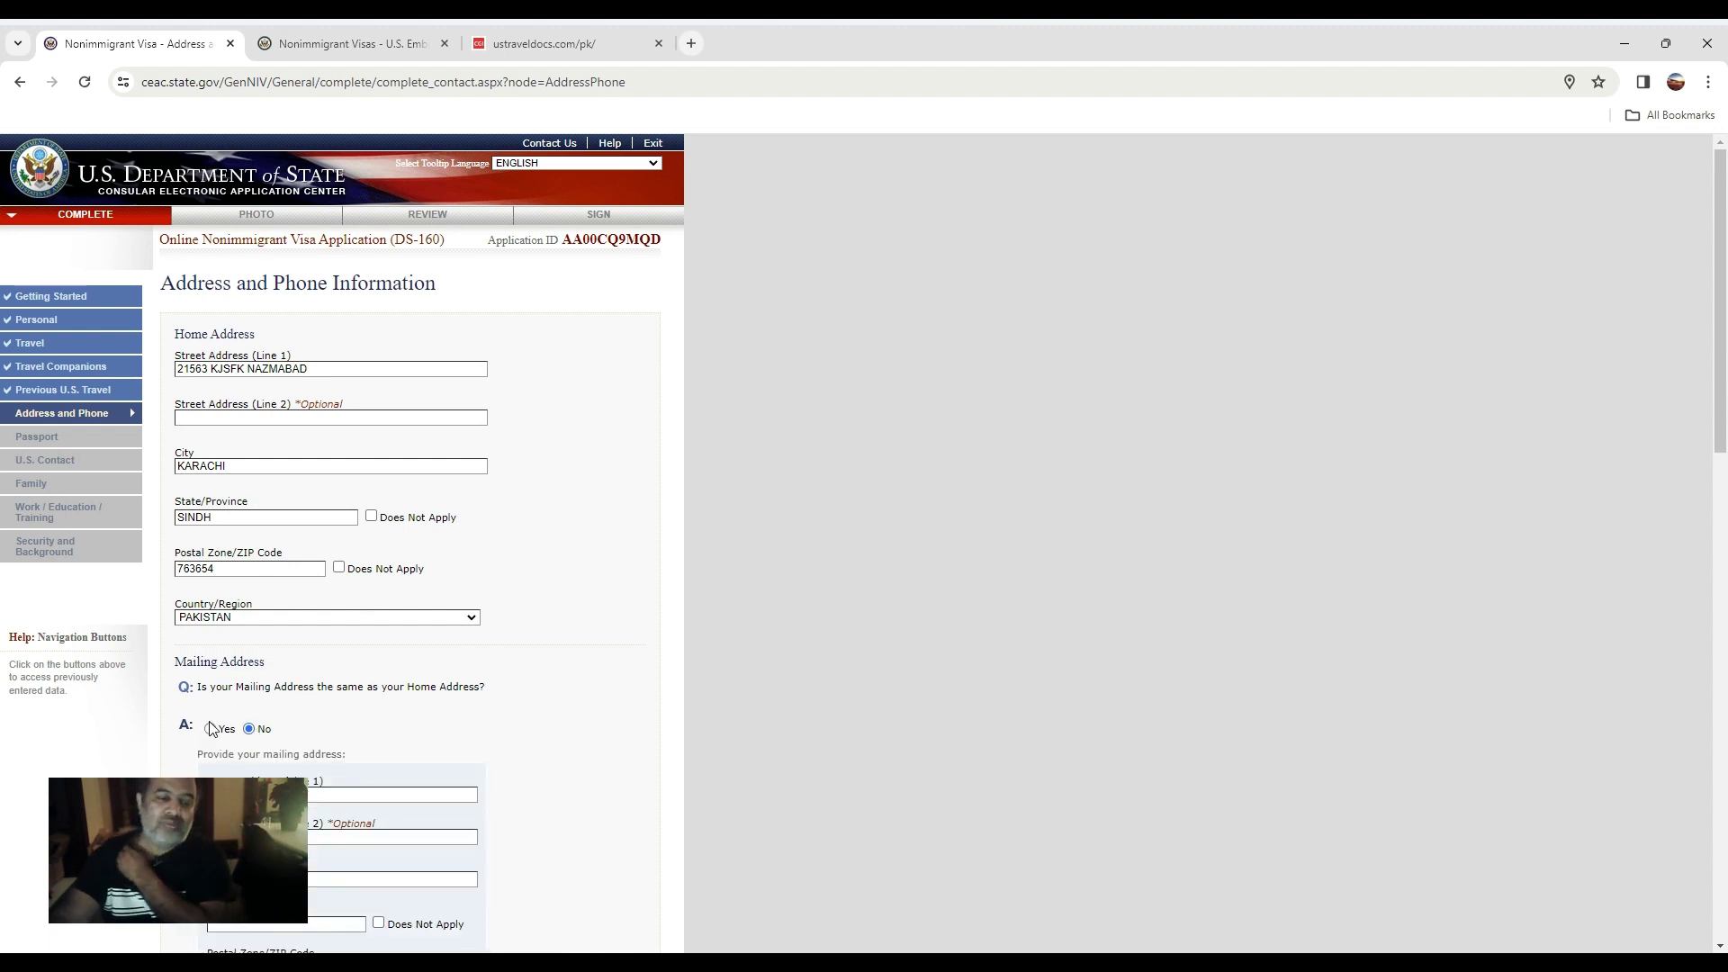
Set mailing address same as home, mark secondary and work phones not applicable, answer No to other numbers.
click(211, 729)
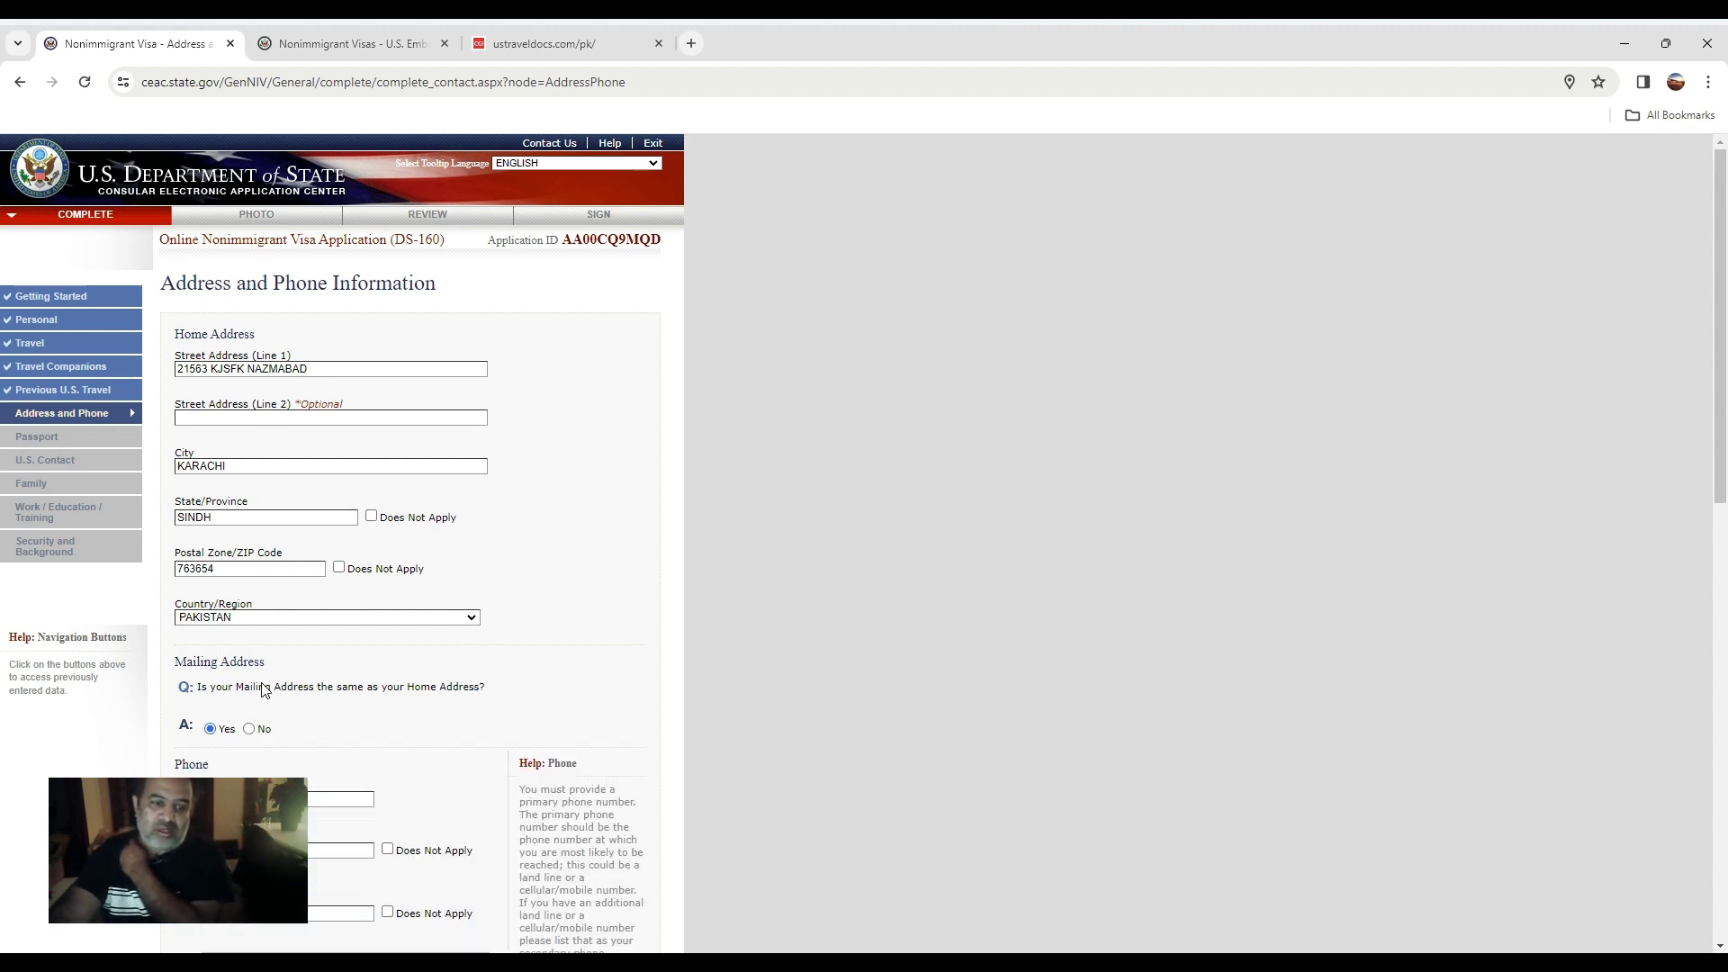
click(286, 799)
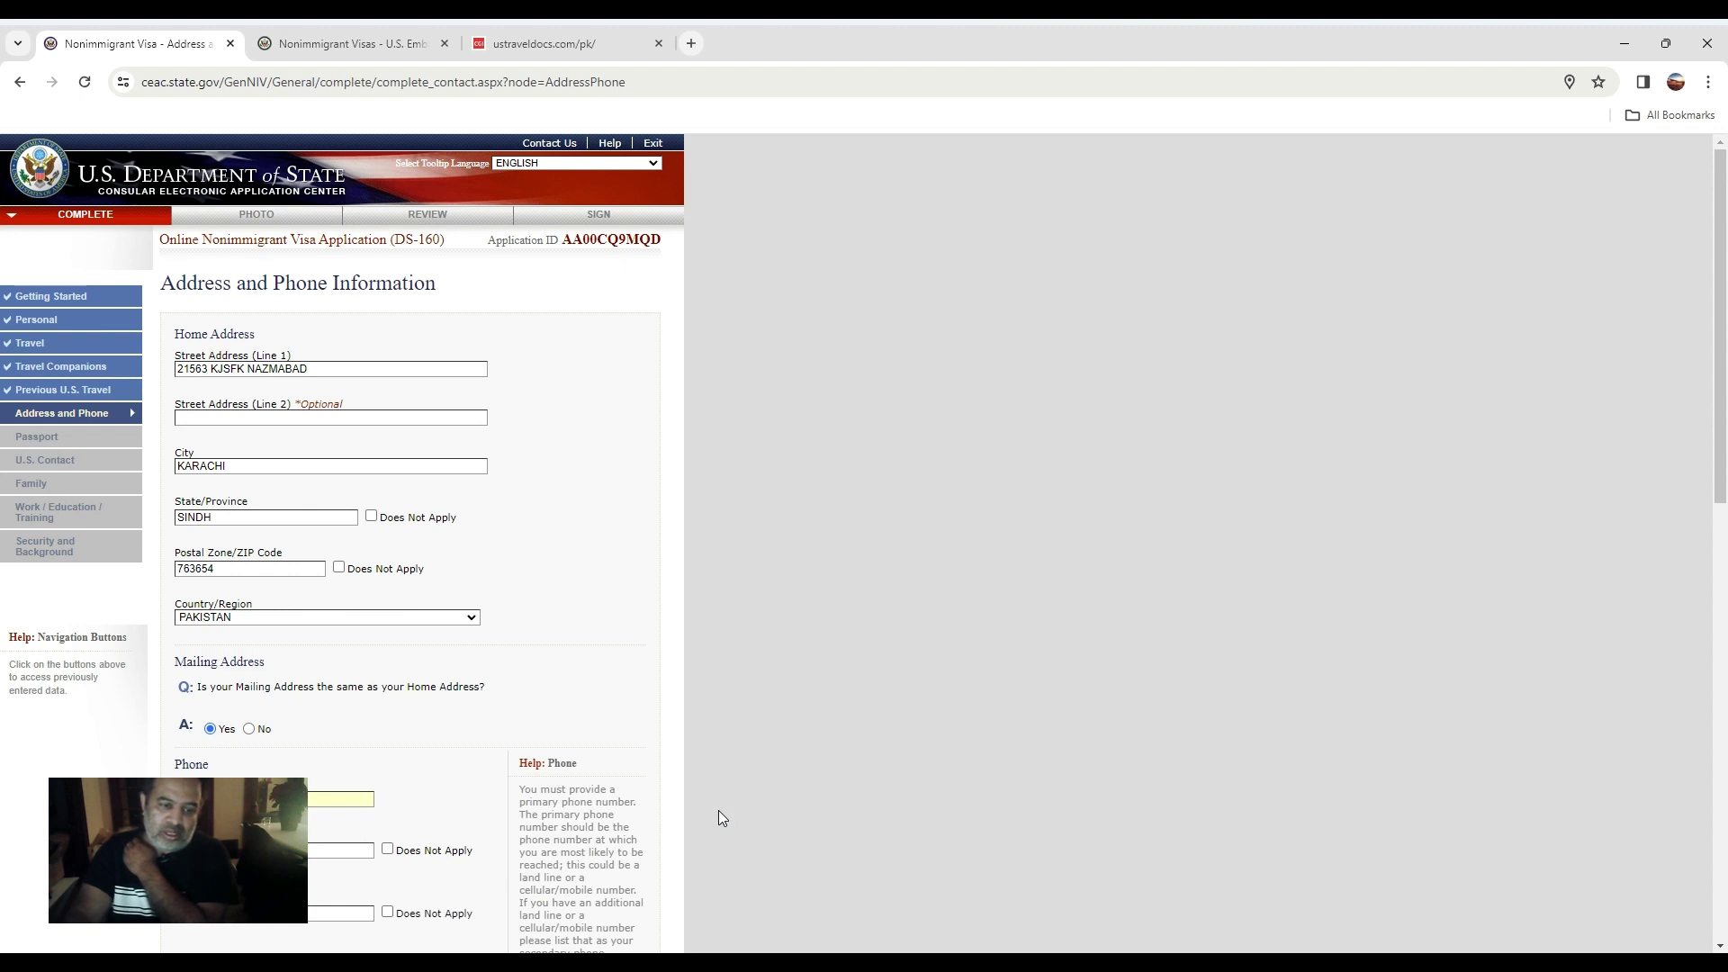
click(326, 850)
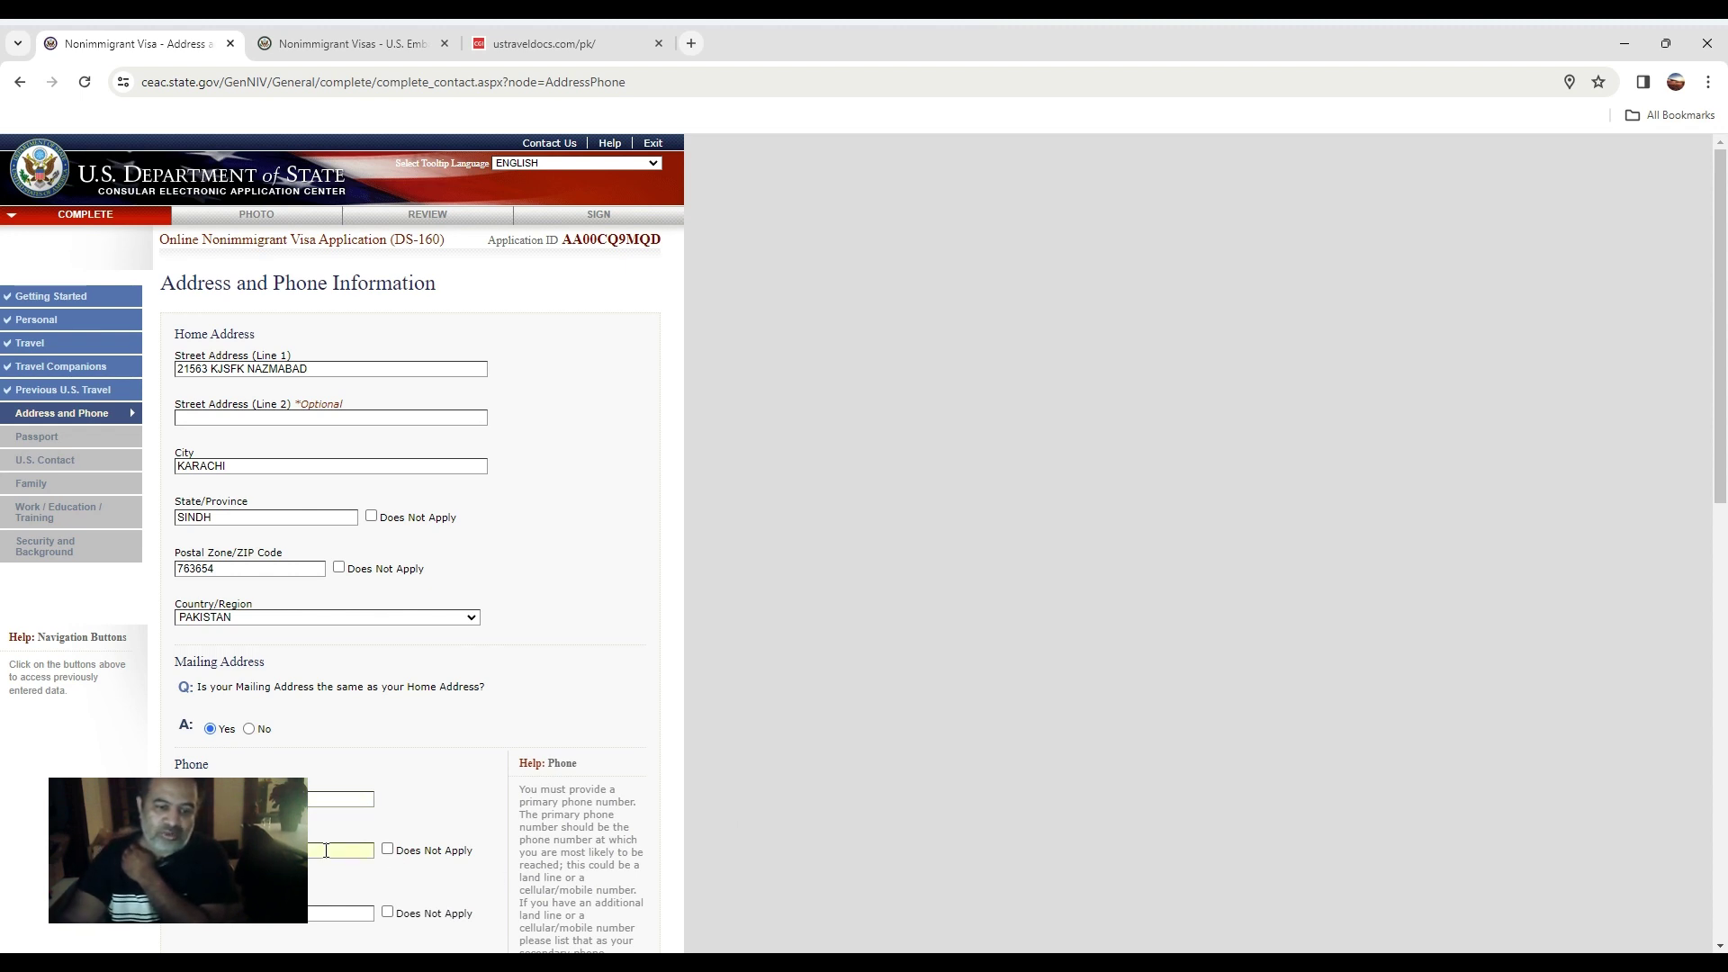
click(387, 850)
scroll(348, 910, down, 1)
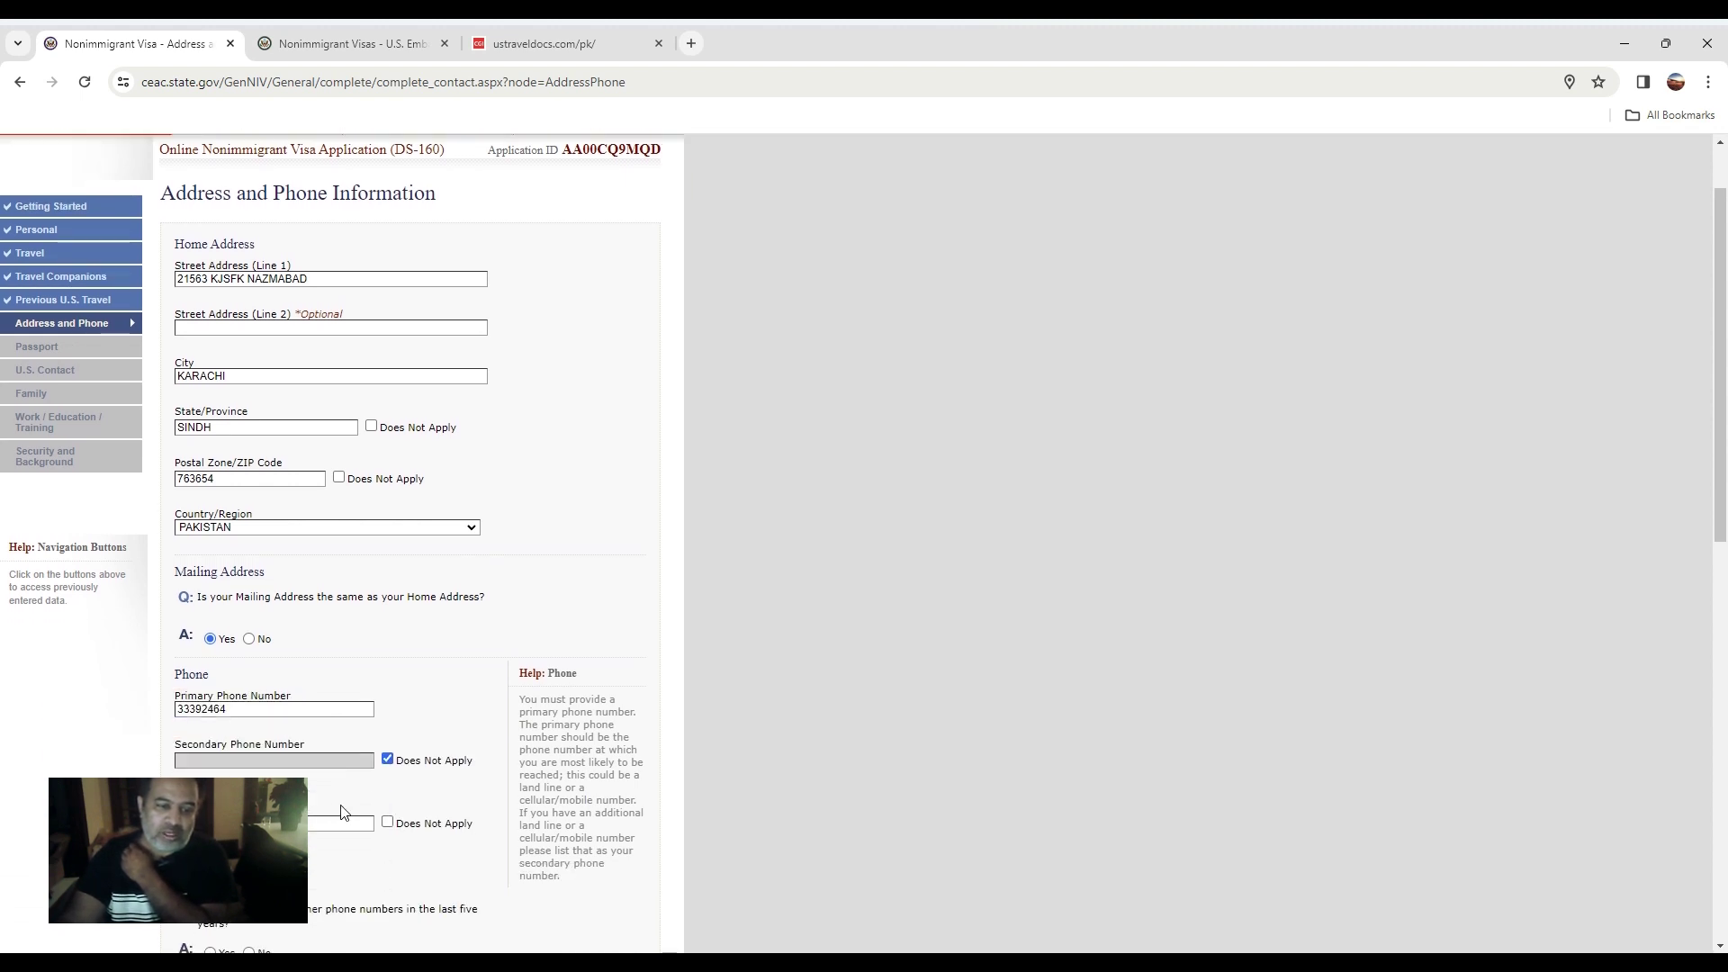
click(387, 821)
scroll(172, 723, down, 3)
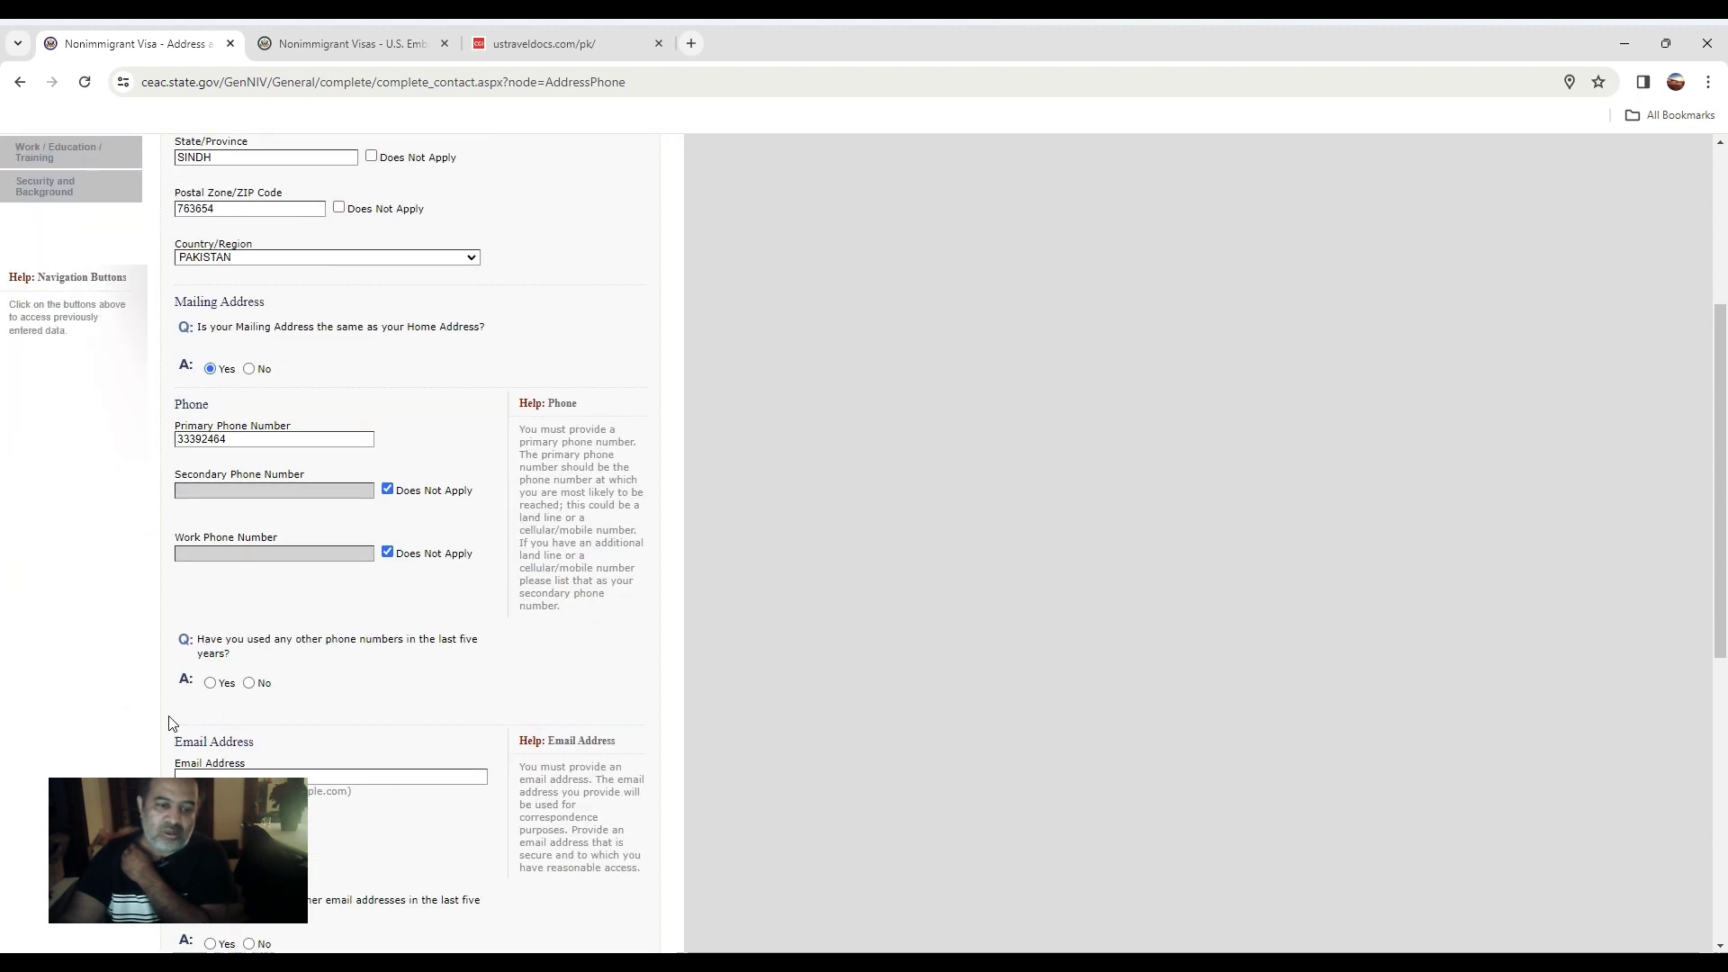
click(249, 682)
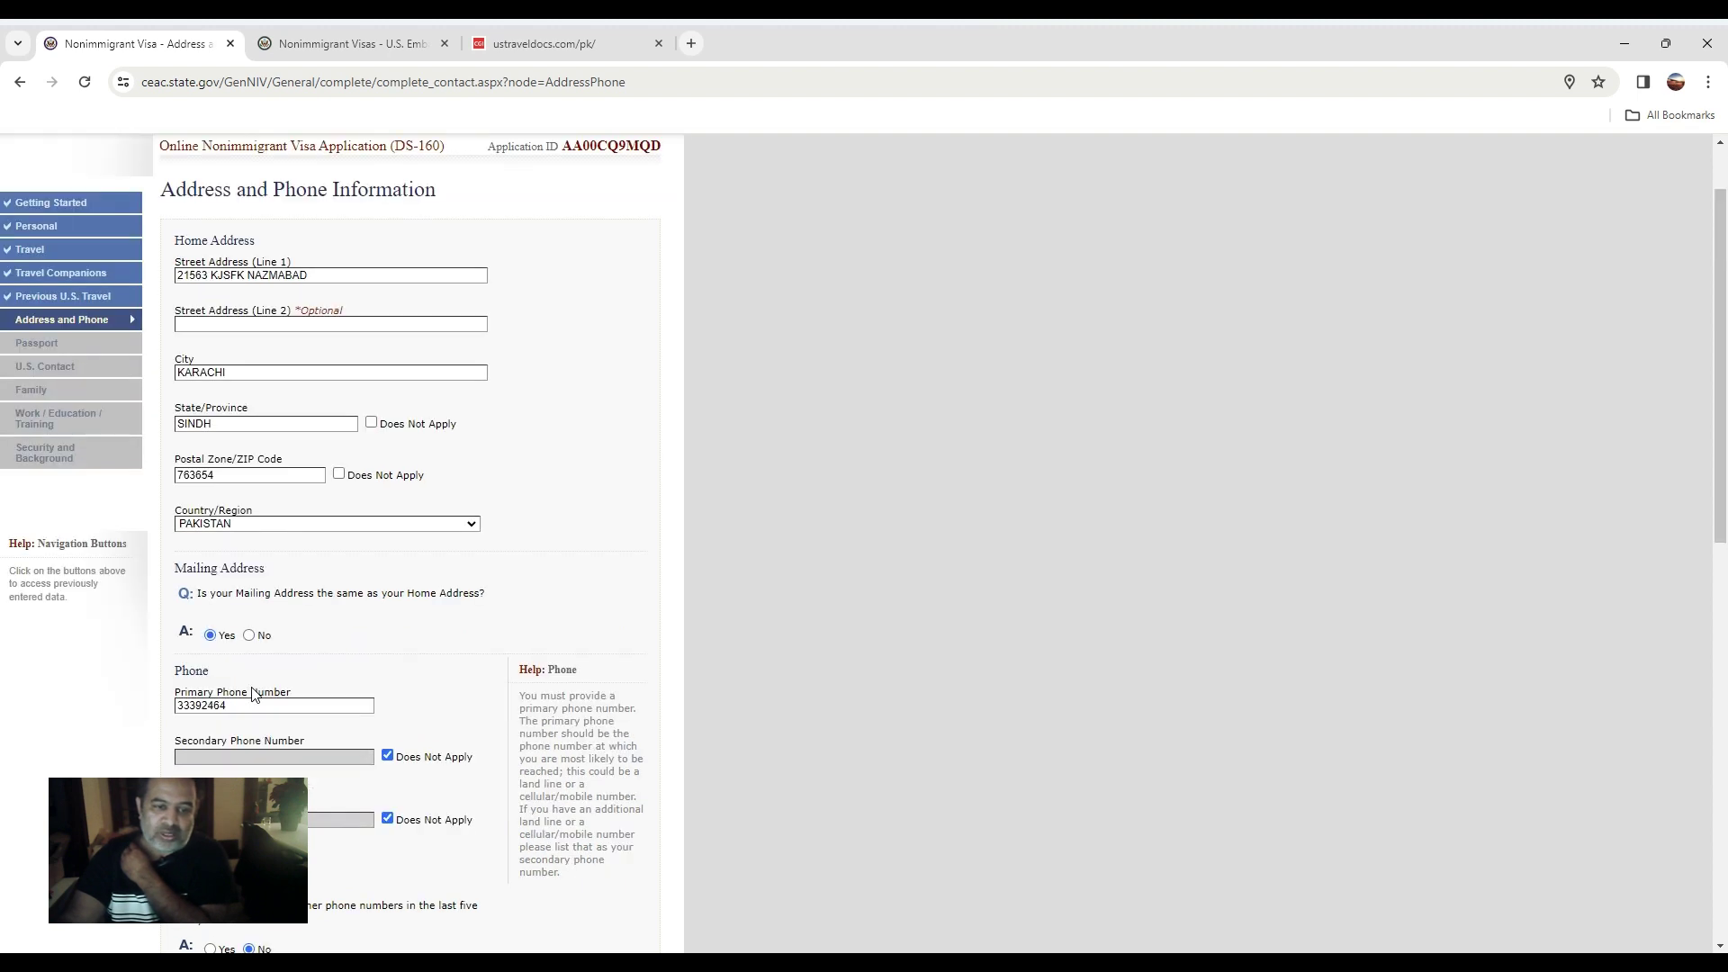
Enter the applicant's e-mail address, fixing typos, and copy it to the clipboard.
click(270, 772)
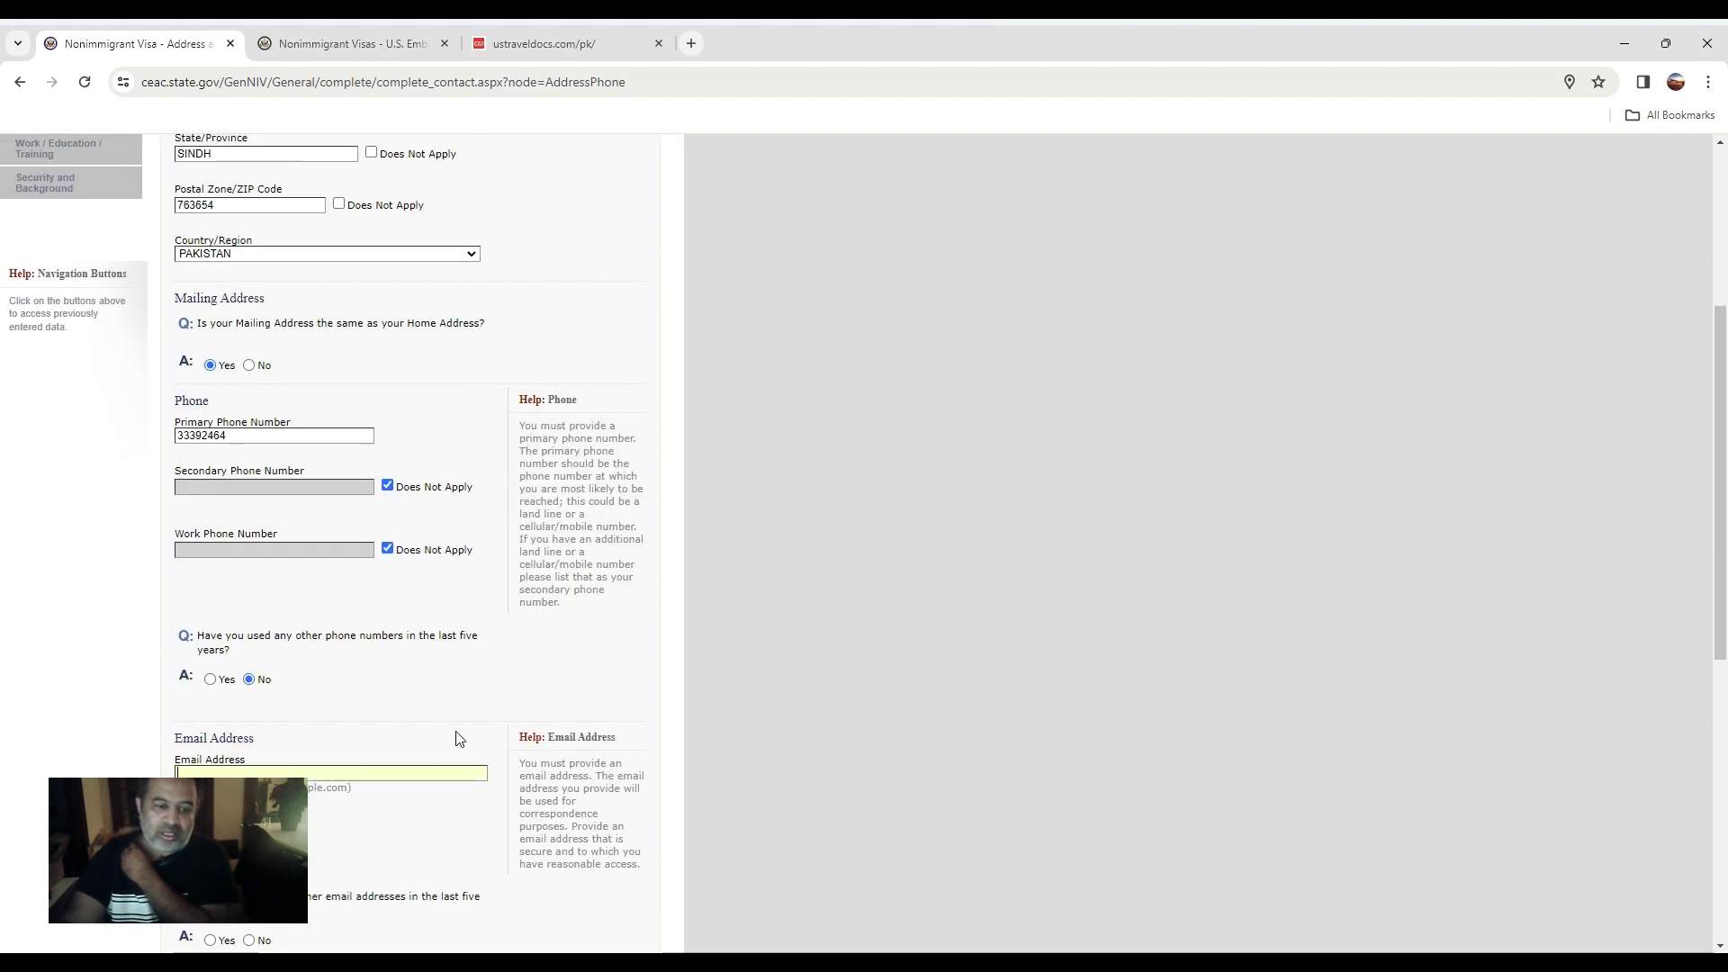
text(z)
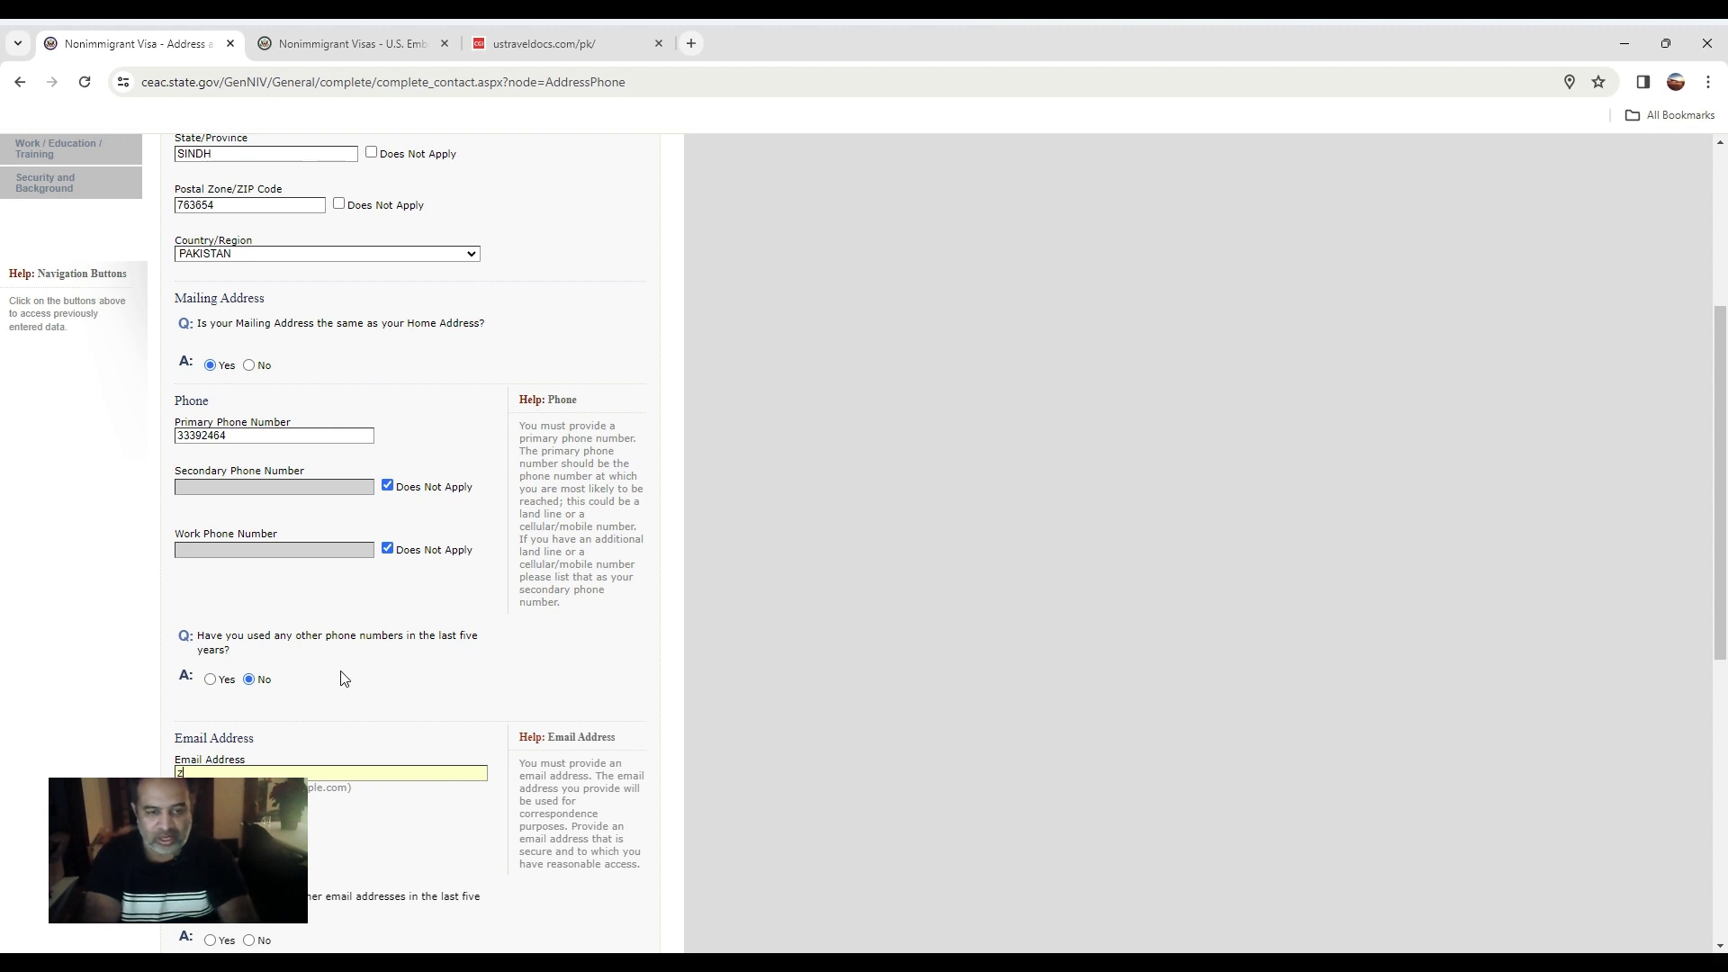
text(zinc75)
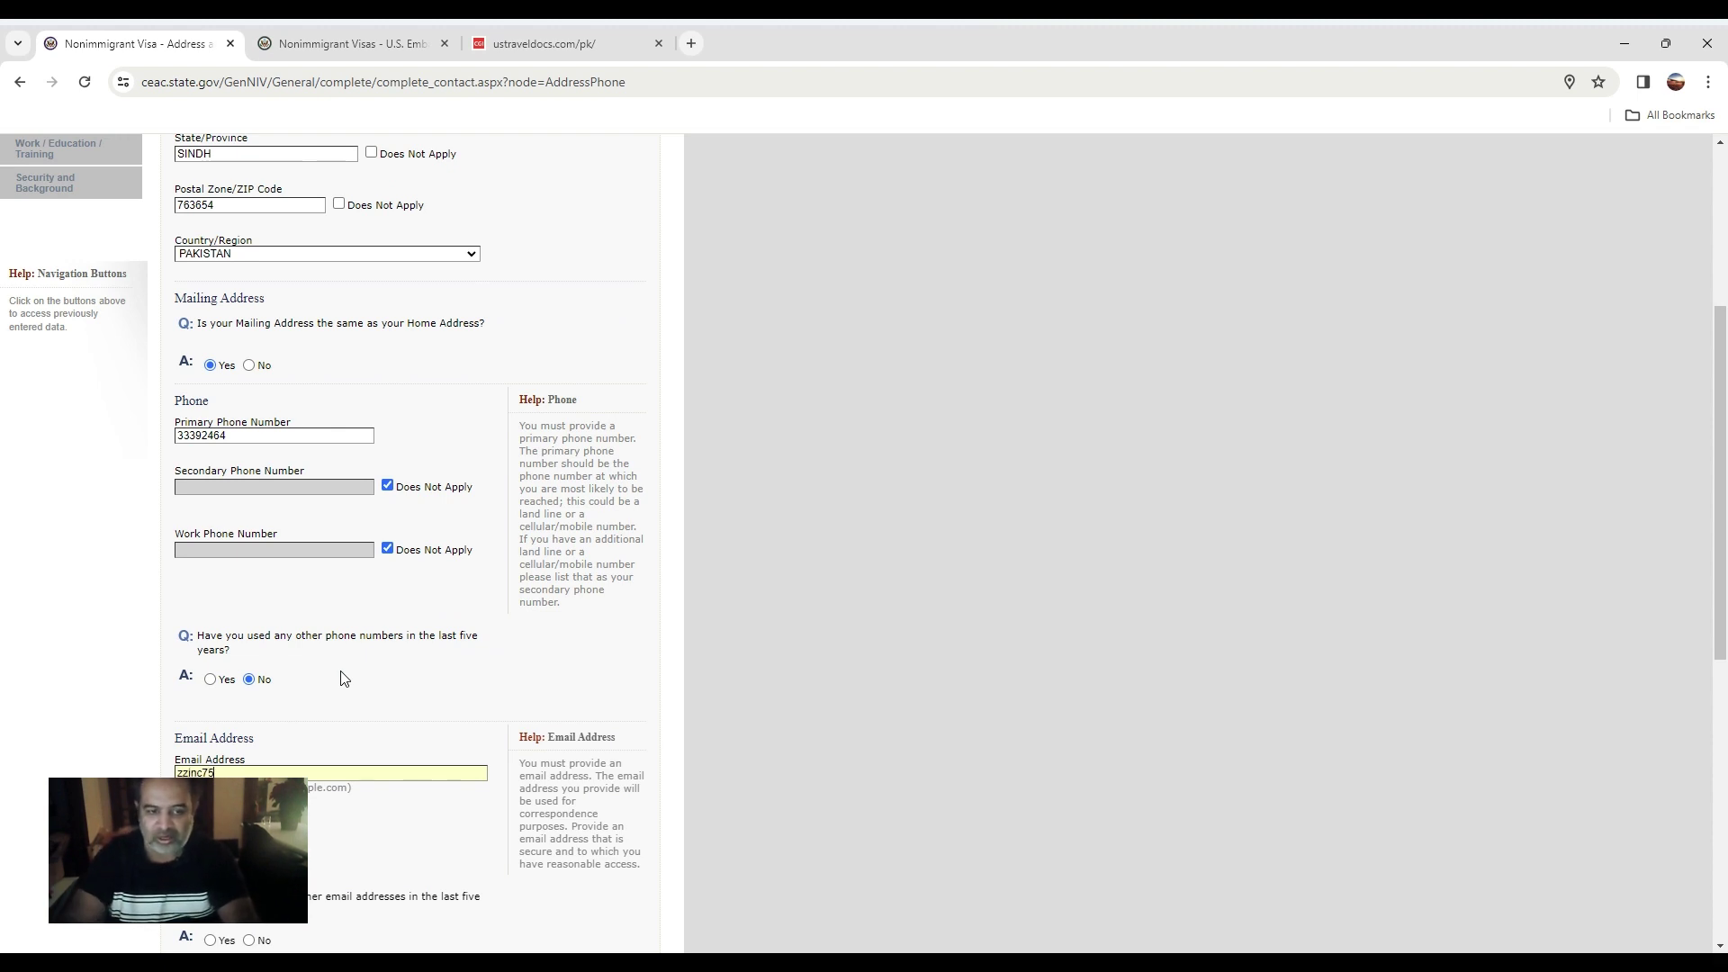
key(BackSpace)
key(BackSpace)
key(BackSpace)
key(BackSpace)
key(BackSpace)
key(BackSpace)
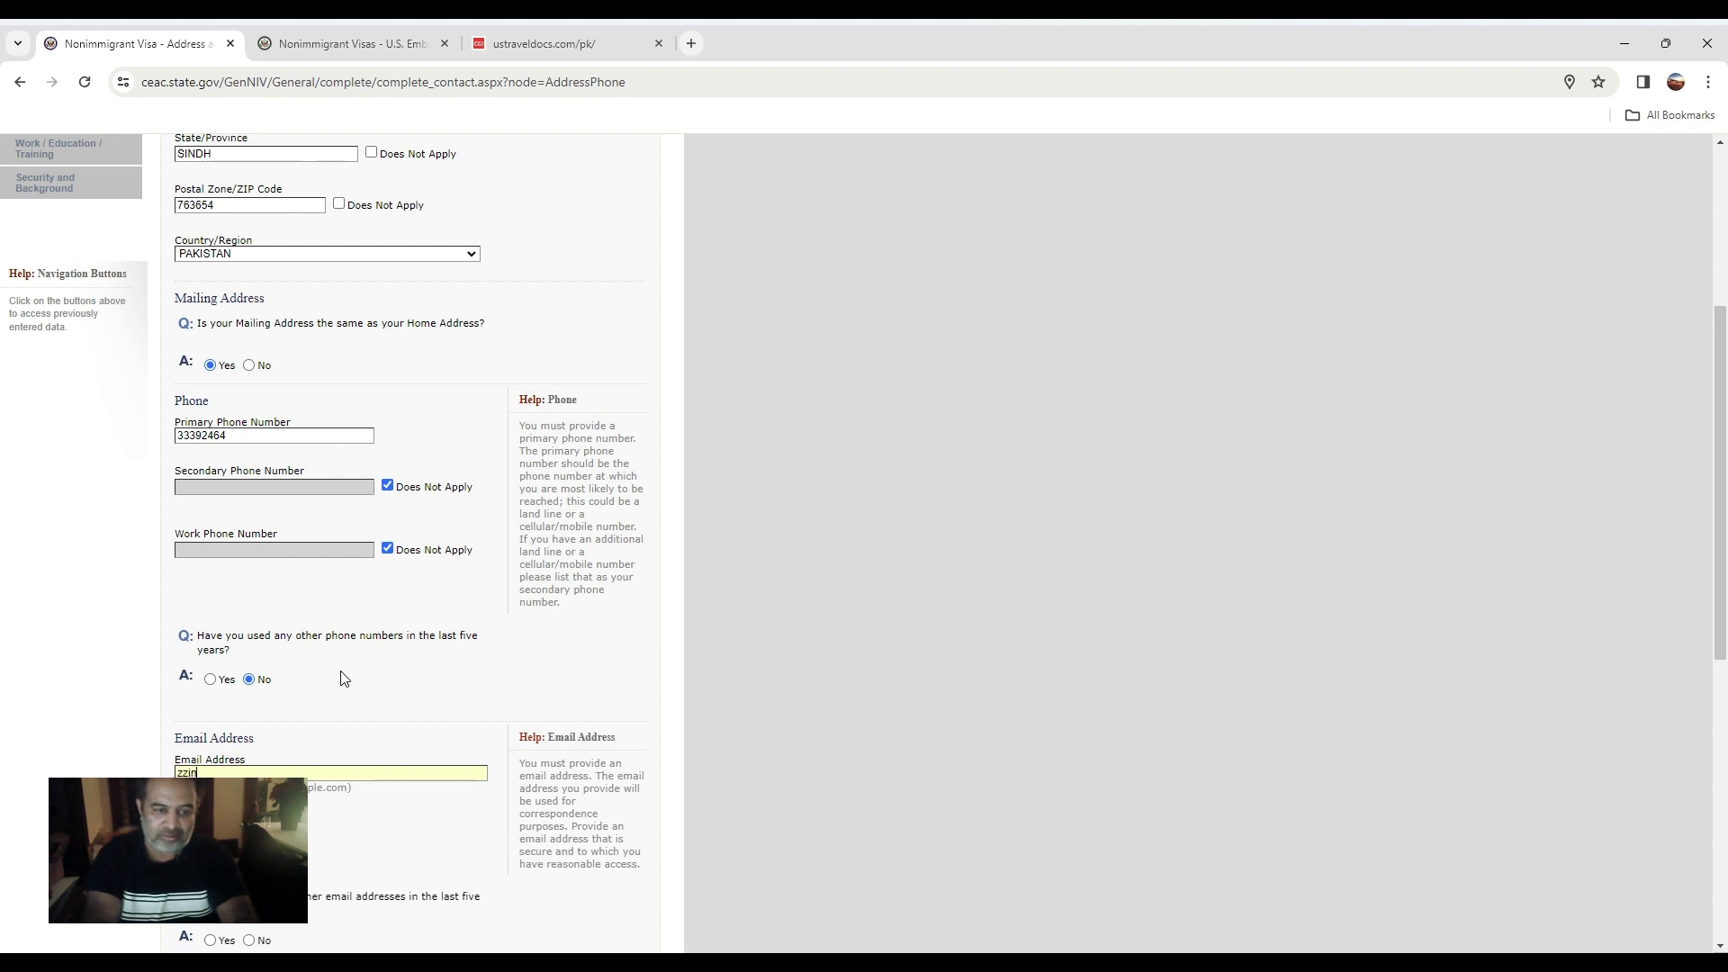
text(zinc75)
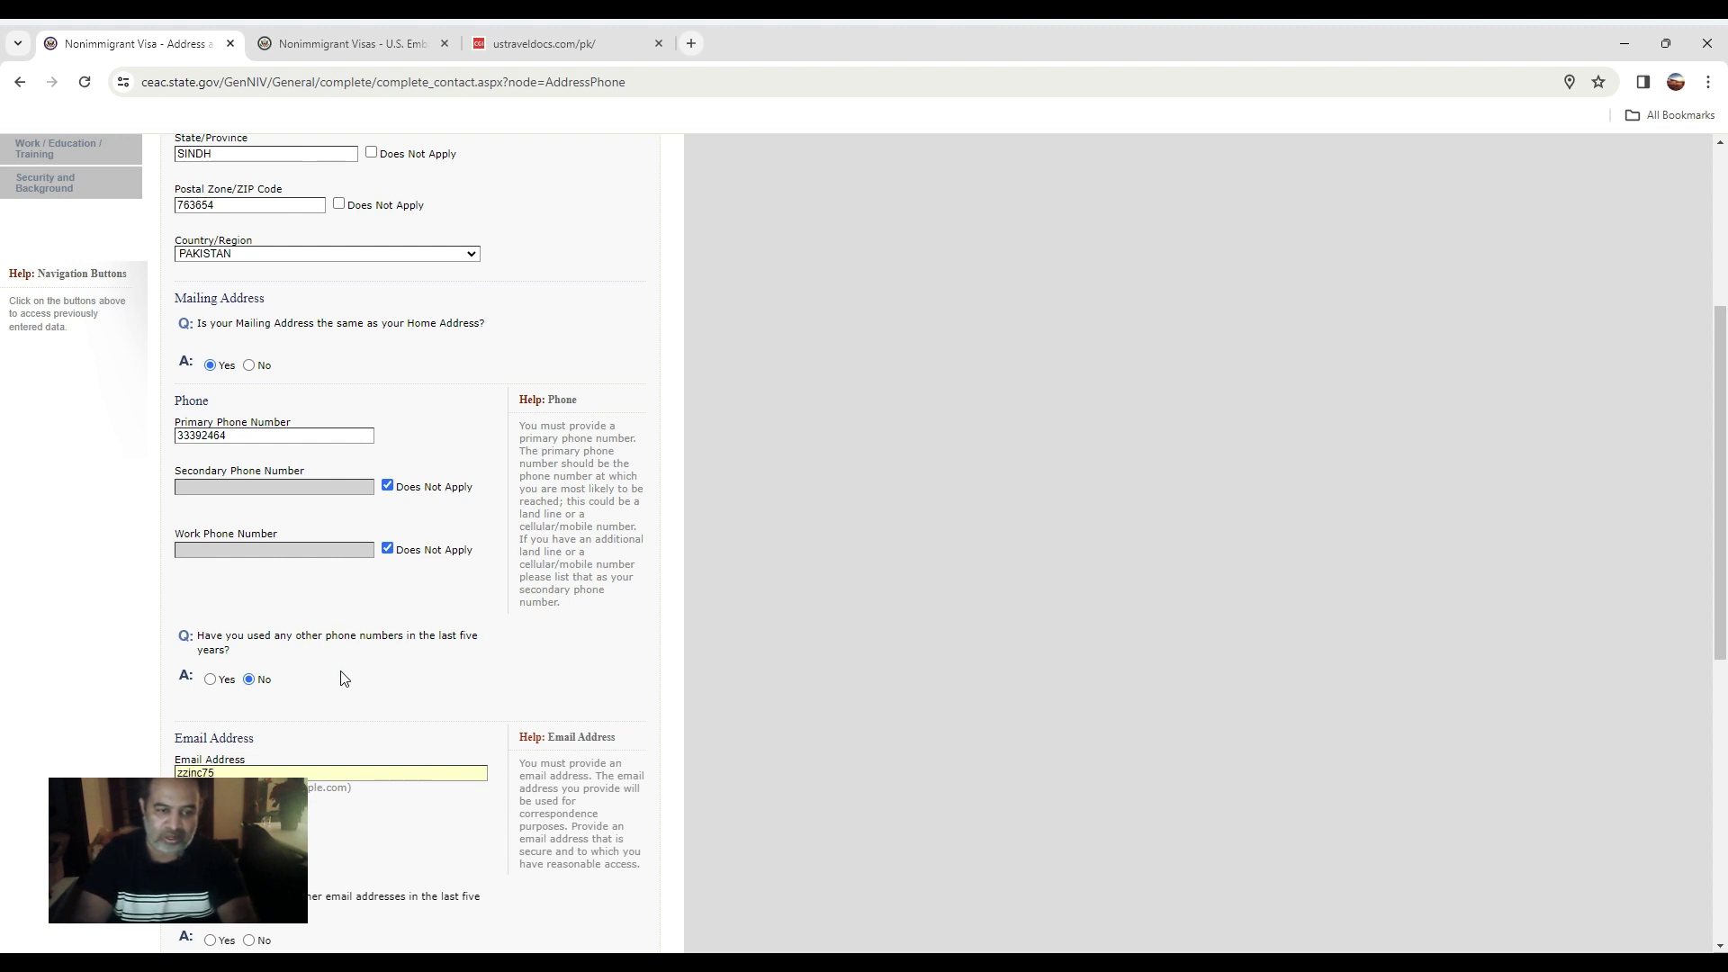
key(BackSpace)
key(BackSpace)
key(BackSpace)
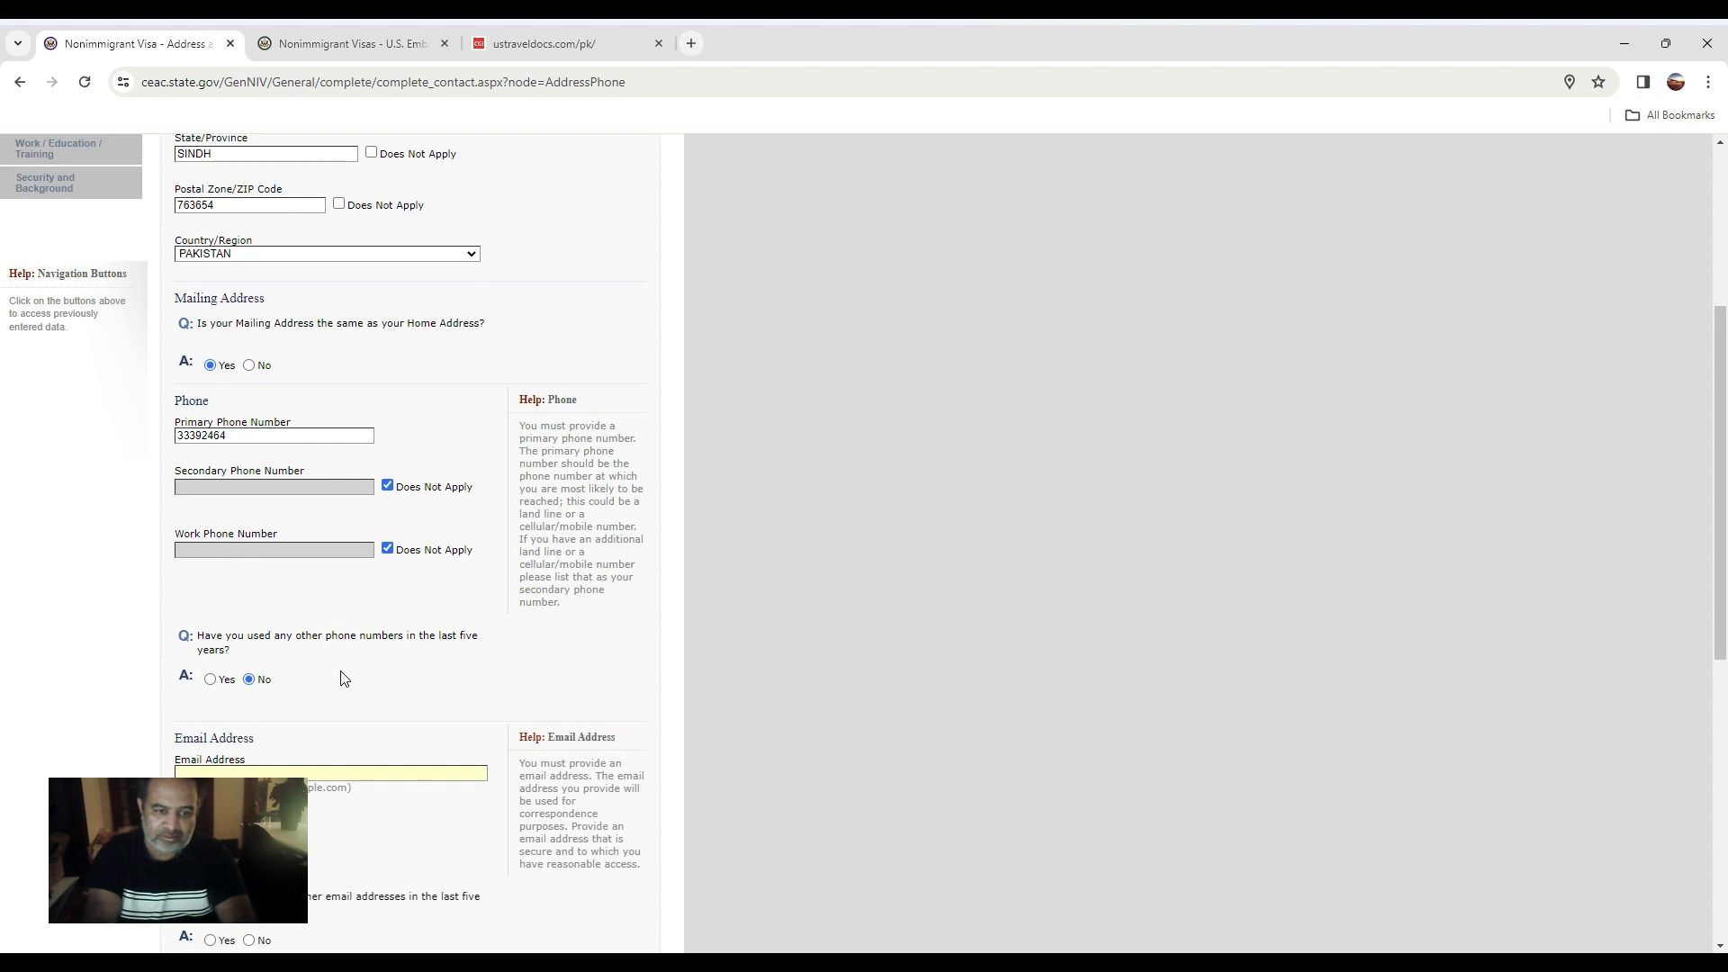
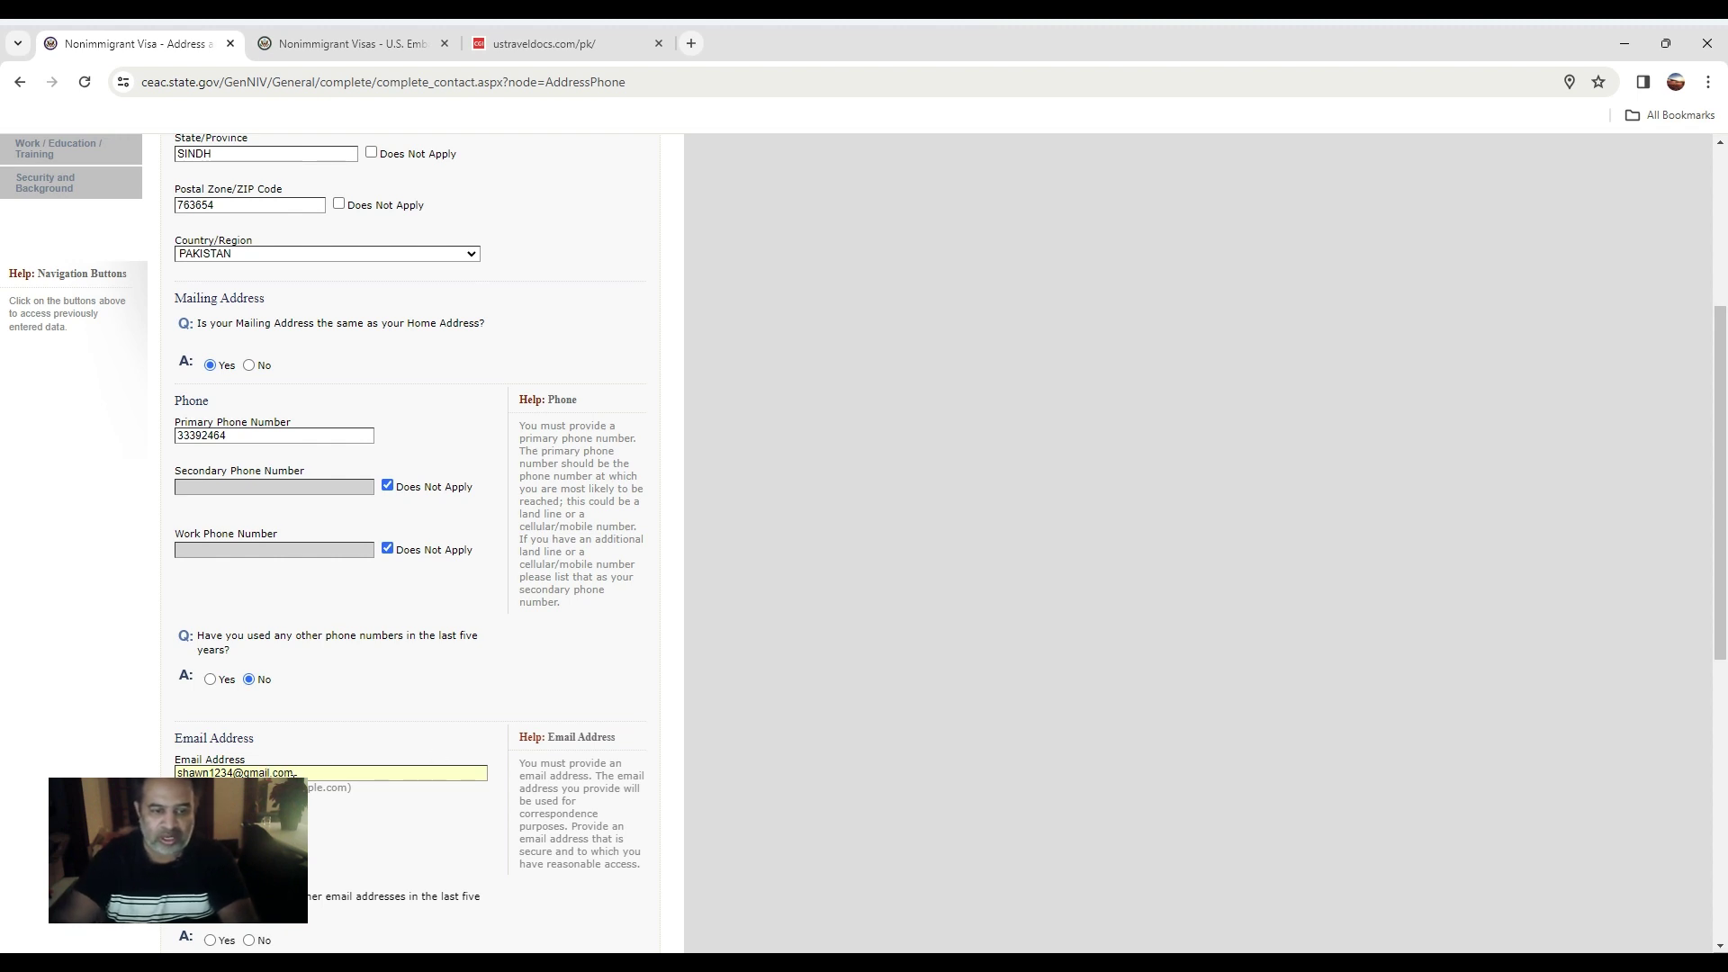
drag(294, 774, 176, 773)
right_click(201, 772)
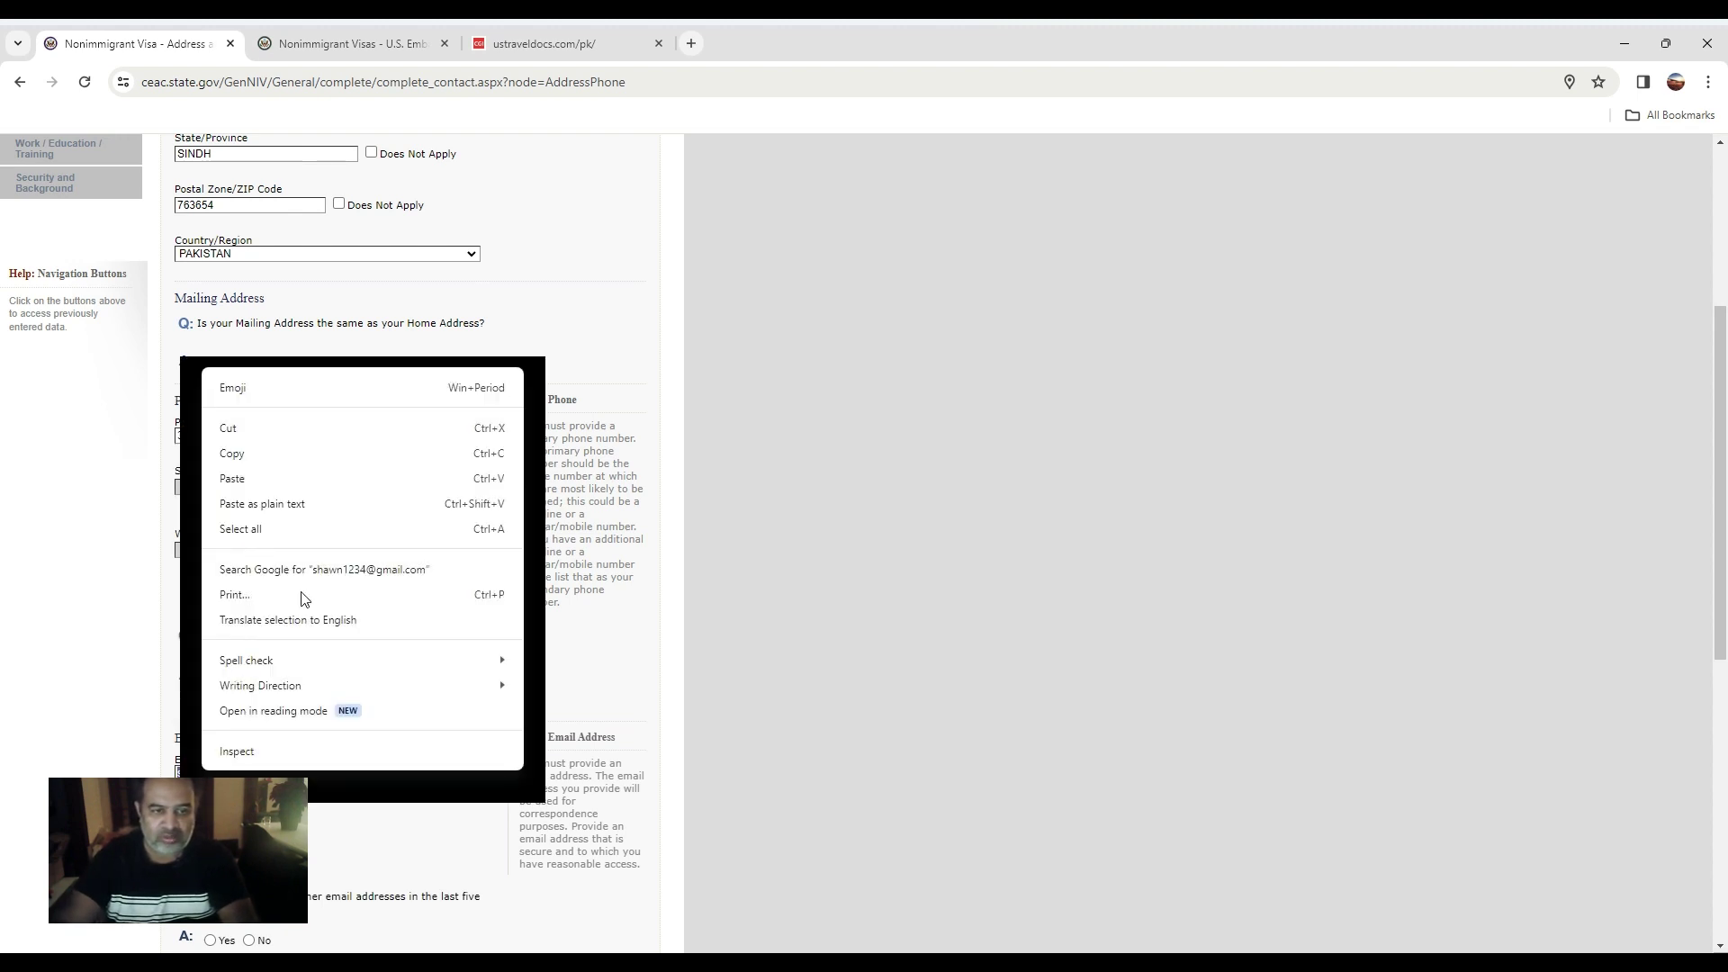
click(272, 459)
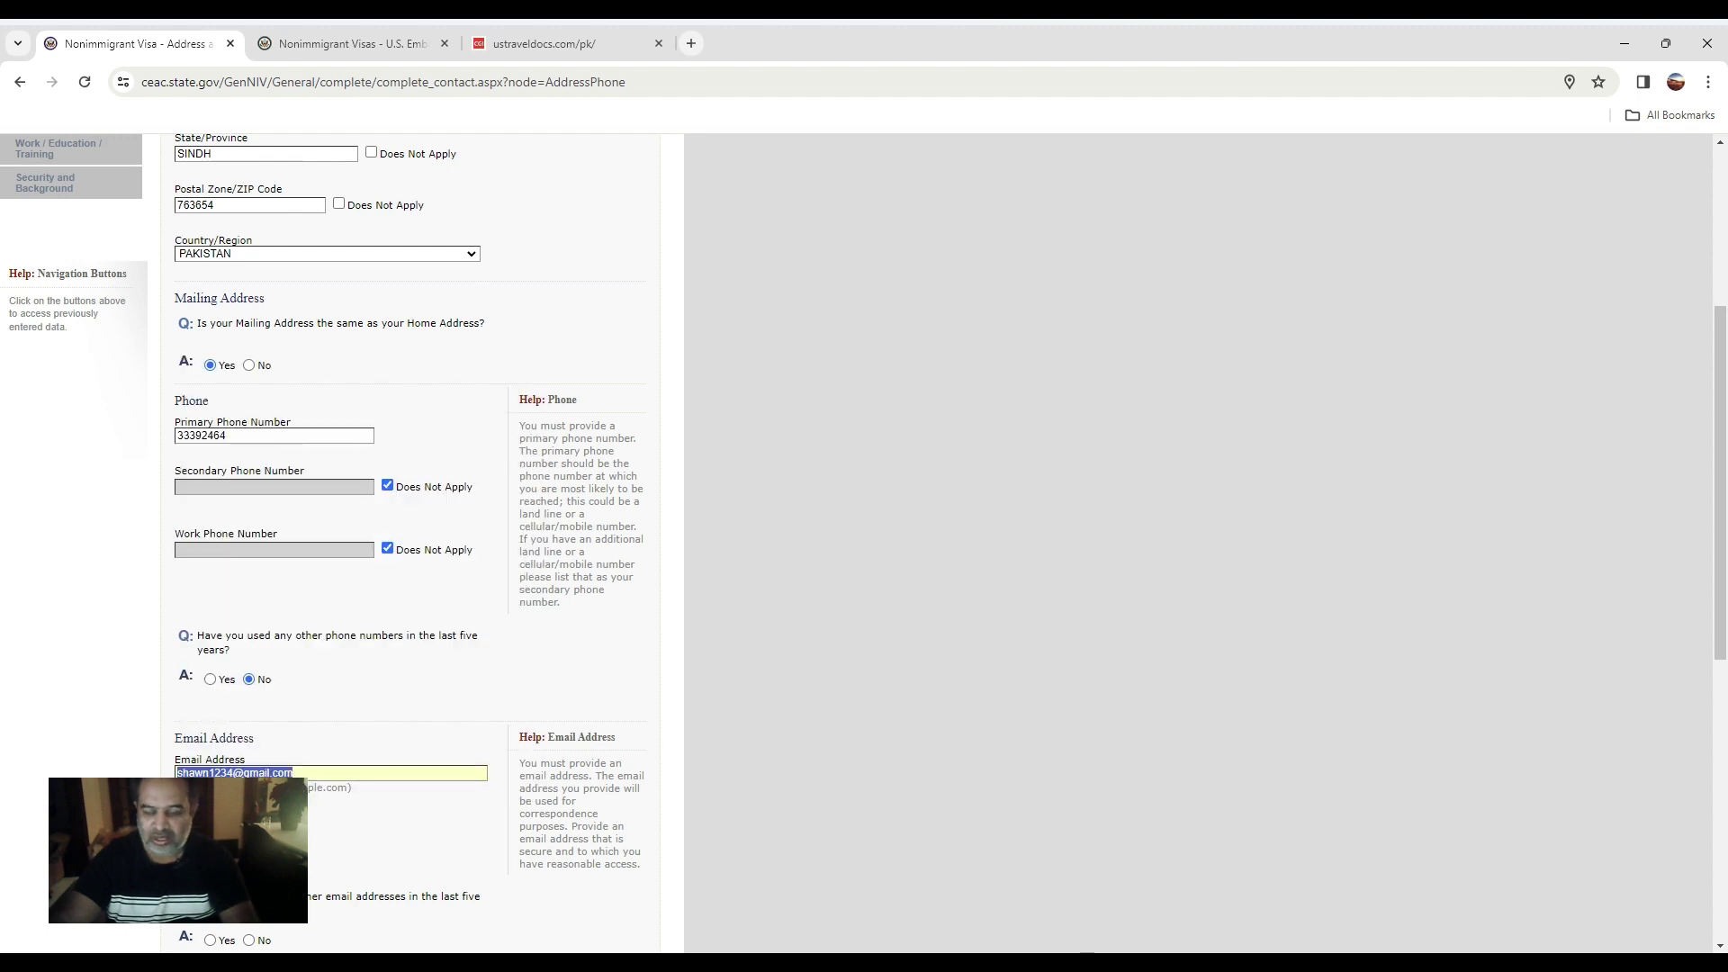
key(alt+Tab)
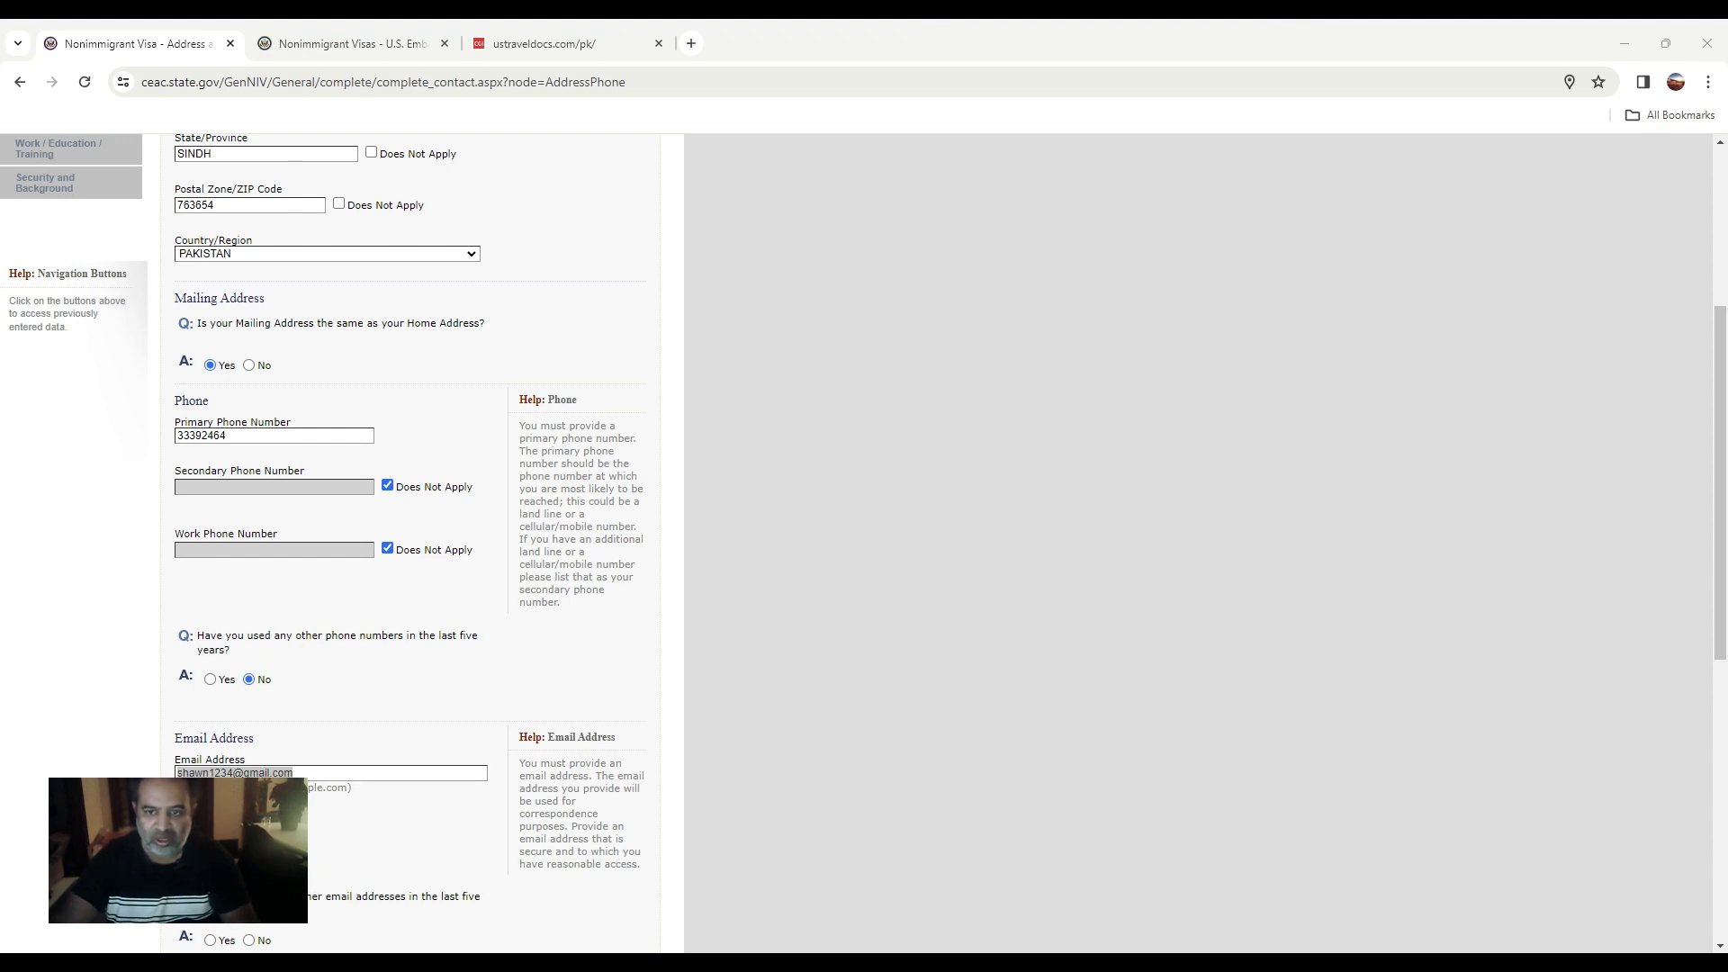
key(alt+Tab)
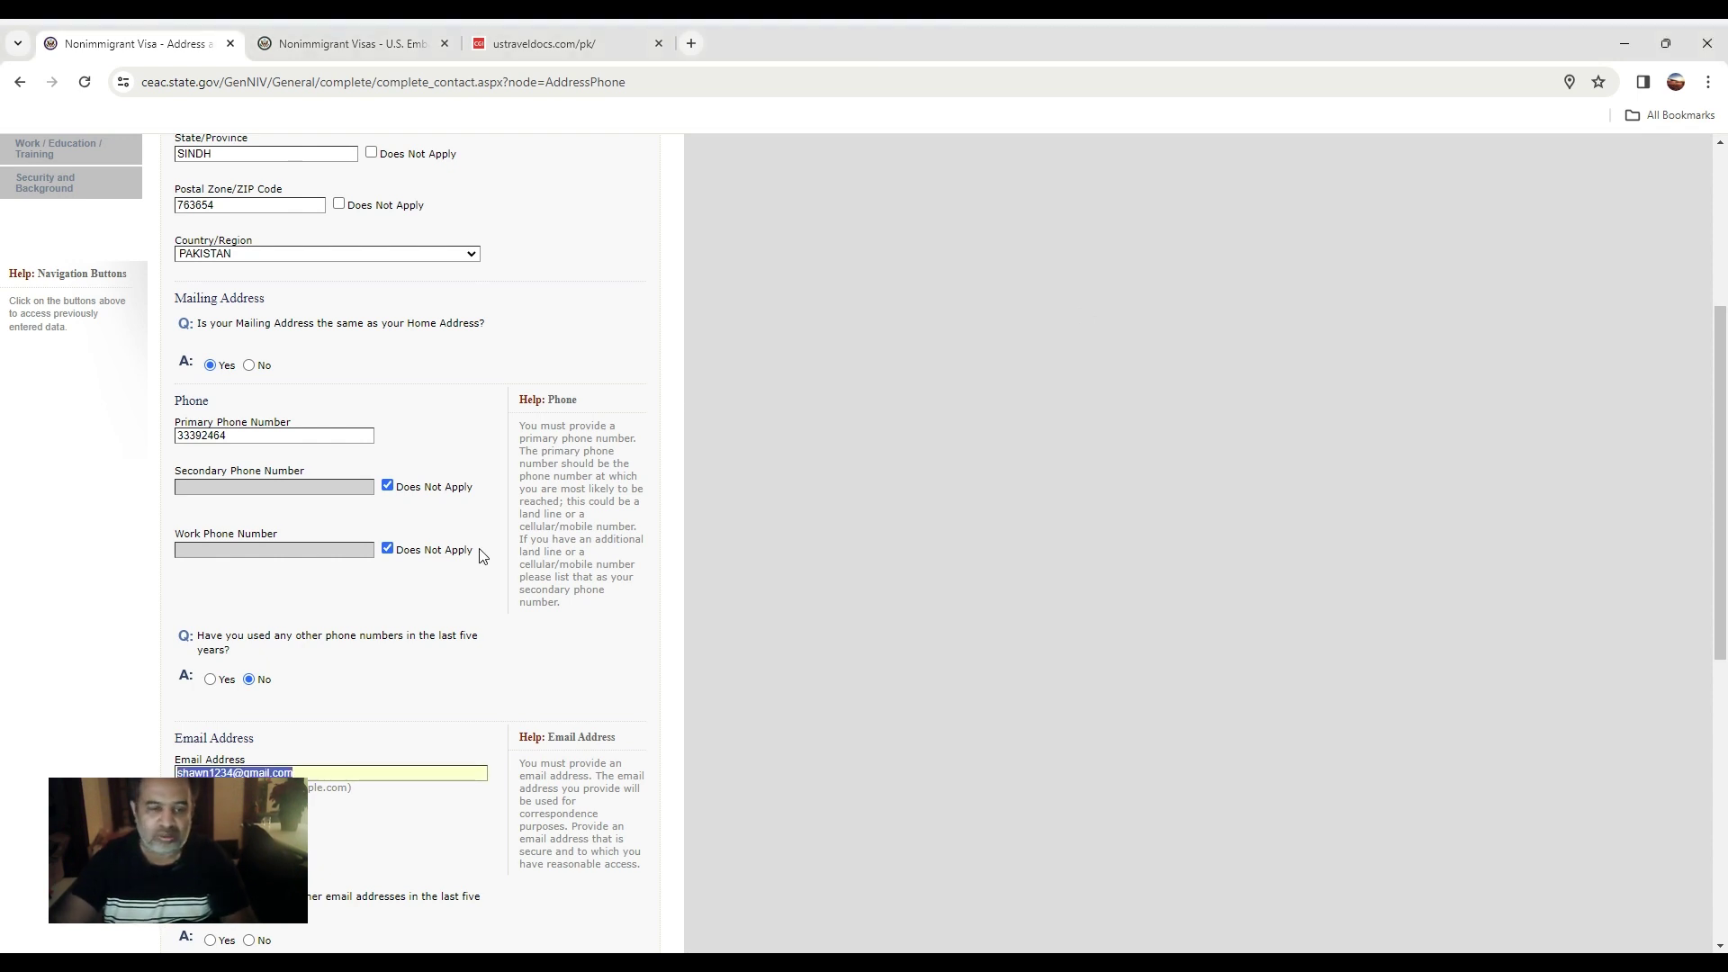
scroll(278, 675, down, 2)
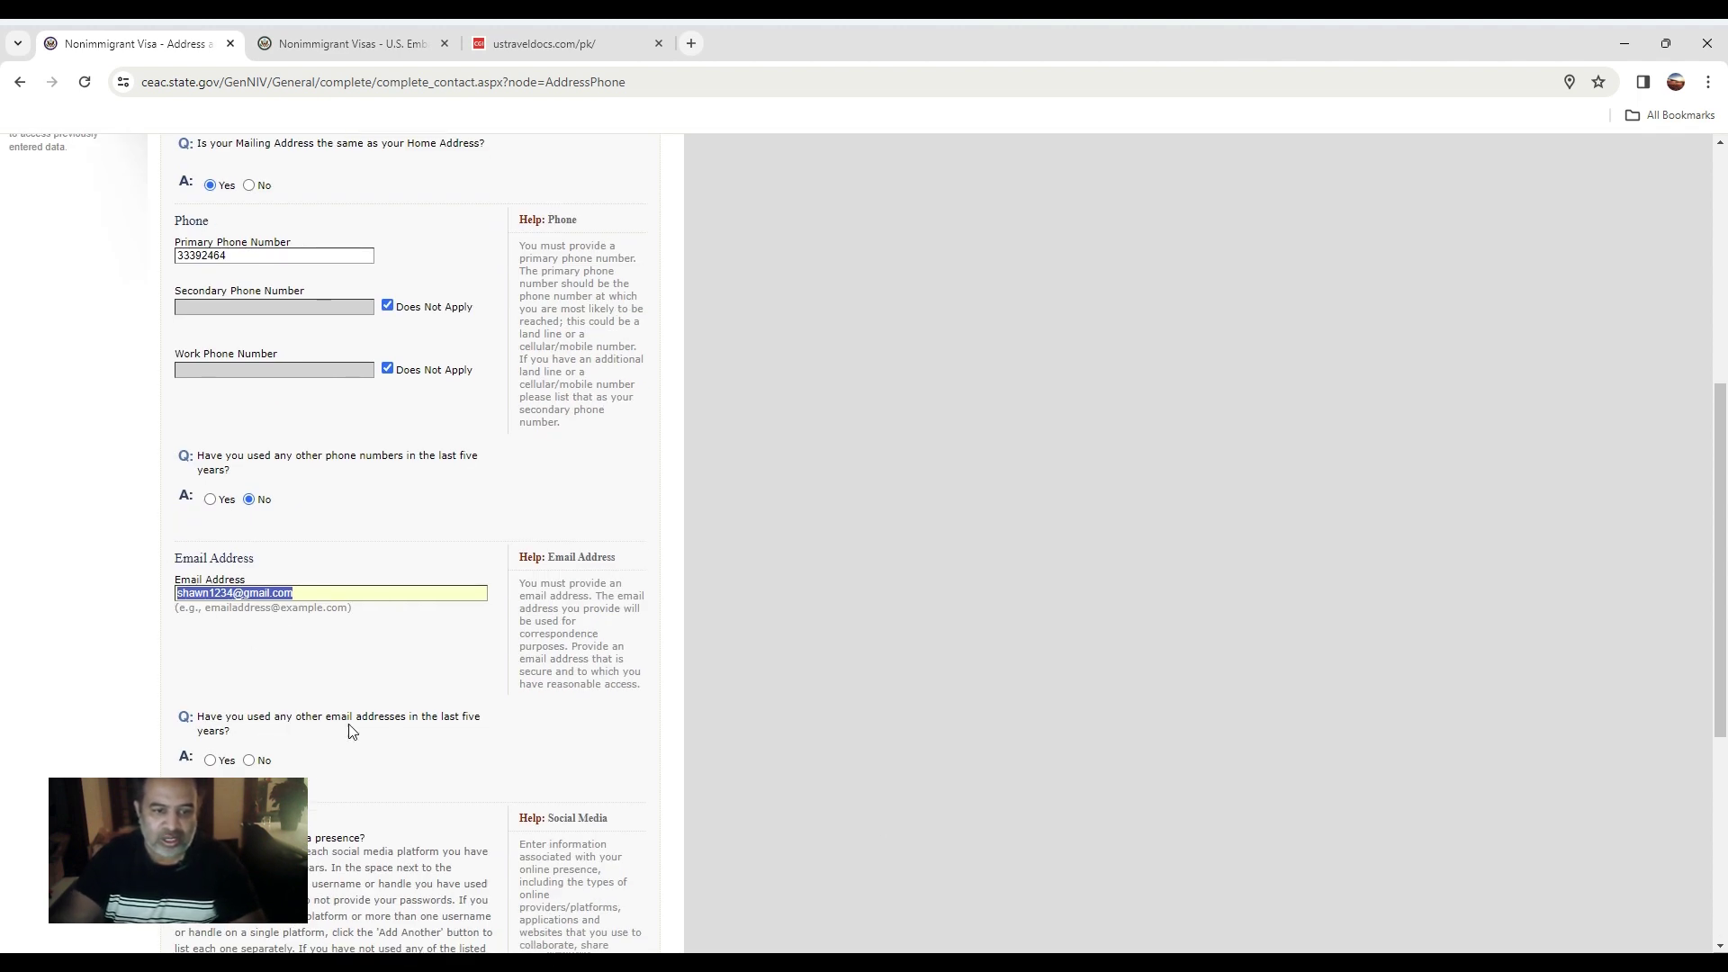
Answer No to other e-mail addresses, choose NONE as social media provider, and continue to Passport.
click(249, 760)
scroll(379, 765, up, 2)
scroll(239, 644, down, 4)
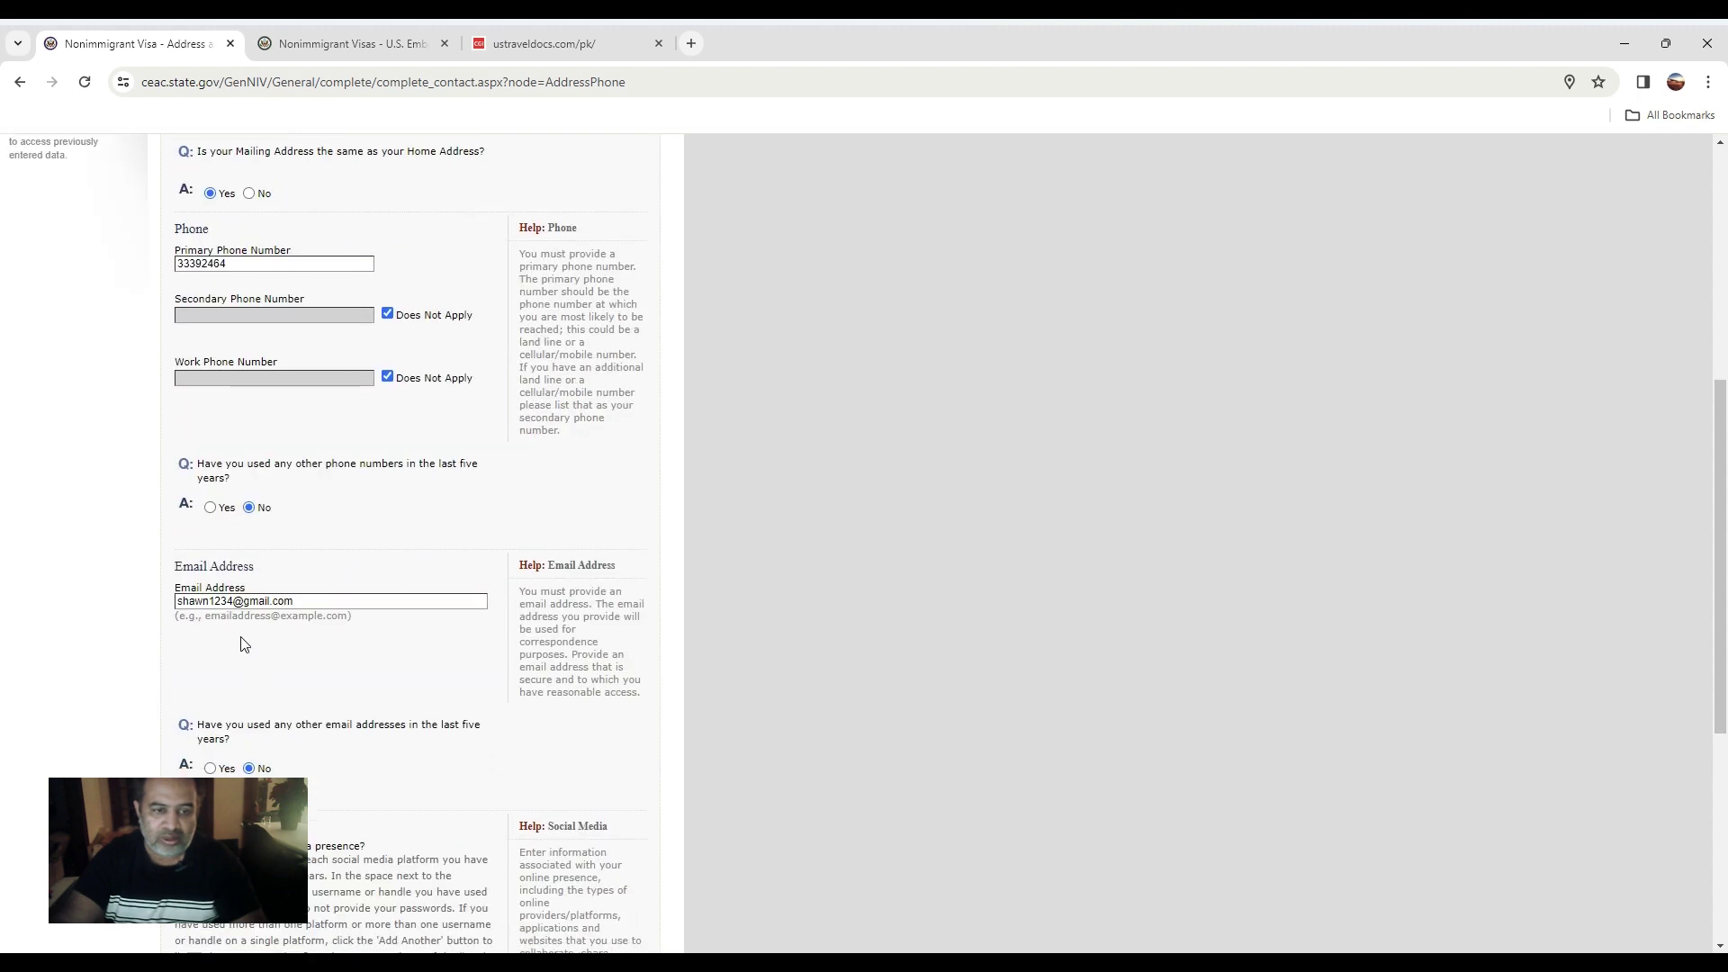
scroll(269, 681, down, 2)
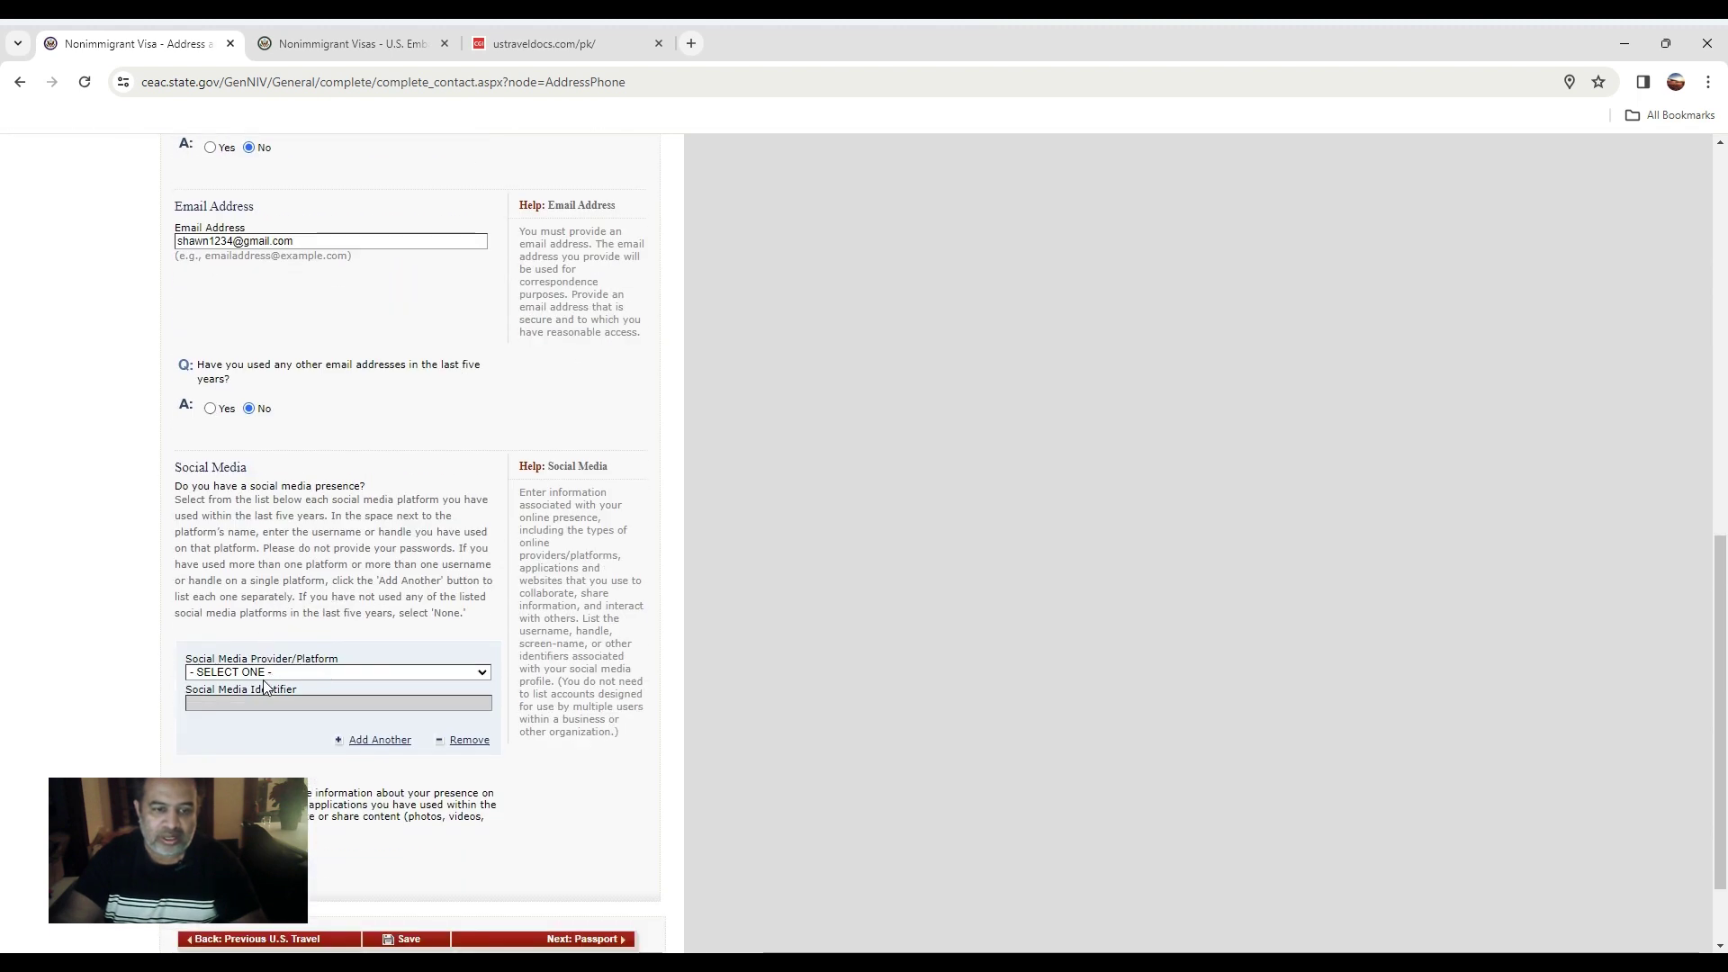
click(215, 678)
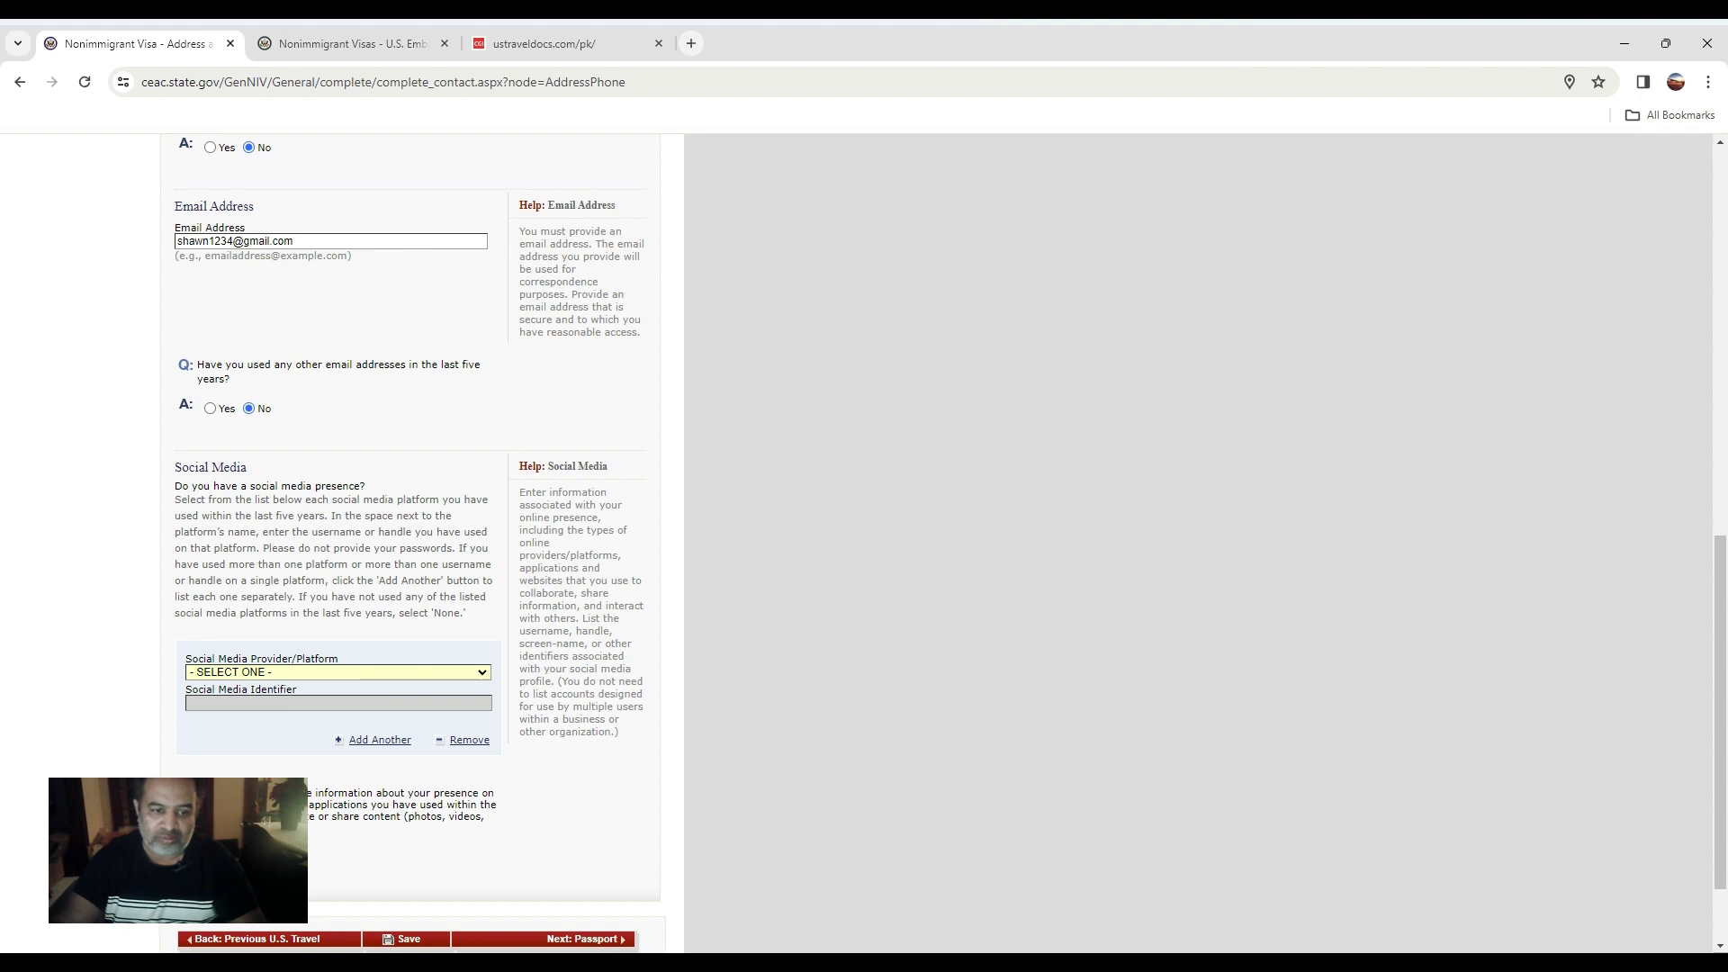
click(262, 650)
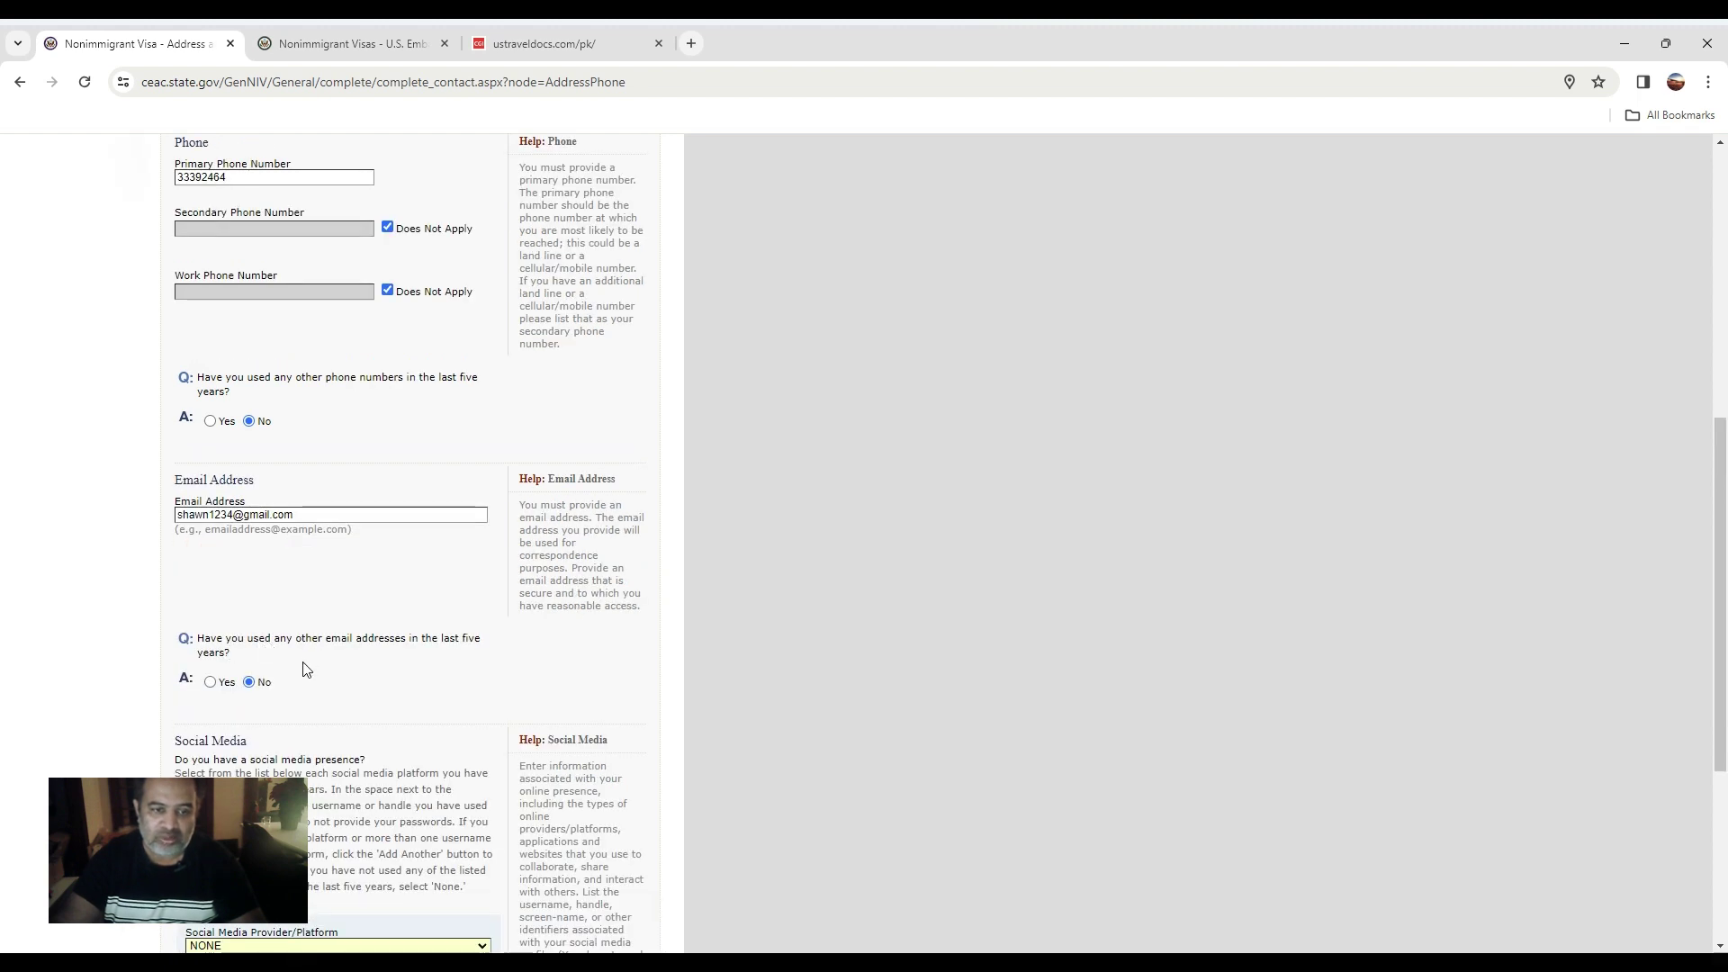
scroll(284, 726, down, 2)
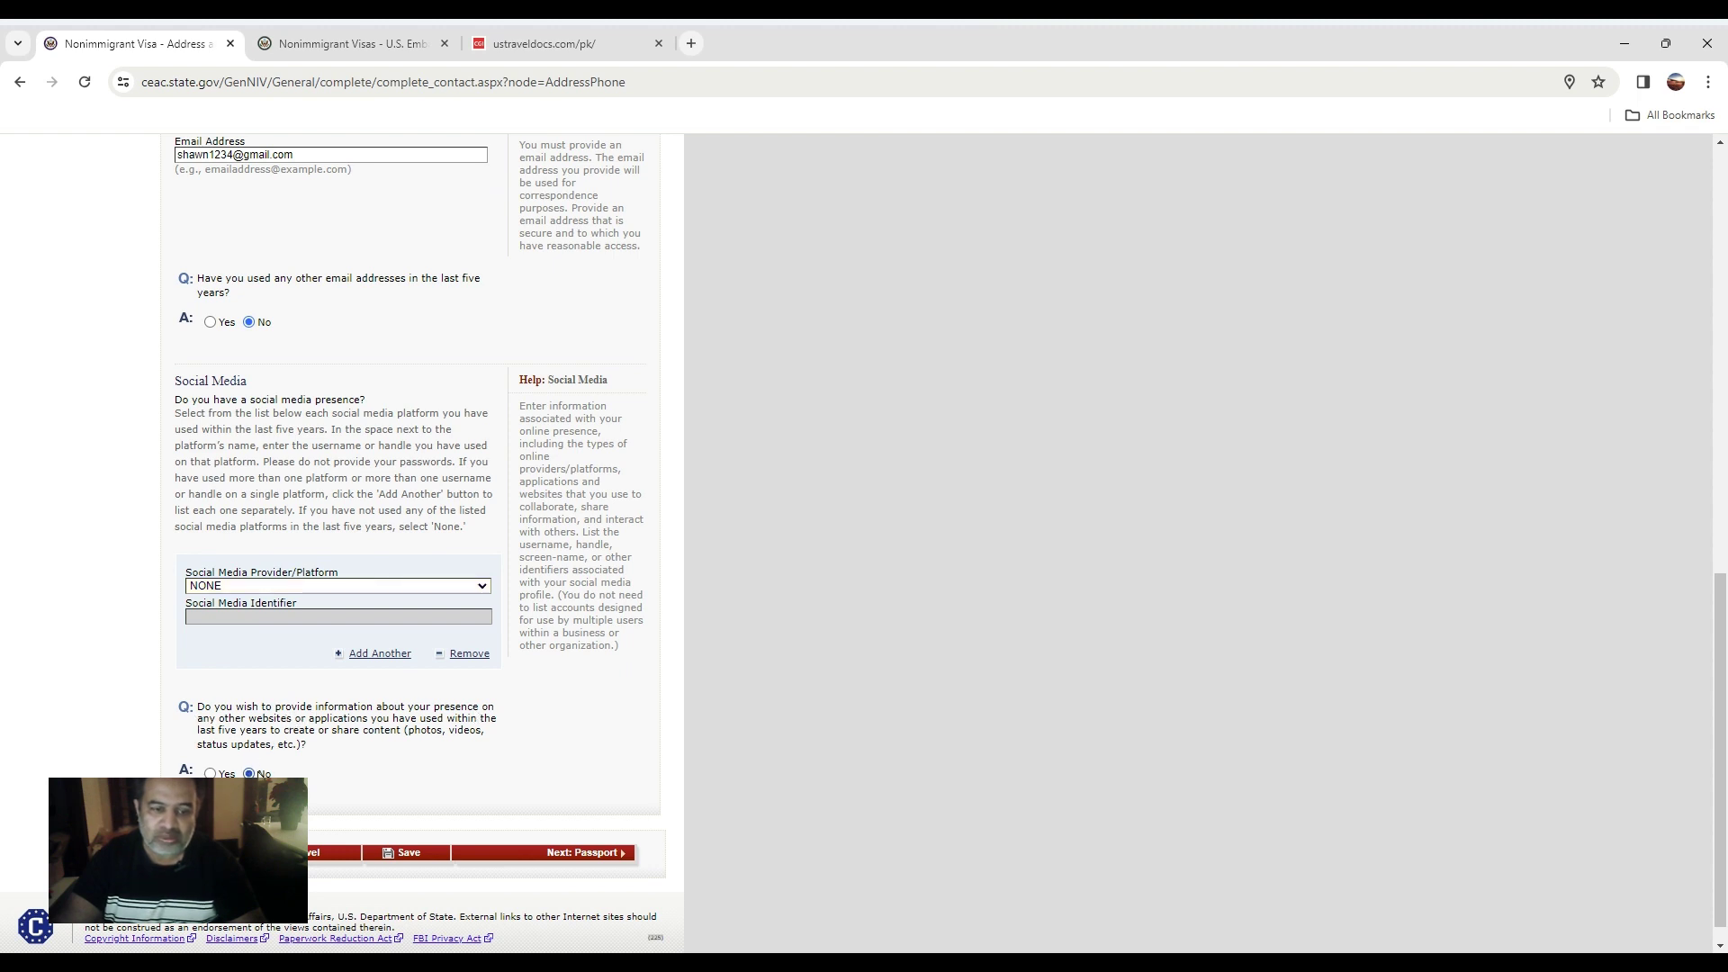
scroll(441, 792, up, 3)
scroll(441, 792, down, 3)
click(603, 832)
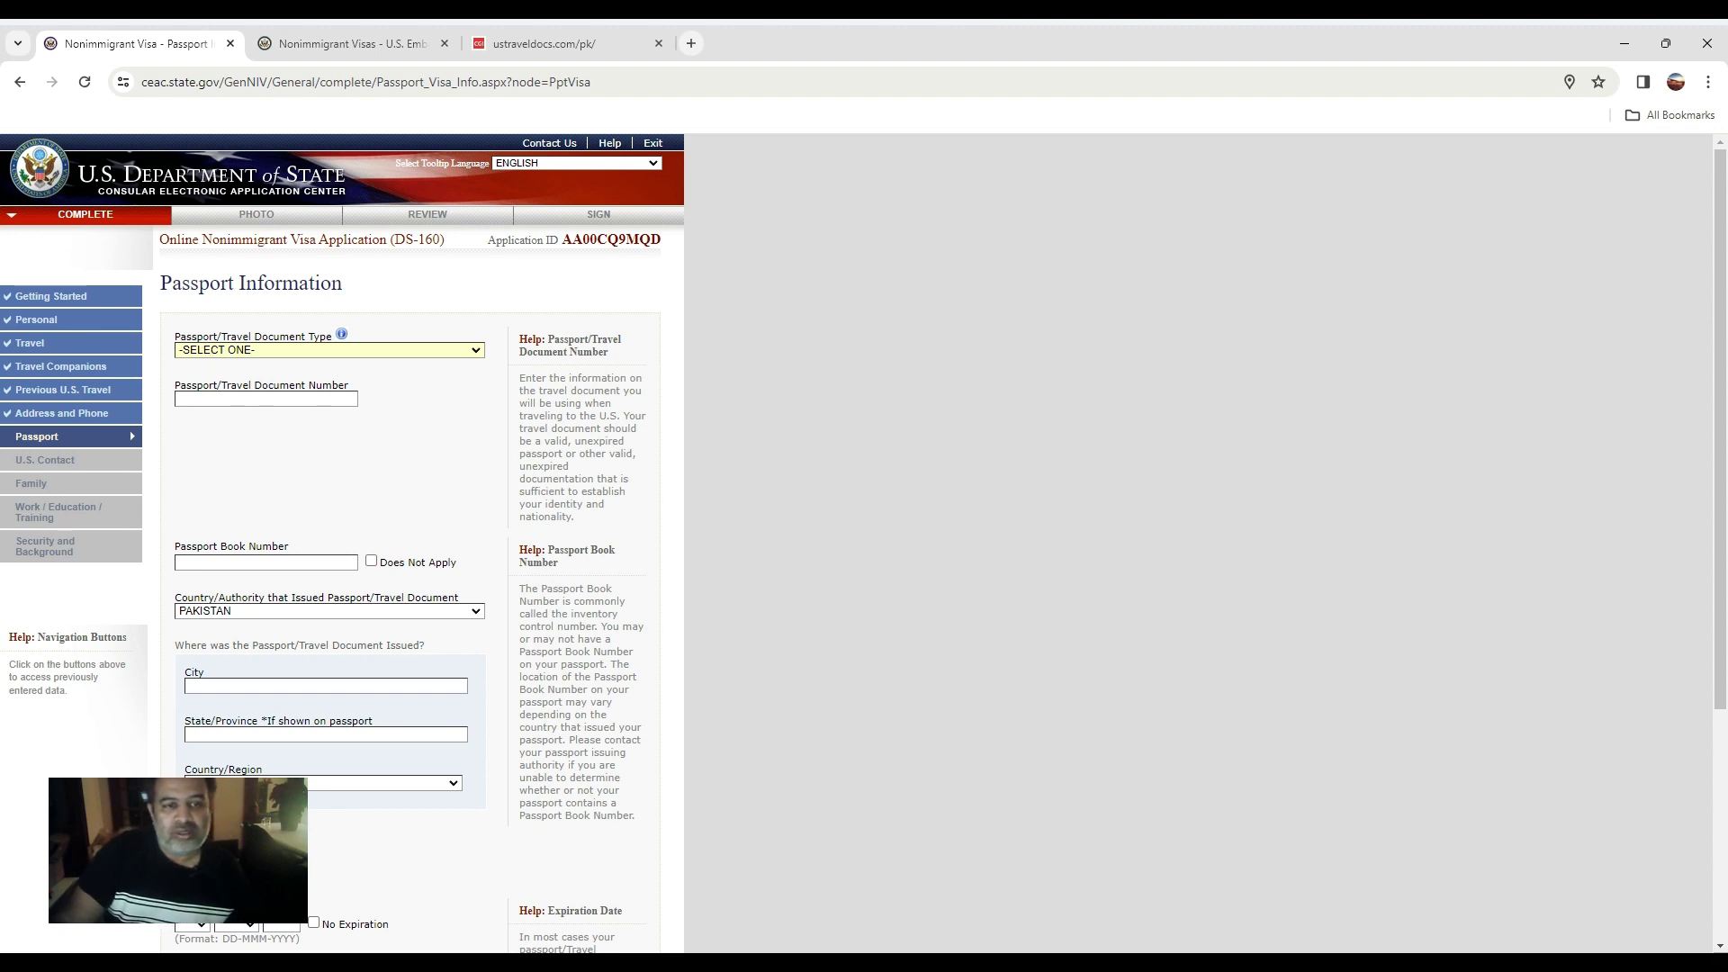
Choose a REGULAR passport, enter the passport and book numbers, issued in KARACHI, SINDH.
key(Down)
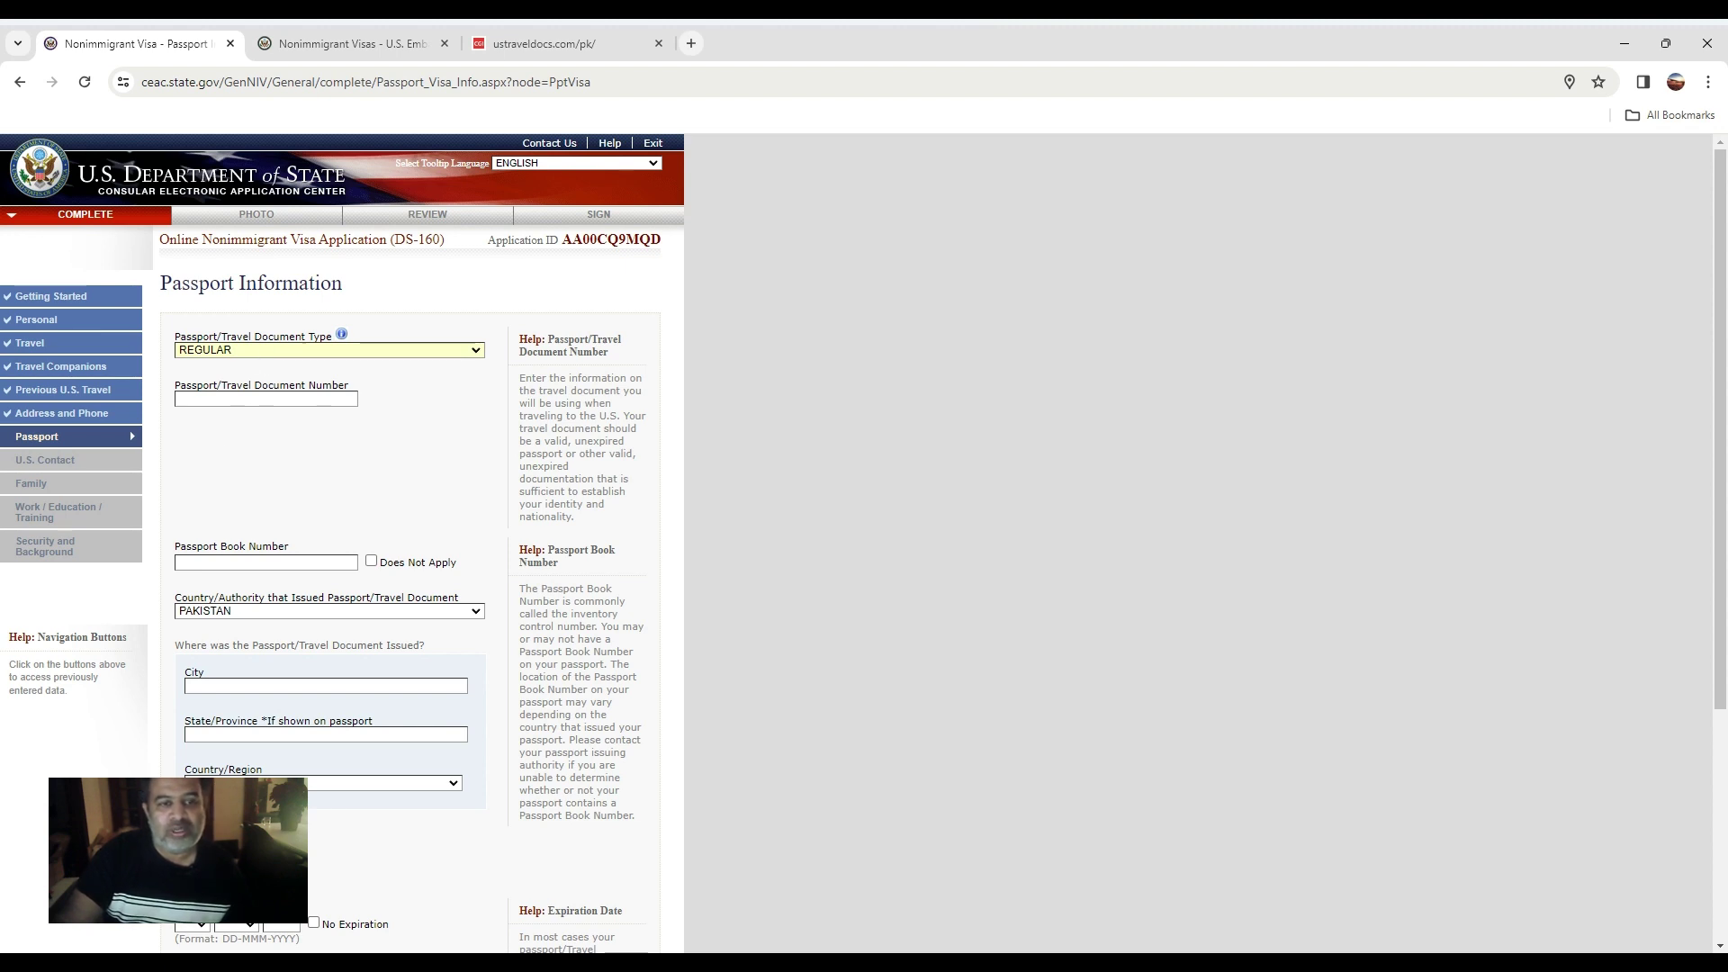
click(233, 396)
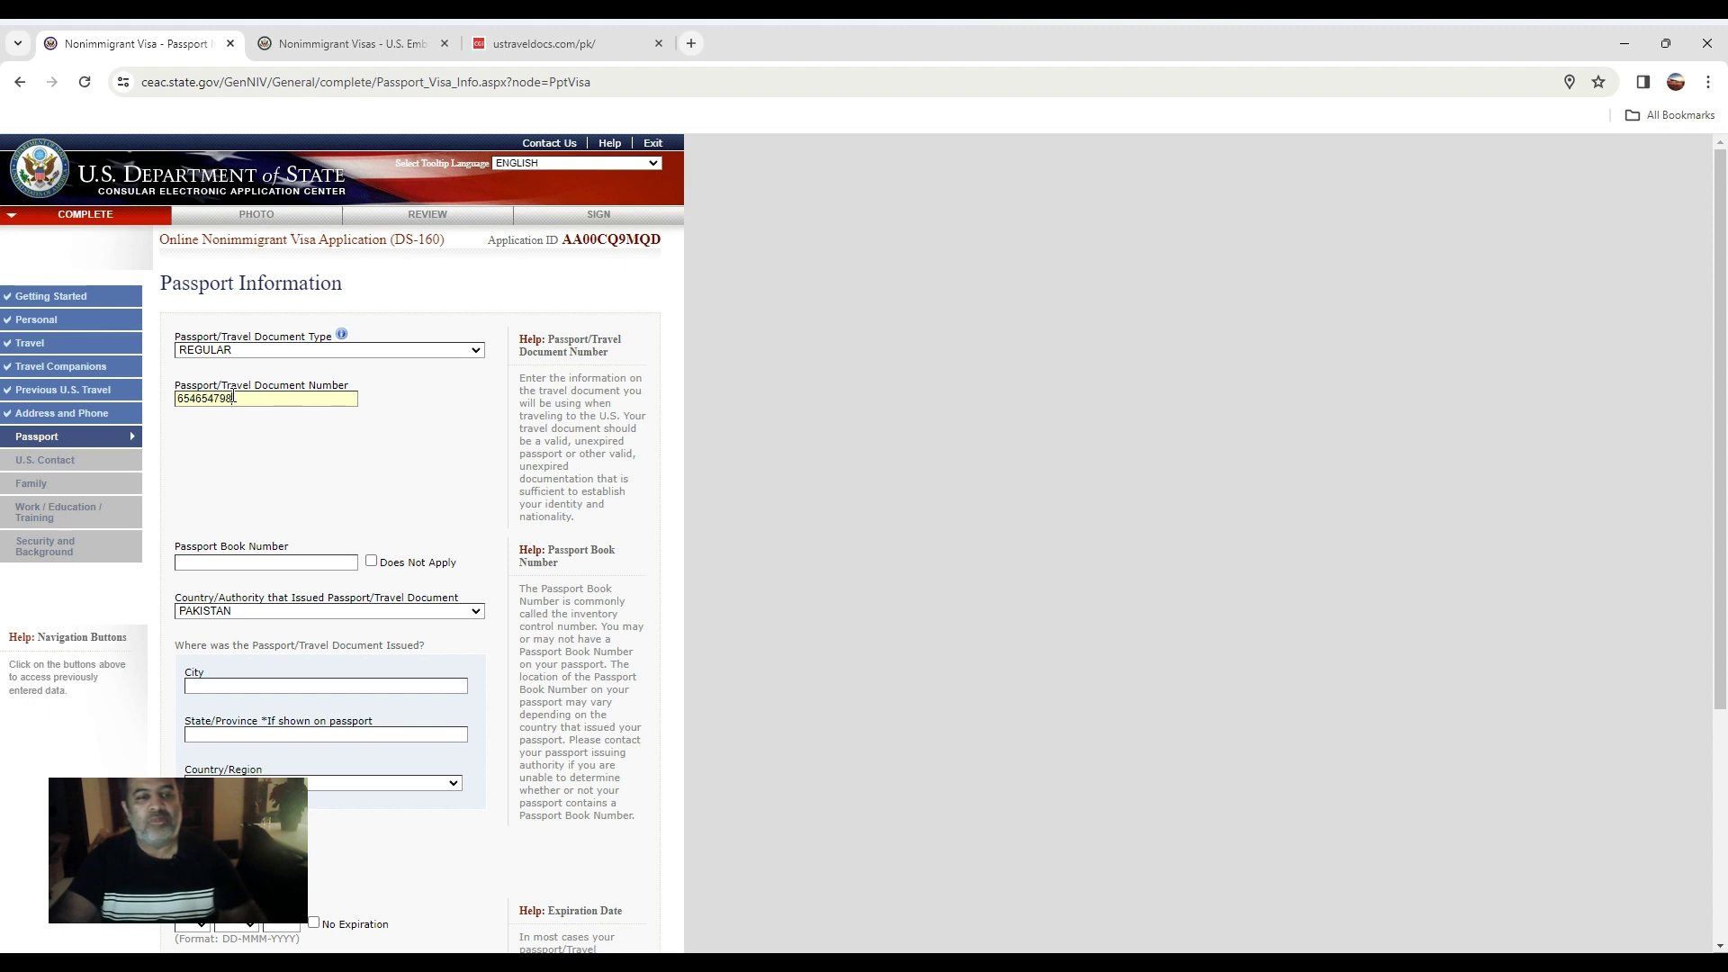
click(243, 568)
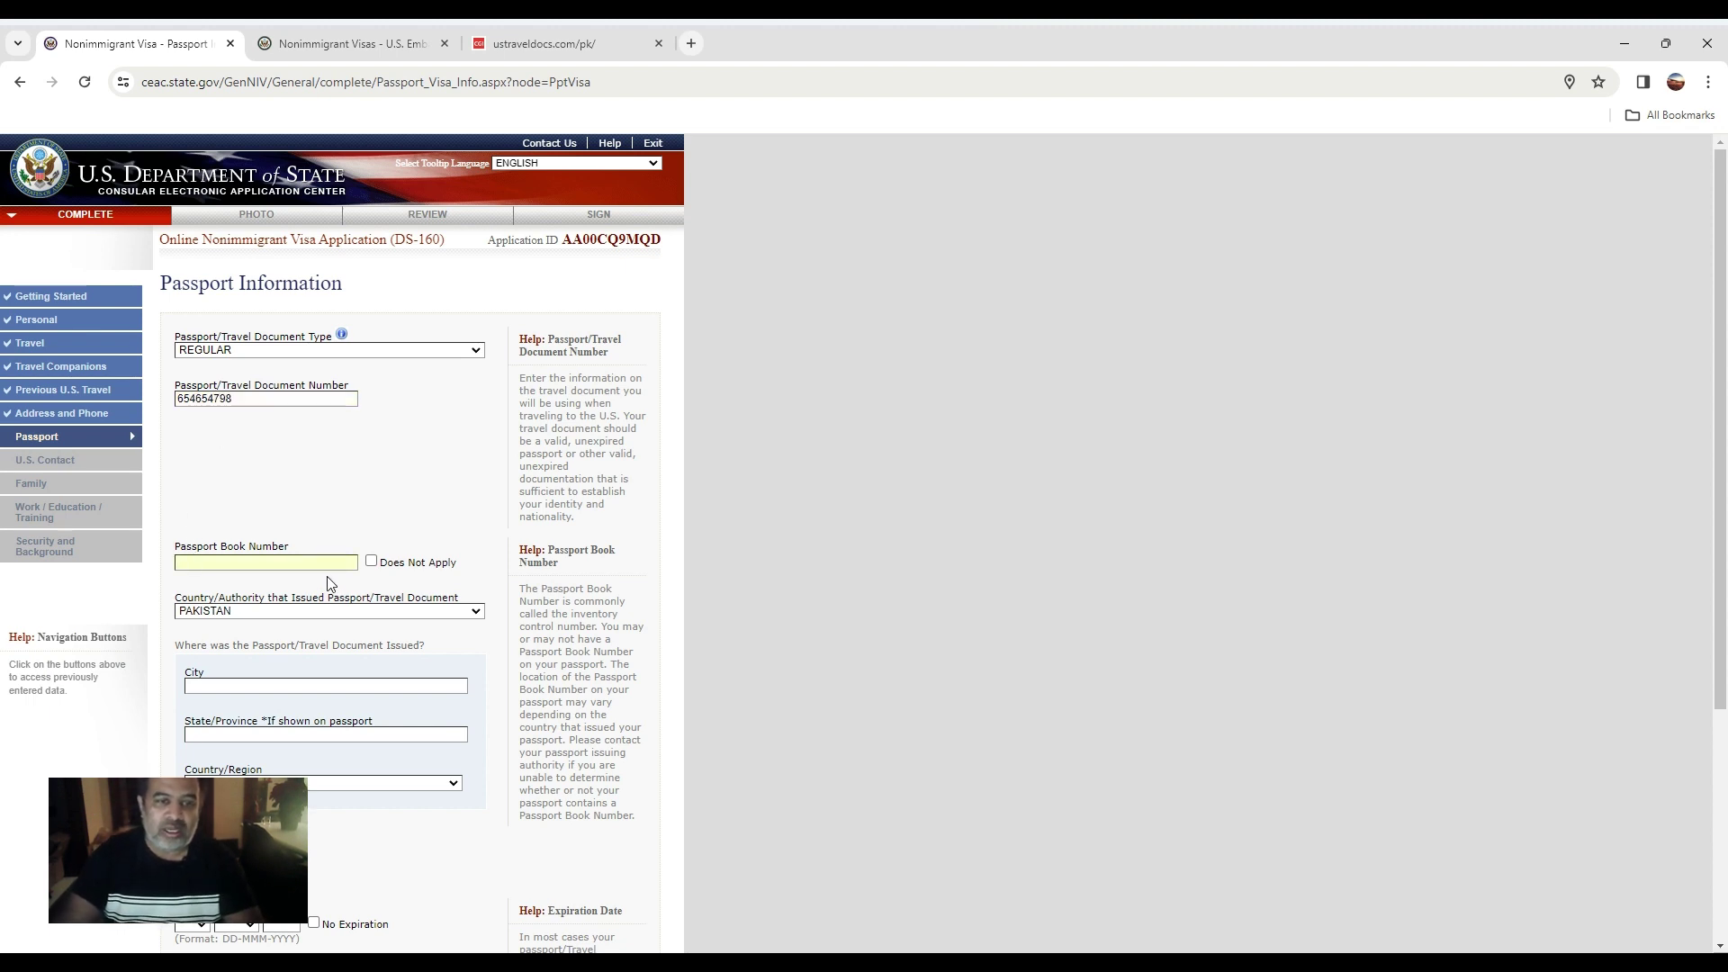
text(4654987654)
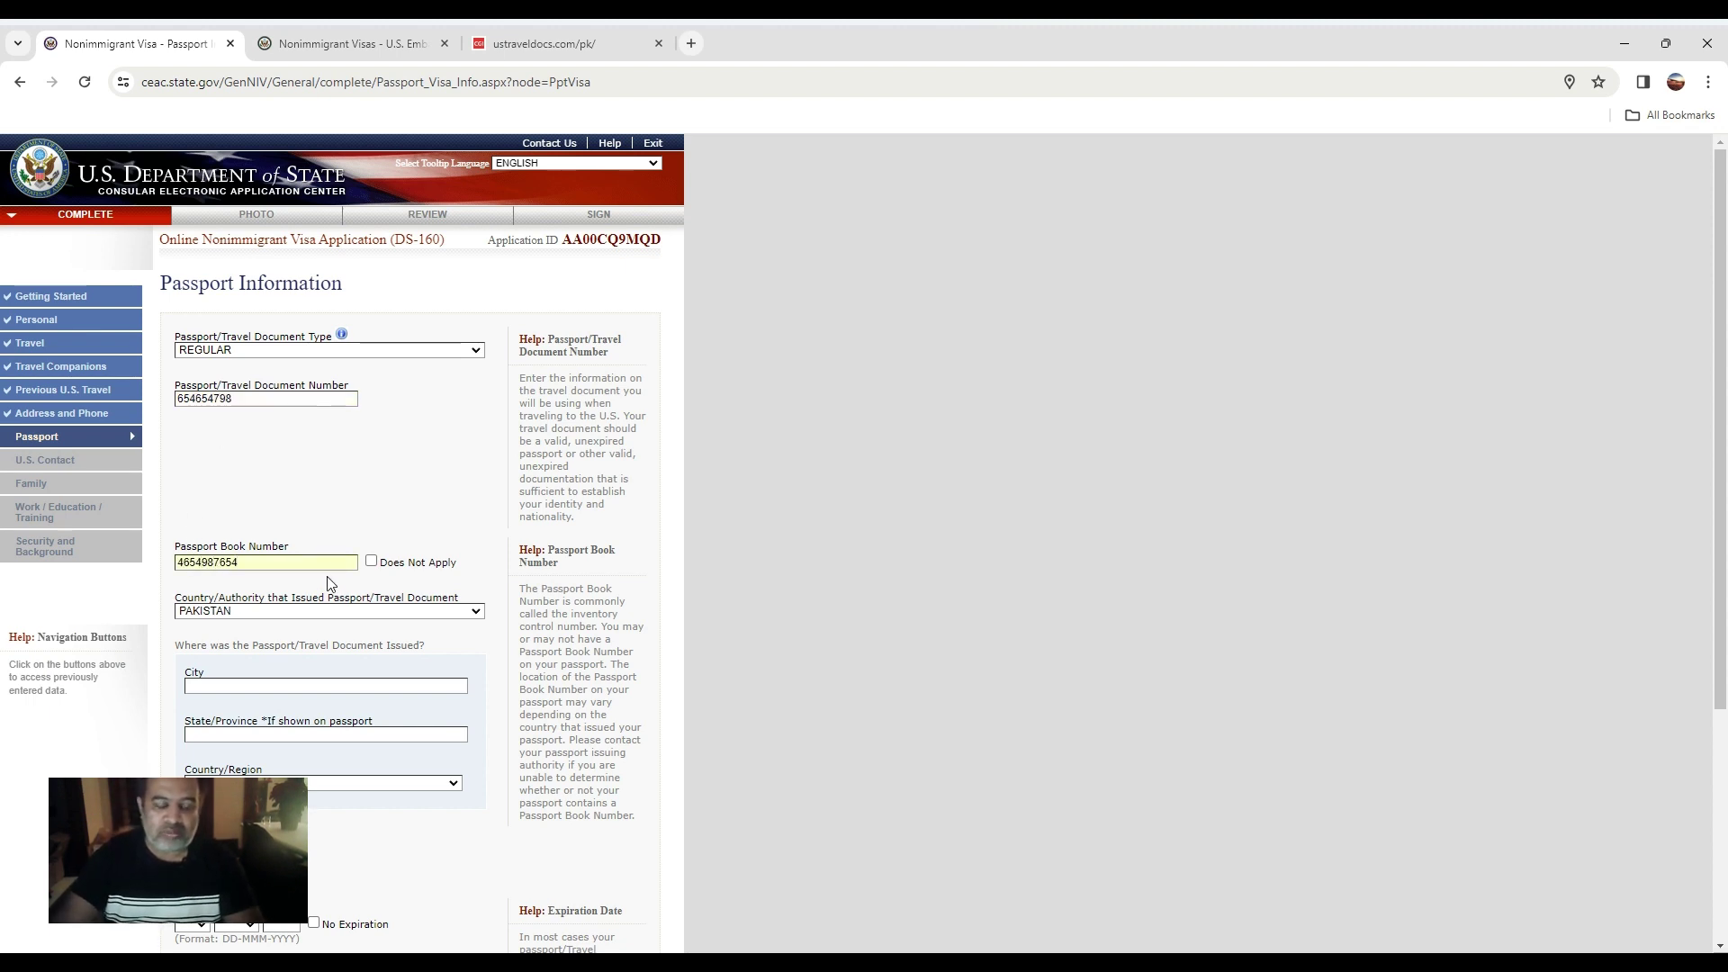
key(BackSpace)
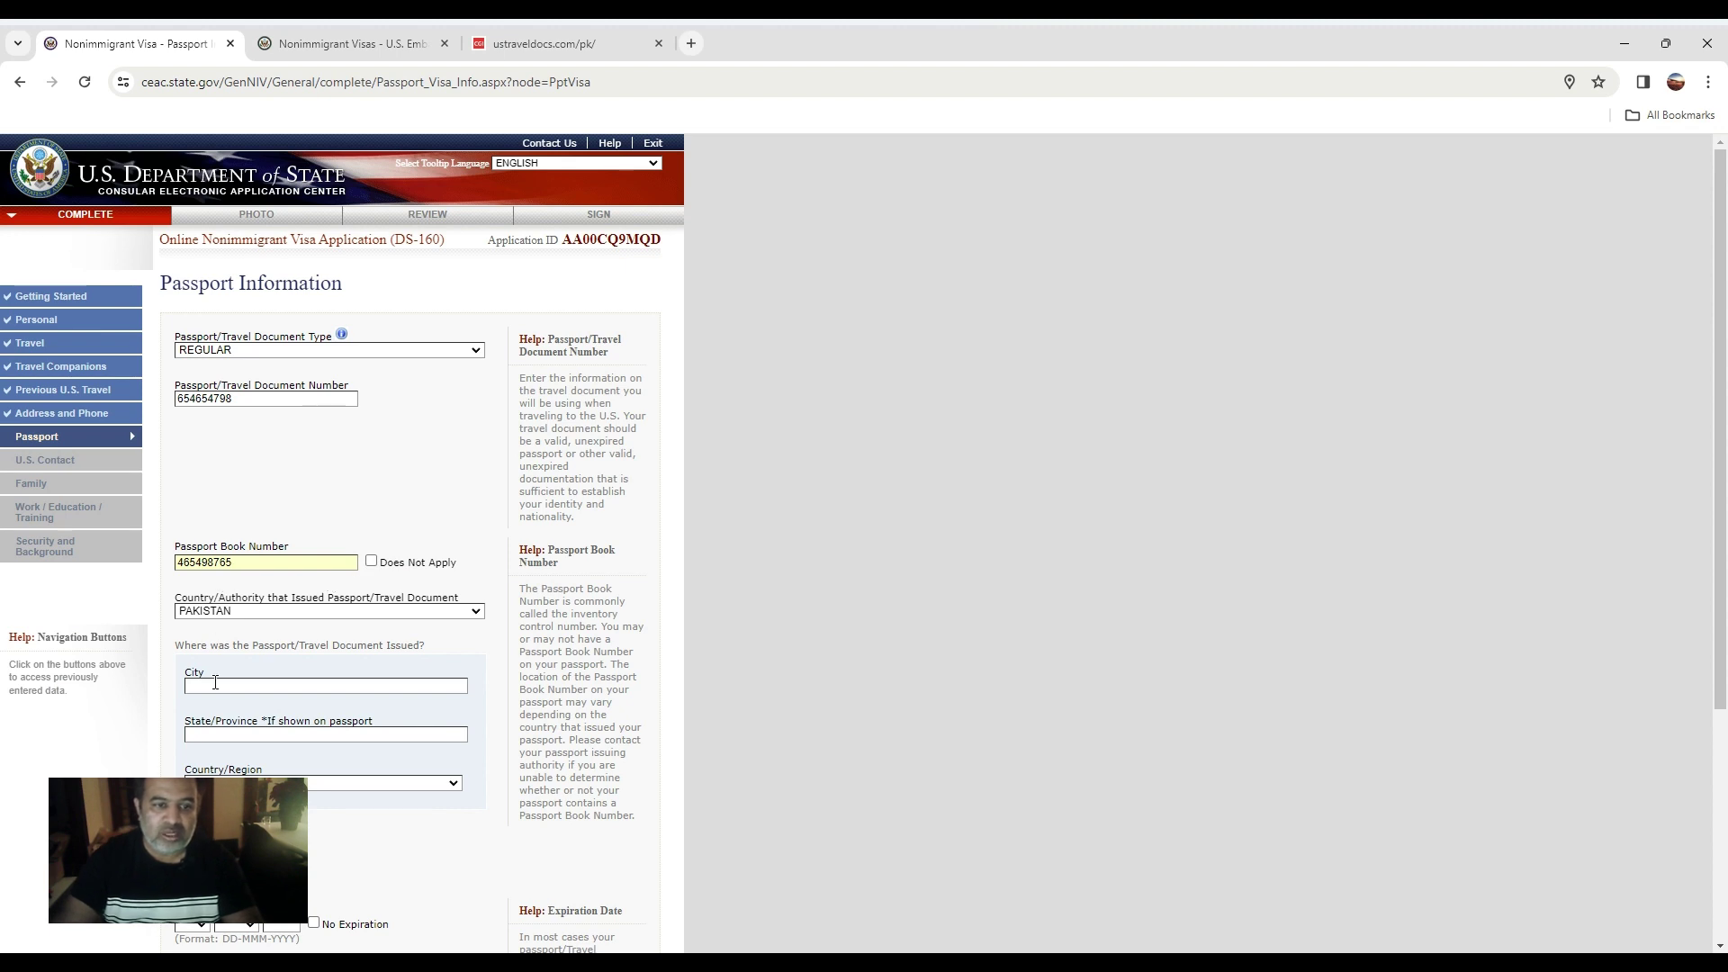
click(216, 684)
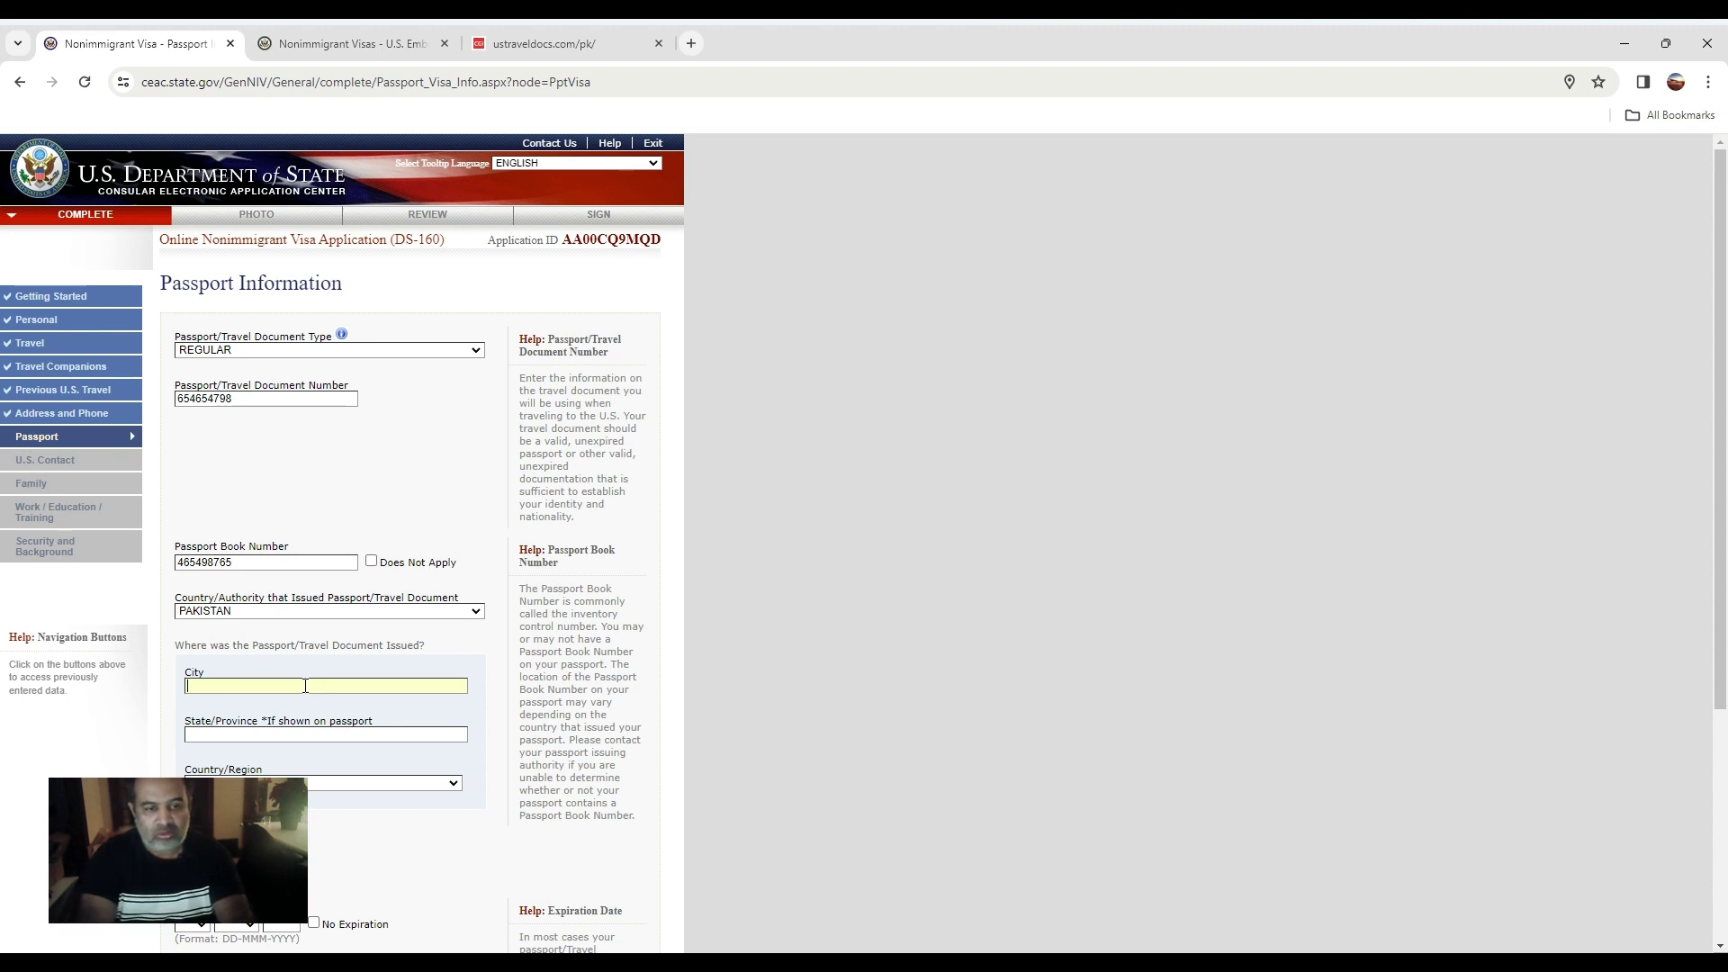
text(AC)
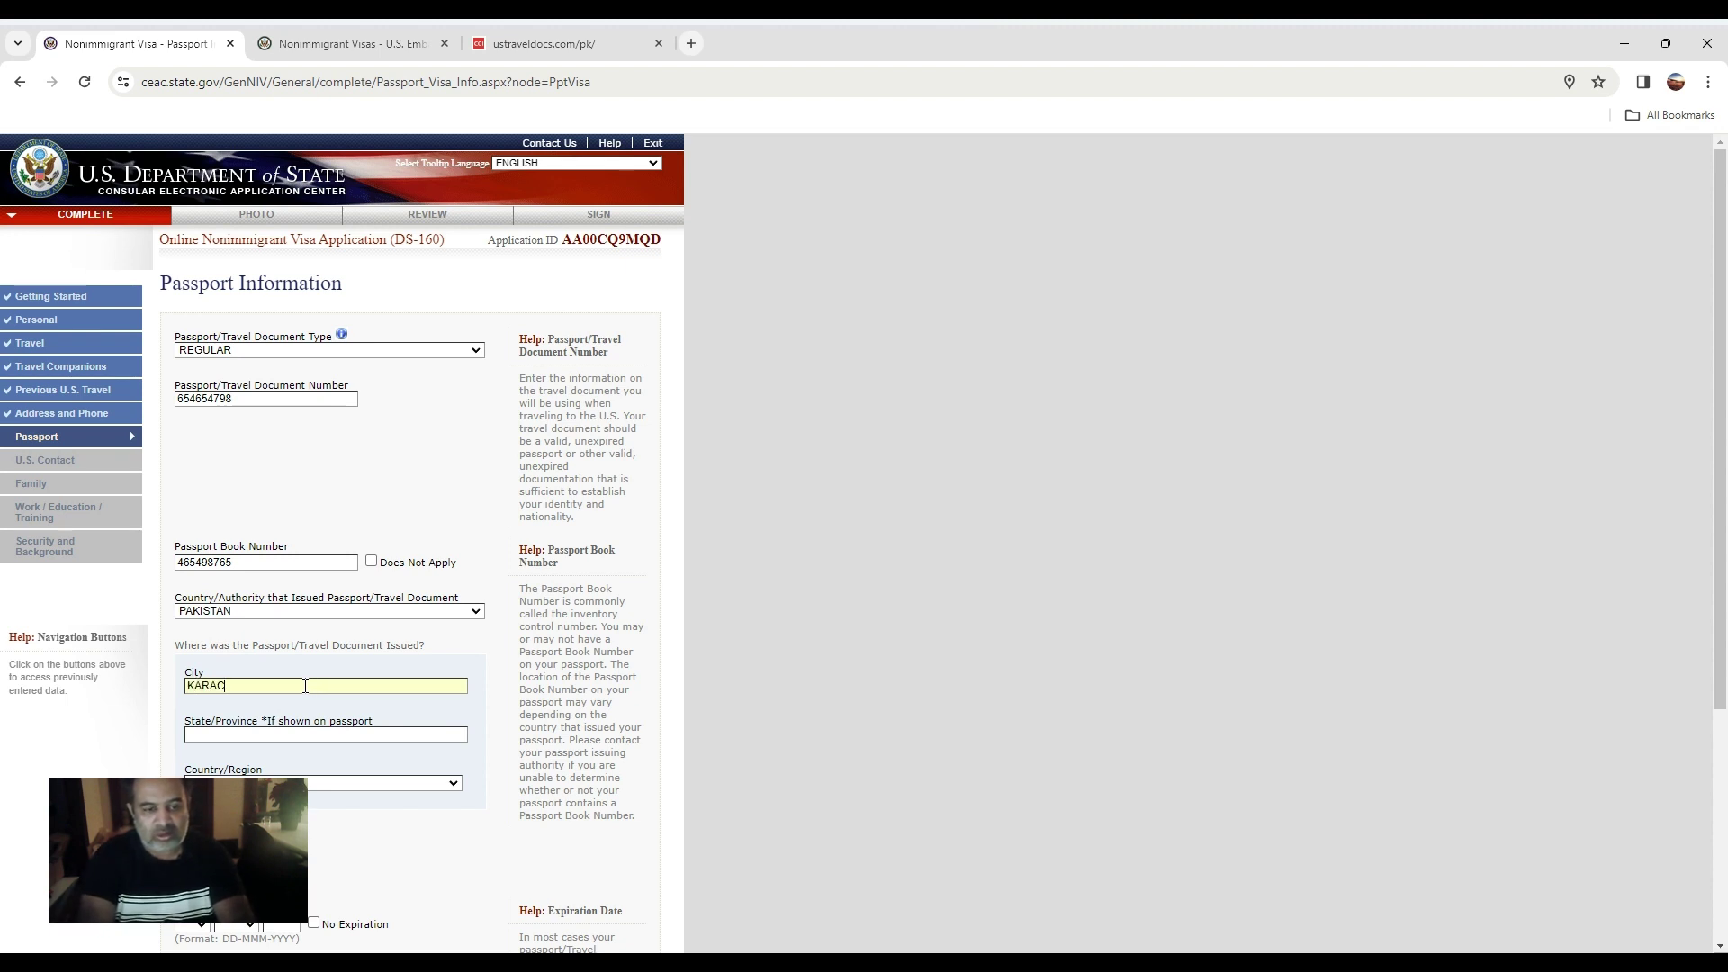
key(BackSpace)
text(RCHI)
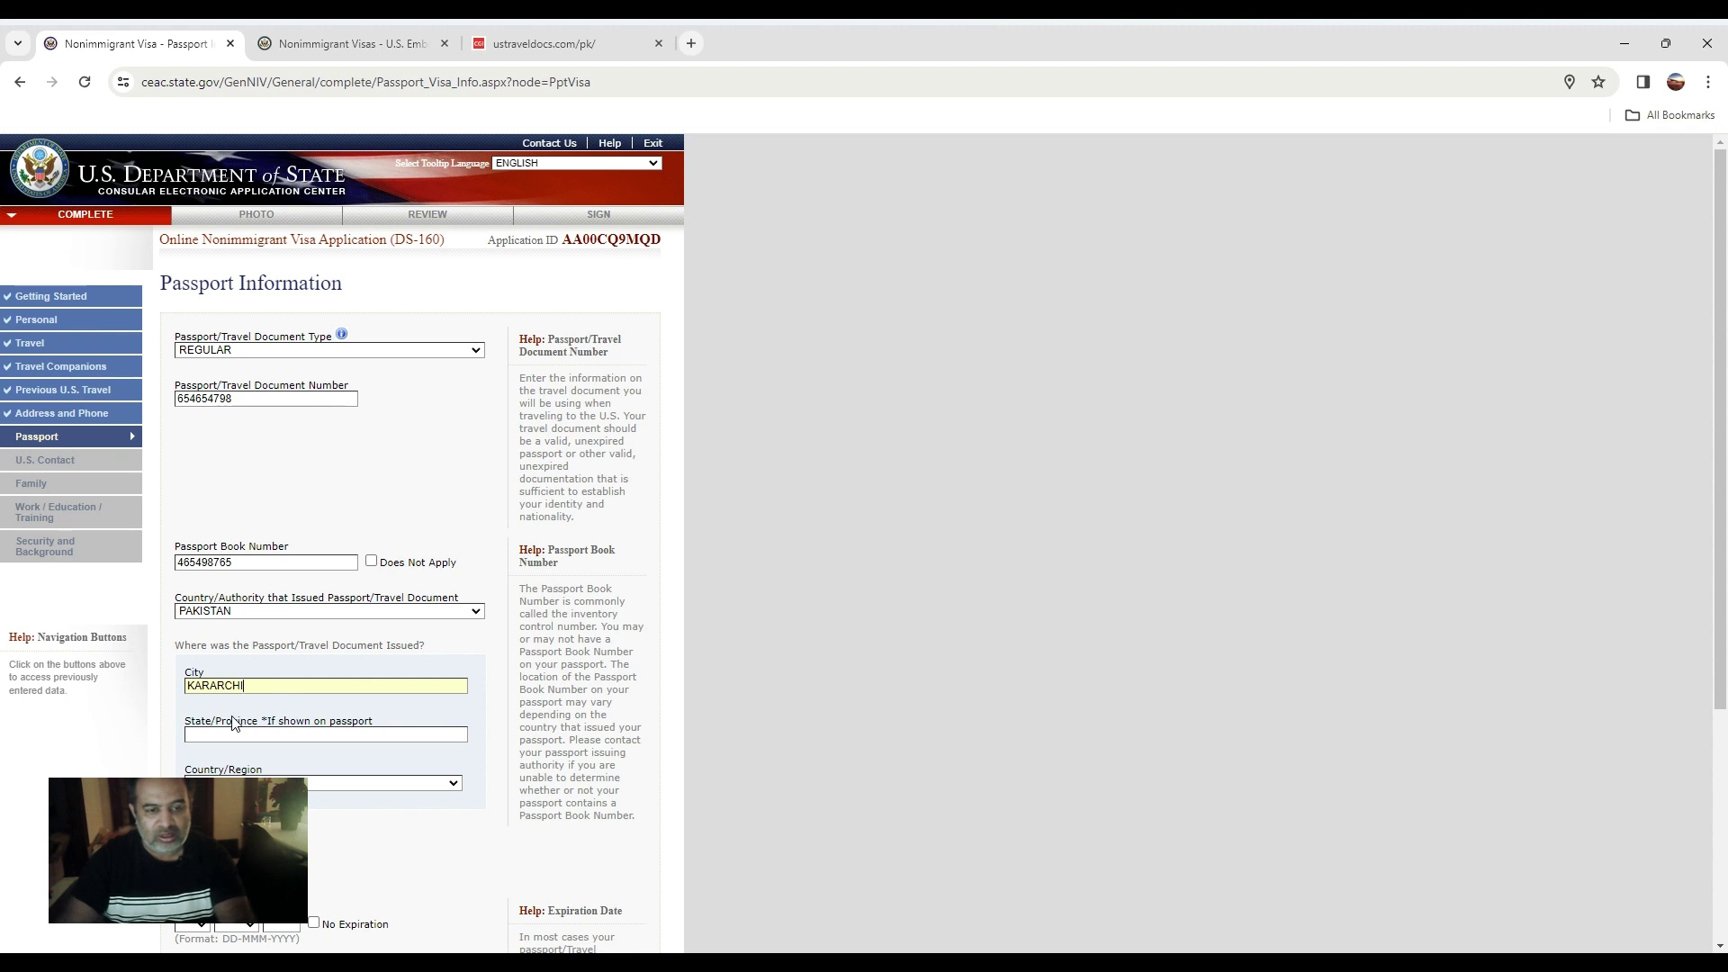
drag(250, 688, 216, 690)
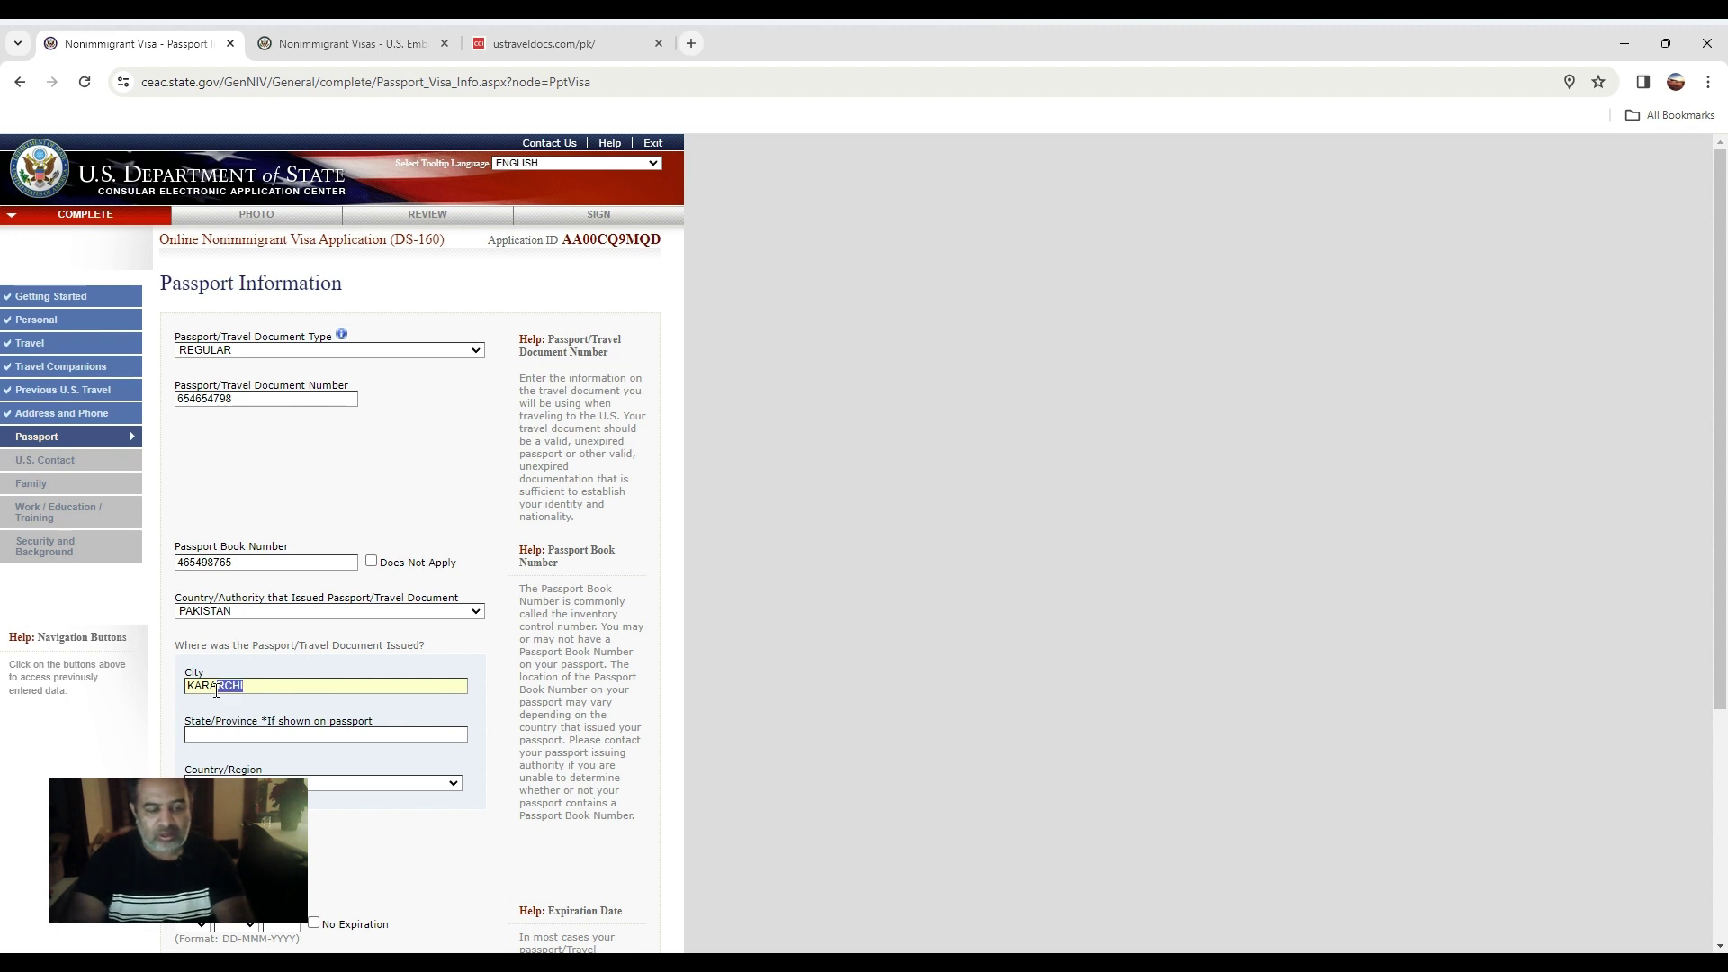
text(C)
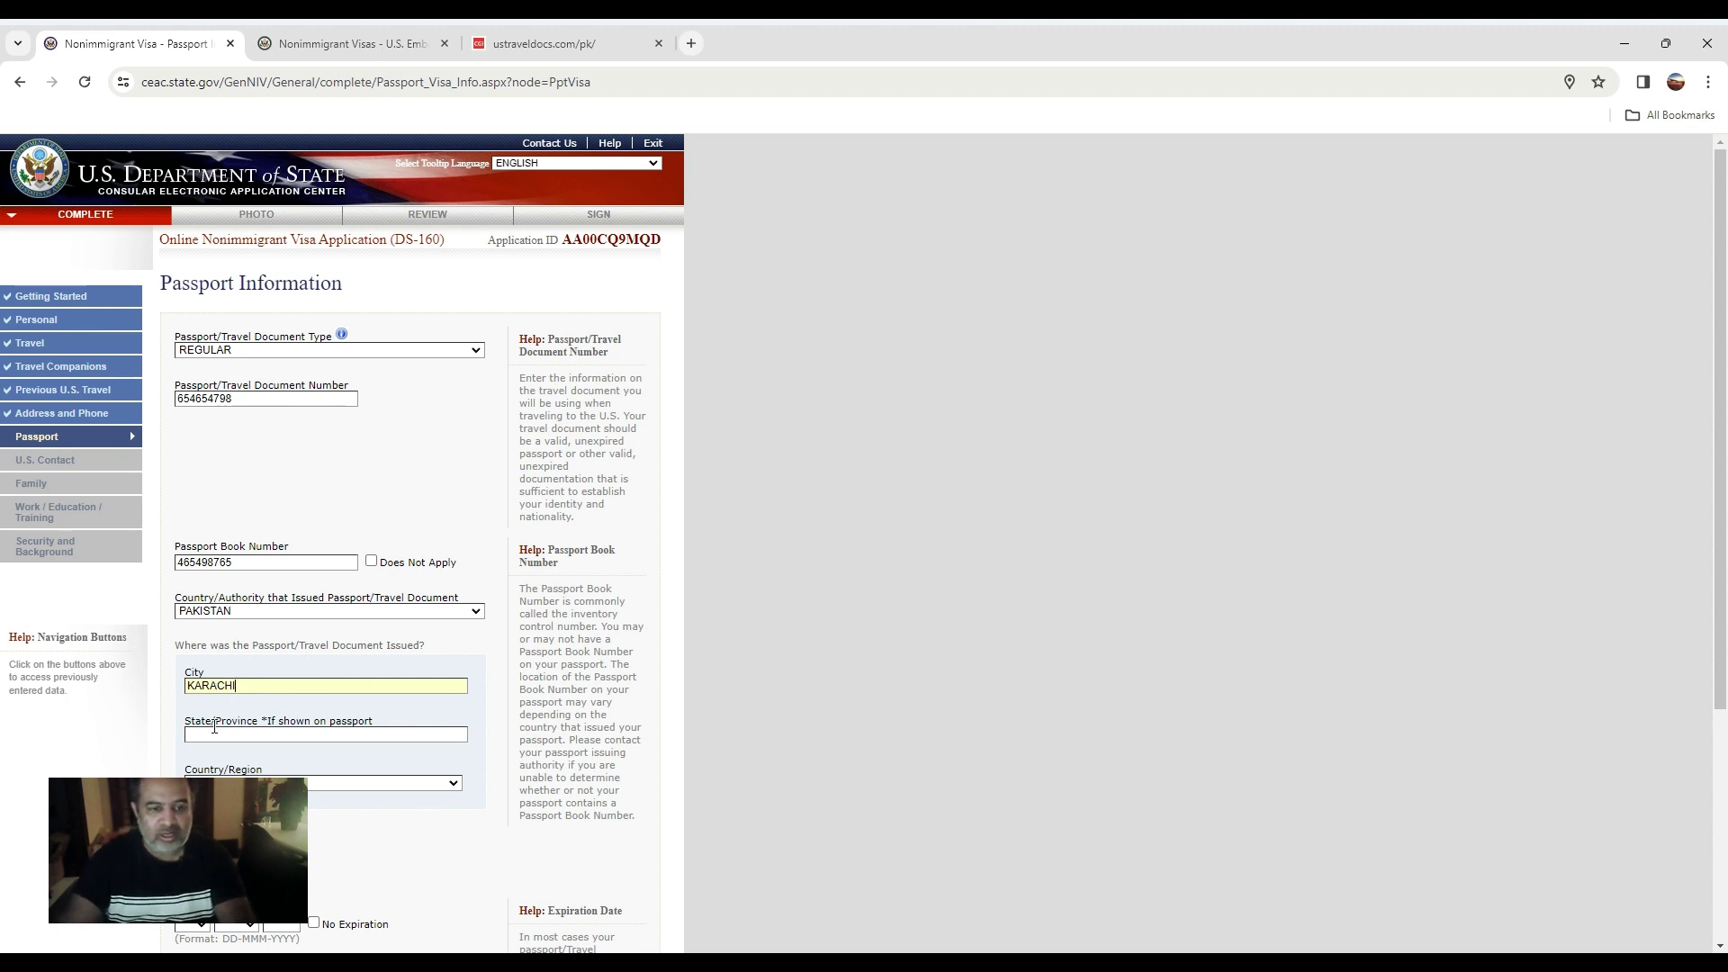
key(Tab)
text(SINDH)
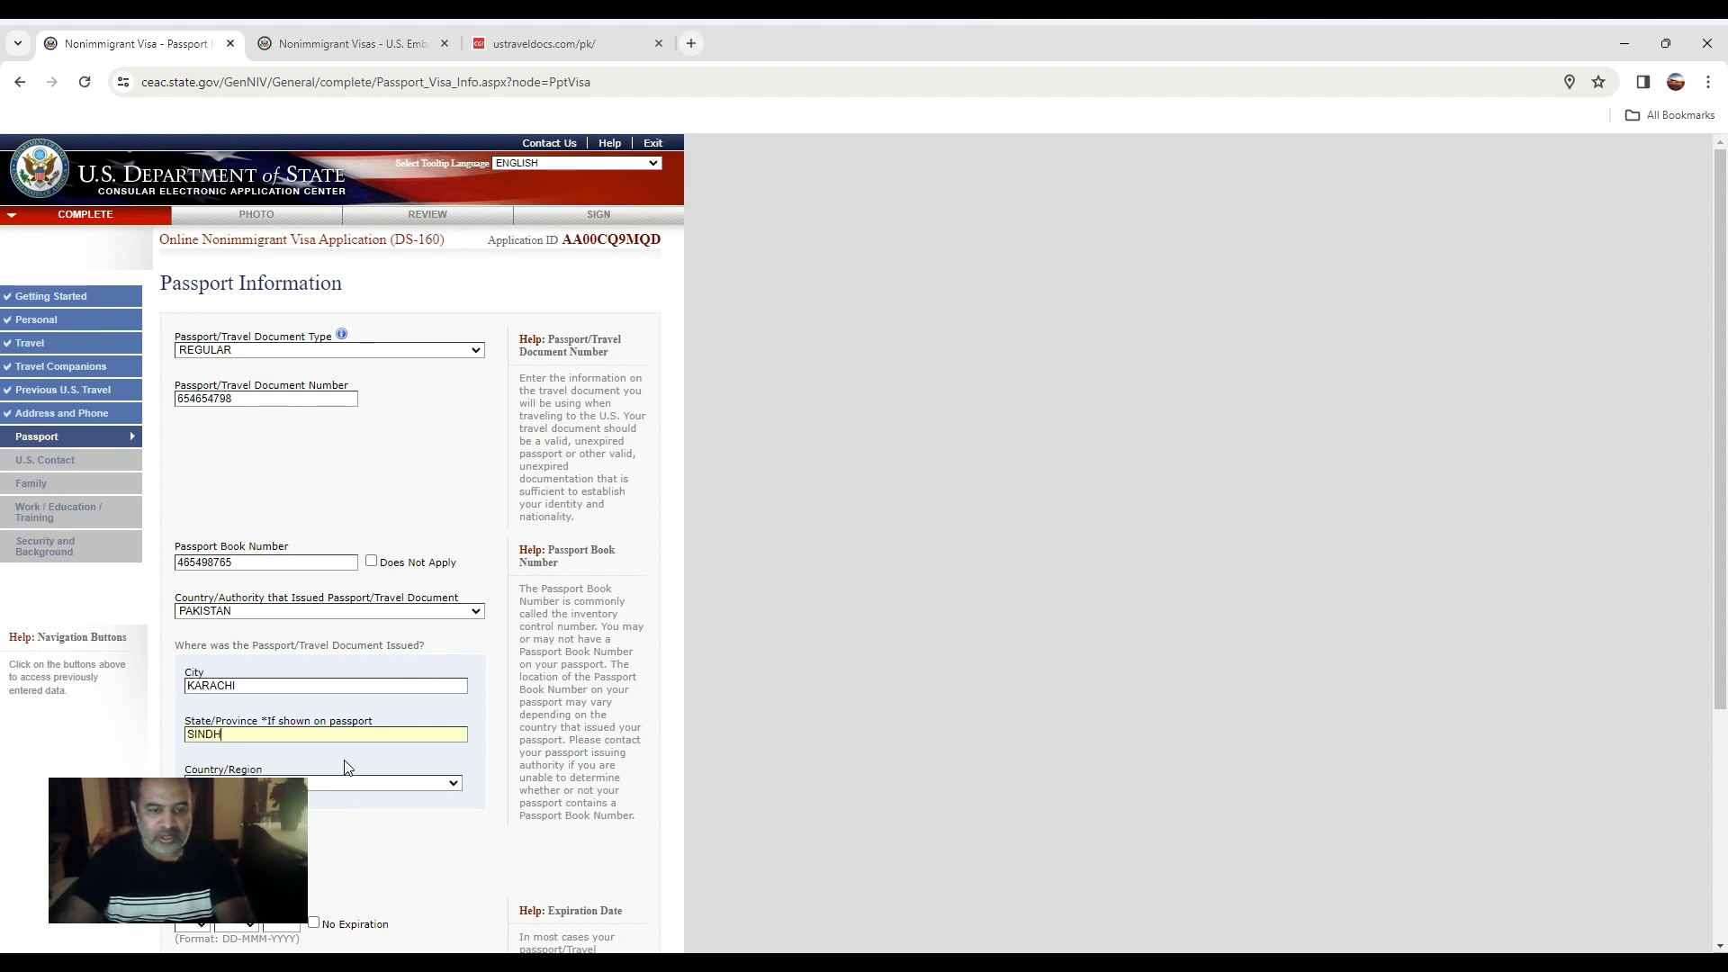
Set issuance 27 SEP 2022 and expiration 15 SEP 2032, then continue to U.S. Contact.
scroll(347, 763, down, 1)
click(197, 770)
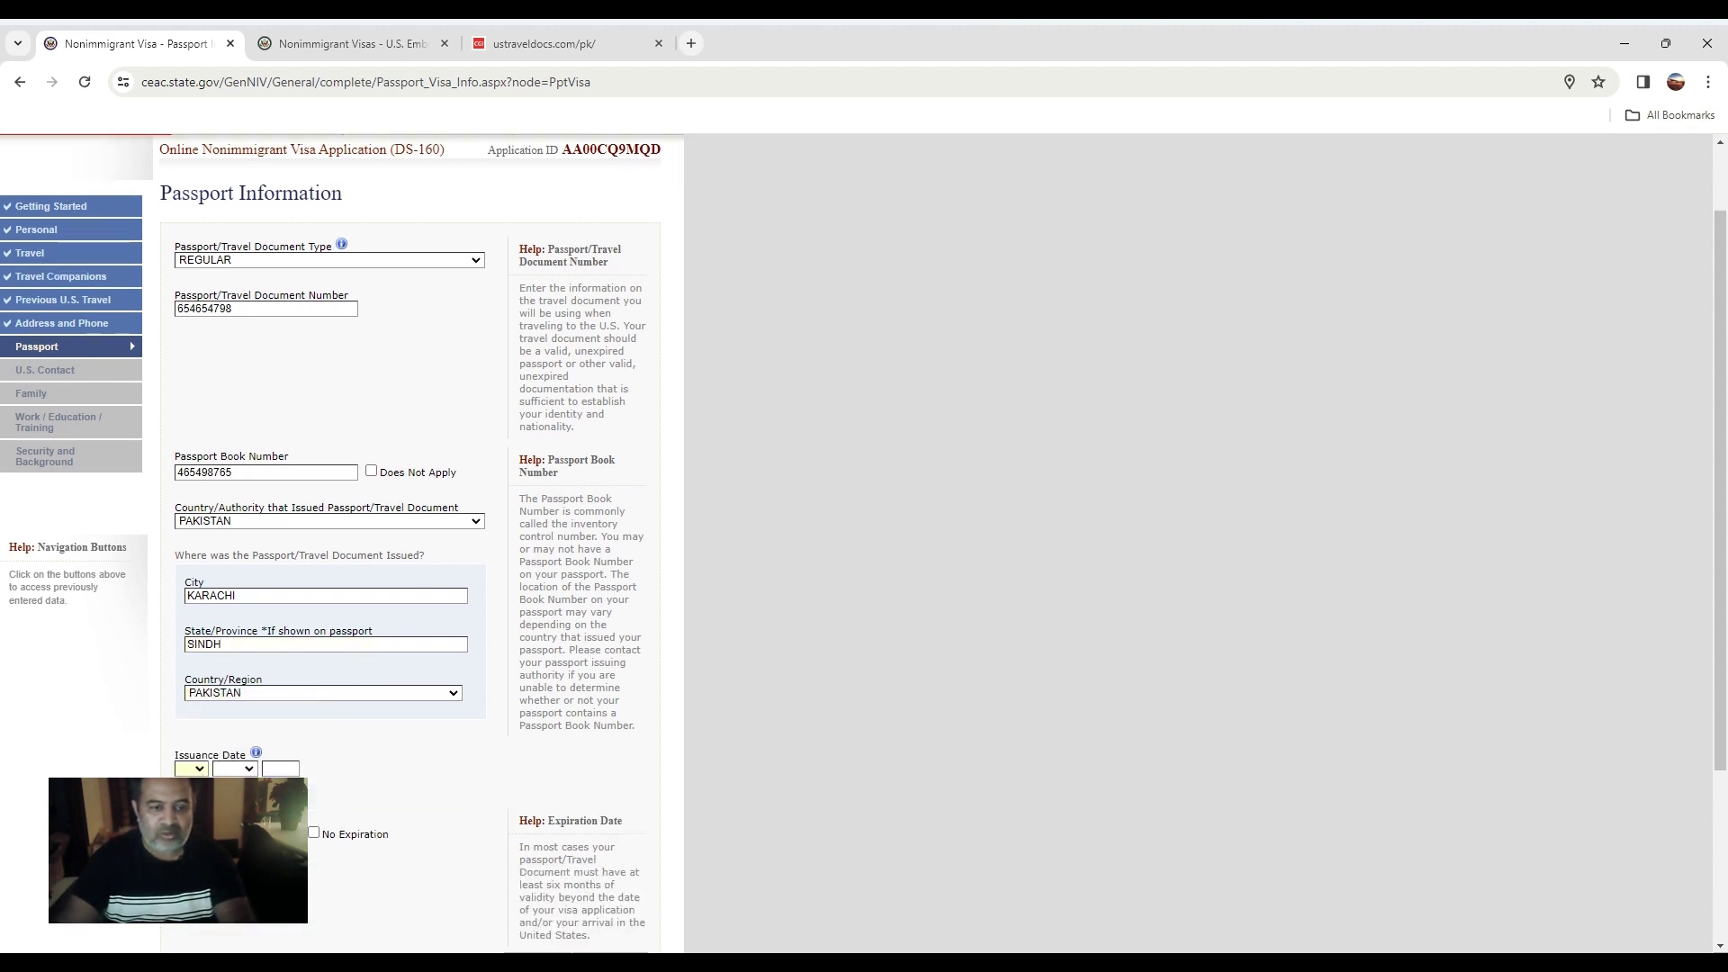
text(27)
click(236, 707)
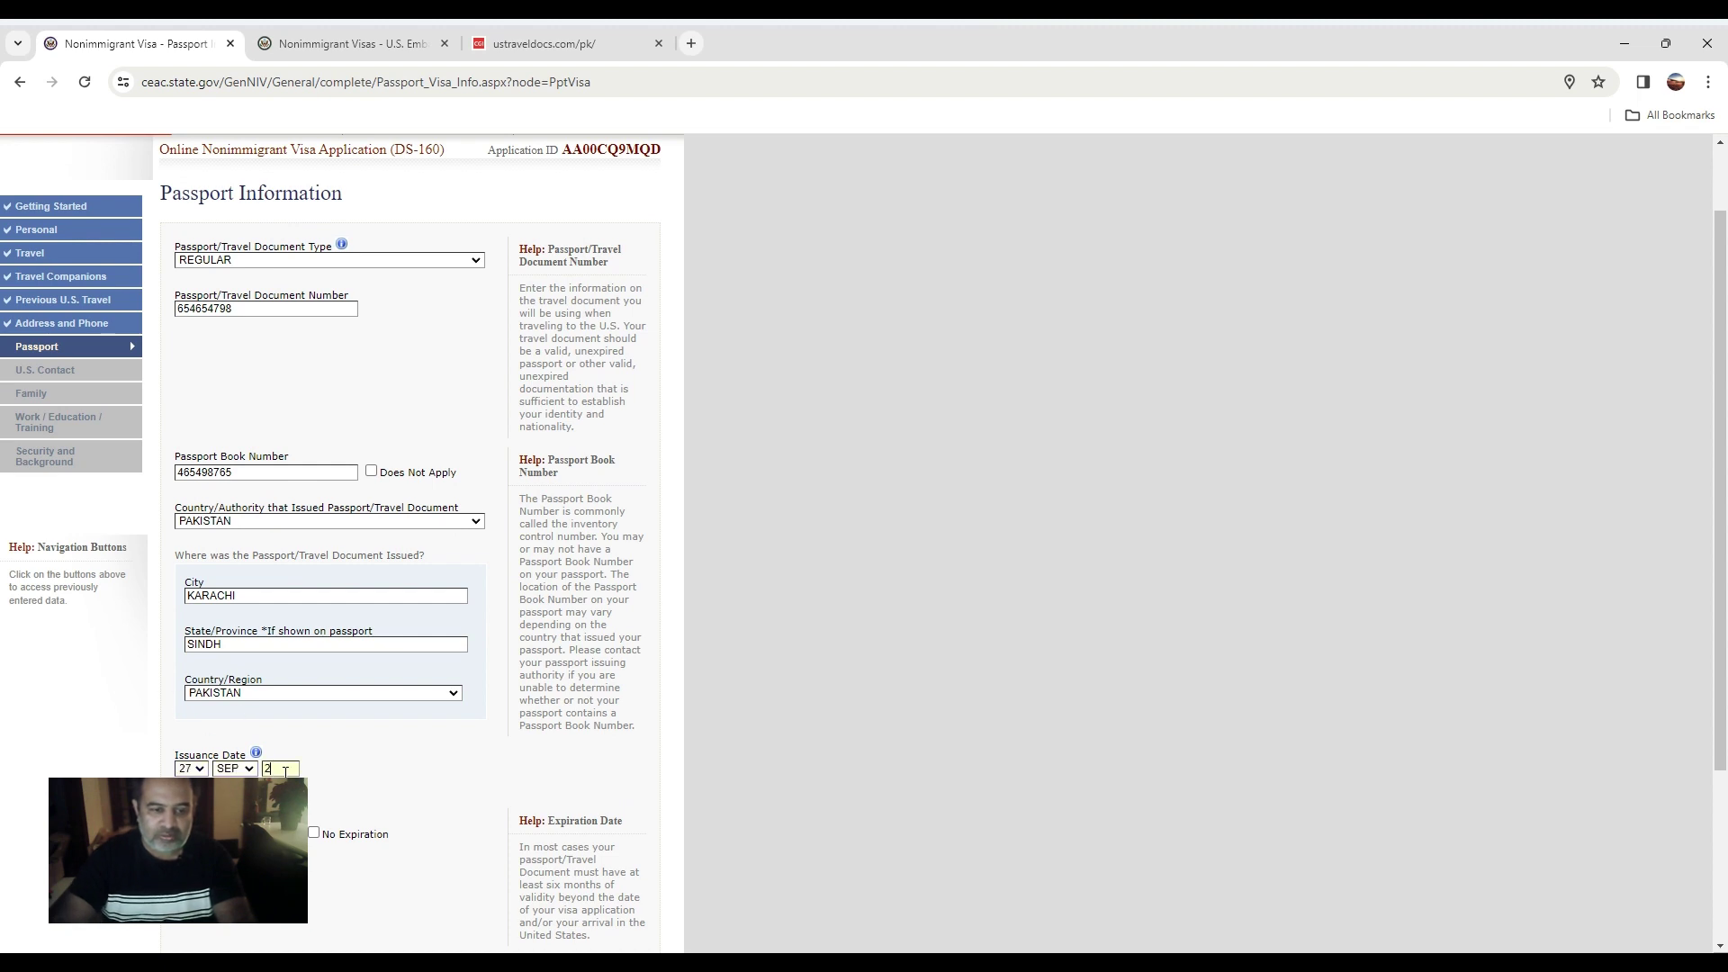
text(2022)
key(Tab)
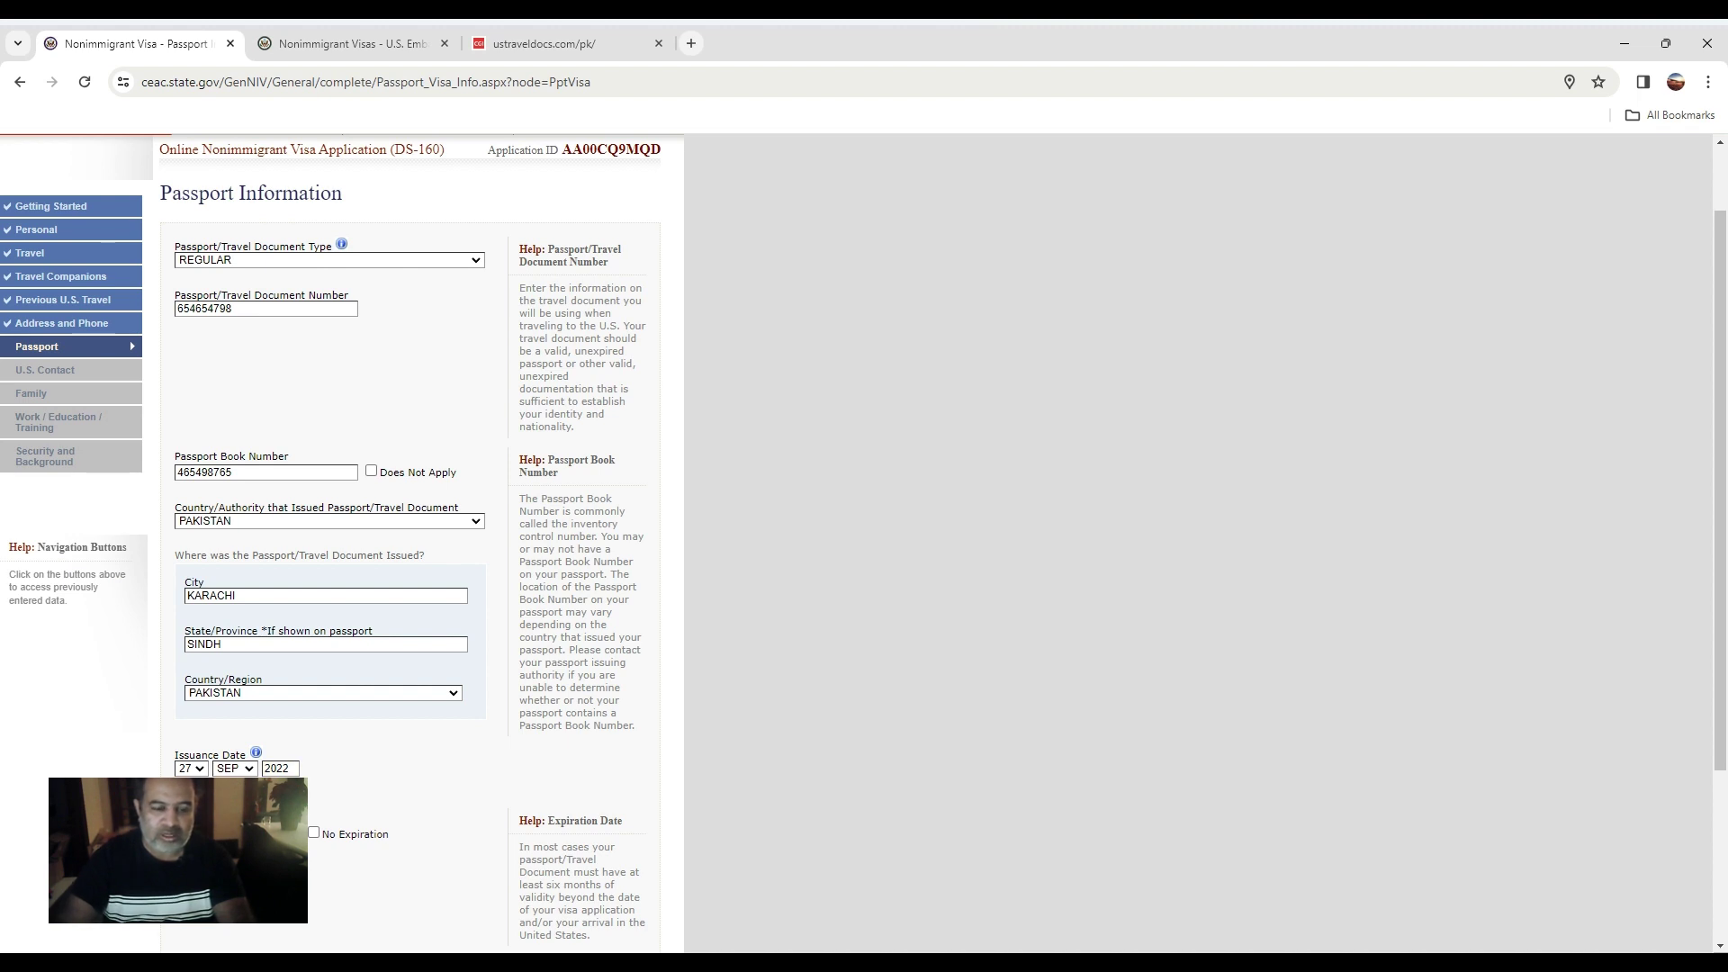
scroll(212, 735, down, 3)
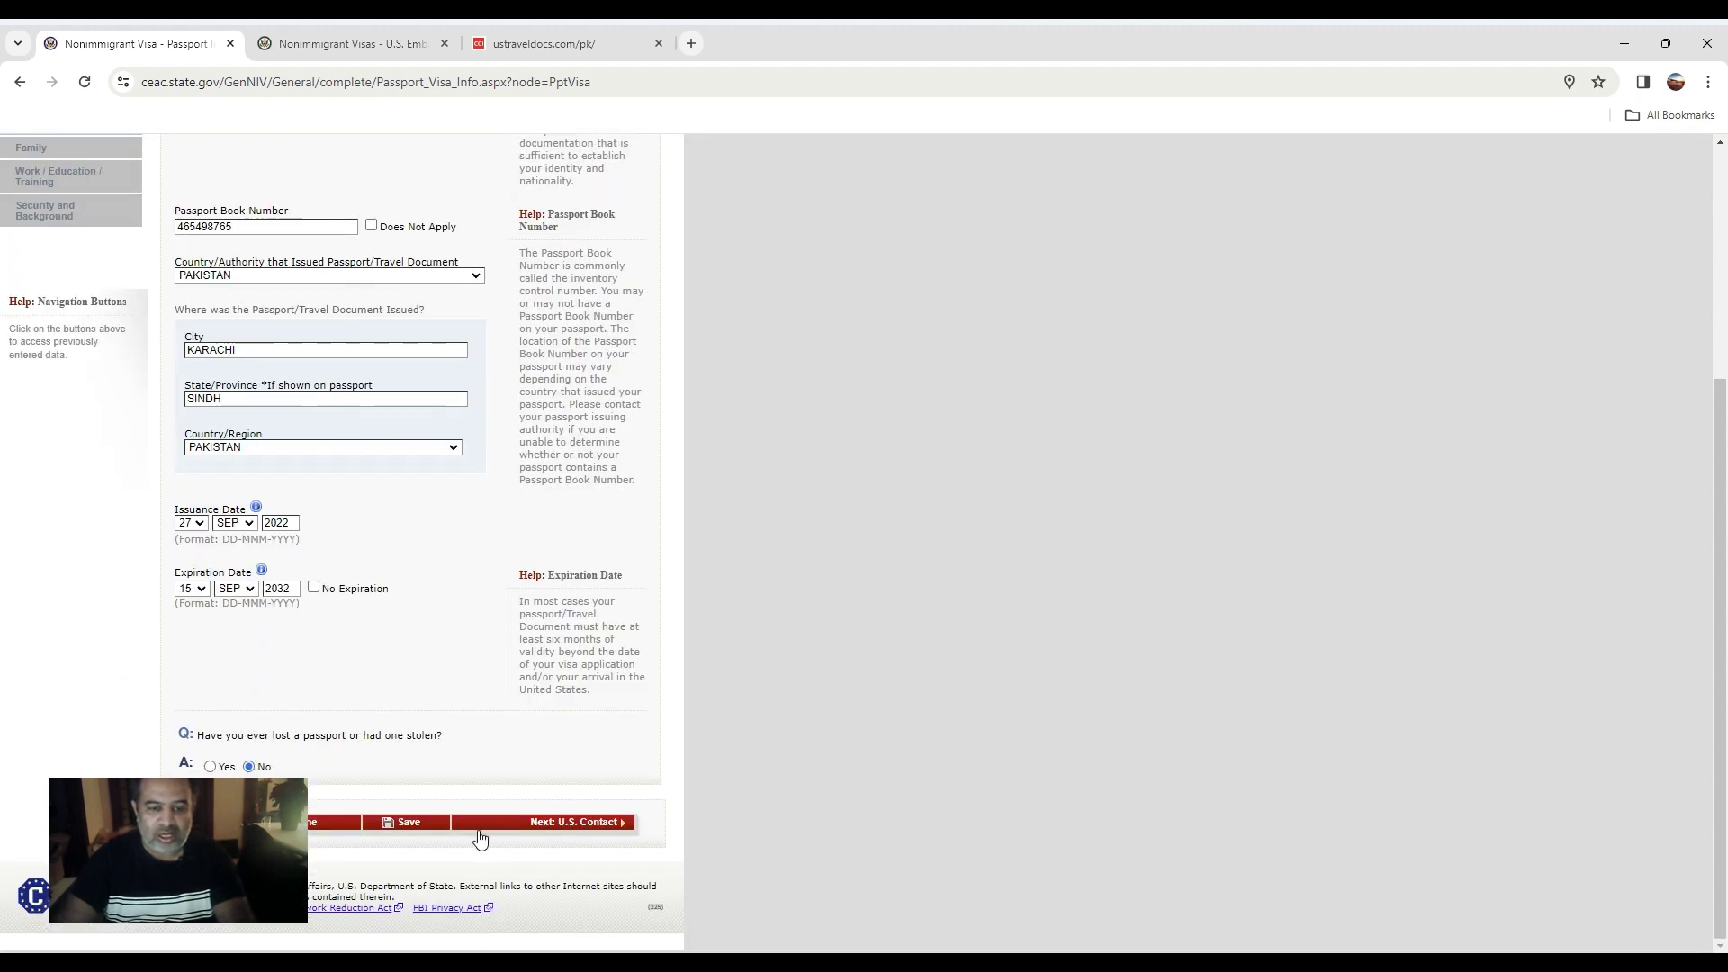
click(589, 823)
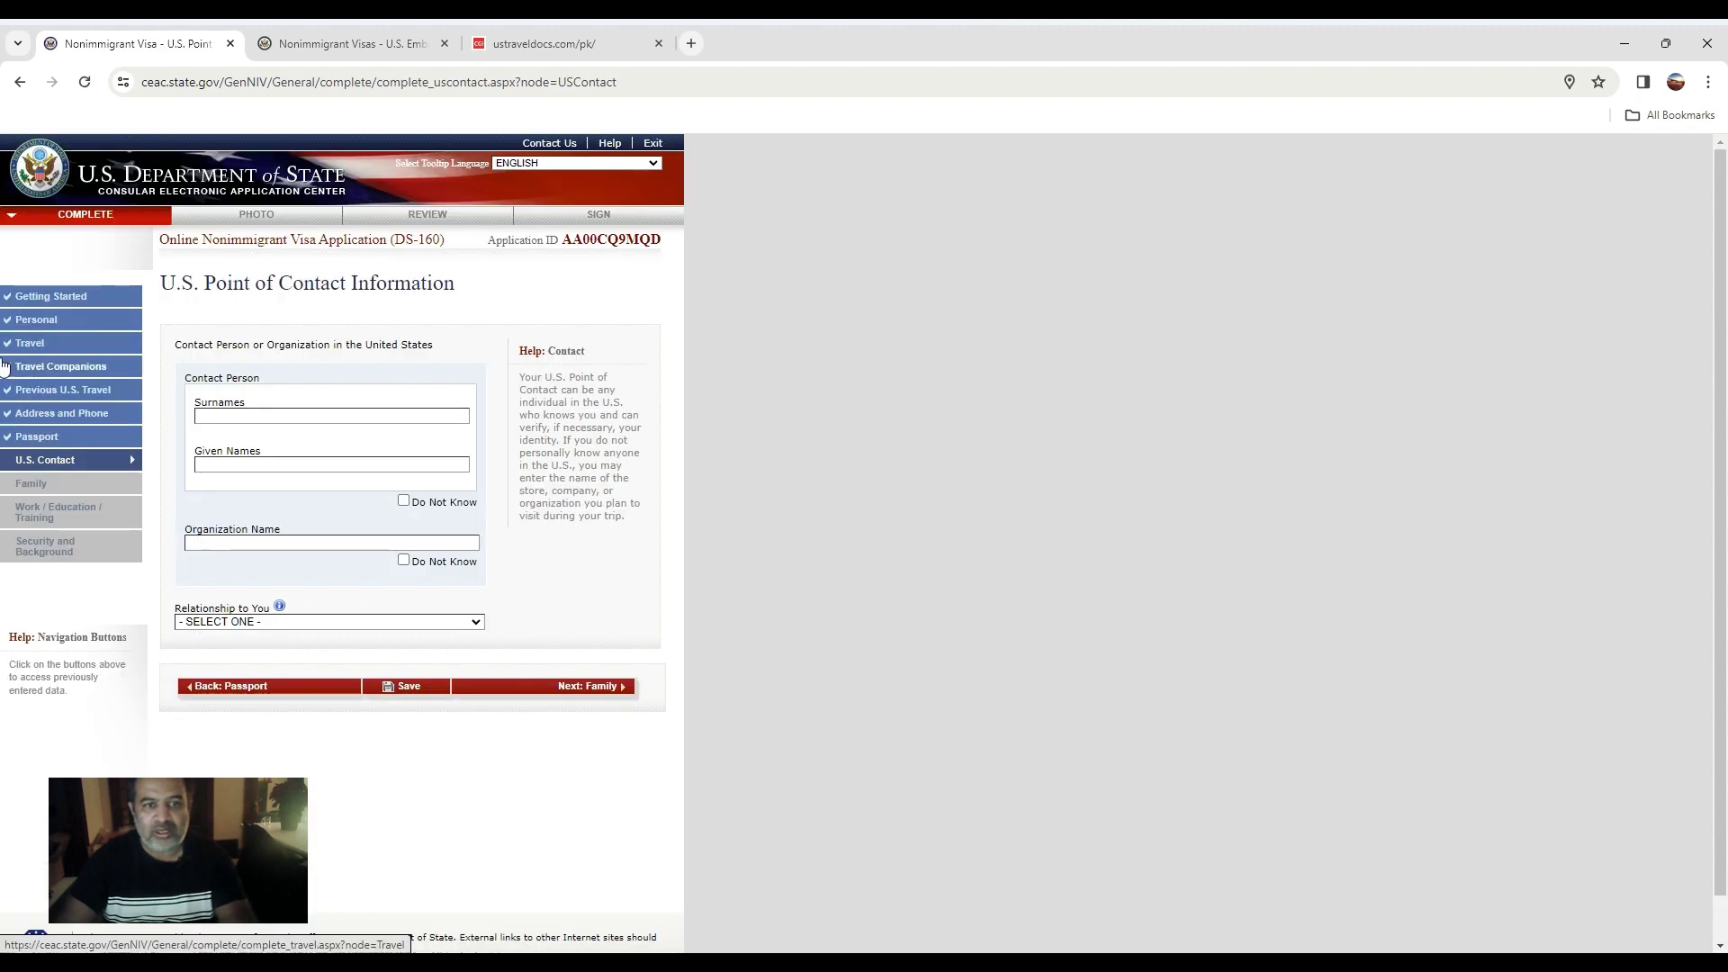
Enter the contact's name, mark the organization unknown, and set the relationship to FRIEND.
click(286, 417)
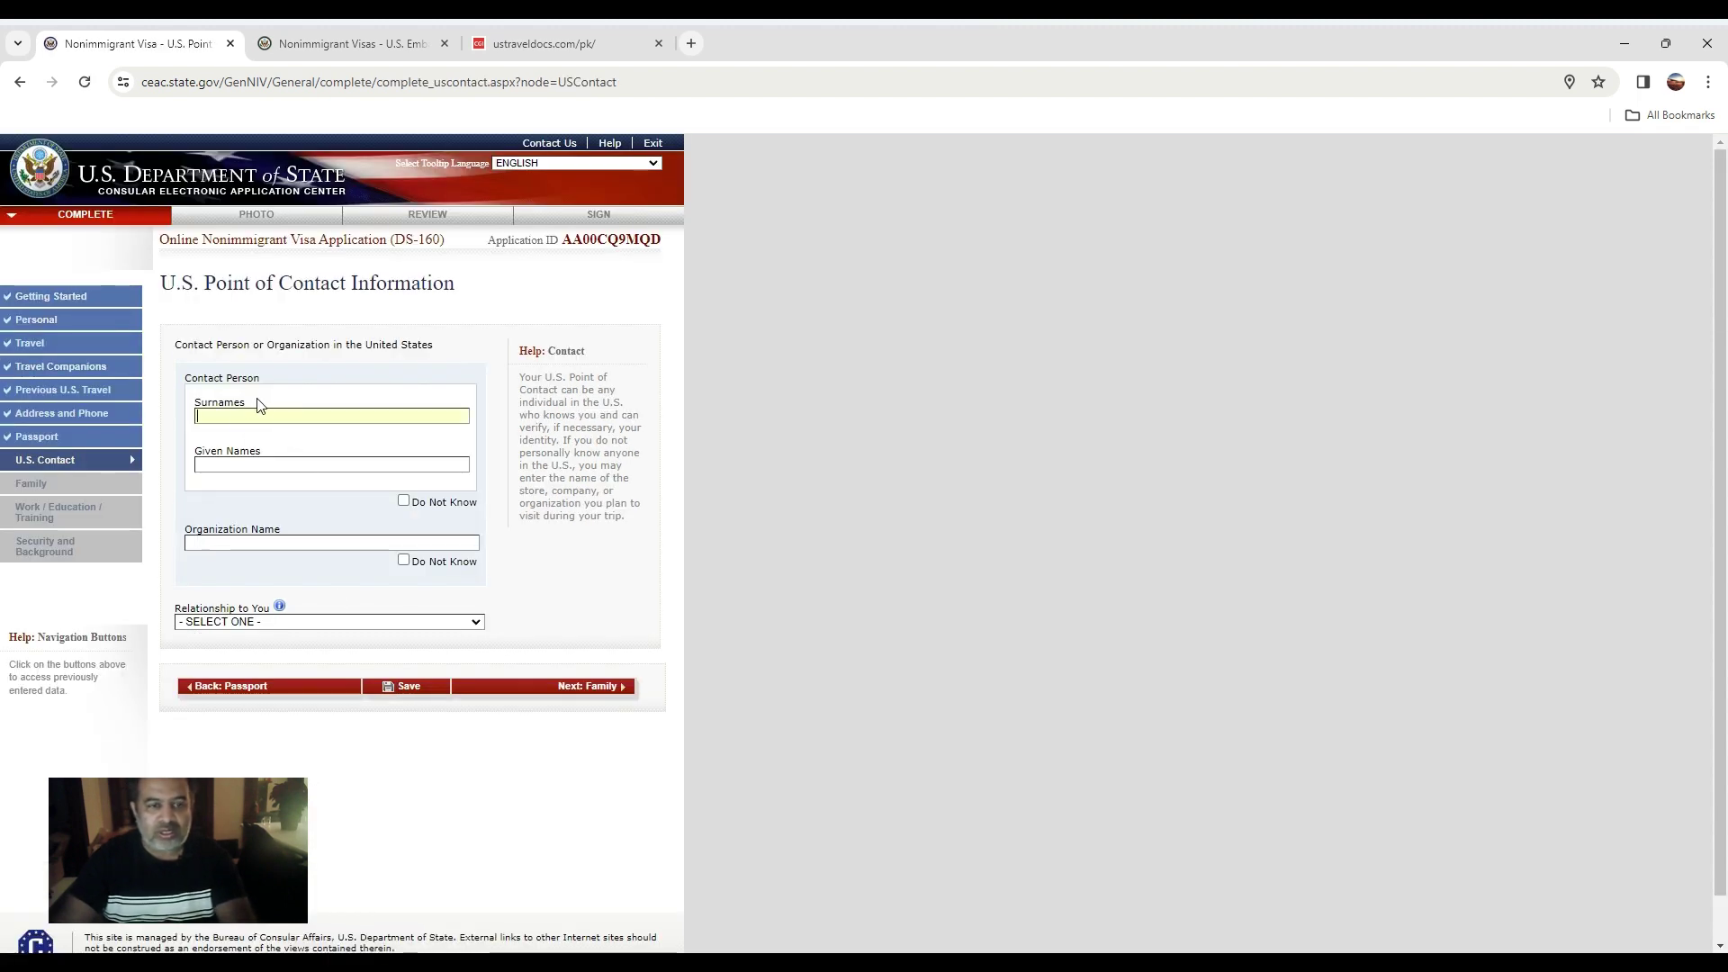
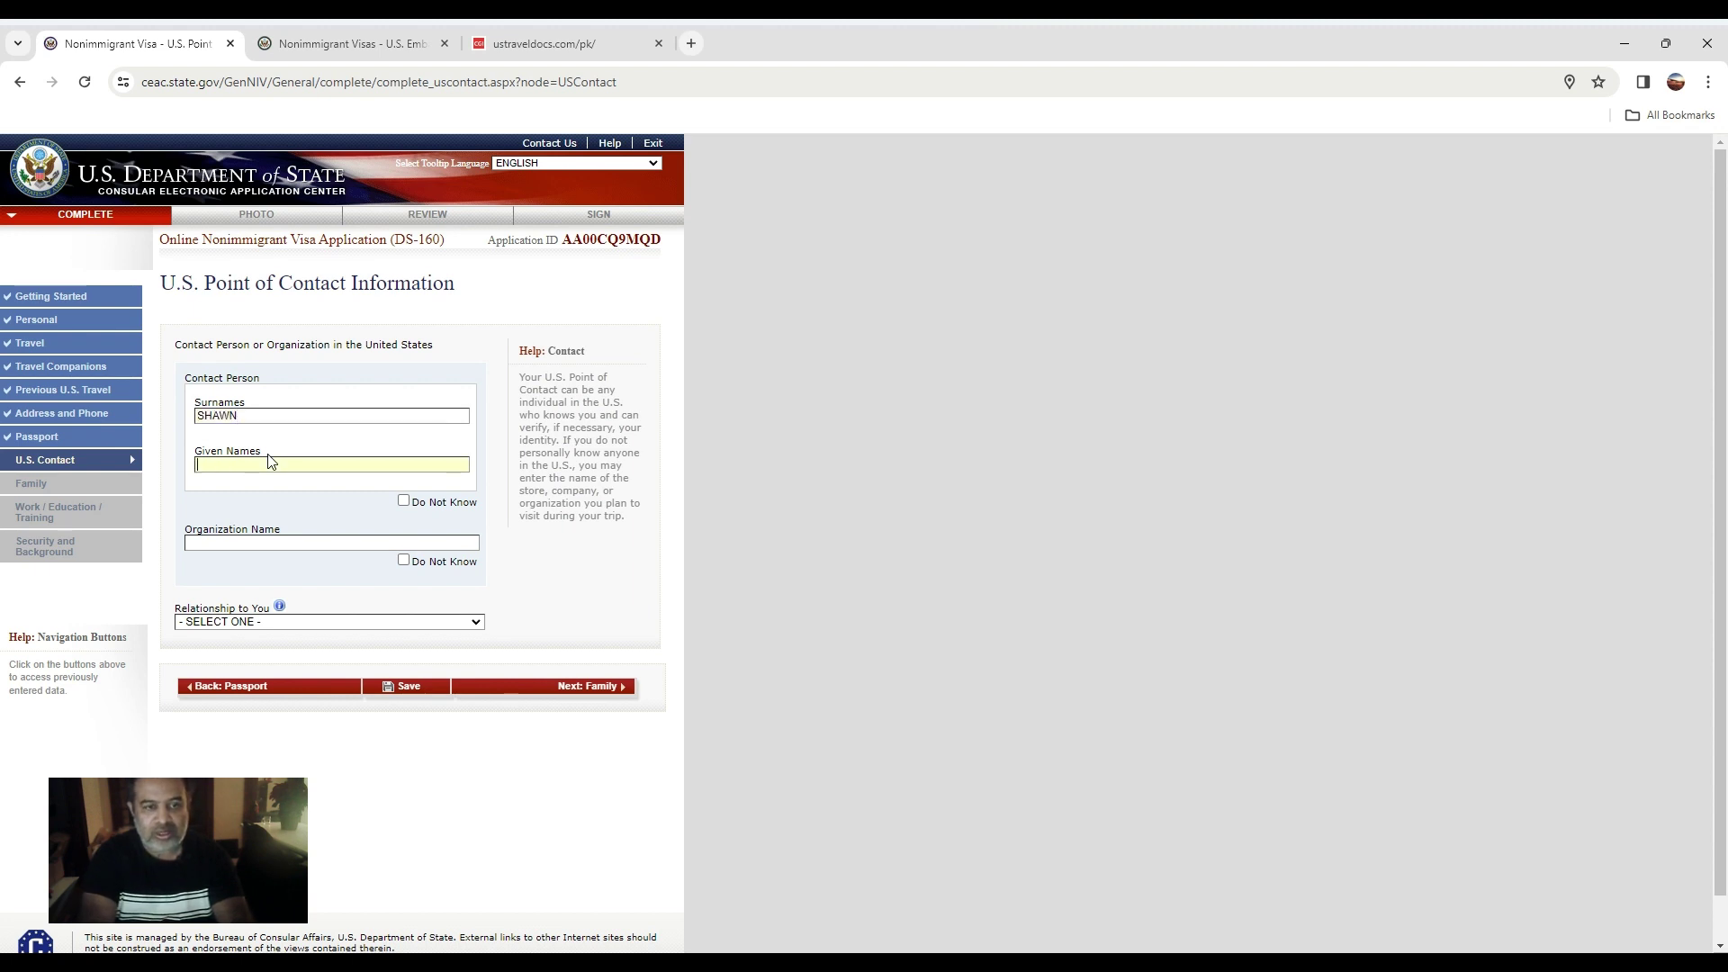
key(shift+Tab)
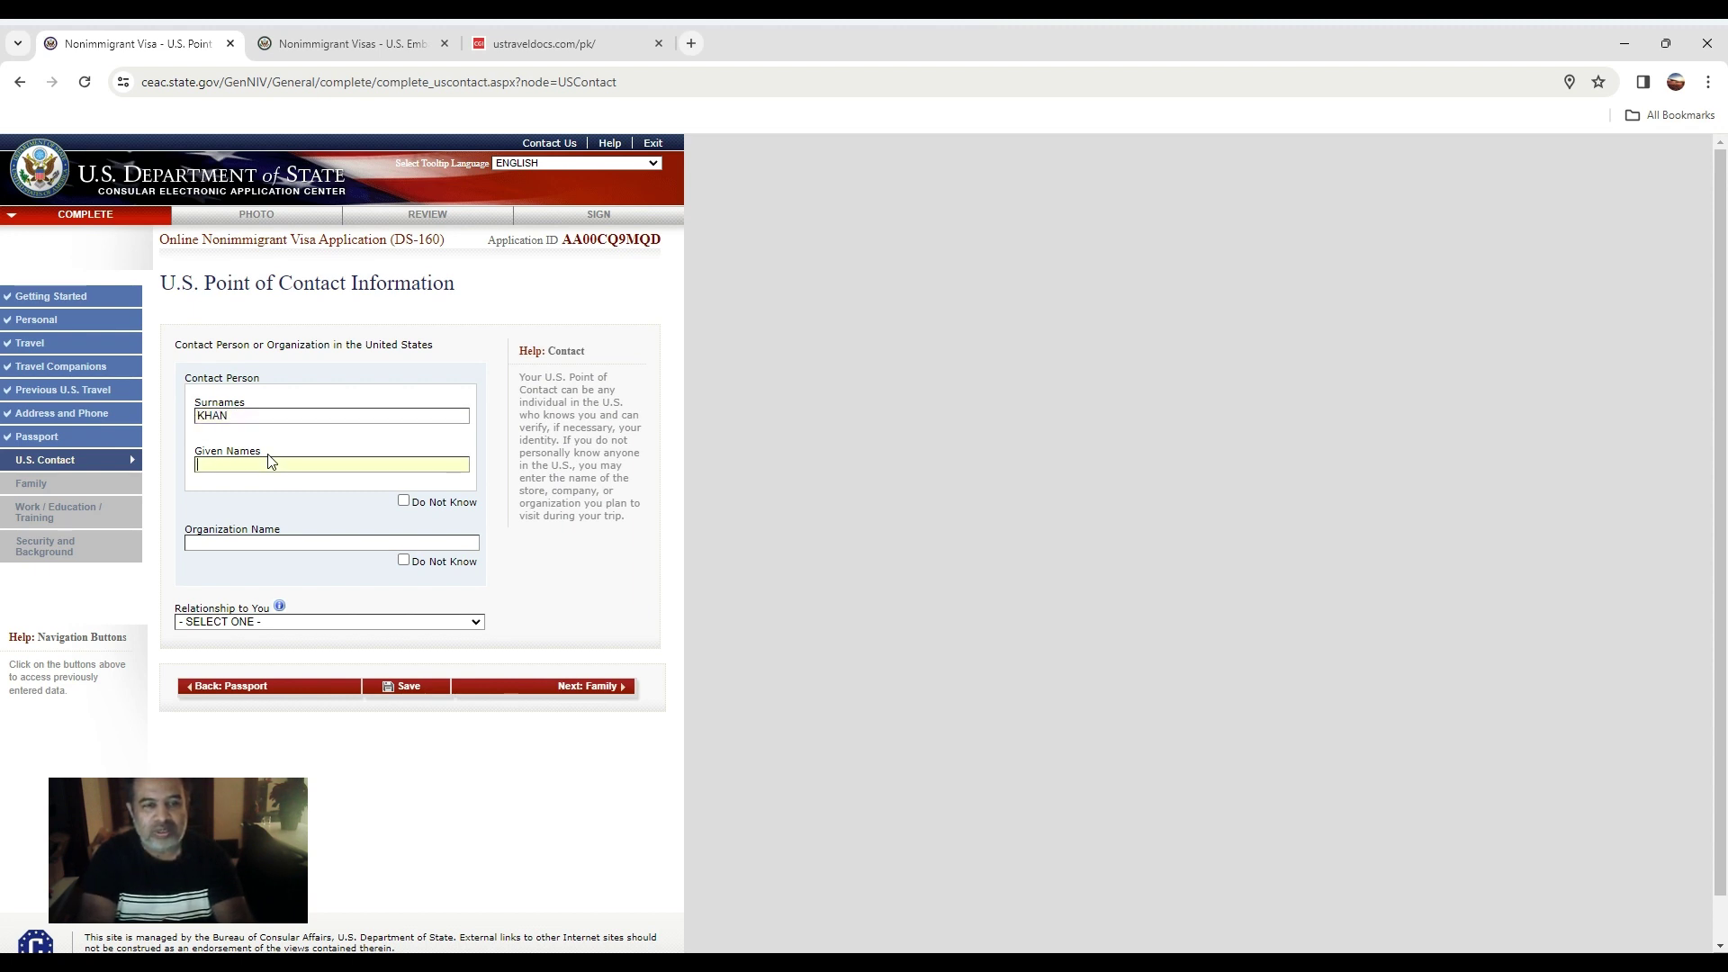
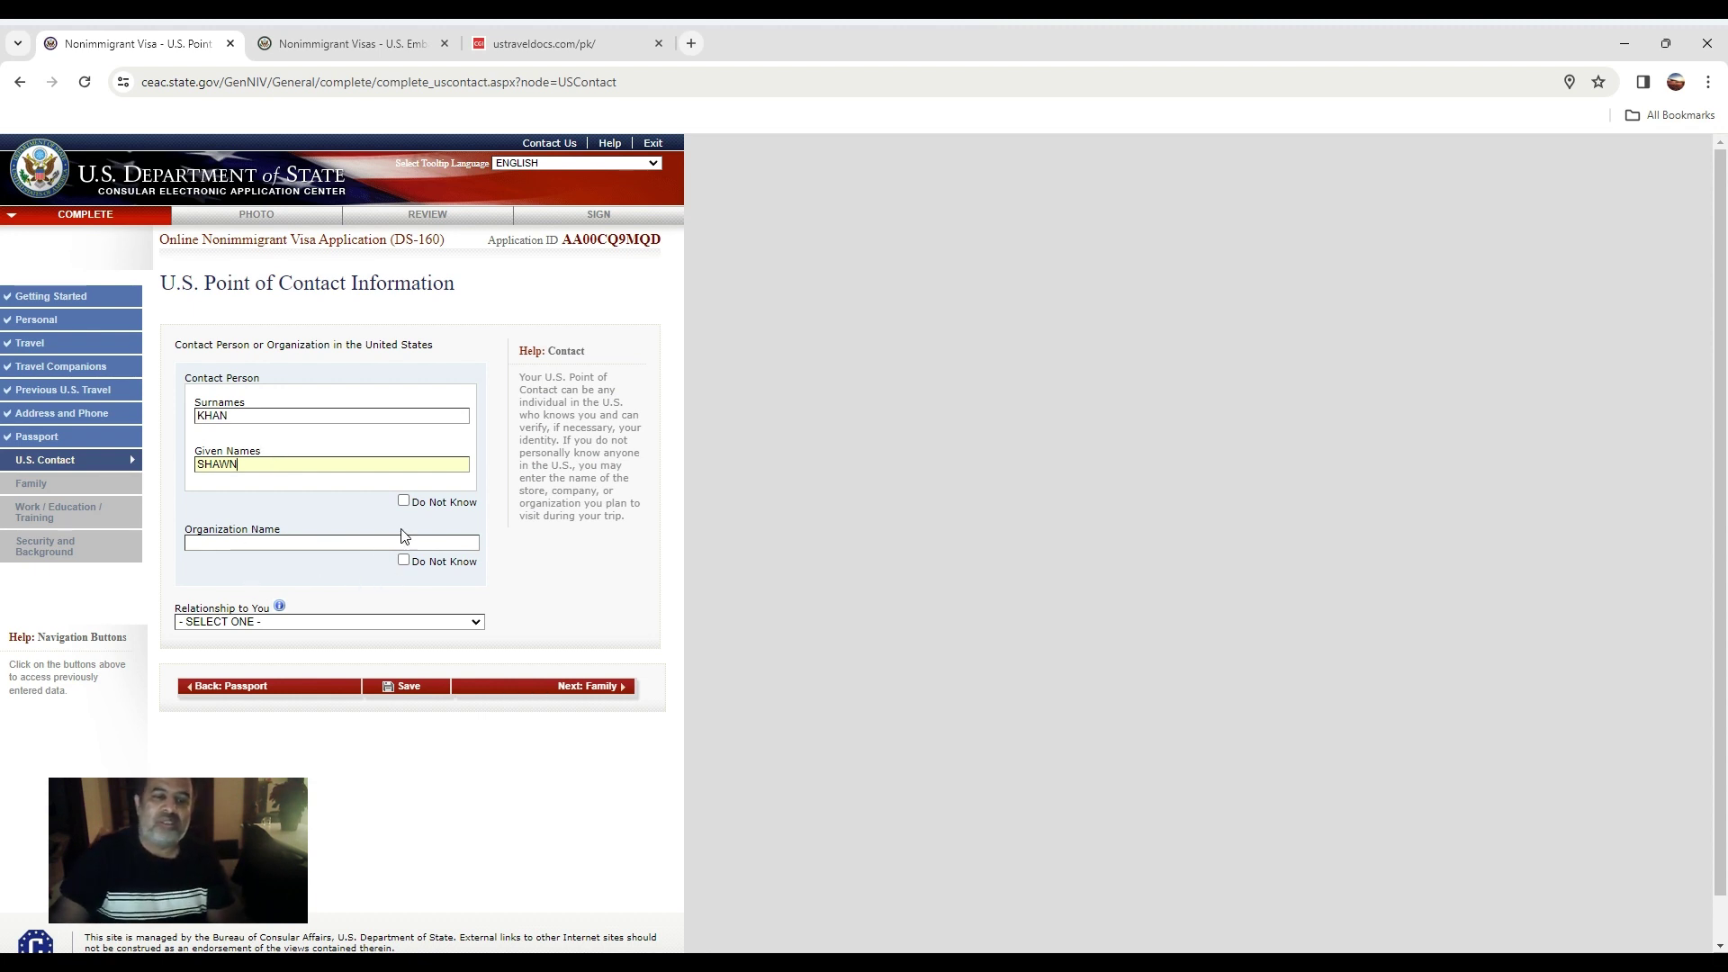
click(404, 561)
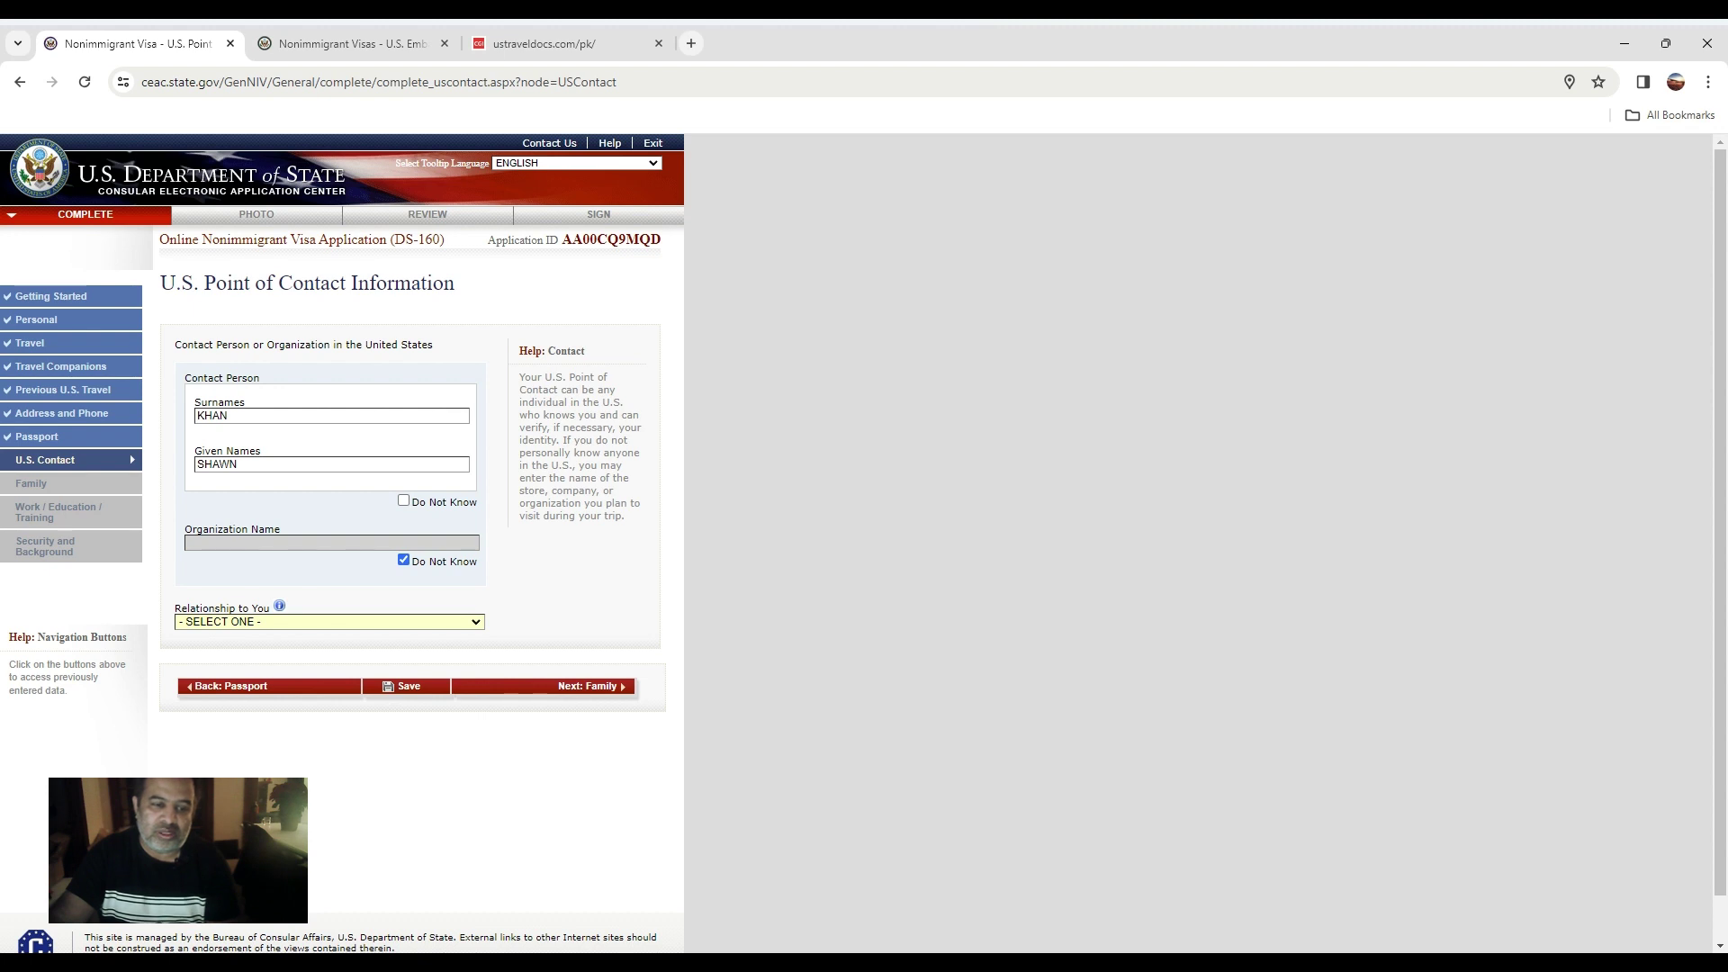
key(f)
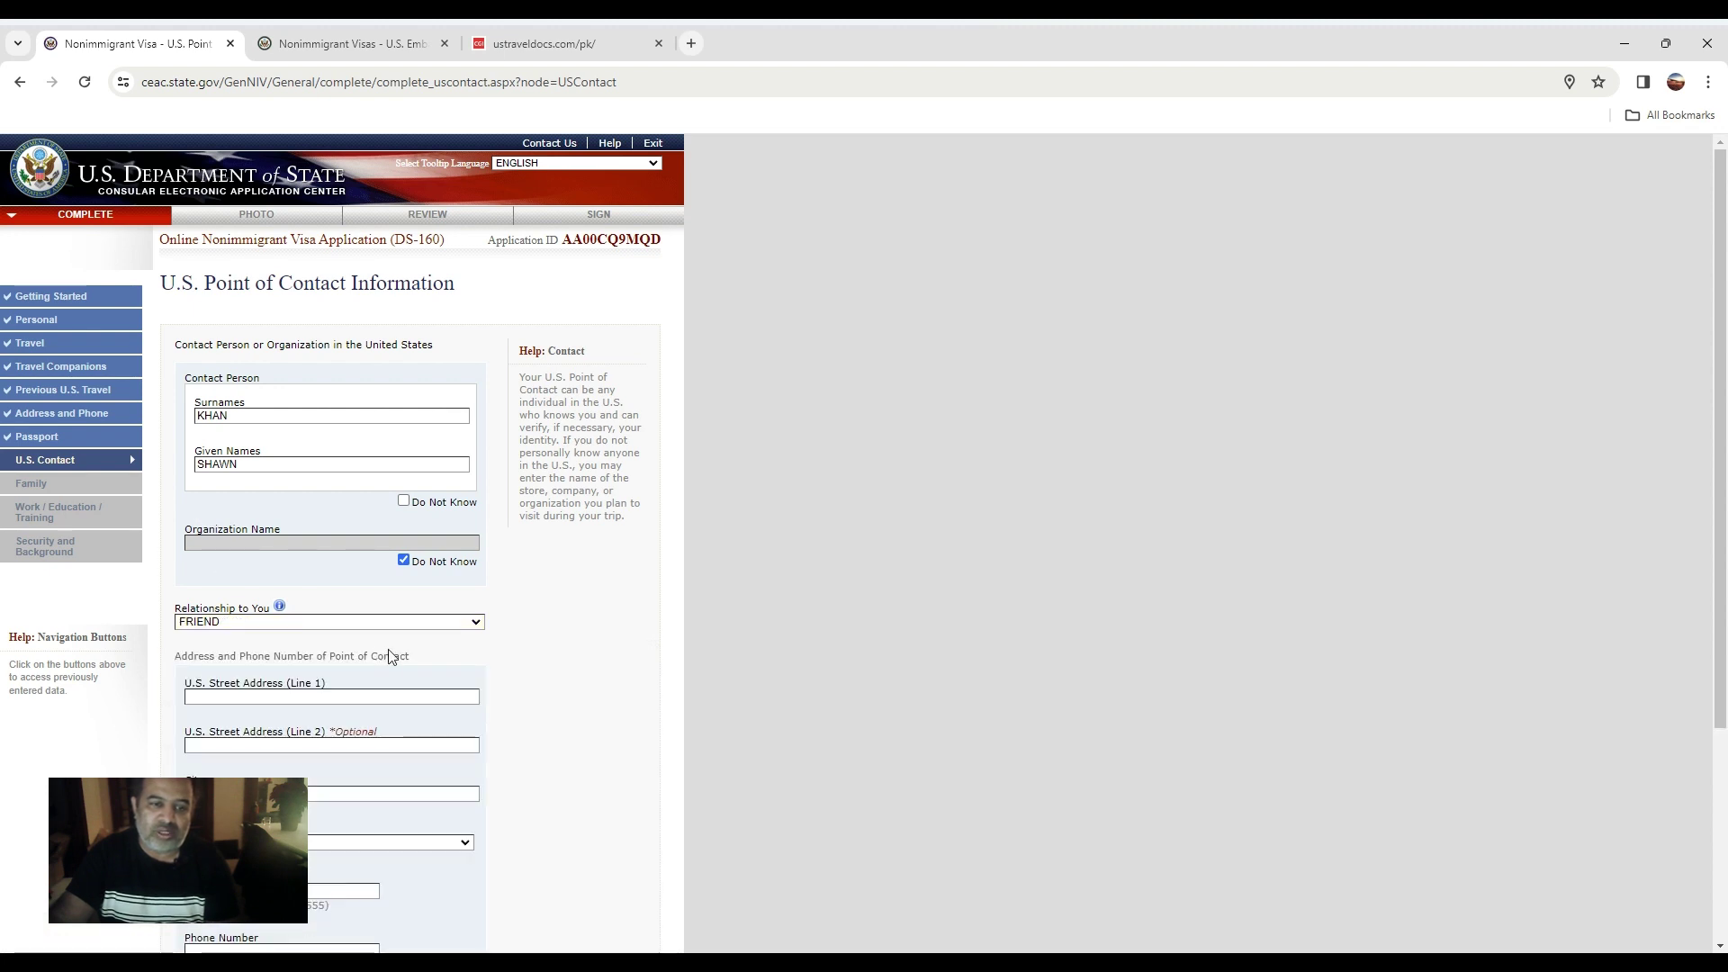
Enter the contact's U.S. street address in CHICAGO, ILLINOIS, plus ZIP code.
scroll(301, 680, down, 1)
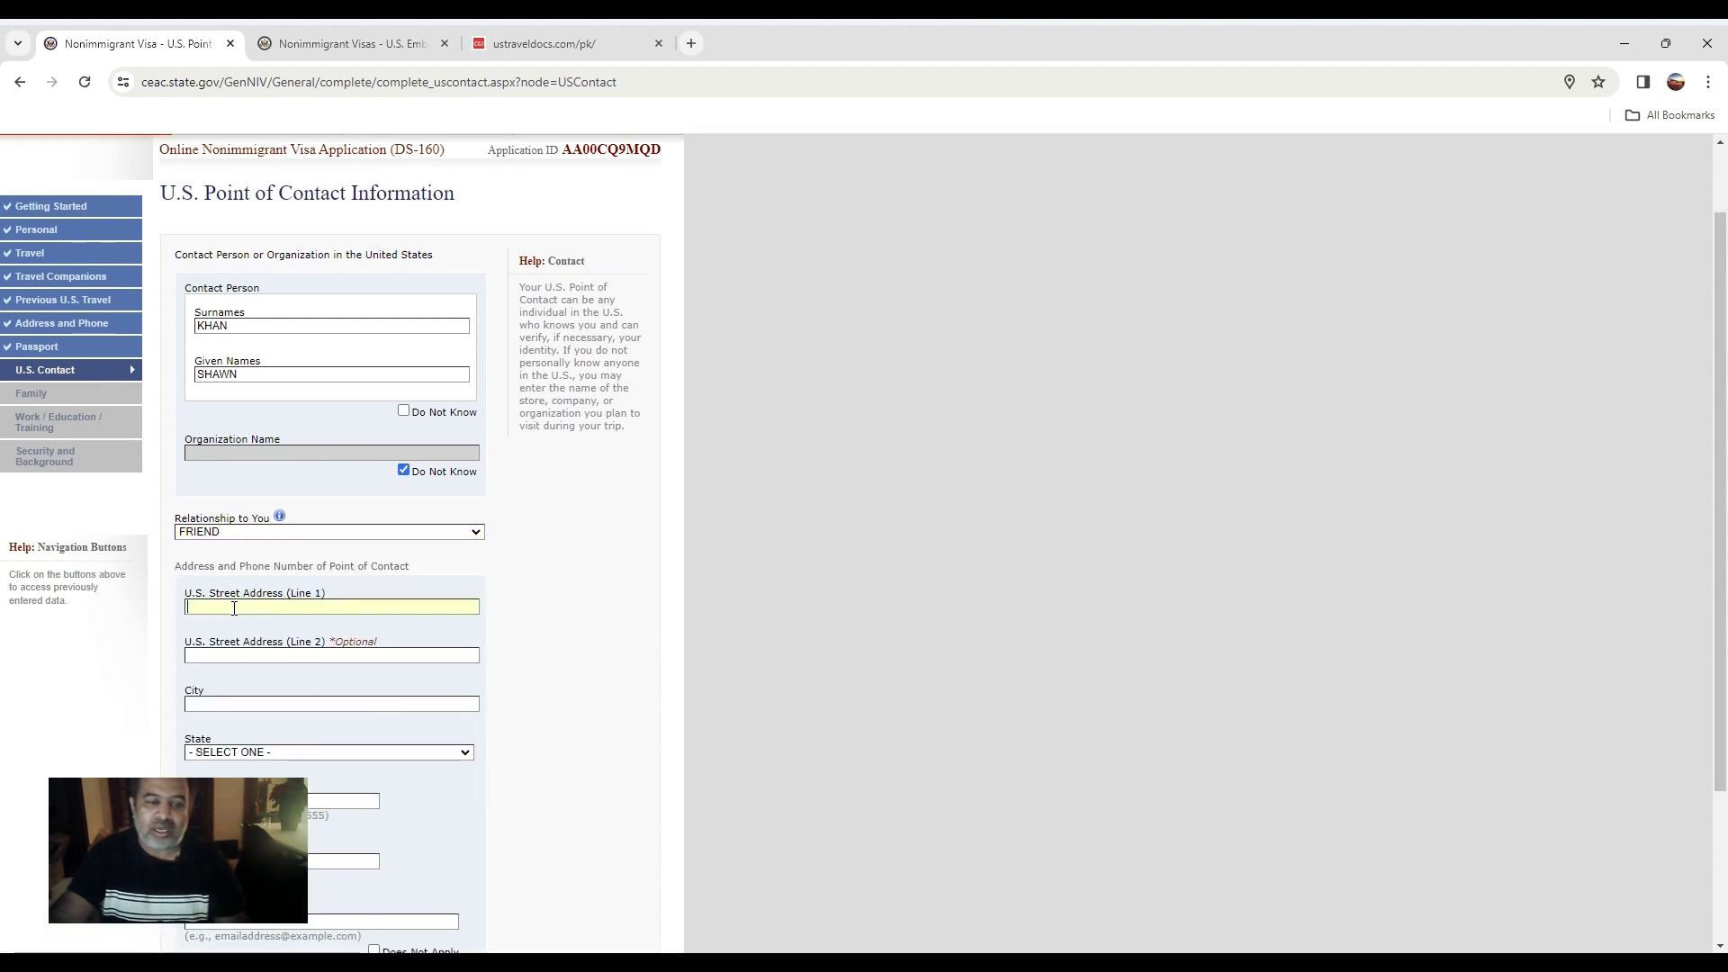
click(234, 608)
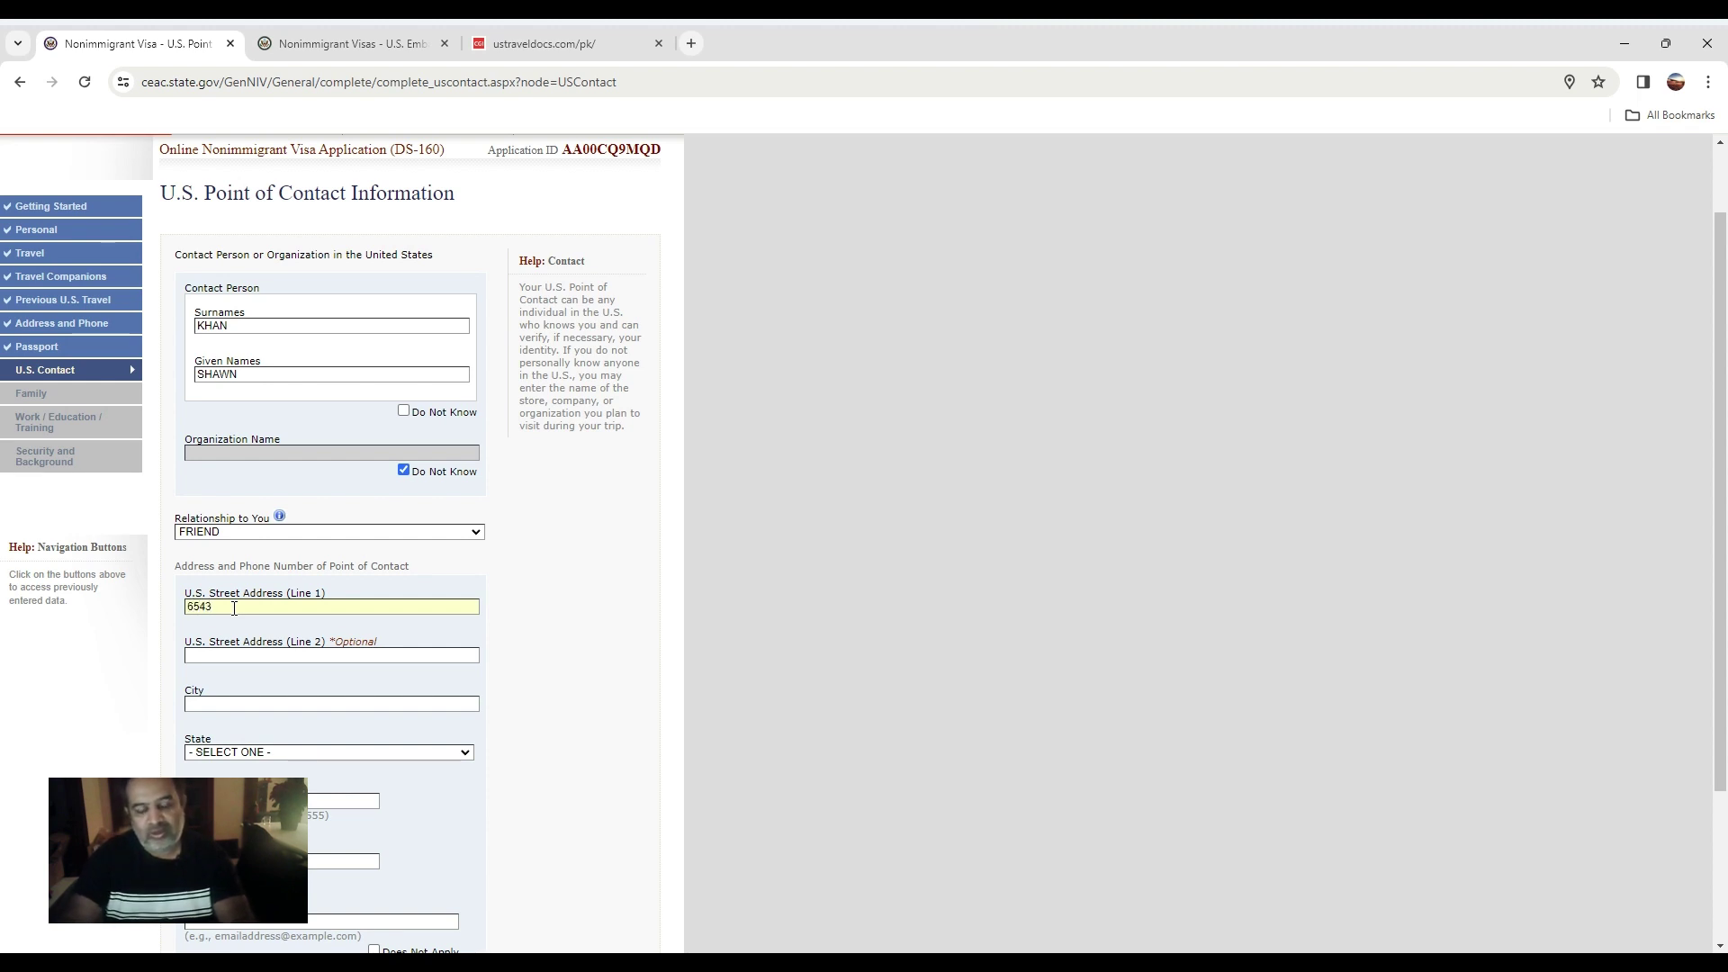
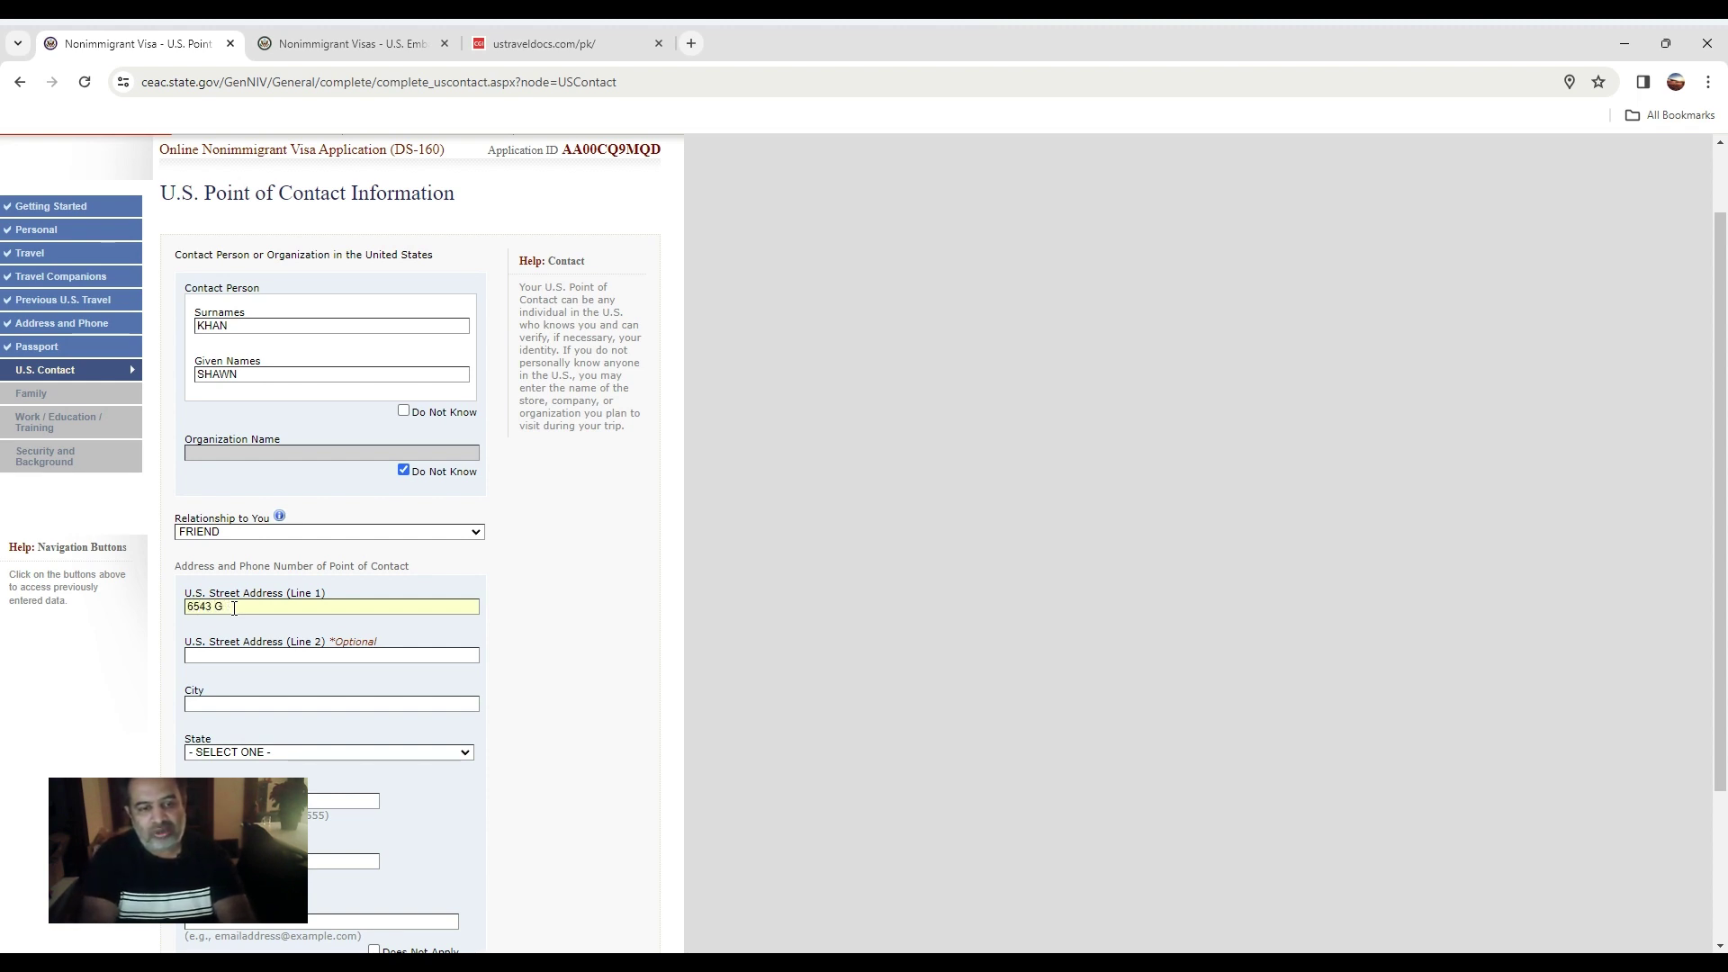
key(Tab)
text(CHICAGO)
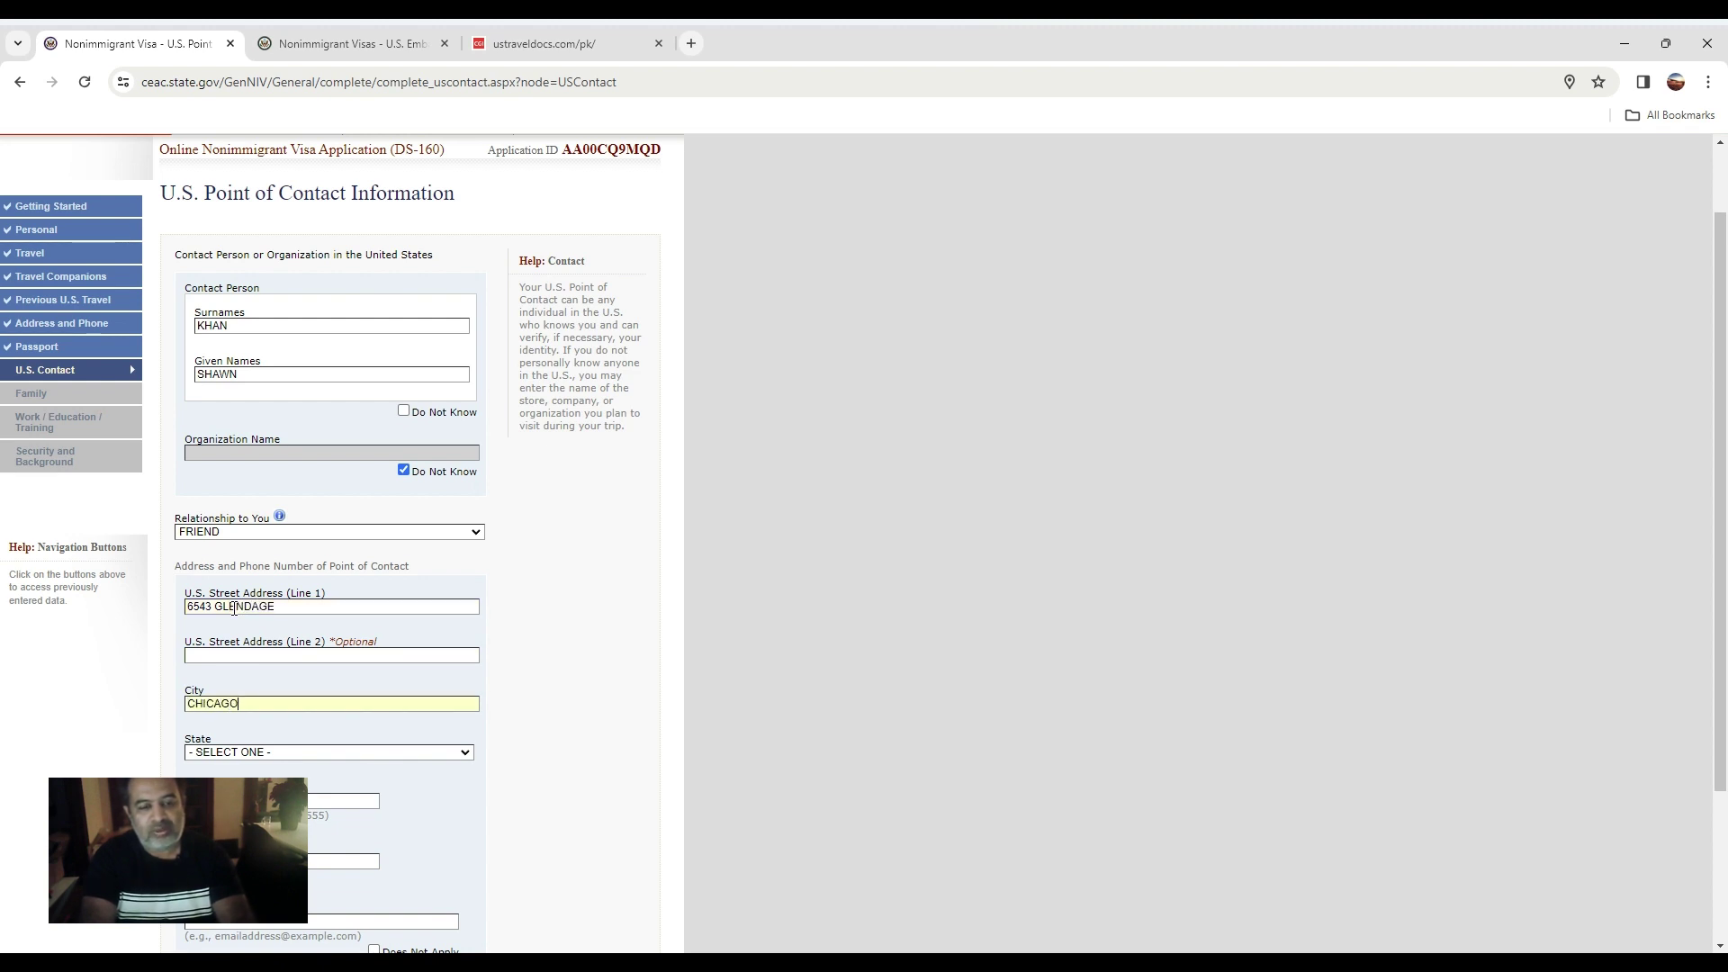
key(Tab)
key(i)
key(l)
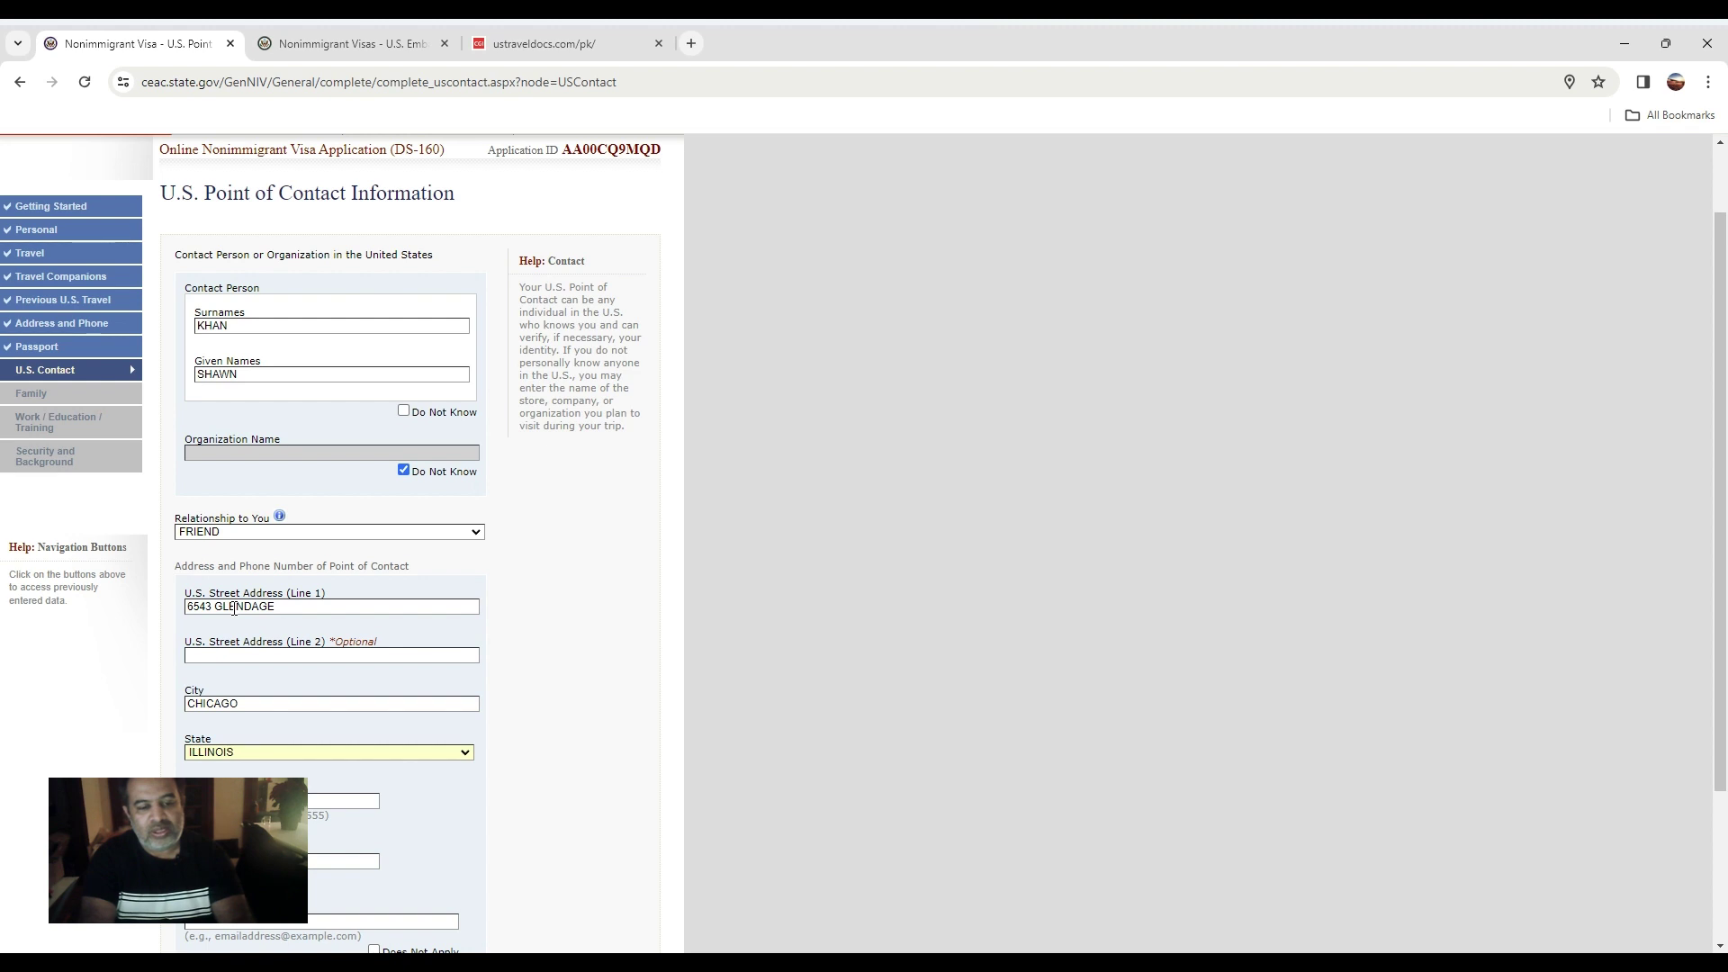
key(Tab)
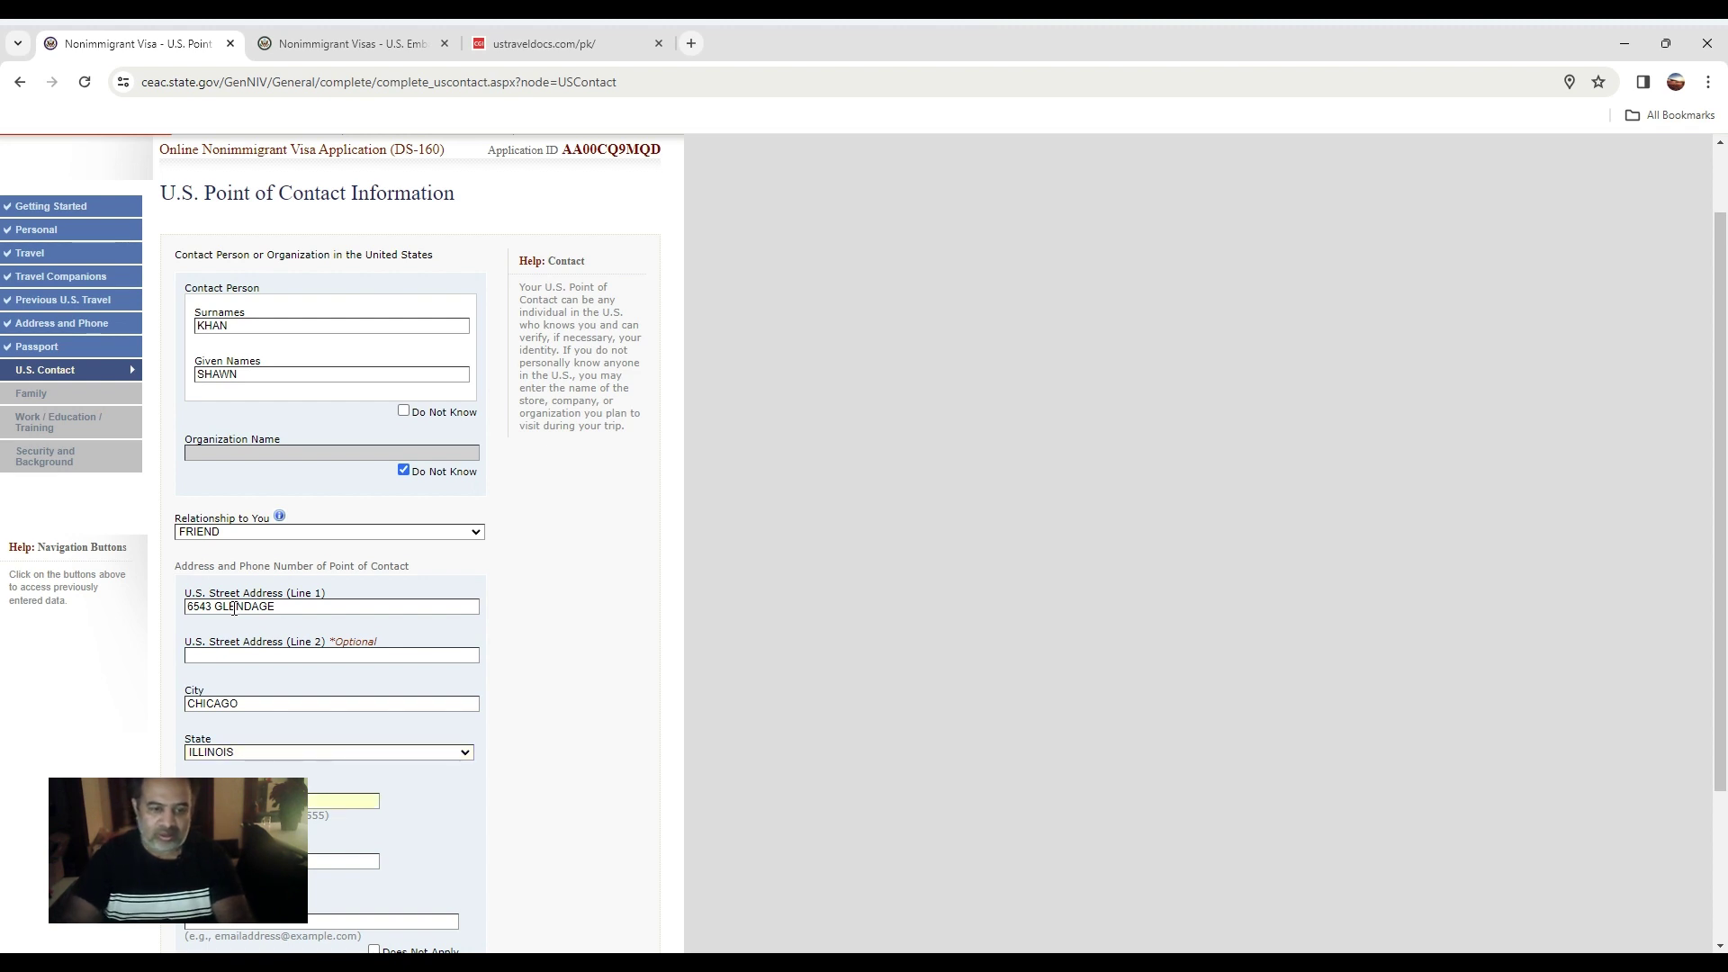
click(3, 900)
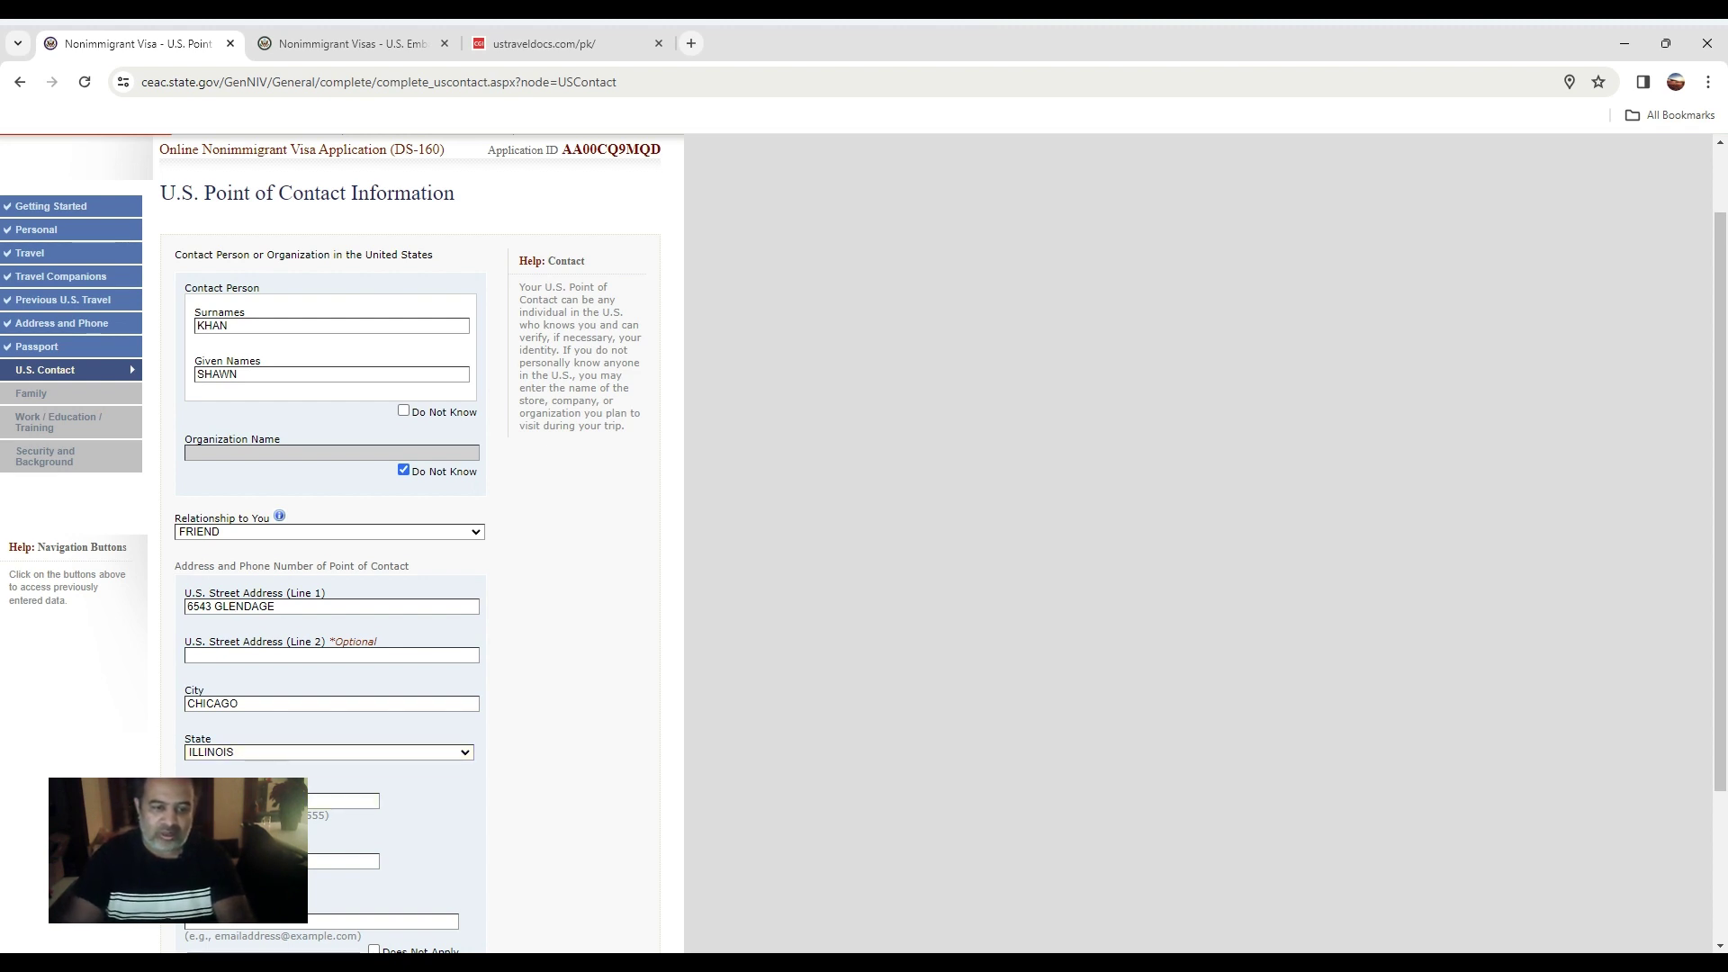
key(Tab)
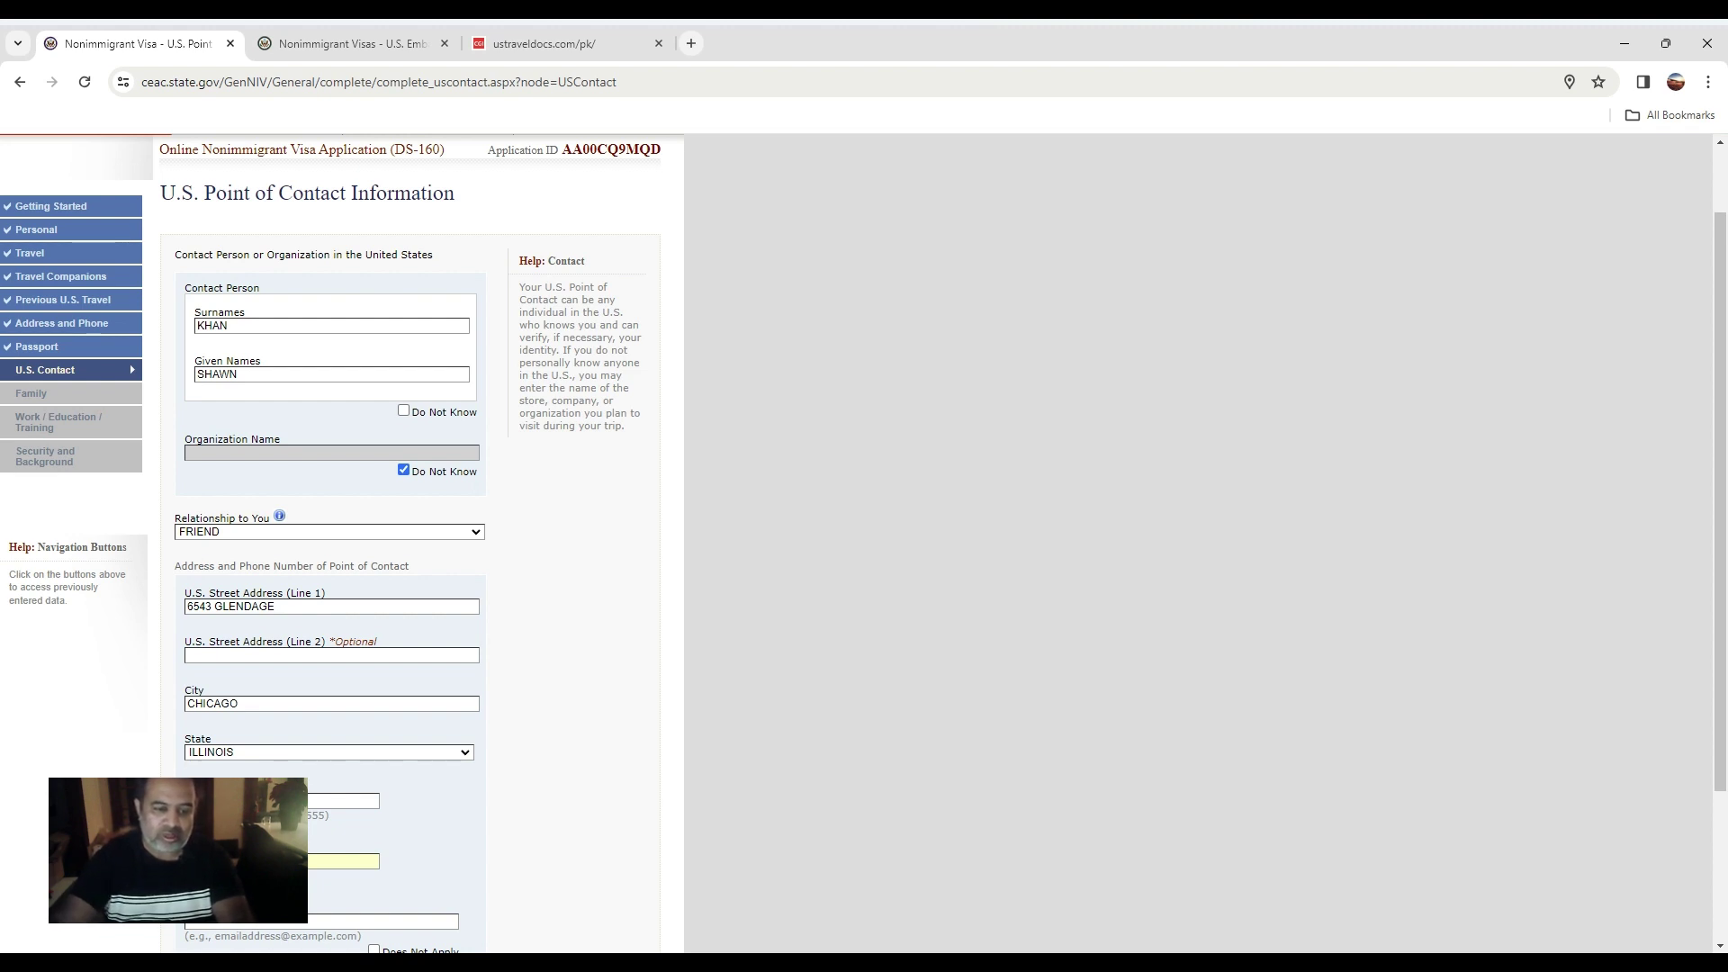
Mark the contact's e-mail as Does Not Apply and continue to Family.
scroll(342, 450, down, 2)
click(257, 744)
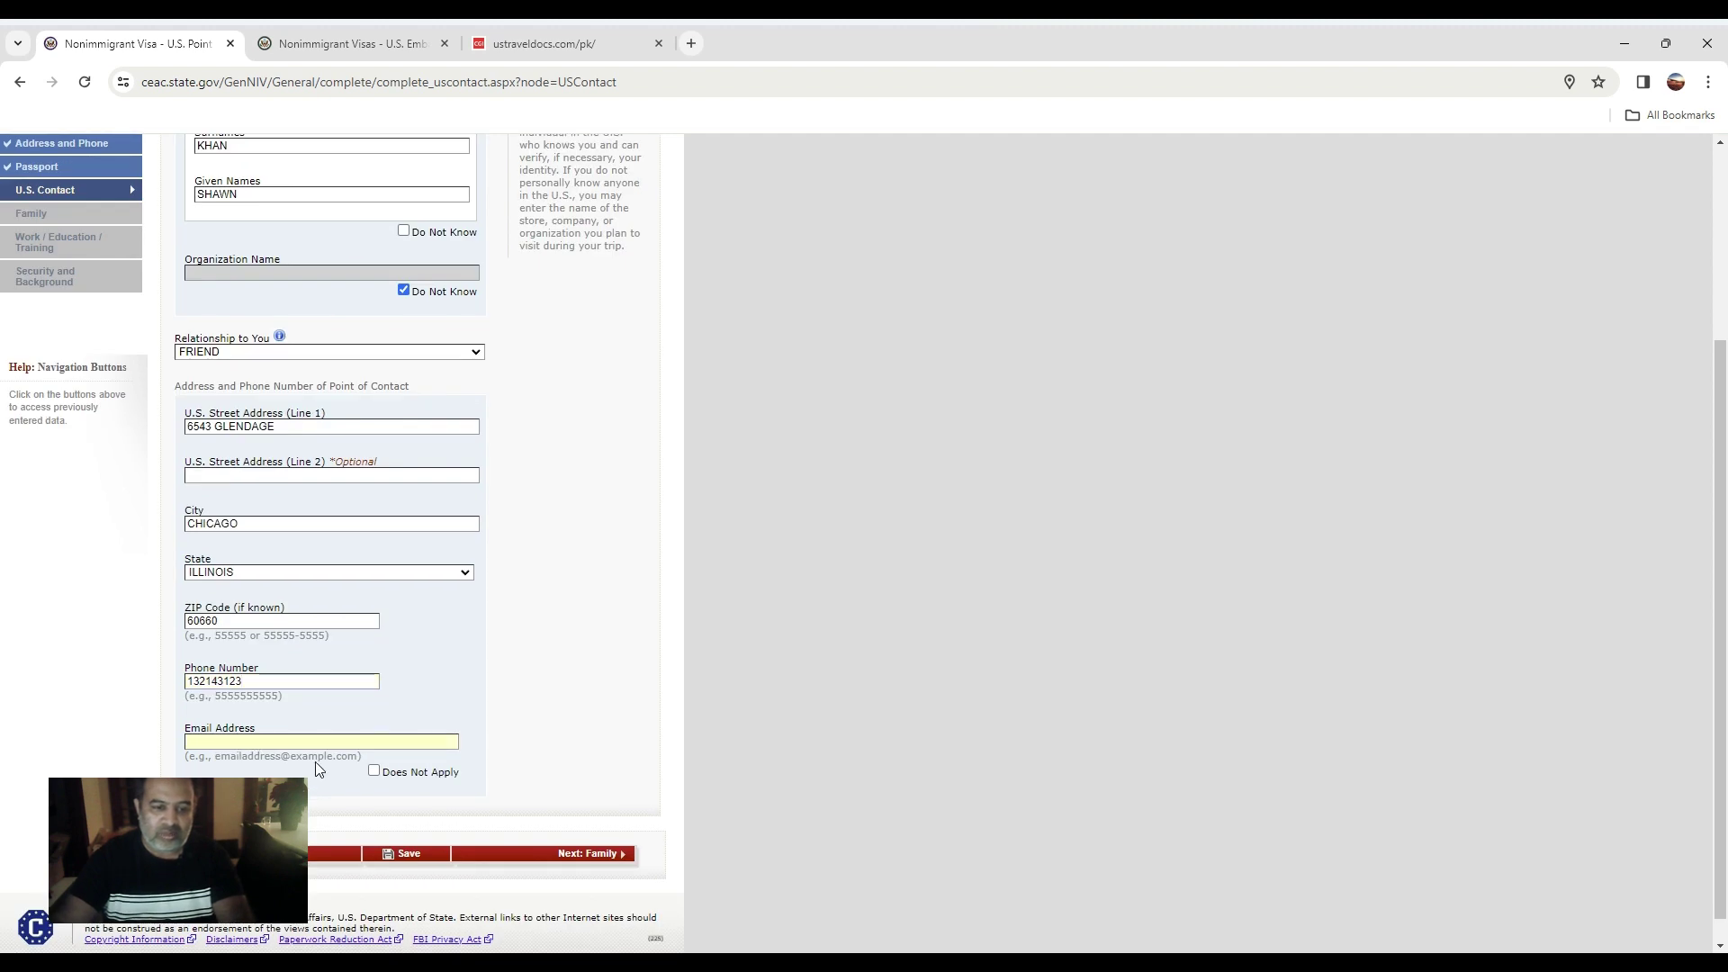
click(373, 771)
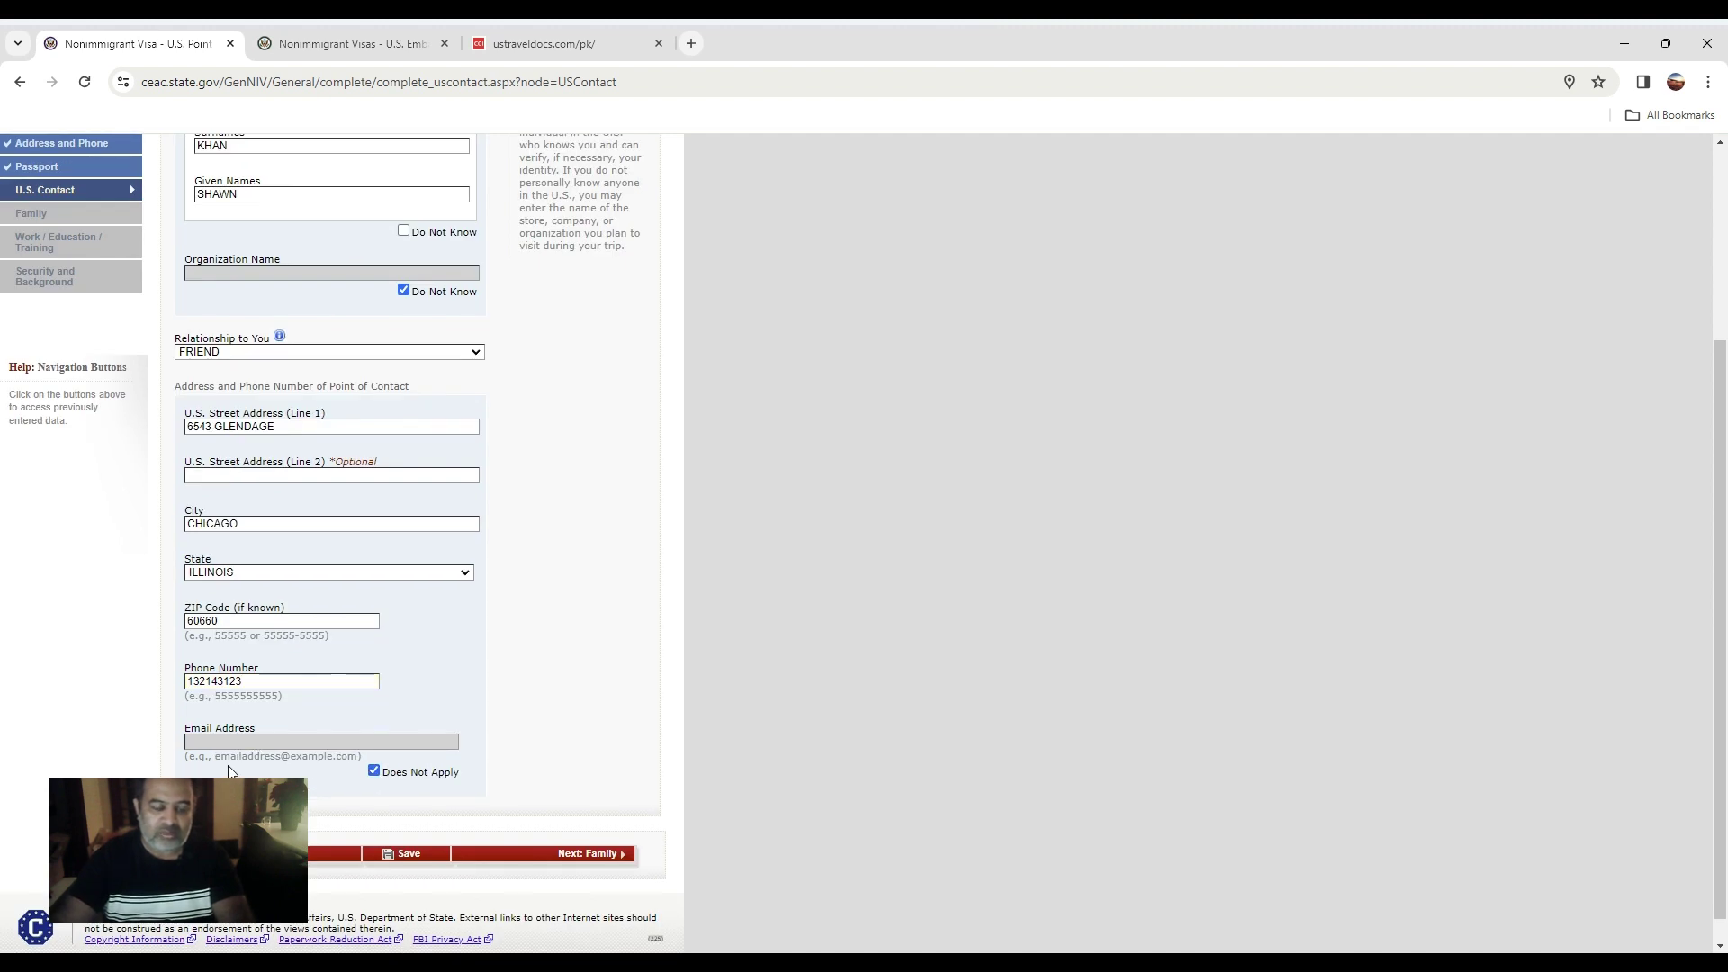
click(602, 860)
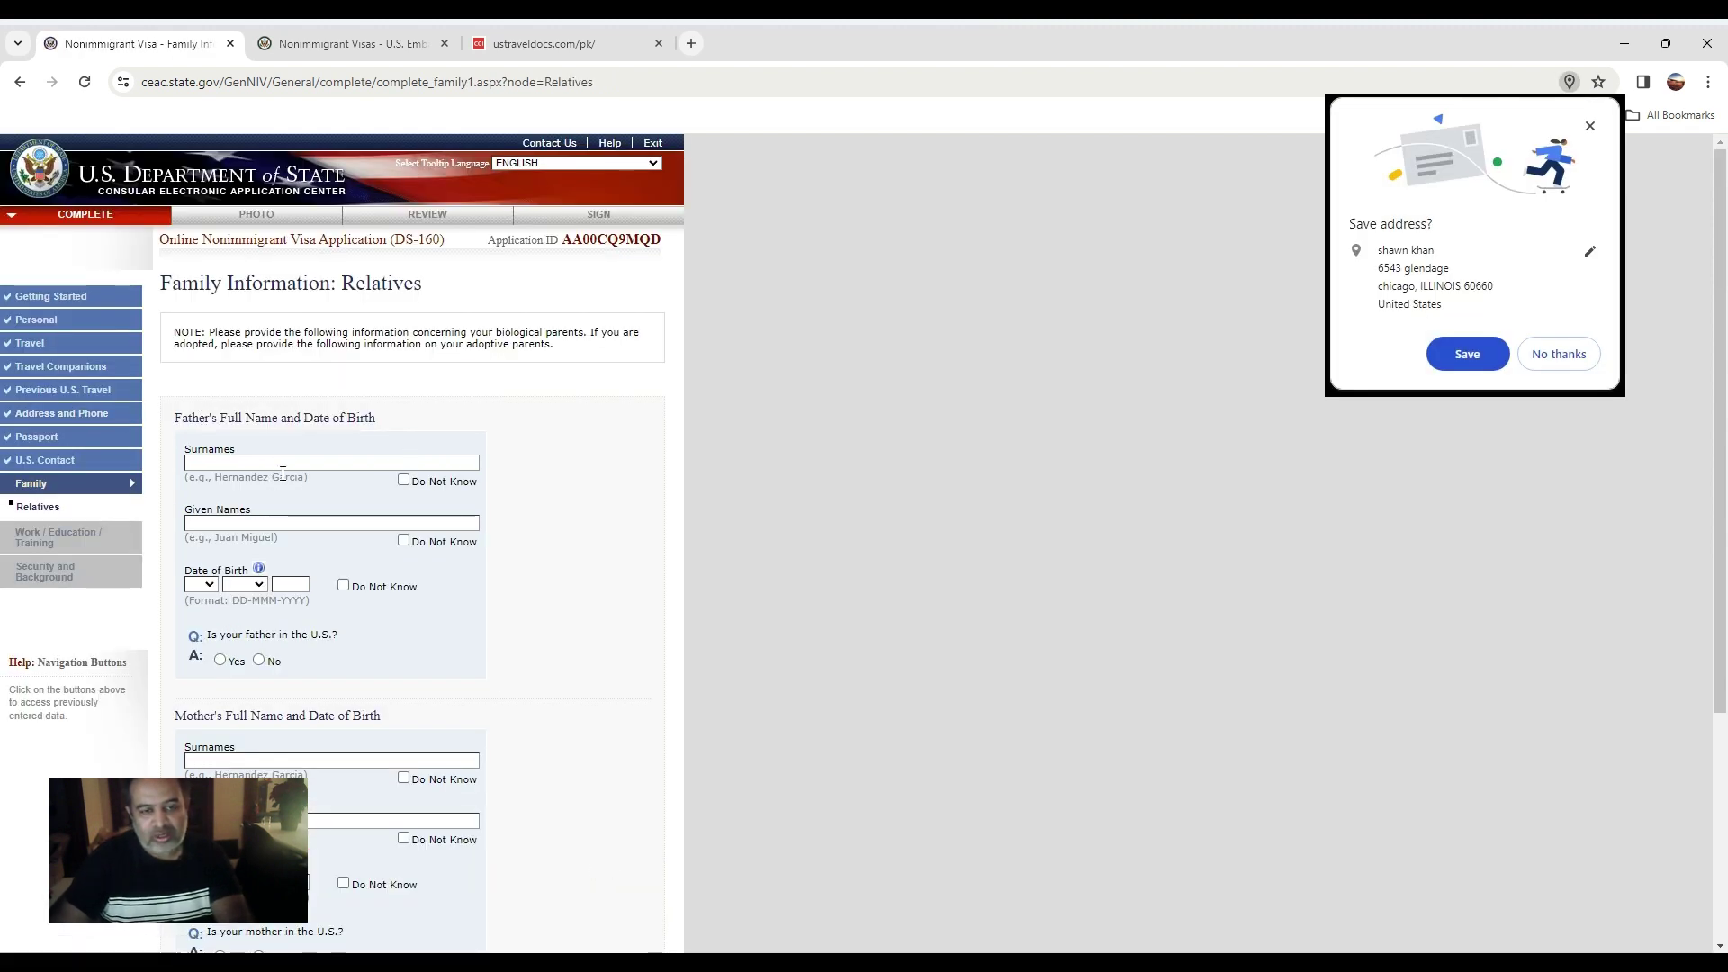
Mark the father's and mother's surnames and given names as Do Not Know.
click(223, 464)
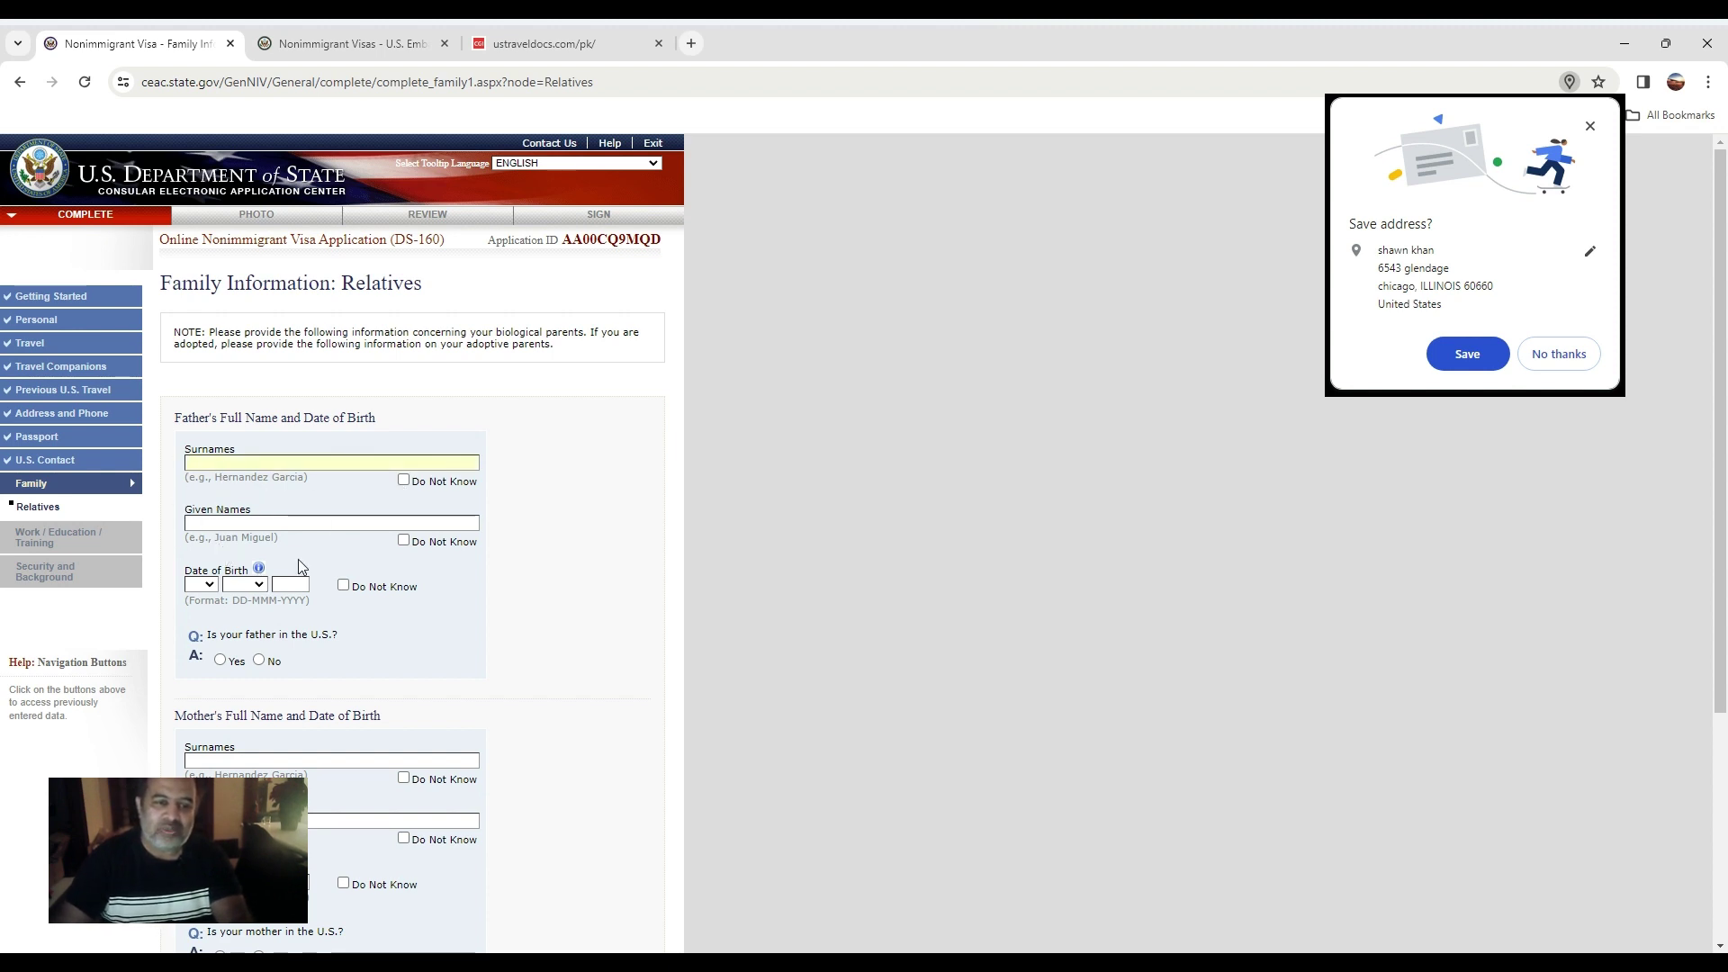
click(403, 480)
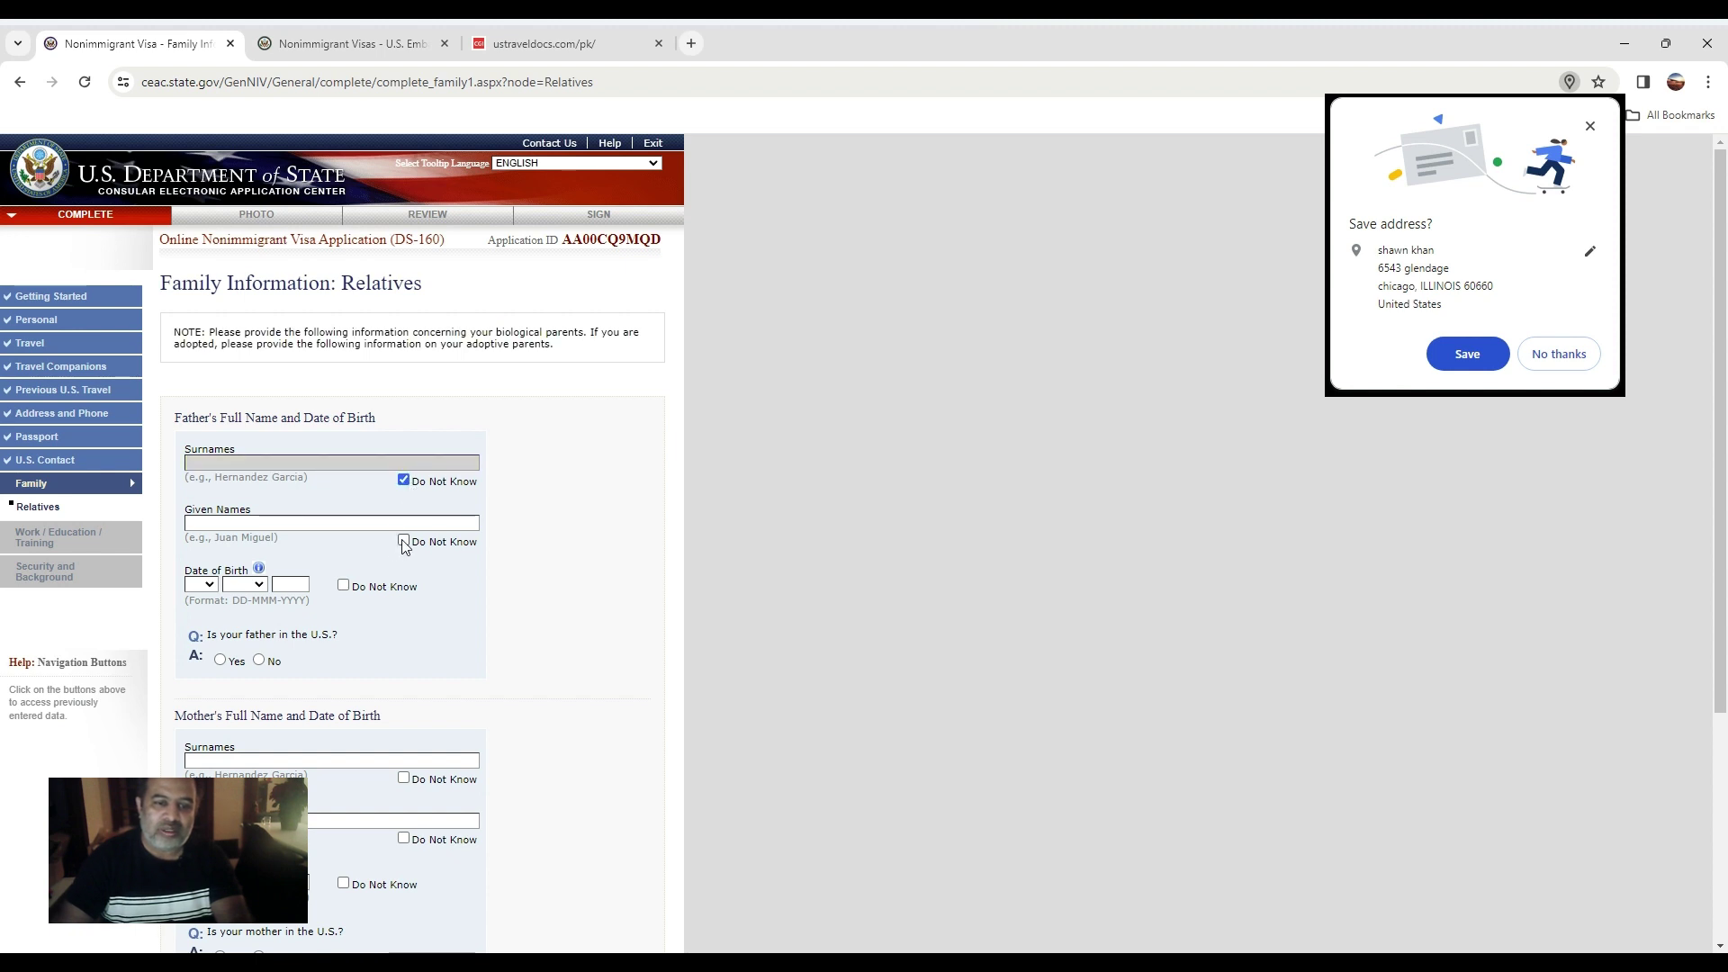
click(403, 540)
scroll(356, 594, down, 2)
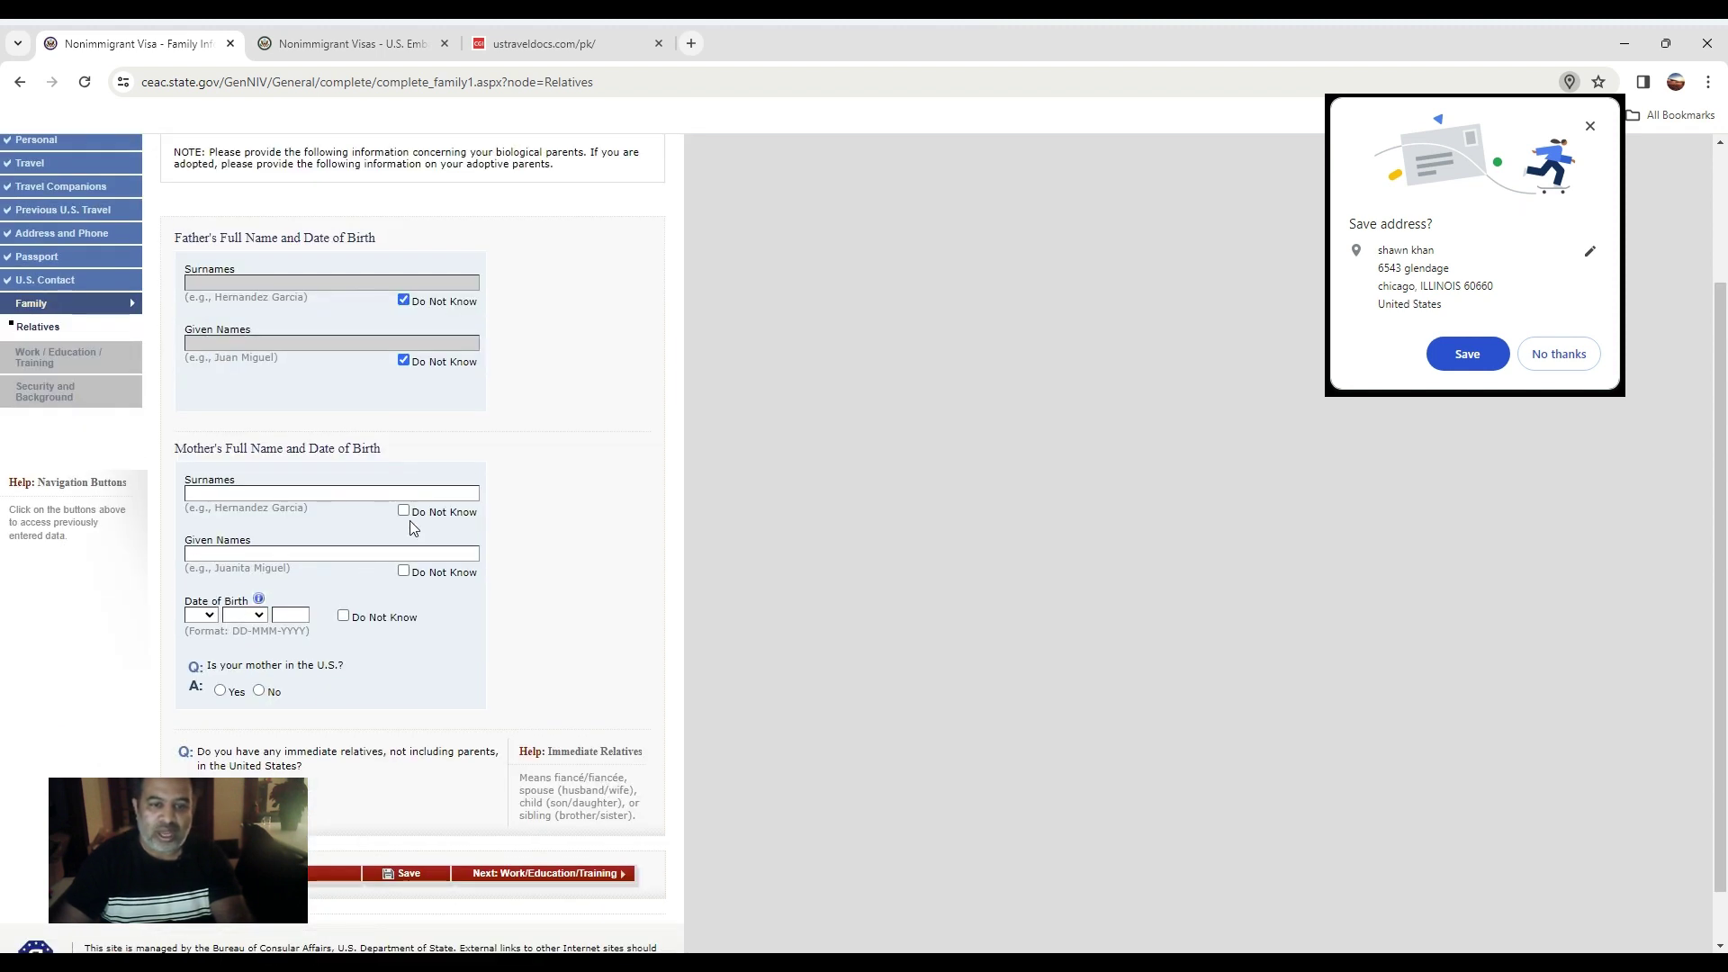
click(404, 510)
click(404, 570)
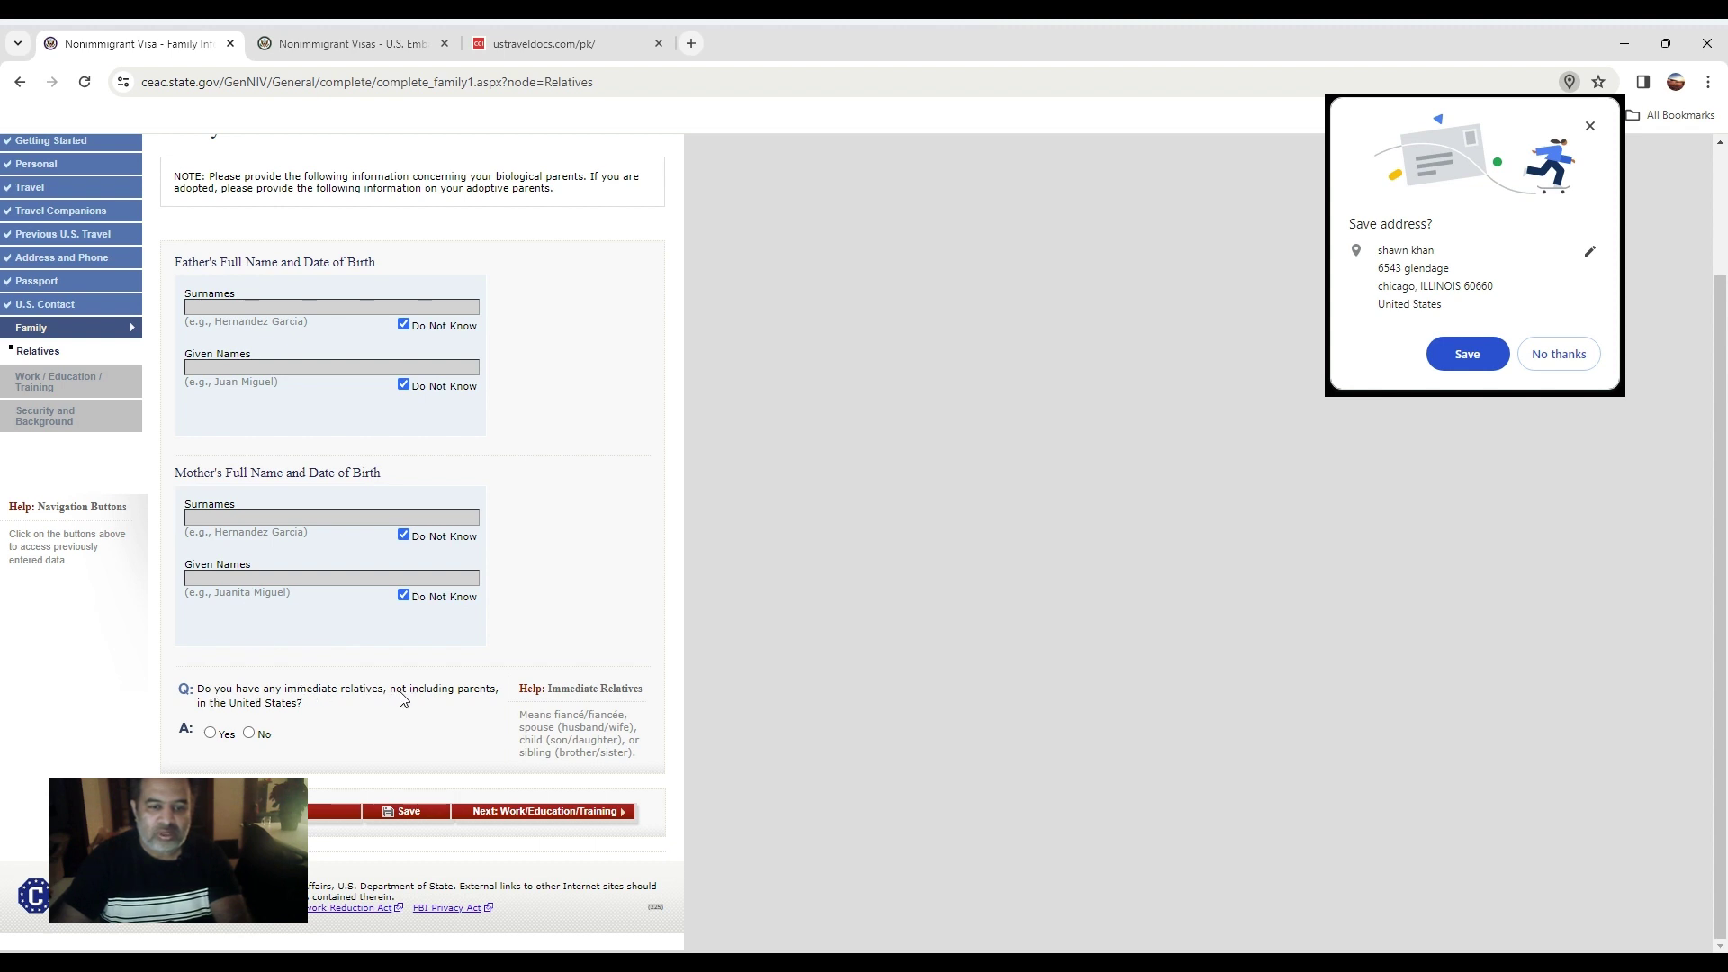
Answer No to immediate and other relatives in the U.S., then continue to Work/Education.
click(210, 733)
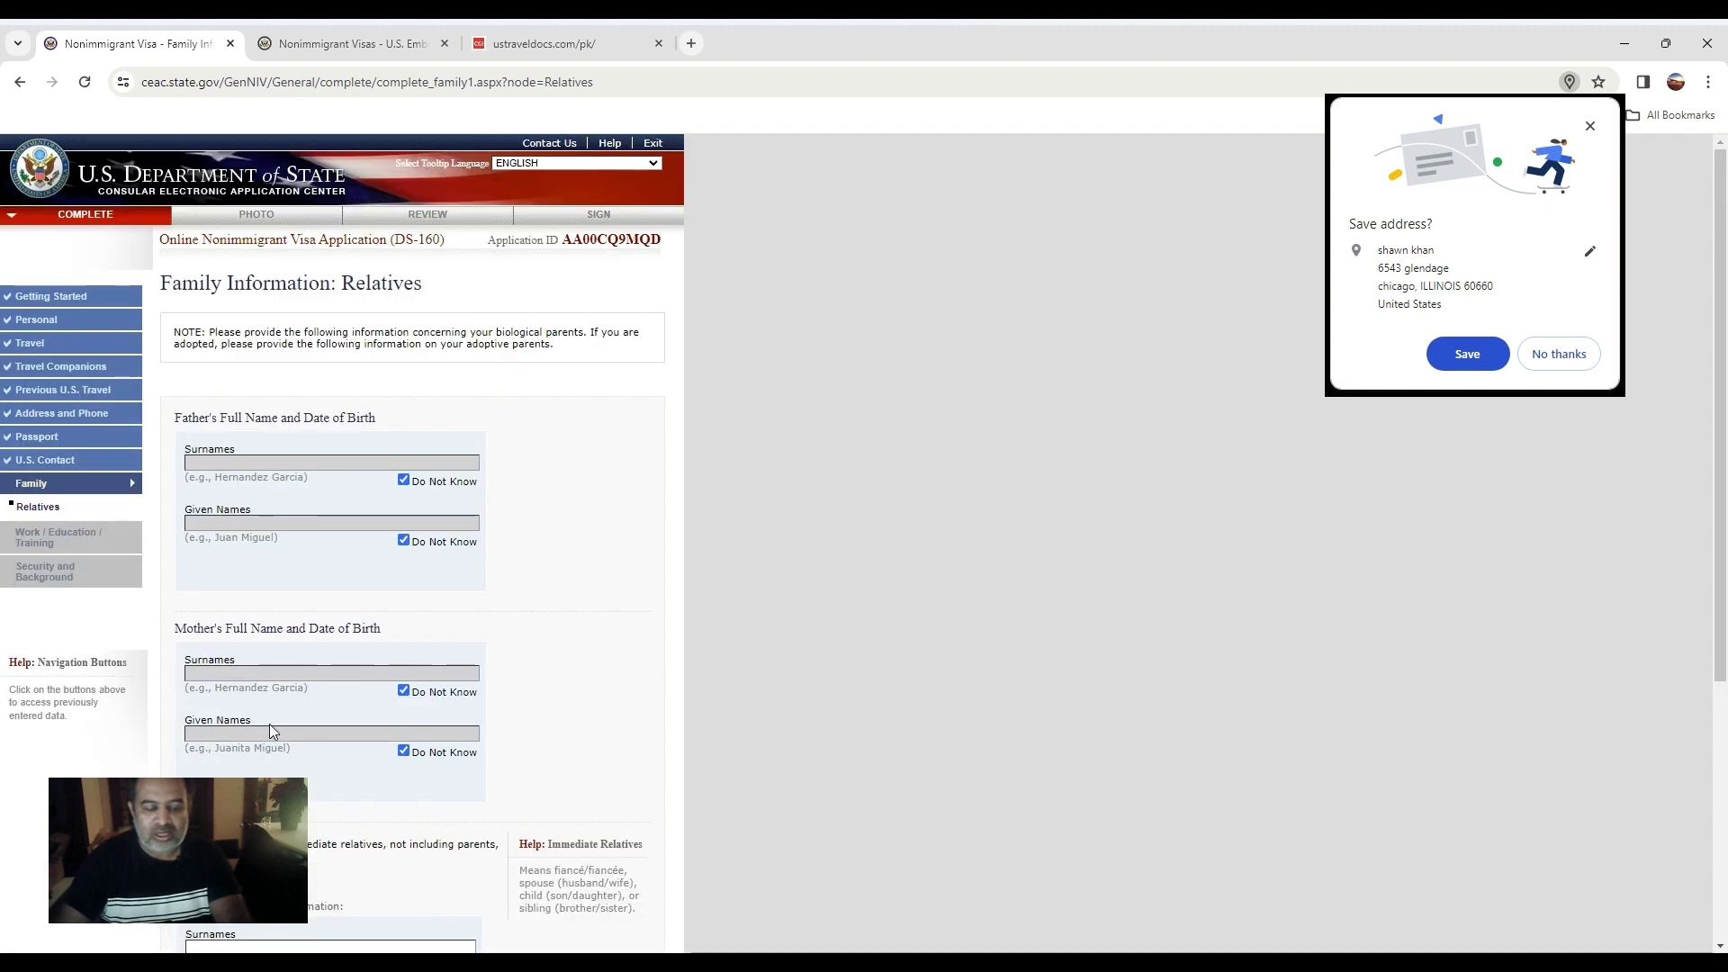
scroll(272, 731, down, 2)
click(249, 710)
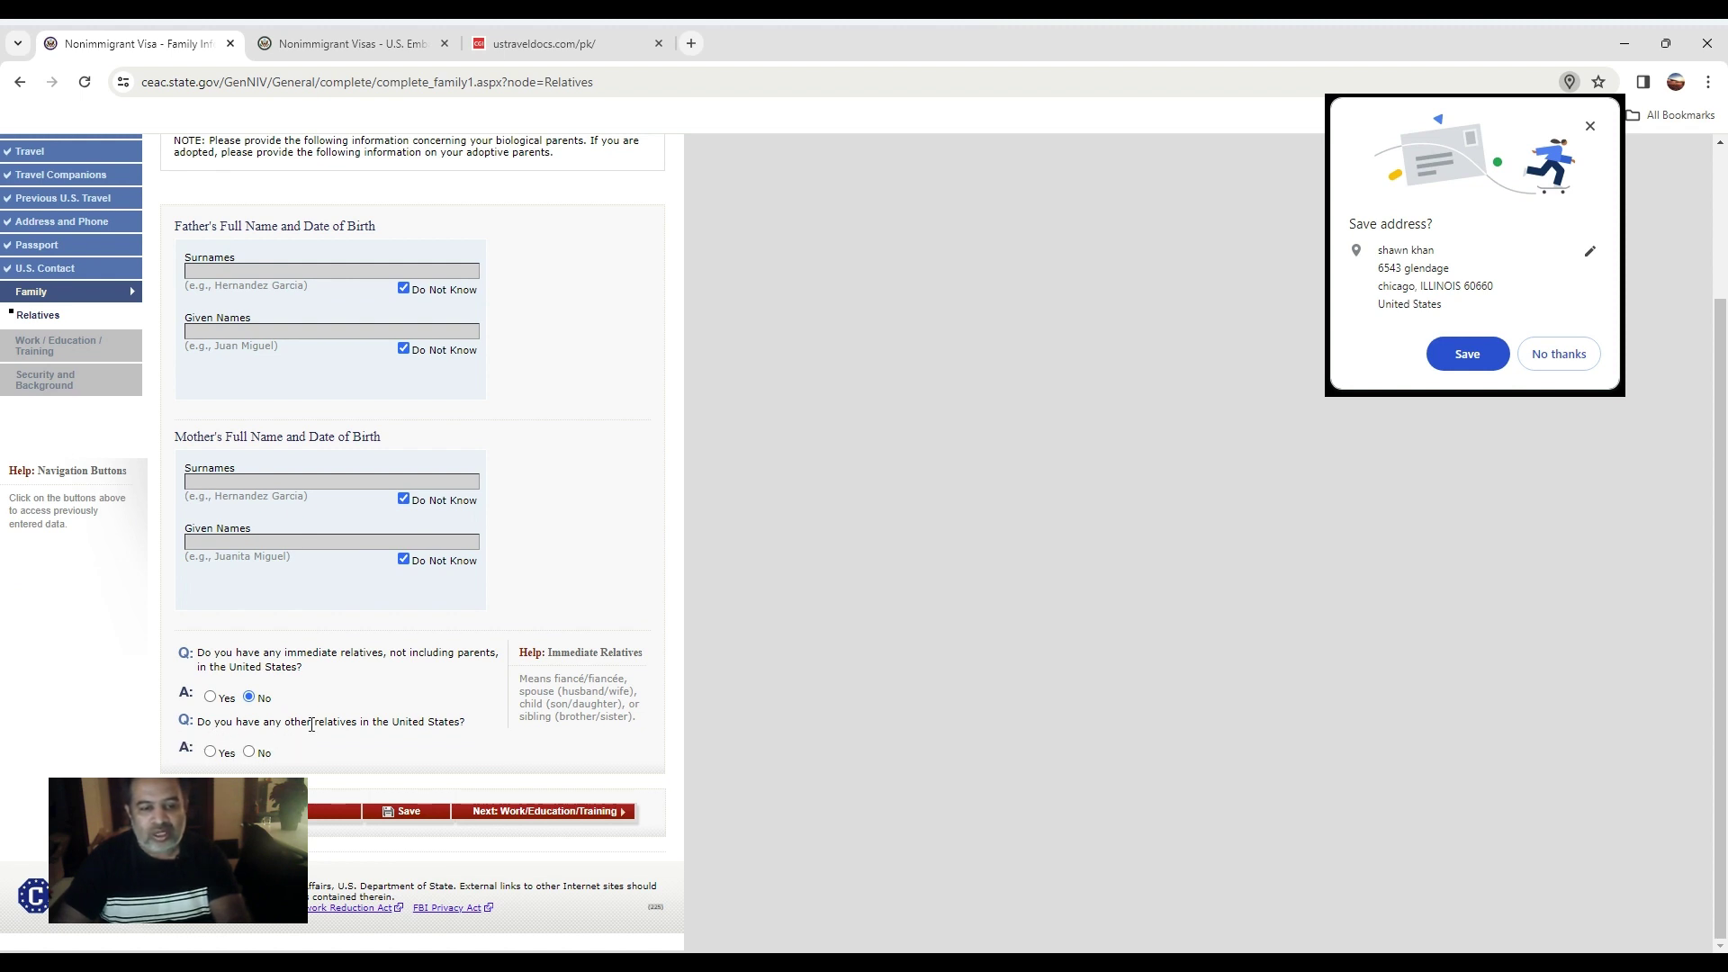
click(255, 758)
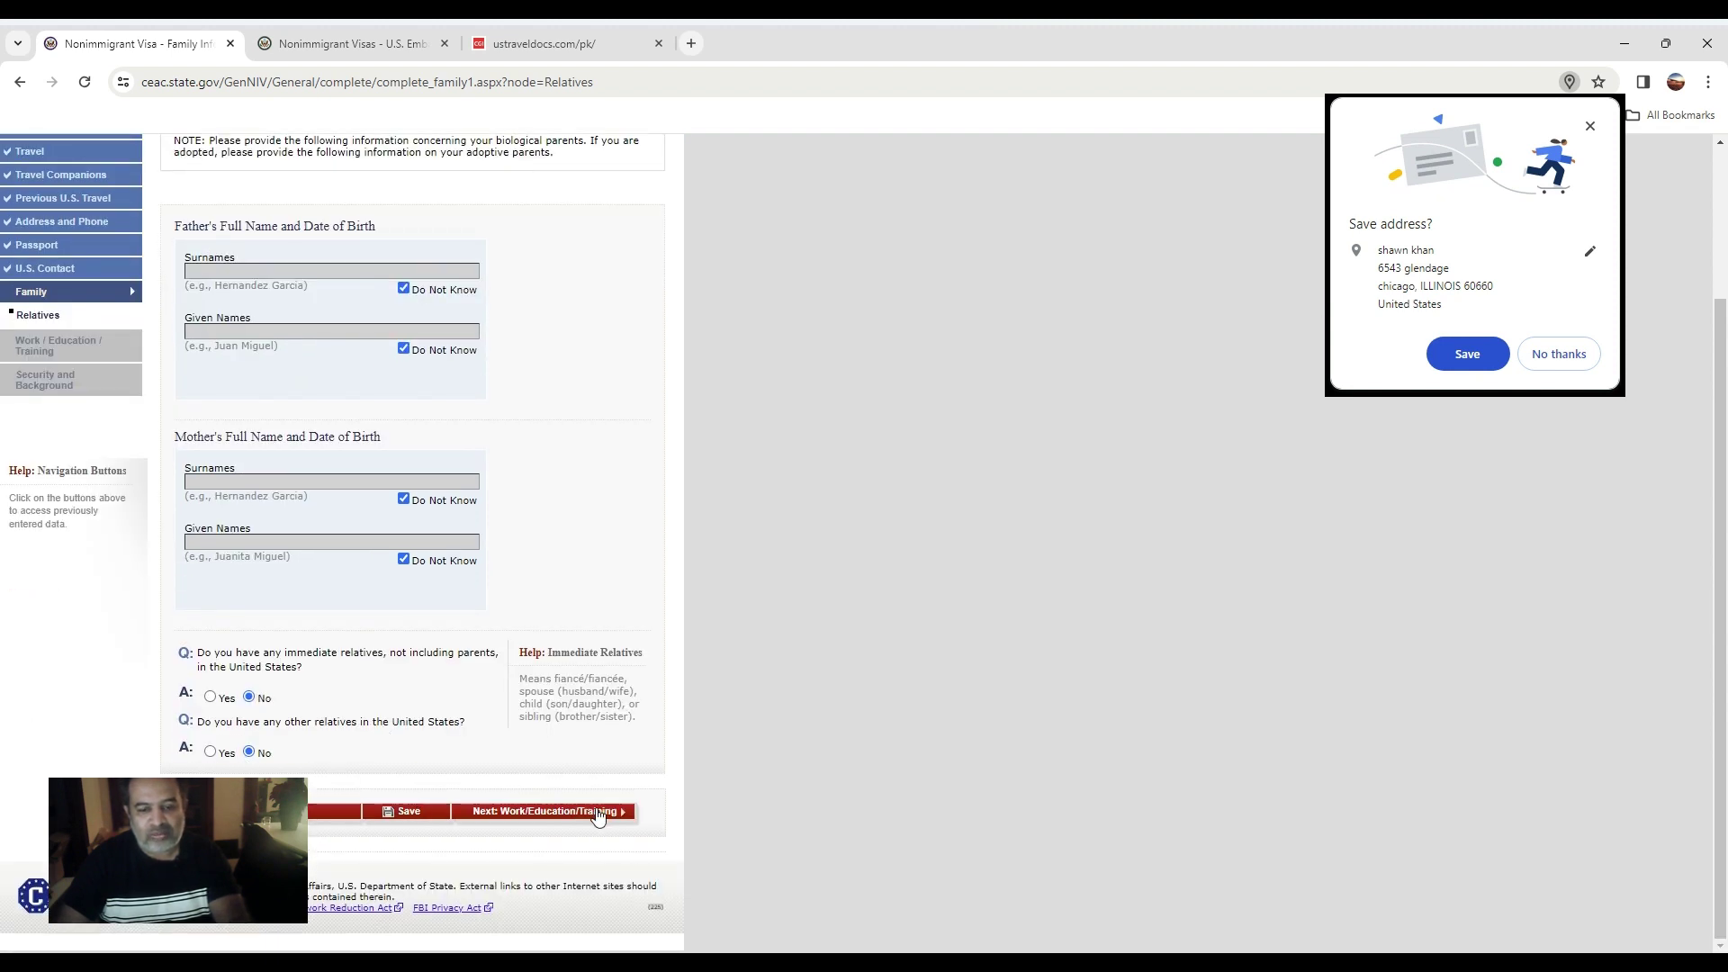
click(576, 811)
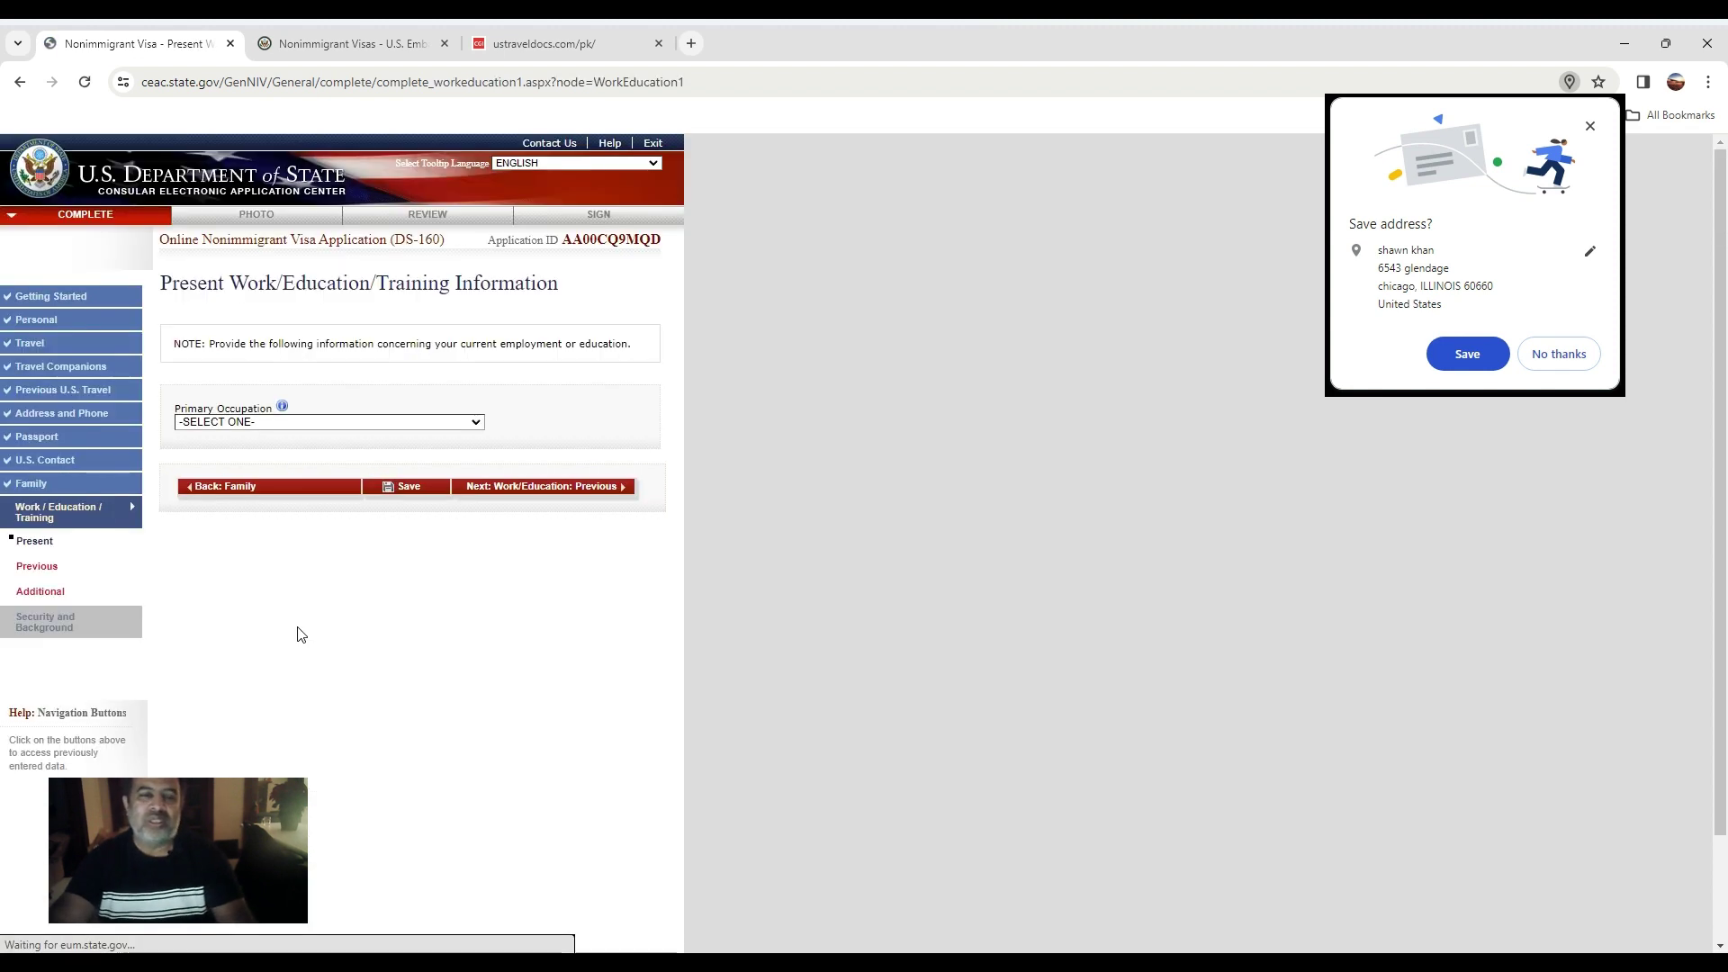
Set occupation to BUSINESS and enter employer UNITED's address in KARACHI, SINDH.
click(234, 421)
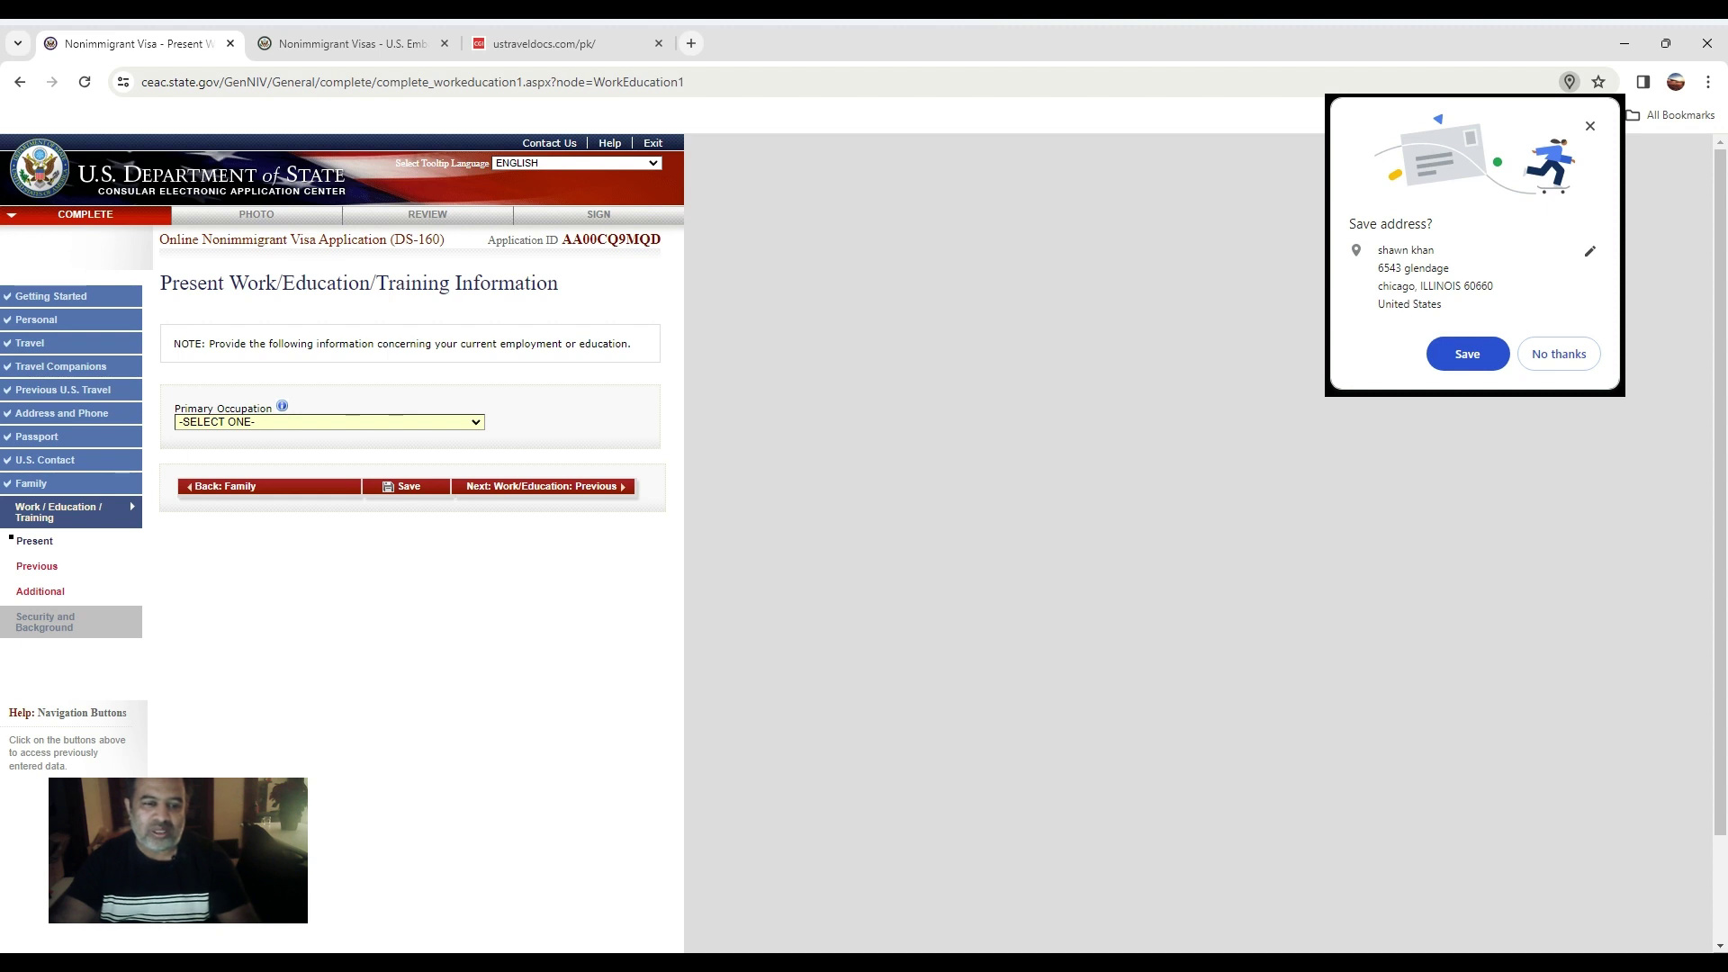
key(b)
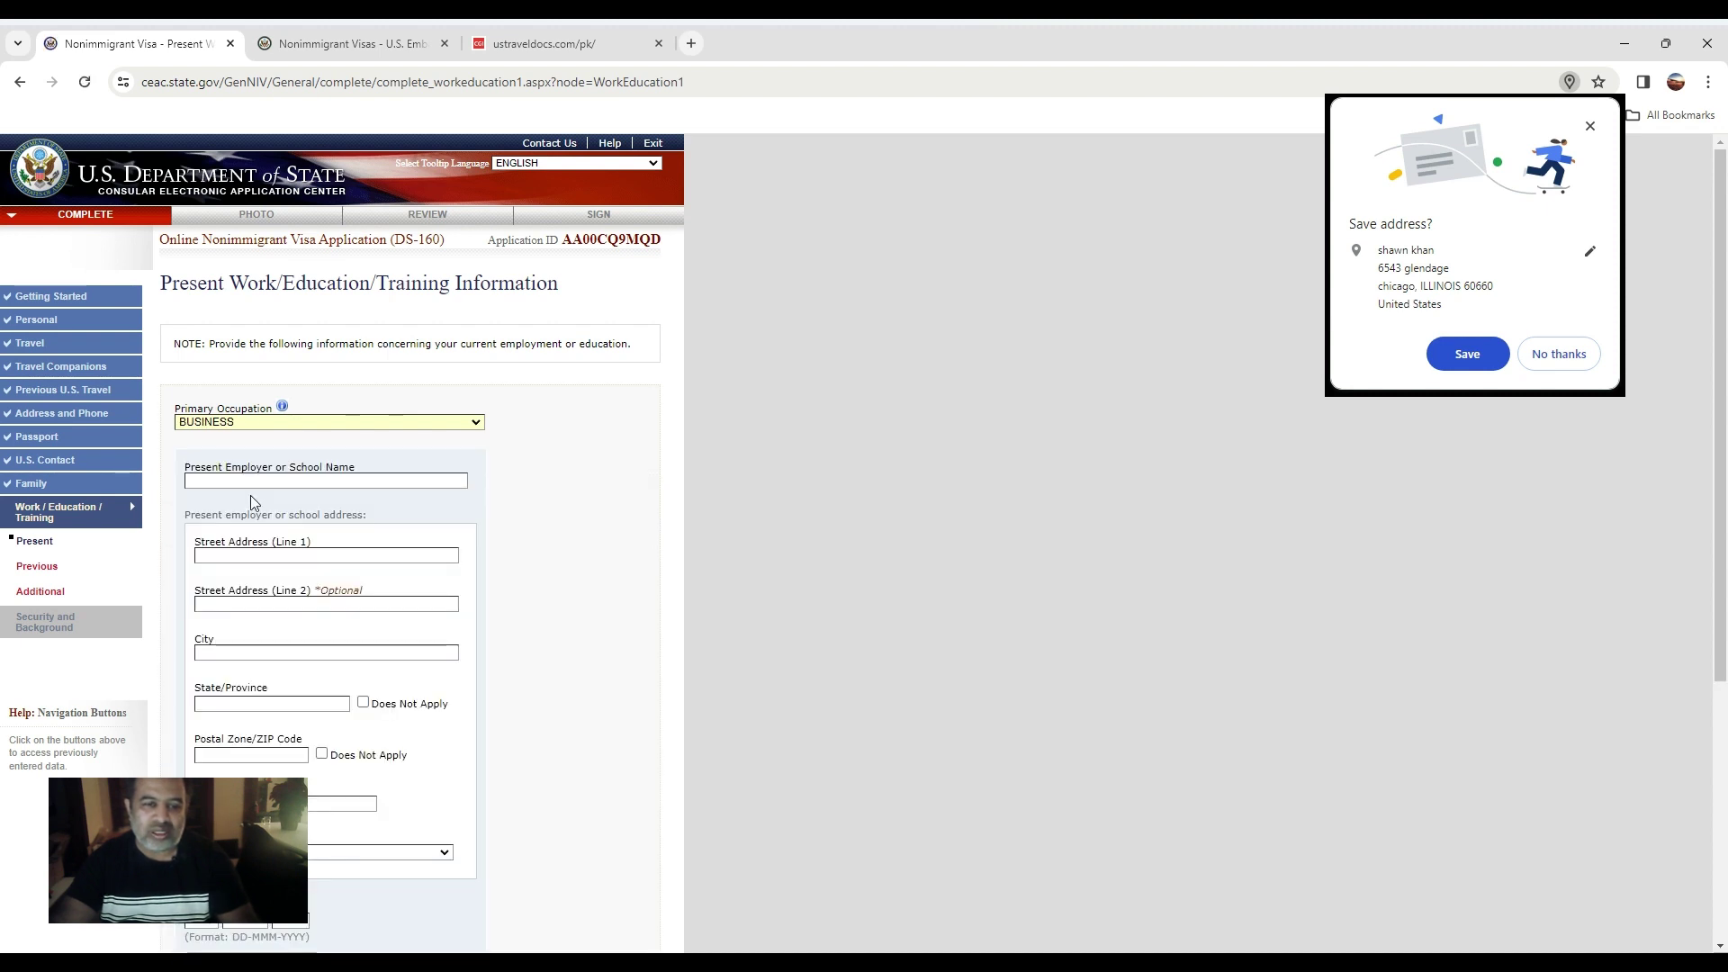
click(222, 485)
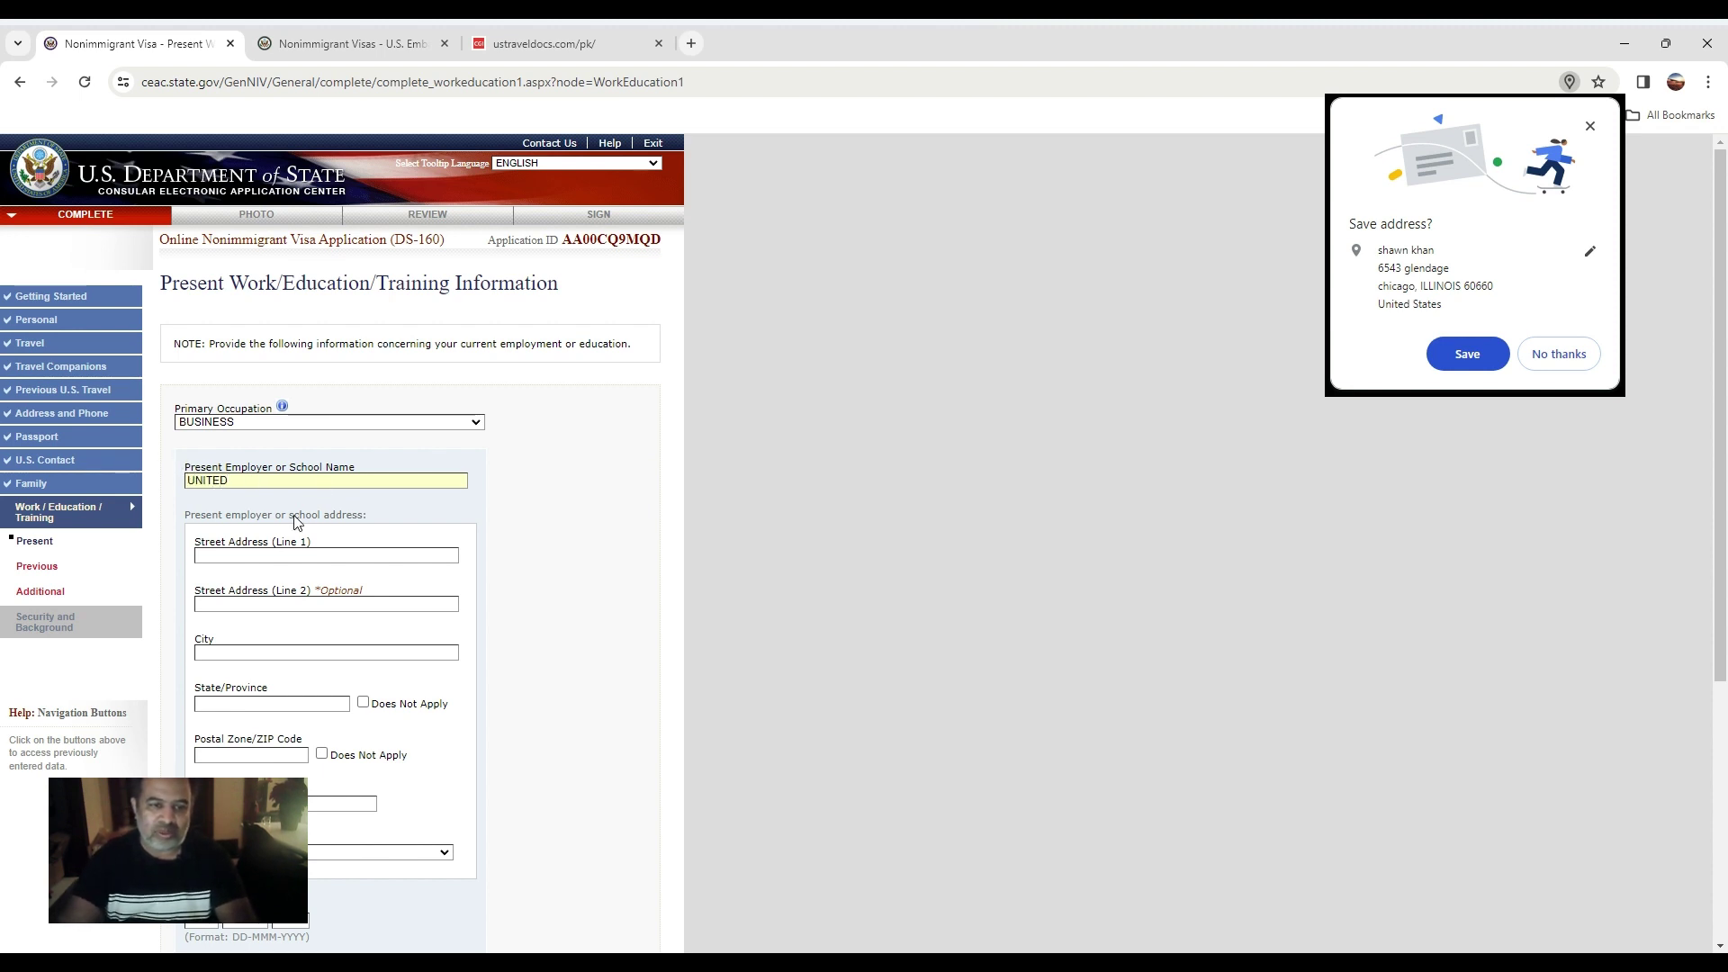
click(267, 558)
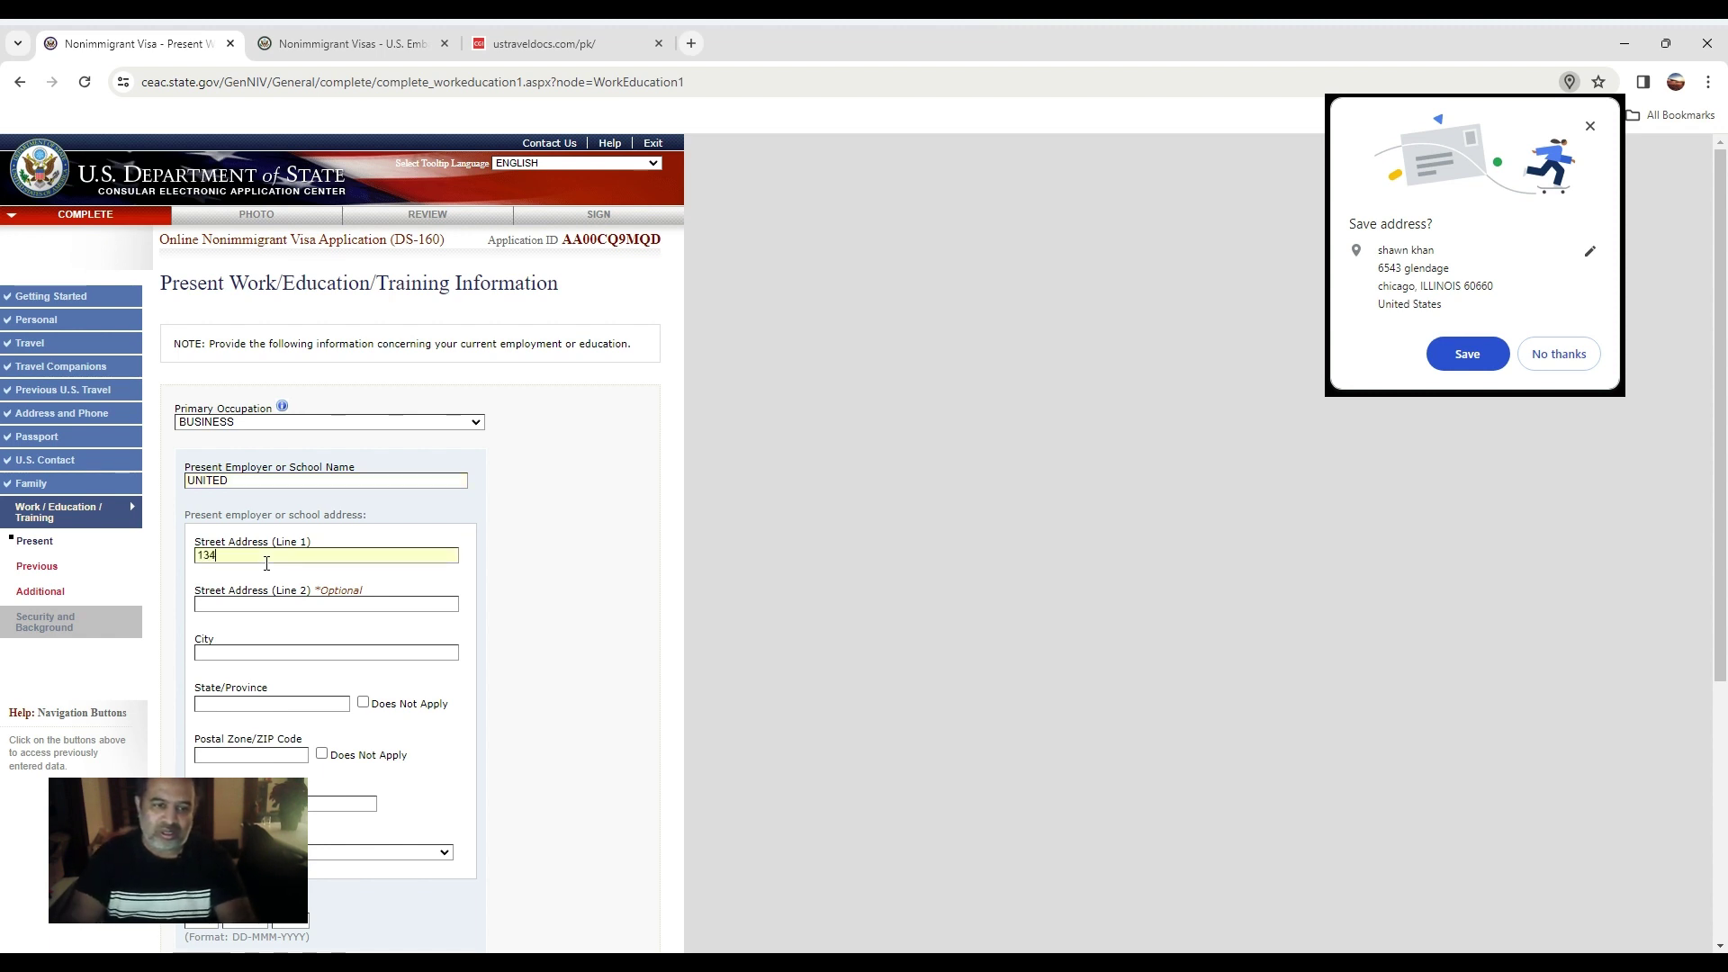
click(277, 656)
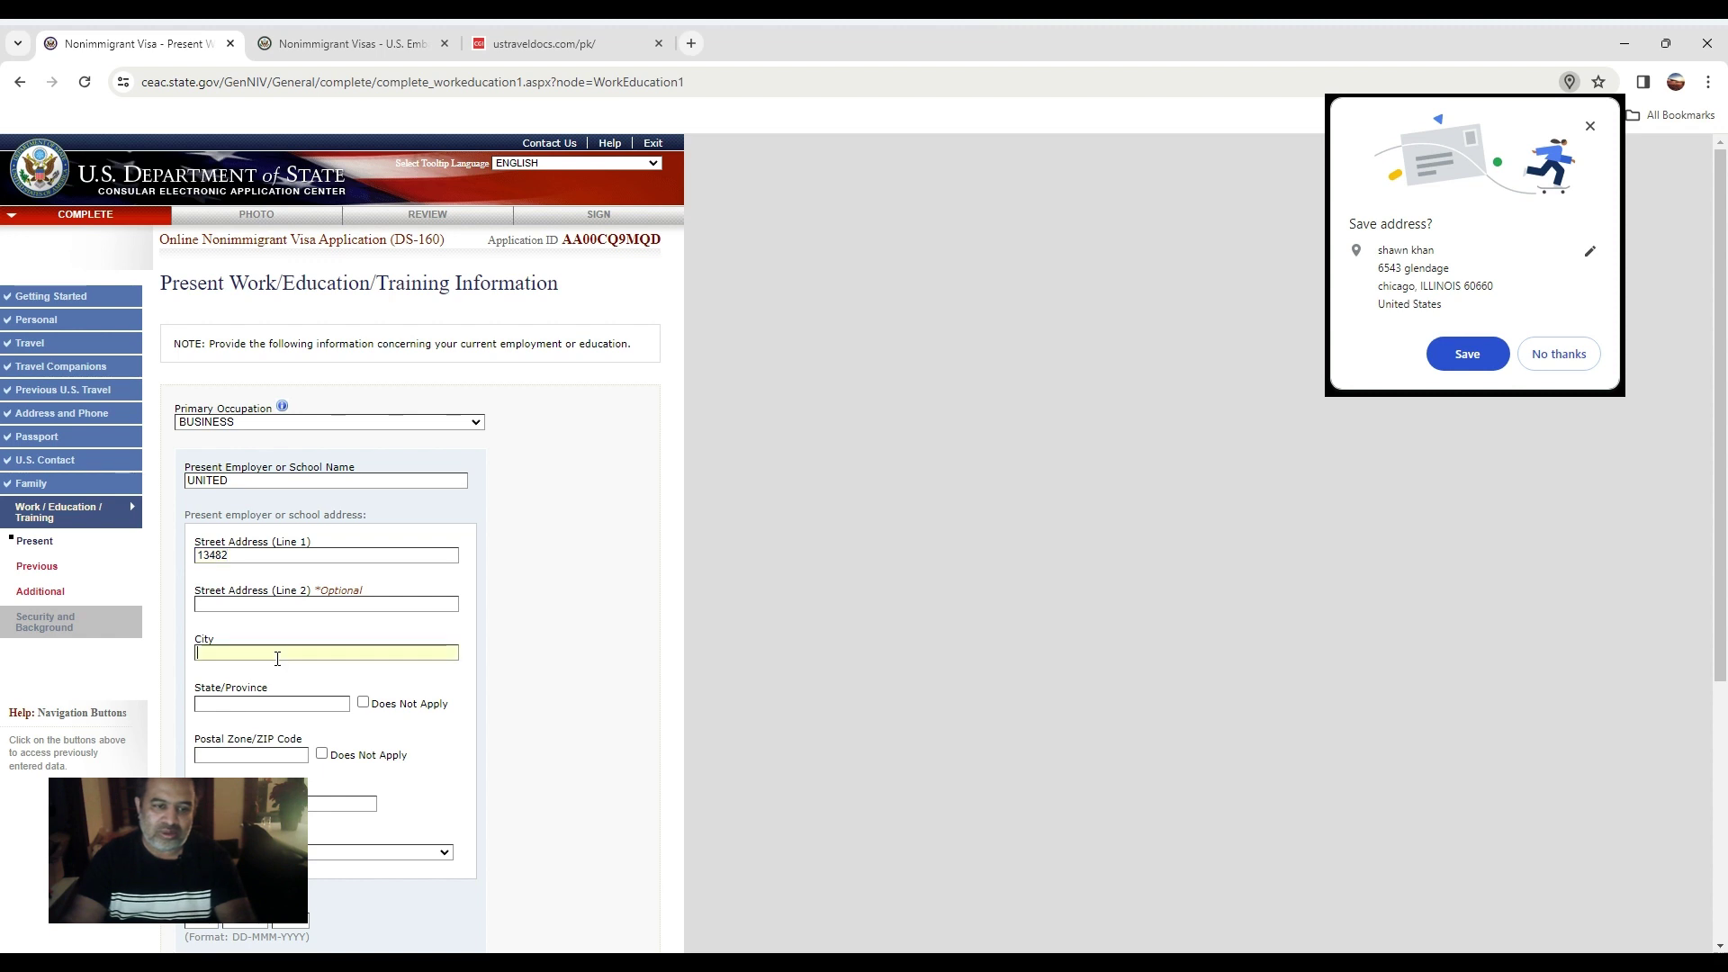
text(KARACHI)
key(Tab)
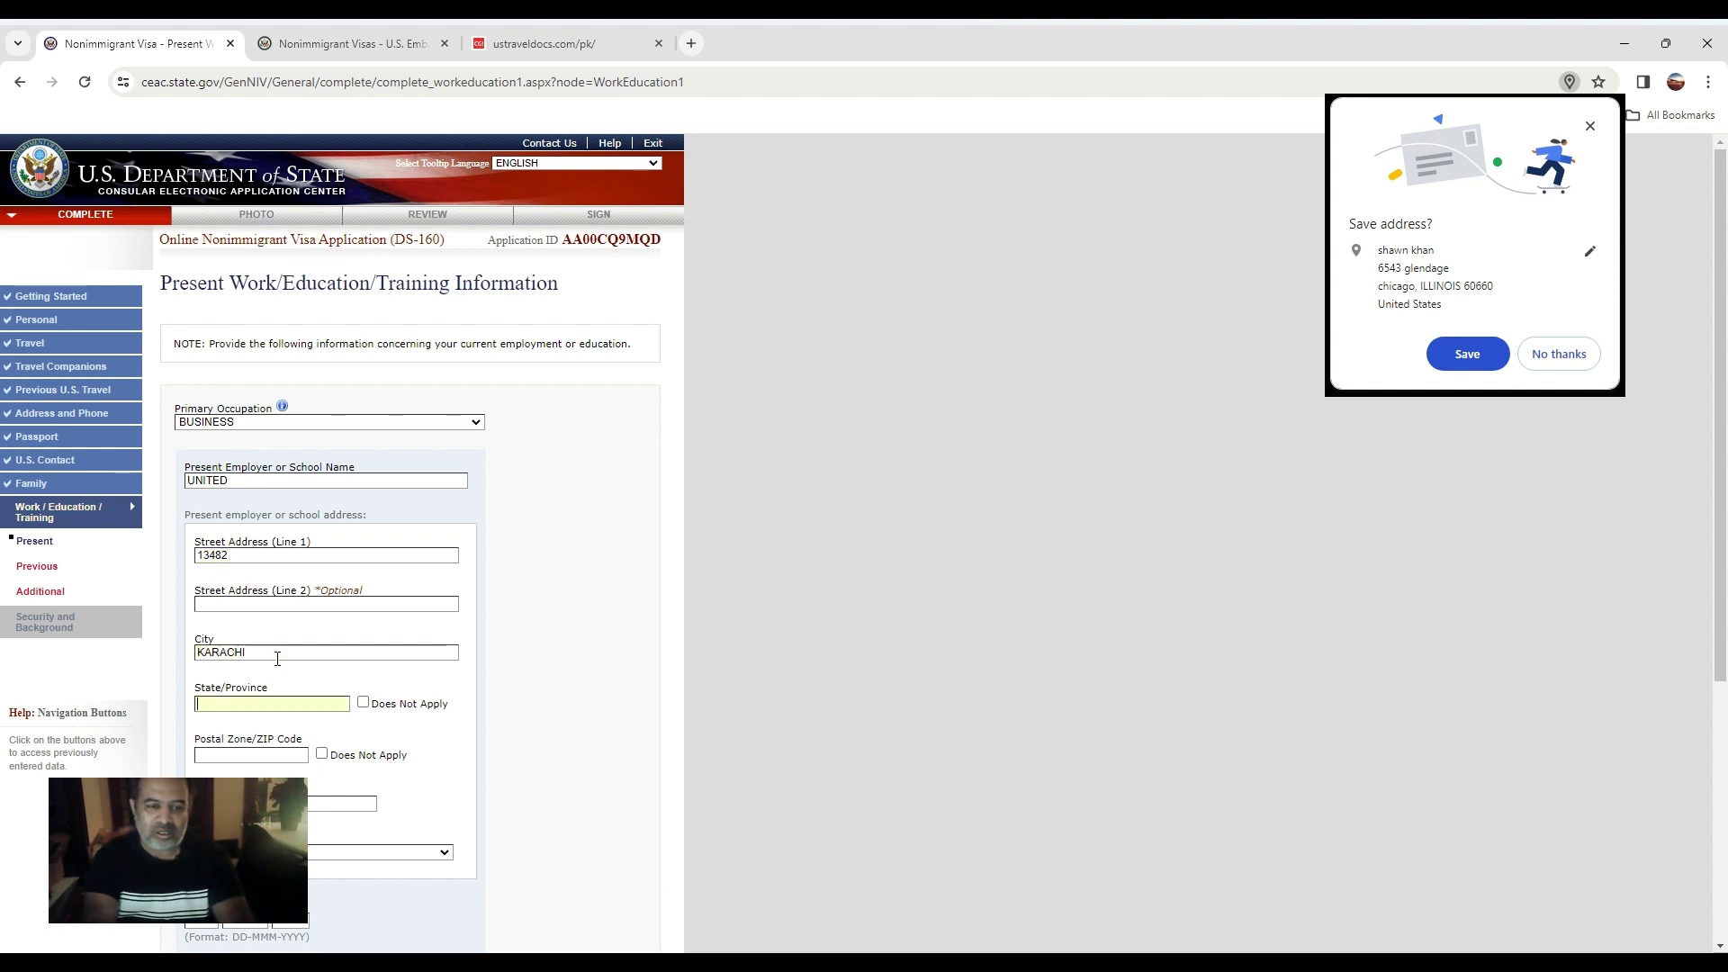
text(SINDH)
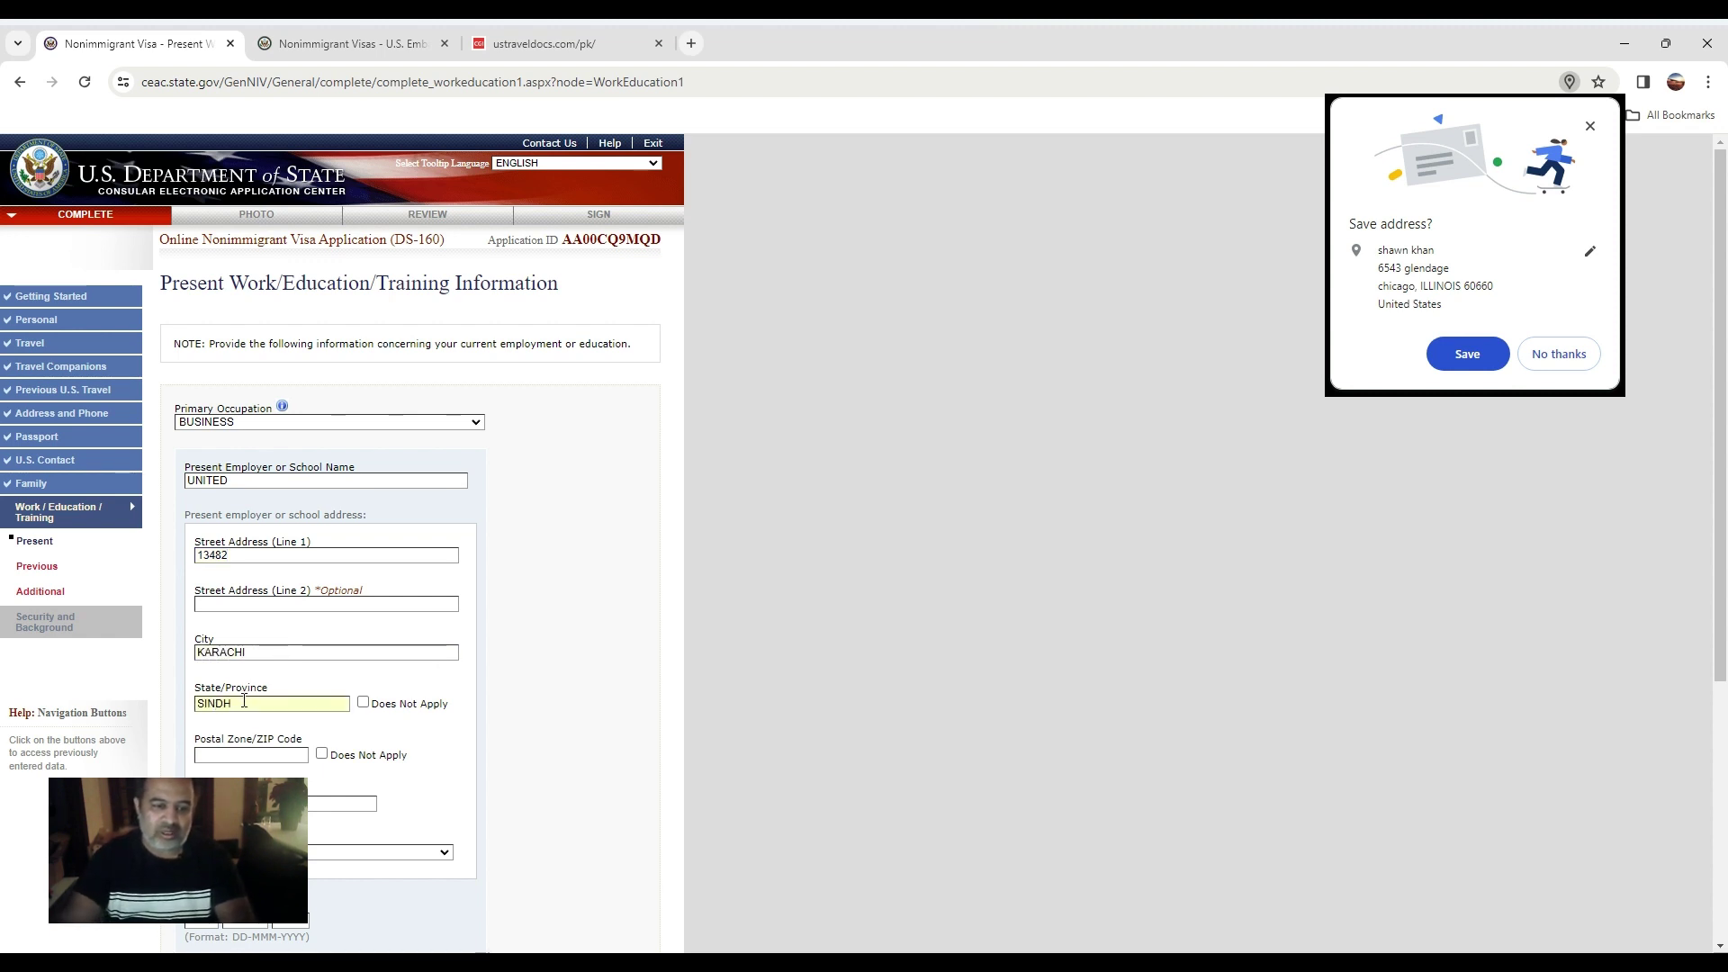
click(215, 754)
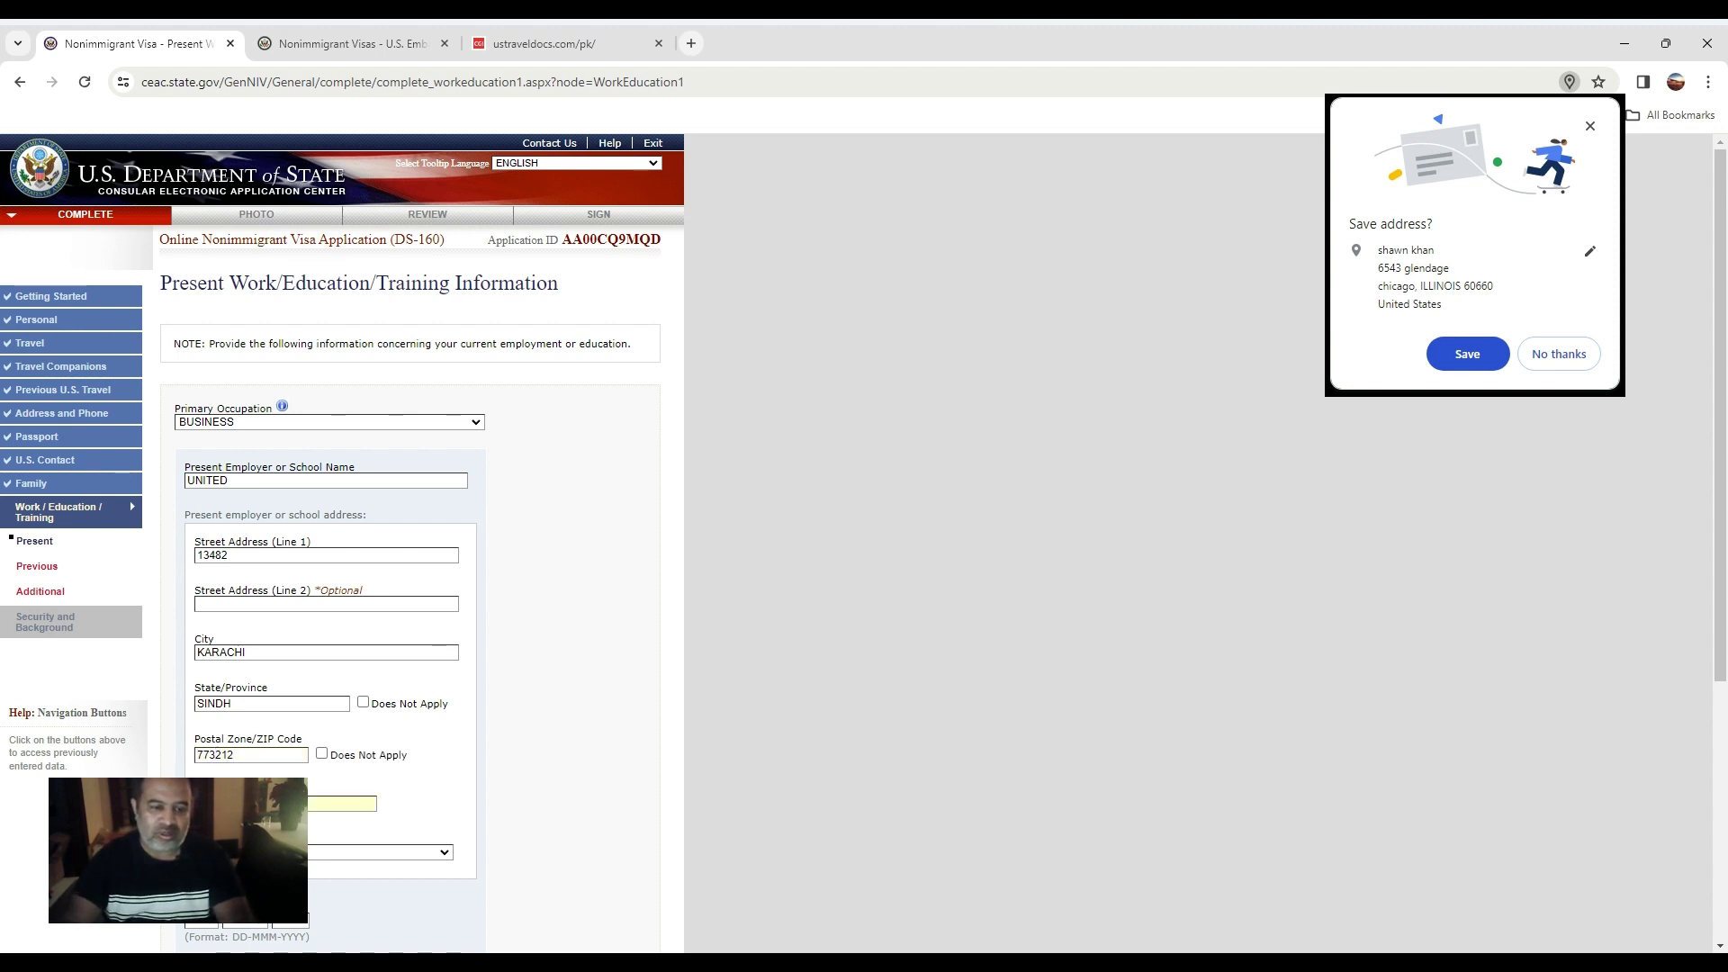
Set start date 18 APR 2011, income Does Not Apply, duties CLEANING, then continue to Previous.
scroll(226, 752, down, 2)
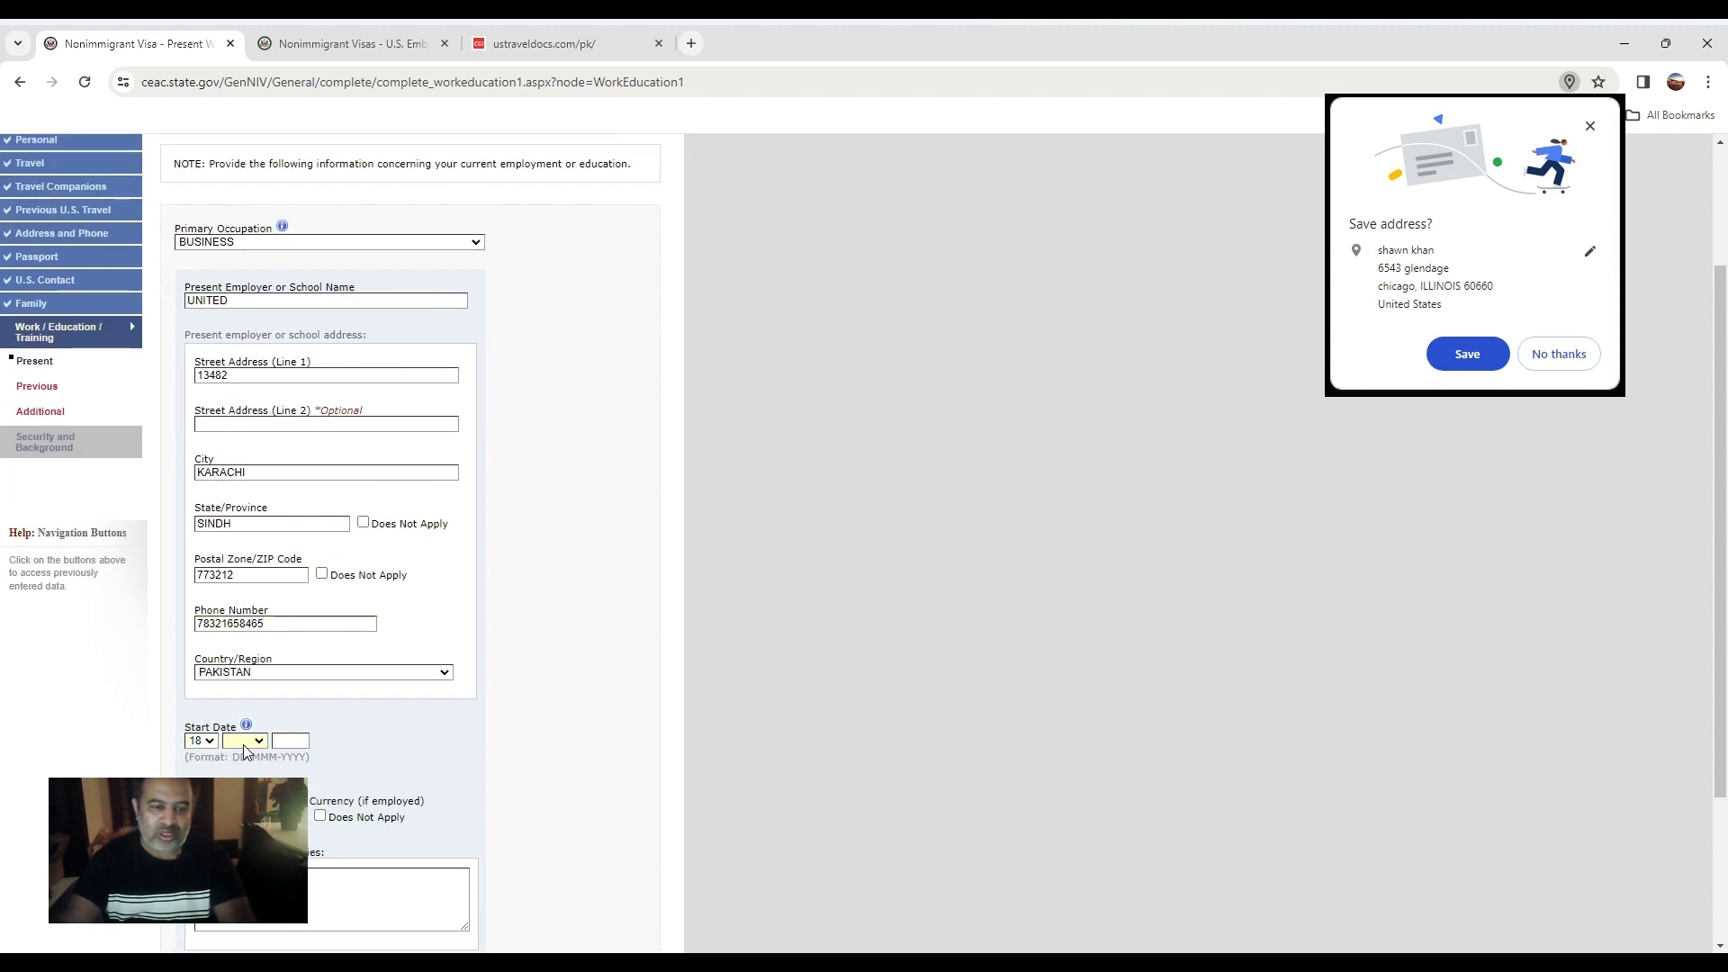
text(2011)
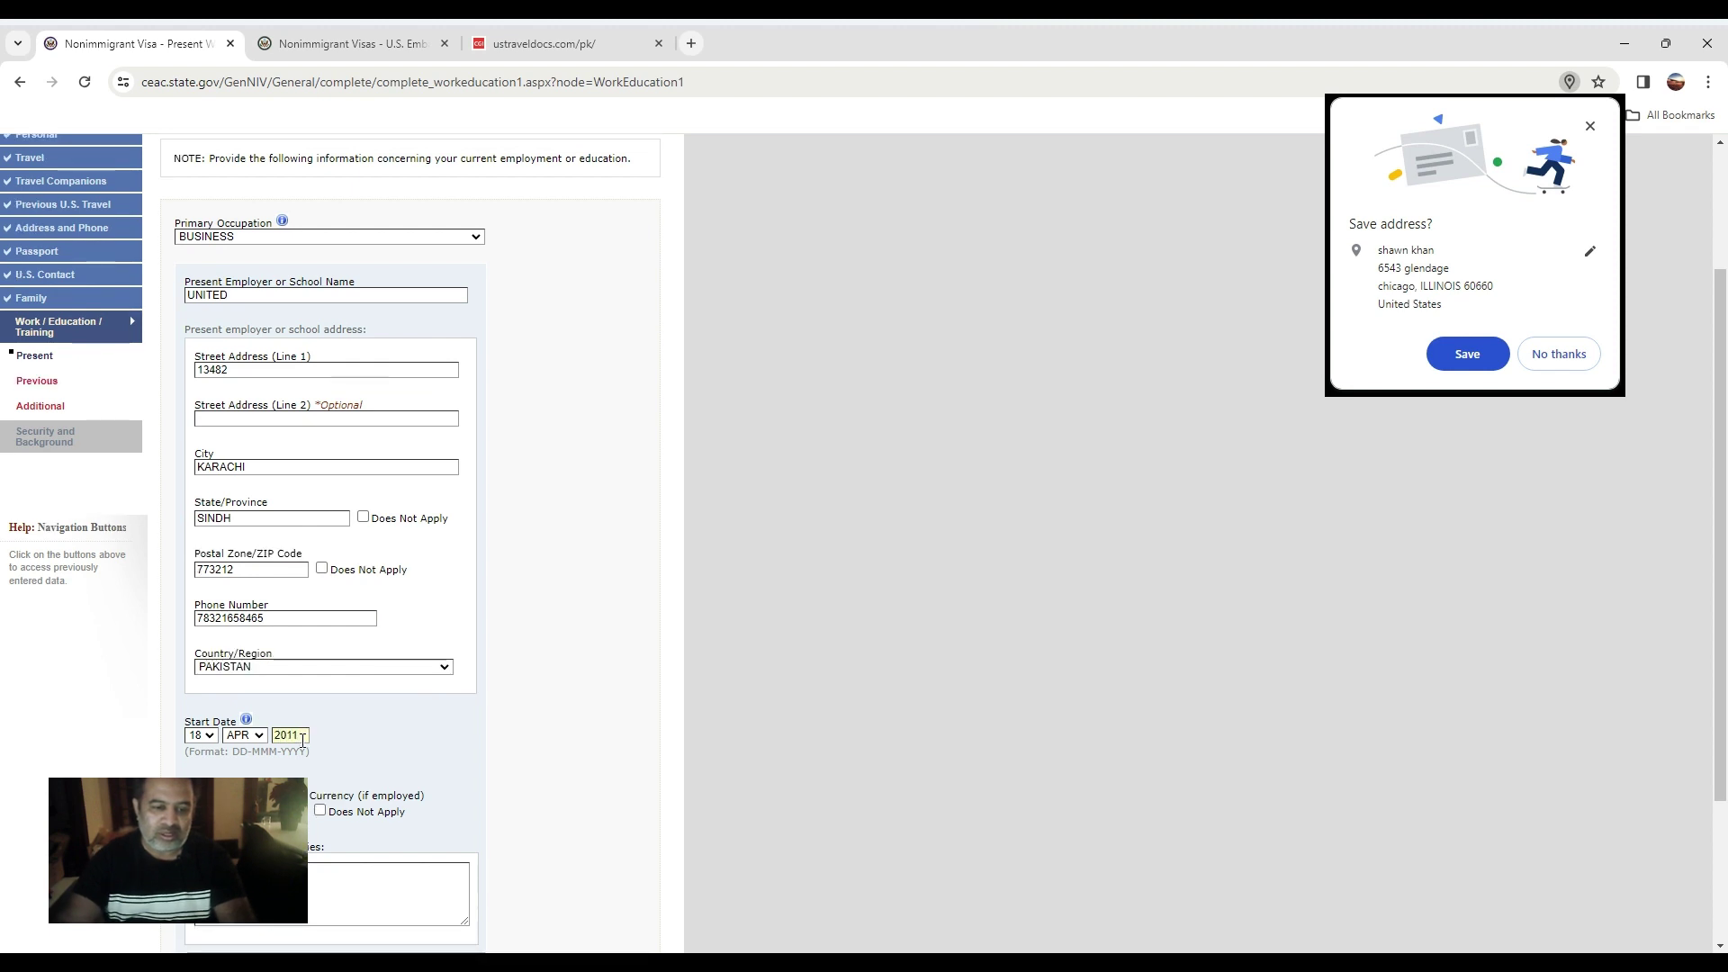
scroll(302, 740, down, 2)
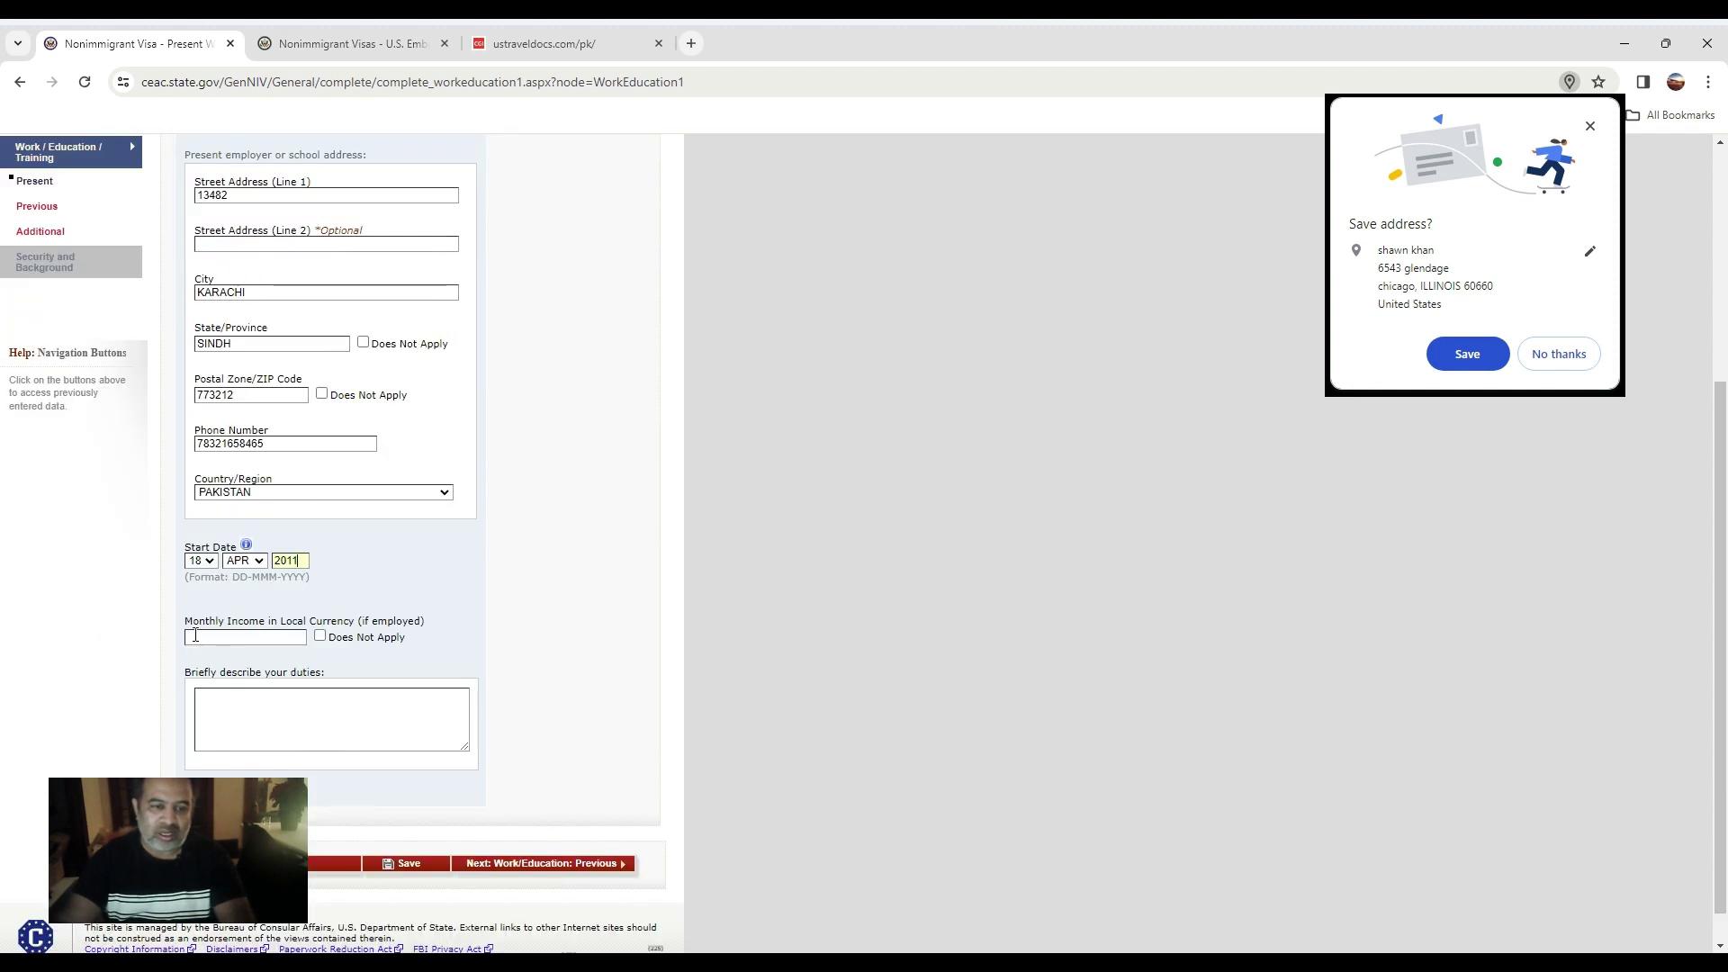
key(Tab)
click(319, 636)
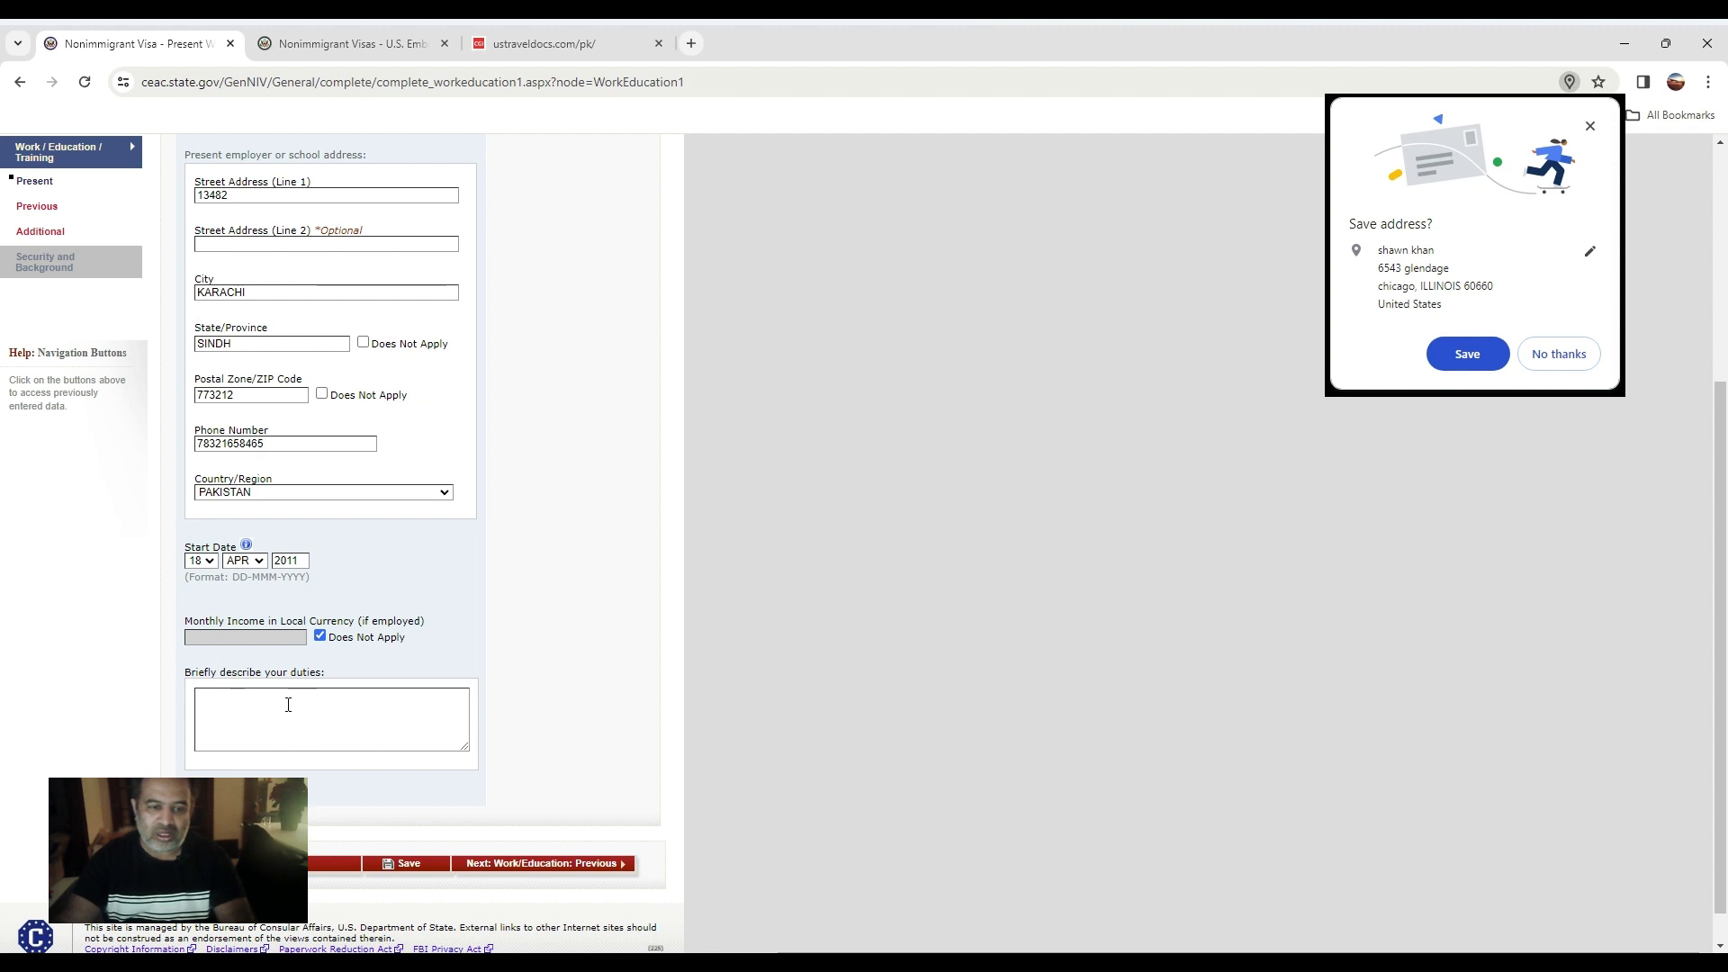
click(230, 699)
text(4)
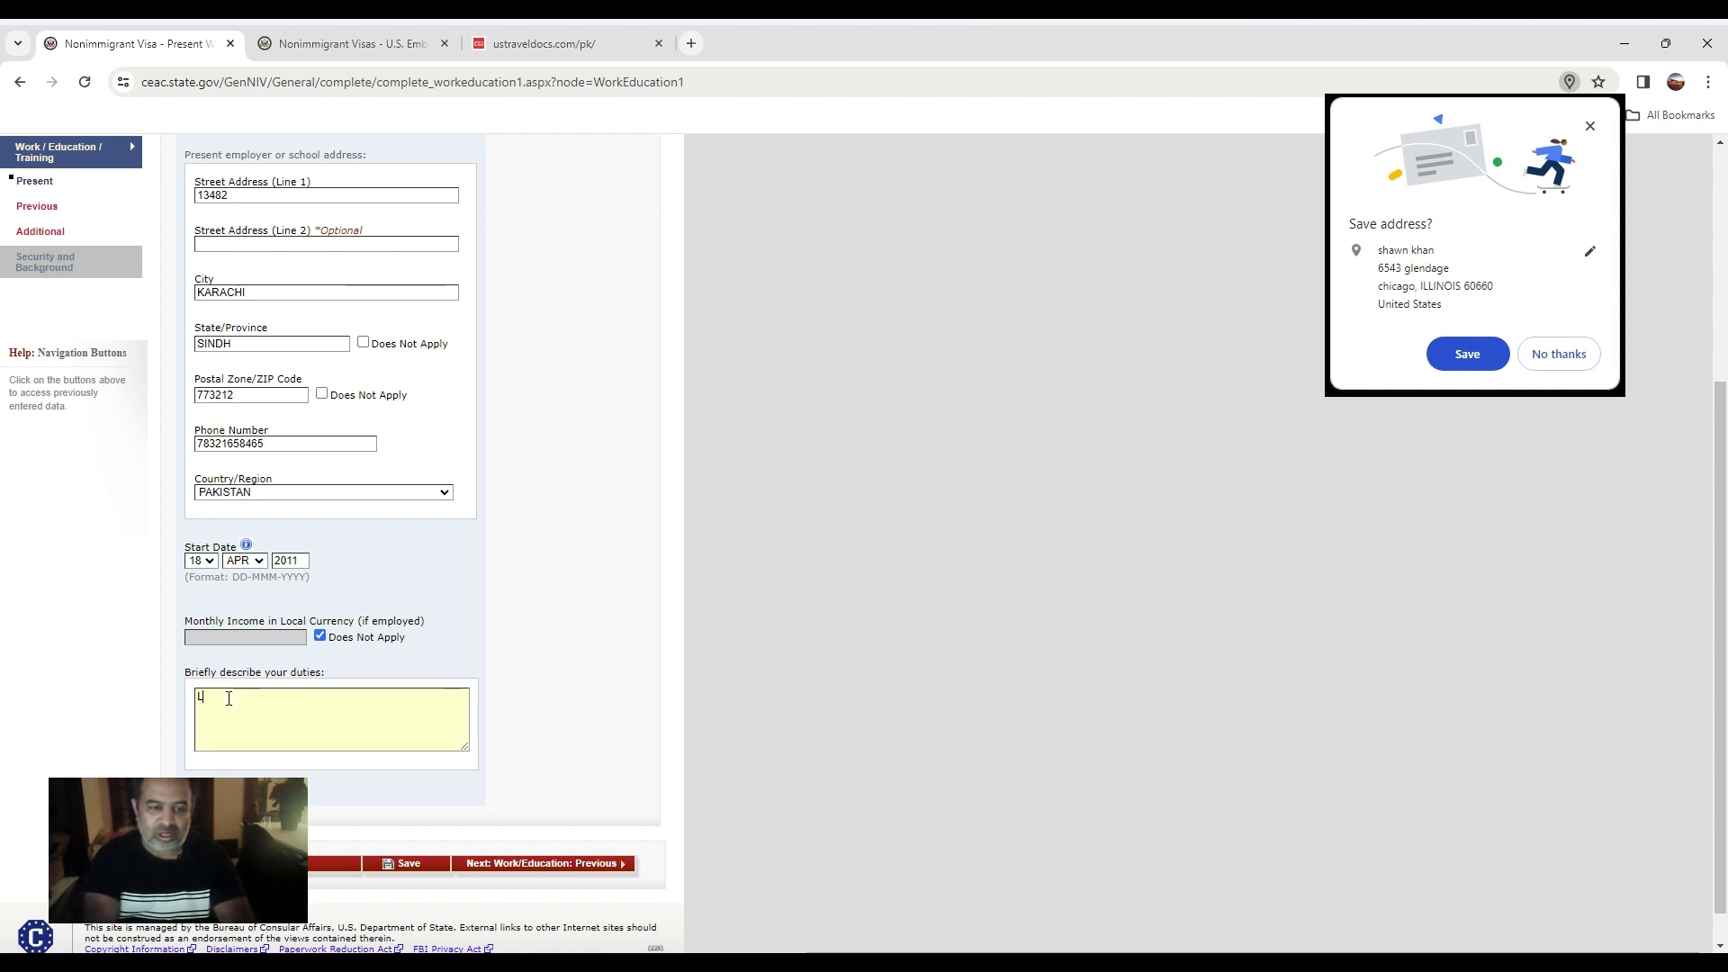
text(LEANING)
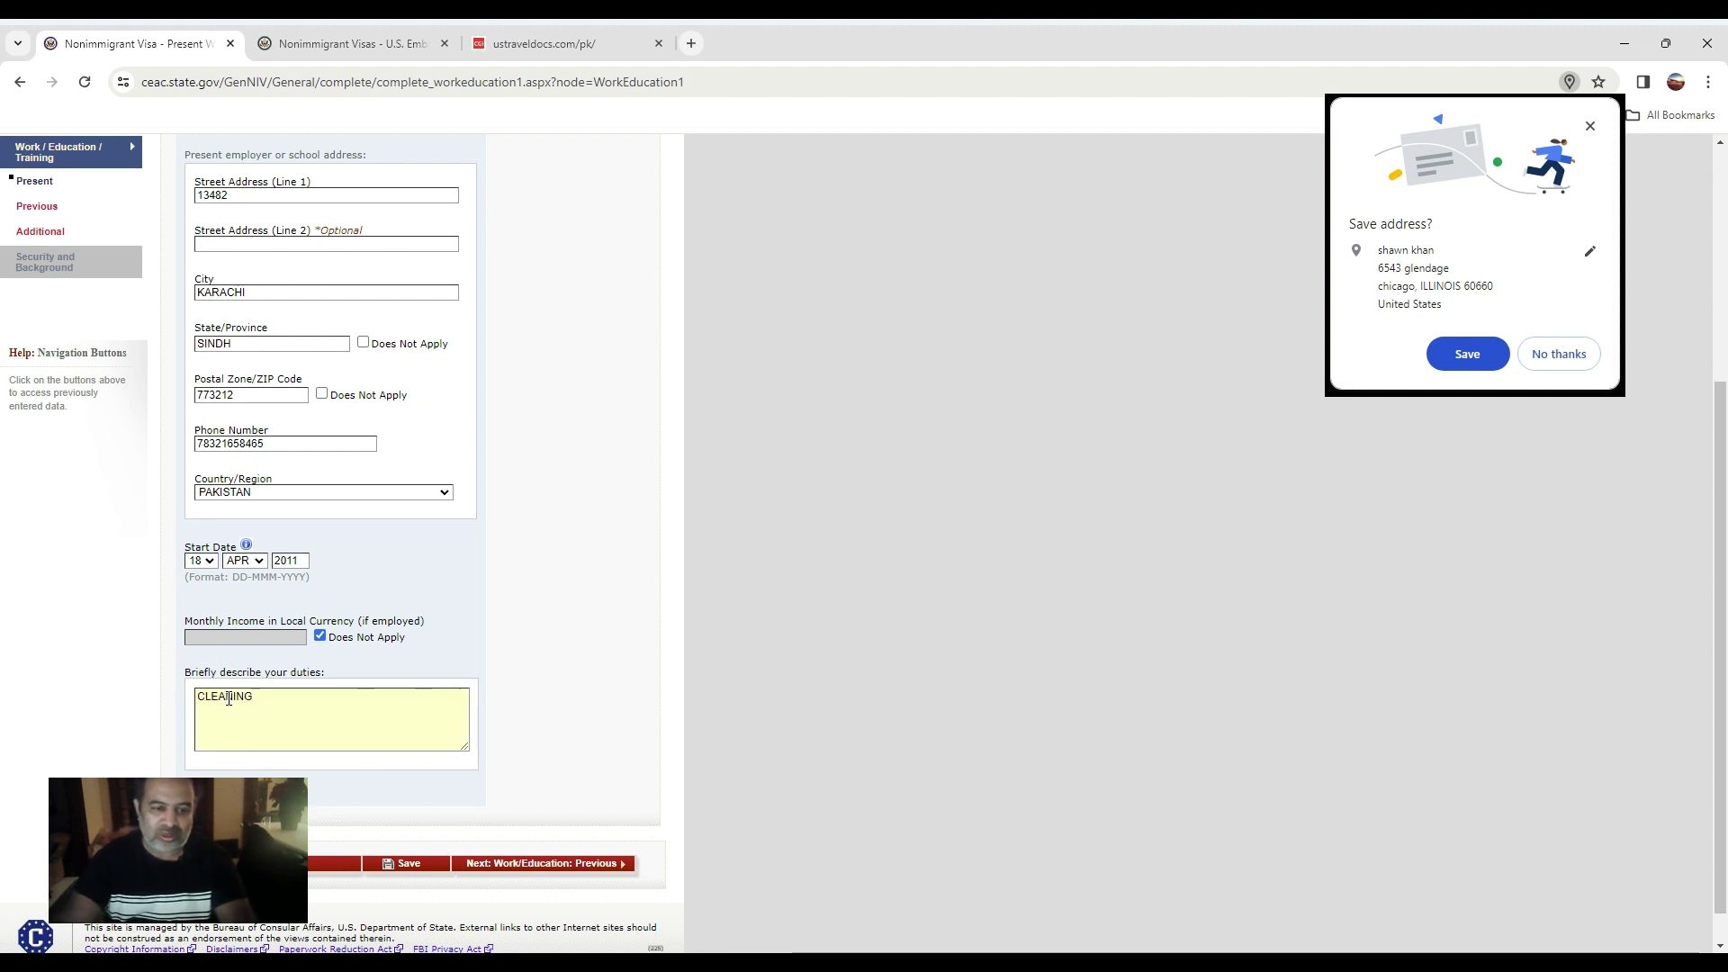
click(607, 864)
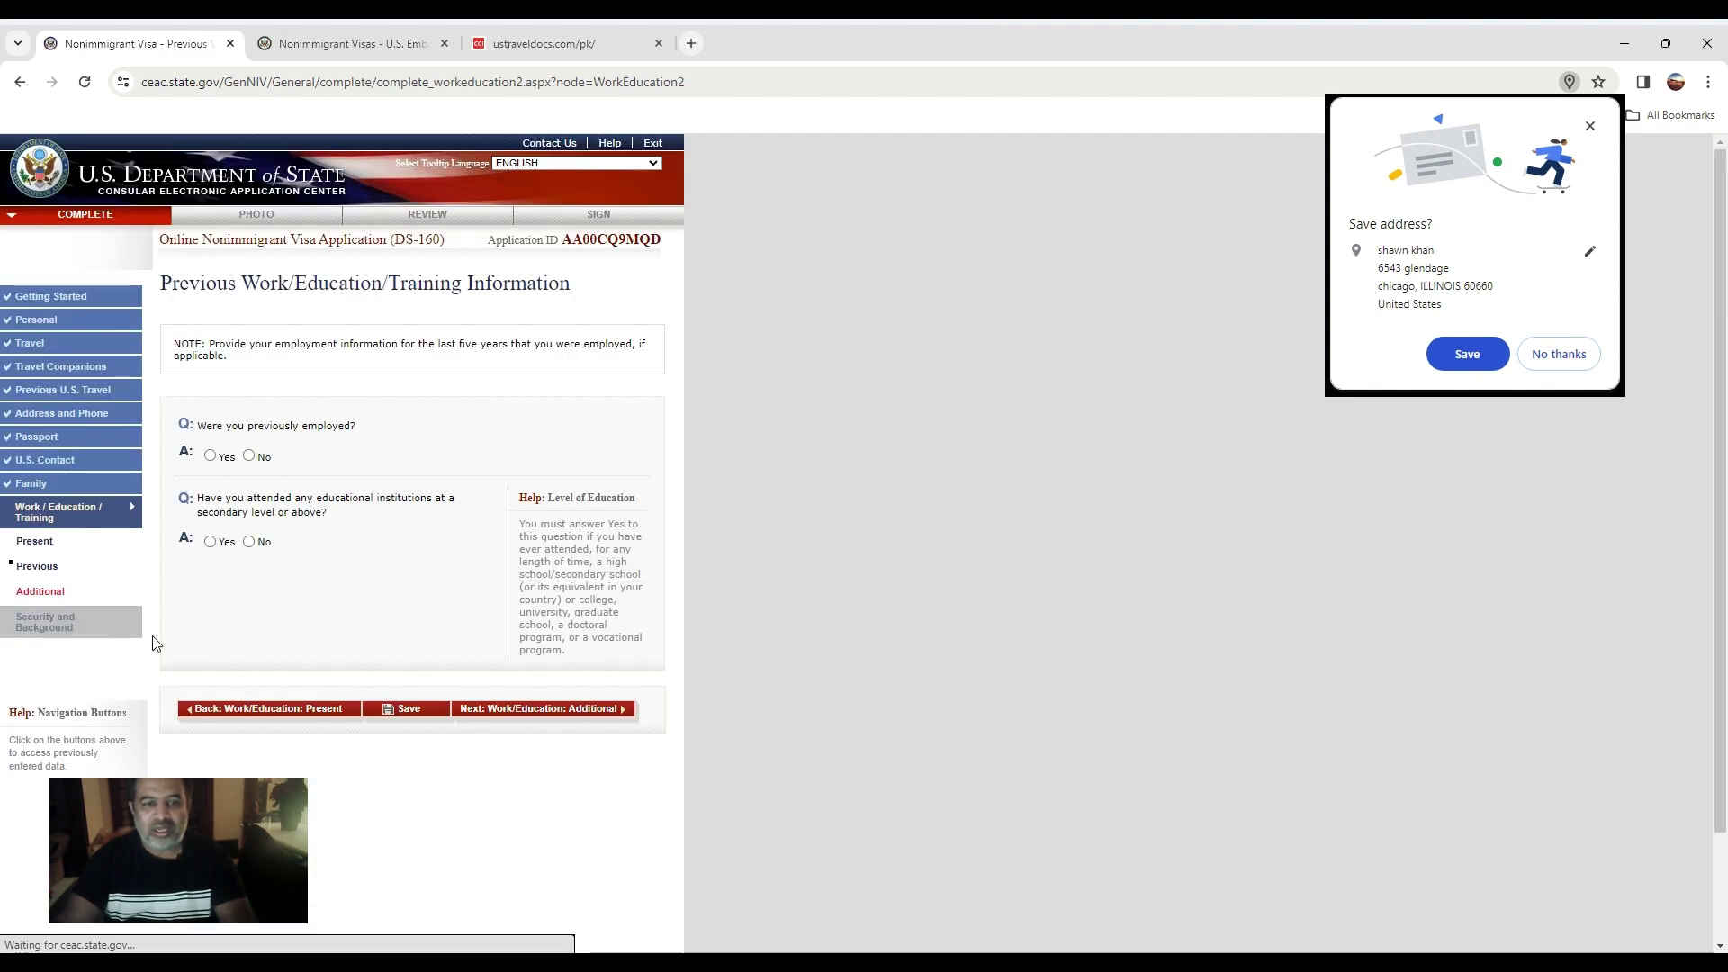
Answer No to previous employment and continue to Work/Education: Additional.
click(249, 456)
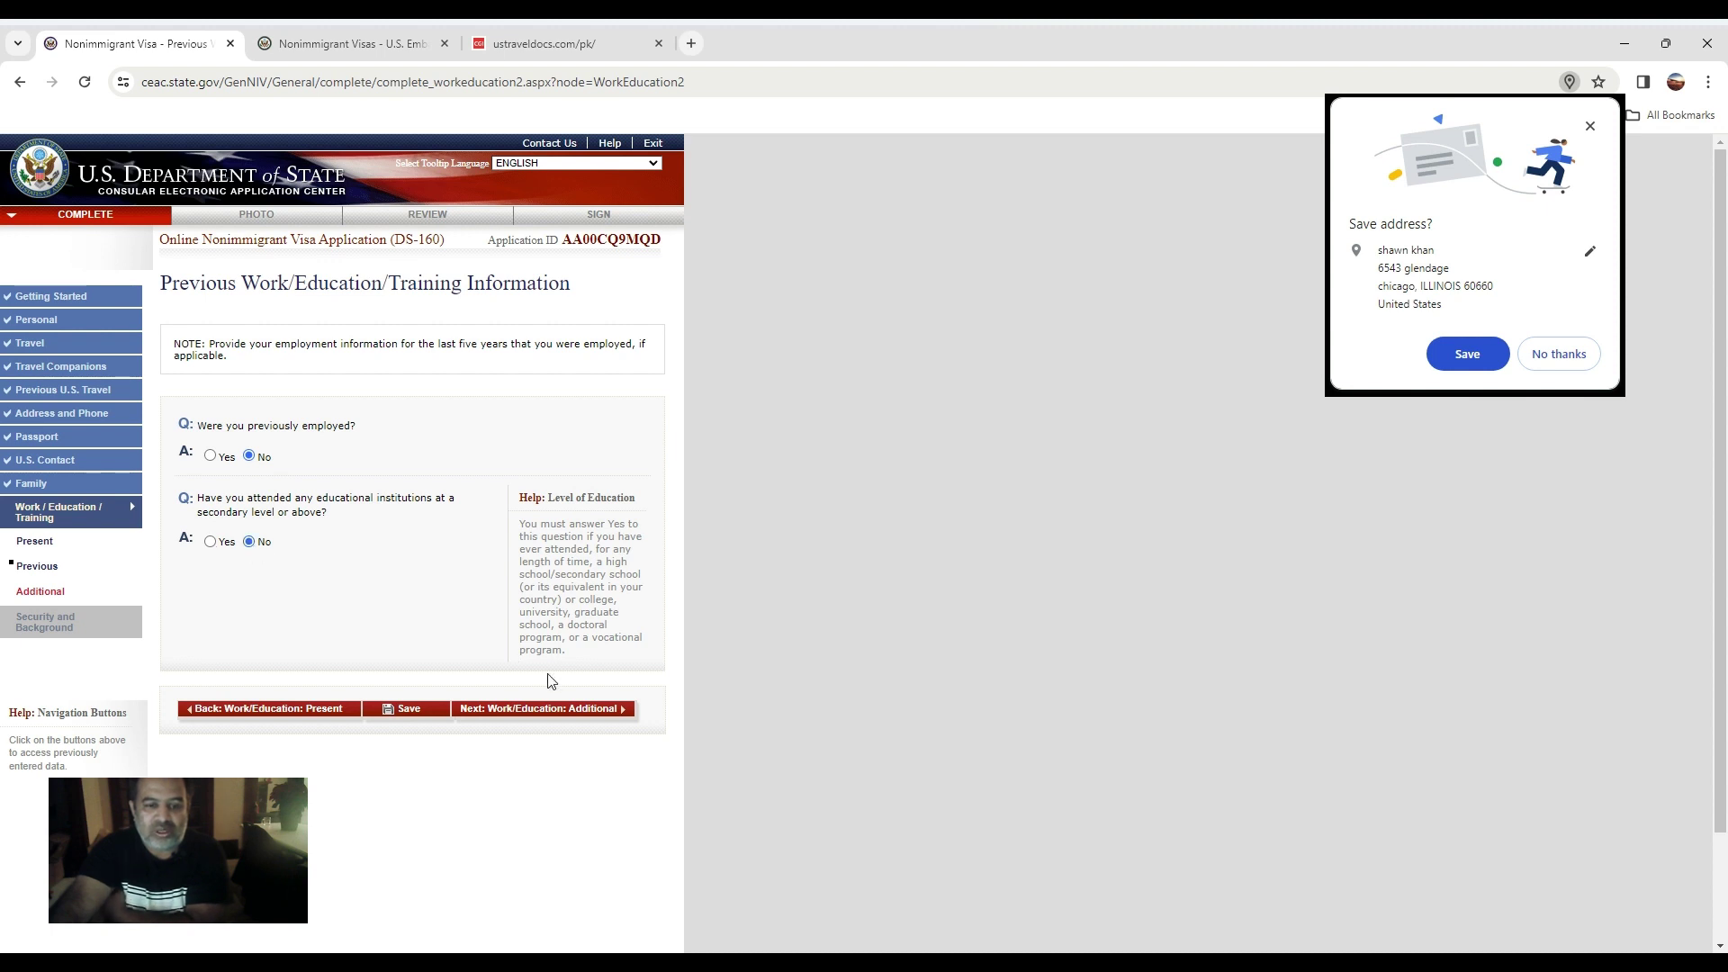
click(612, 710)
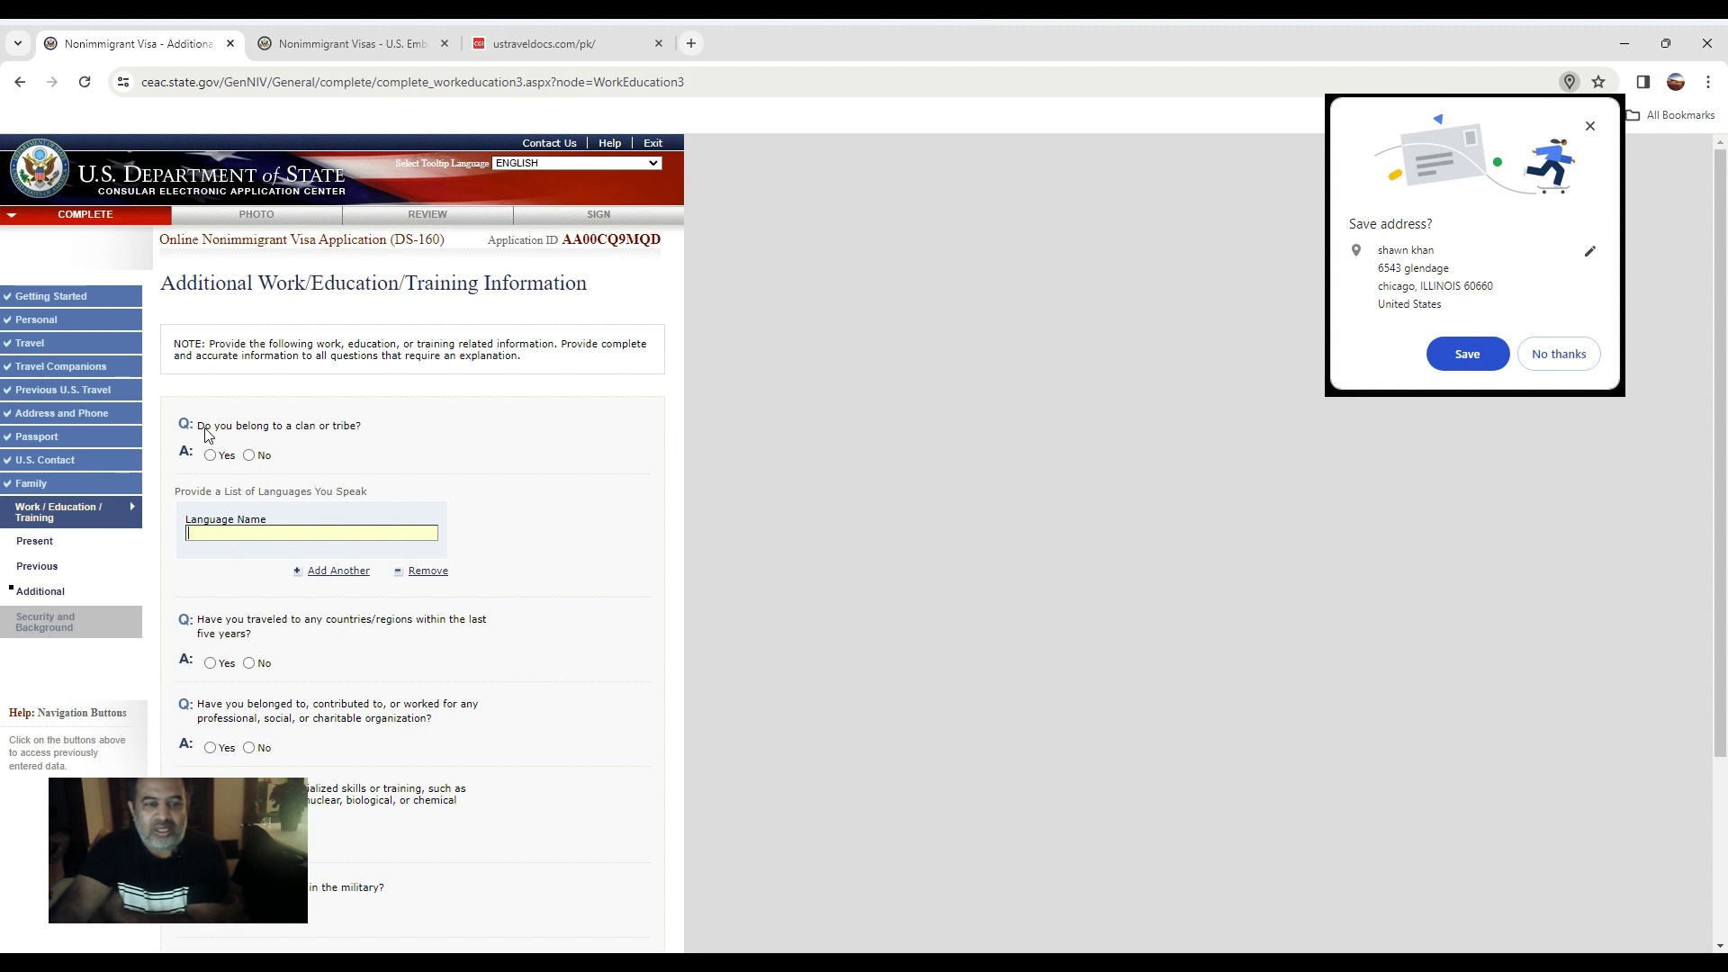
Answer No to clan, travel and the remaining additional questions, then continue to Security and Background.
scroll(289, 594, down, 2)
scroll(290, 594, up, 2)
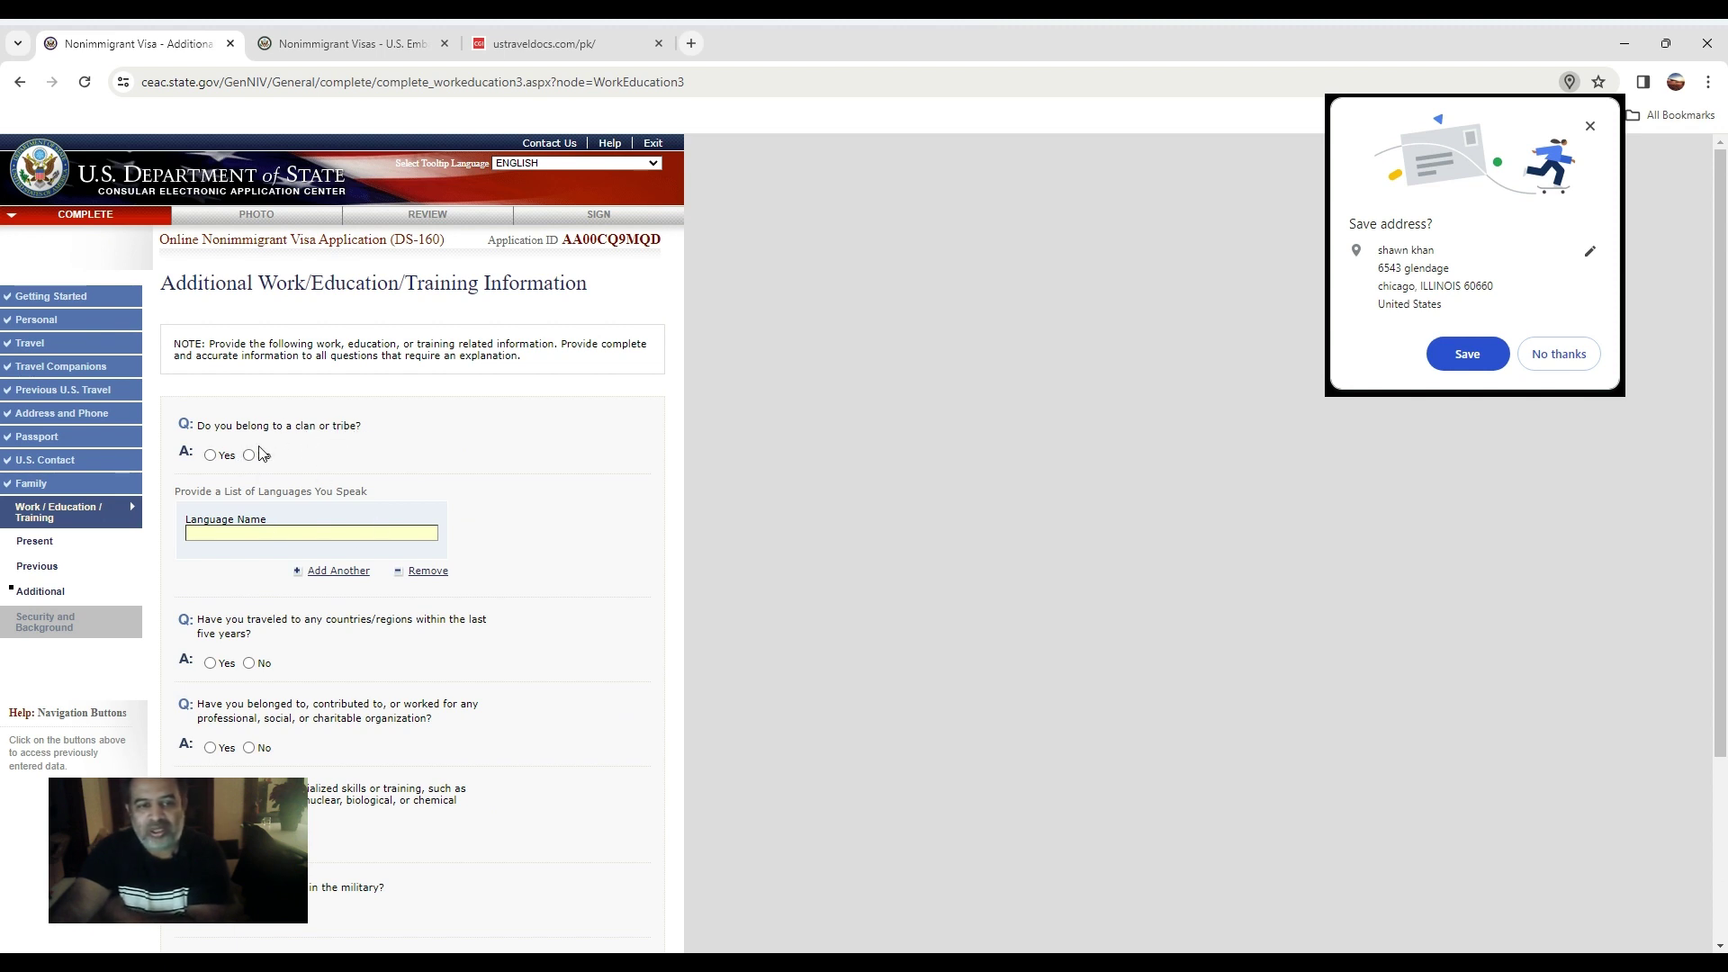
click(250, 456)
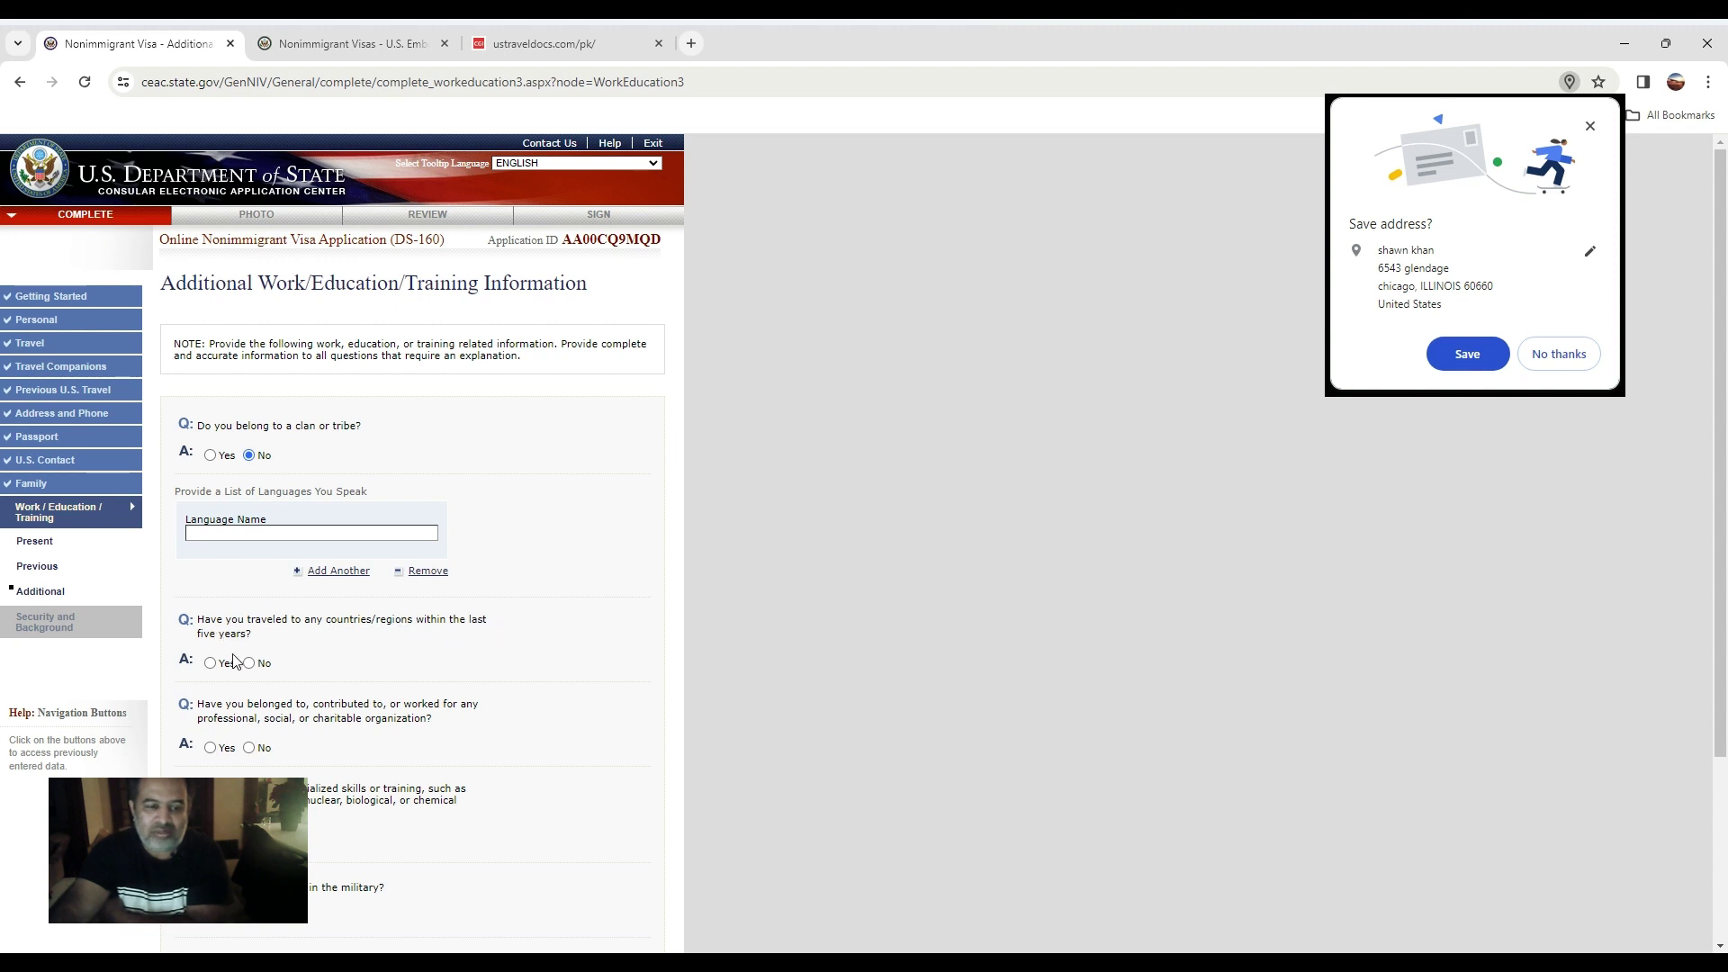
click(211, 663)
scroll(260, 665, down, 1)
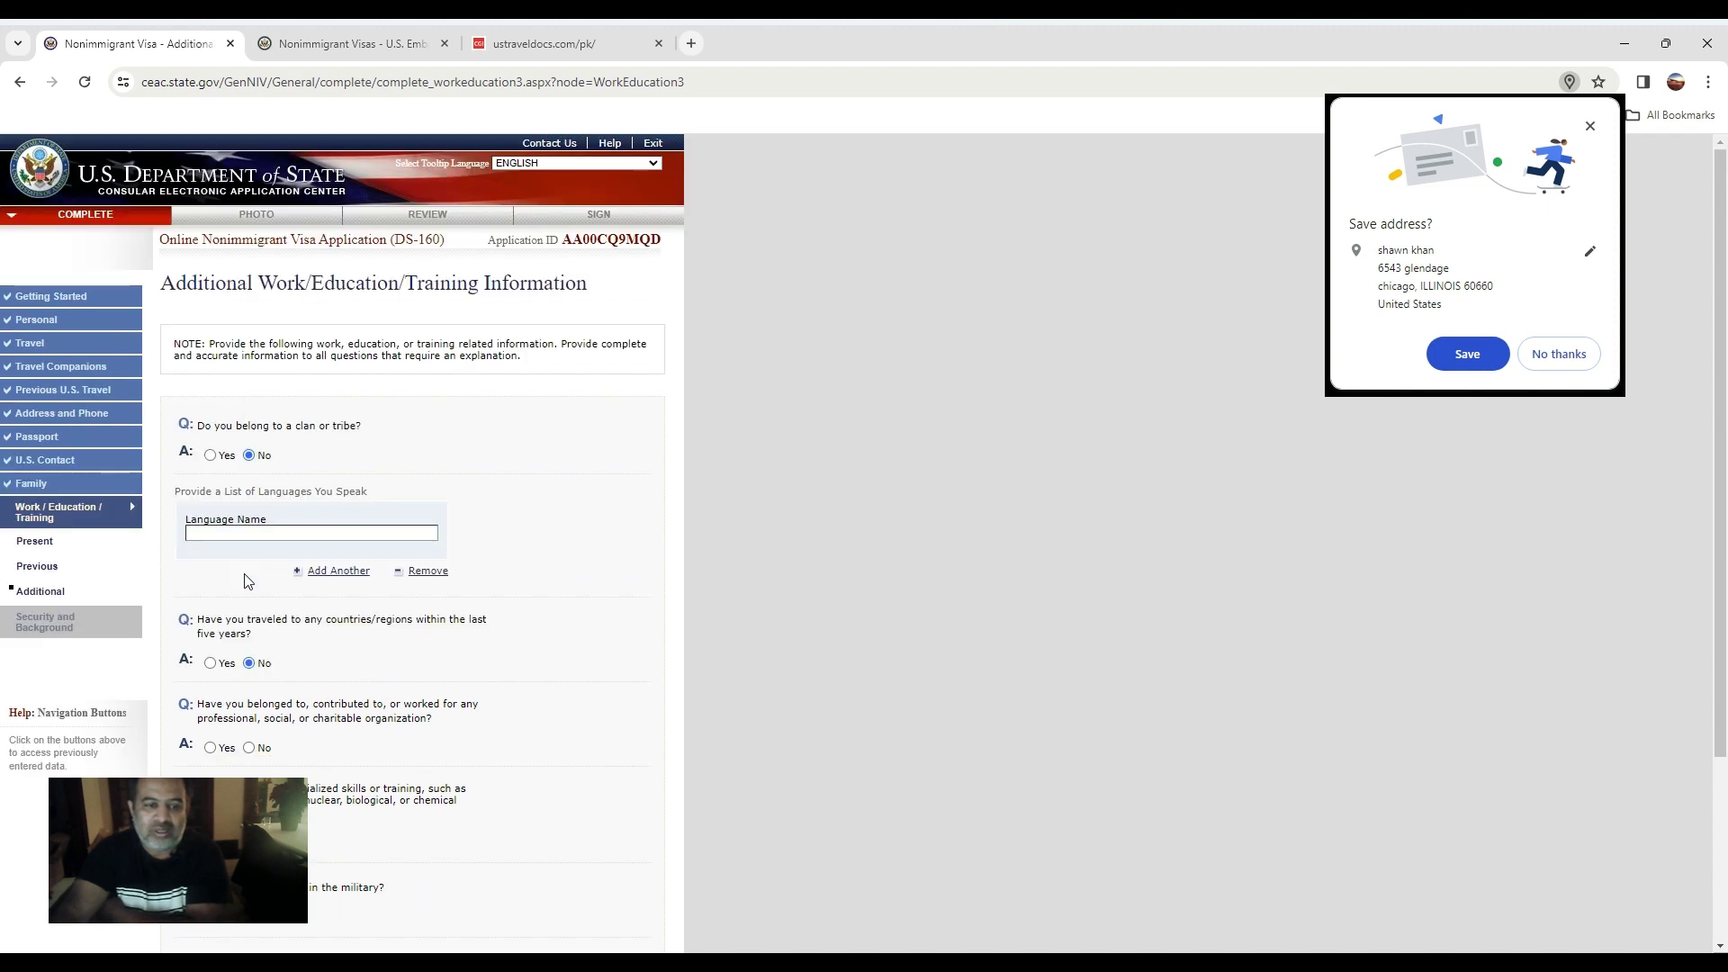
scroll(218, 489, down, 1)
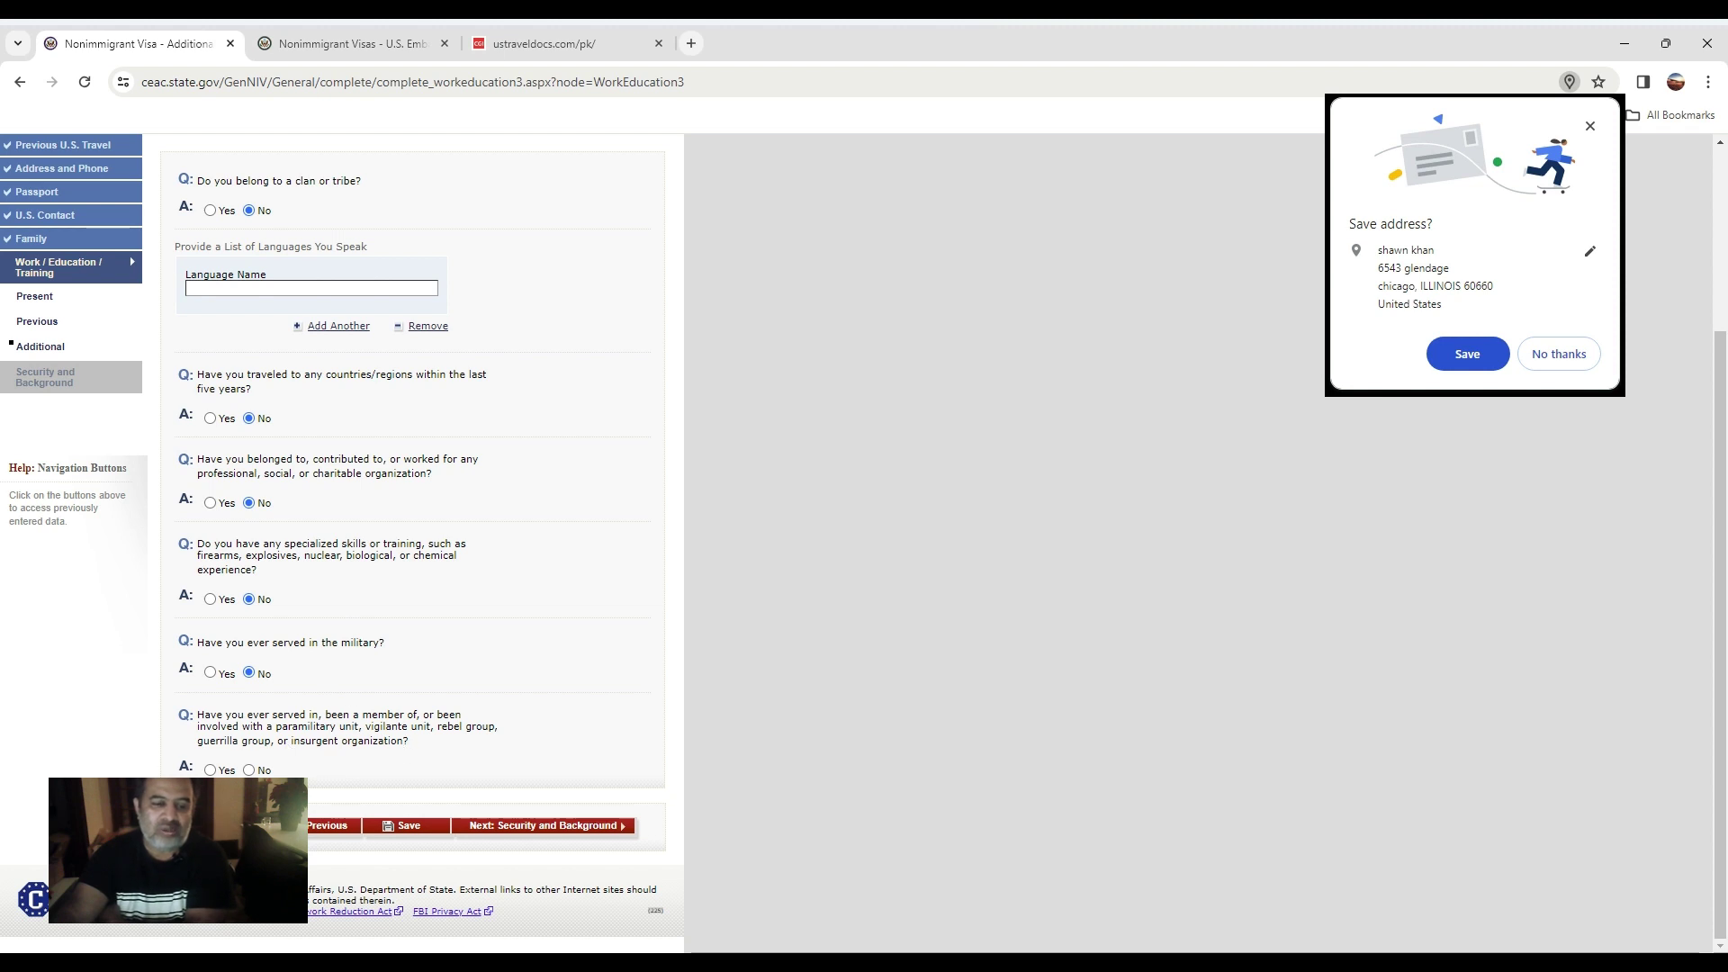
click(580, 829)
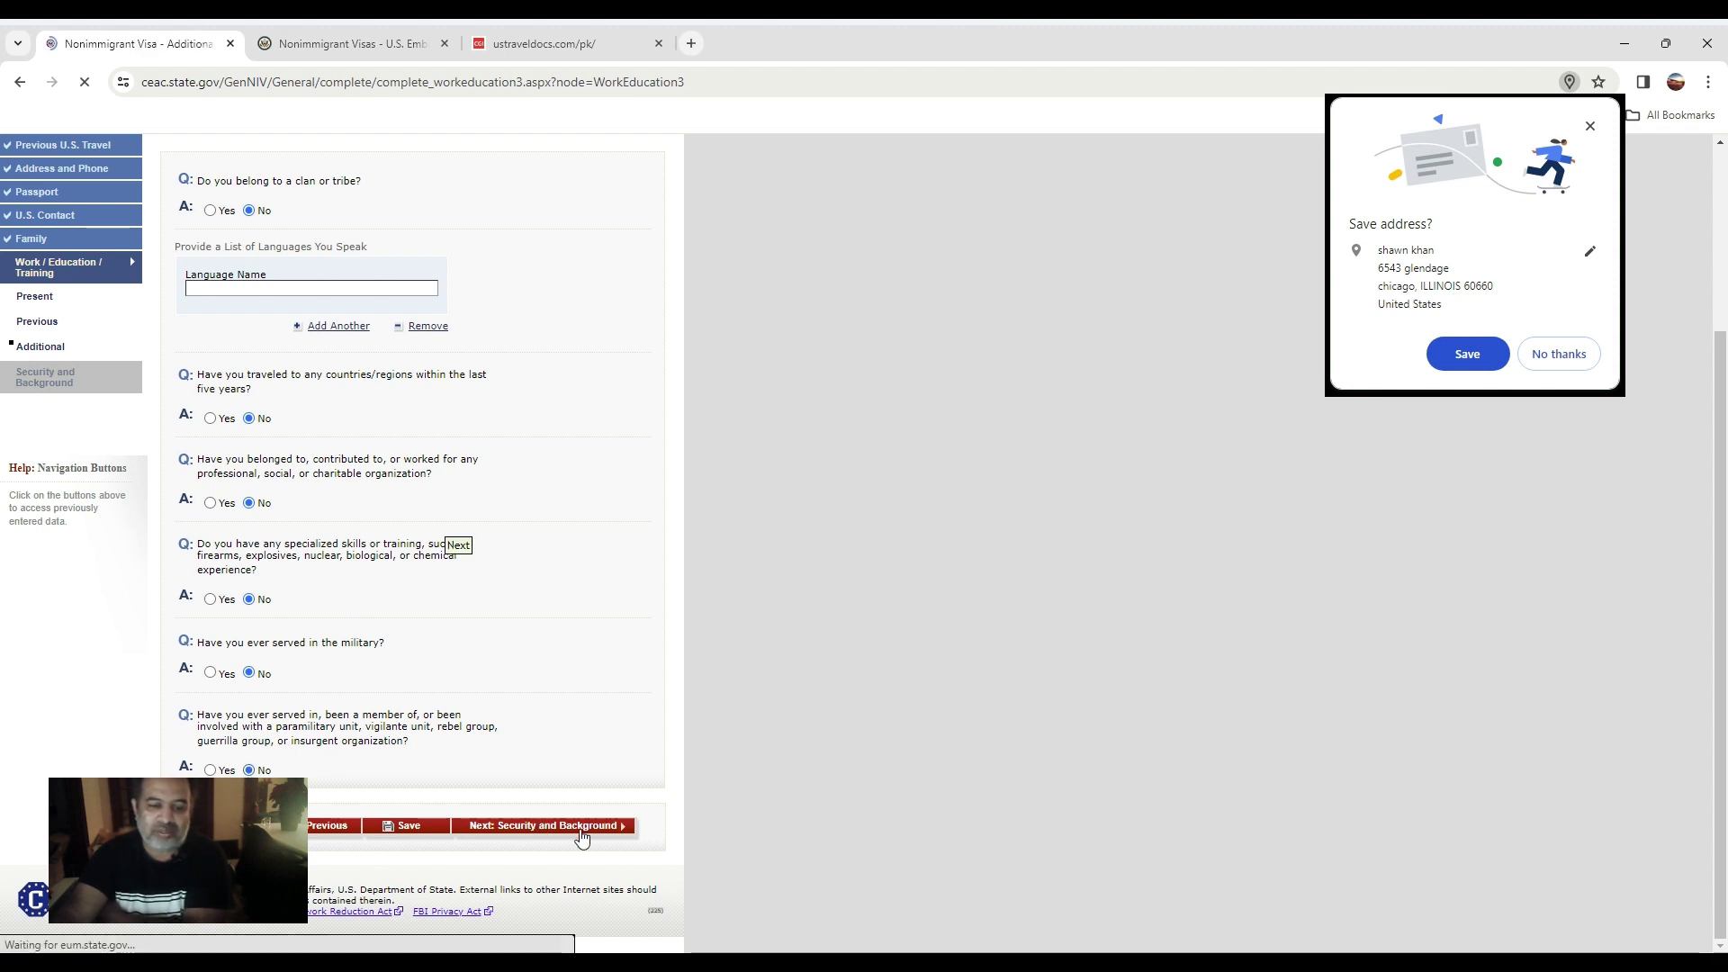
Replace the flagged empty language entry with URDU and continue to Security and Background Part 1.
click(291, 618)
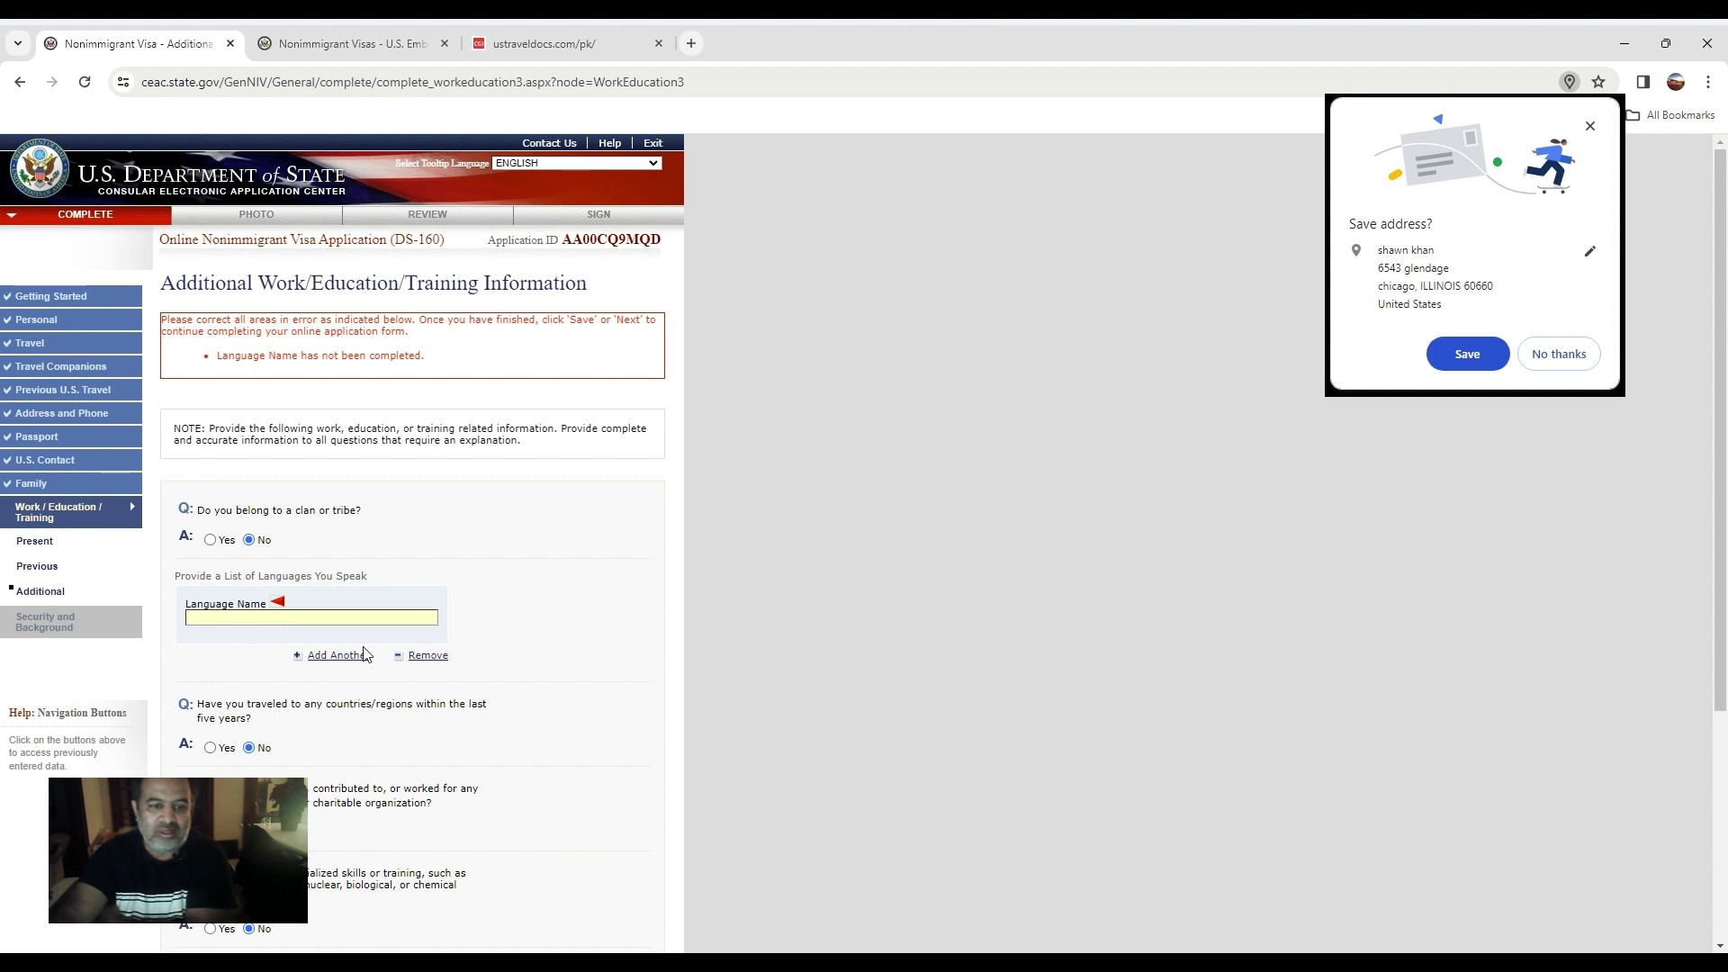
click(421, 657)
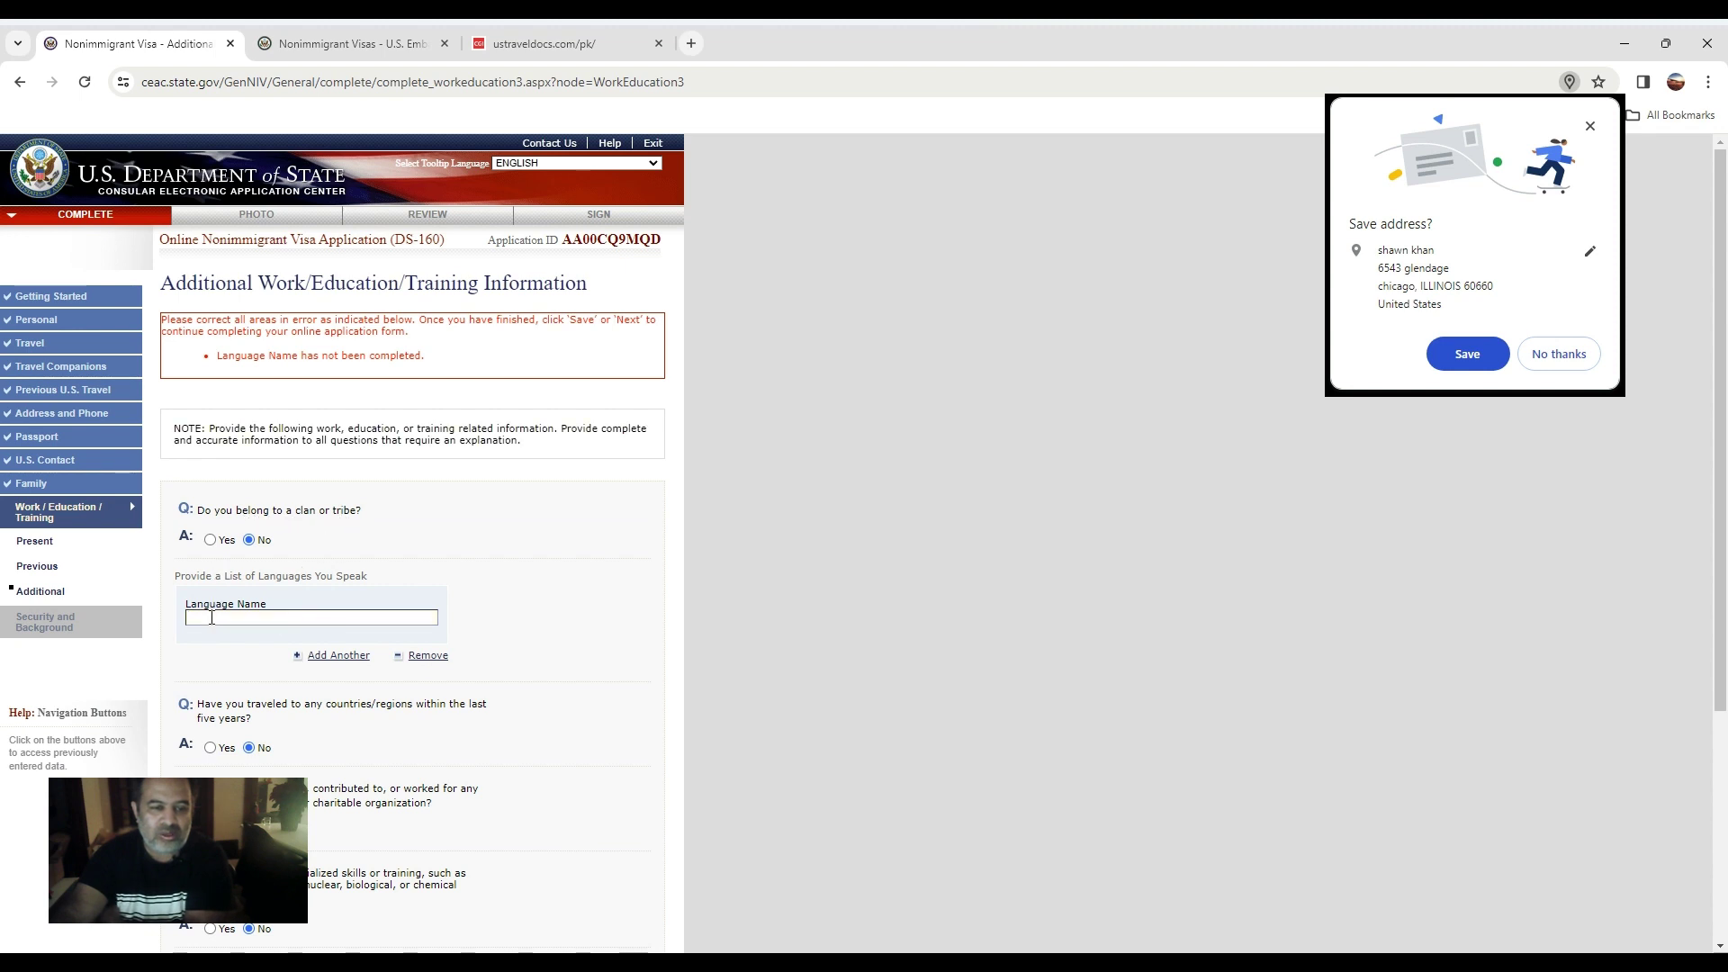
text(U)
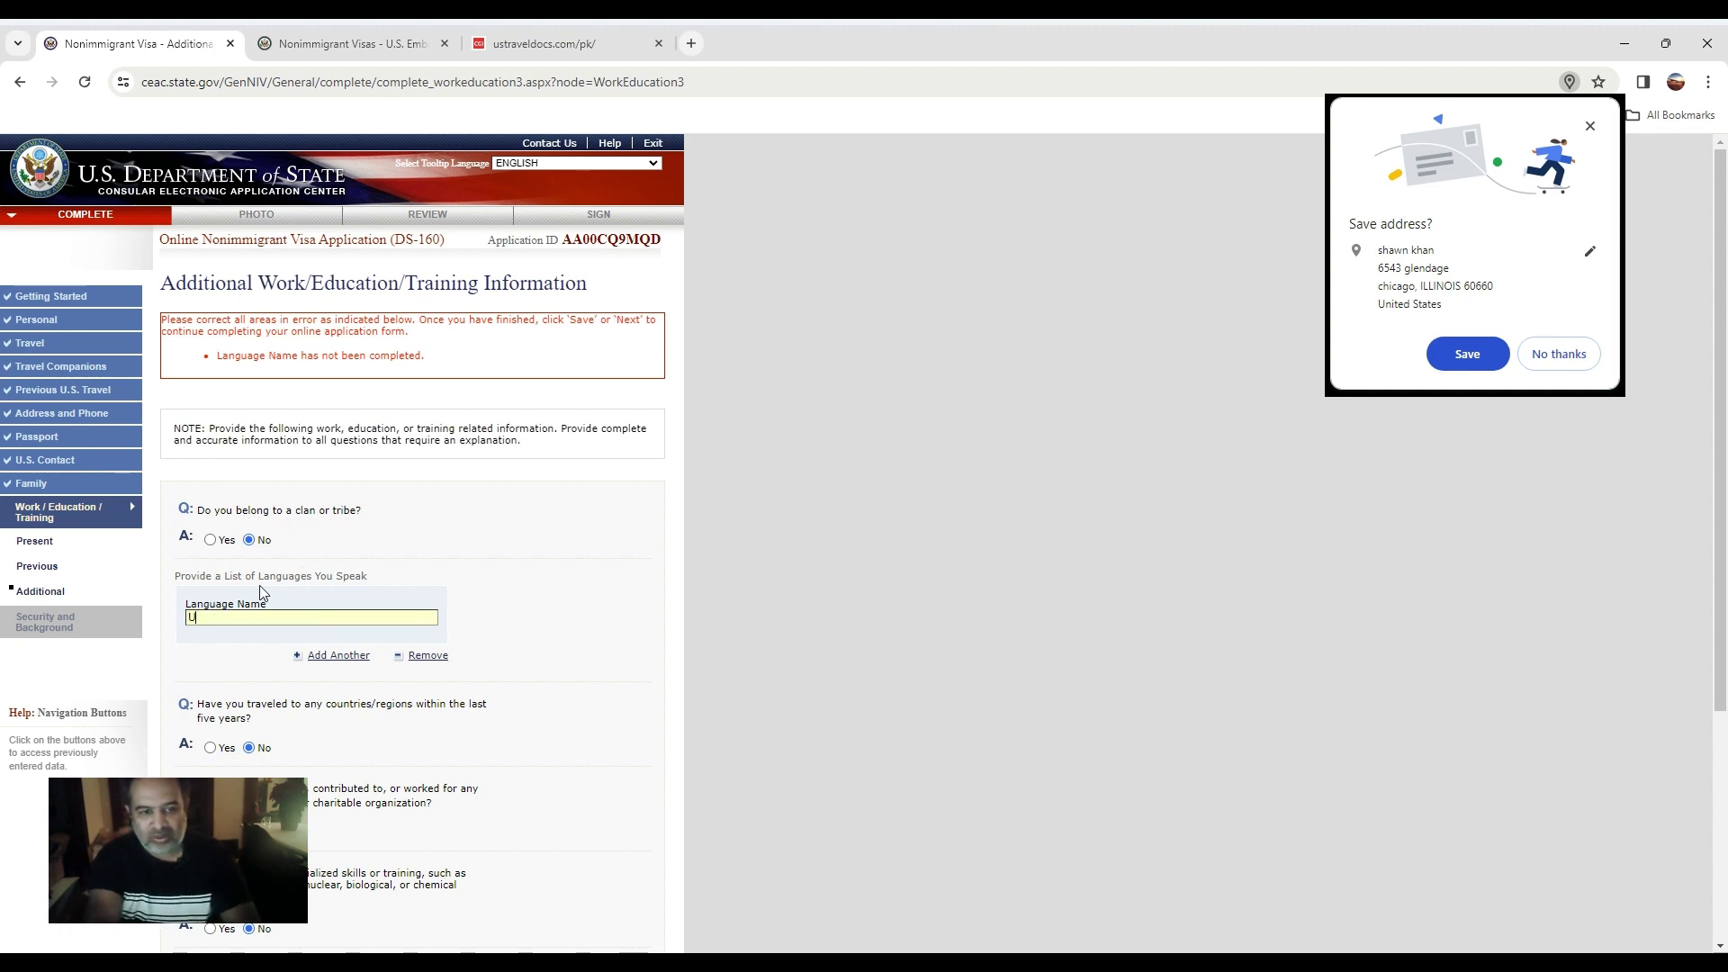
text(NRUD)
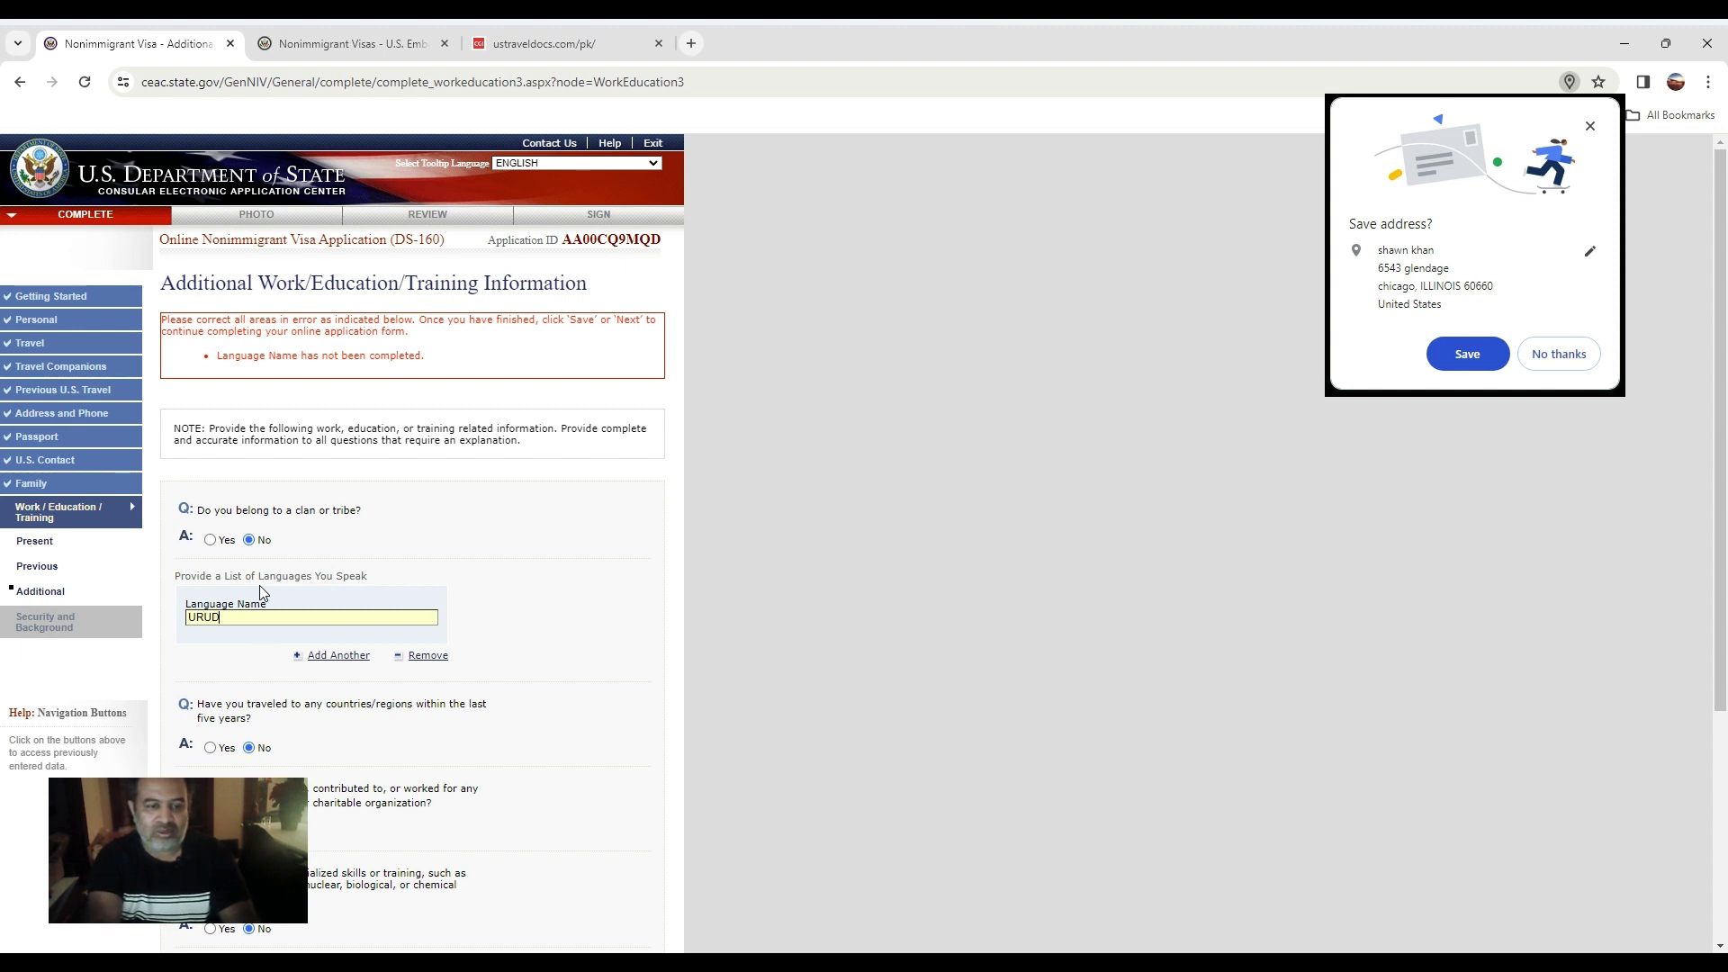
key(BackSpace)
key(BackSpace)
text(DU)
click(573, 601)
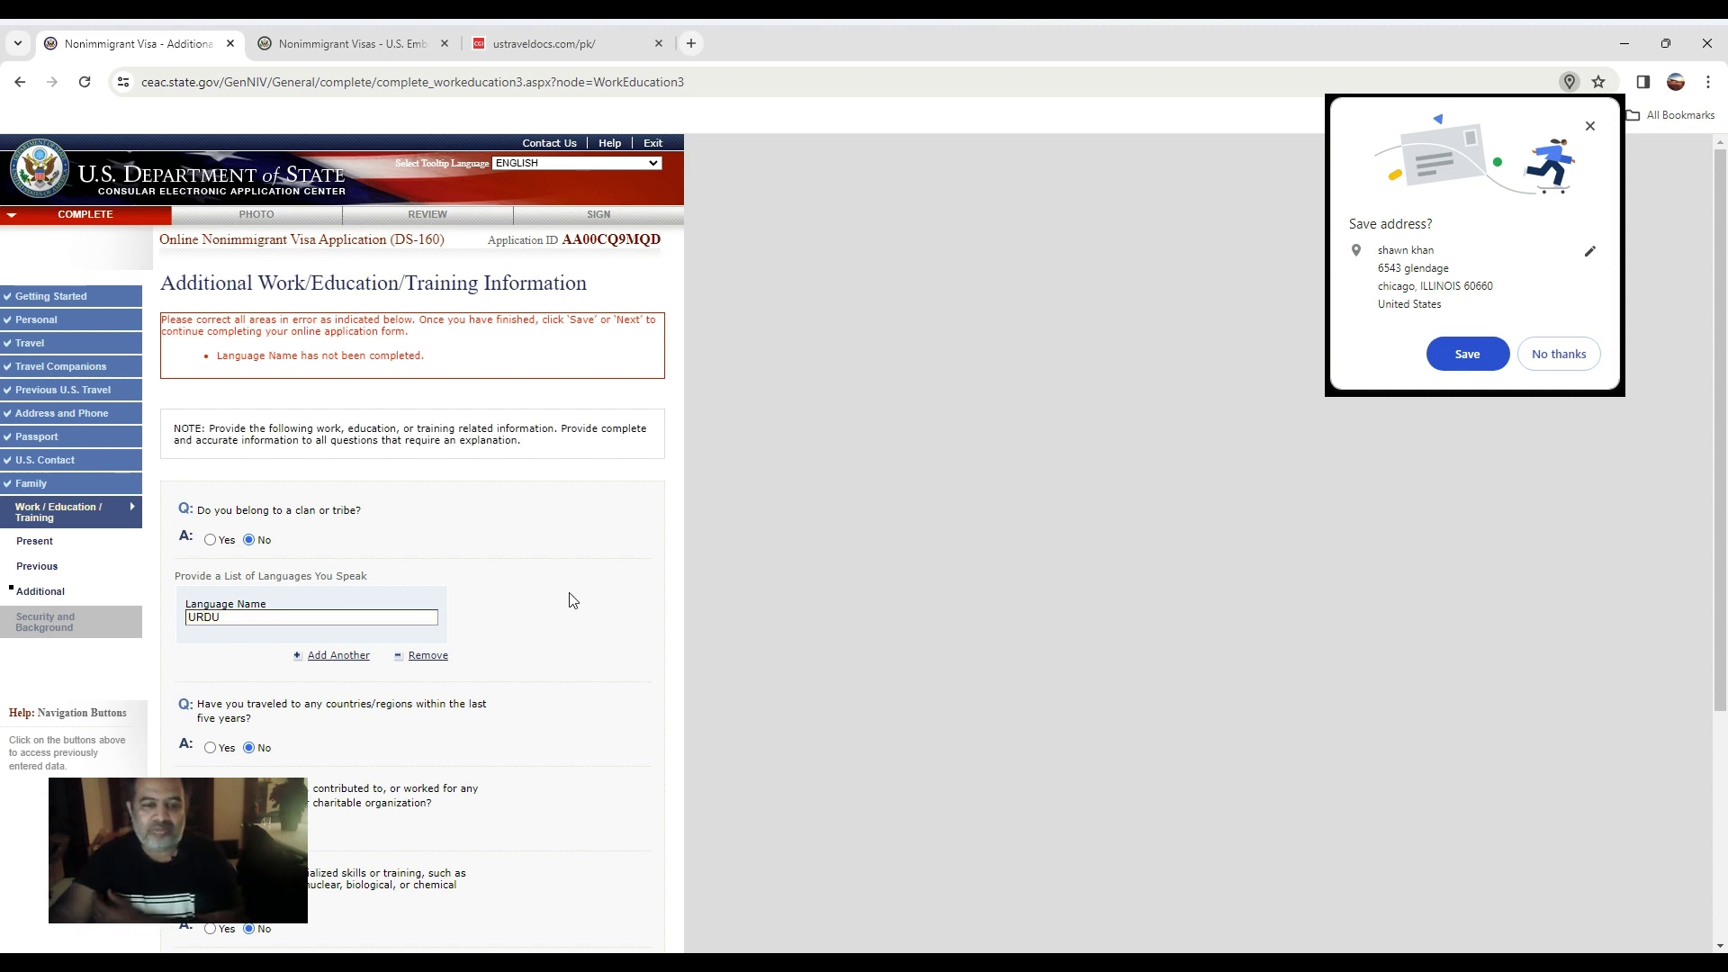
scroll(573, 601, down, 4)
click(604, 822)
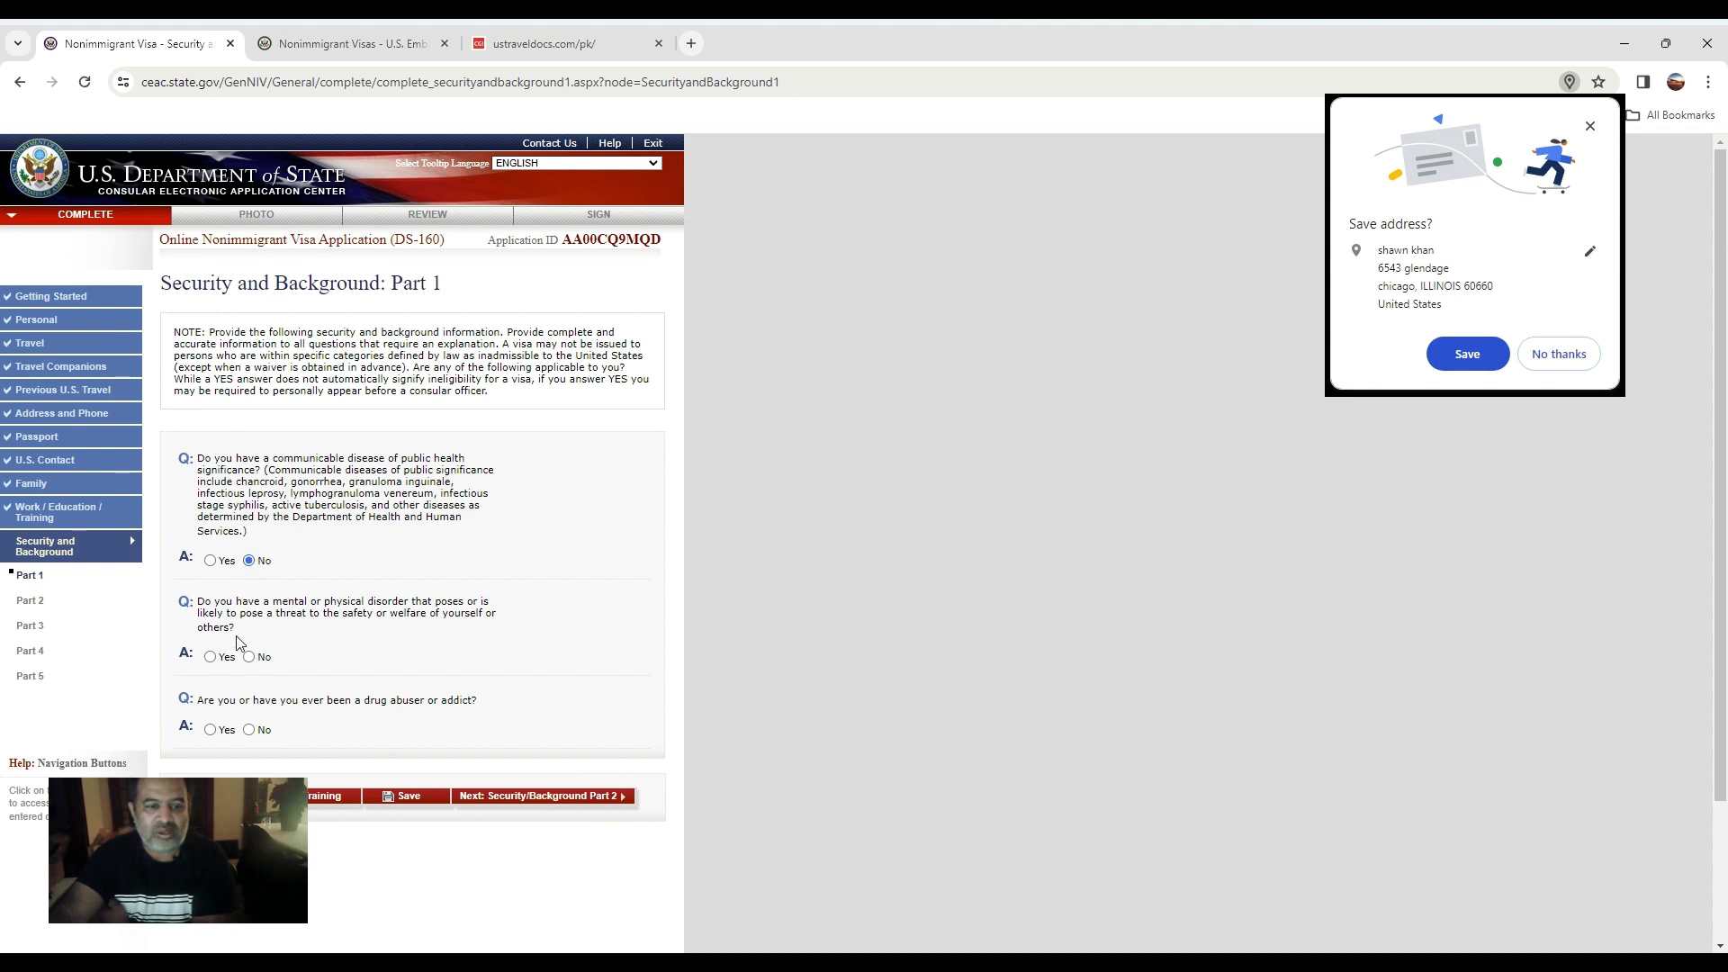
Answer No to the mental disorder question, then No to arrest, controlled substances and prostitution on Part 2.
click(249, 657)
click(594, 798)
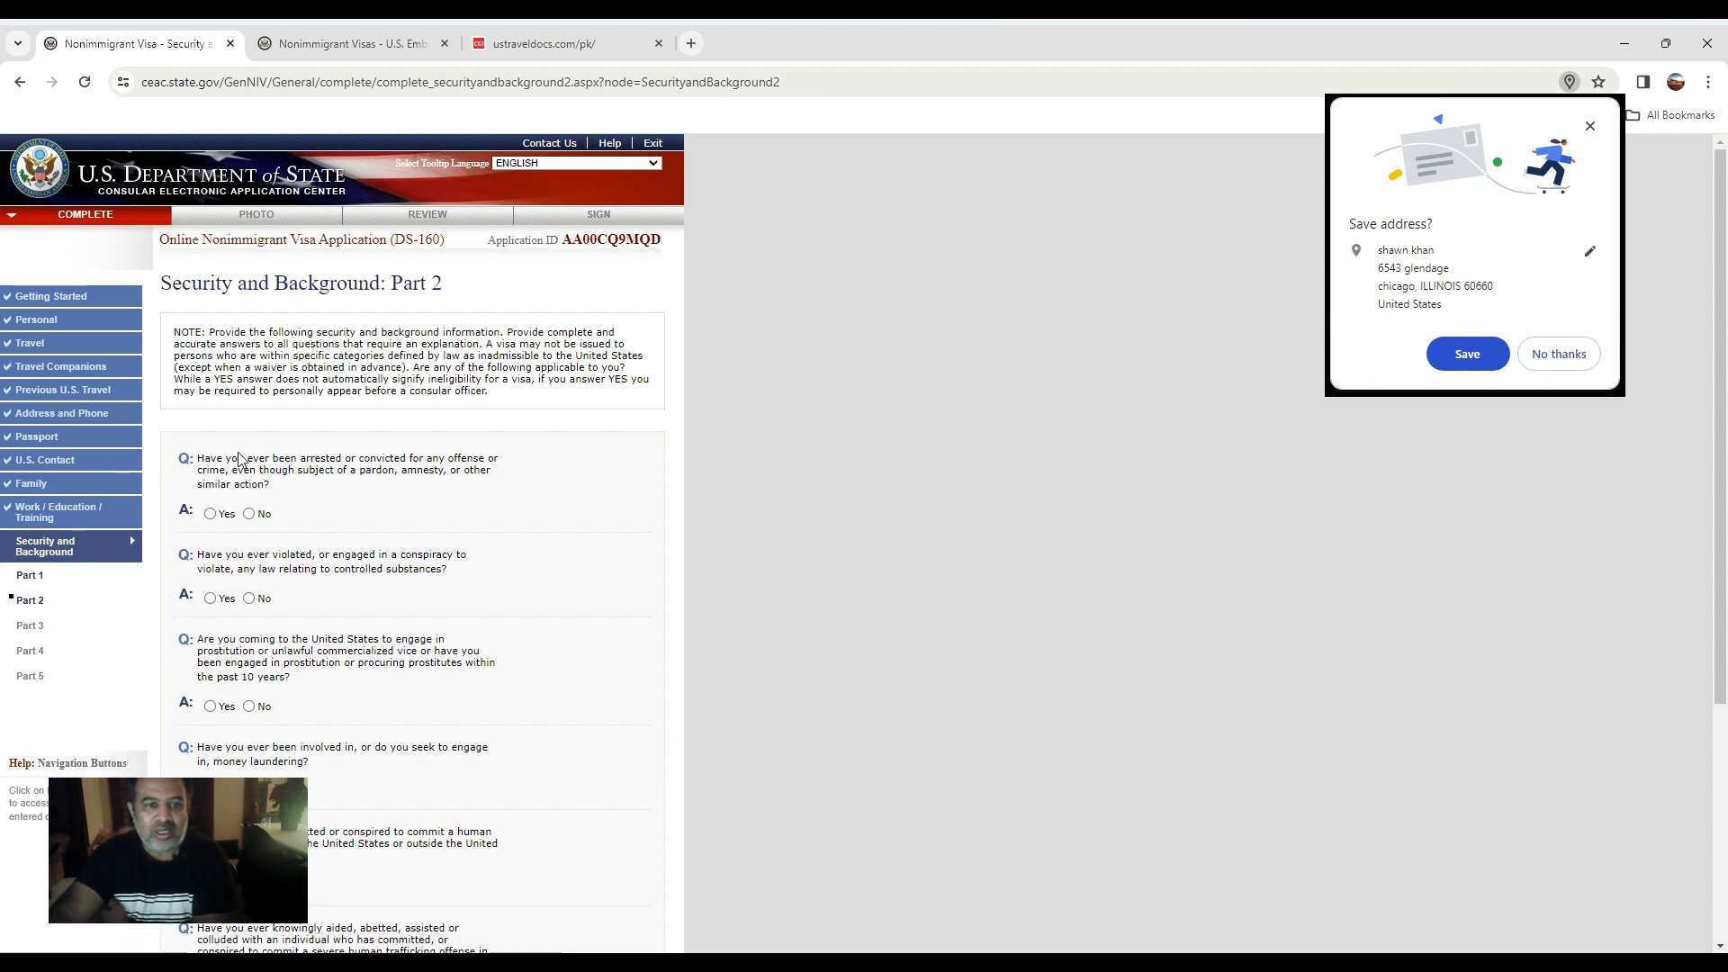
click(249, 514)
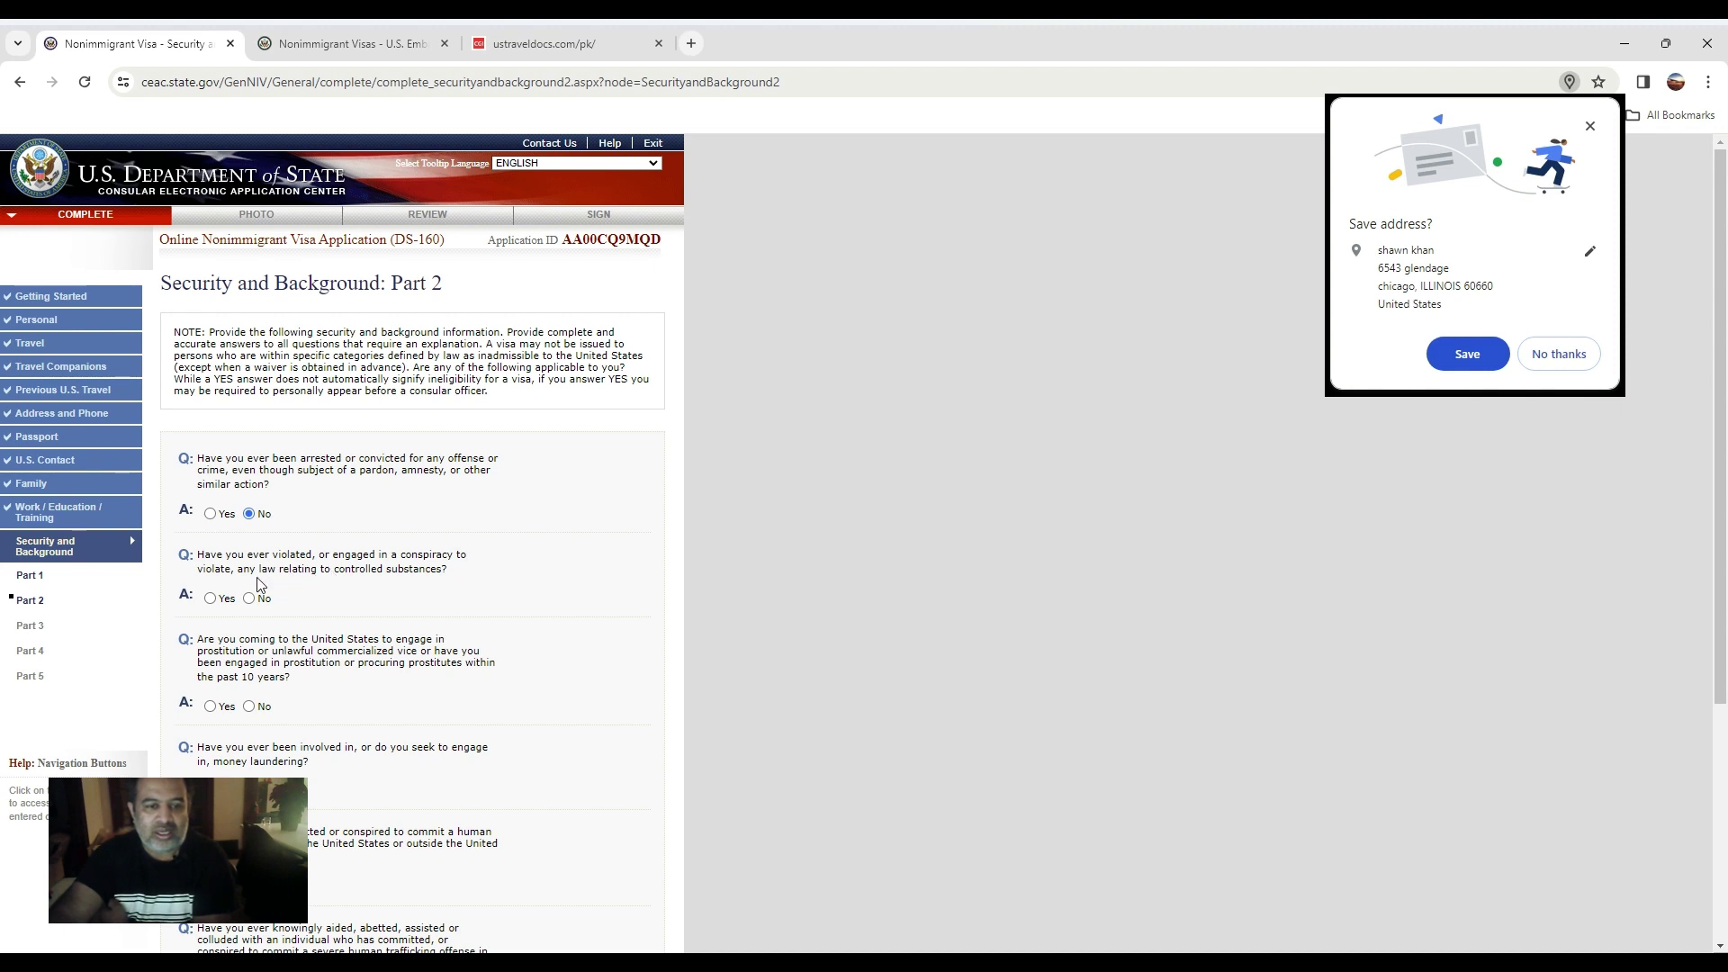
click(249, 599)
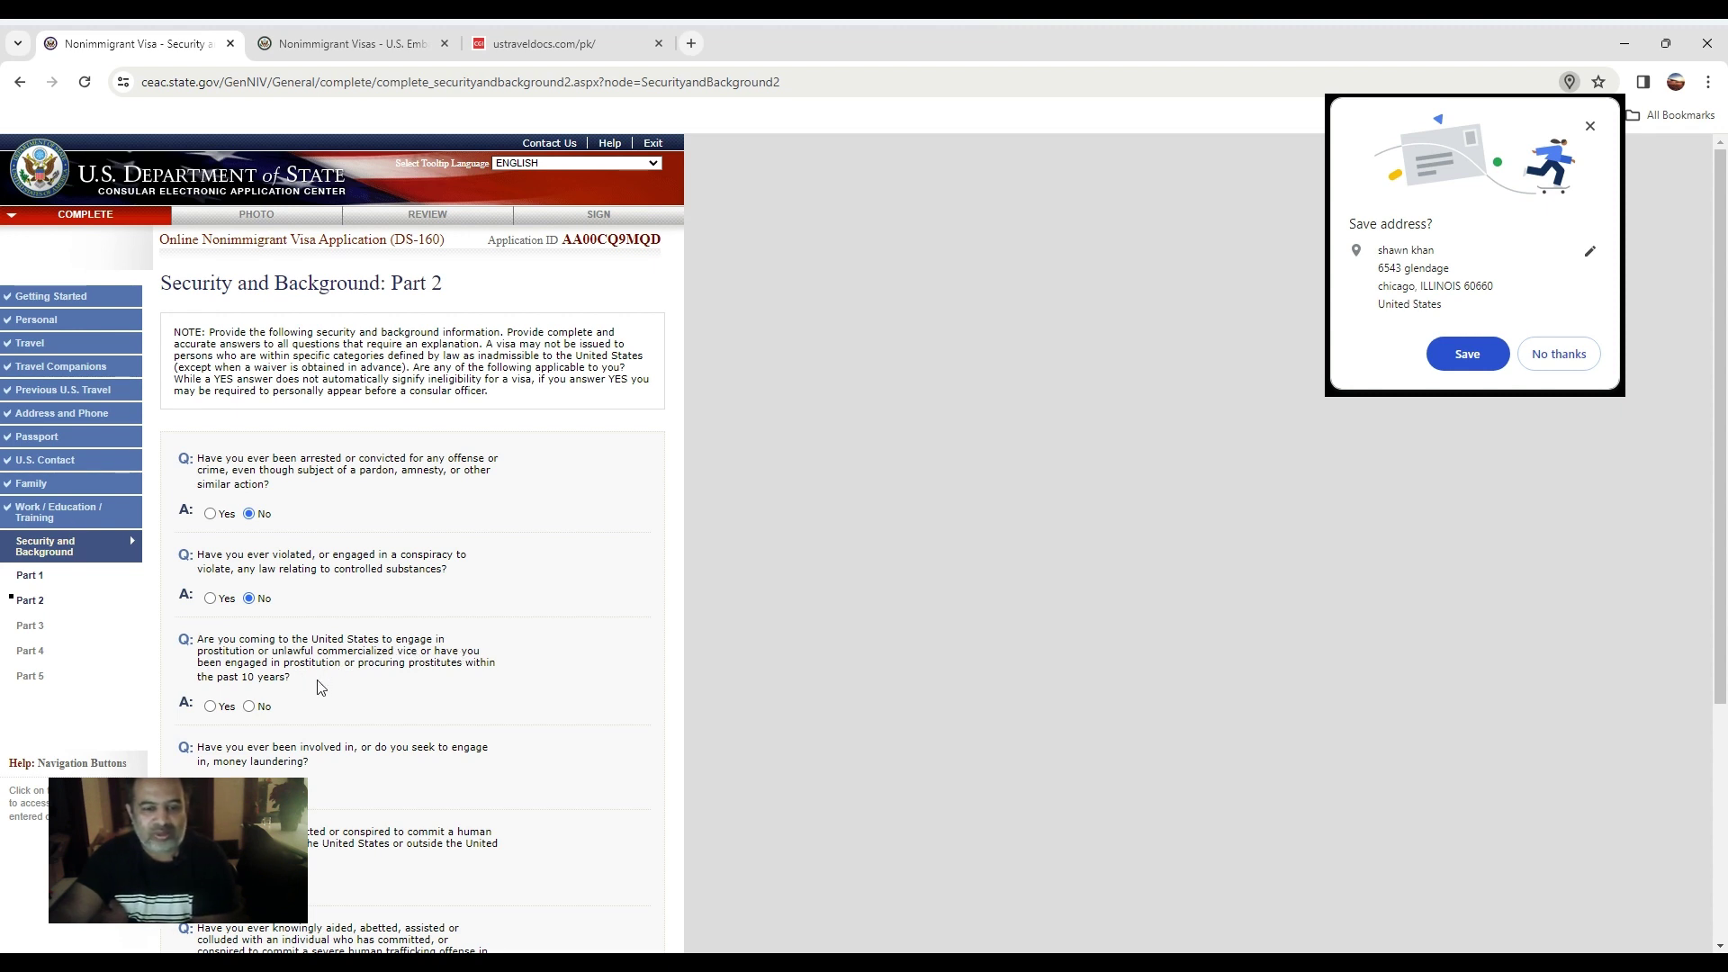
click(249, 706)
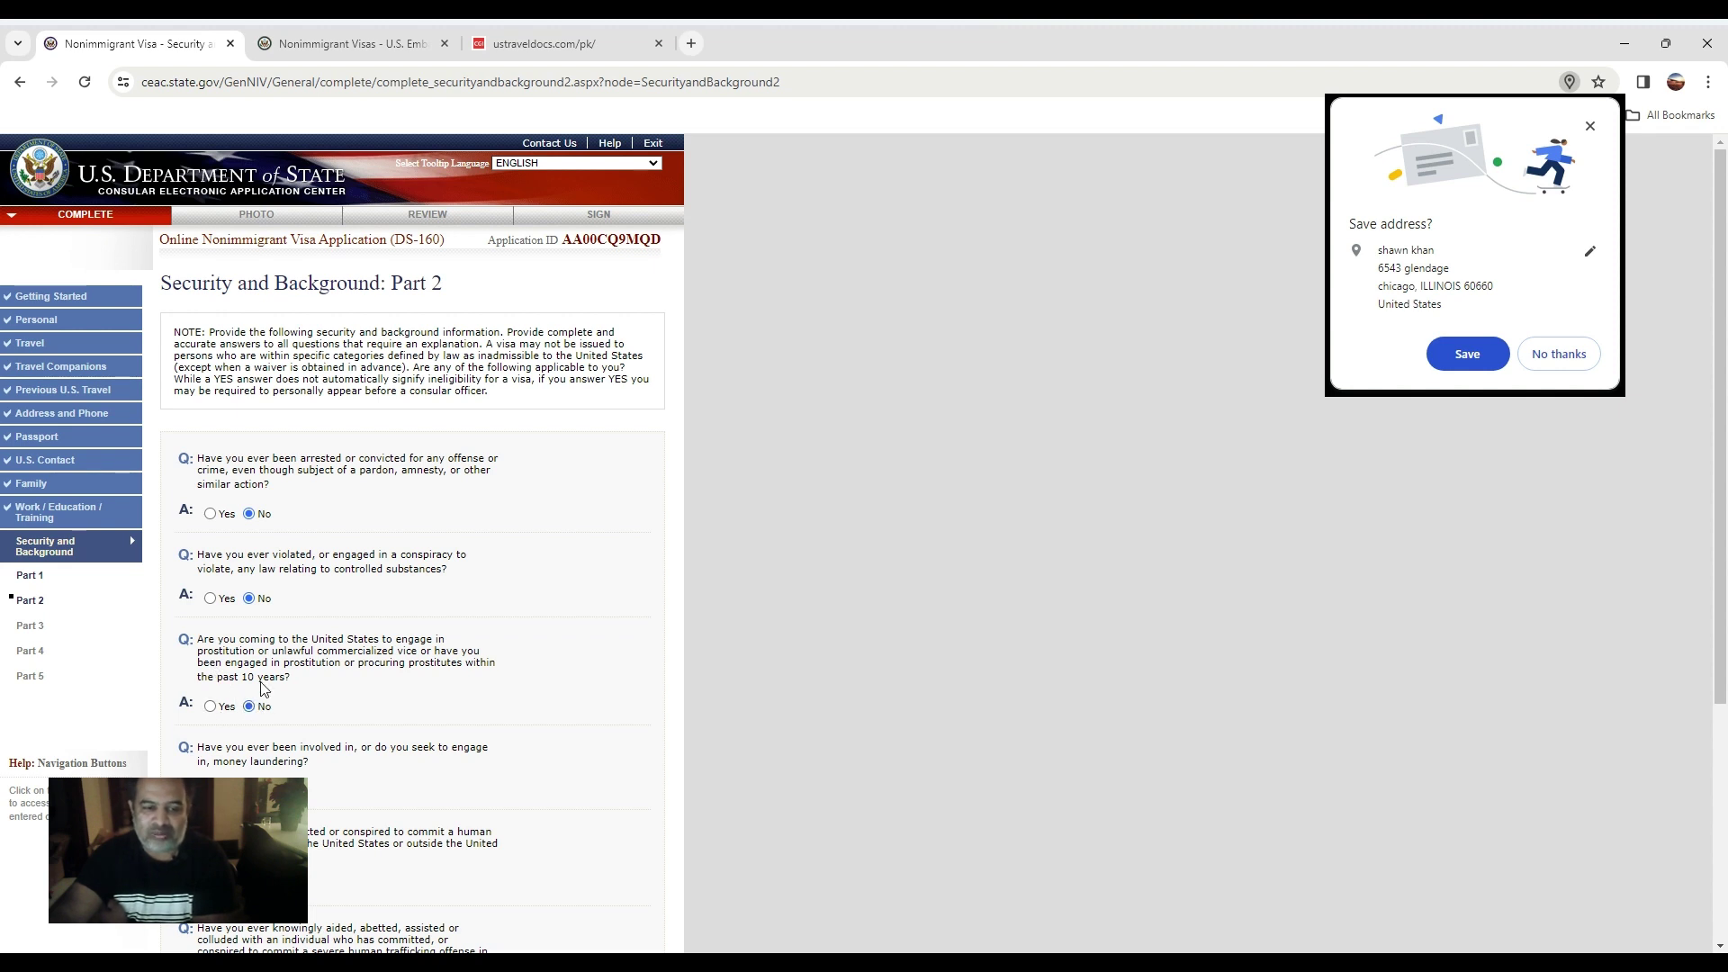
Answer No to both human trafficking questions and continue to Part 3.
scroll(270, 691, down, 2)
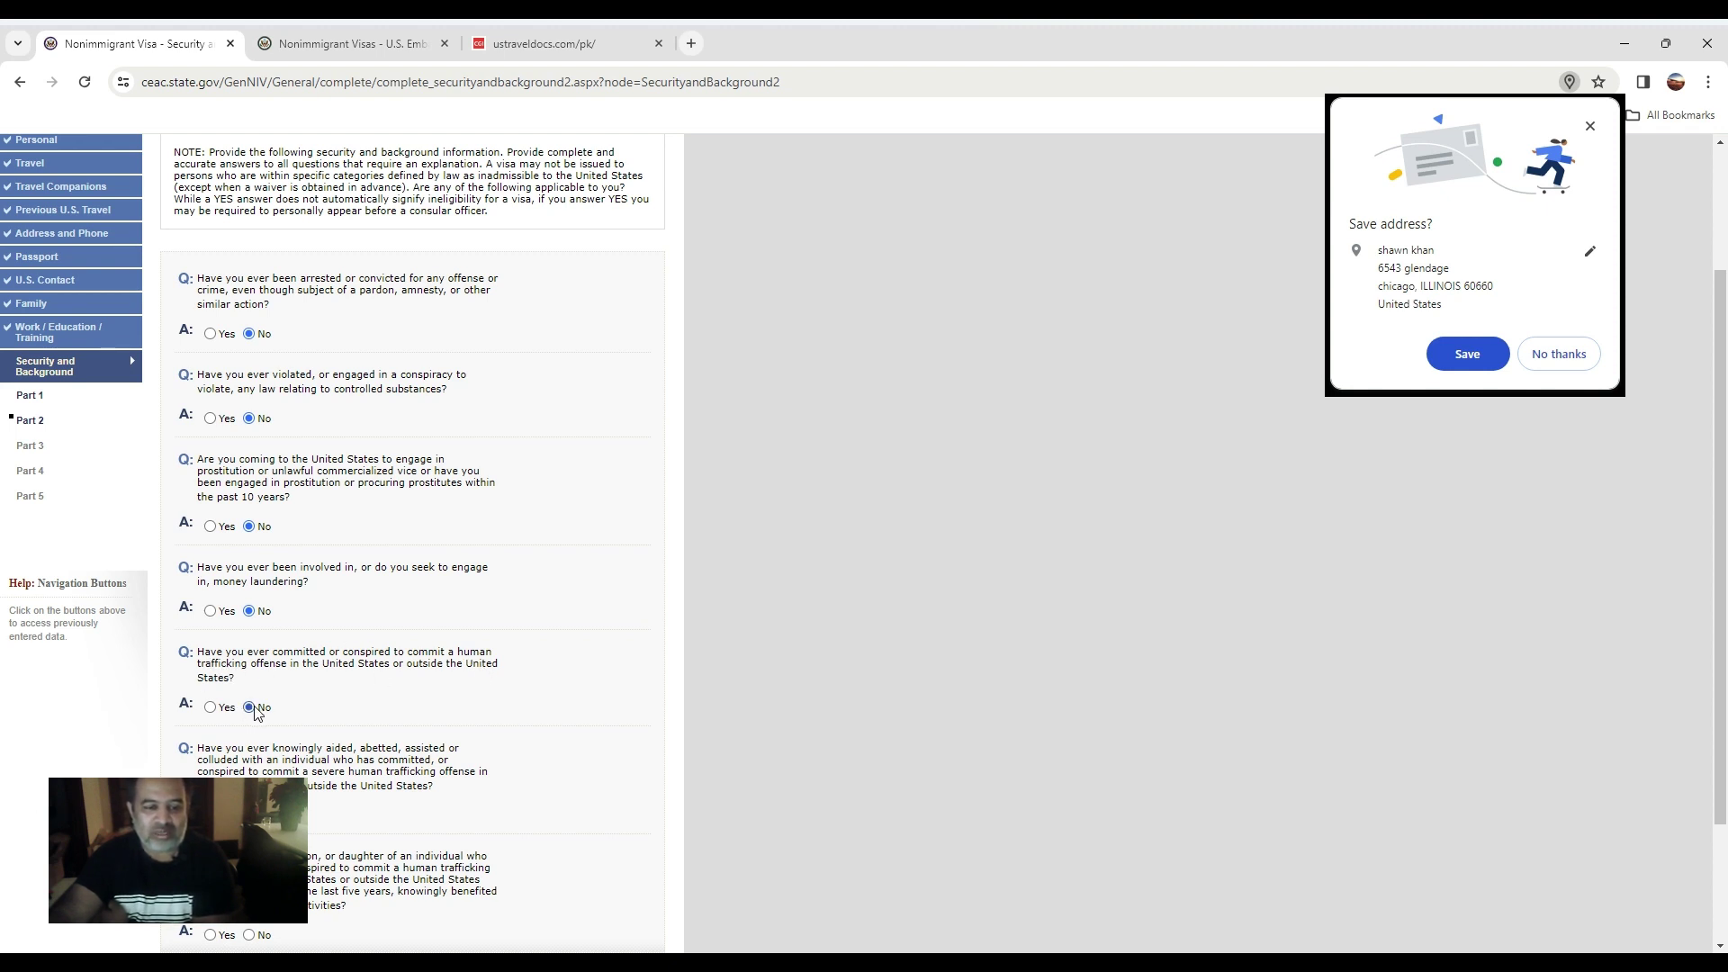
scroll(255, 711, down, 1)
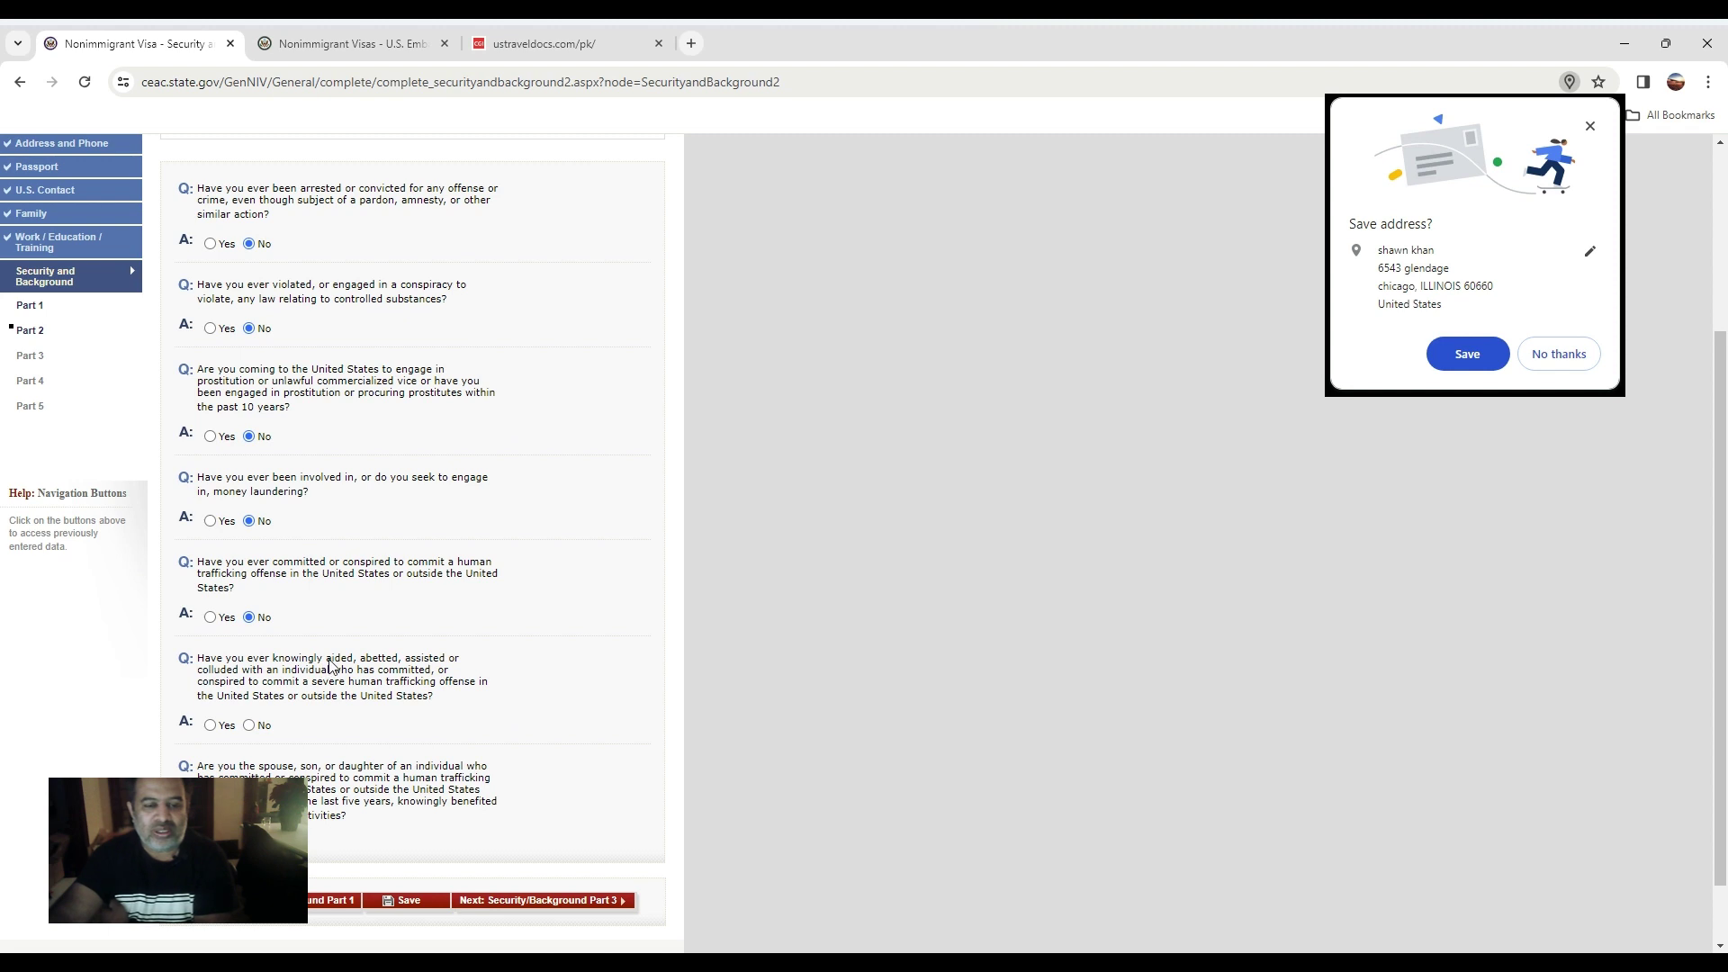
click(249, 725)
scroll(253, 729, down, 1)
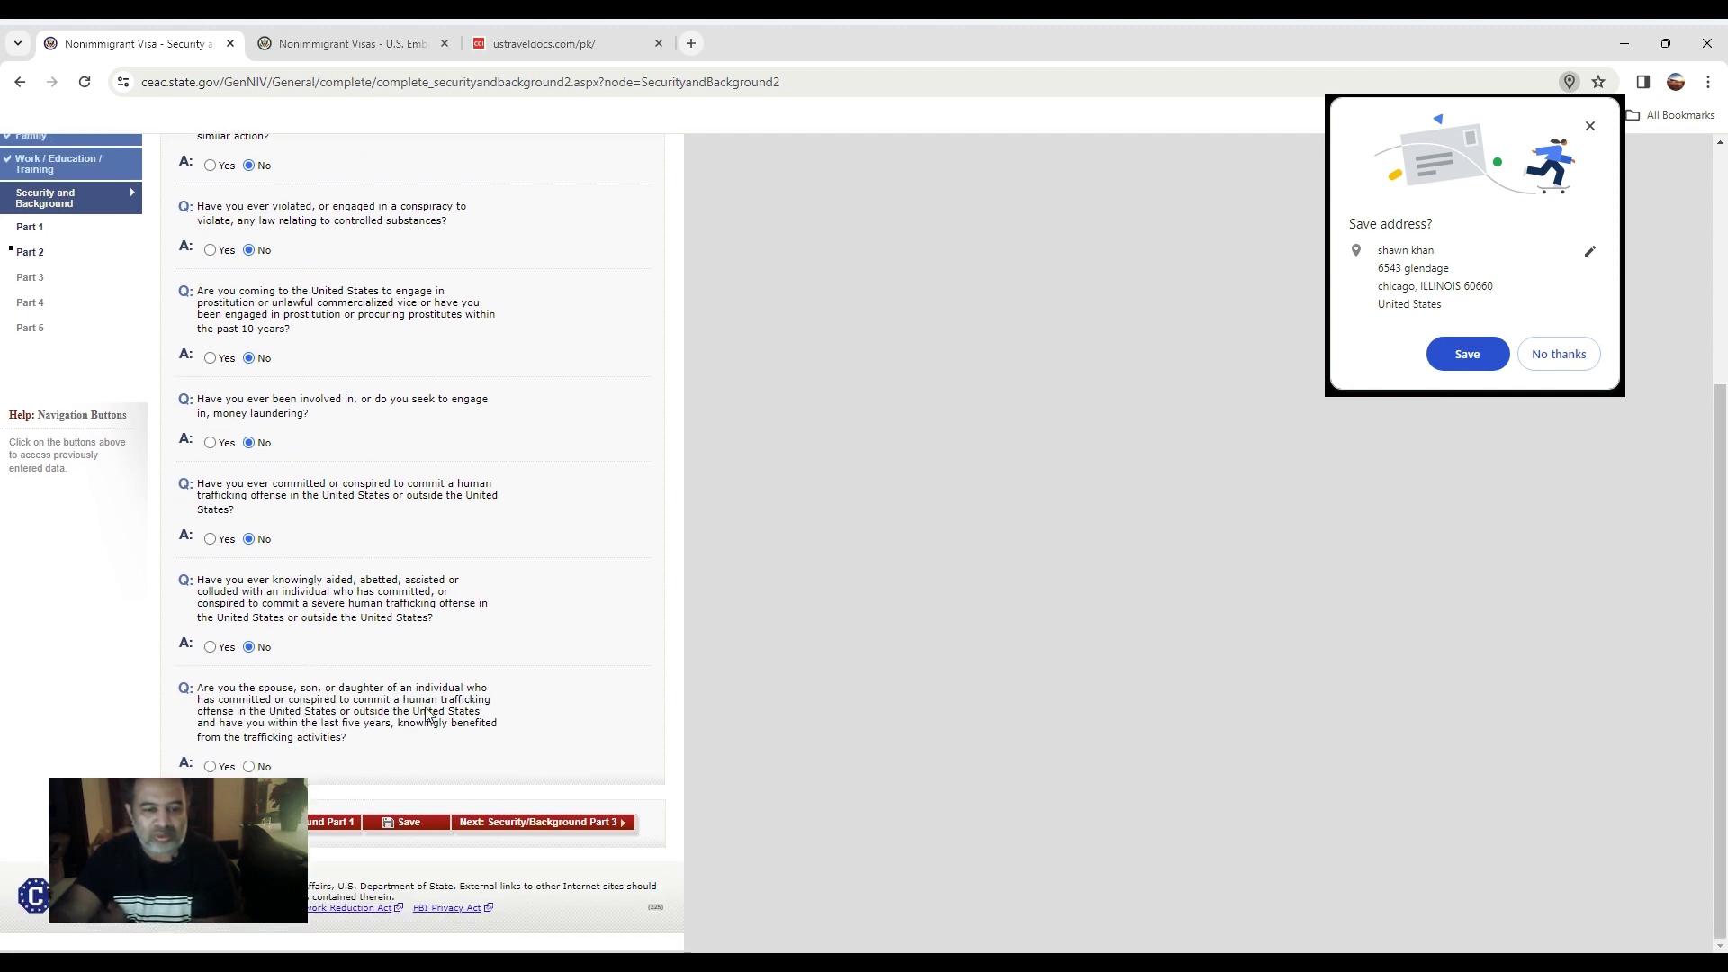
click(249, 766)
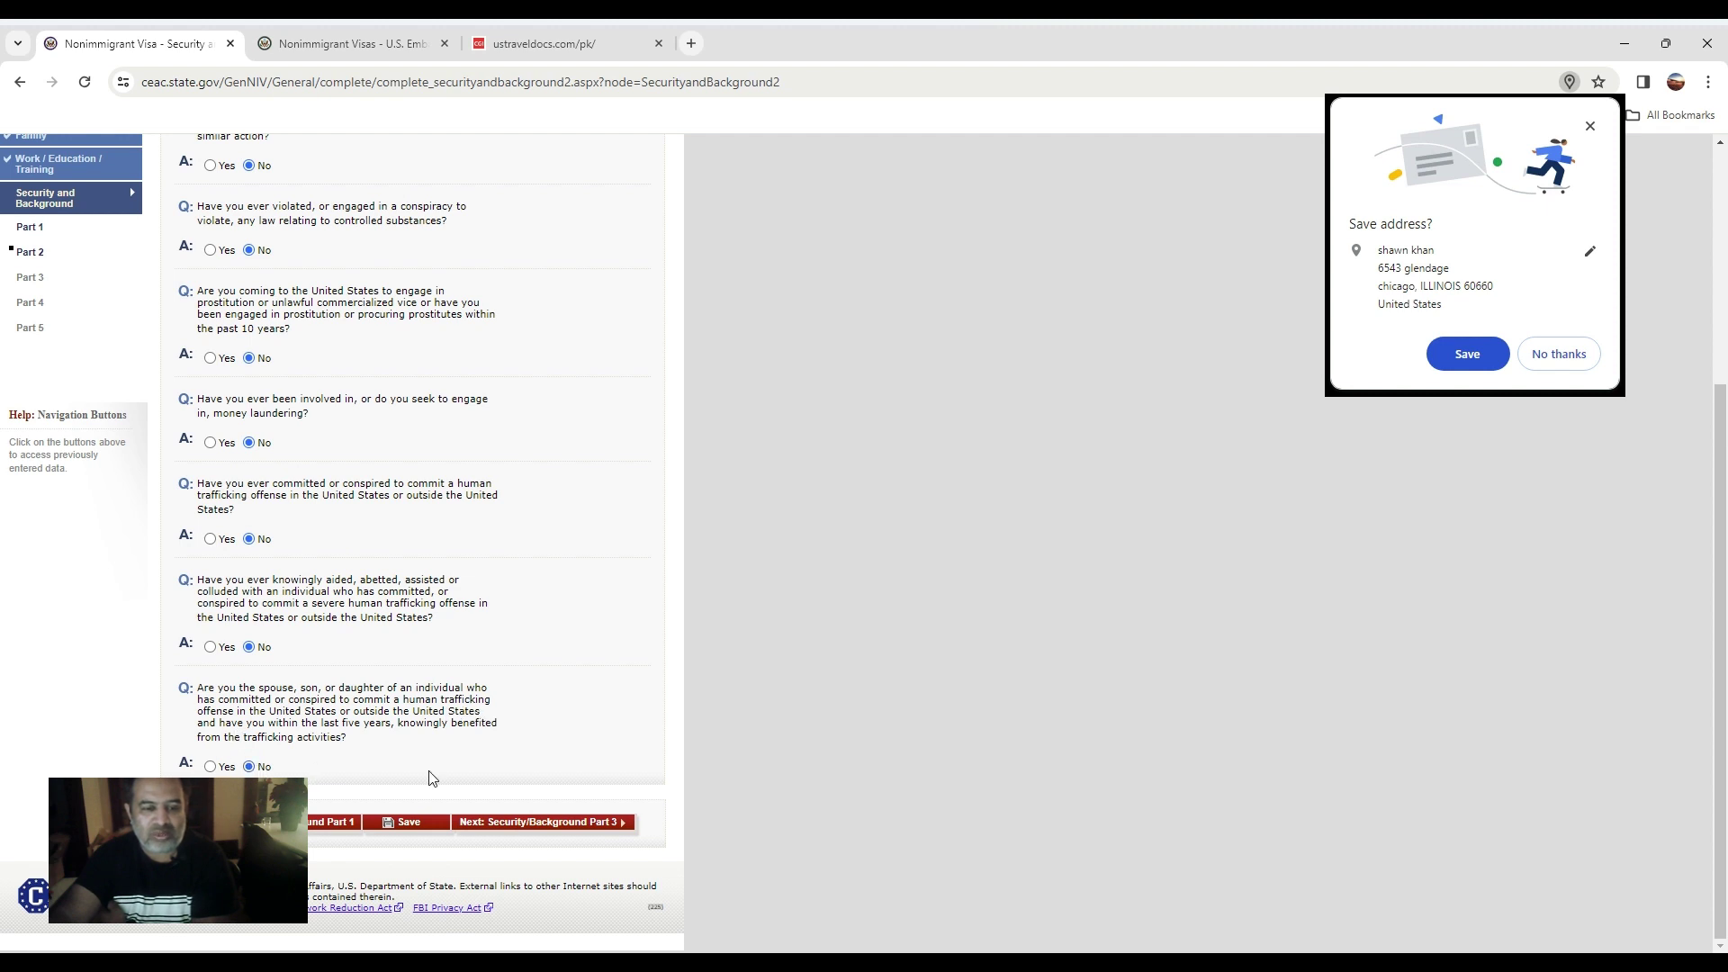
click(612, 824)
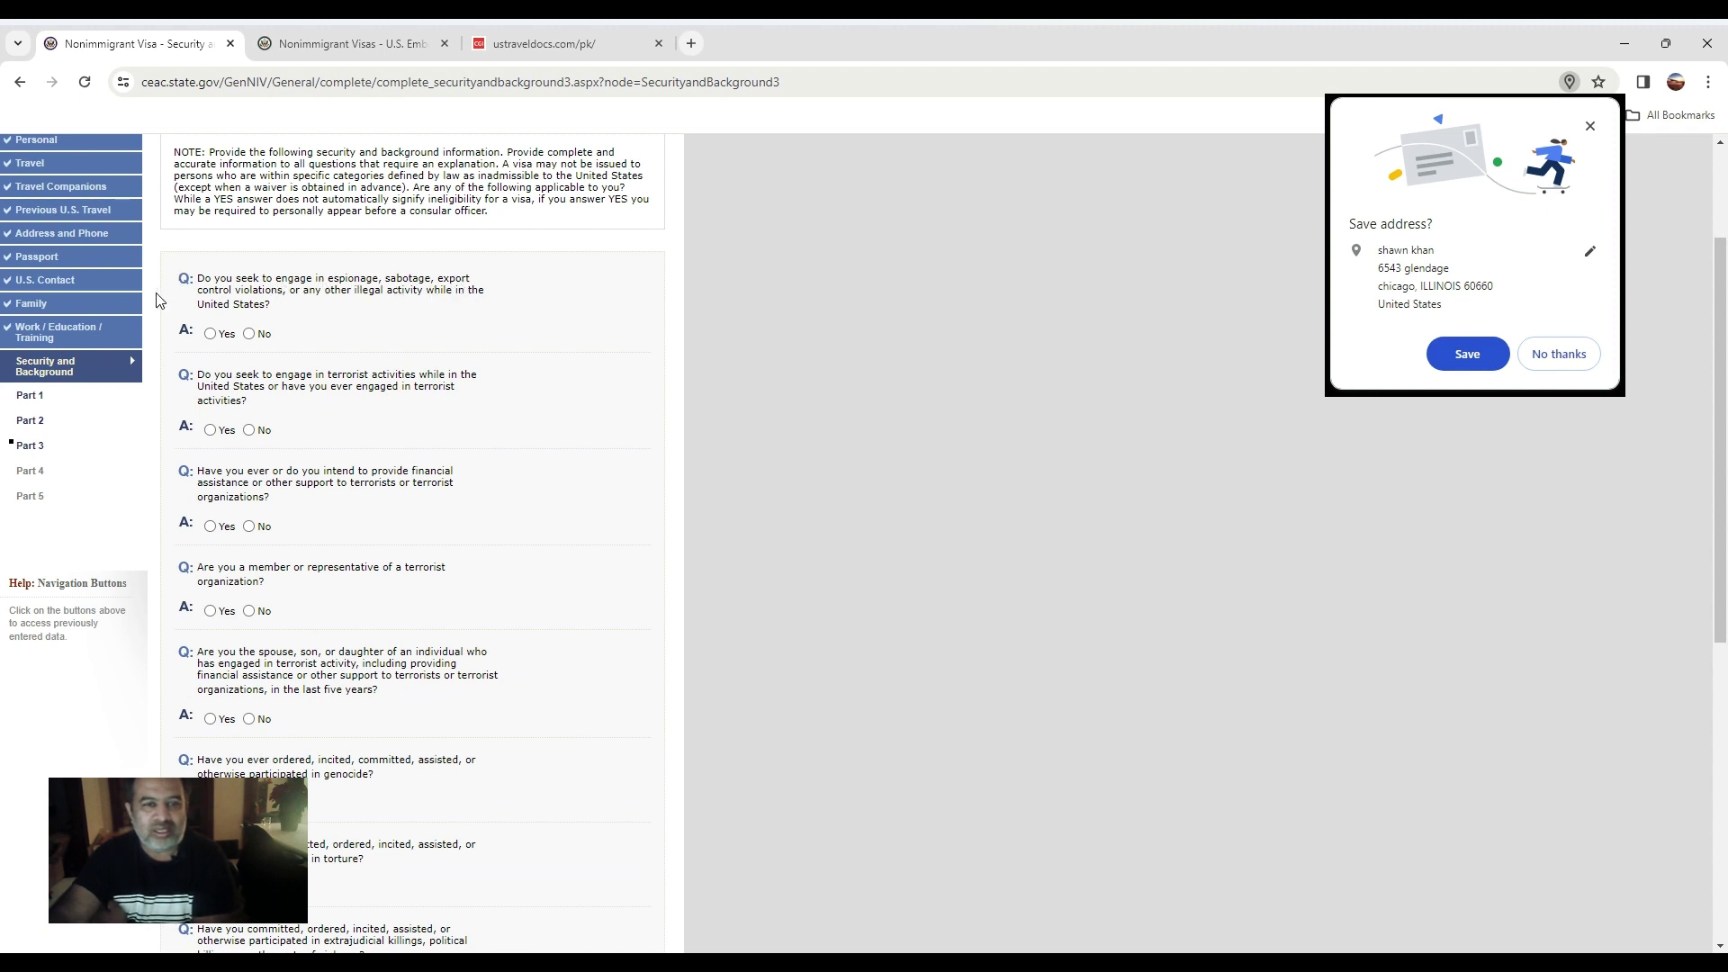
Answer No to espionage, terrorist activity, terrorist financing, terrorist membership, genocide and torture.
click(250, 334)
click(250, 431)
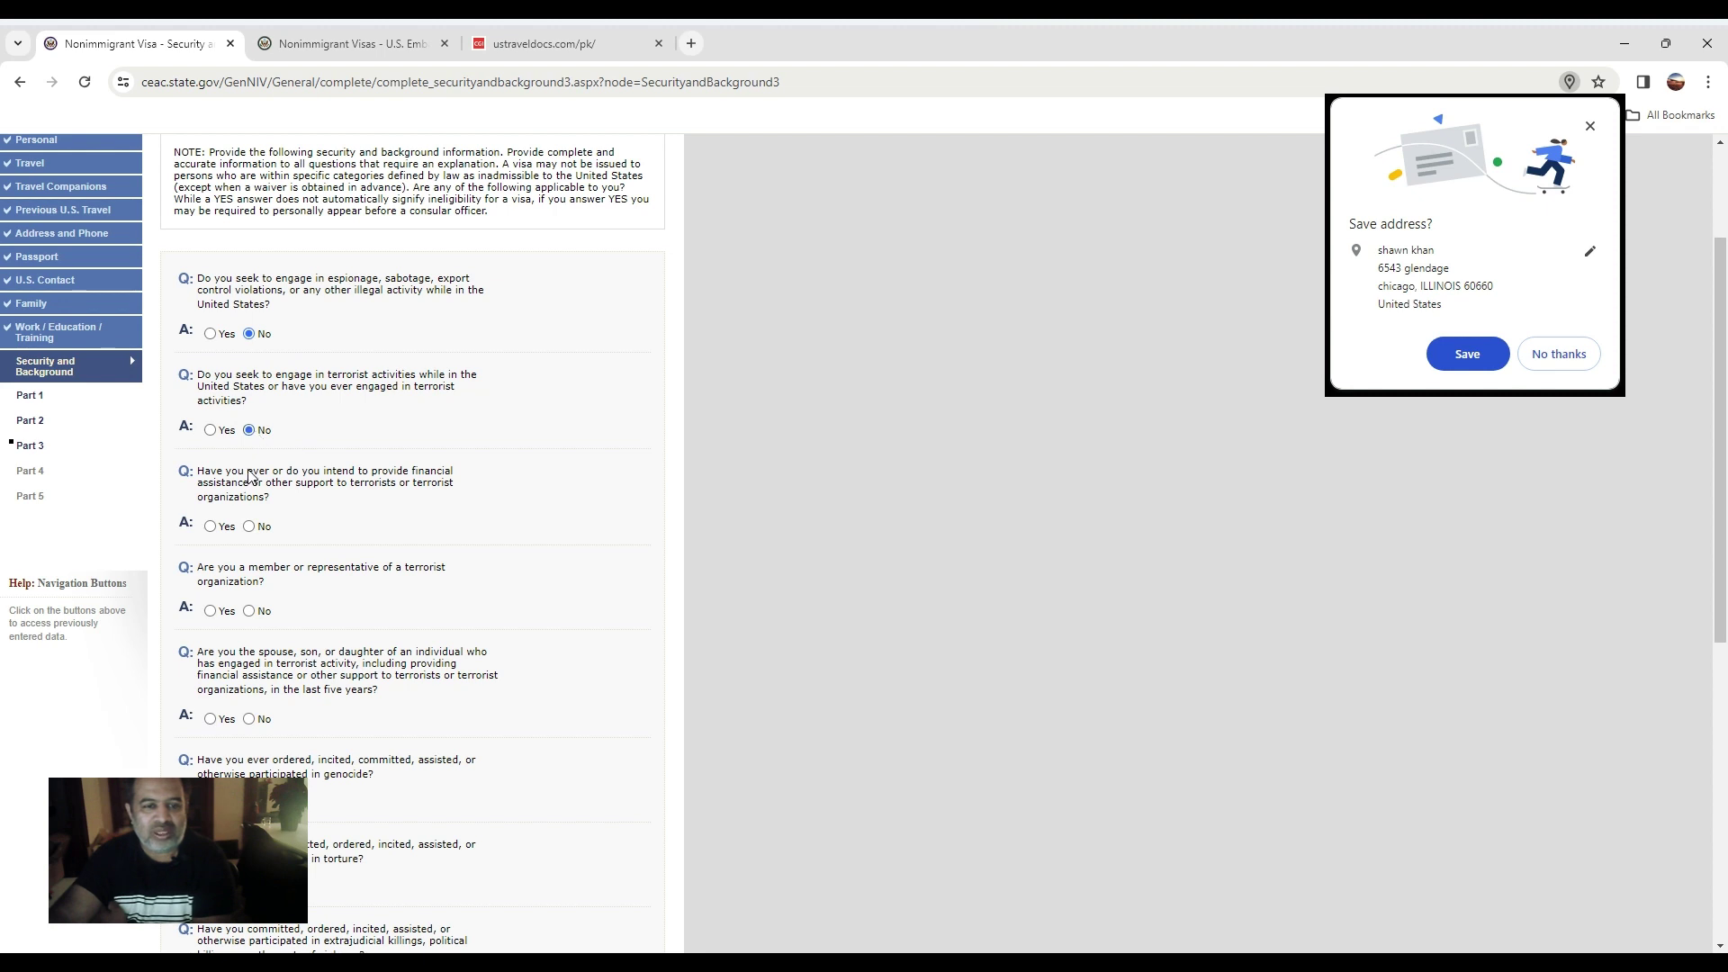
click(250, 528)
click(250, 612)
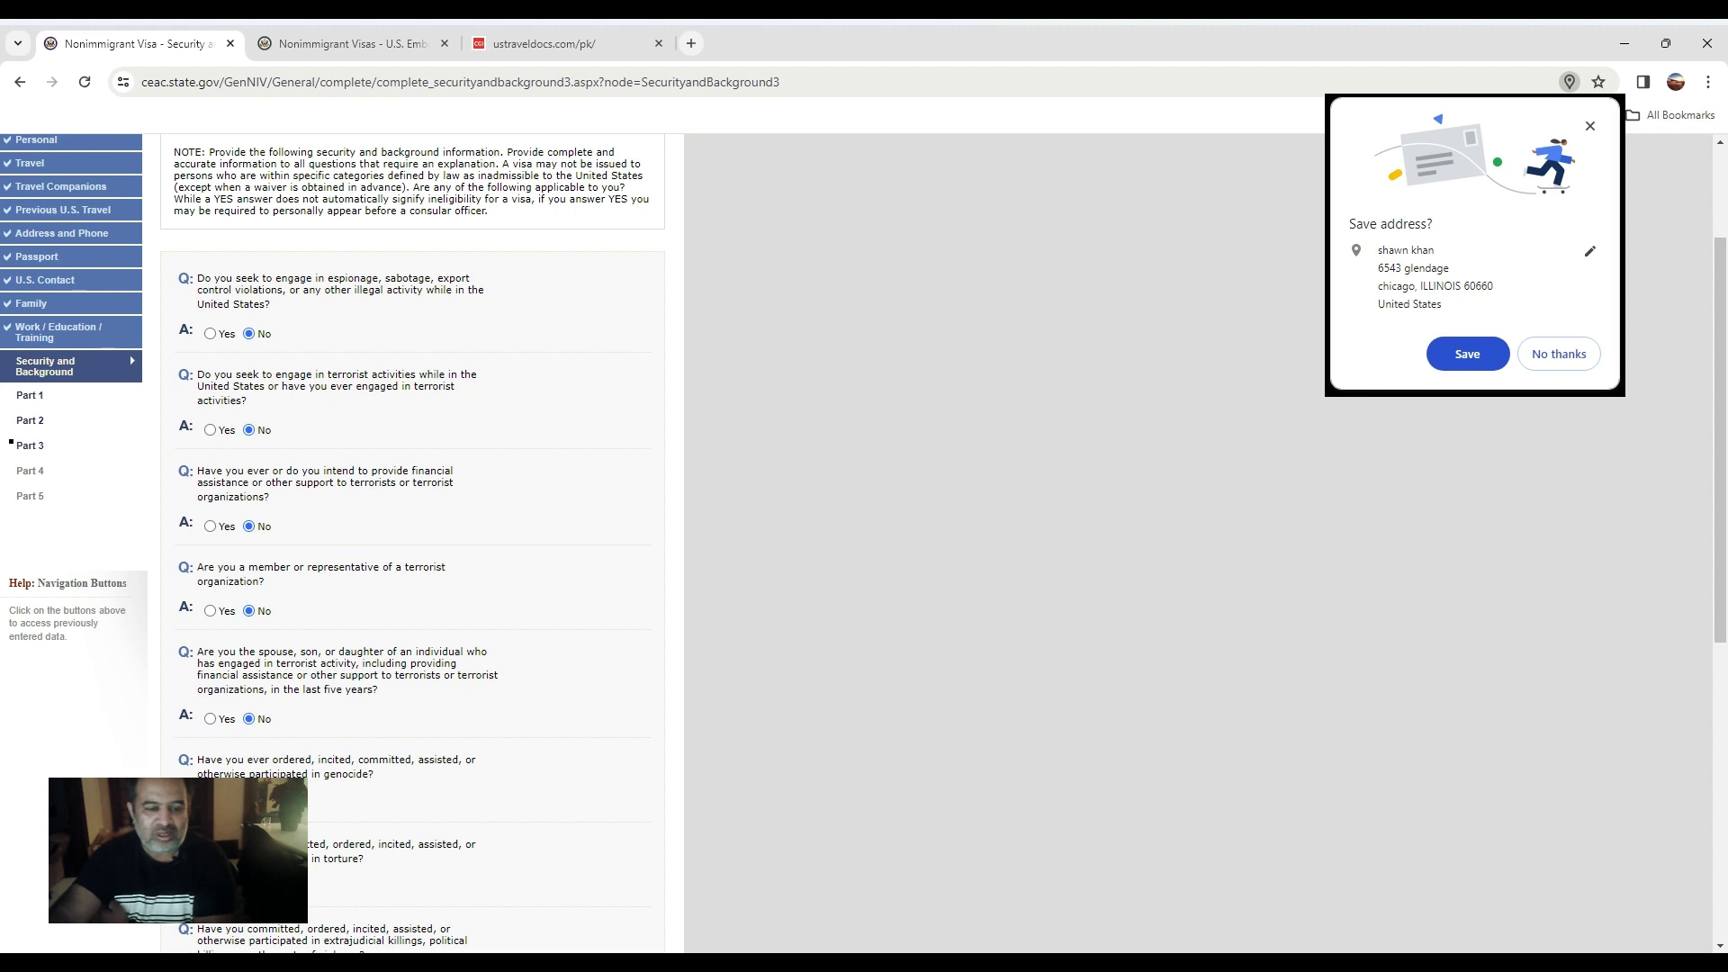
scroll(270, 720, down, 2)
click(249, 624)
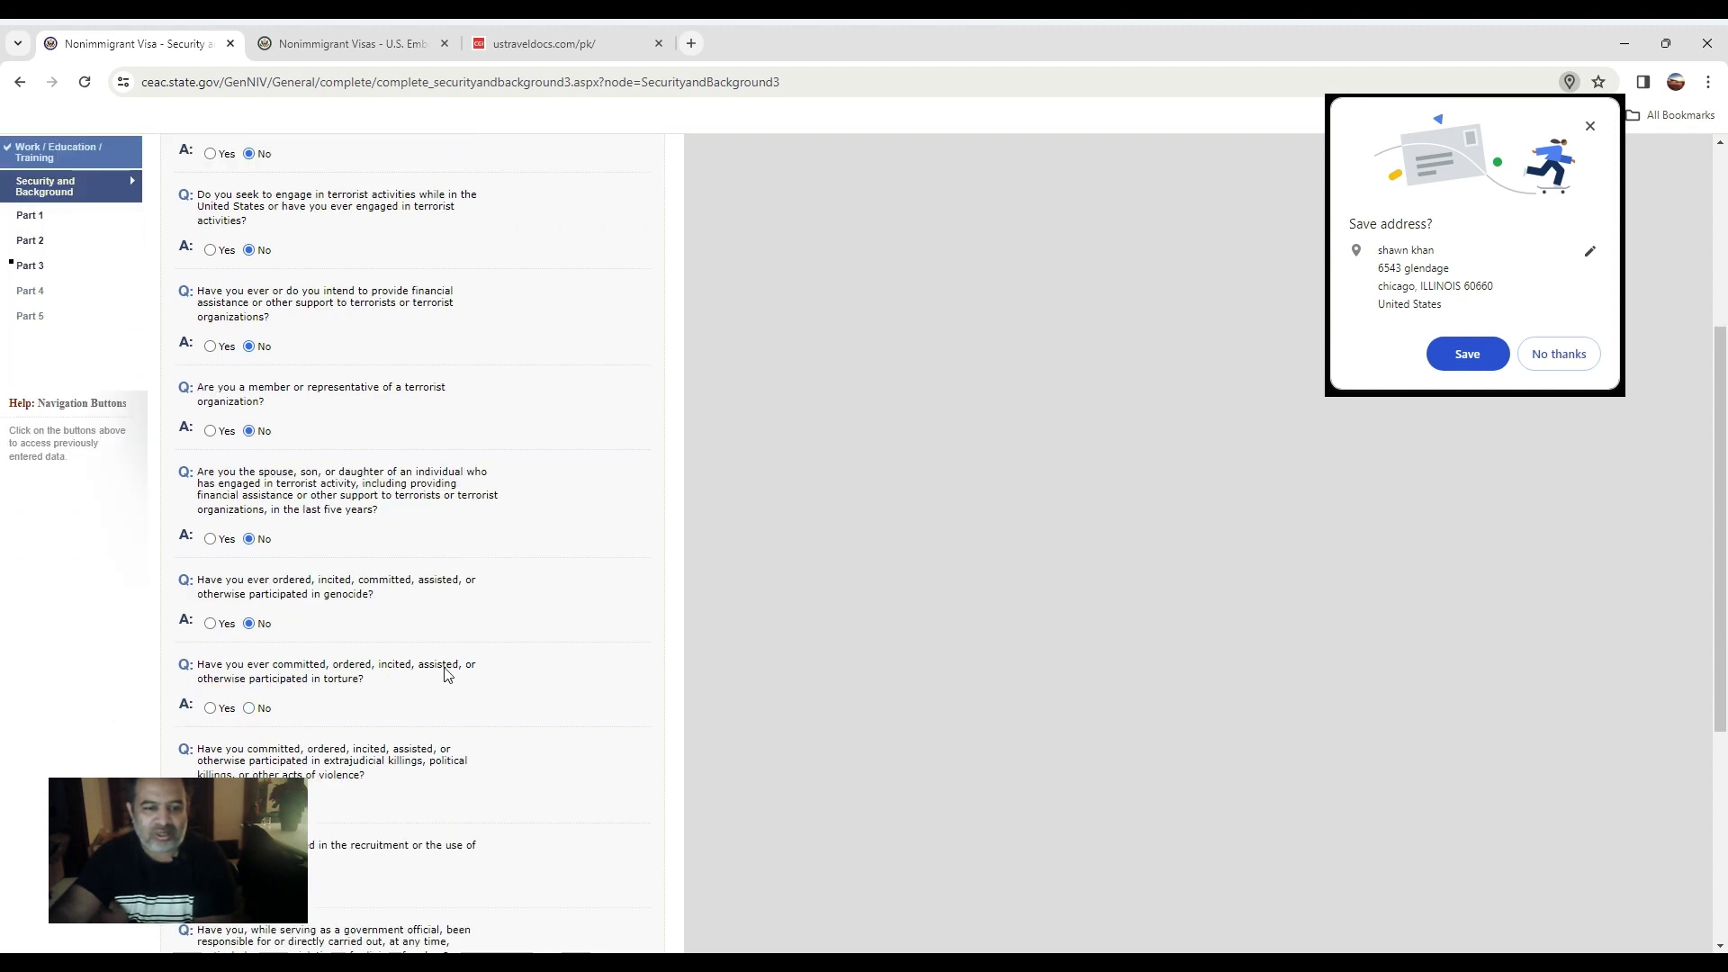
click(250, 709)
scroll(253, 711, down, 1)
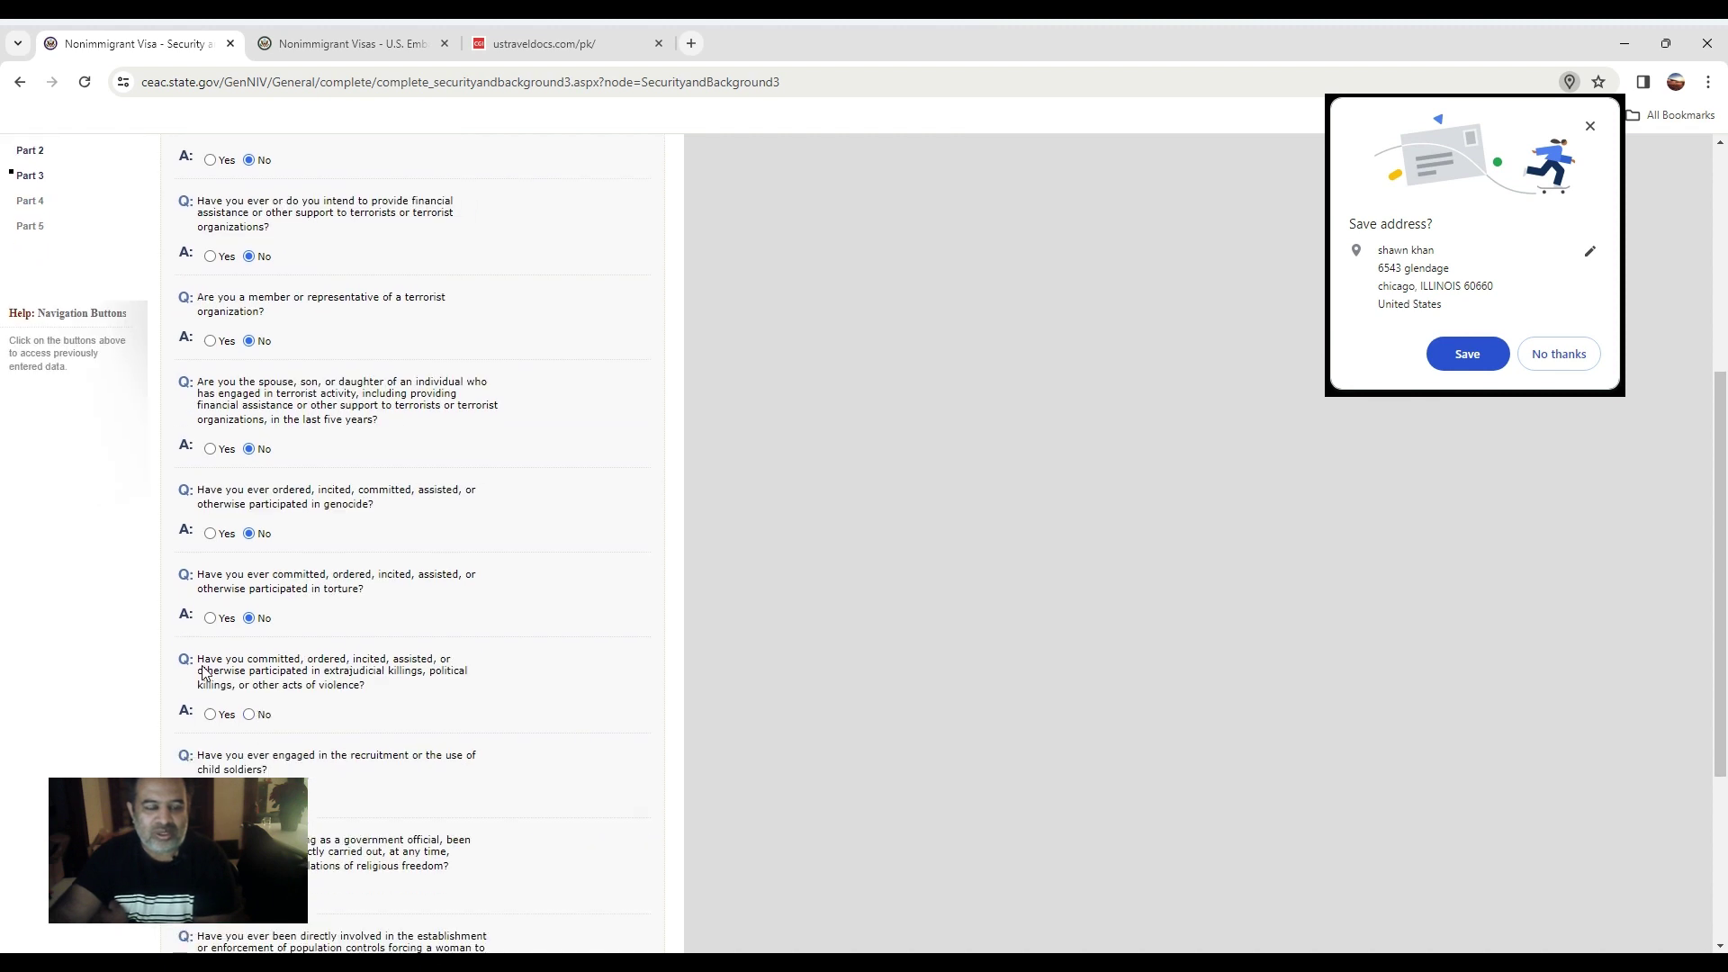
Answer No to extrajudicial killings, child soldiers, religious freedom, forced abortion and organ transplantation, then continue to Part 4.
click(249, 715)
scroll(250, 715, down, 2)
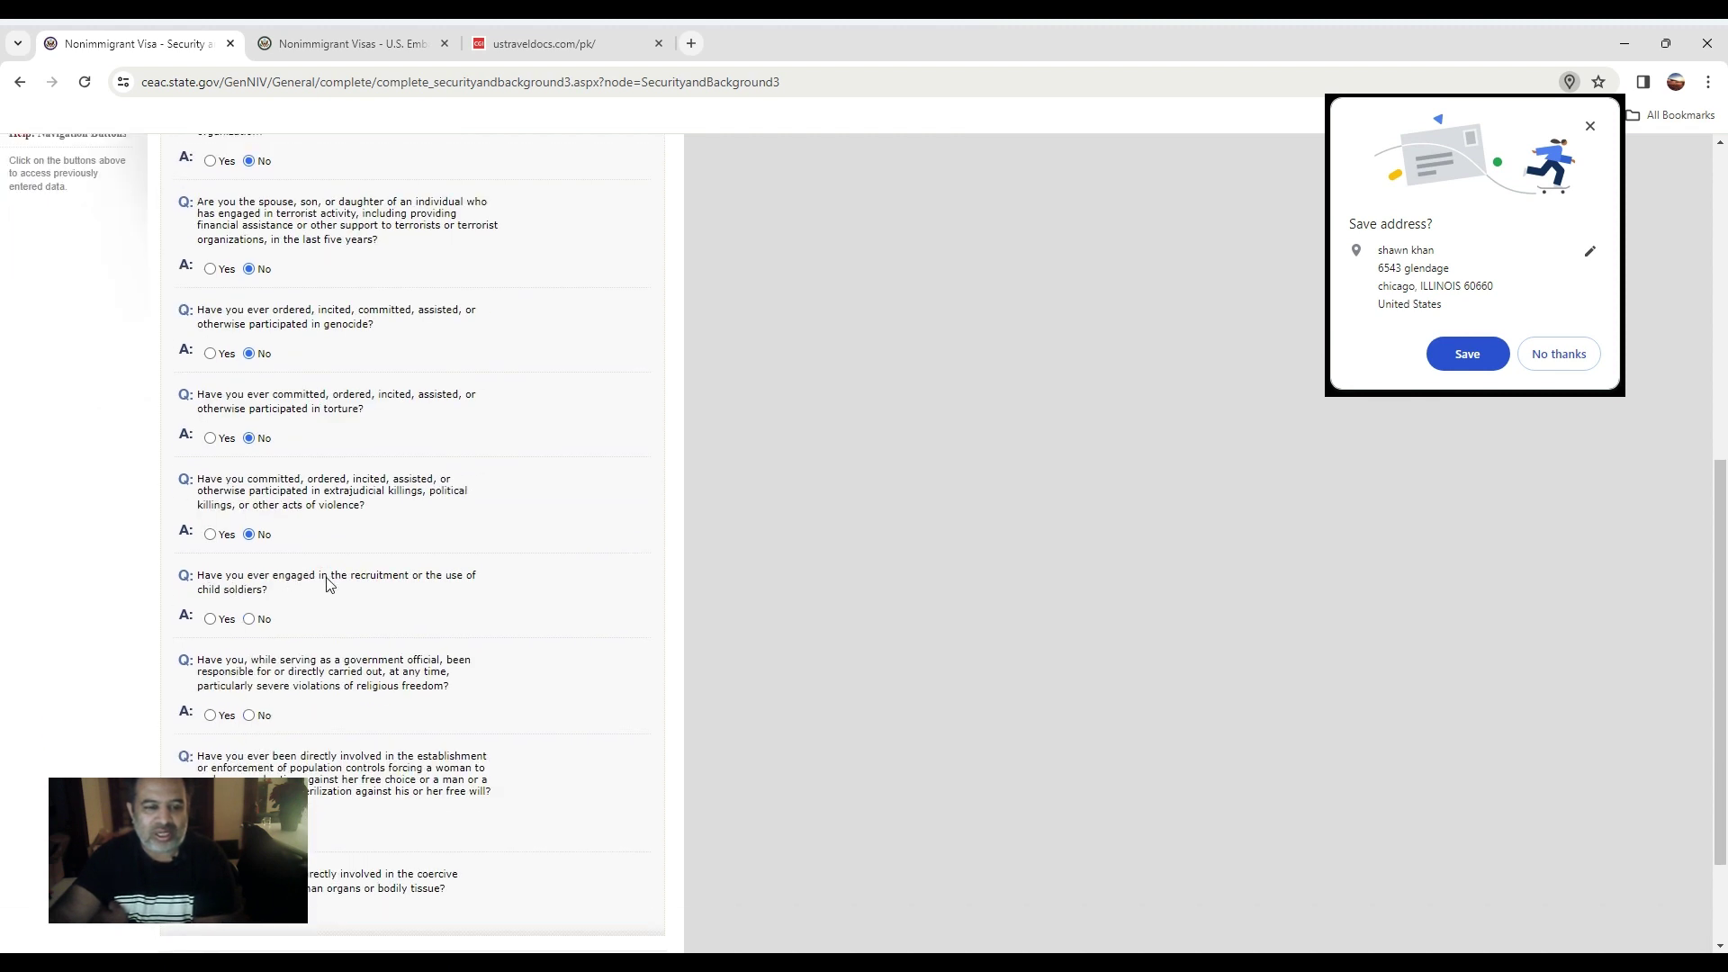
click(250, 619)
click(249, 714)
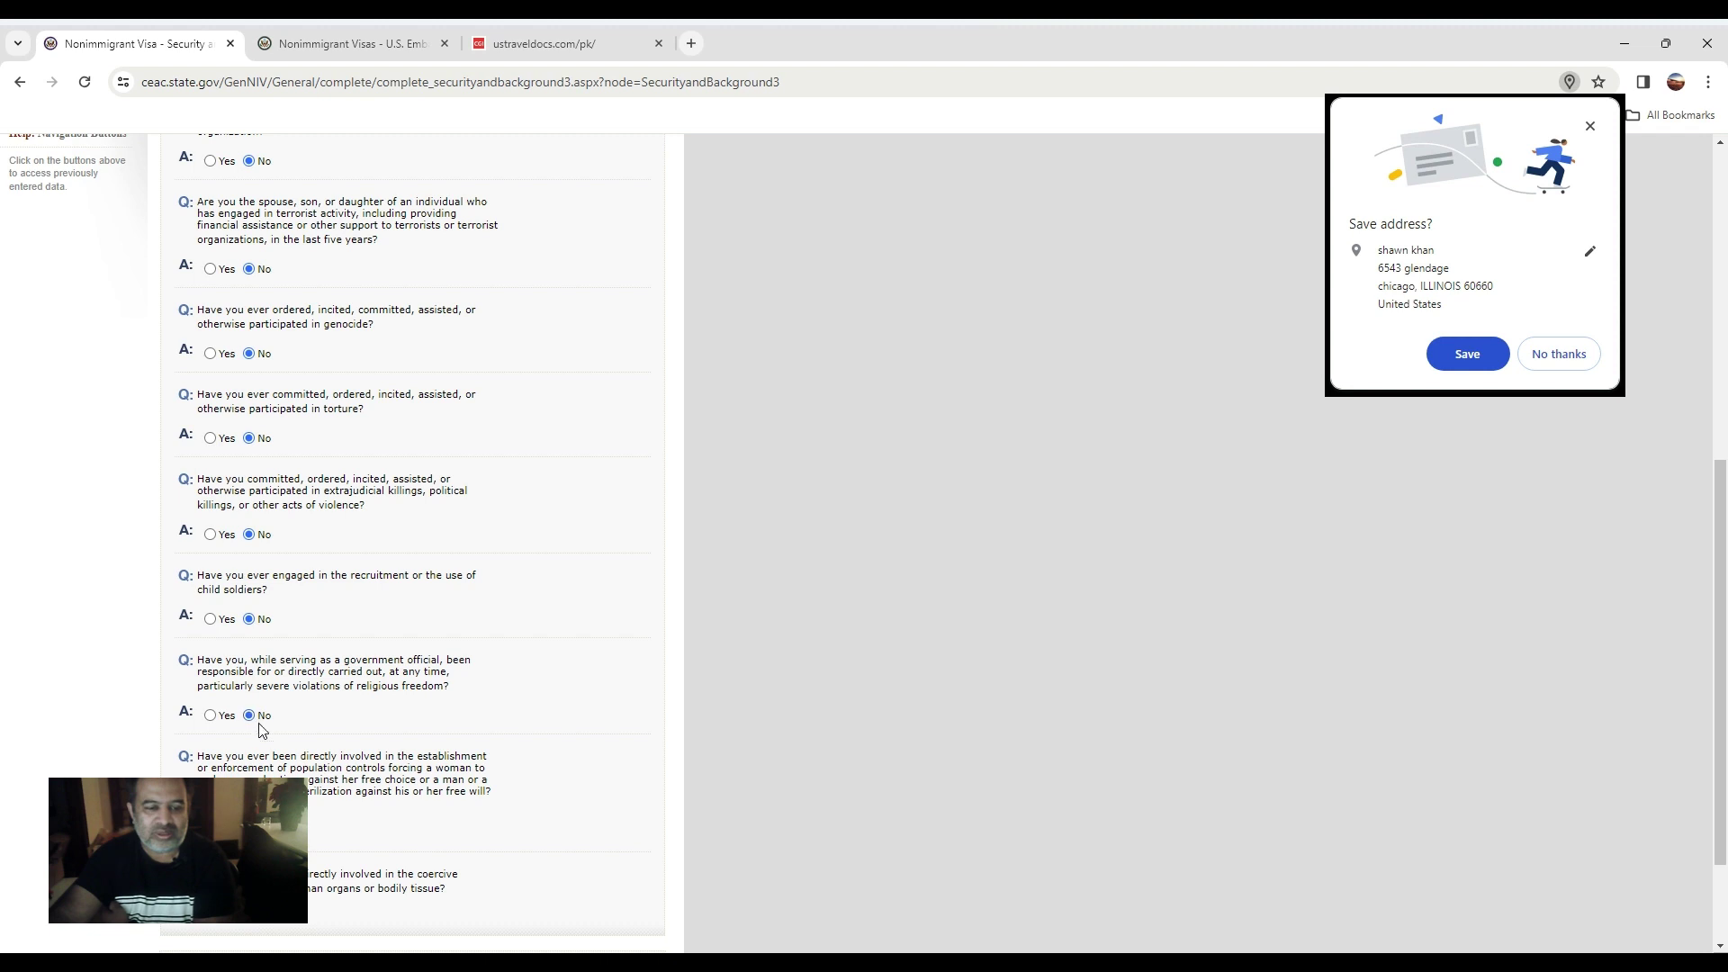
scroll(216, 720, down, 1)
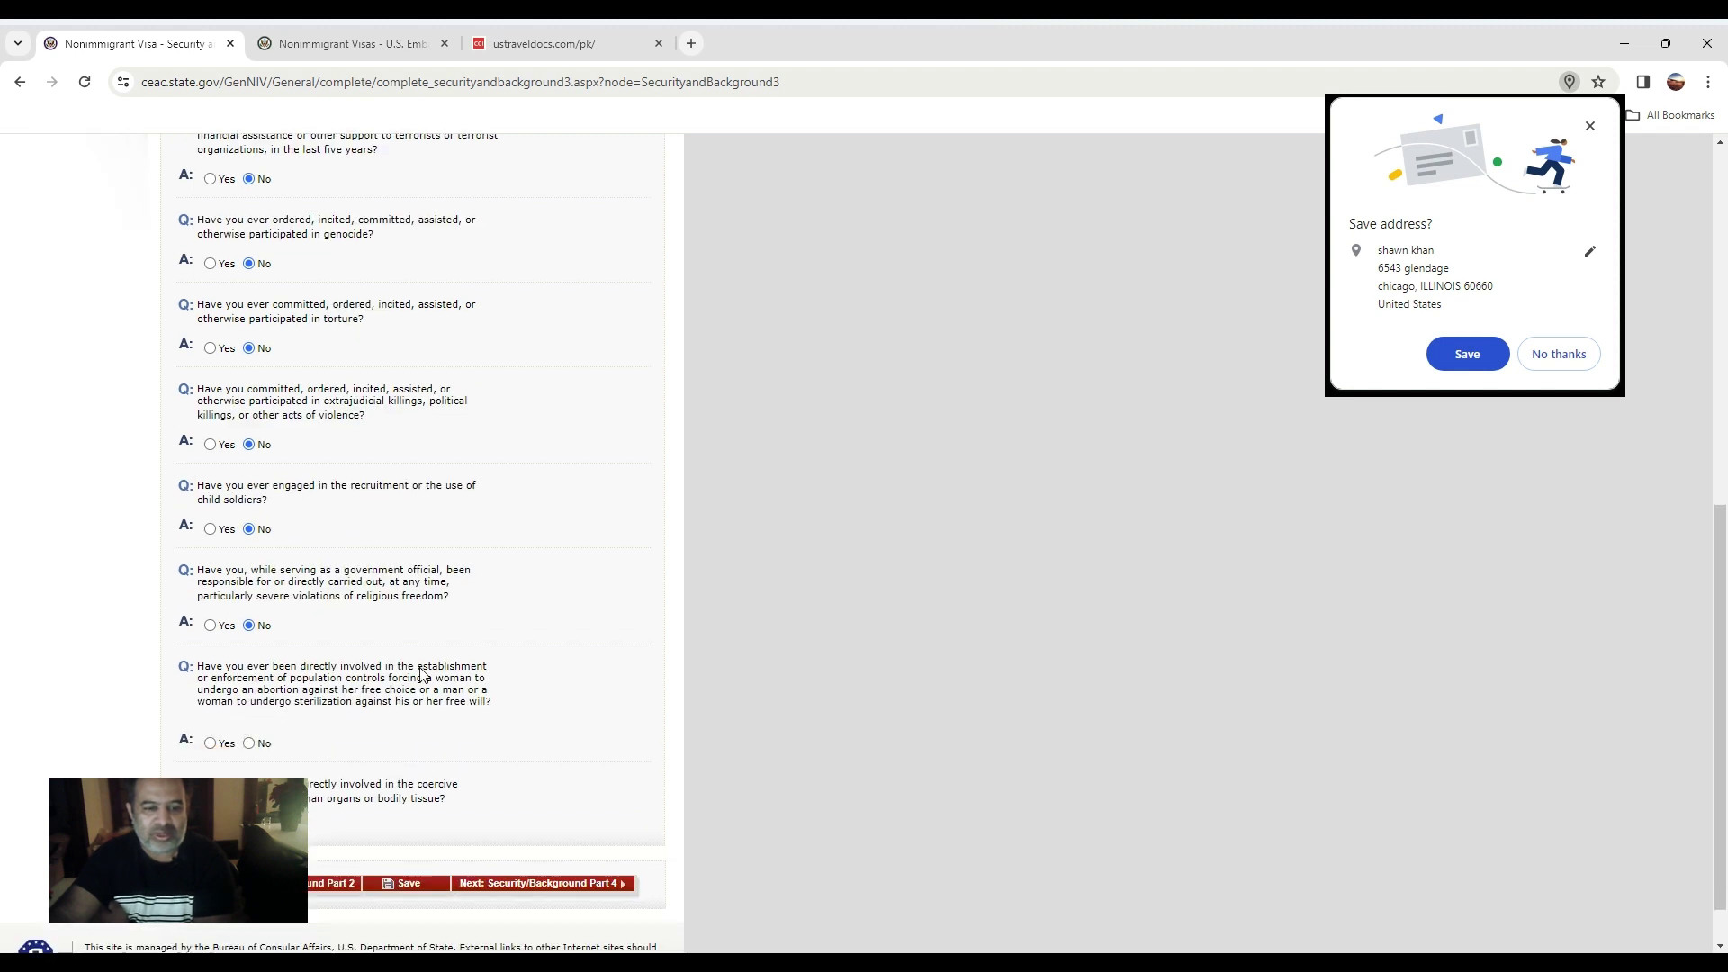
click(251, 745)
scroll(268, 767, down, 1)
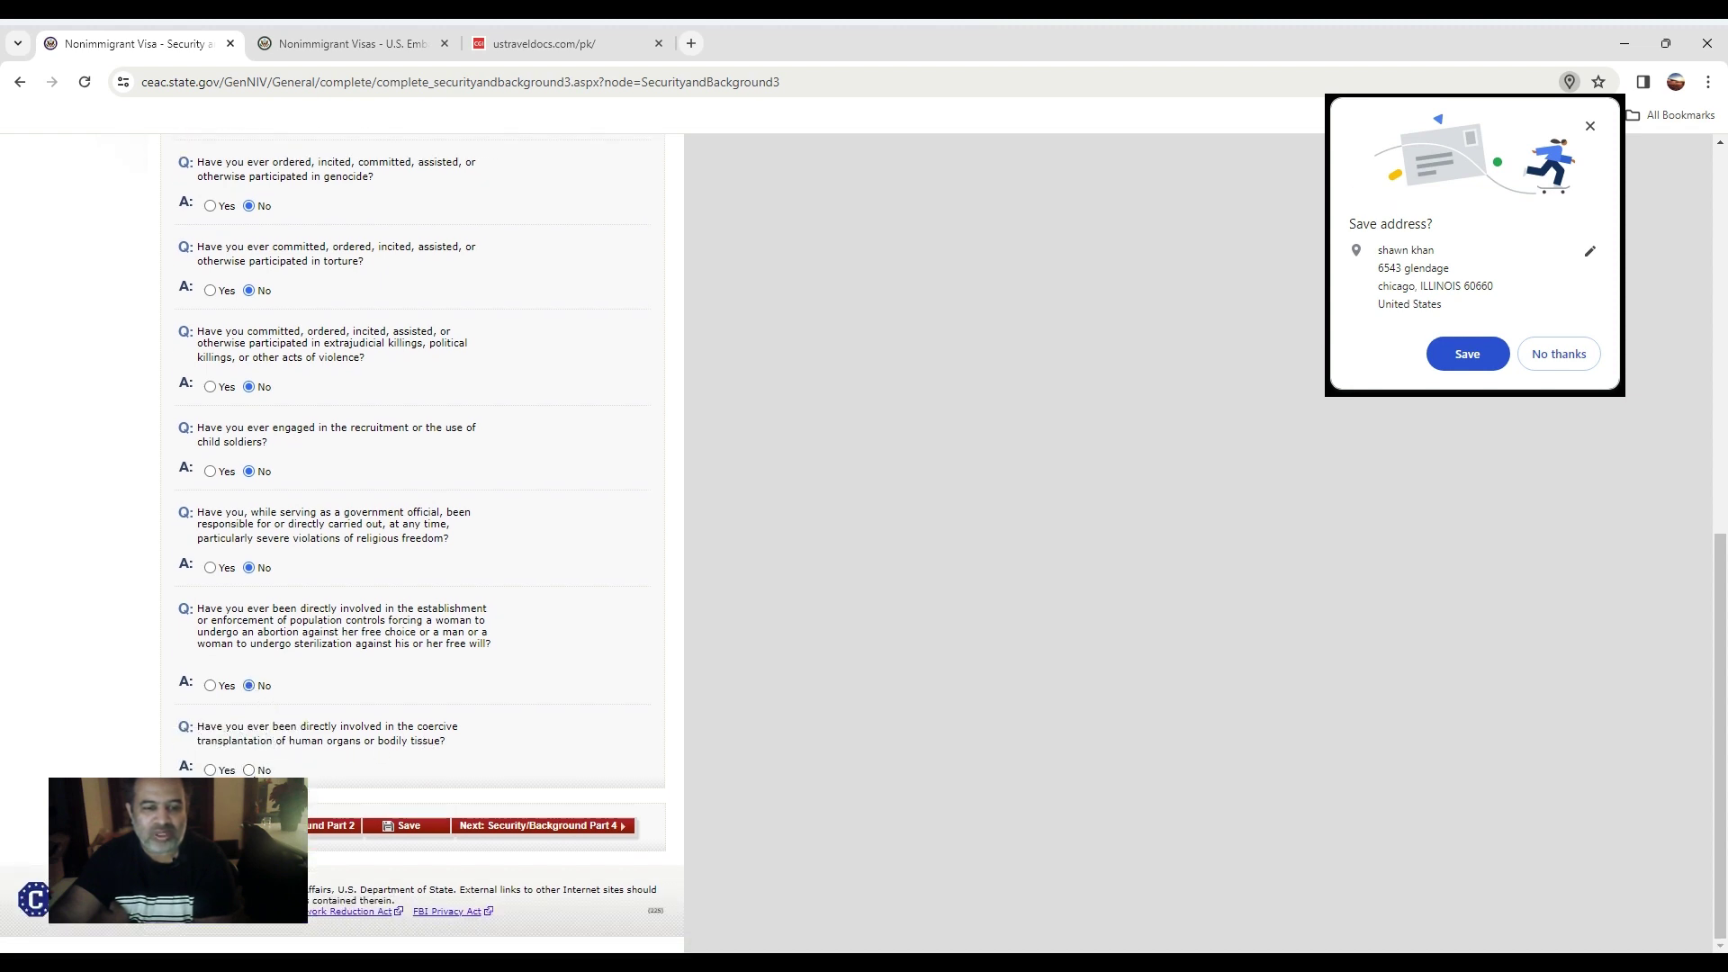
click(250, 770)
click(600, 828)
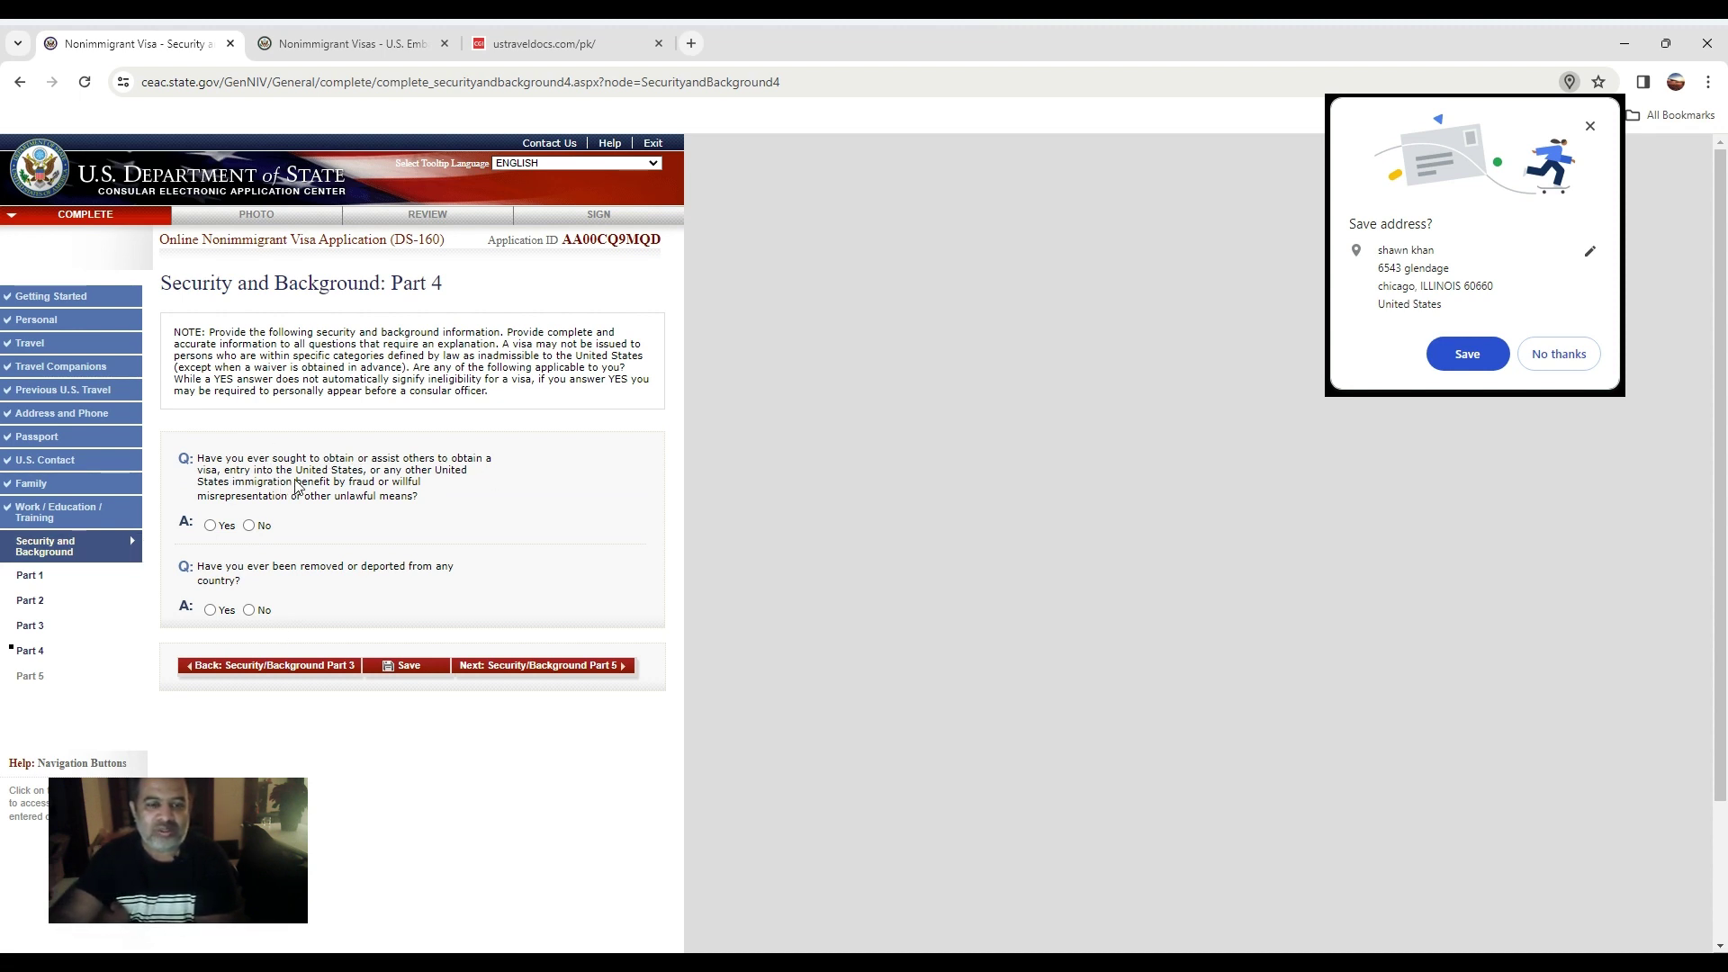
Answer No to the visa fraud and deportation questions and move on to Part 5.
click(253, 529)
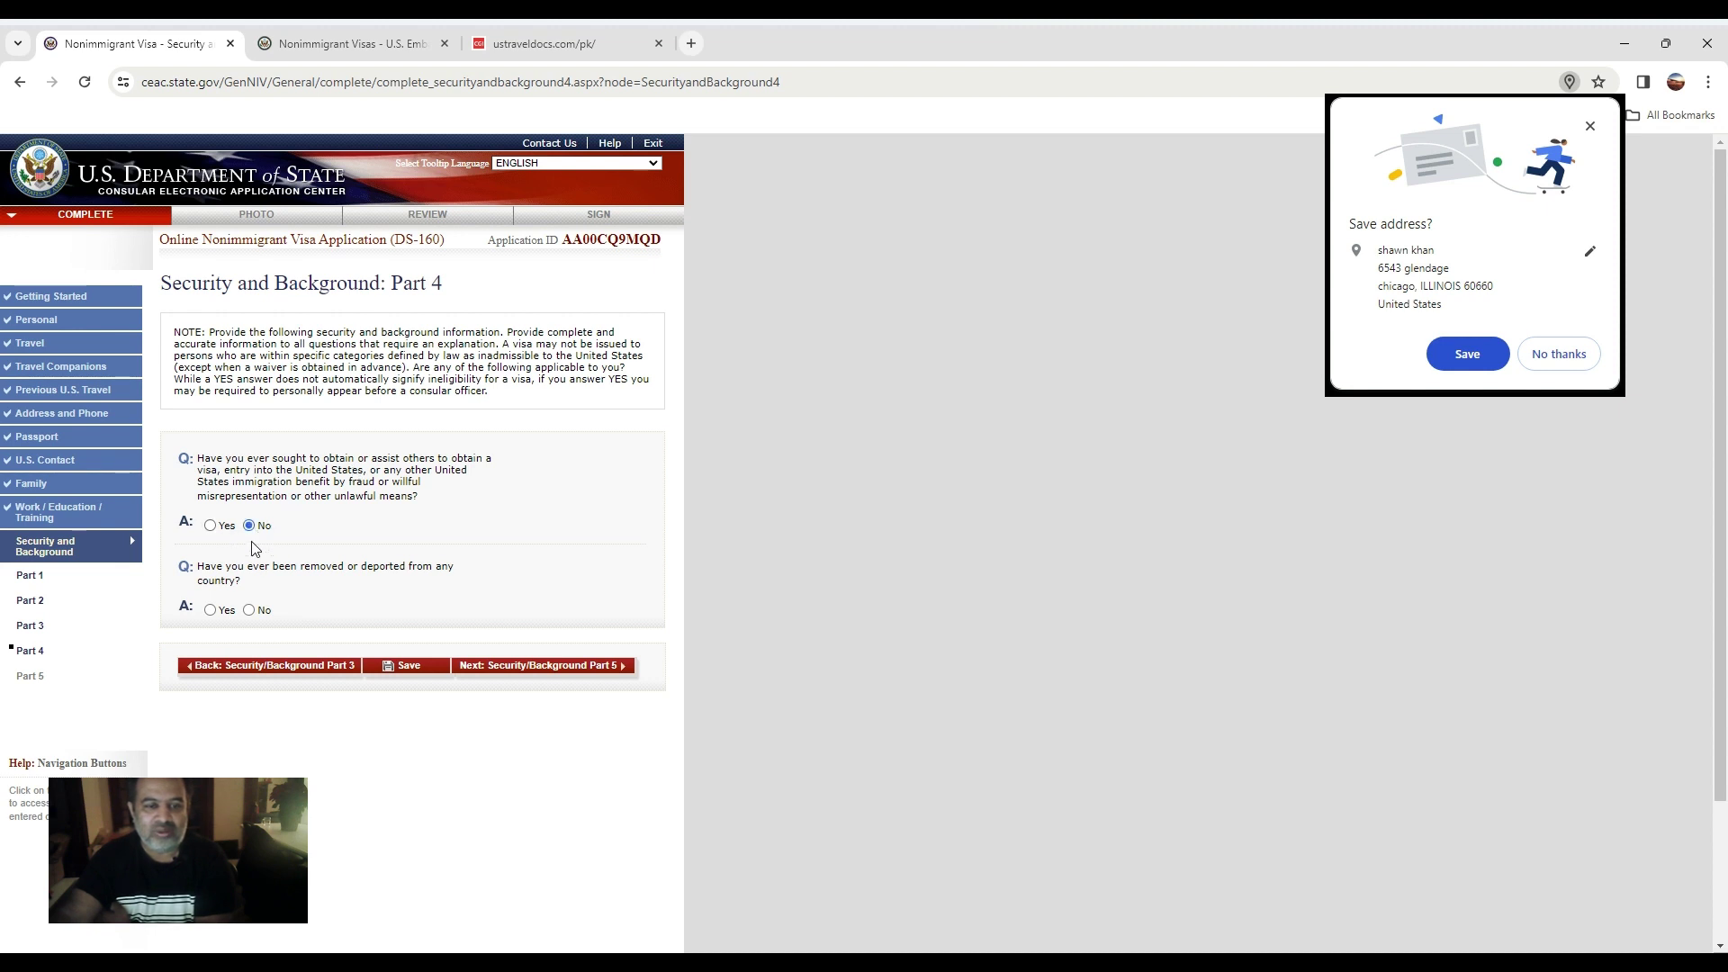
click(250, 611)
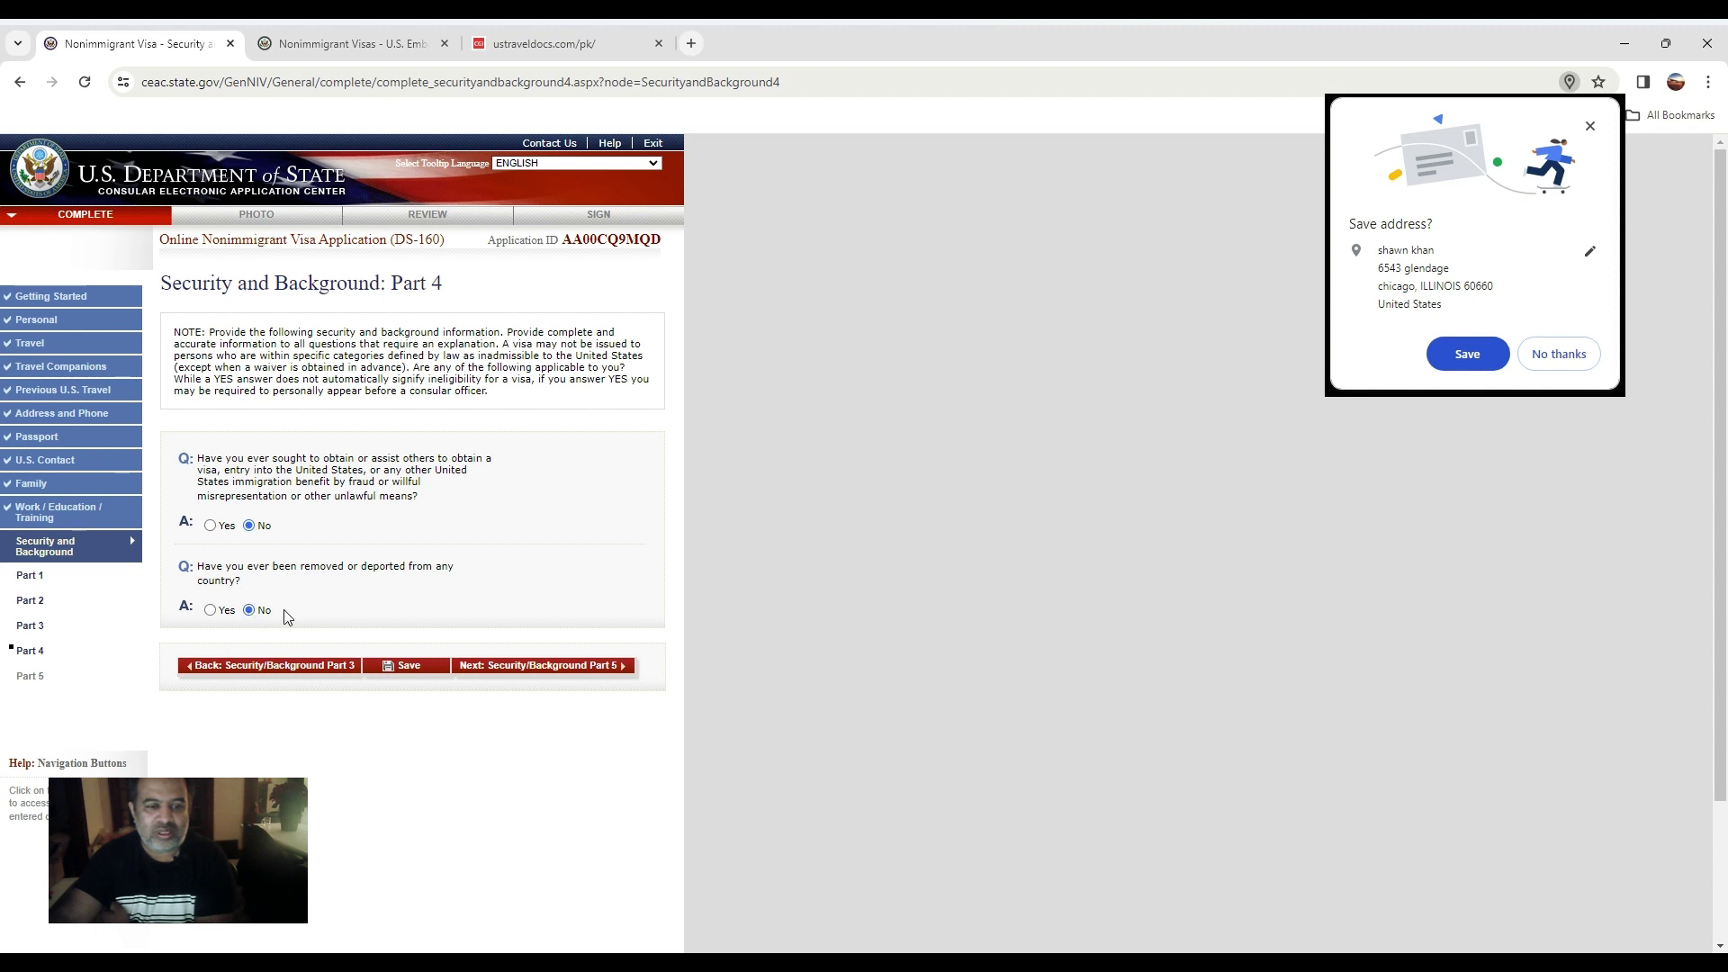
click(583, 667)
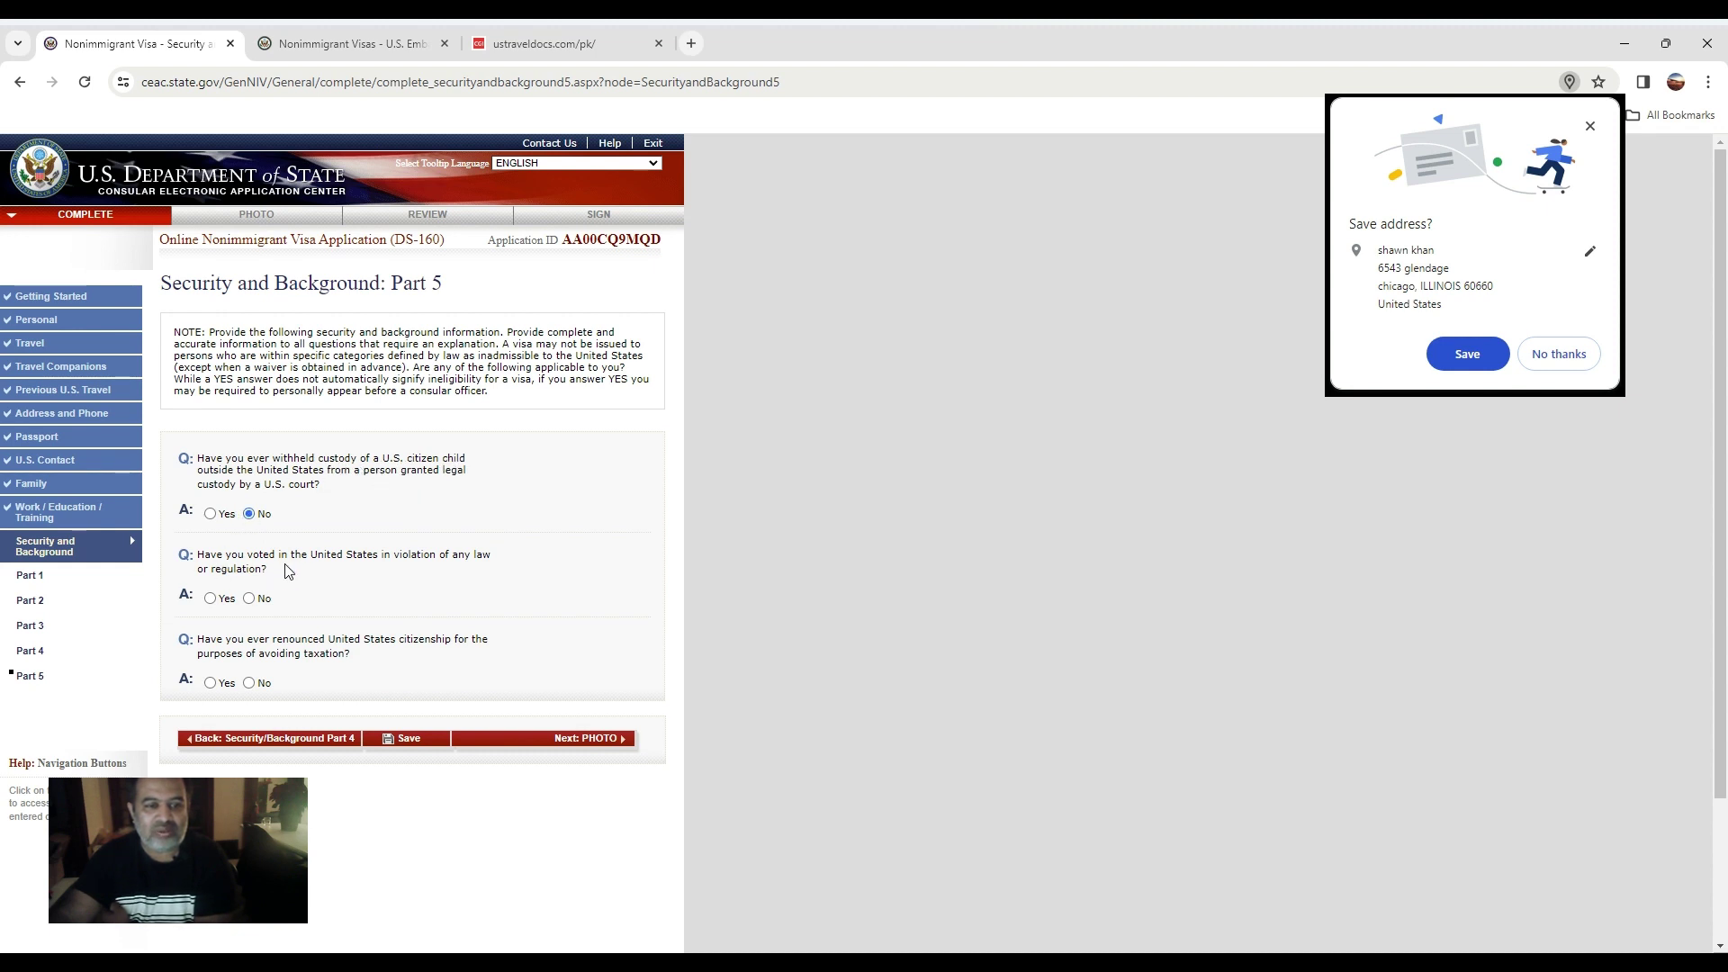
Answer No to the voting-violation and citizenship renunciation questions and continue to the photo step.
click(250, 600)
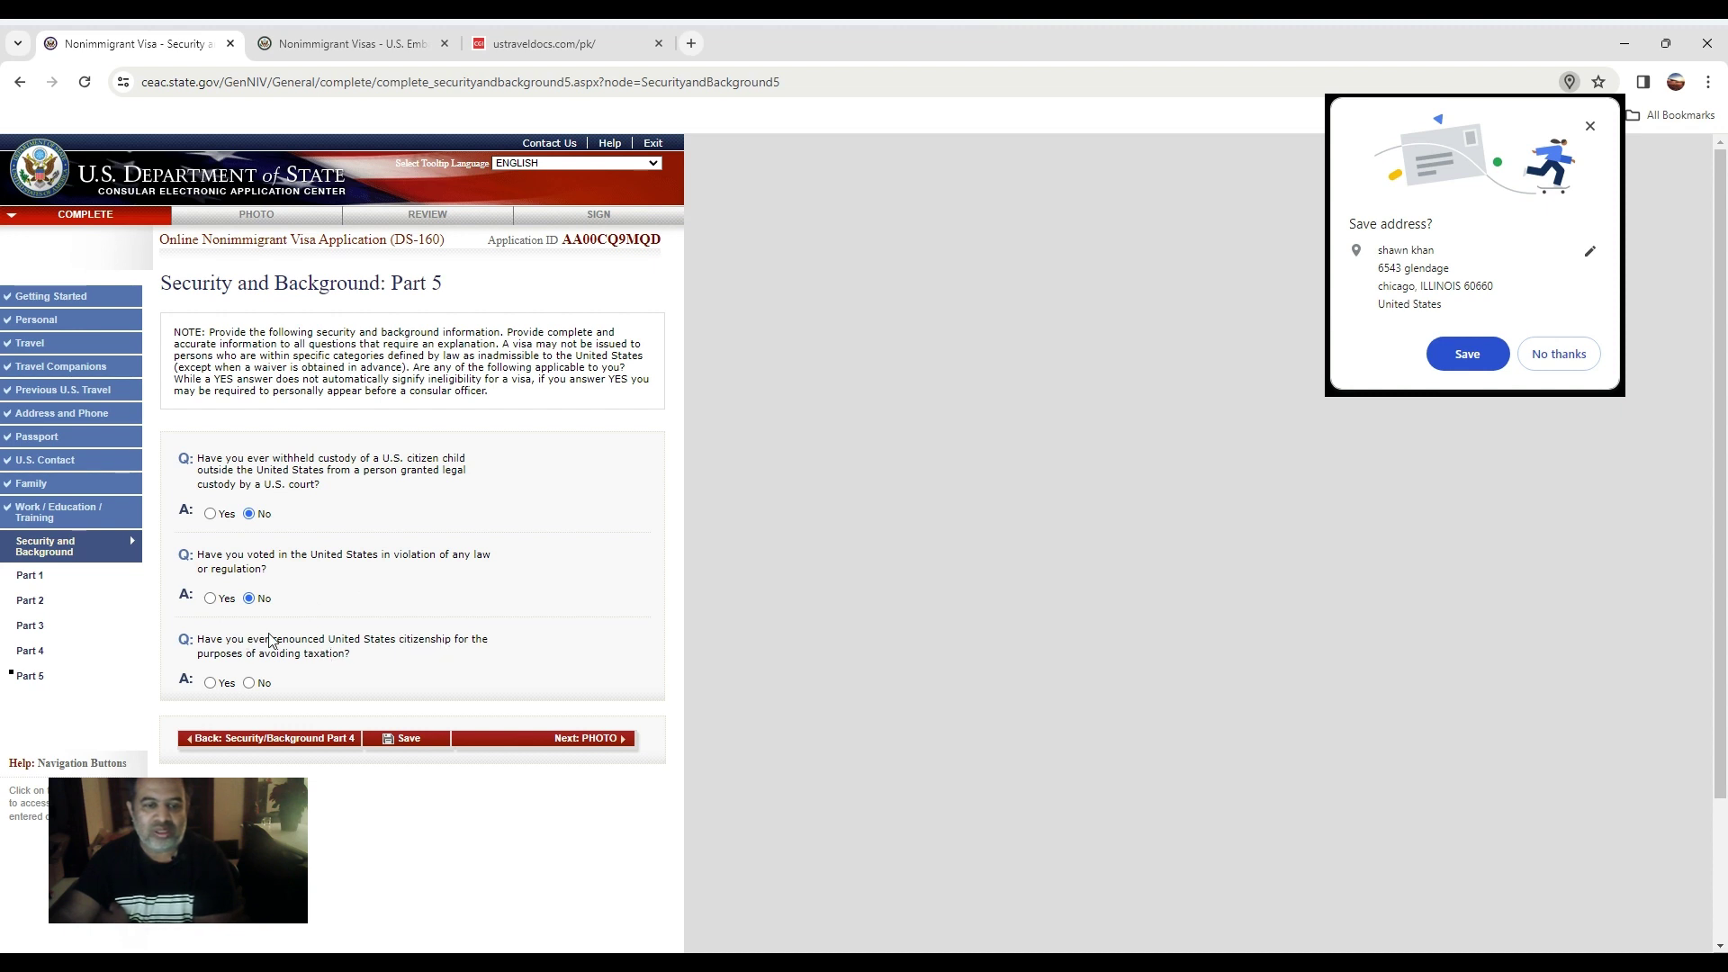
click(252, 685)
click(612, 740)
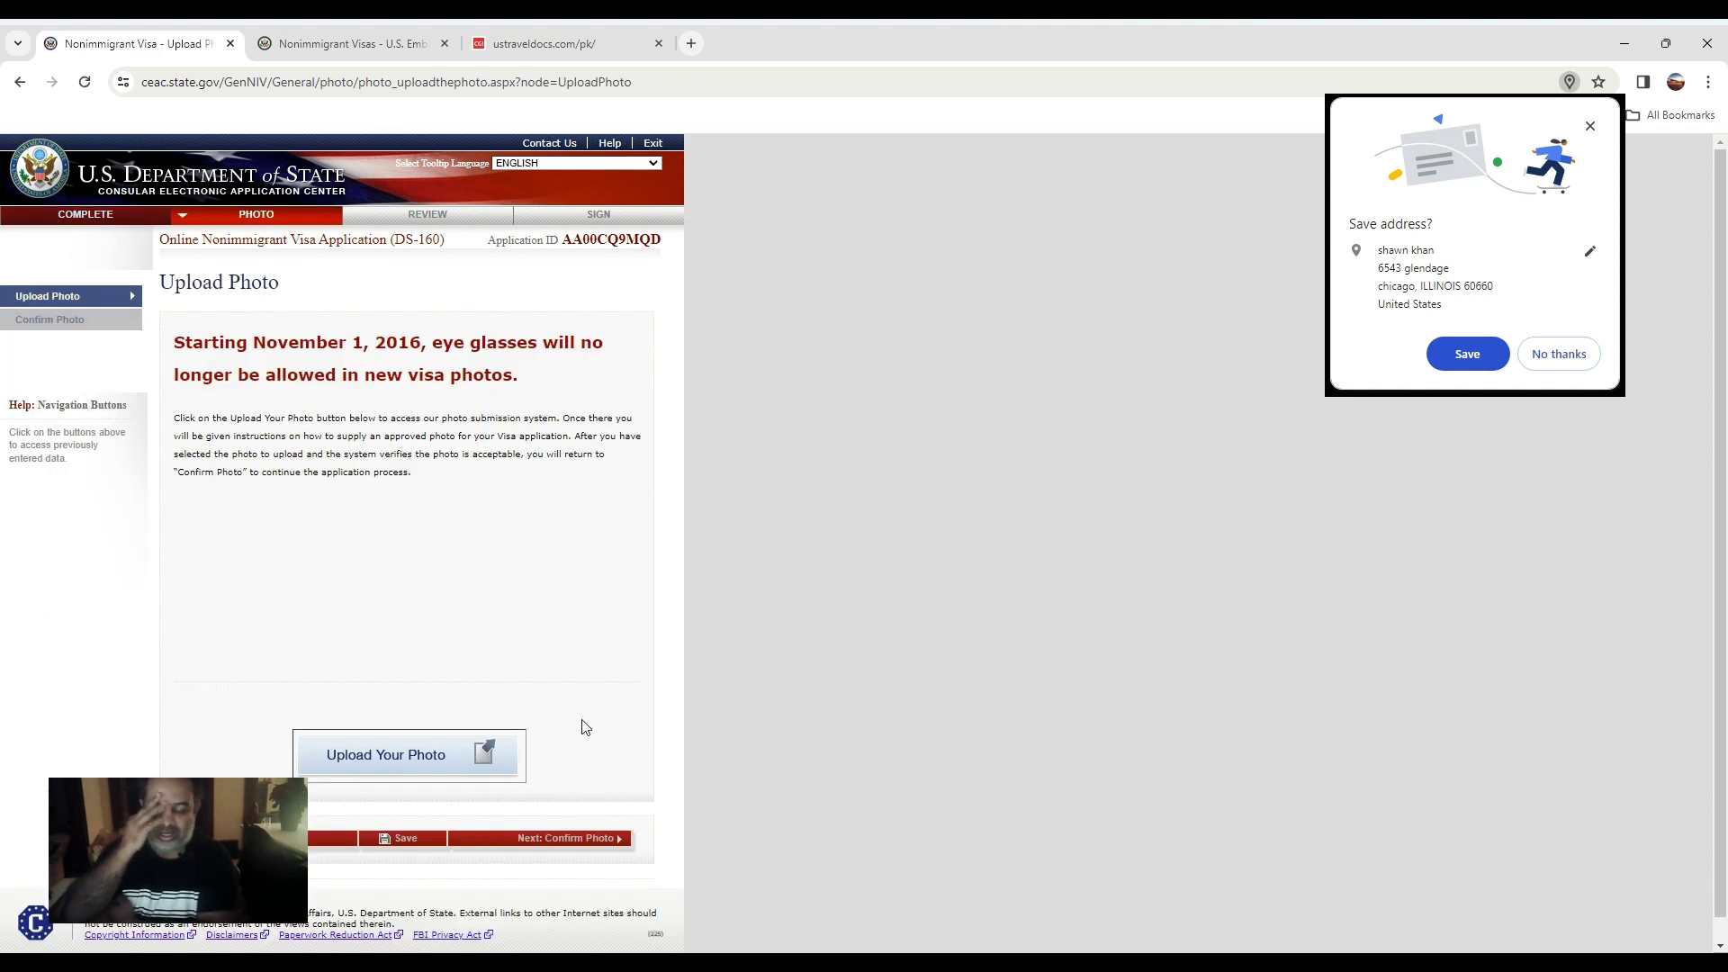
Go to the photo submission page and close the file picker without choosing a photo.
click(424, 755)
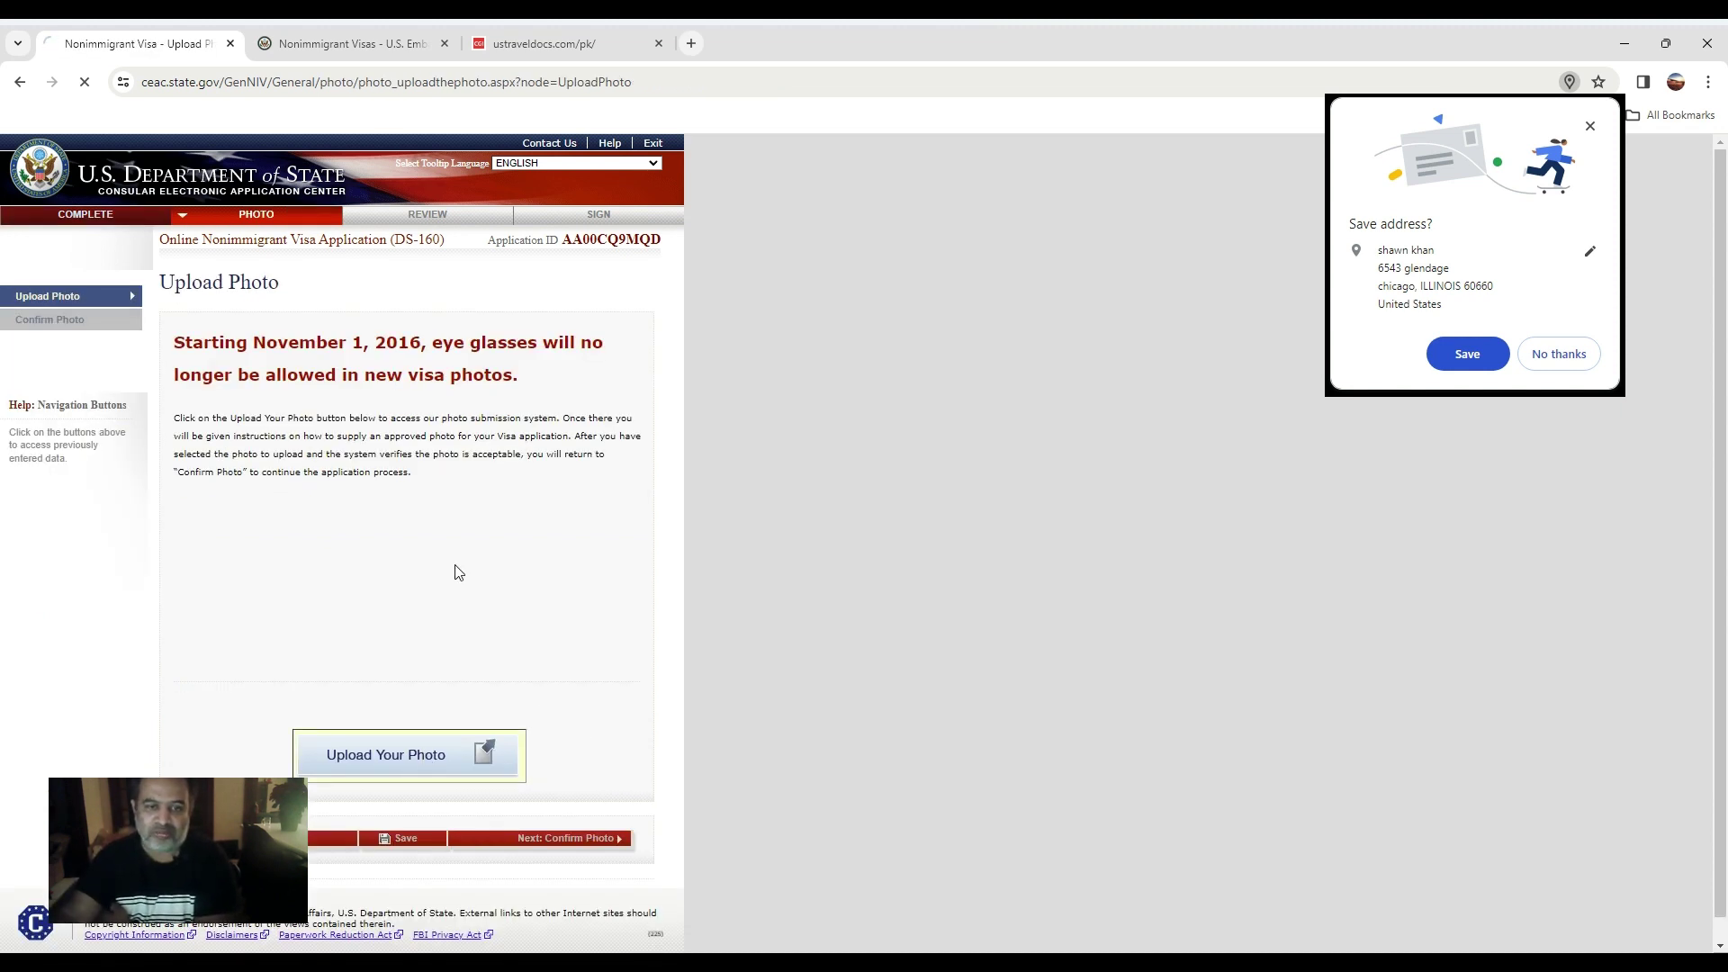
click(309, 655)
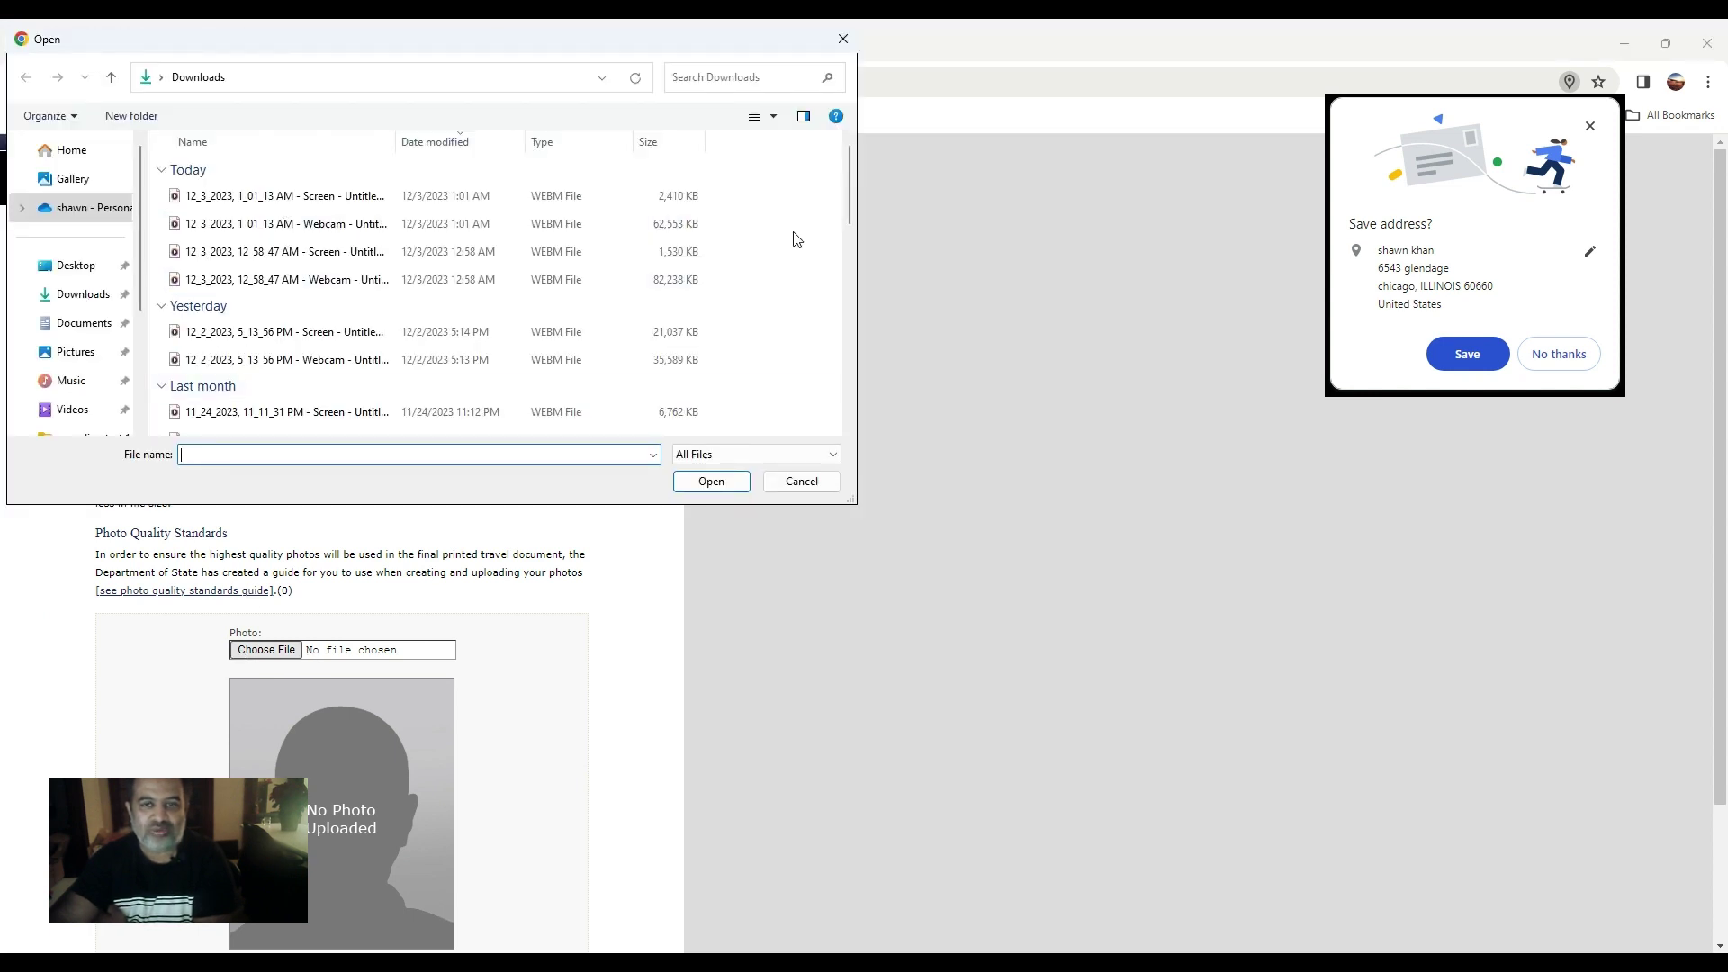
click(839, 45)
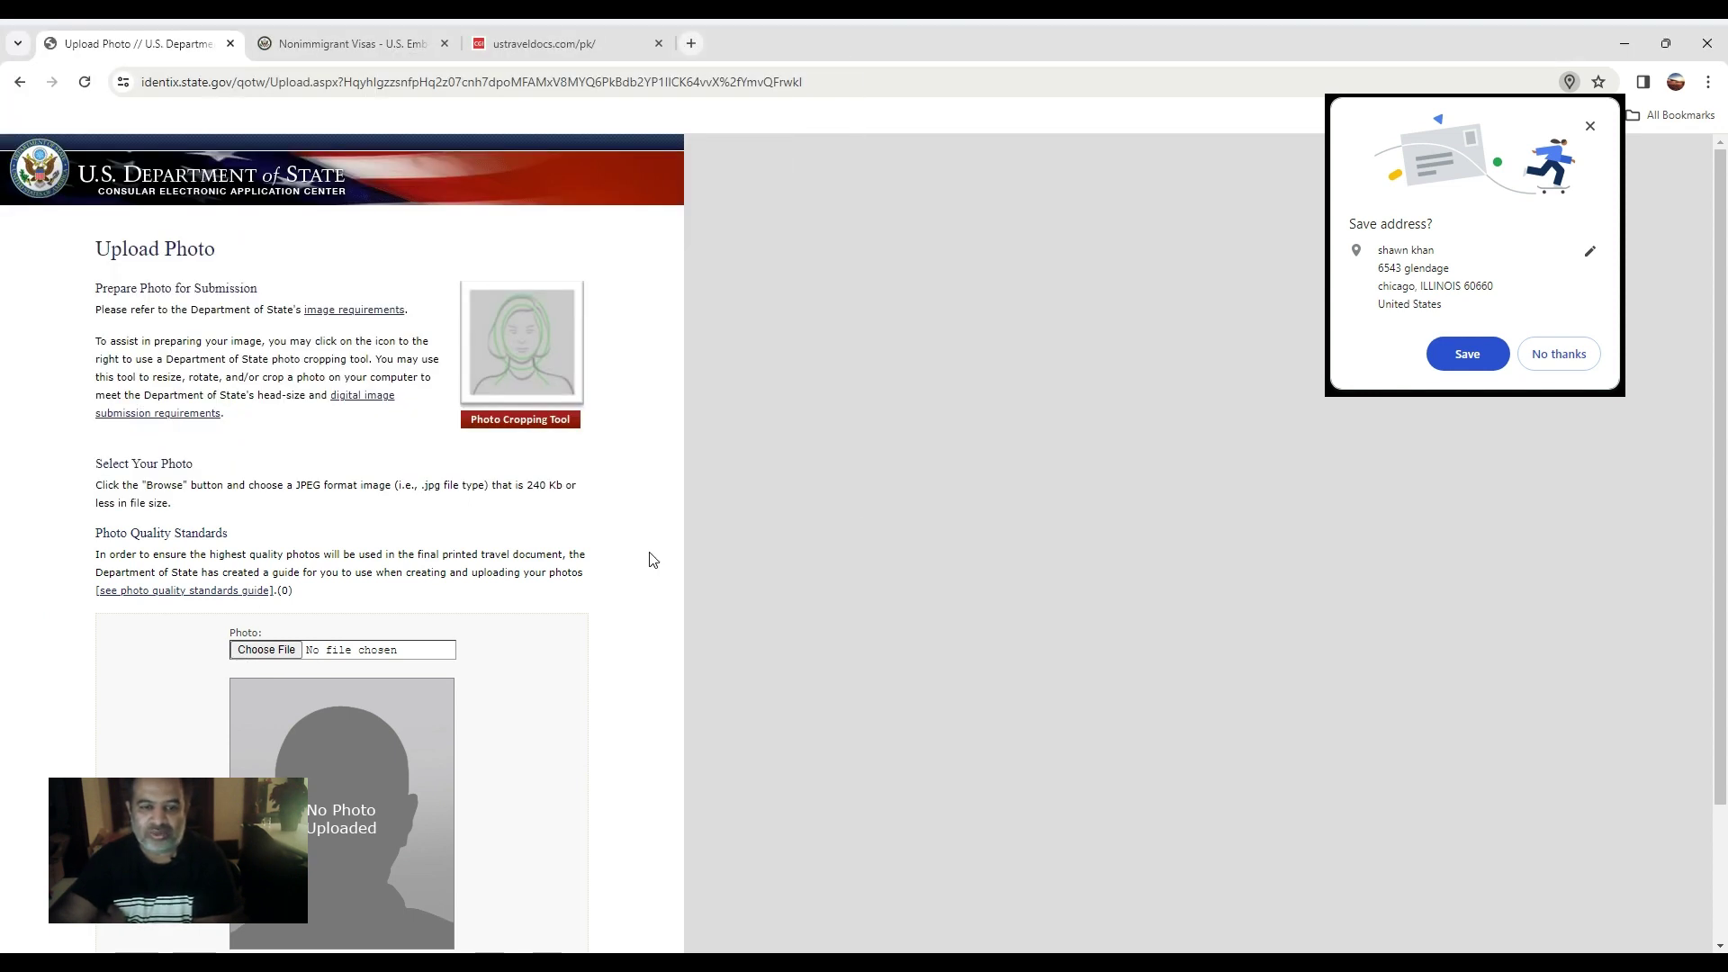
scroll(644, 585, down, 2)
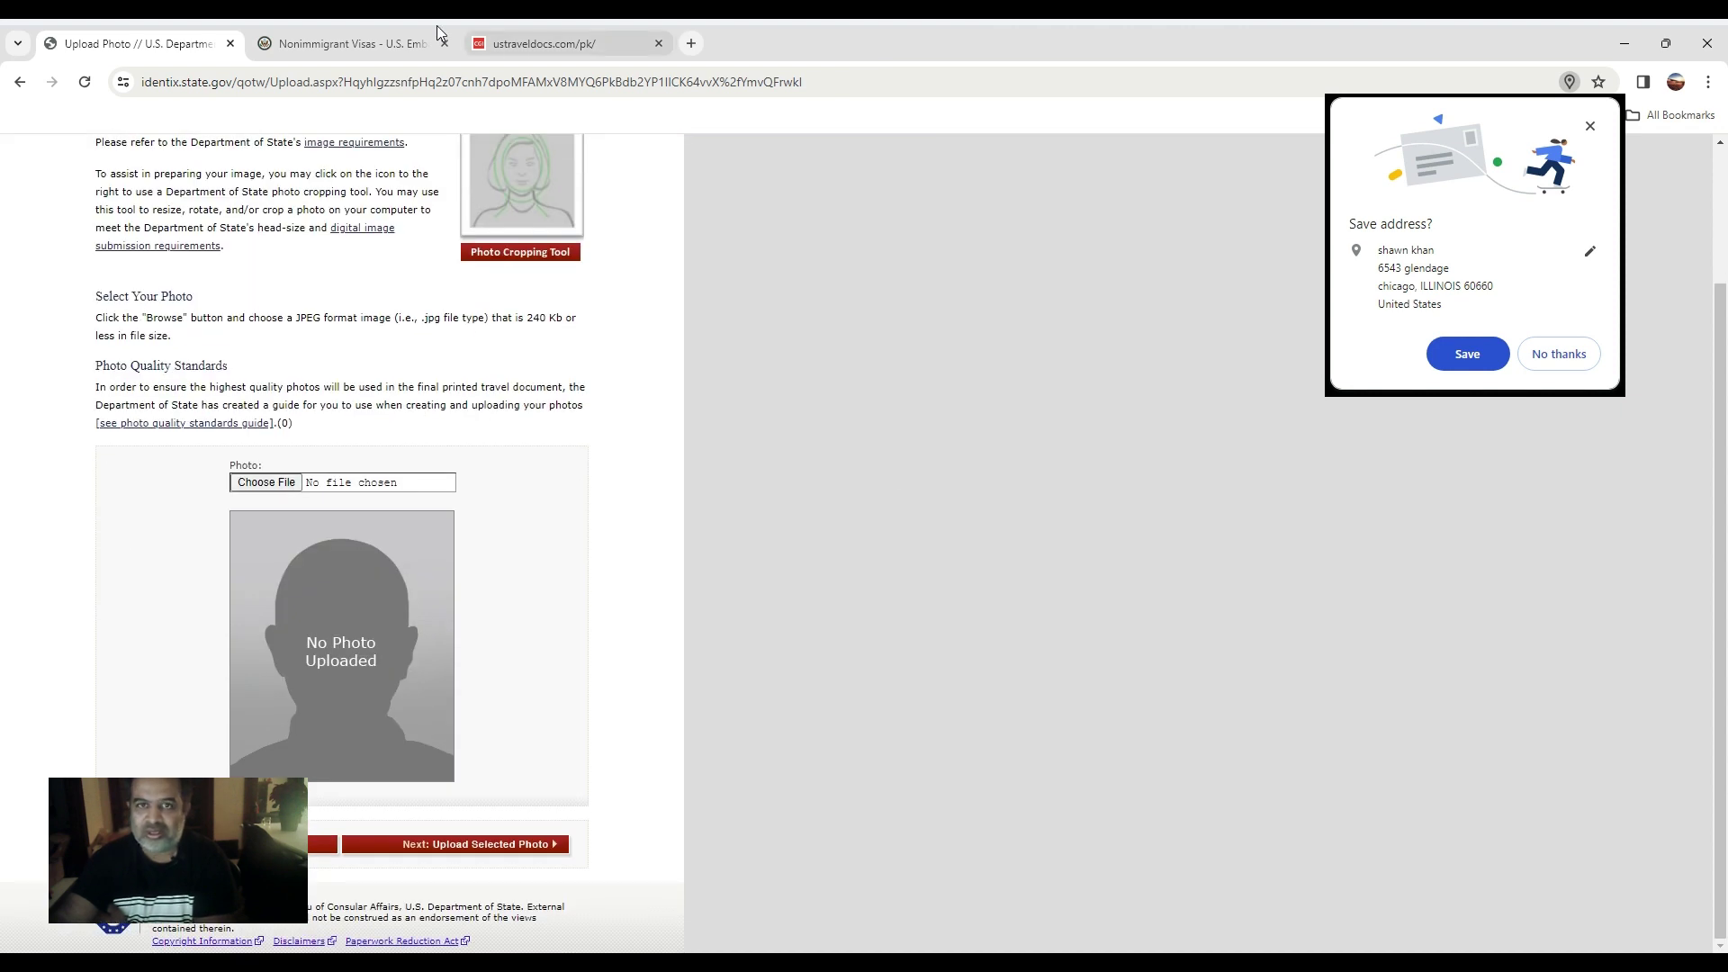
Open gmail.com in a new browser tab and scroll to the email with the photo.
click(691, 43)
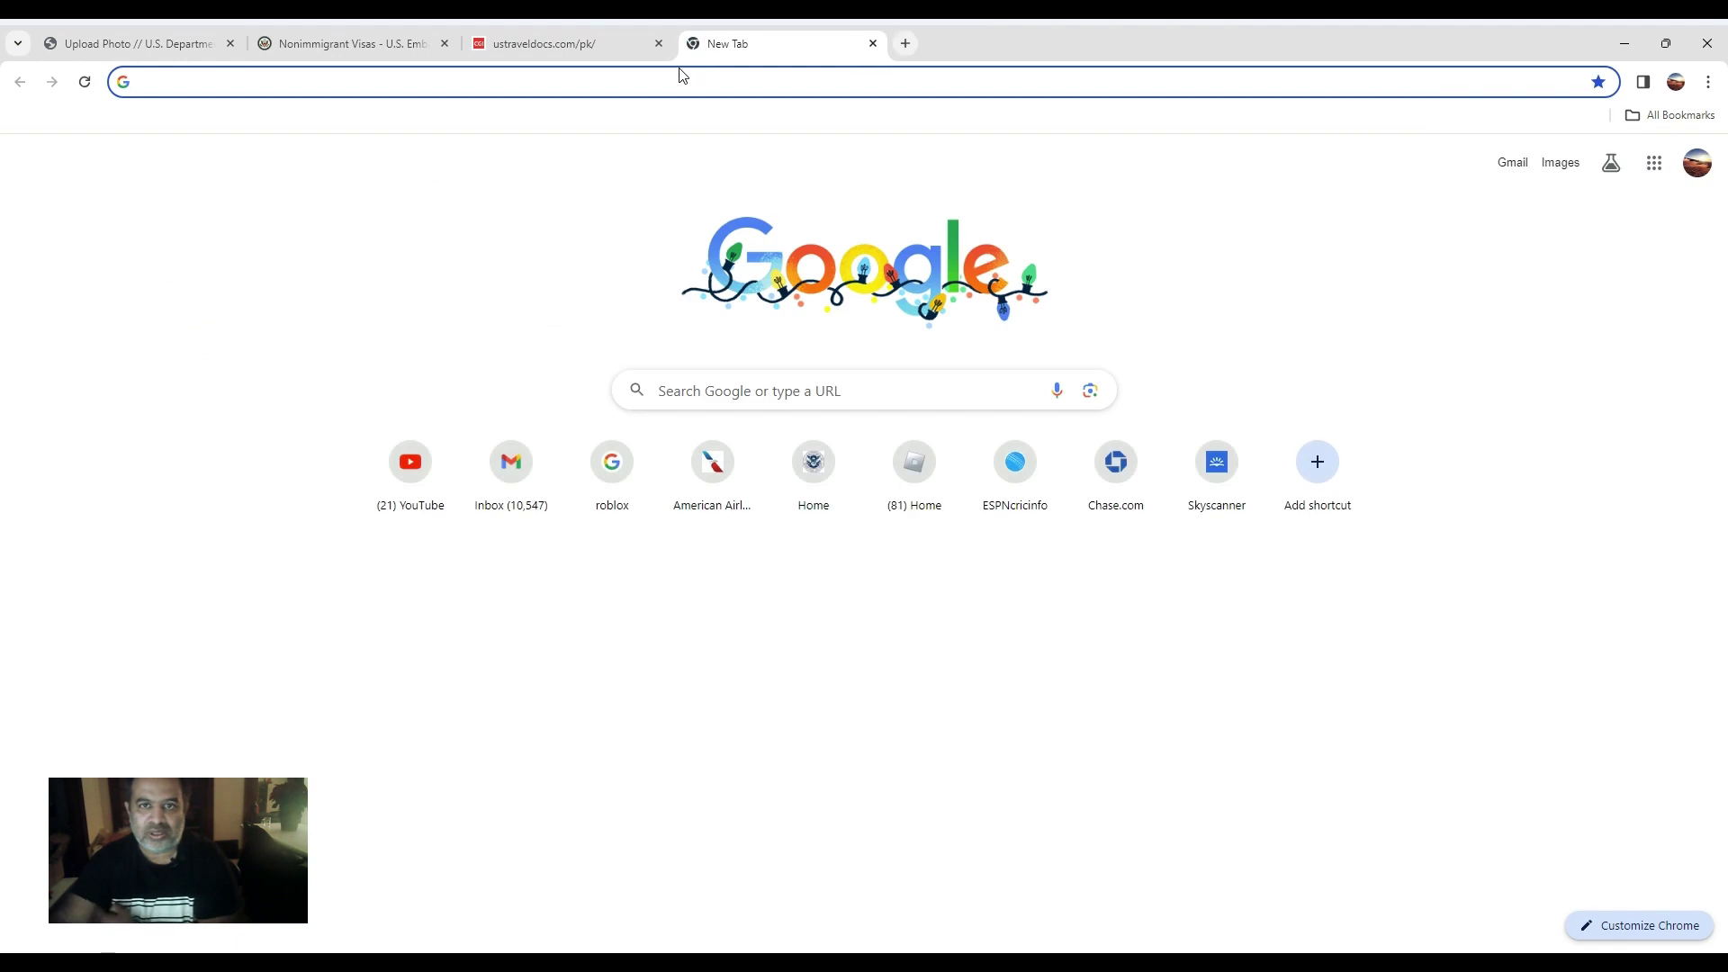
text(kha)
key(BackSpace)
key(BackSpace)
key(BackSpace)
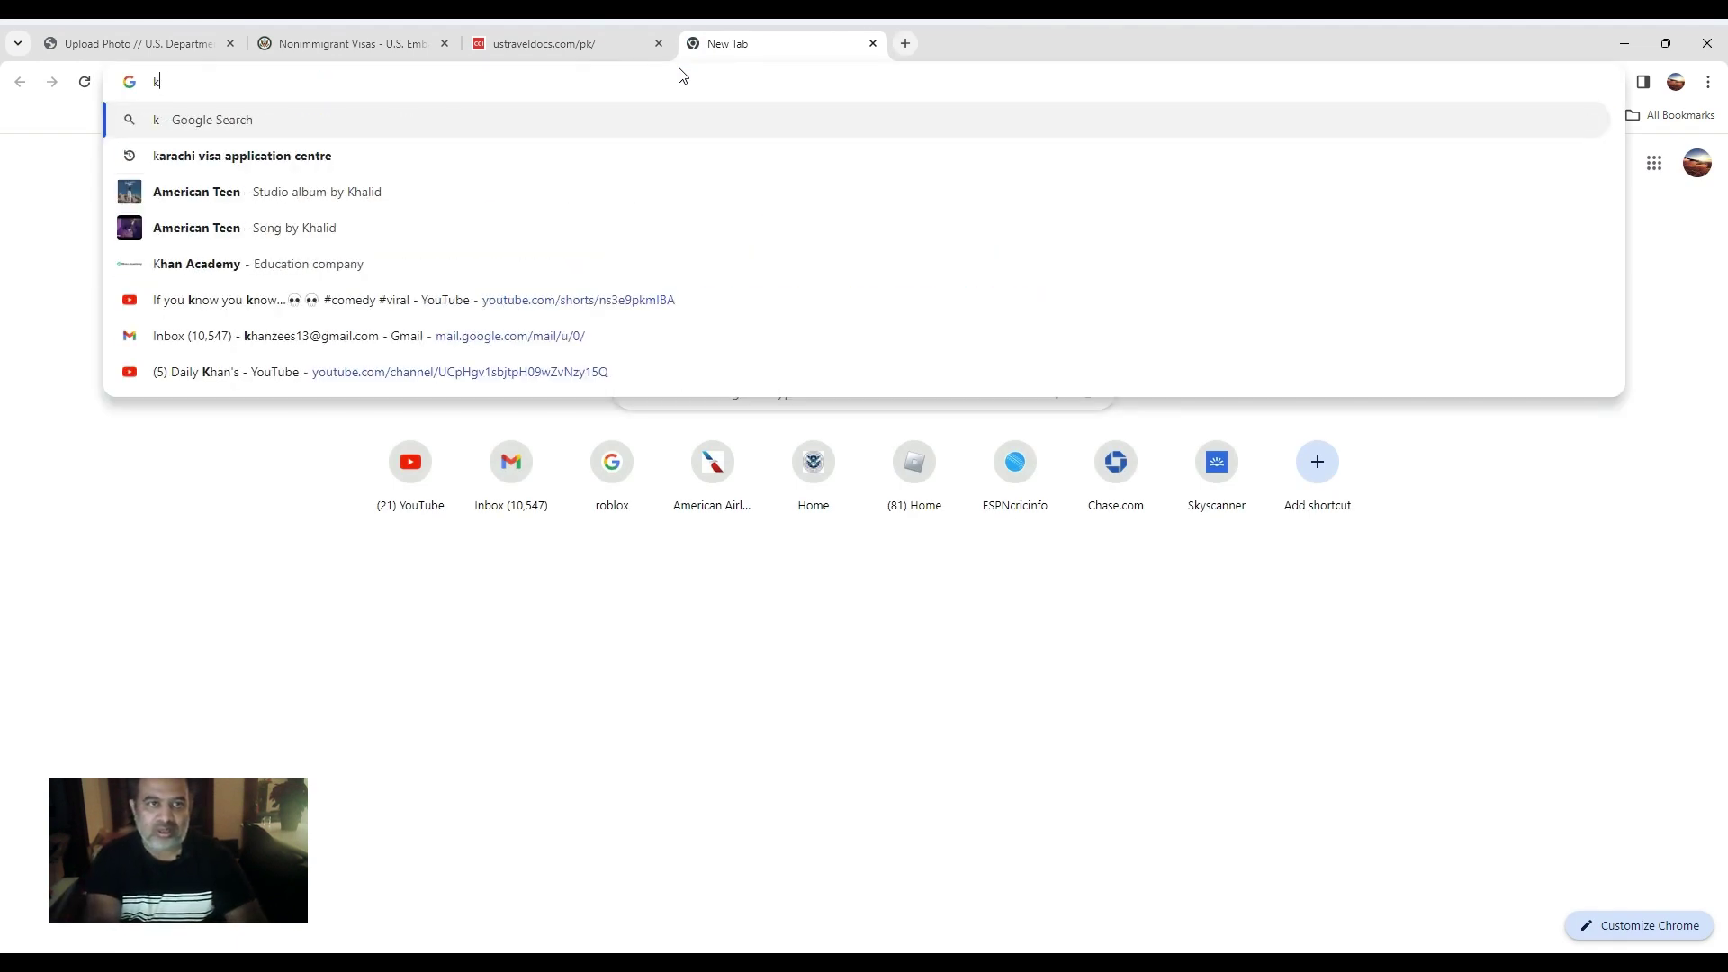
text(gmail.com)
key(Return)
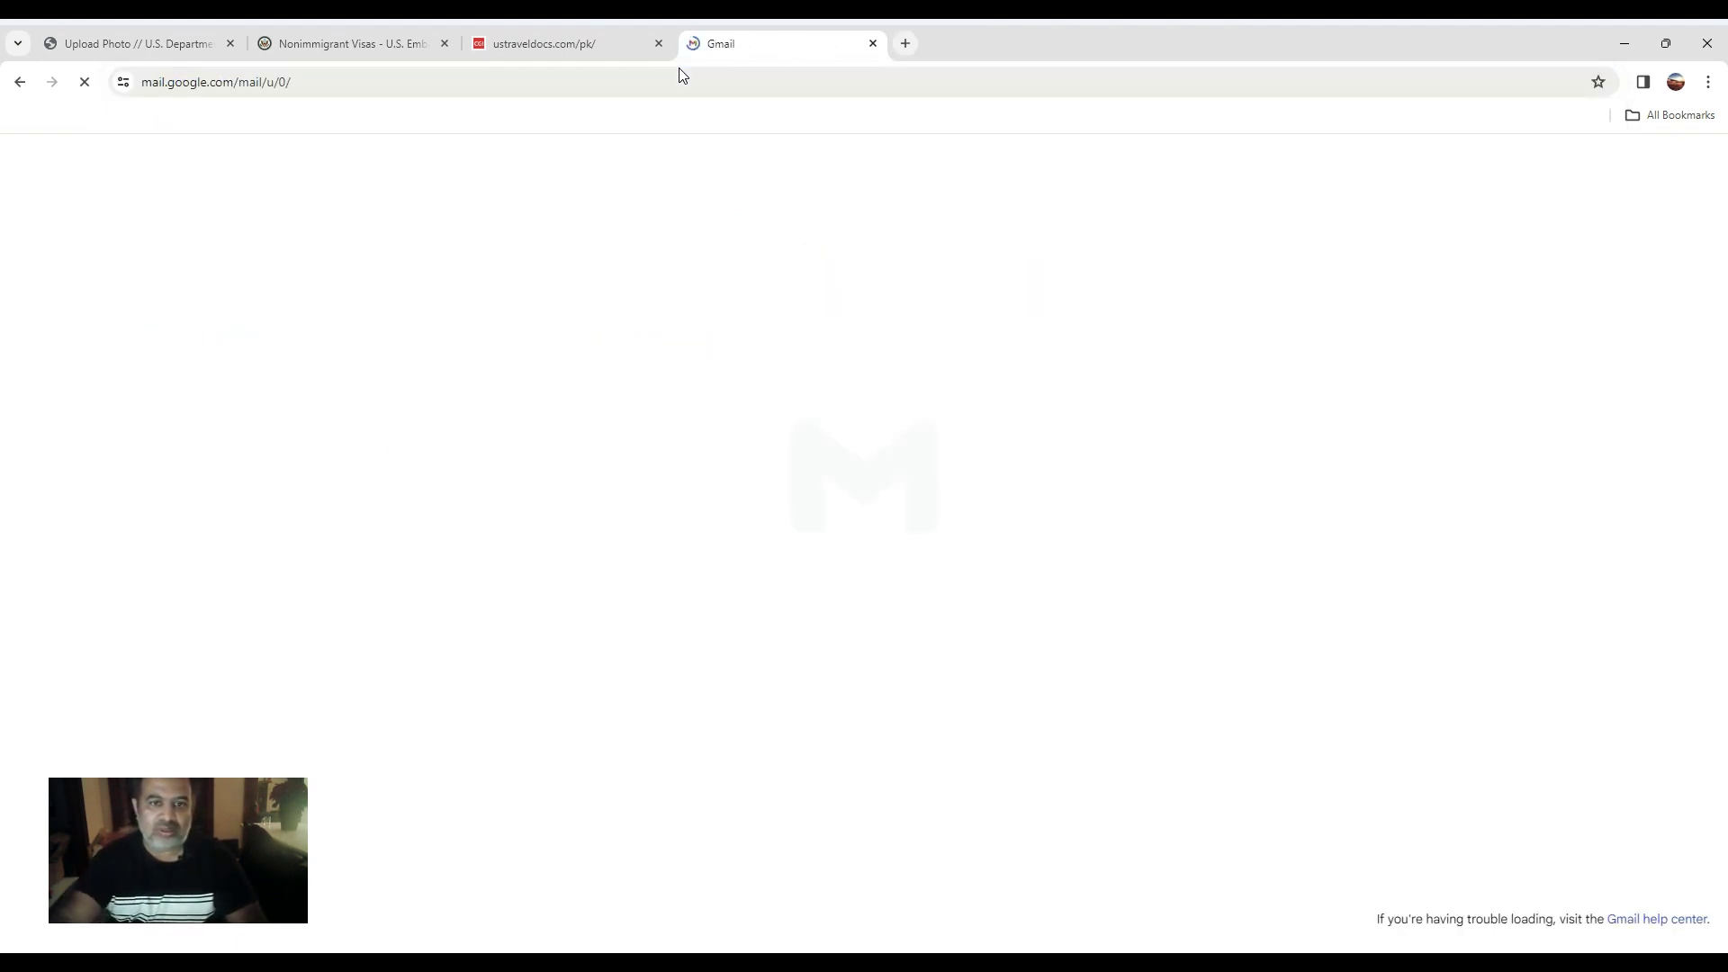
scroll(551, 396, down, 3)
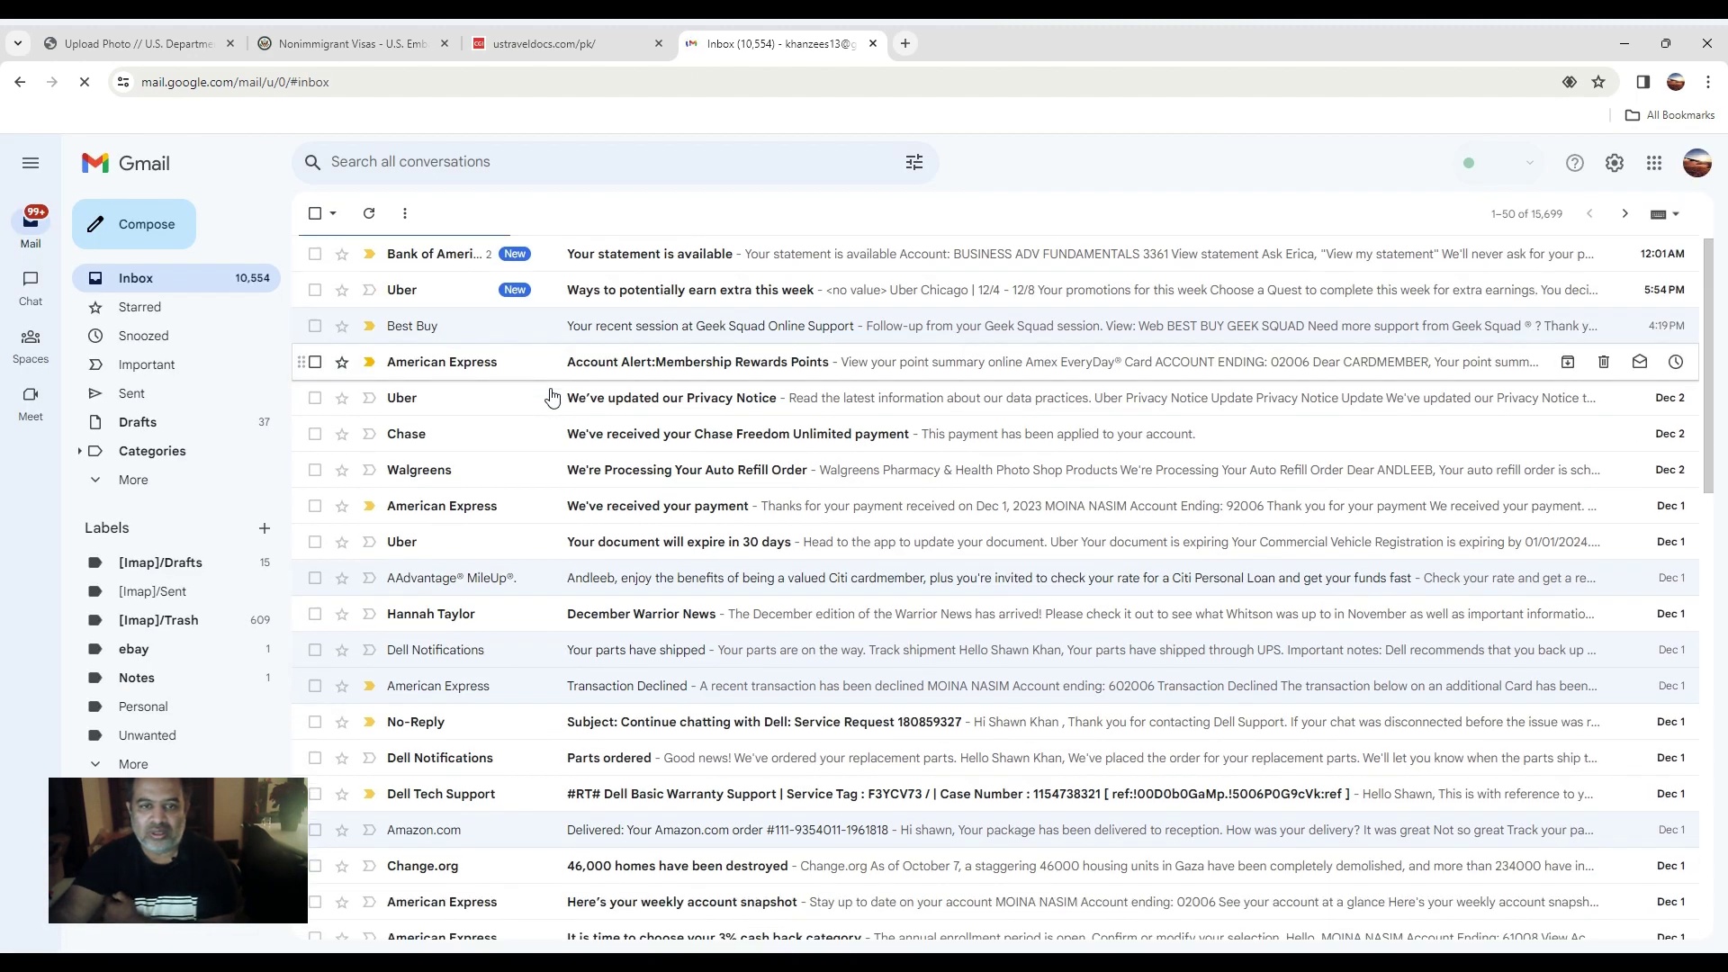
scroll(552, 396, down, 2)
click(637, 692)
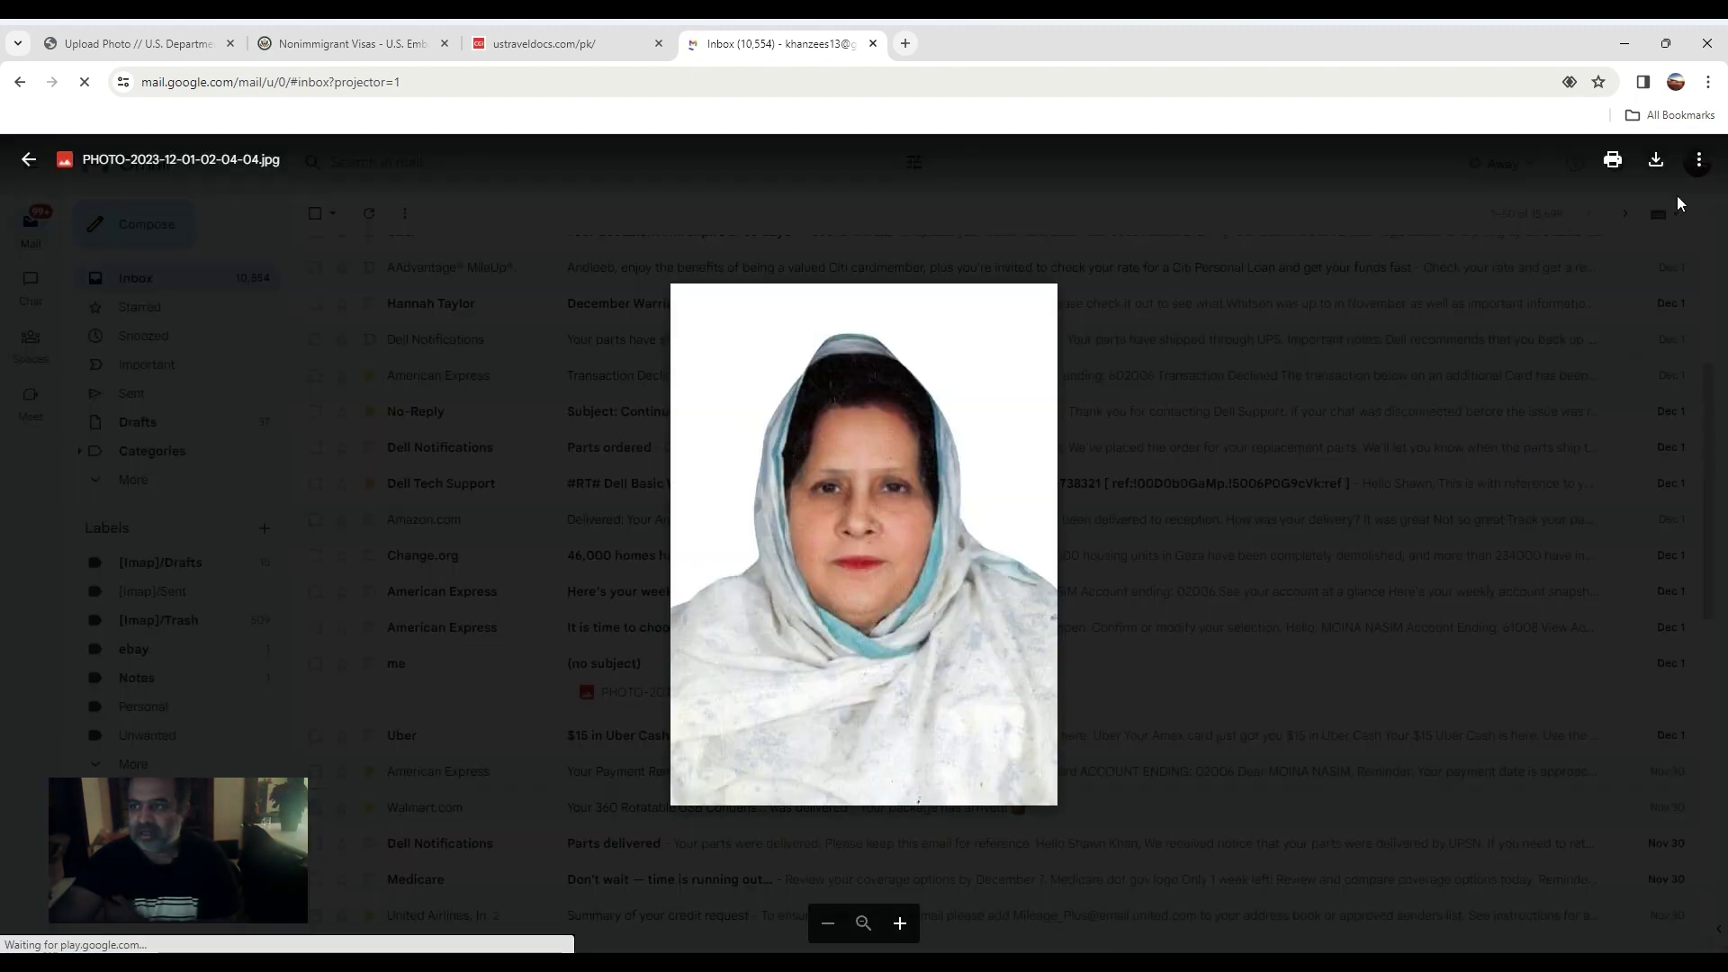
click(1659, 162)
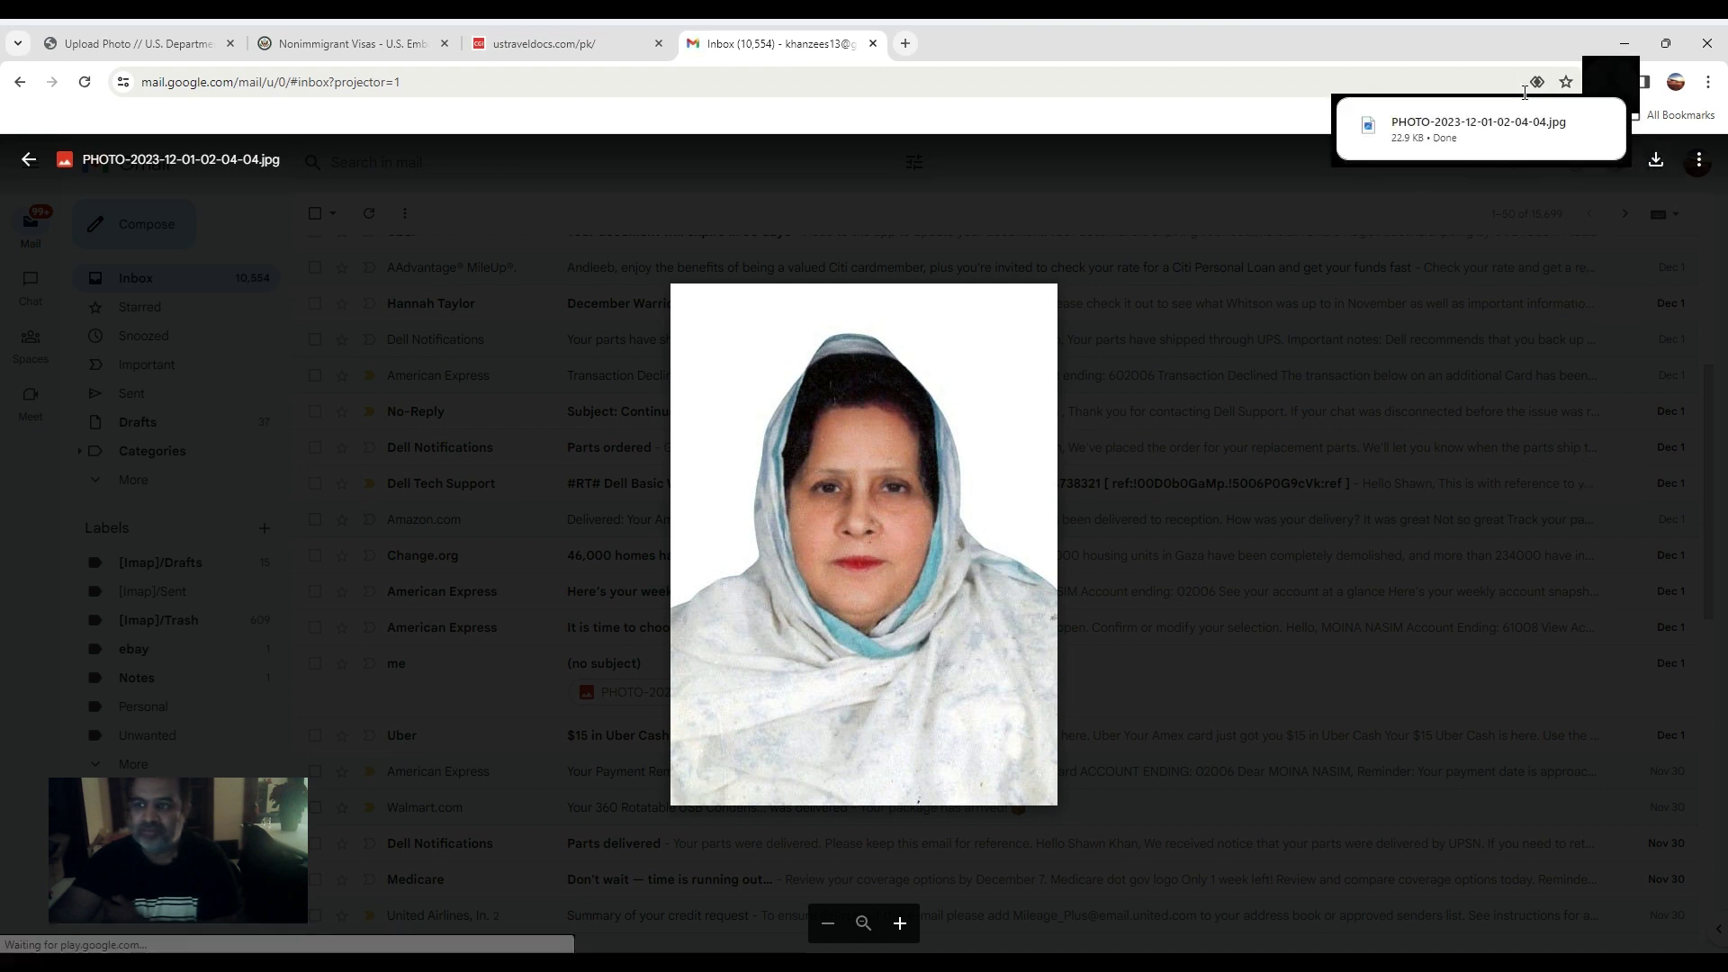
click(1625, 44)
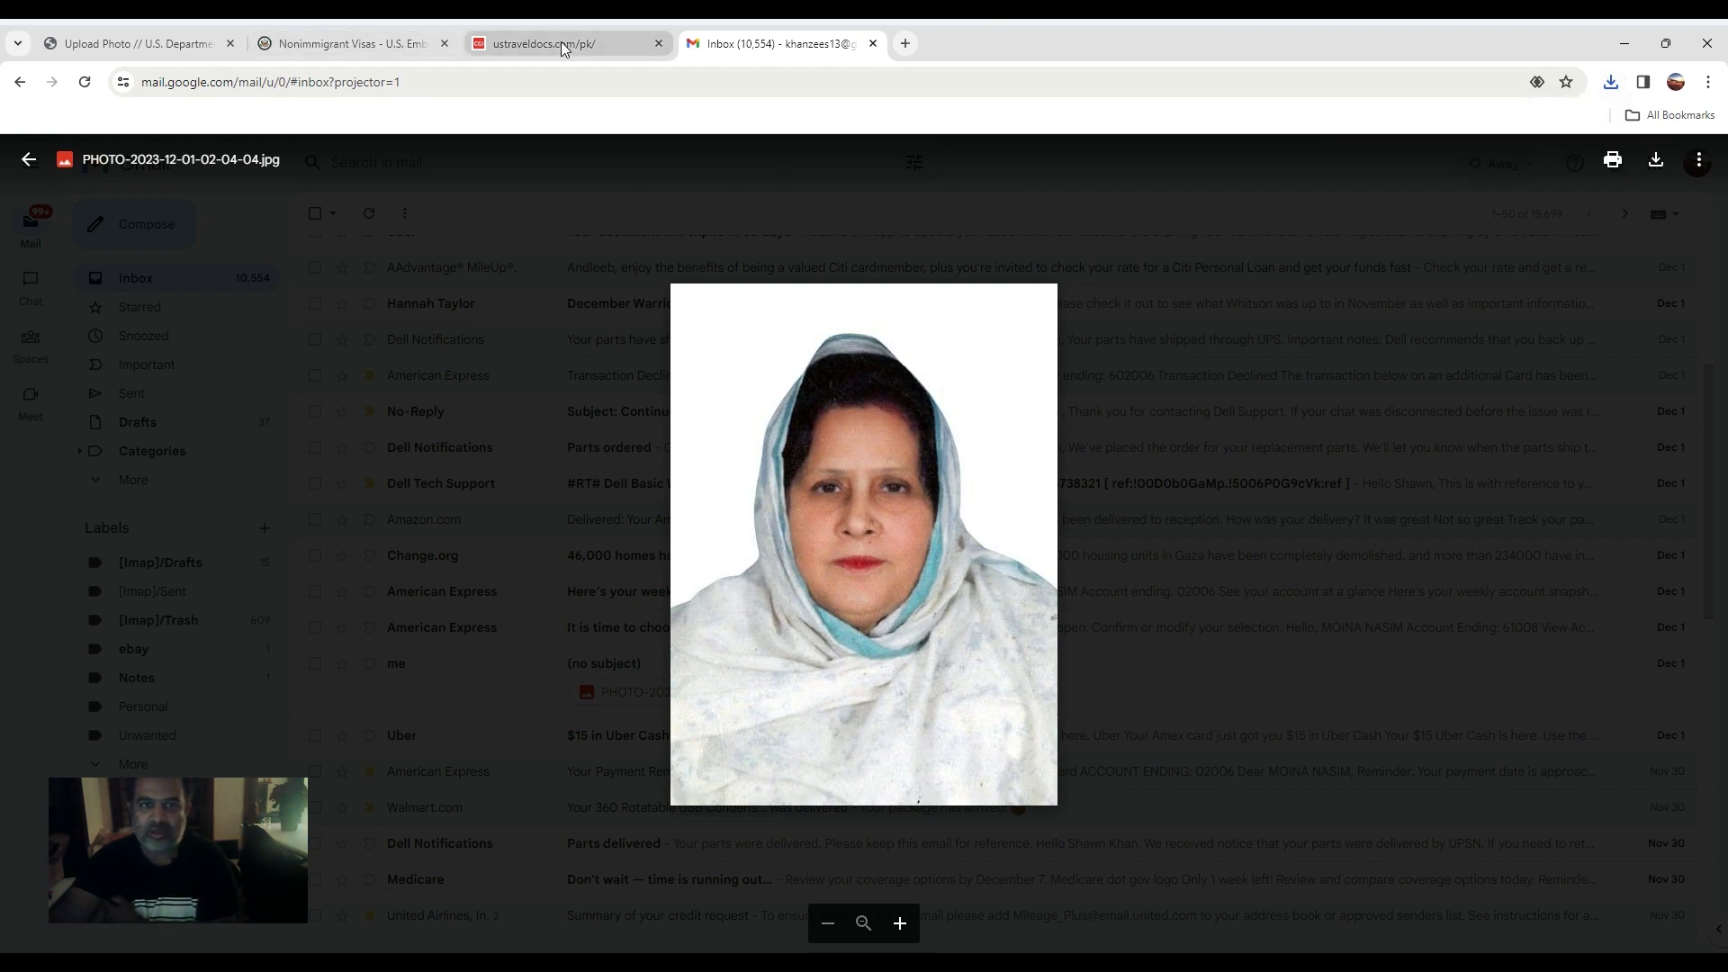
click(498, 45)
click(342, 43)
click(135, 43)
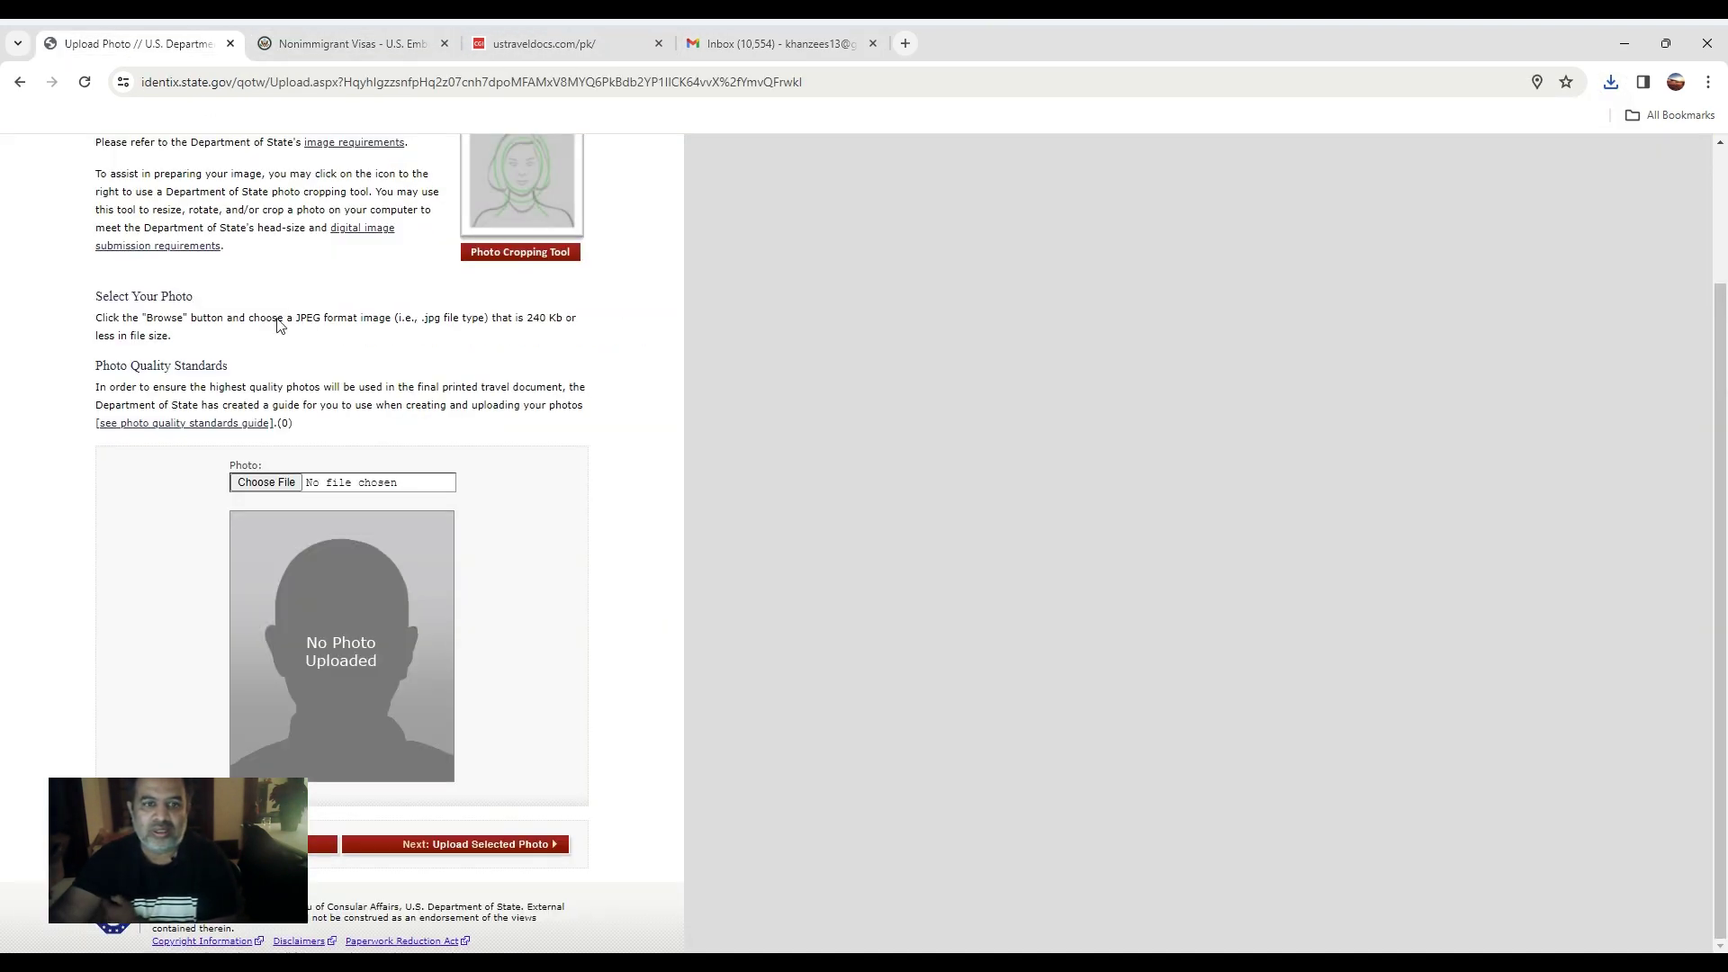
click(243, 483)
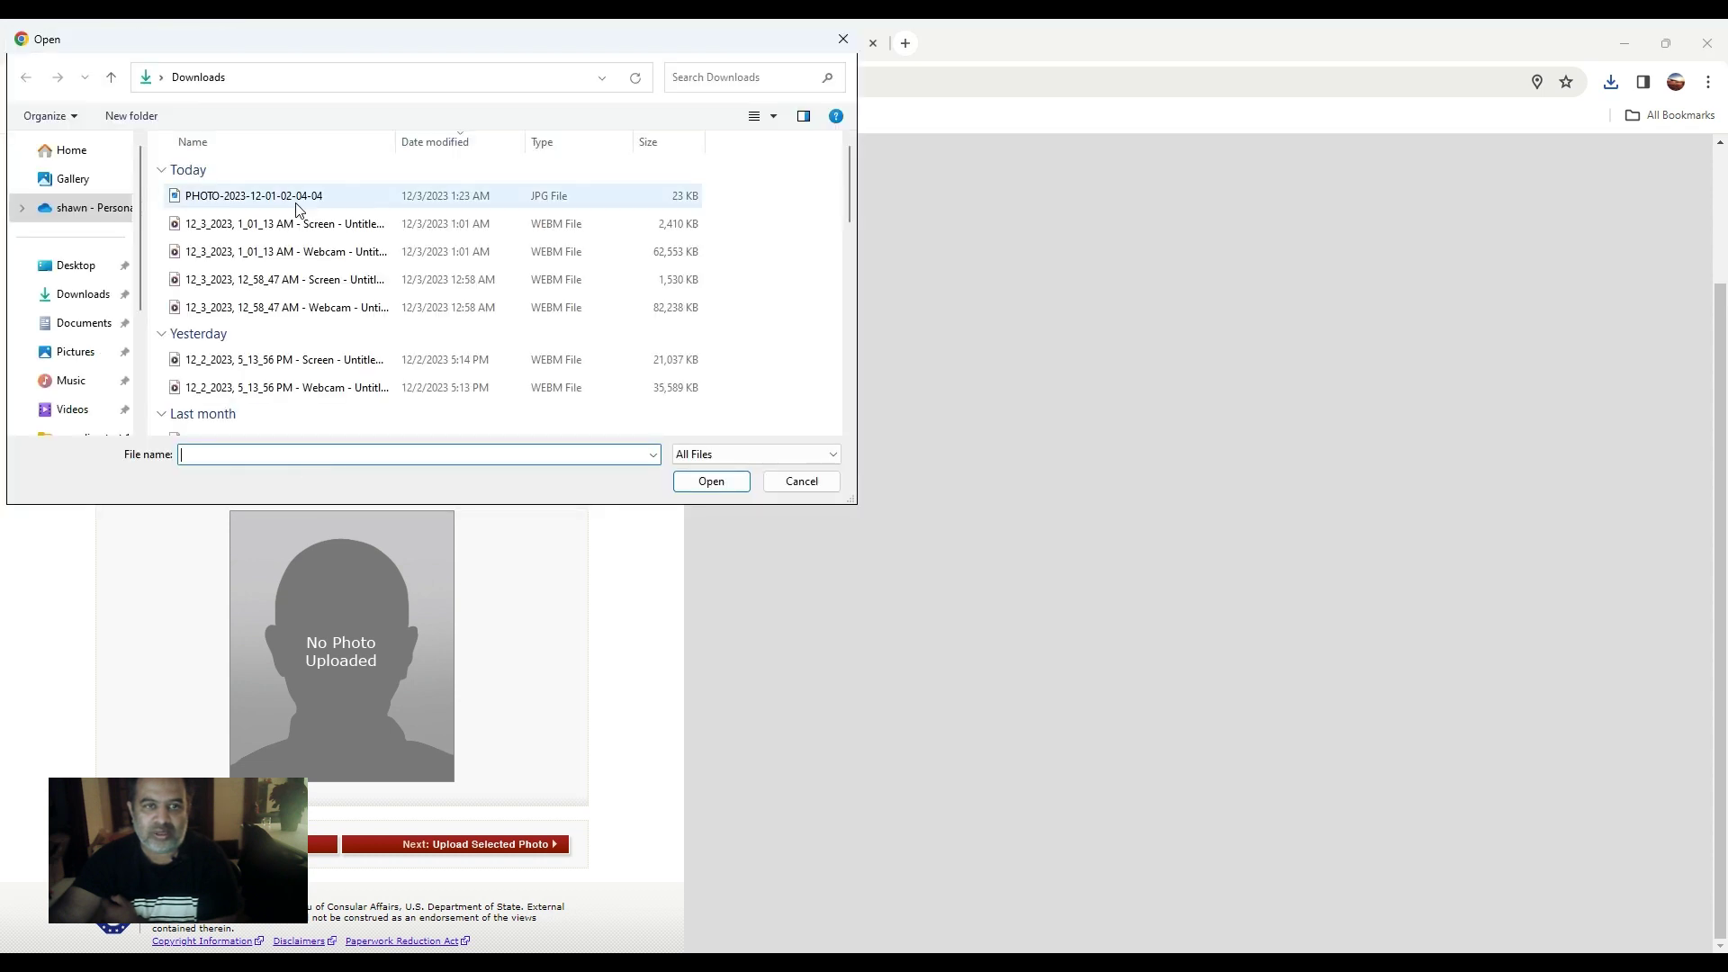
click(202, 198)
double_click(202, 197)
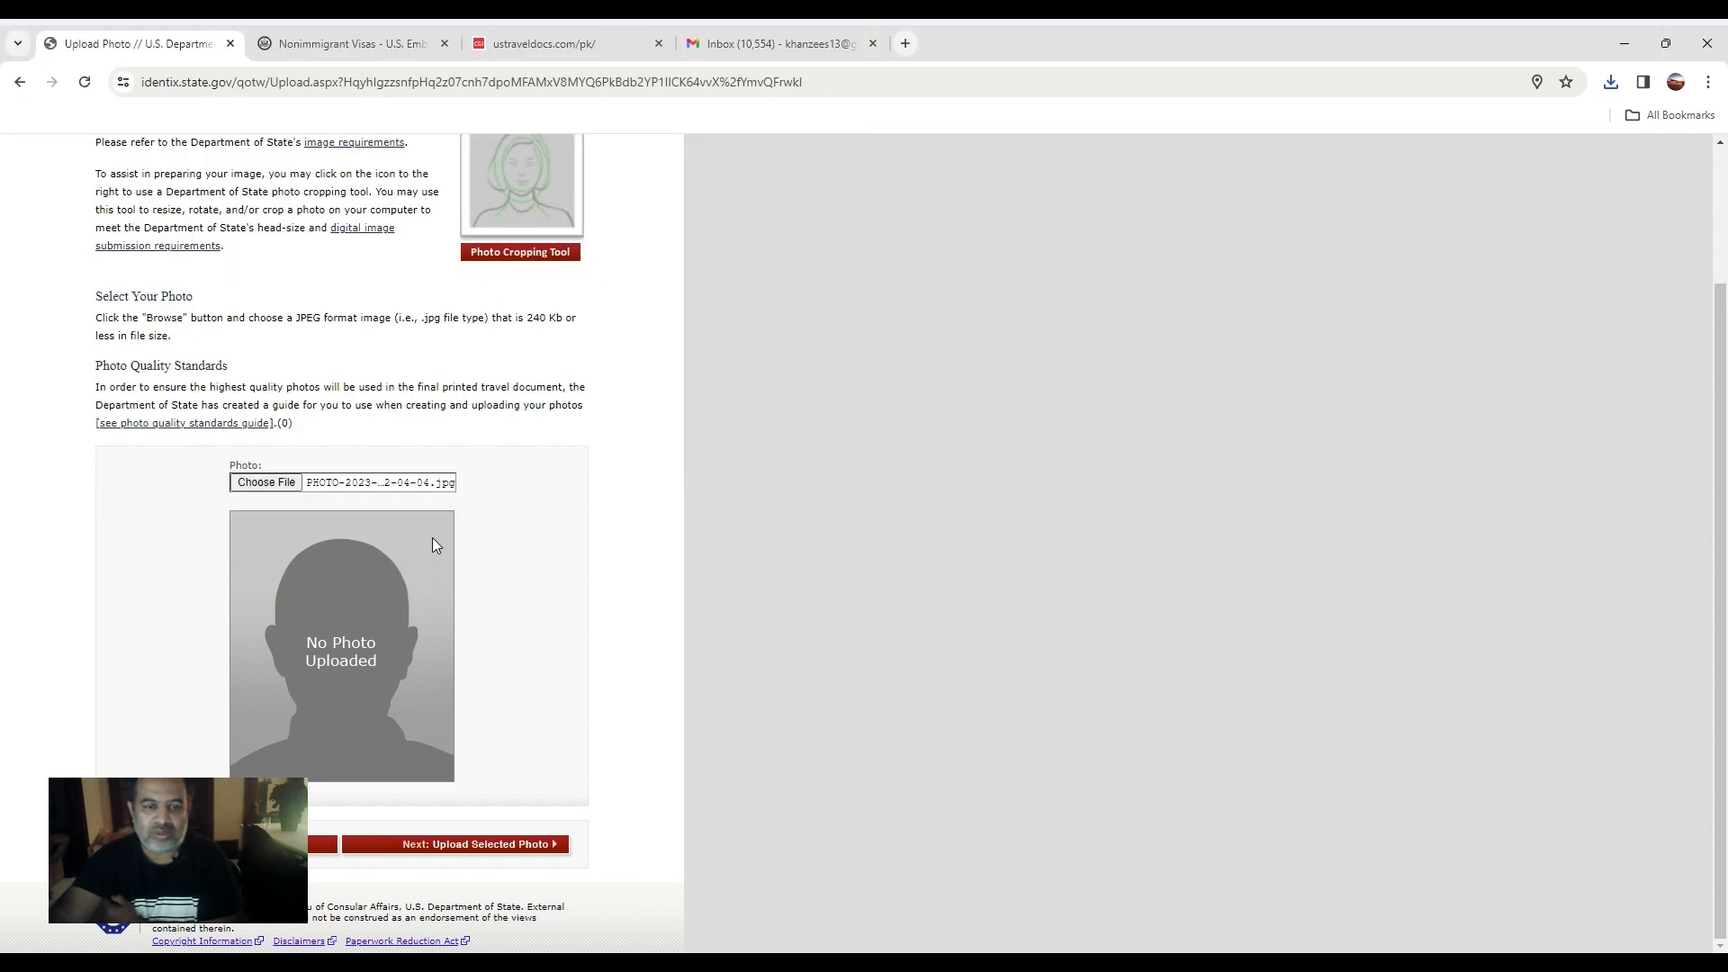
click(515, 851)
Keep the accepted photo and proceed toward reviewing the application.
scroll(405, 702, down, 1)
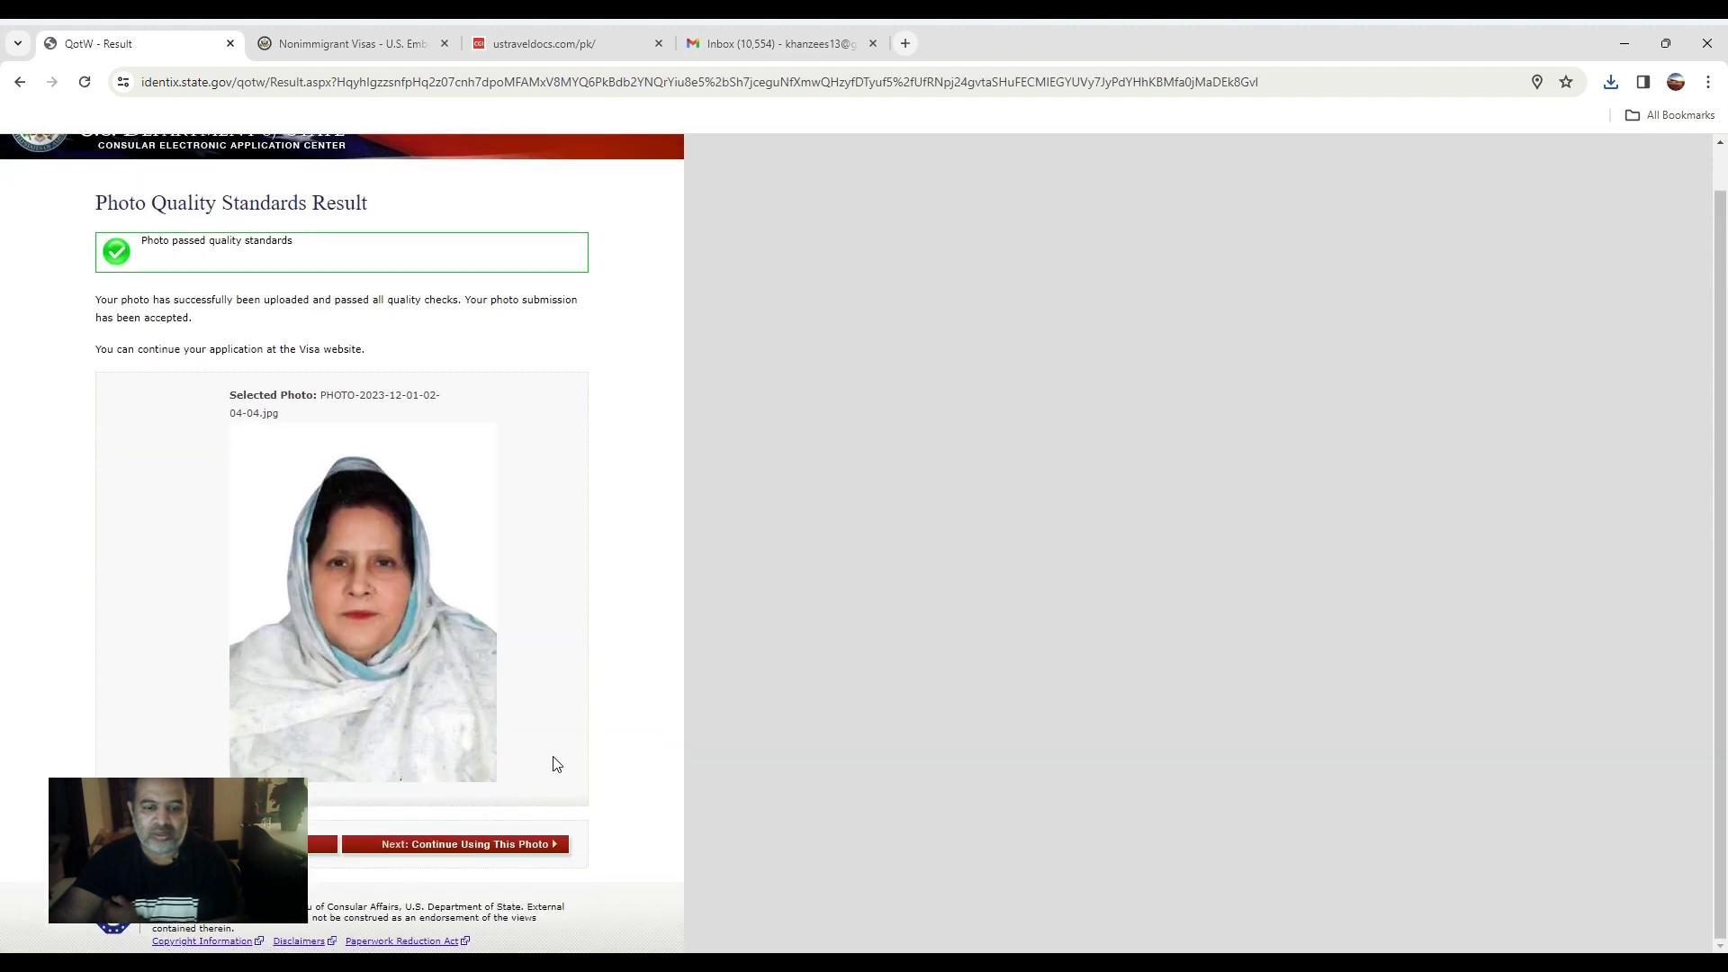
click(542, 846)
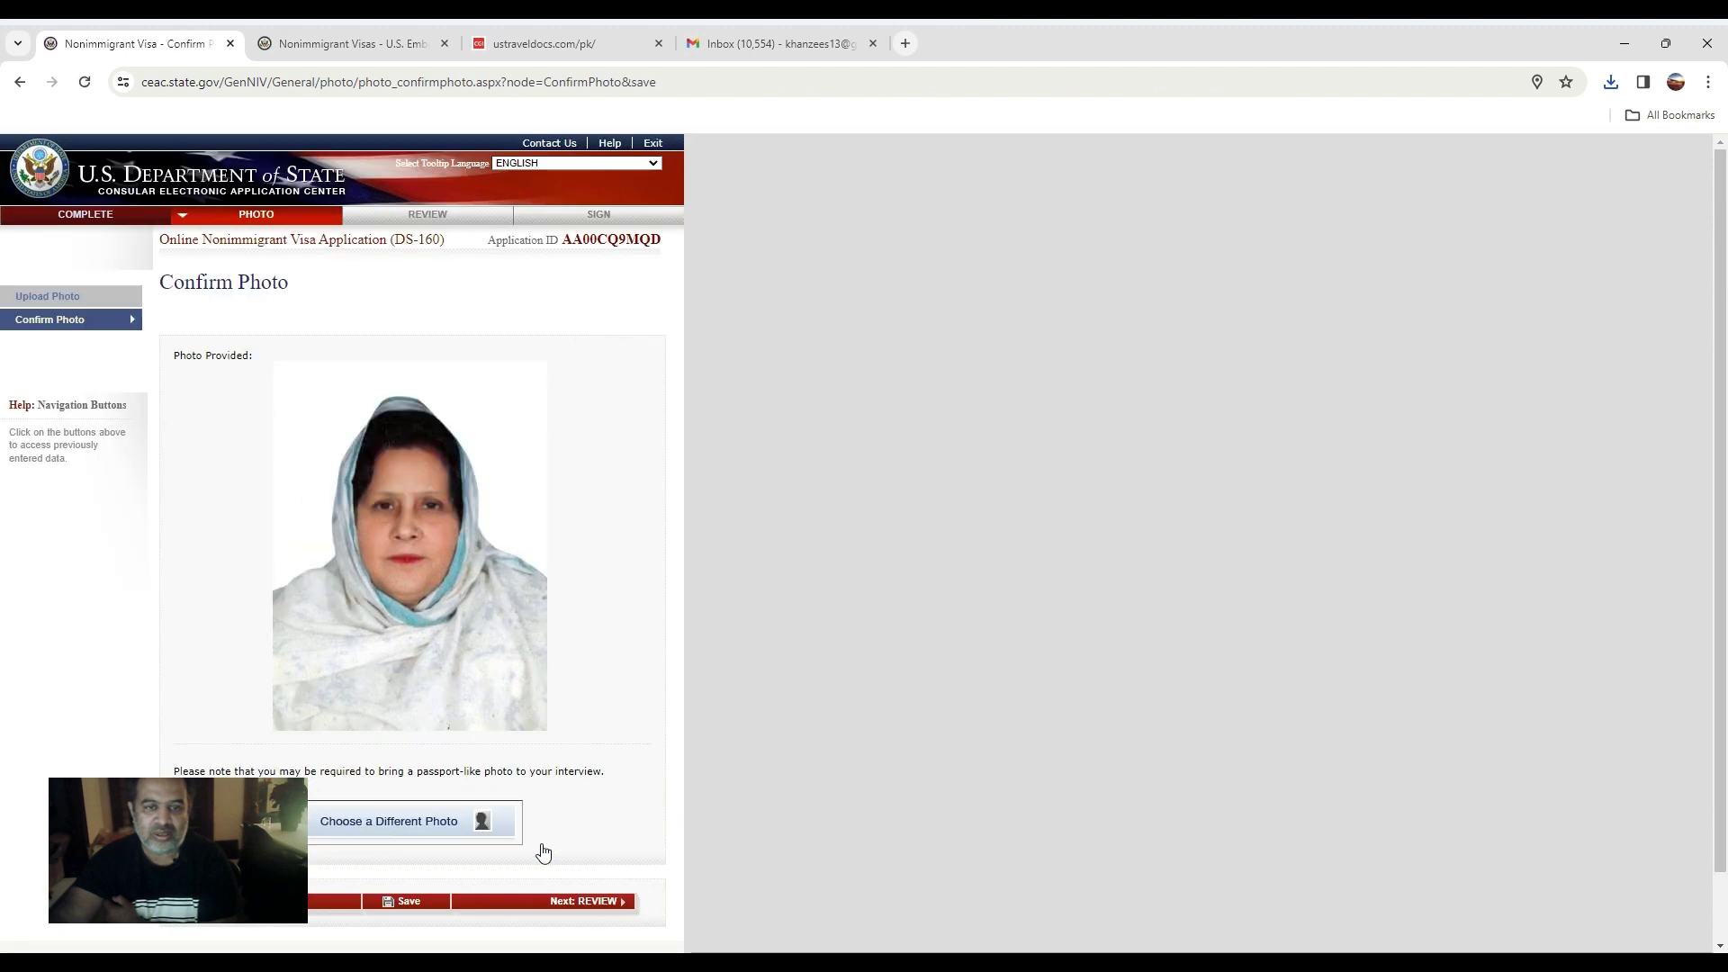
click(602, 834)
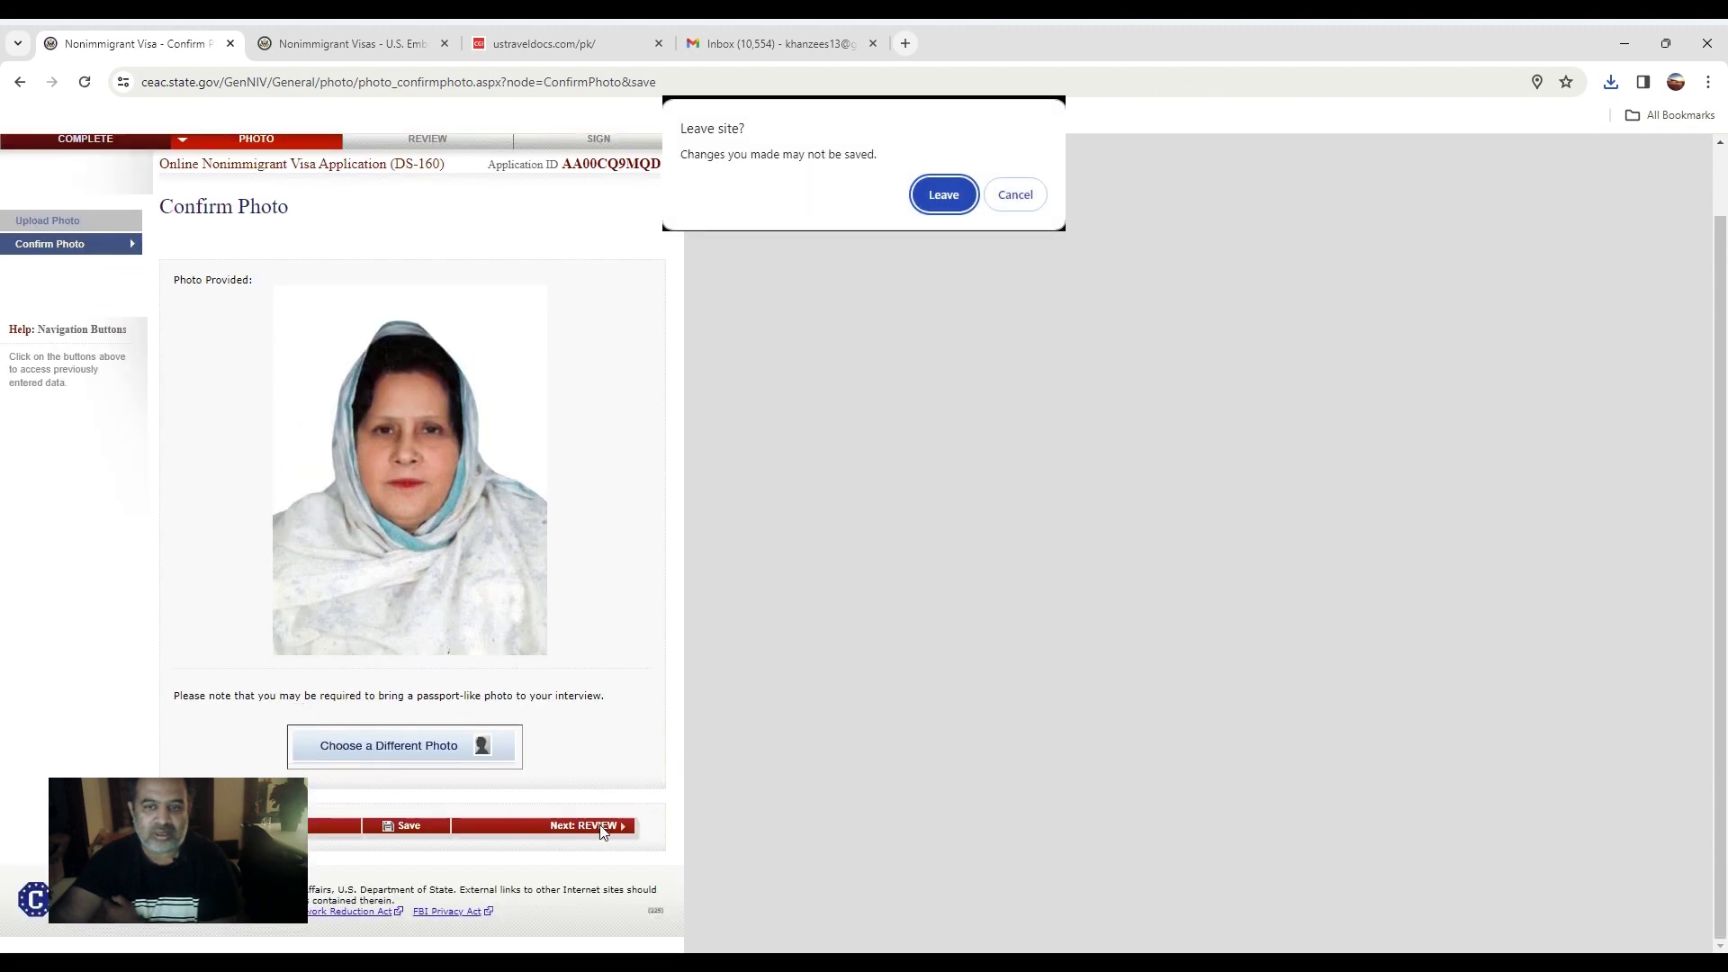
Confirm leaving the page and scroll through the personal, address, phone and passport review.
click(941, 195)
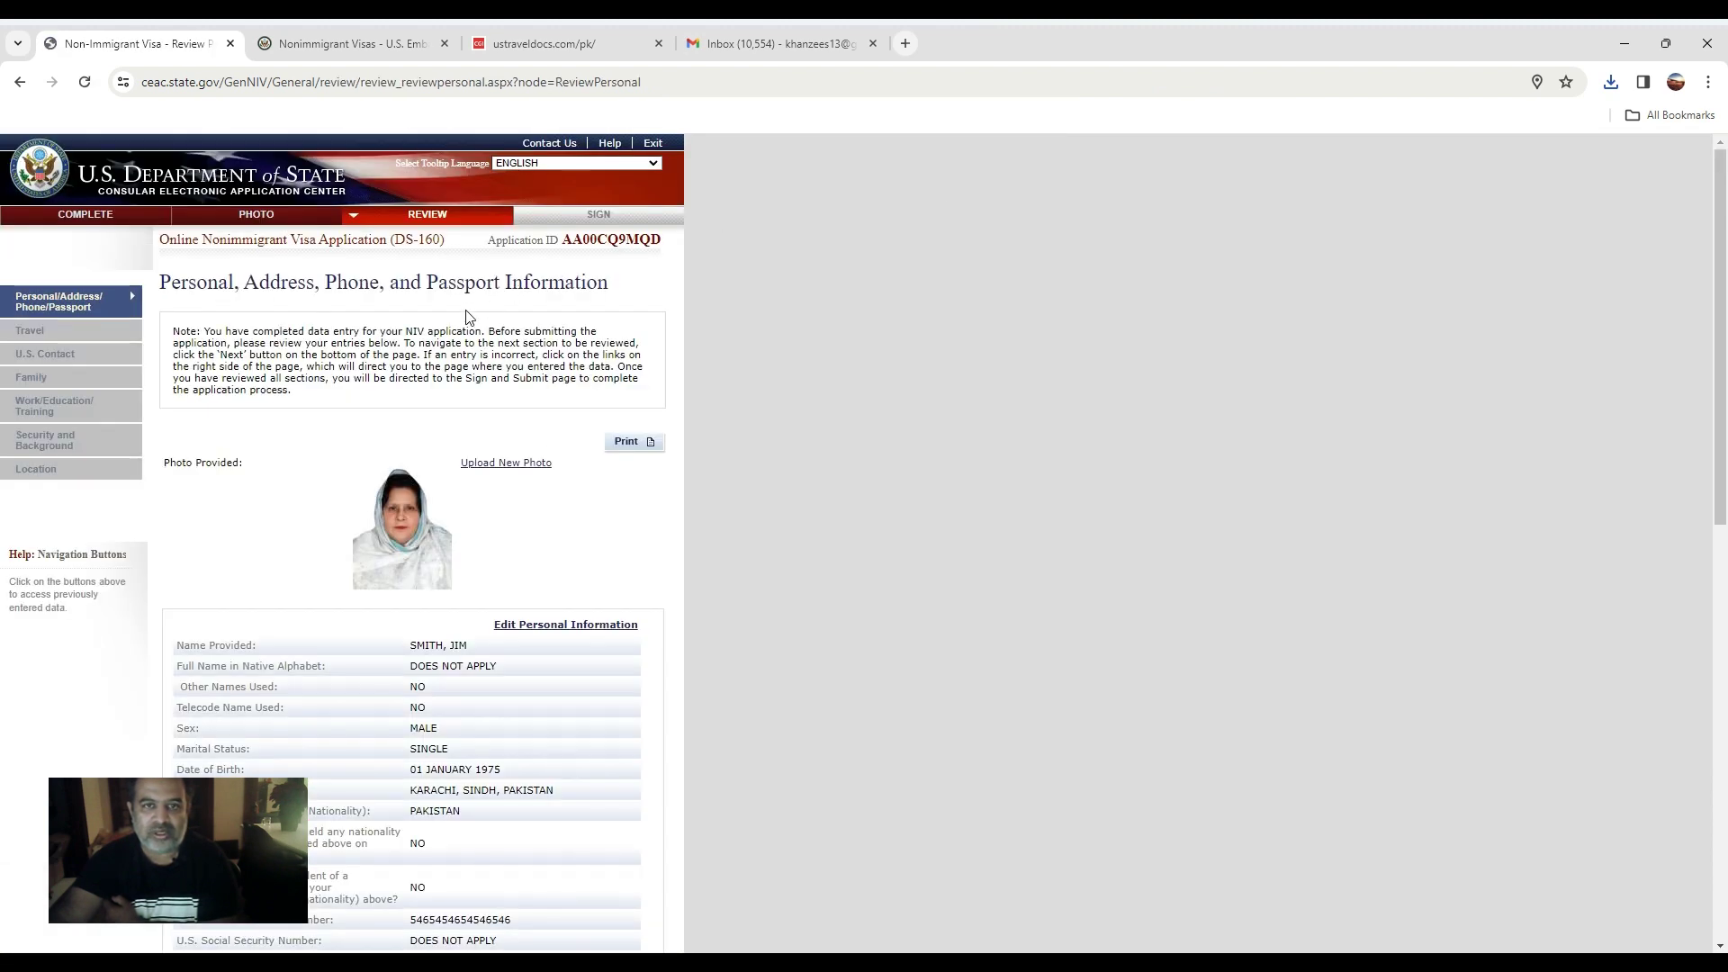
scroll(461, 342, down, 5)
scroll(455, 361, down, 8)
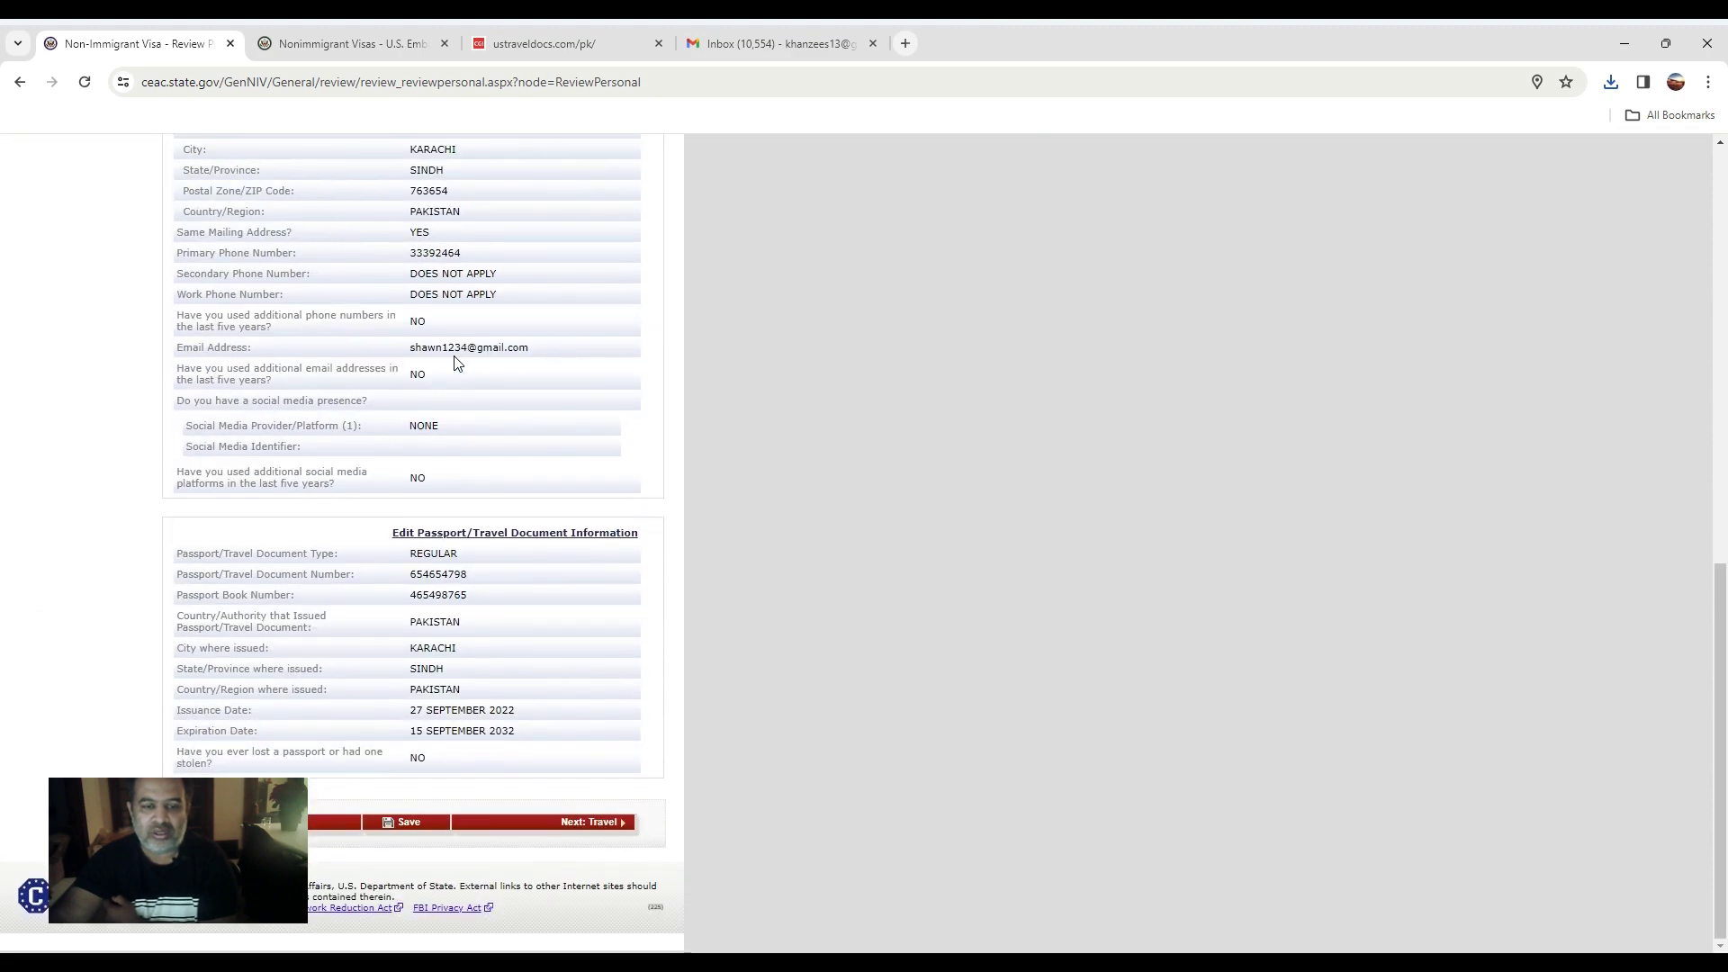
scroll(454, 361, up, 12)
scroll(455, 361, down, 12)
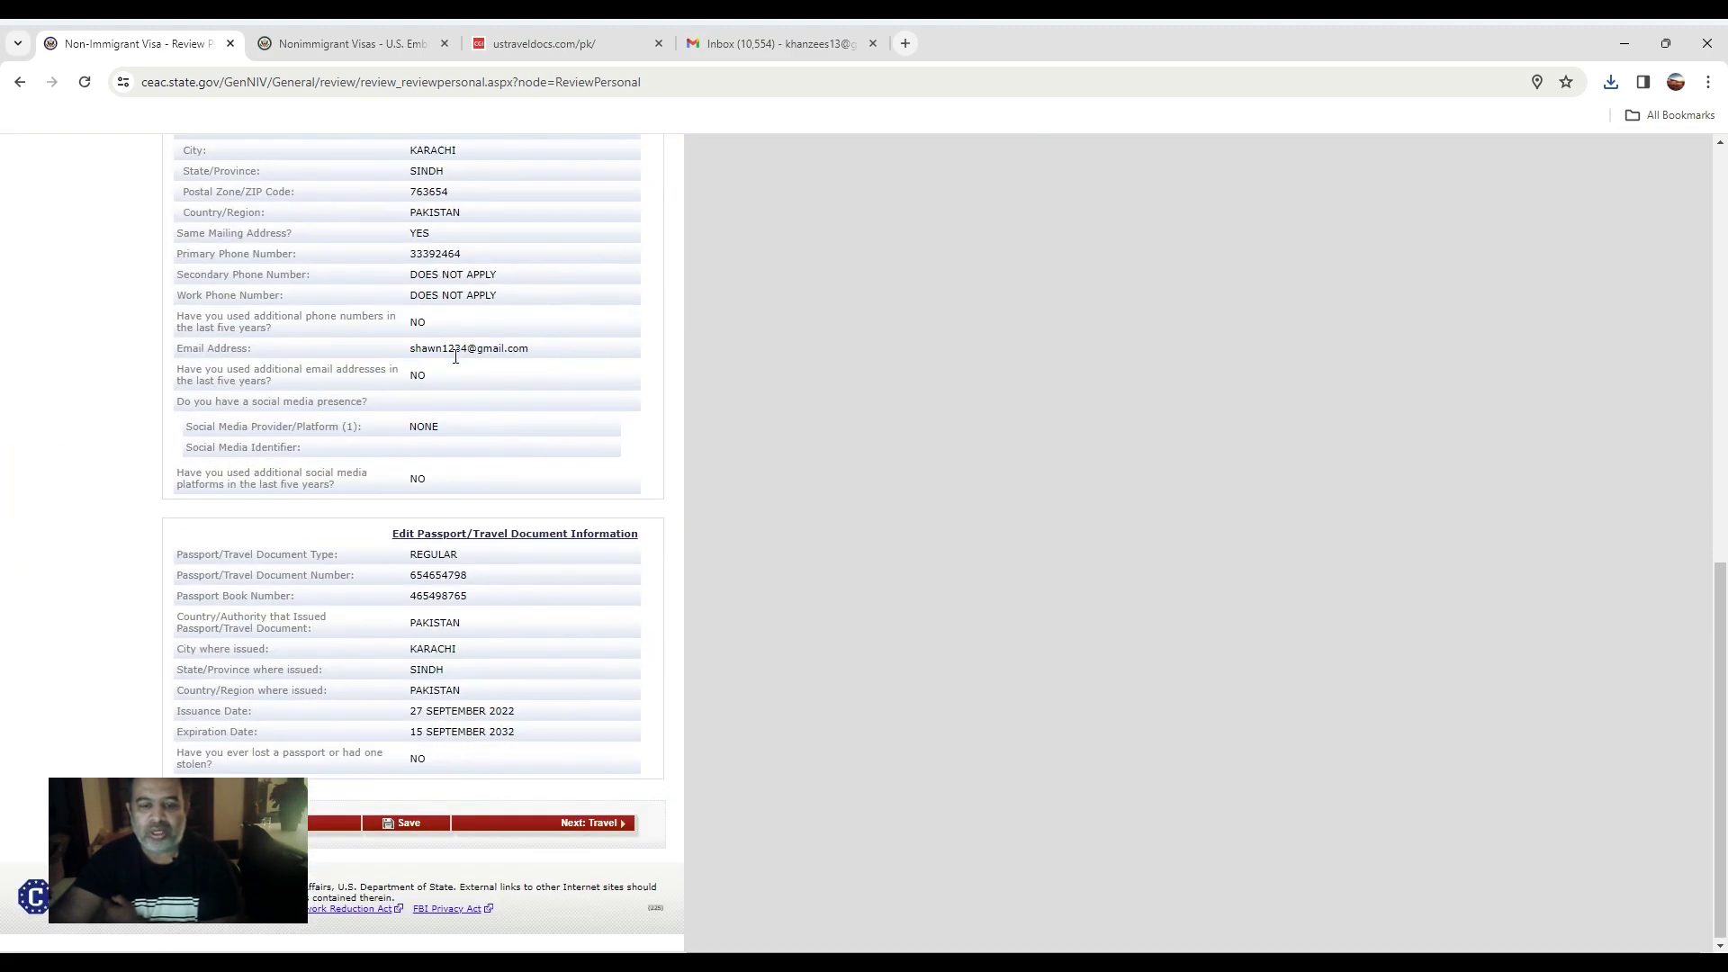
scroll(351, 585, up, 12)
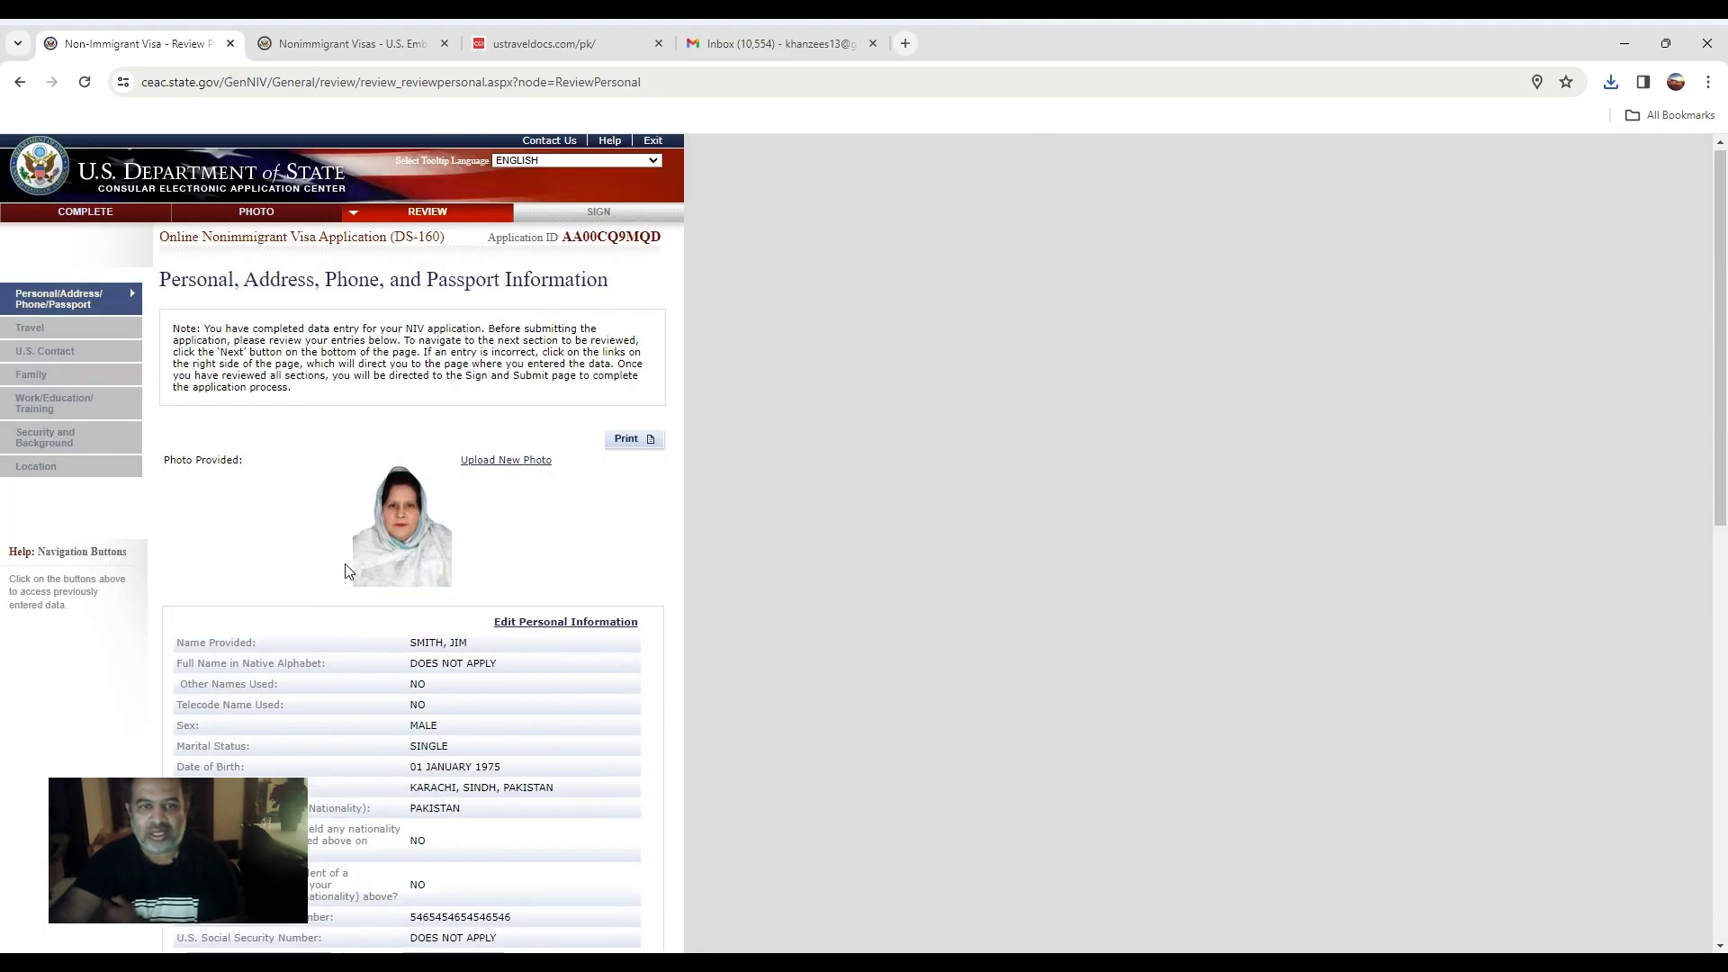
scroll(360, 594, down, 12)
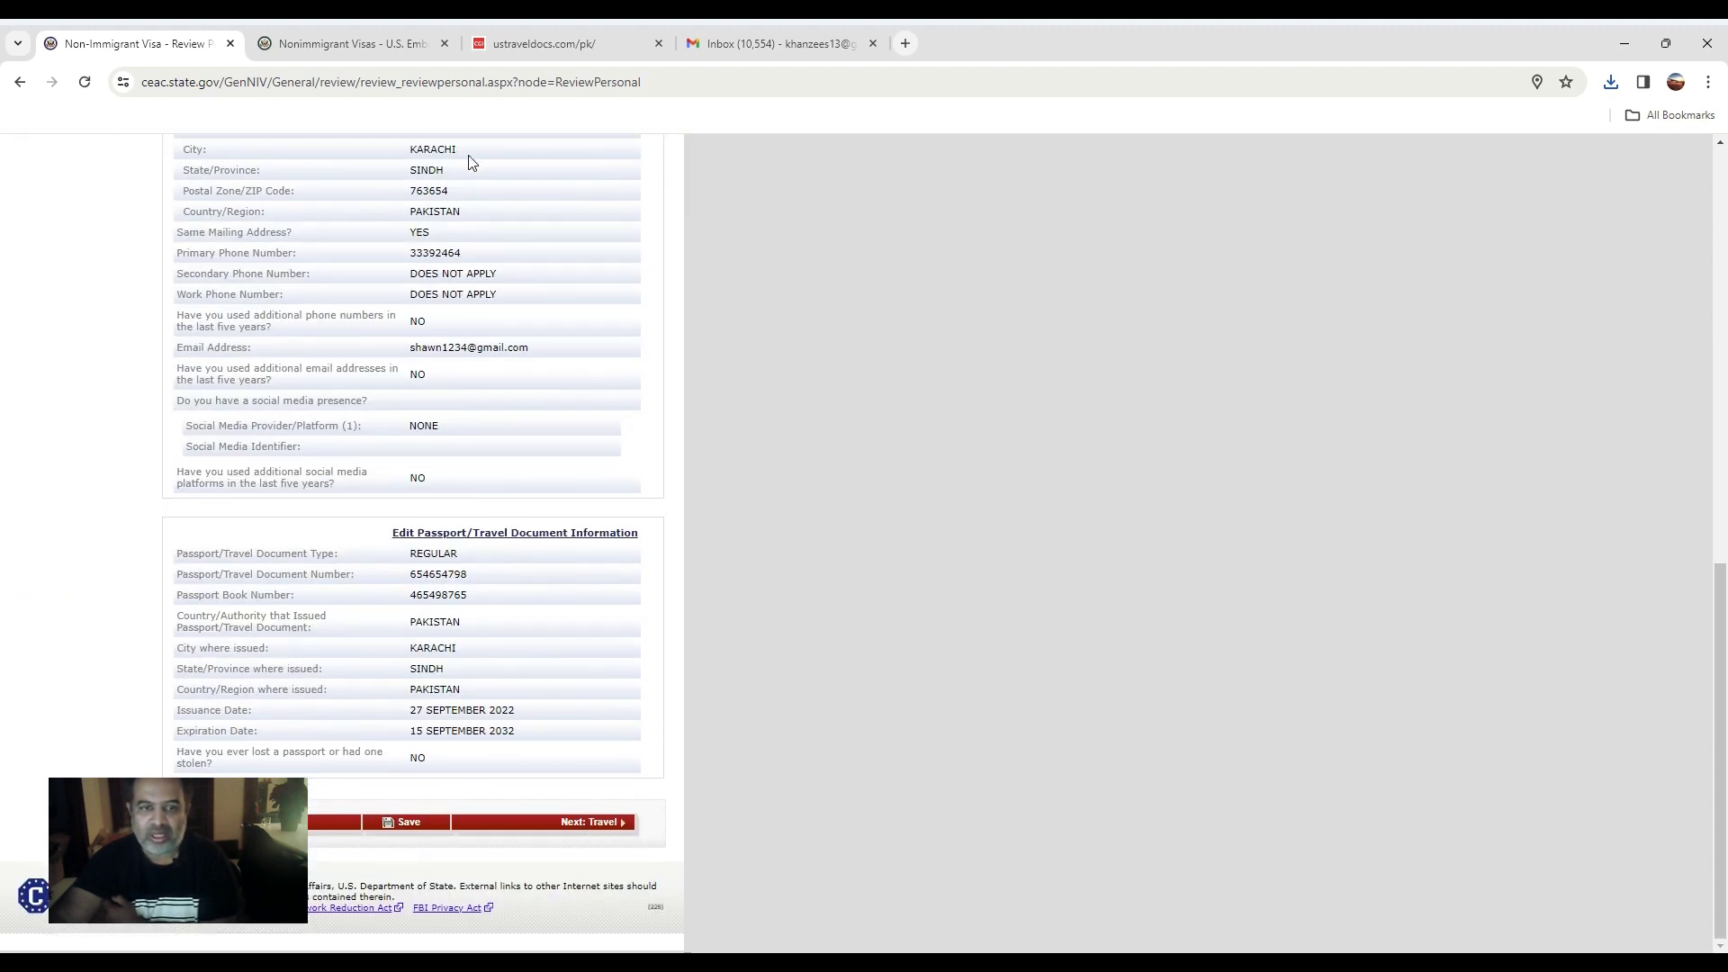
scroll(437, 478, up, 12)
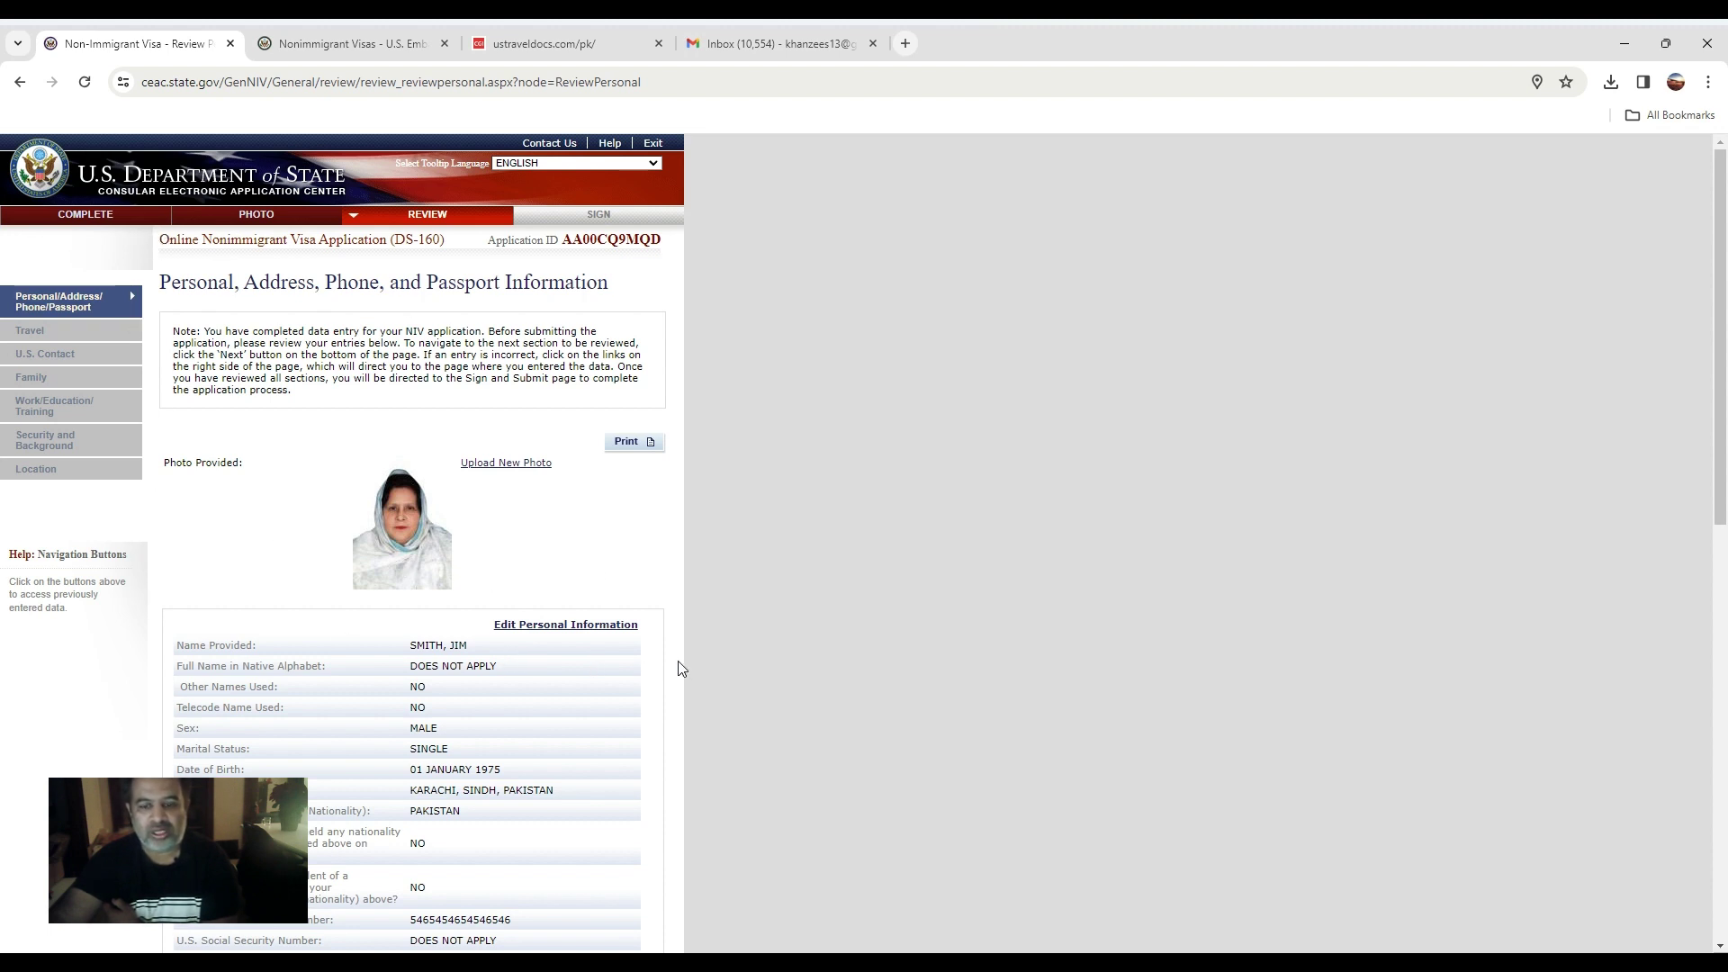
scroll(670, 668, down, 2)
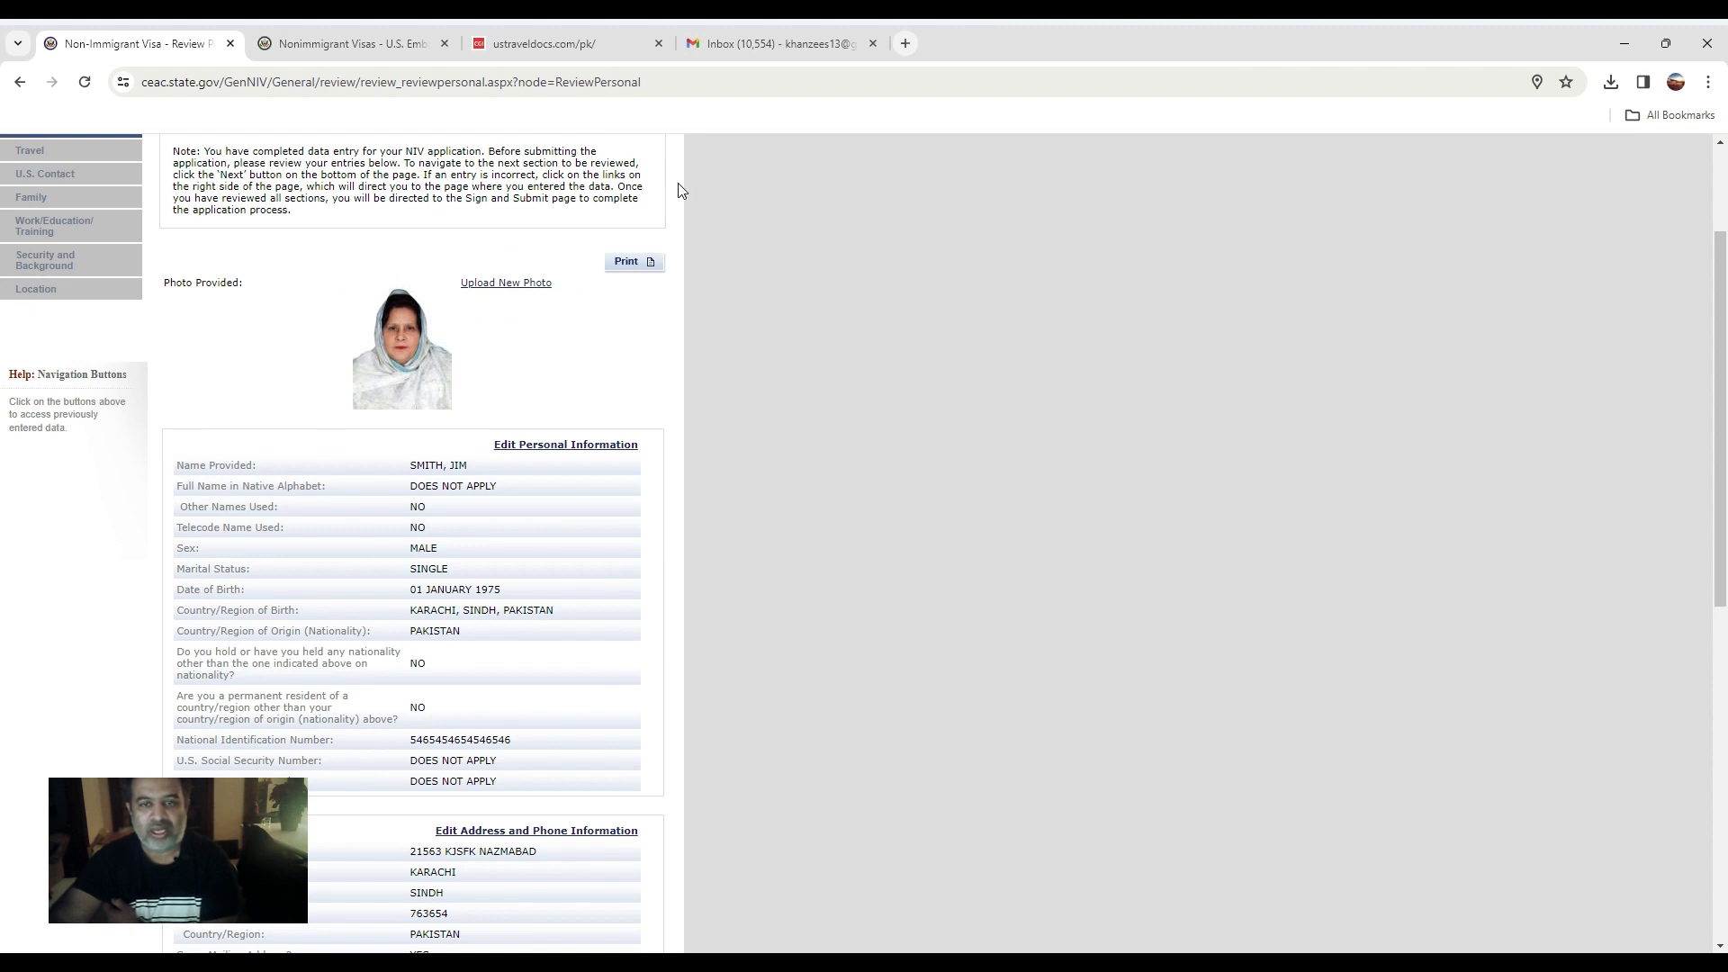